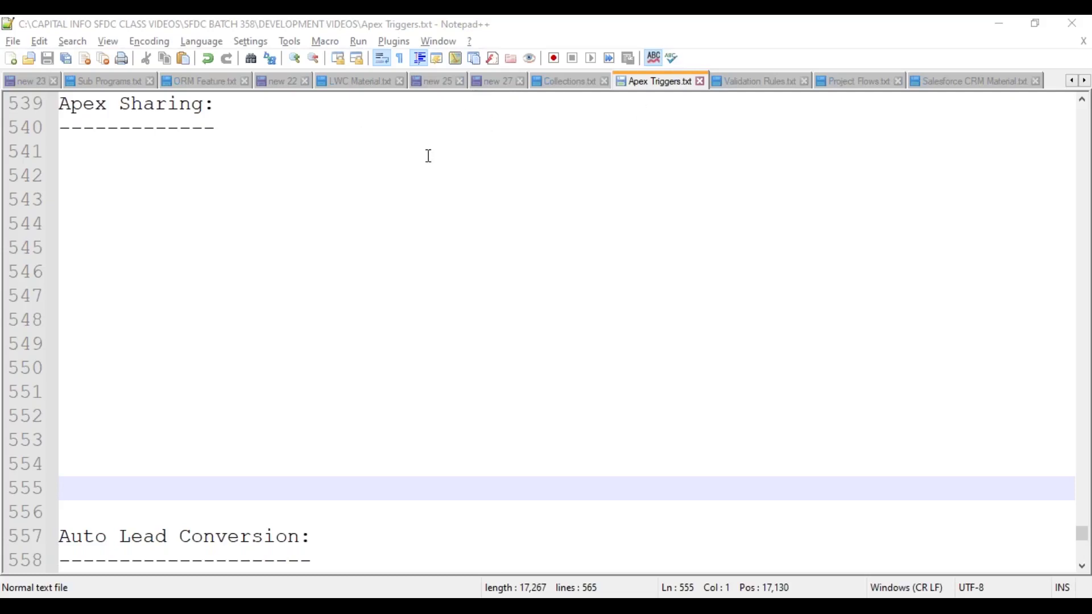
- Place the insertion point at the end of the dashes under the Apex Sharing heading
left_click(264, 131)
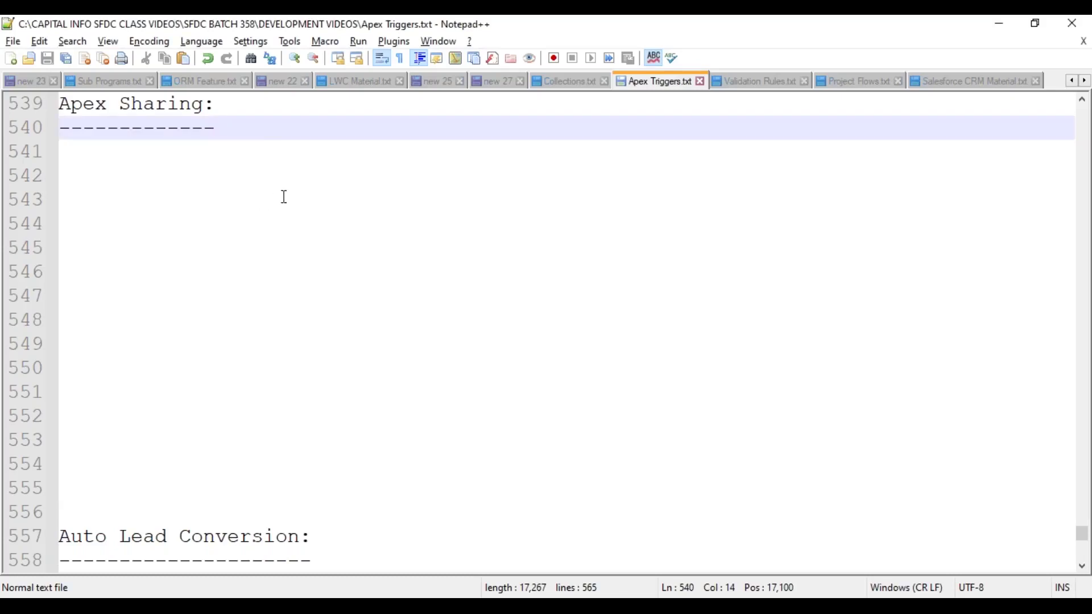
scroll(283, 179, "up", 3)
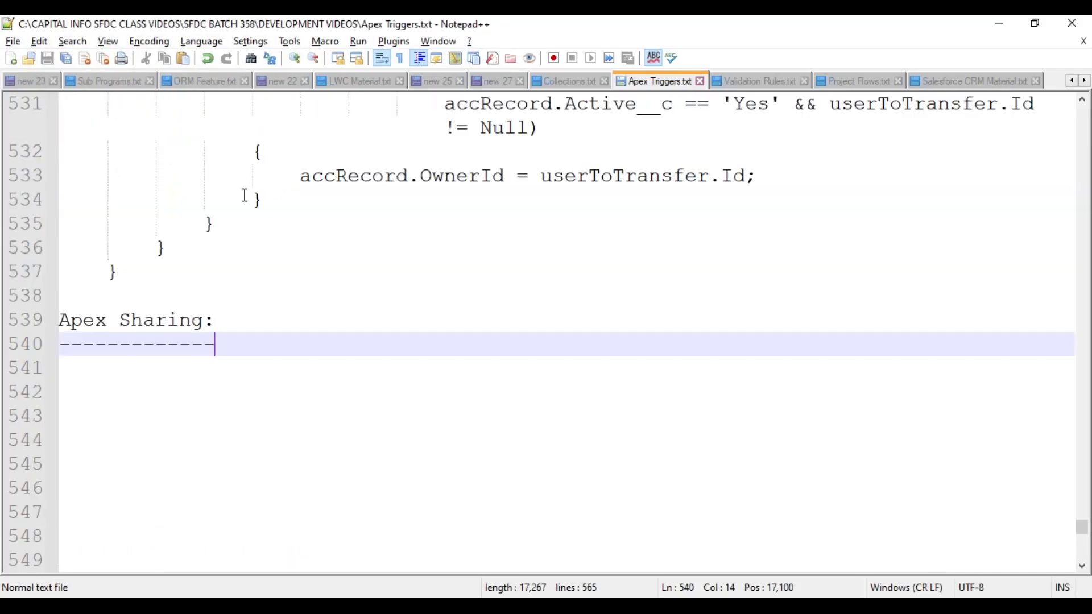
scroll(243, 195, "up", 4)
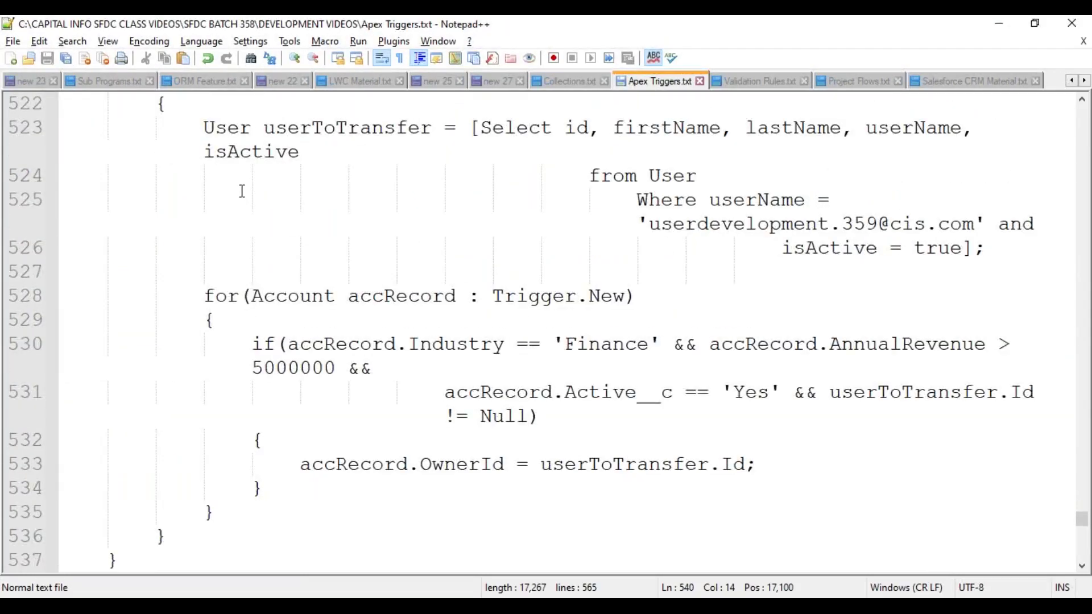
scroll(258, 181, "up", 3)
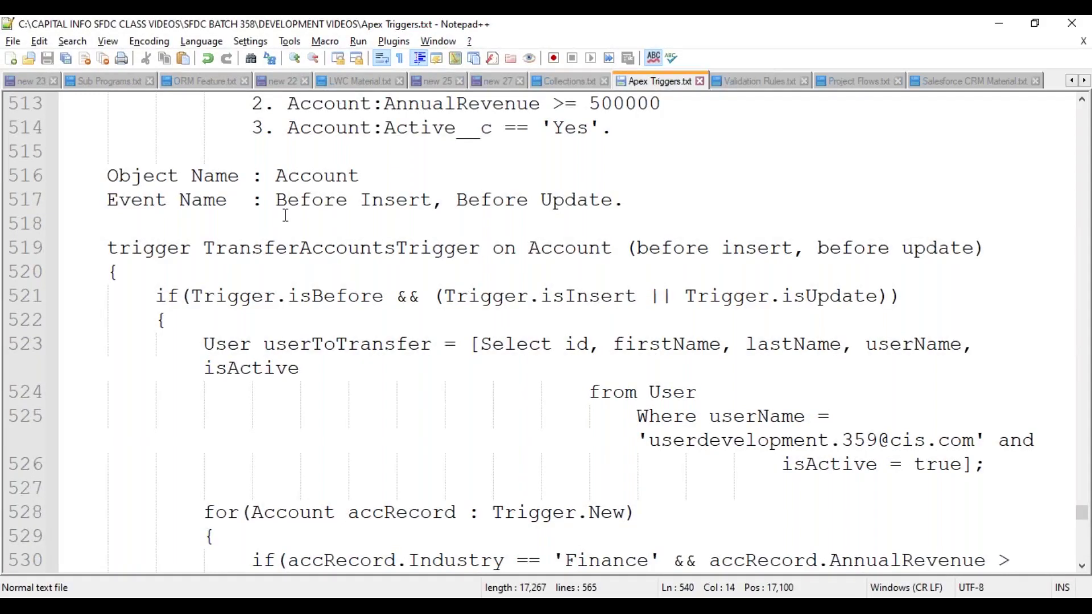
scroll(286, 215, "down", 1)
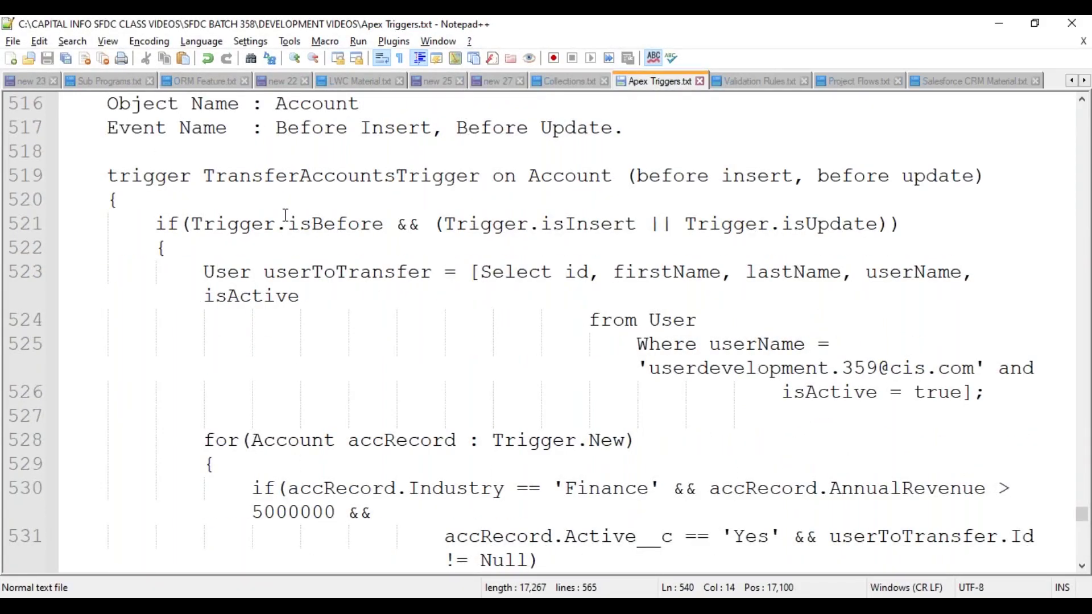
scroll(286, 215, "down", 1)
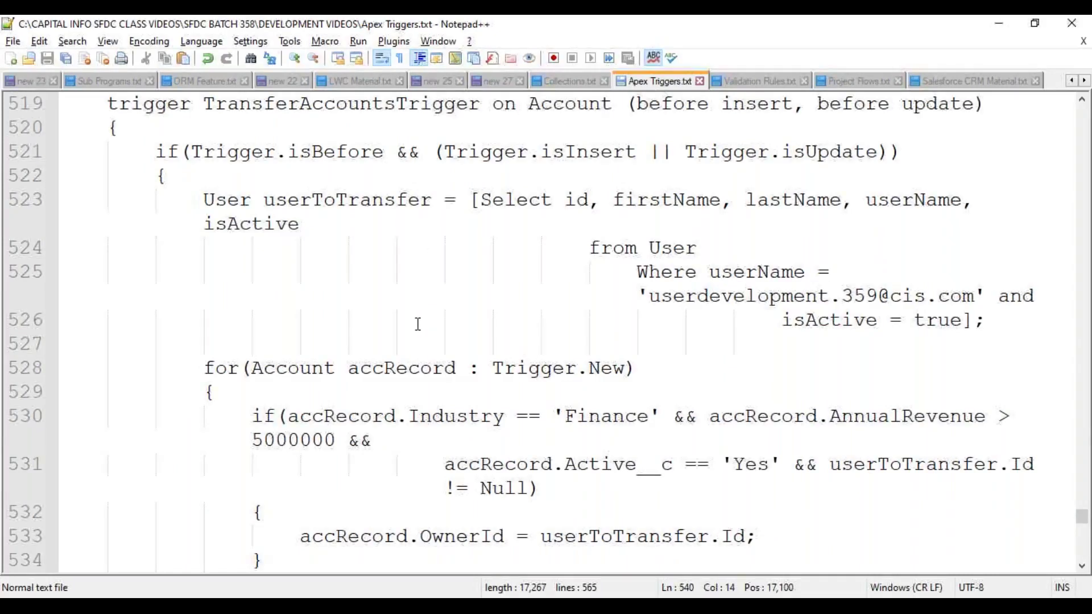
scroll(417, 325, "down", 1)
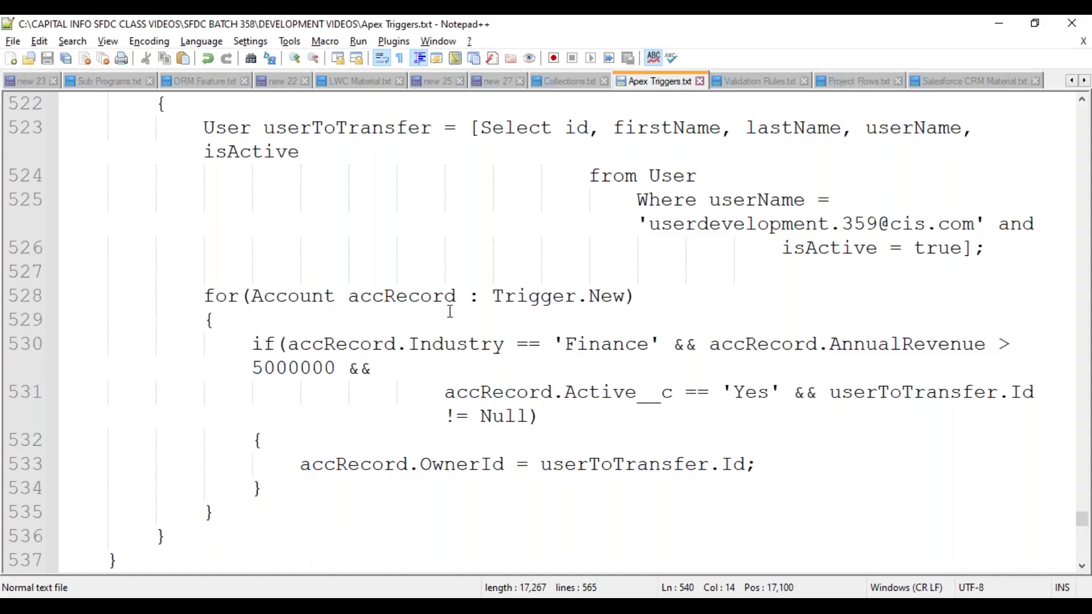
scroll(449, 311, "up", 1)
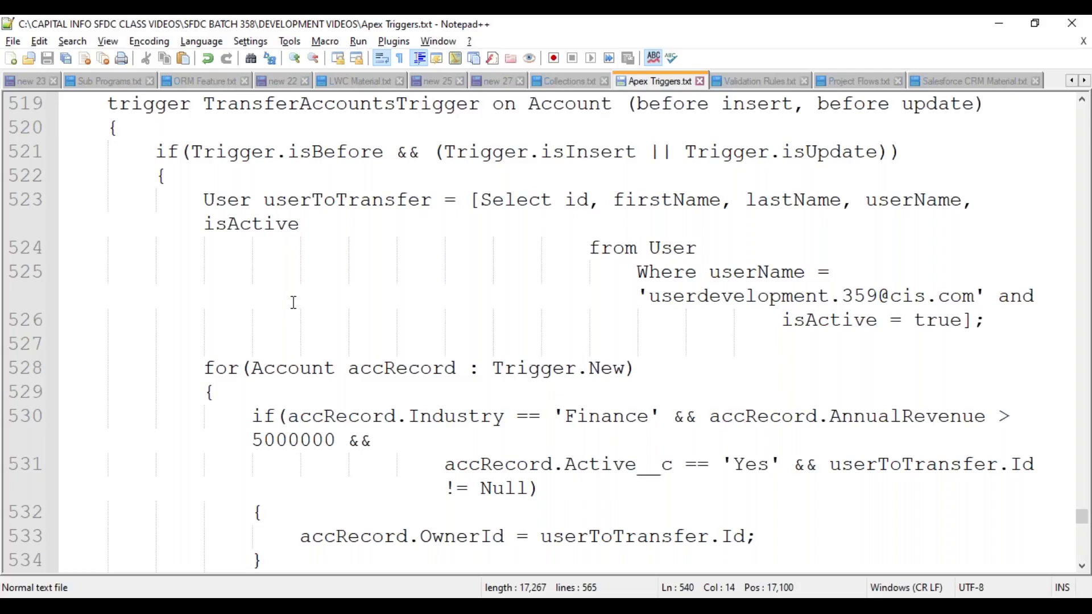
scroll(293, 302, "down", 1)
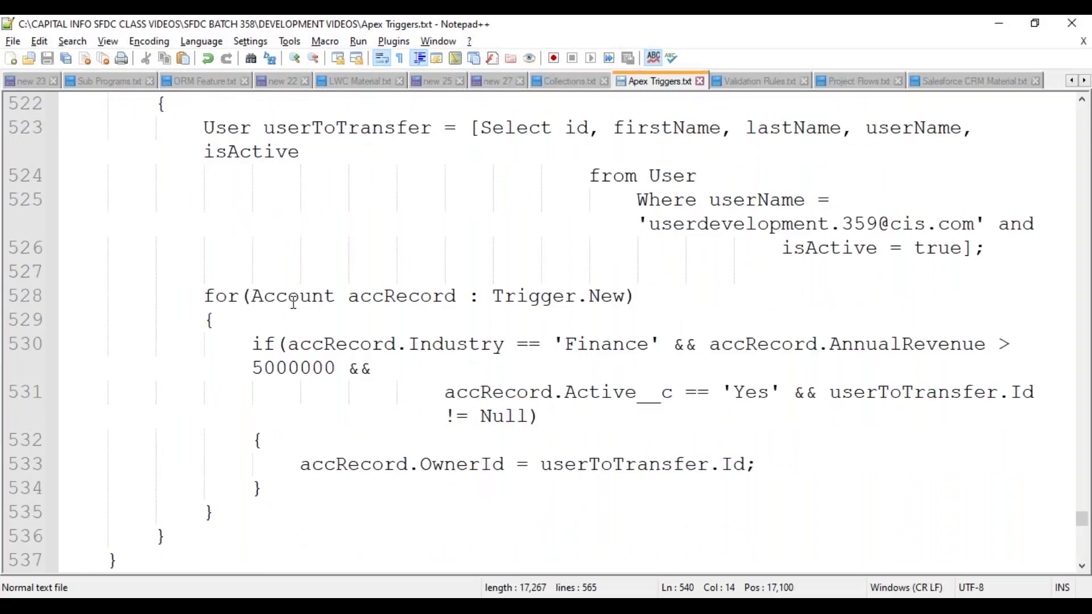
scroll(294, 301, "down", 5)
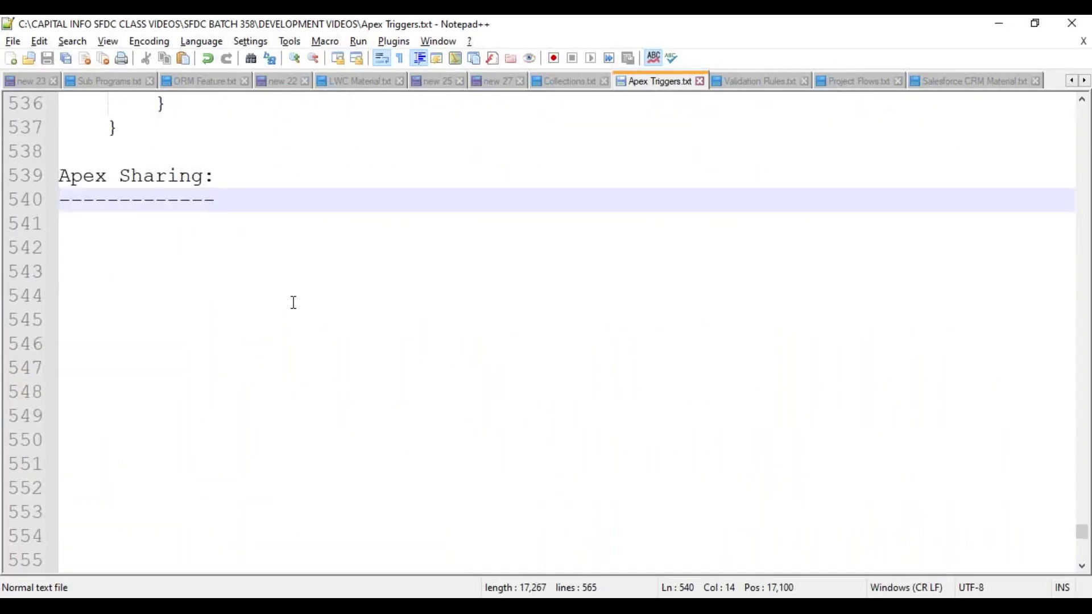
scroll(239, 217, "down", 1)
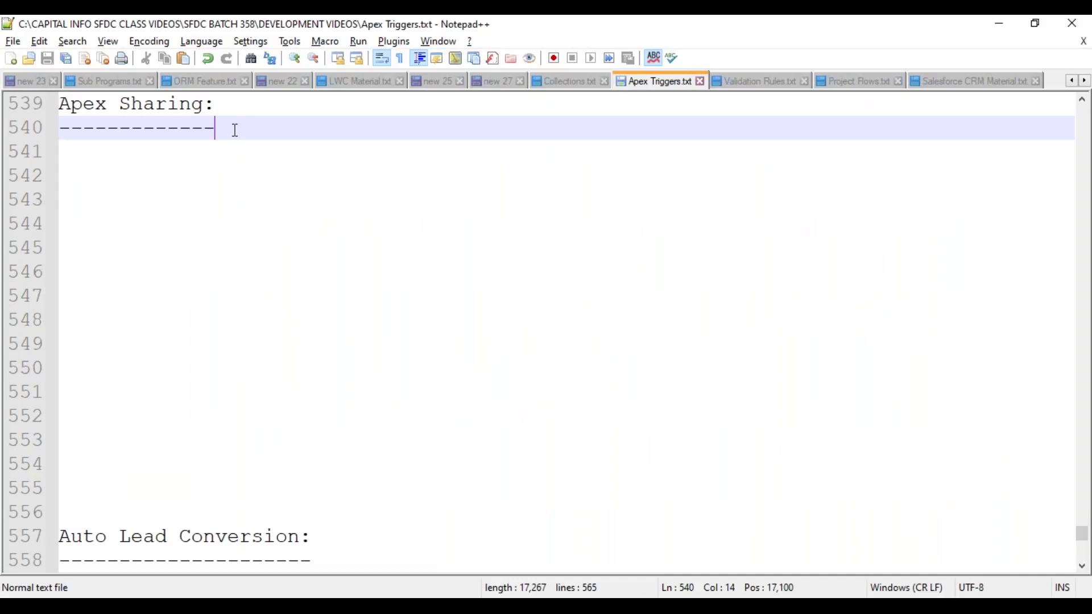
- Add new lines below the dashes, indent the first one, and save Apex Triggers.txt
key("Return")
key("Return")
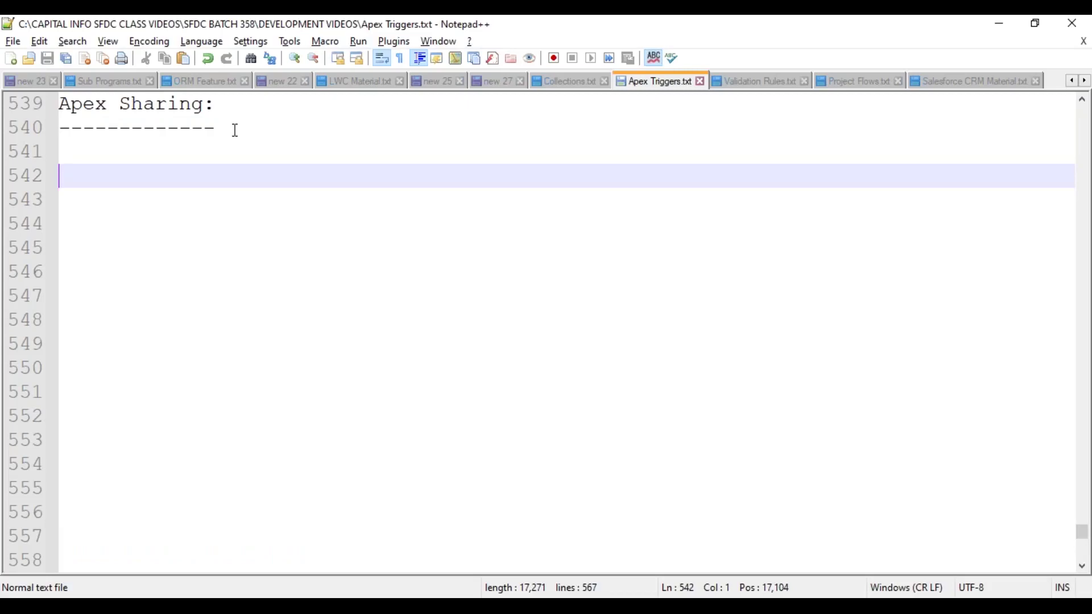
key("Up")
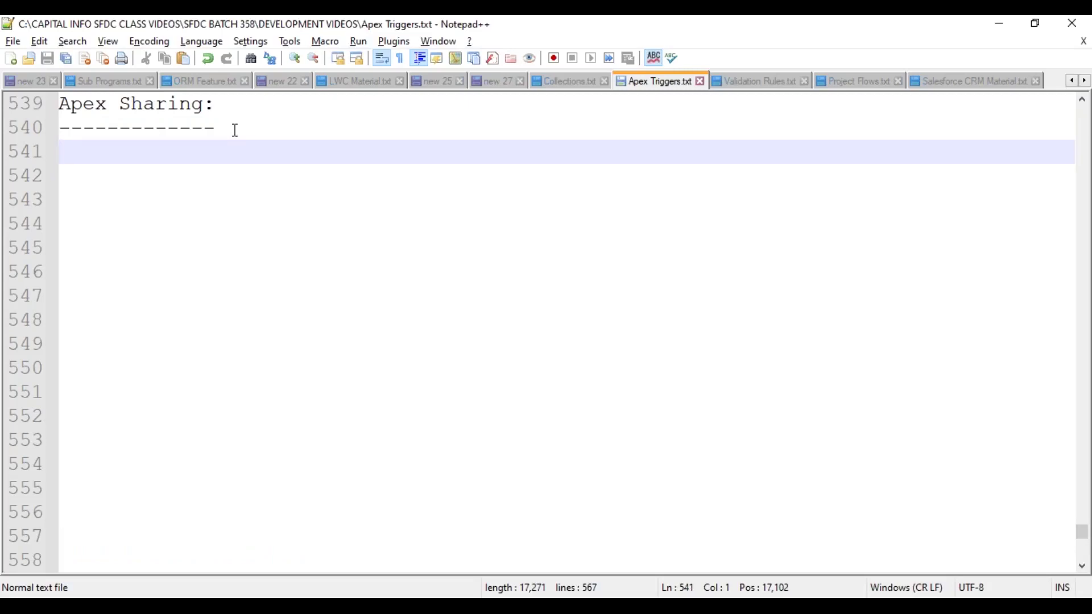
key("Tab")
key("ctrl+s")
- Bring up the Salesforce login page in Chrome and choose the saved training username
mouse_move(515, 595)
left_click(505, 490)
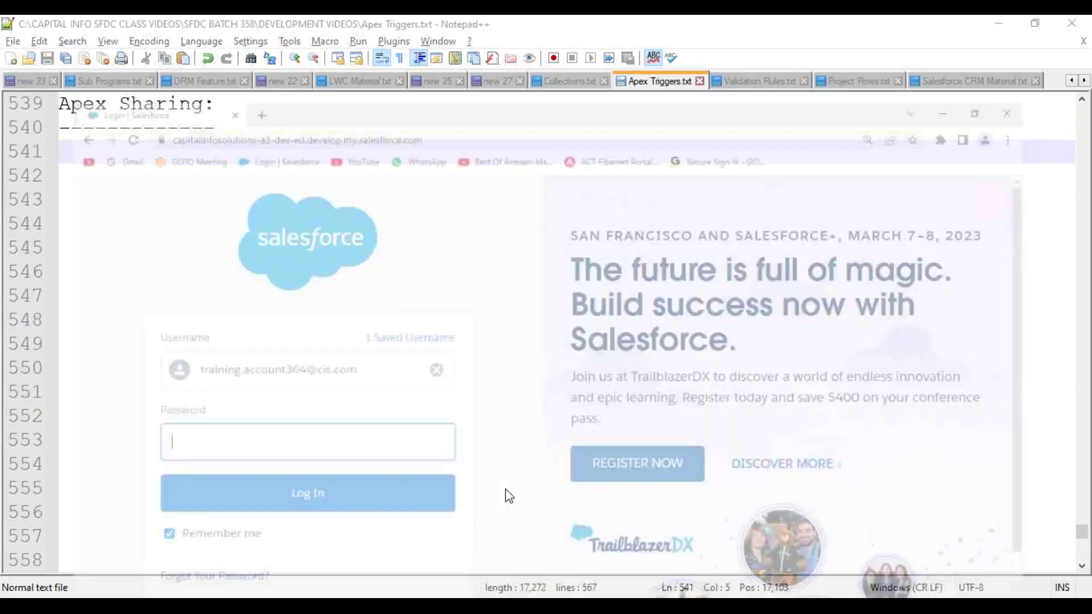
left_click(256, 83)
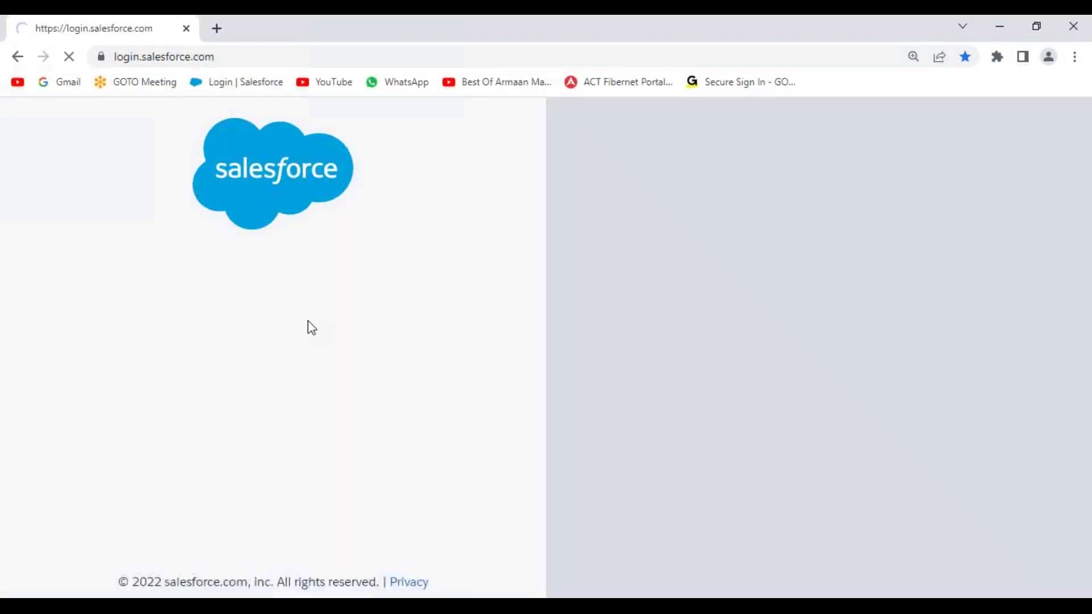
scroll(321, 477, "down", 3)
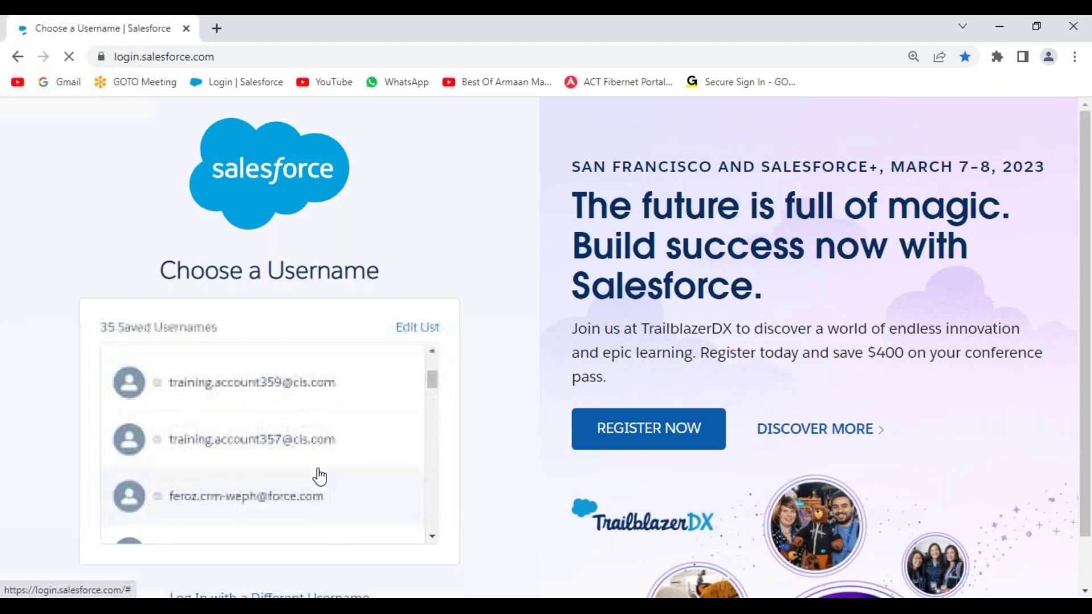
left_click(279, 394)
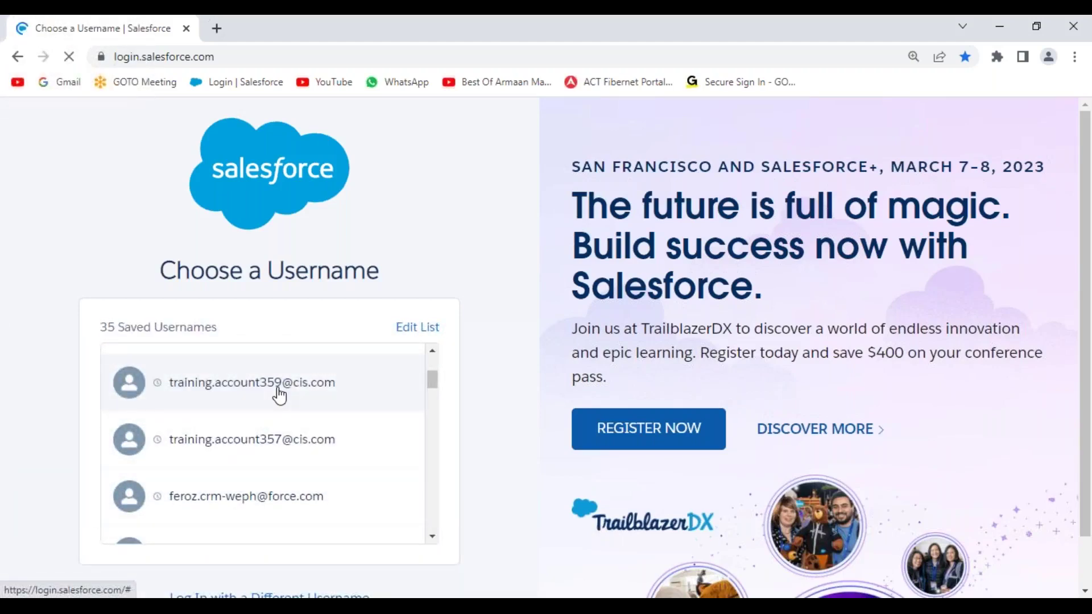
- Enter the password, log in, and skip the mobile phone registration with Remind Me Later
type("***********")
key("Return")
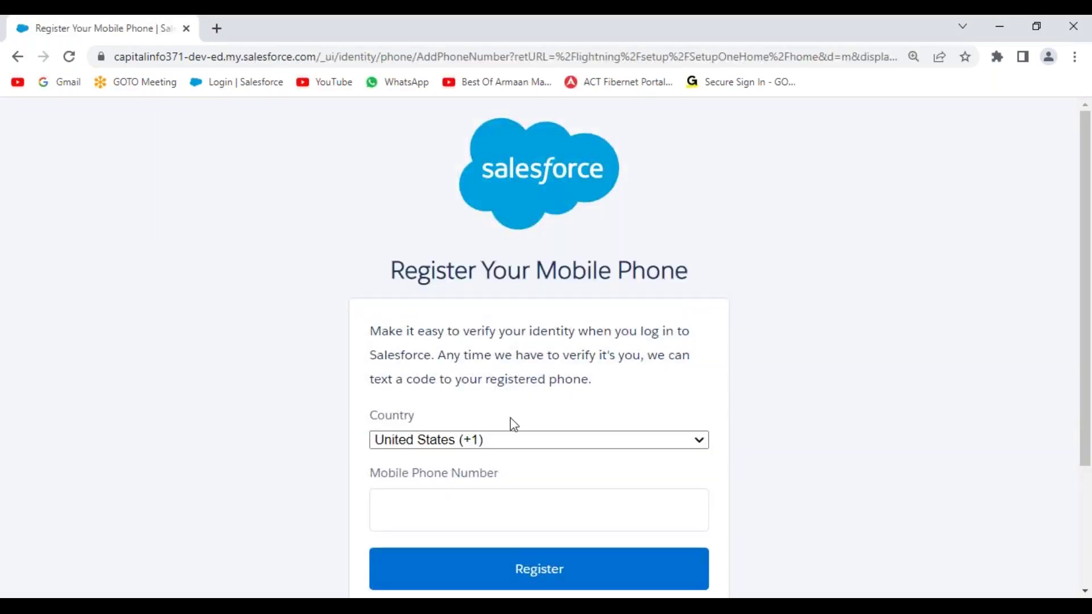
scroll(499, 430, "down", 3)
left_click(430, 462)
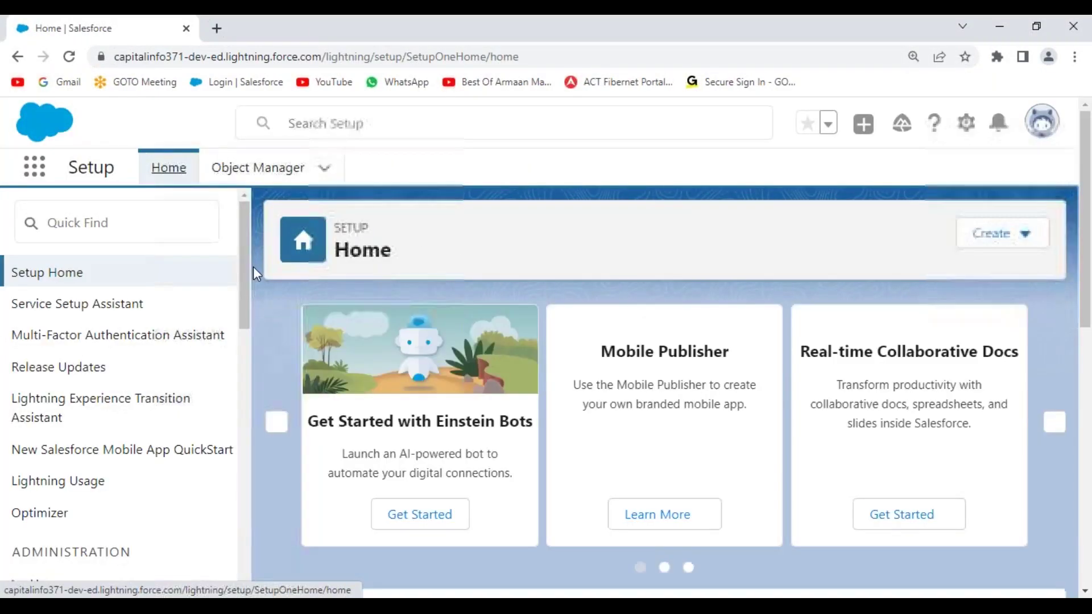
left_click(35, 168)
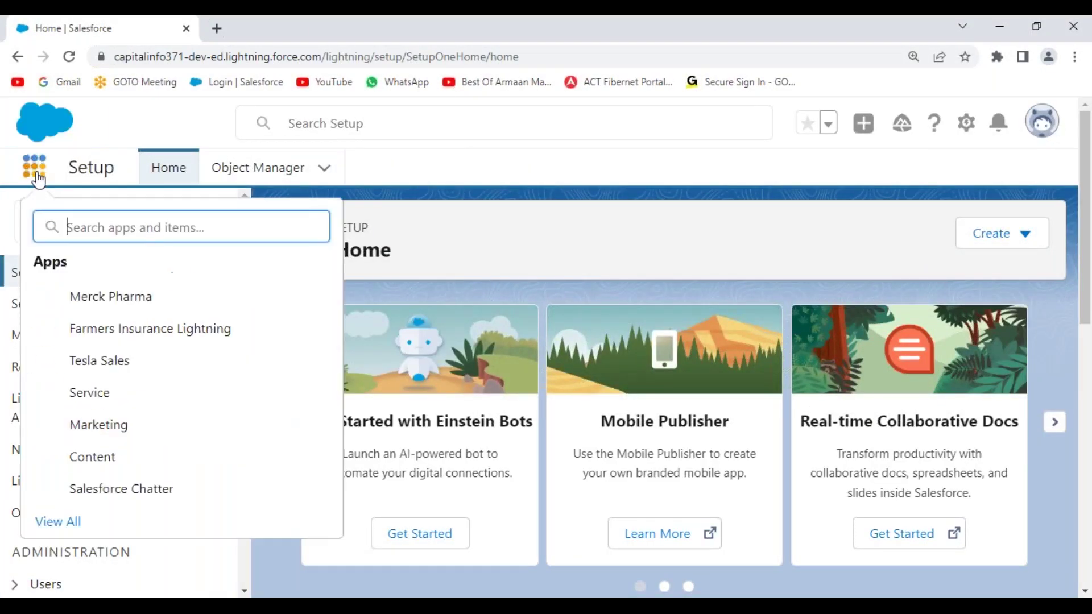
- Open the Tesla Sales app from the App Launcher, then reopen and close the launcher
left_click(131, 368)
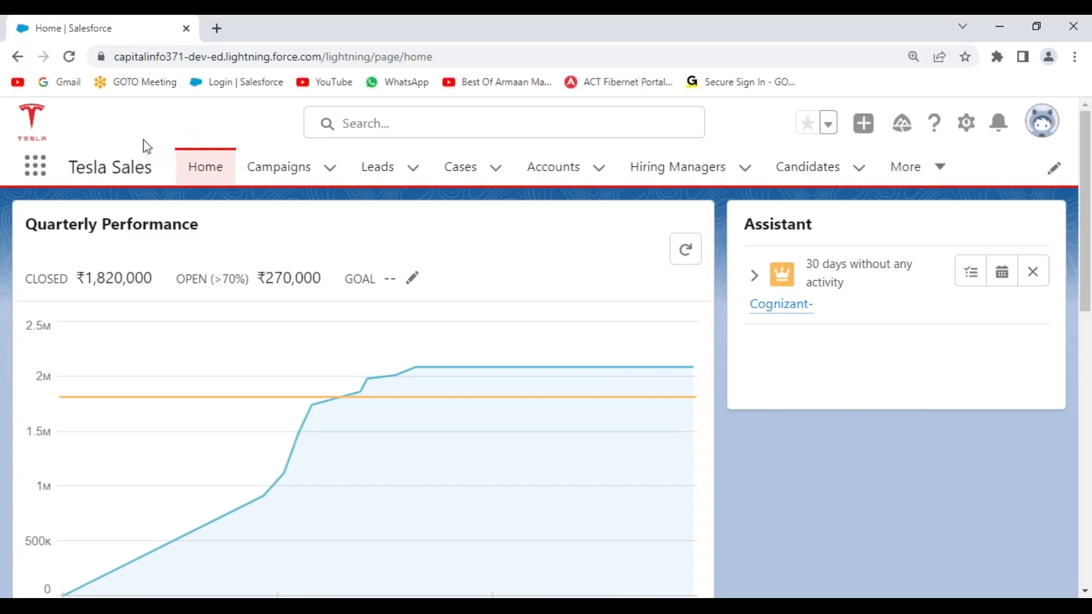
left_click(37, 171)
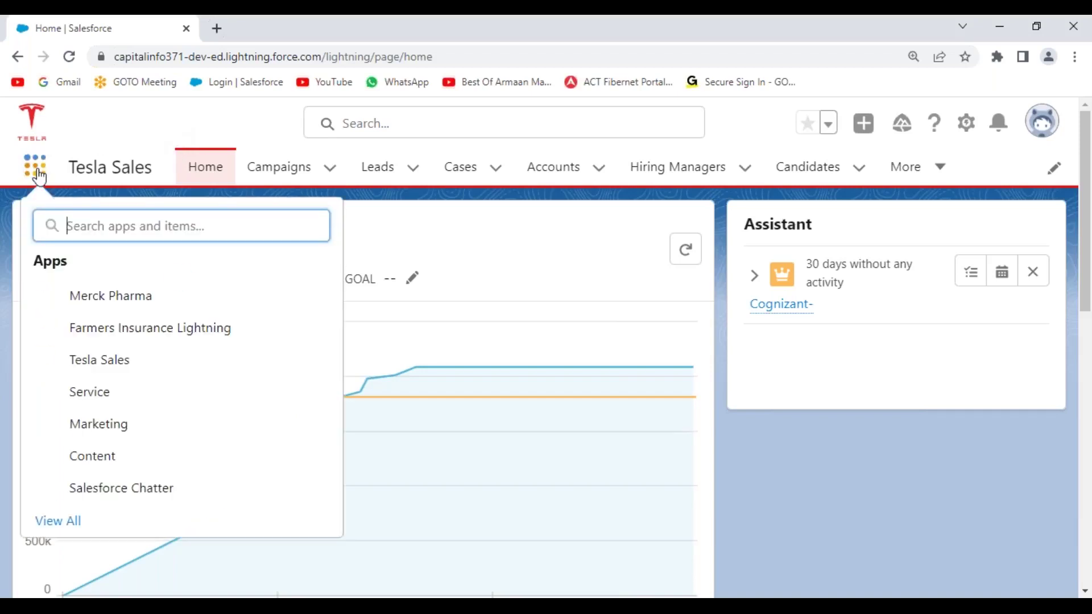
left_click(262, 134)
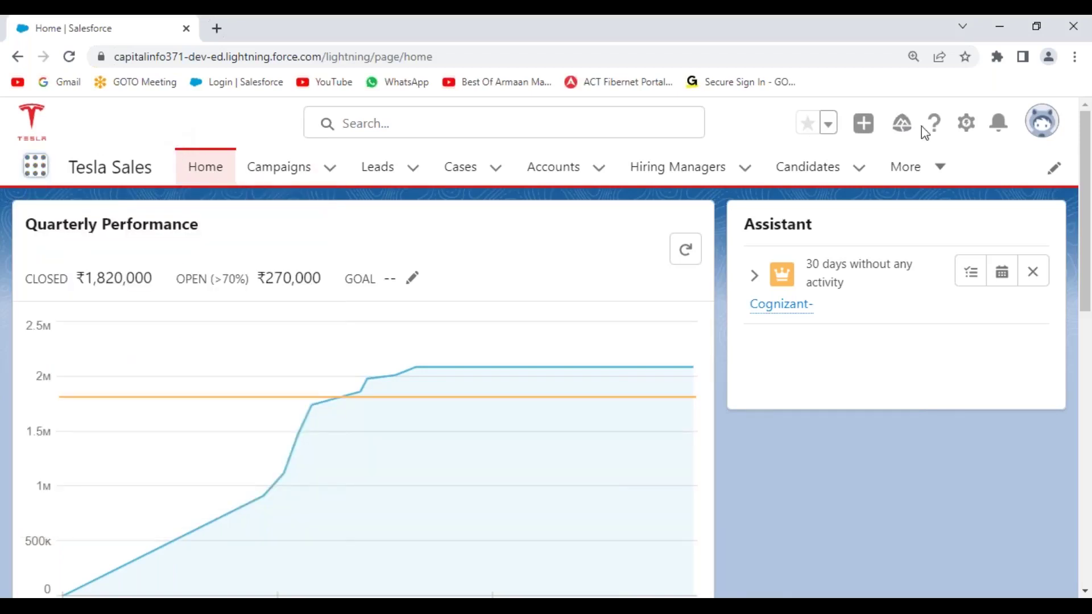
left_click(972, 131)
- Open Setup in a new tab and go to the Users page through Quick Find 'users'
left_click(883, 202)
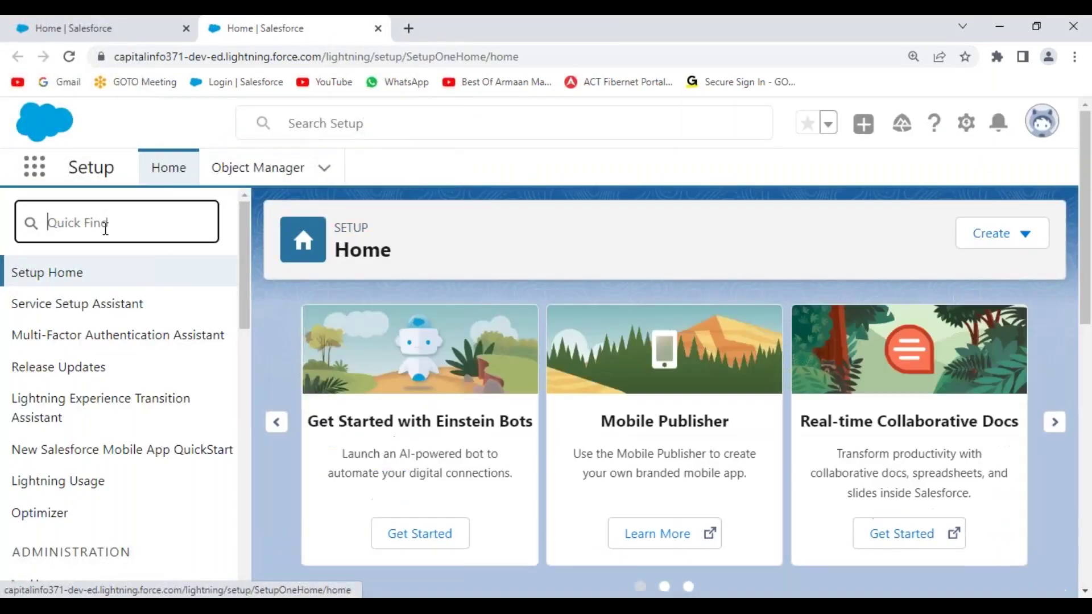
left_click(135, 233)
type("users")
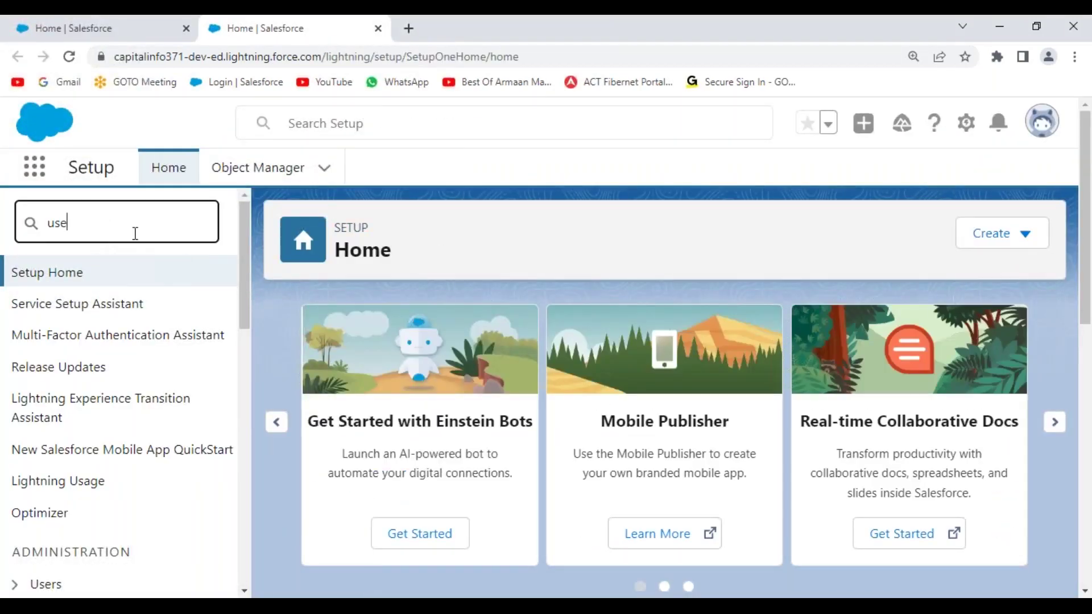
left_click(65, 526)
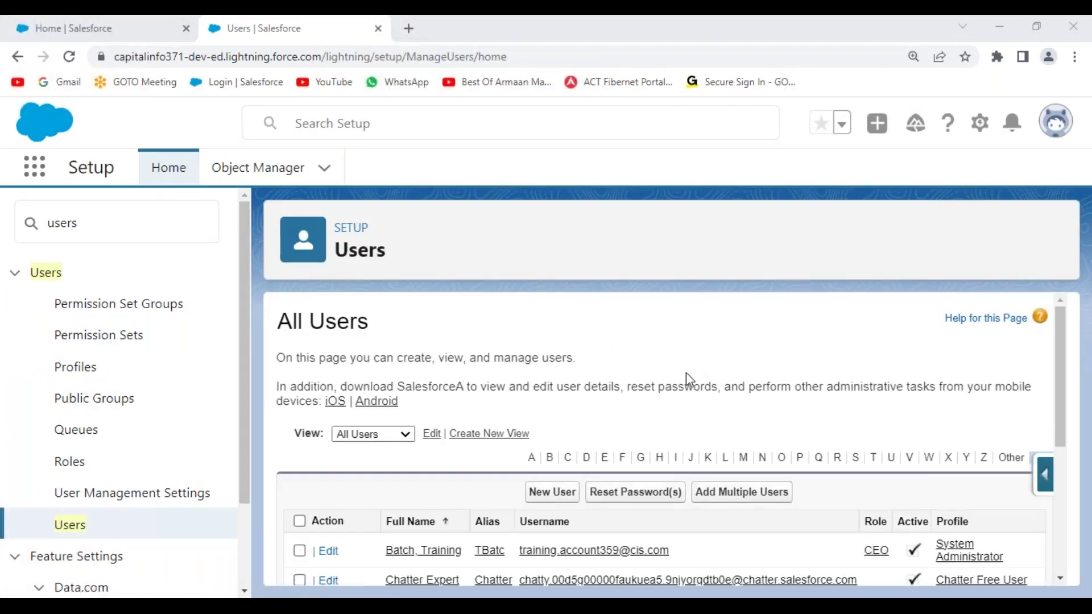
- Edit the Manager user, tick Active, and save
scroll(686, 375, "down", 5)
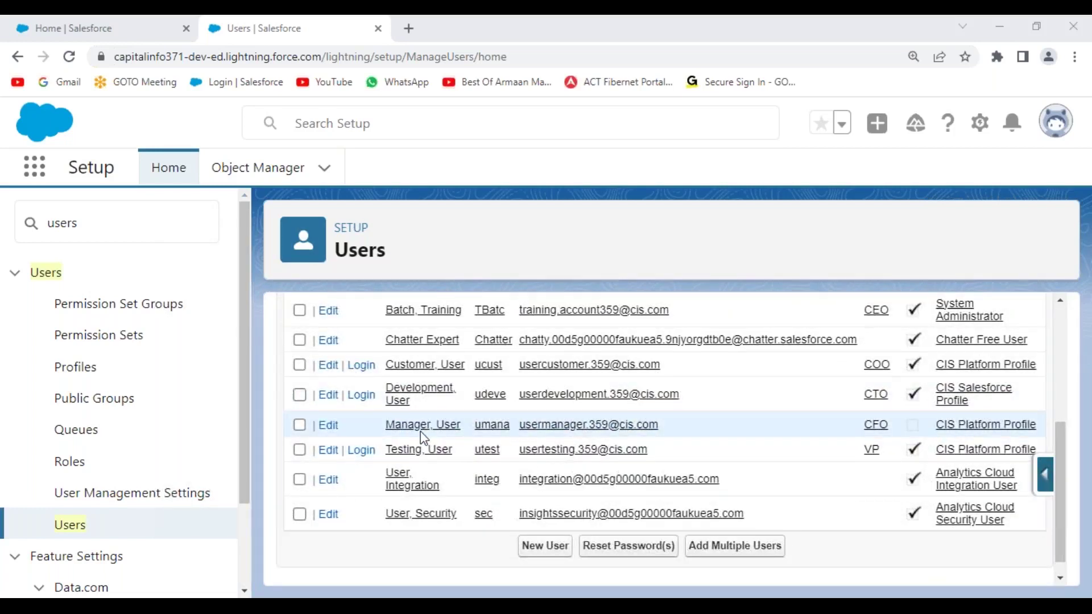
left_click(328, 428)
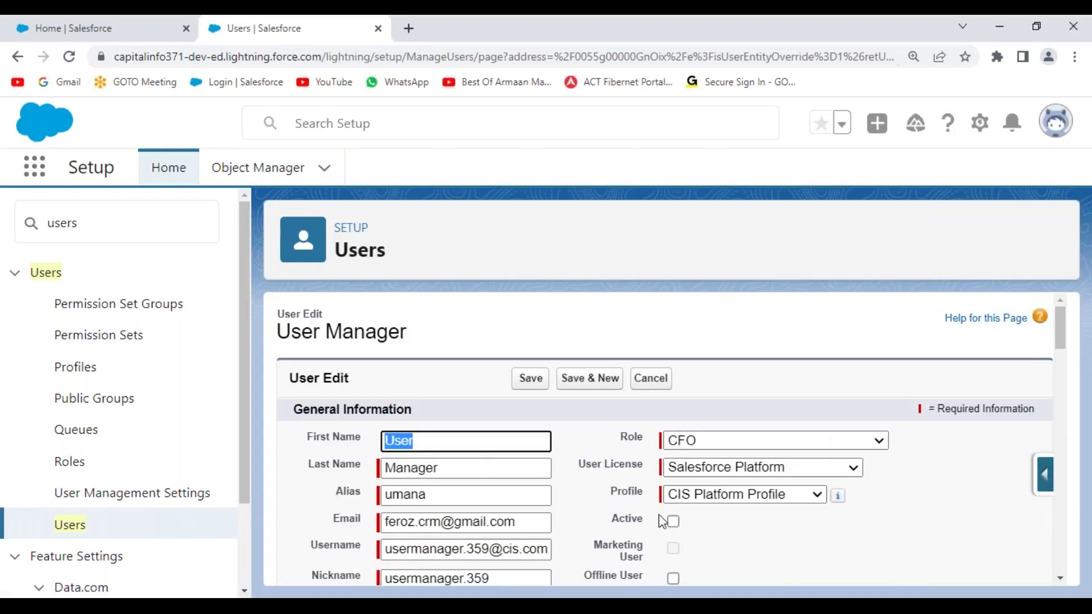
left_click(673, 521)
left_click(531, 378)
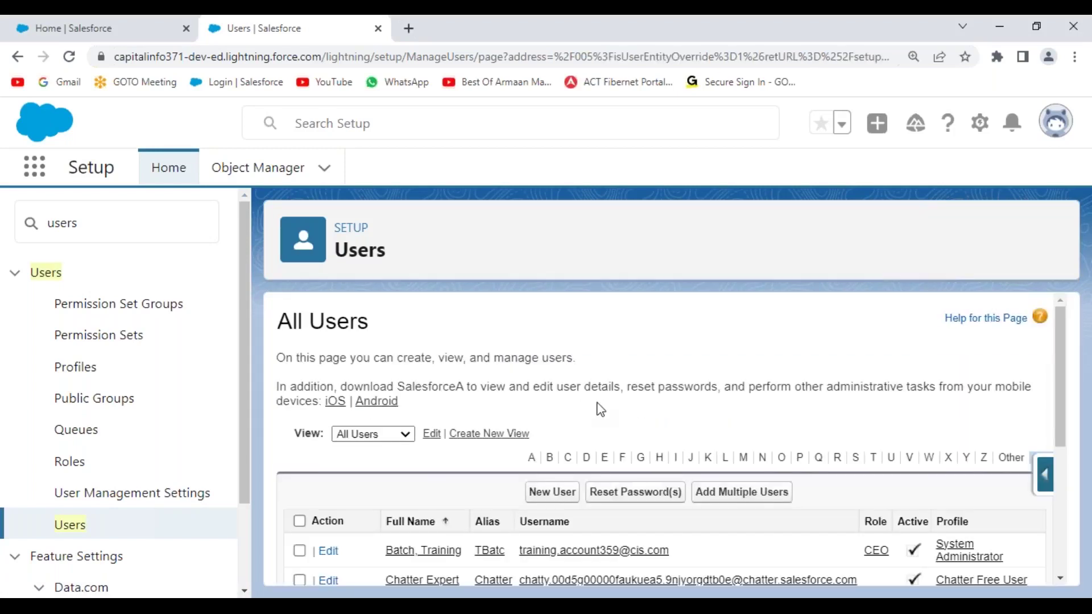
scroll(597, 407, "down", 5)
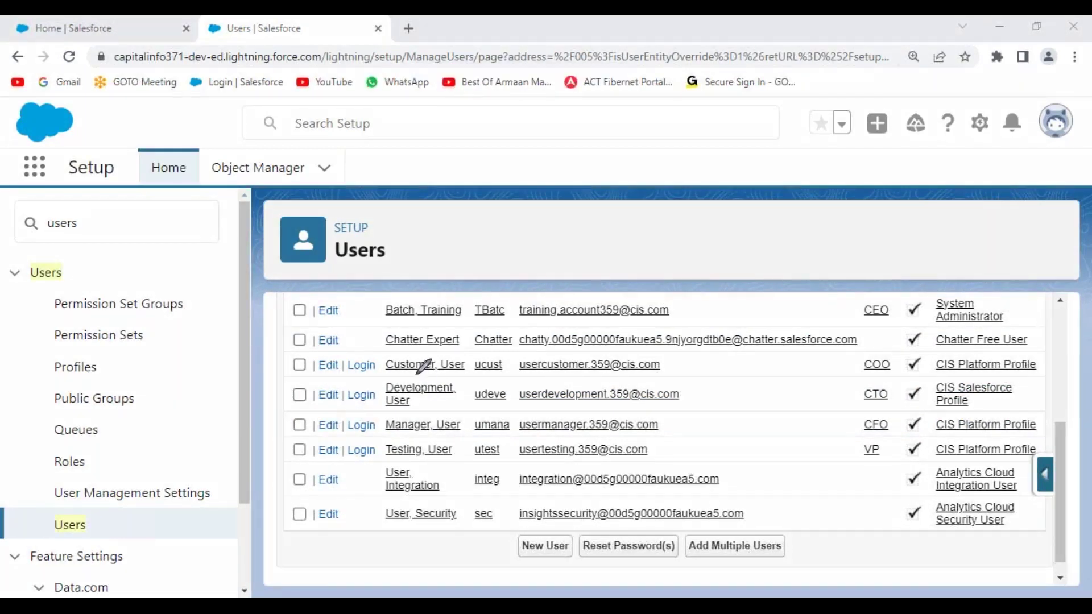
left_click_drag(386, 323, 467, 321)
left_click_drag(383, 374, 470, 375)
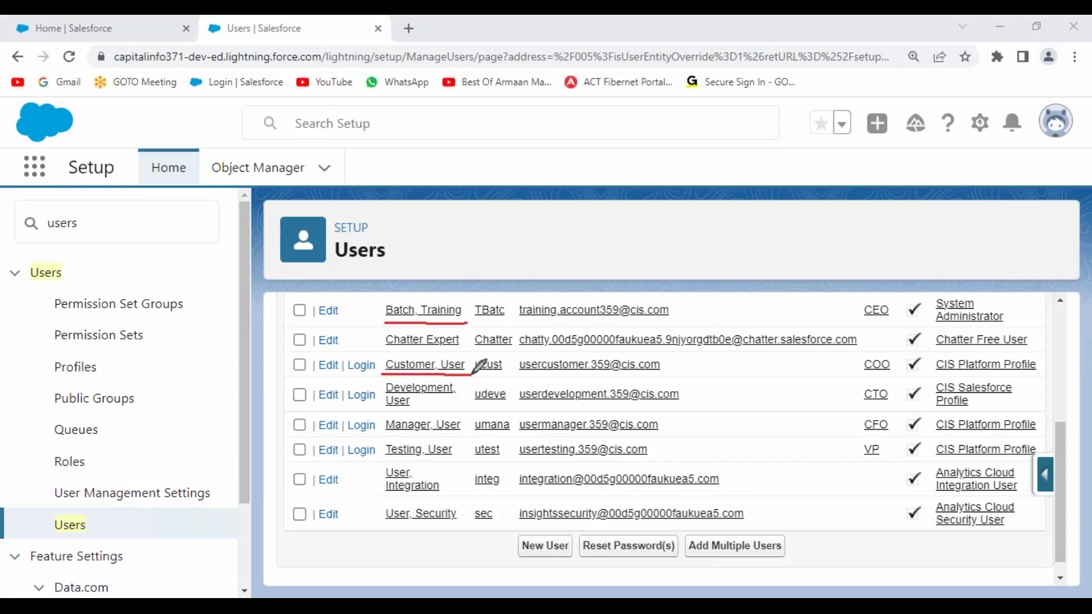
left_click_drag(687, 356, 683, 370)
left_click_drag(386, 414, 437, 416)
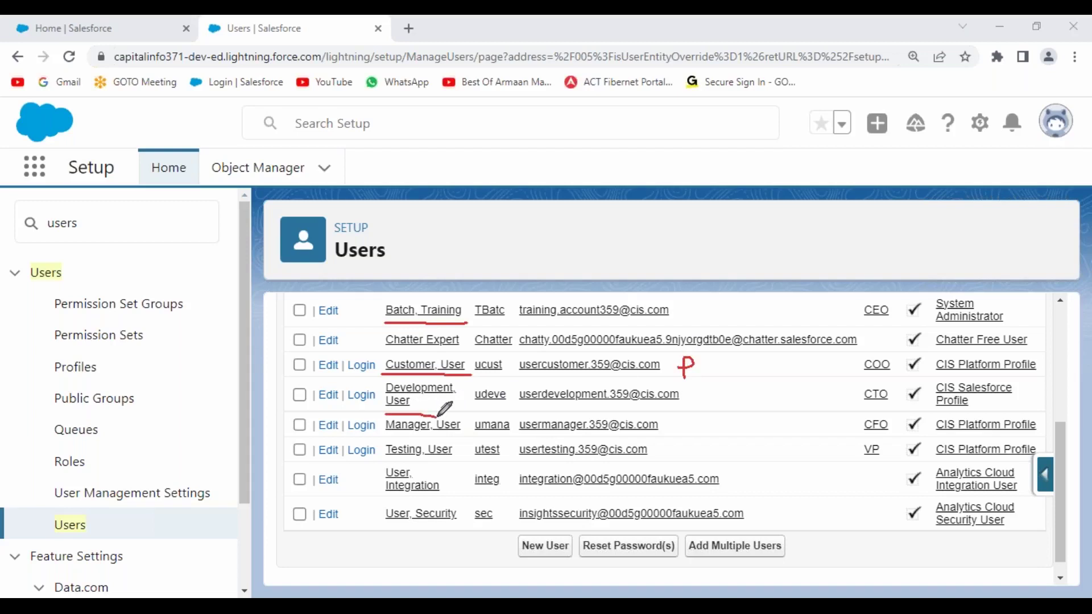
left_click_drag(705, 388, 686, 406)
left_click_drag(386, 434, 469, 435)
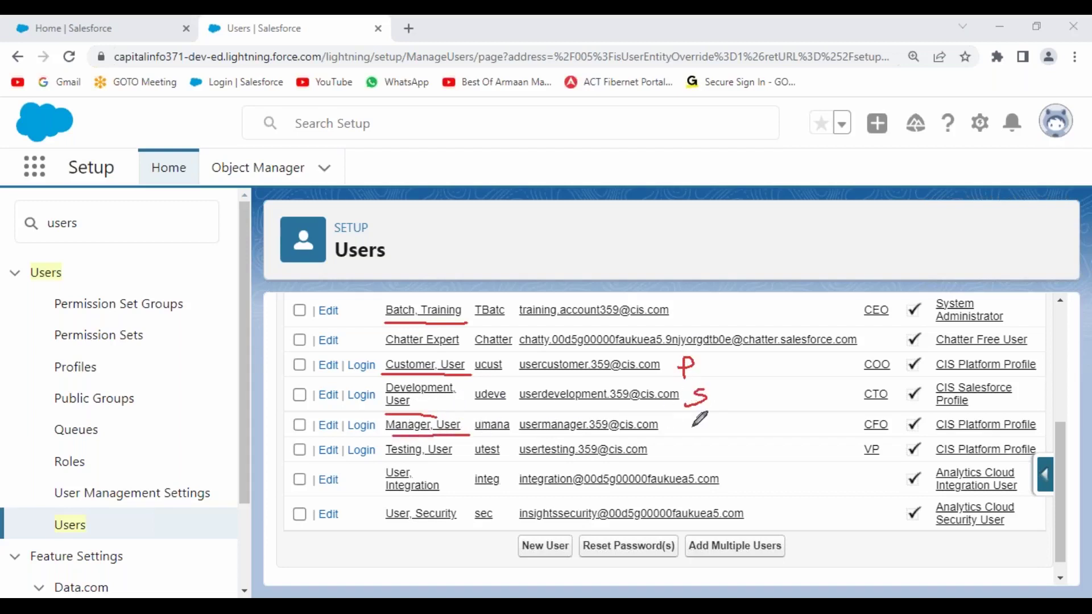
left_click_drag(701, 417, 701, 427)
left_click_drag(385, 461, 453, 459)
mouse_move(703, 442)
left_mouse_down()
mouse_move(705, 461)
mouse_move(703, 452)
left_mouse_up()
mouse_move(691, 302)
left_mouse_down()
mouse_move(673, 320)
mouse_move(729, 309)
mouse_move(728, 398)
mouse_move(713, 398)
left_mouse_up()
mouse_move(700, 361)
left_mouse_down()
mouse_move(733, 361)
mouse_move(743, 398)
mouse_move(743, 458)
mouse_move(719, 455)
left_mouse_up()
left_click_drag(743, 416, 711, 421)
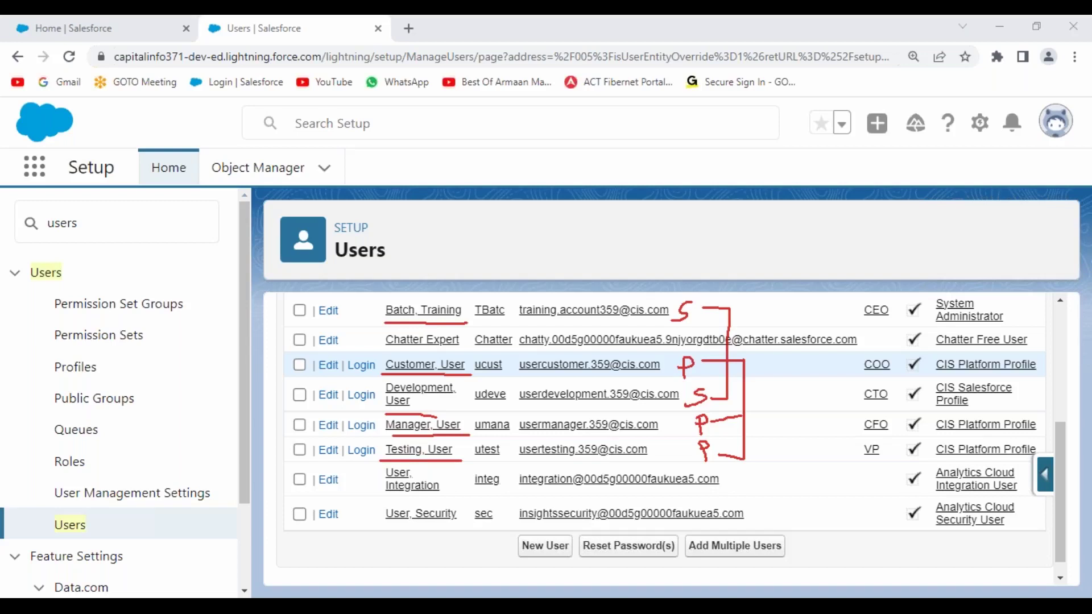
left_click_drag(119, 227, 40, 236)
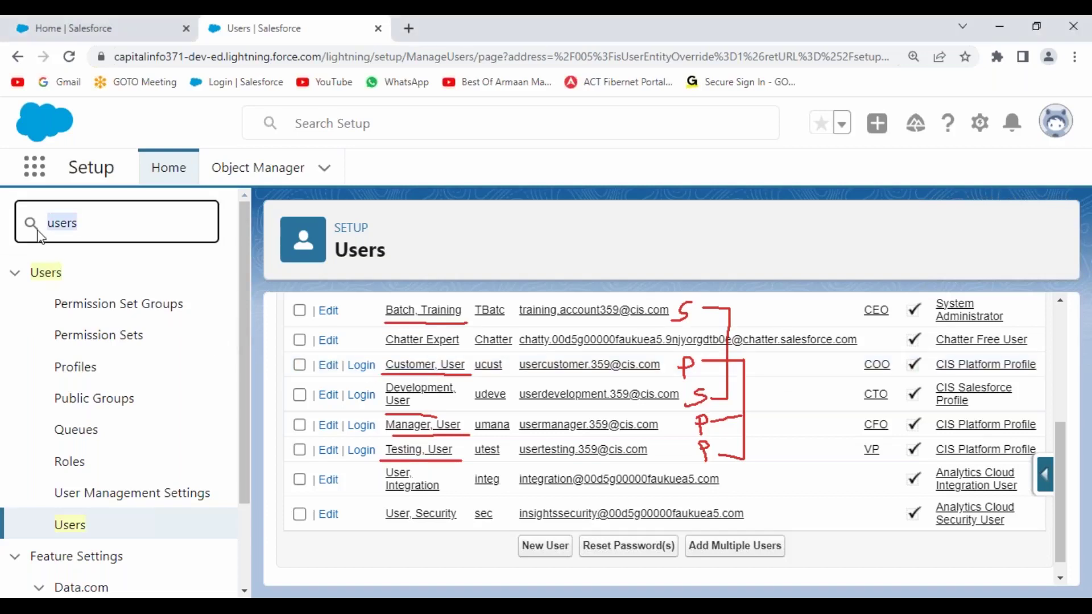
- Find 'sharing' in Quick Find and open Sharing Settings in a new tab
type("sharing")
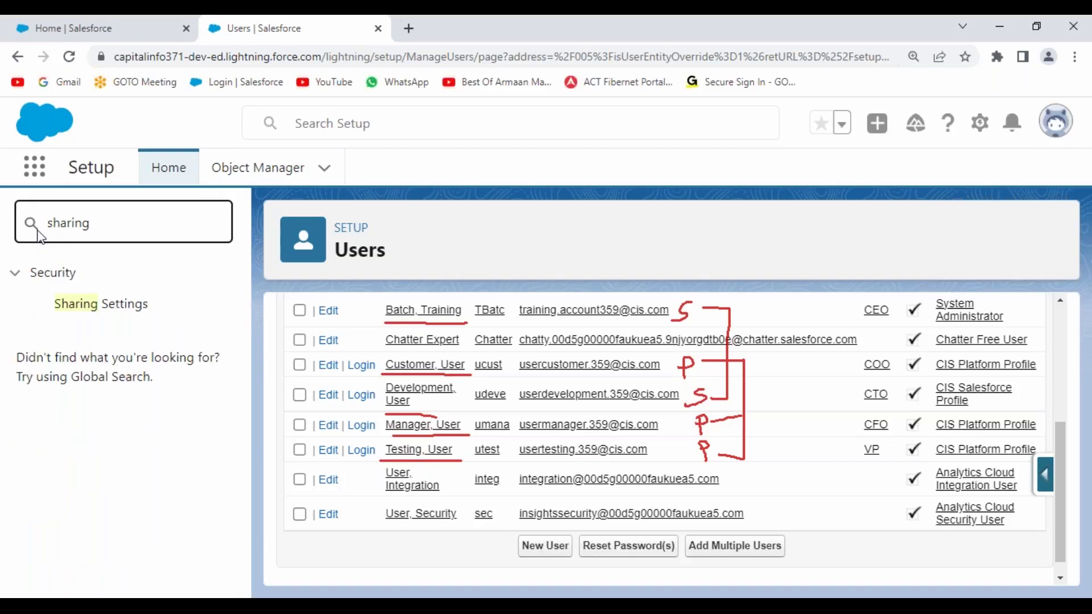
right_click(110, 314)
left_click(142, 320)
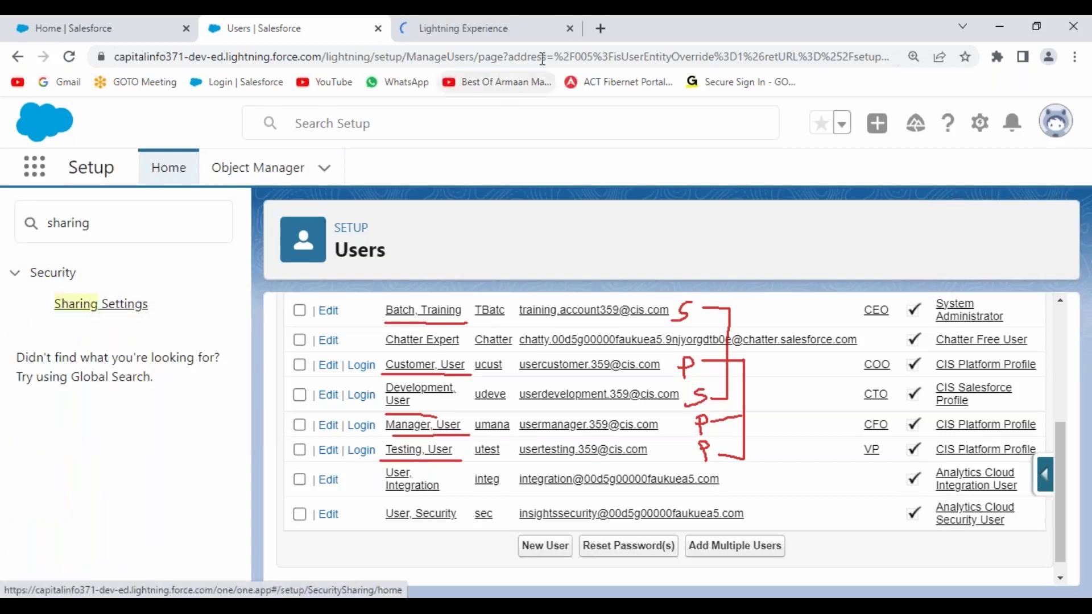
left_click(557, 36)
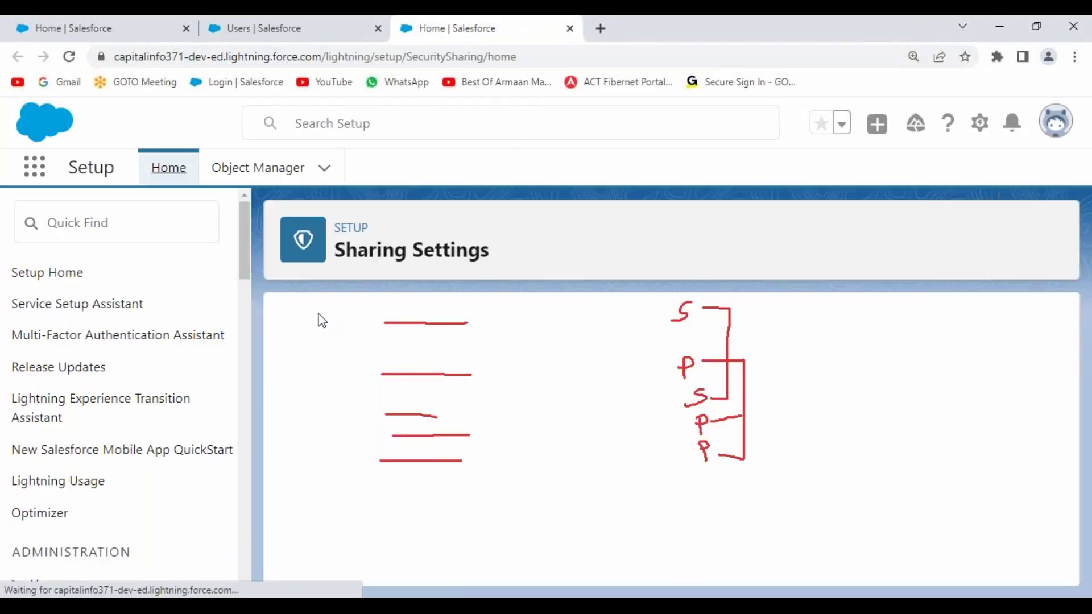
- Highlight Account and Contract's Private internal access in Organization-Wide Defaults, then return to the Users tab
left_click(518, 145)
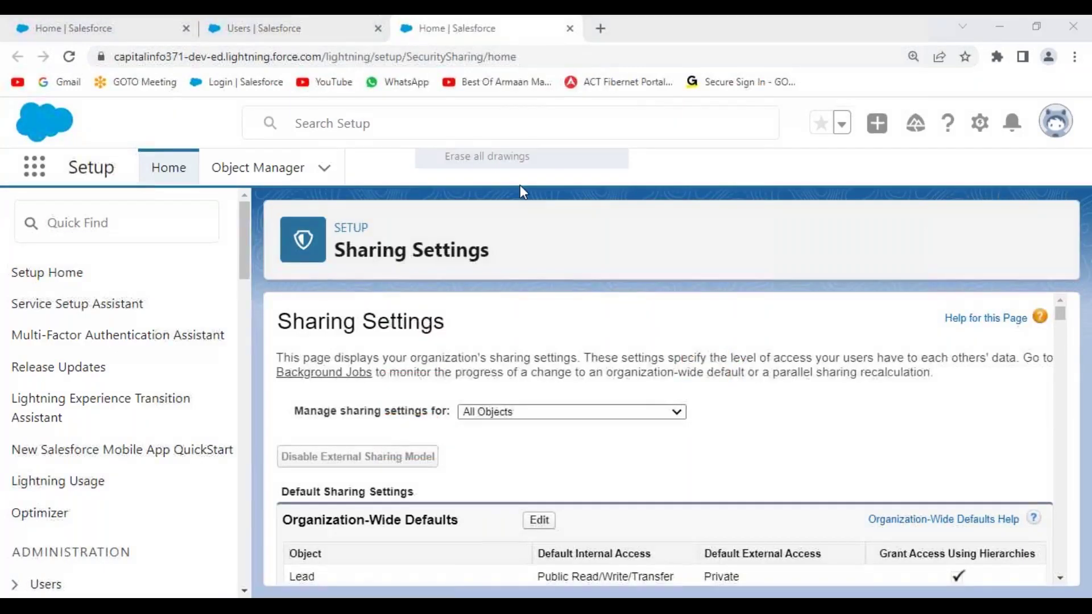
scroll(690, 412, "down", 5)
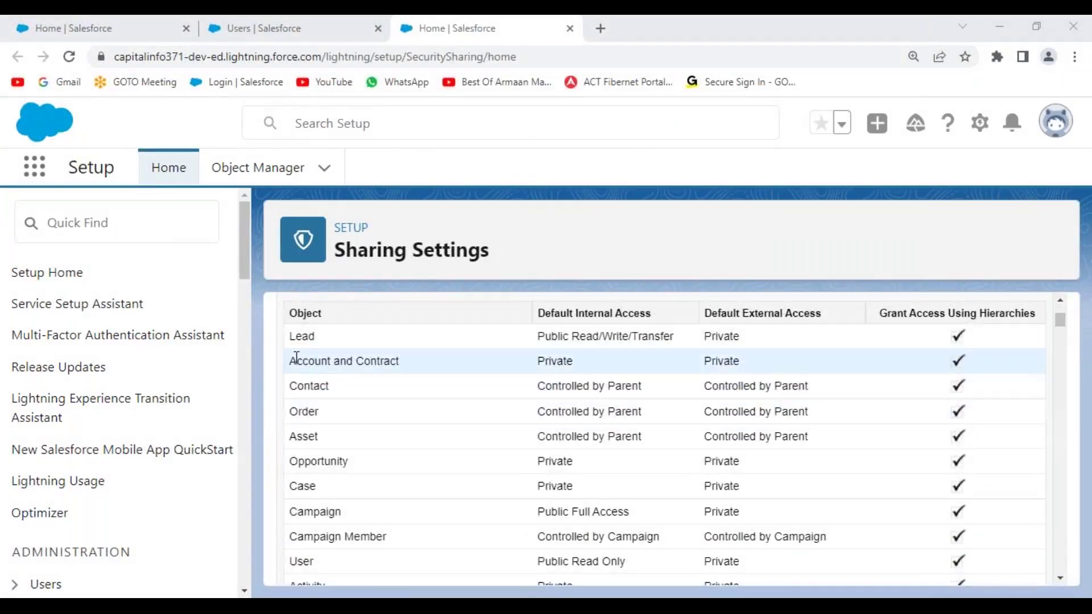
left_click_drag(306, 360, 419, 363)
double_click(560, 361)
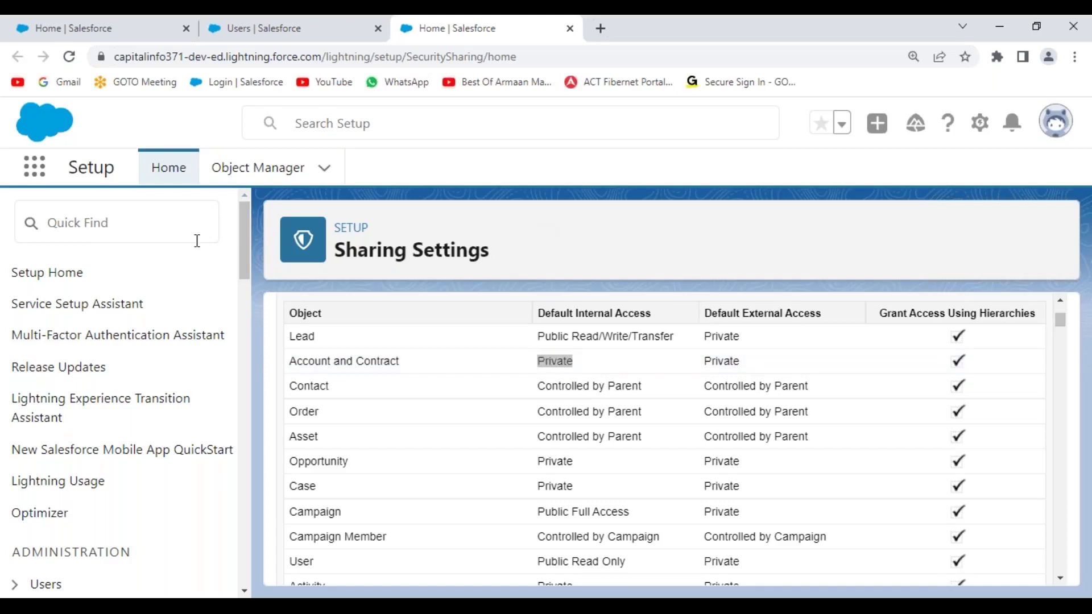
left_click(220, 36)
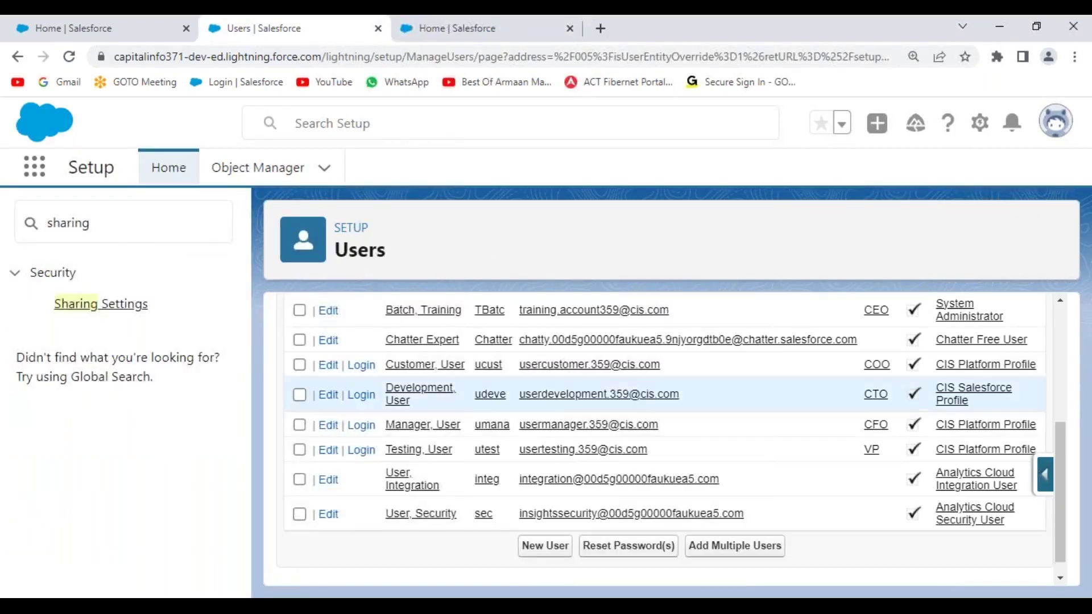
- Log in as the Development user and start a New Customer account from the Accounts tab
left_click(363, 395)
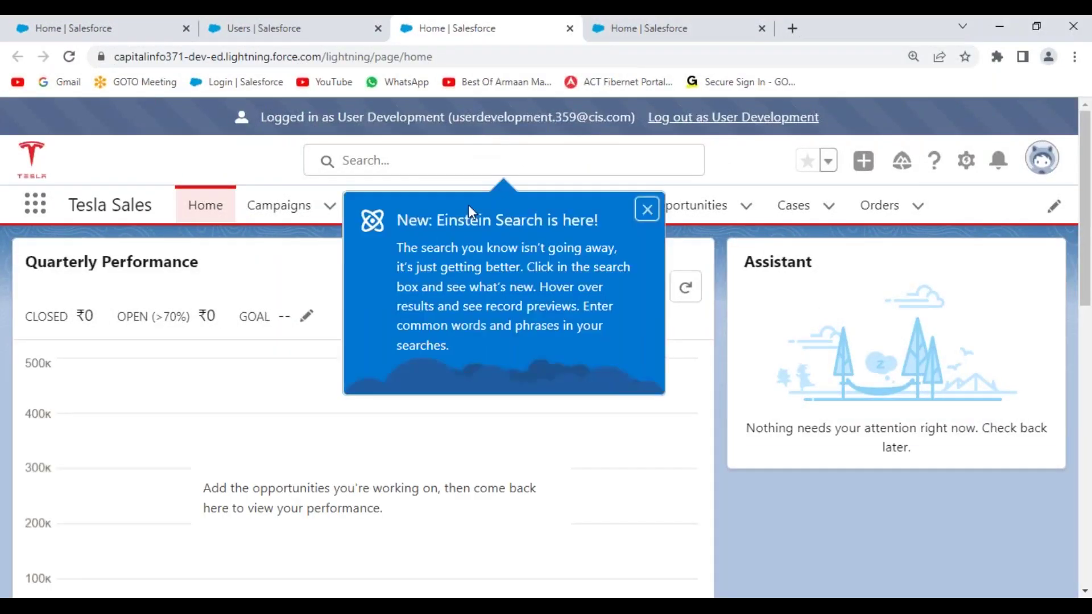
left_click(647, 210)
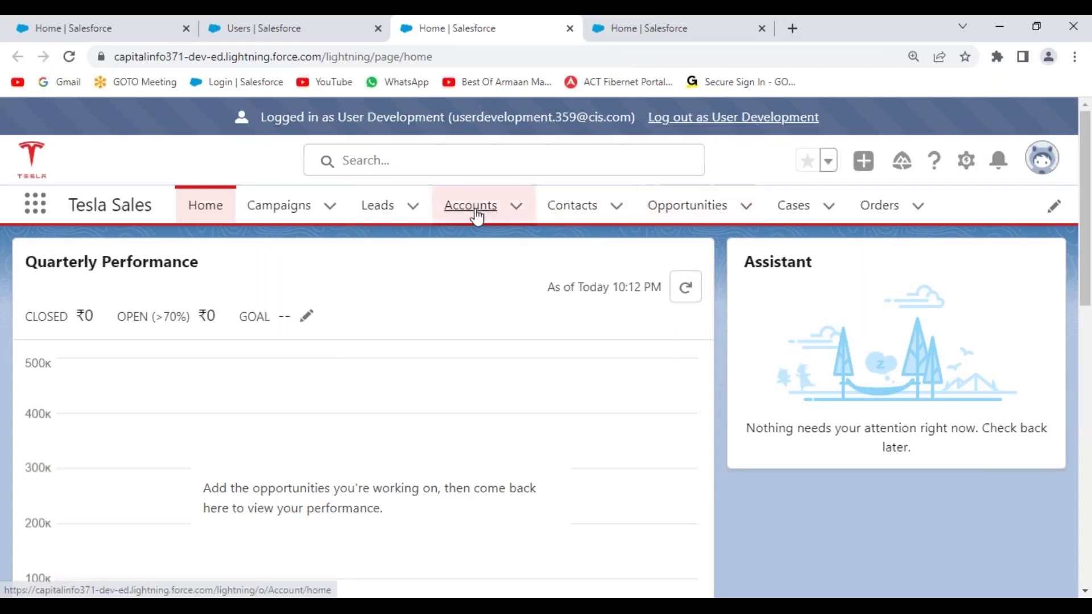
left_click(475, 215)
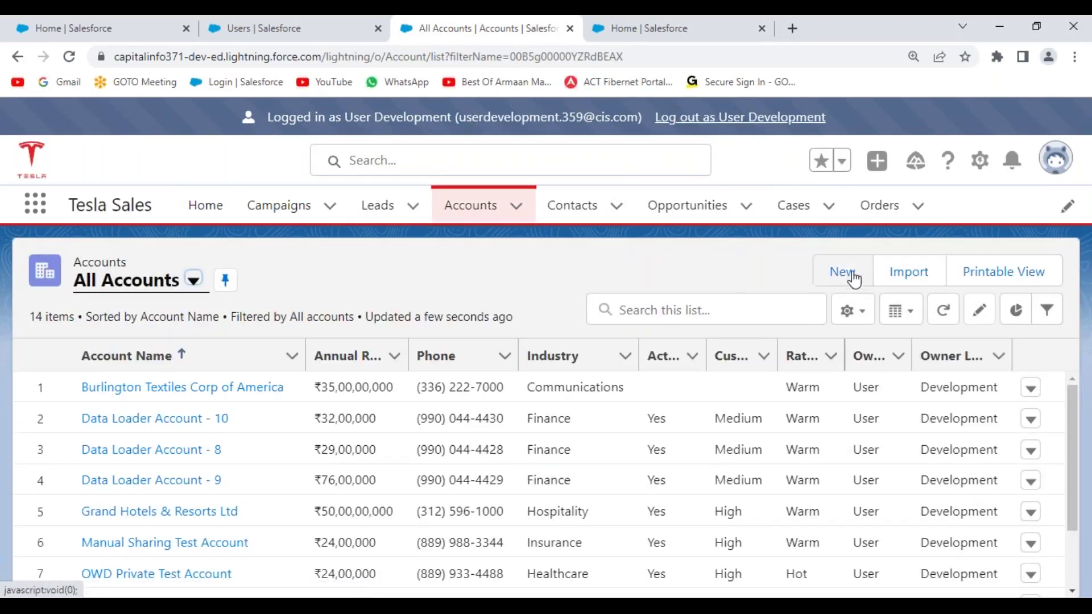
left_click(851, 274)
left_click(880, 456)
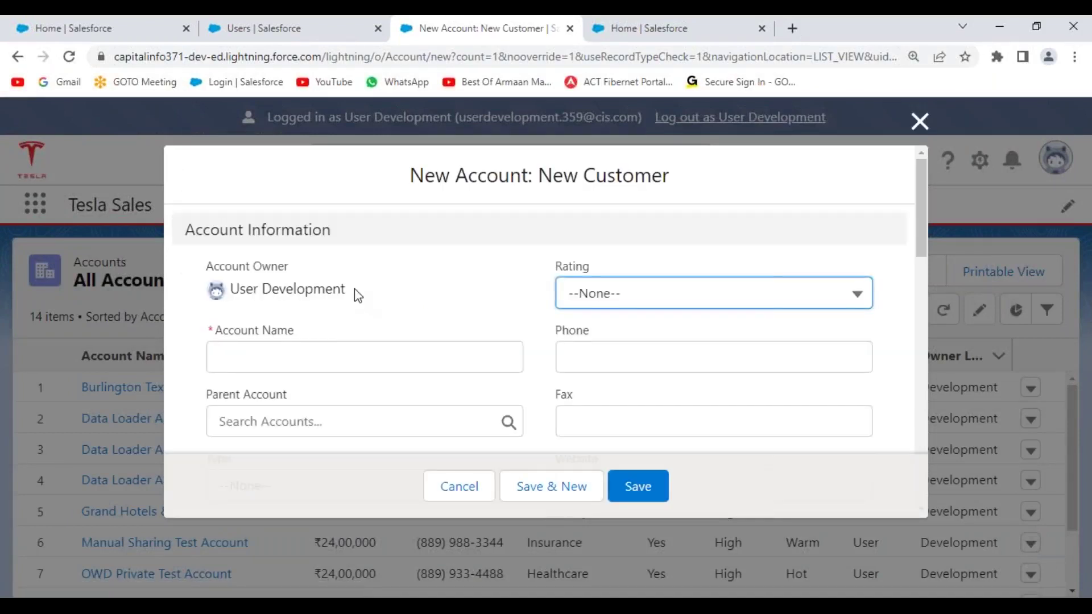
- Enter 'Apex Sharing Test Account' as the account name
scroll(356, 294, "down", 2)
scroll(329, 293, "up", 1)
left_click(270, 277)
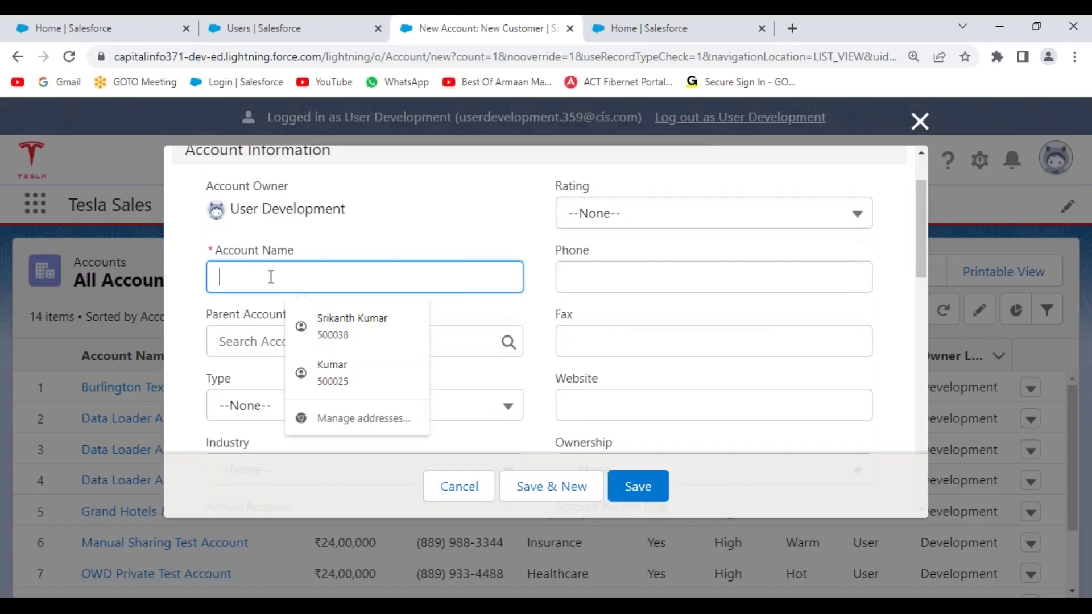
type("Sharing Tewst")
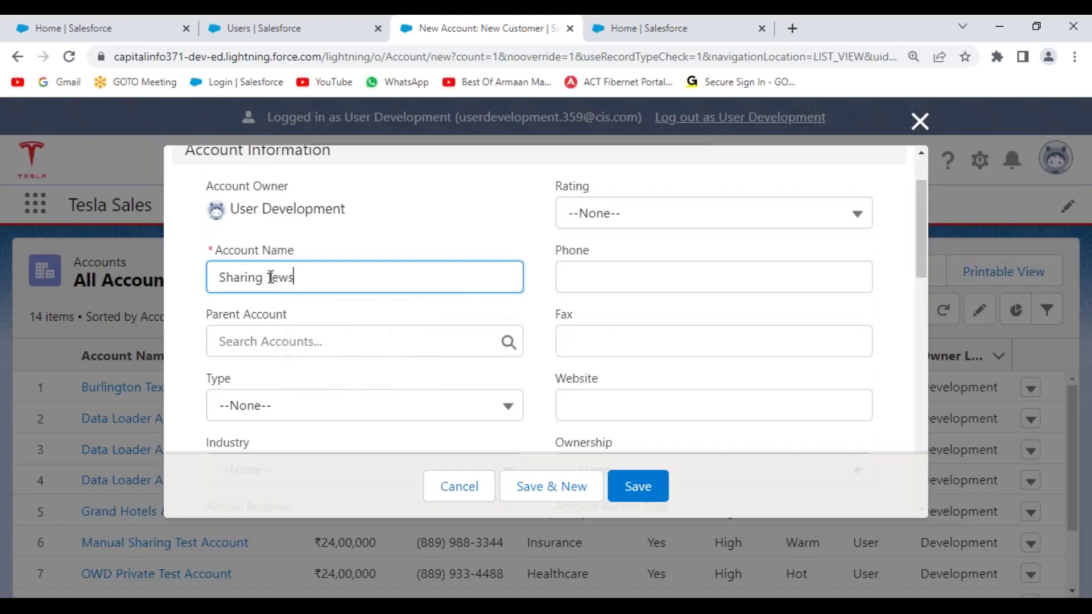
key("BackSpace")
key("BackSpace")
key("BackSpace")
key("BackSpace")
type("st Account")
left_click(444, 237)
left_click(223, 277)
type("Apex")
left_click(428, 220)
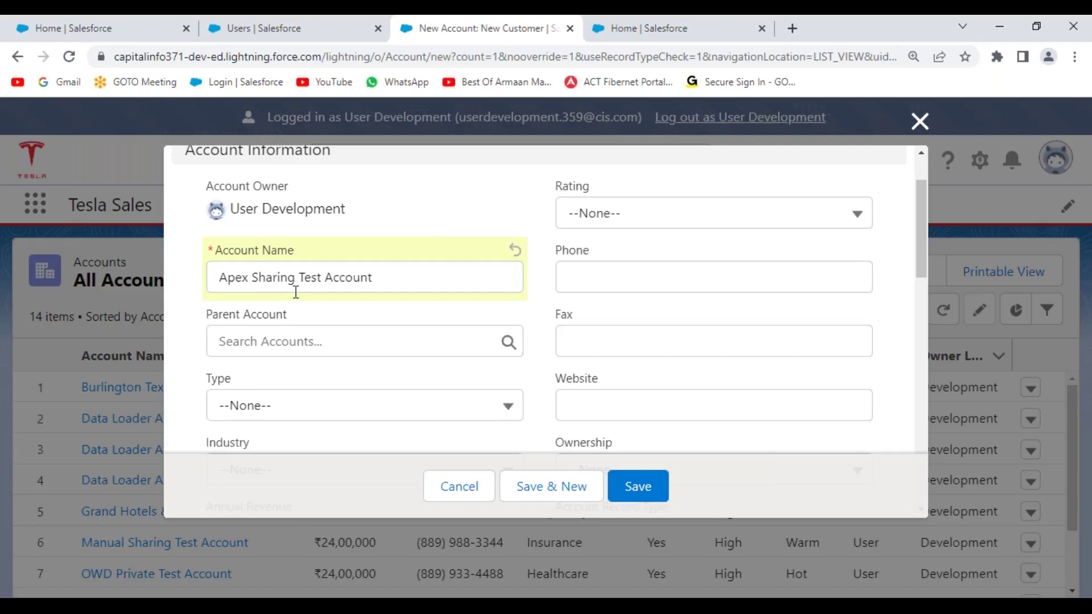
- Set Type to Customer - Direct and Industry to Finance
scroll(383, 378, "down", 1)
left_click(368, 341)
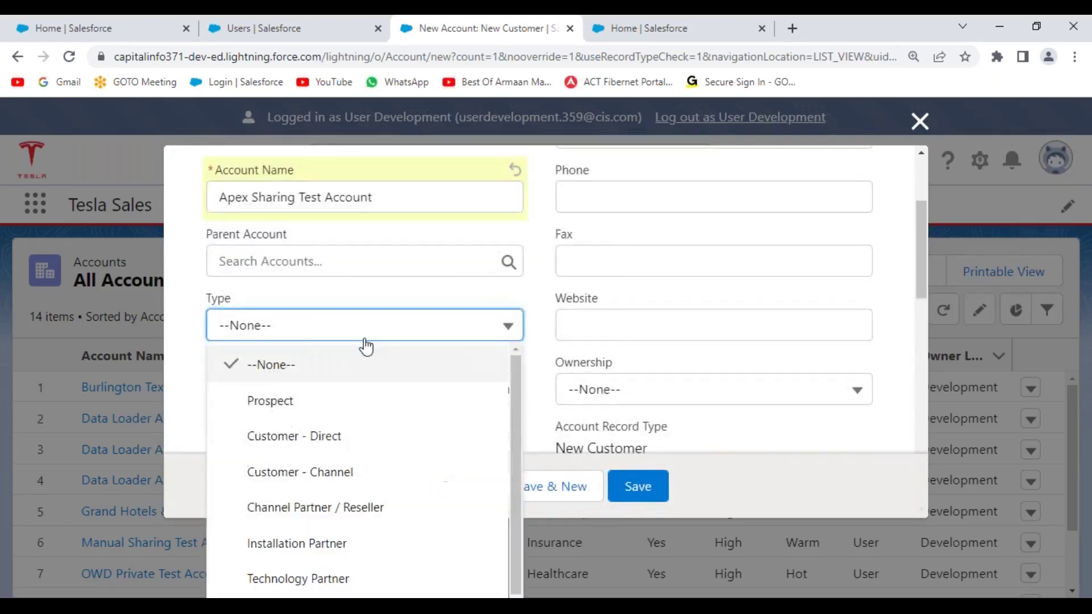
left_click(324, 439)
scroll(381, 393, "down", 1)
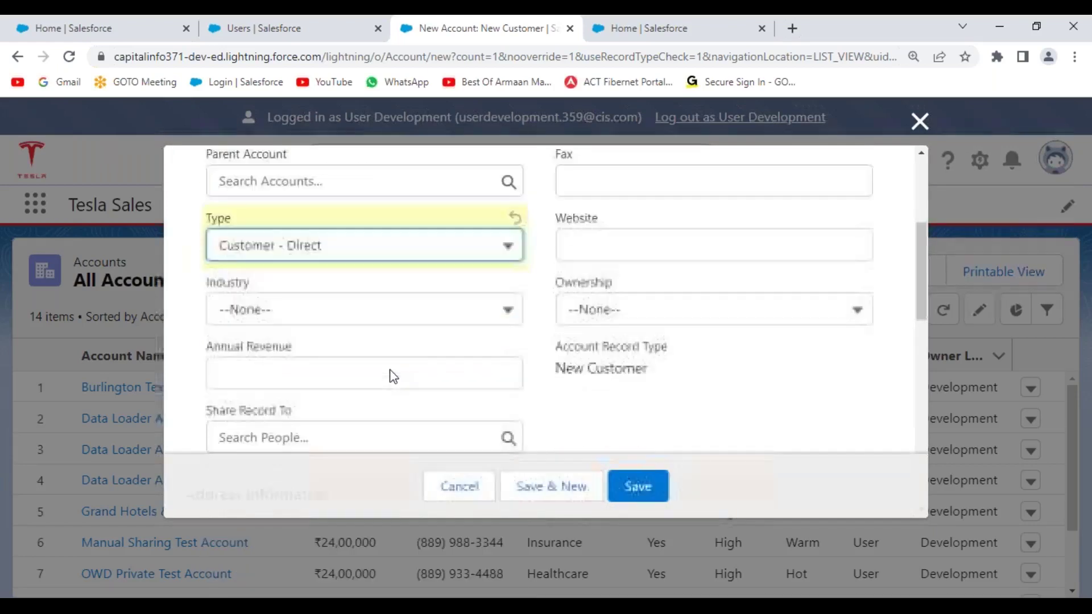
left_click(360, 318)
left_click(303, 431)
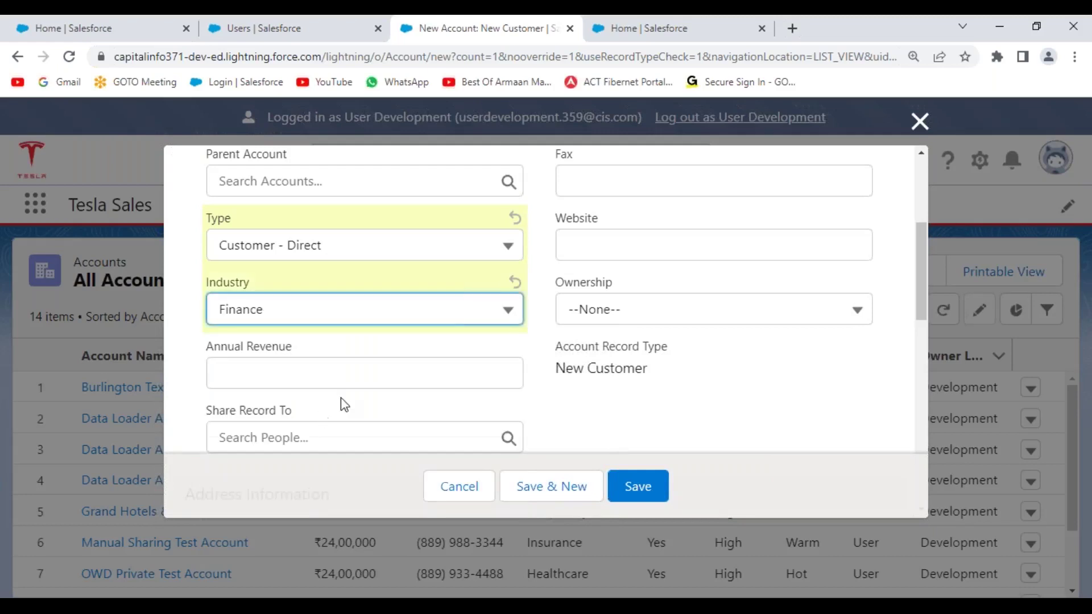
scroll(629, 364, "up", 3)
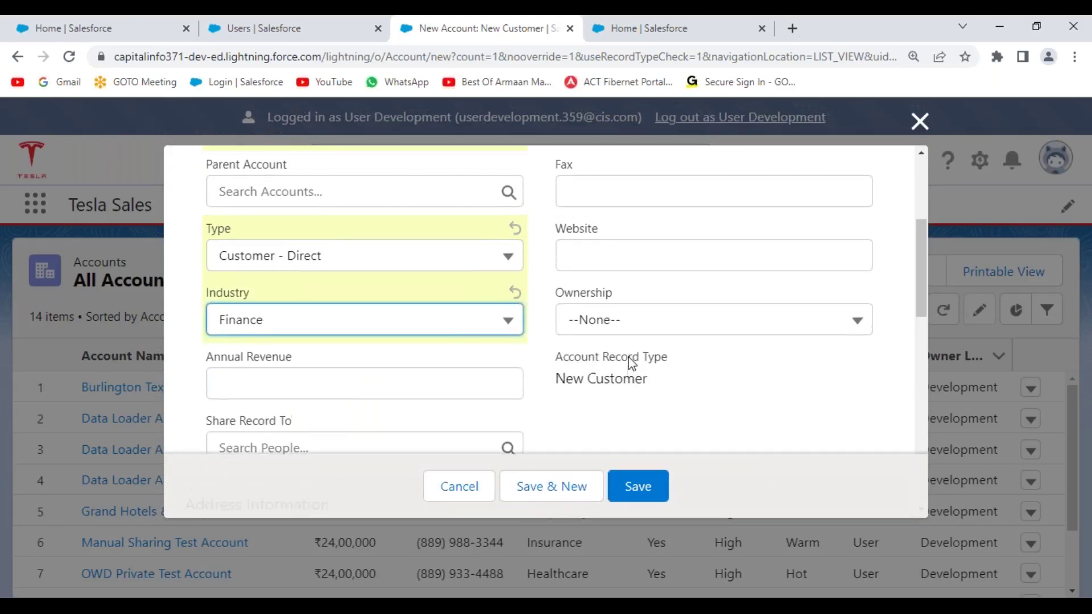
left_click(631, 294)
left_click(637, 369)
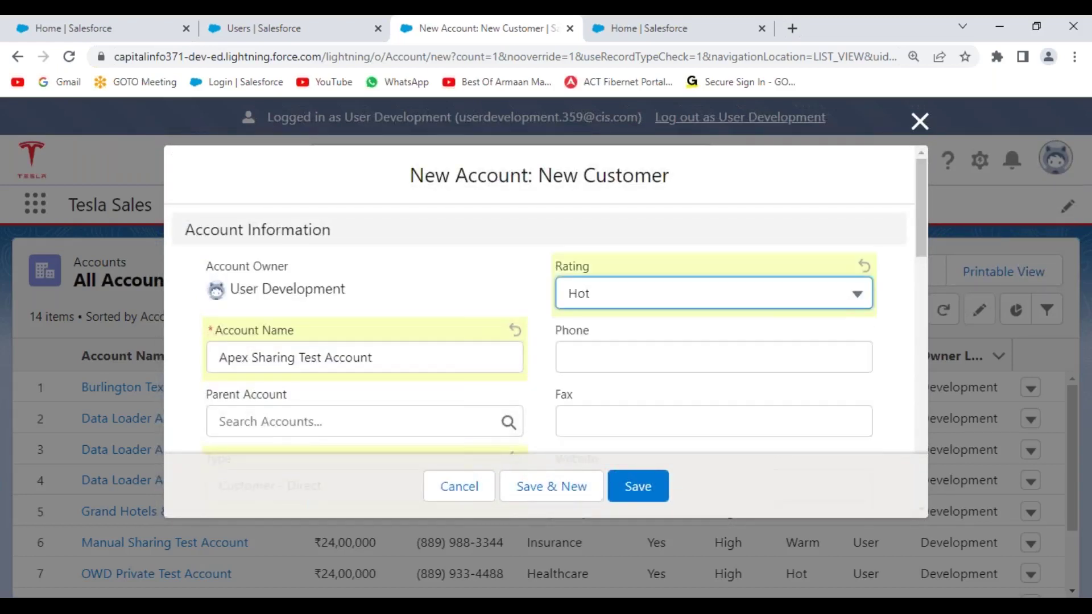
left_click(609, 356)
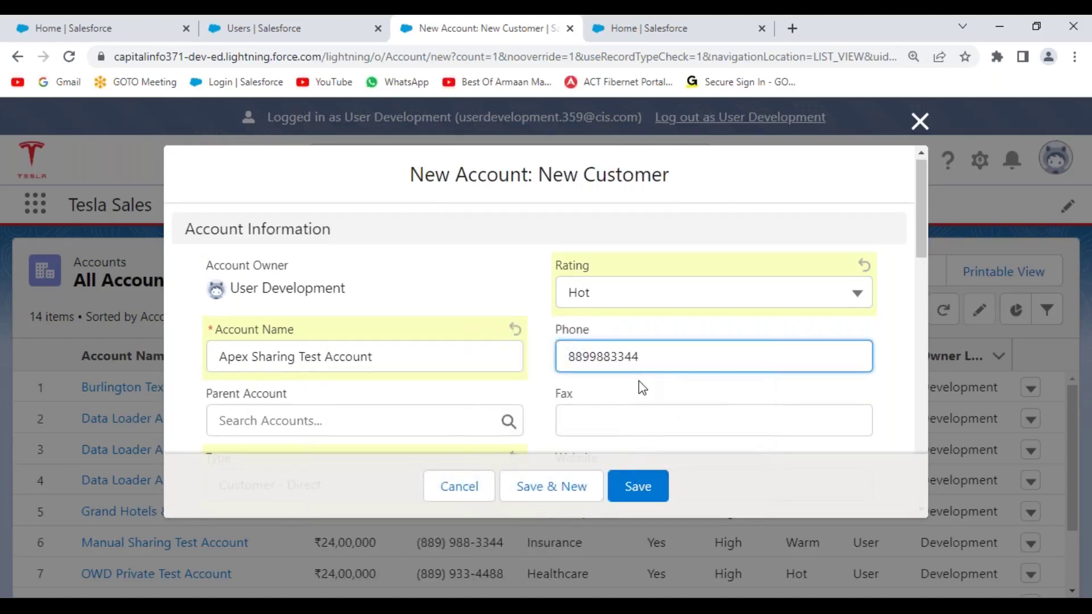
scroll(631, 375, "down", 1)
left_click(600, 343)
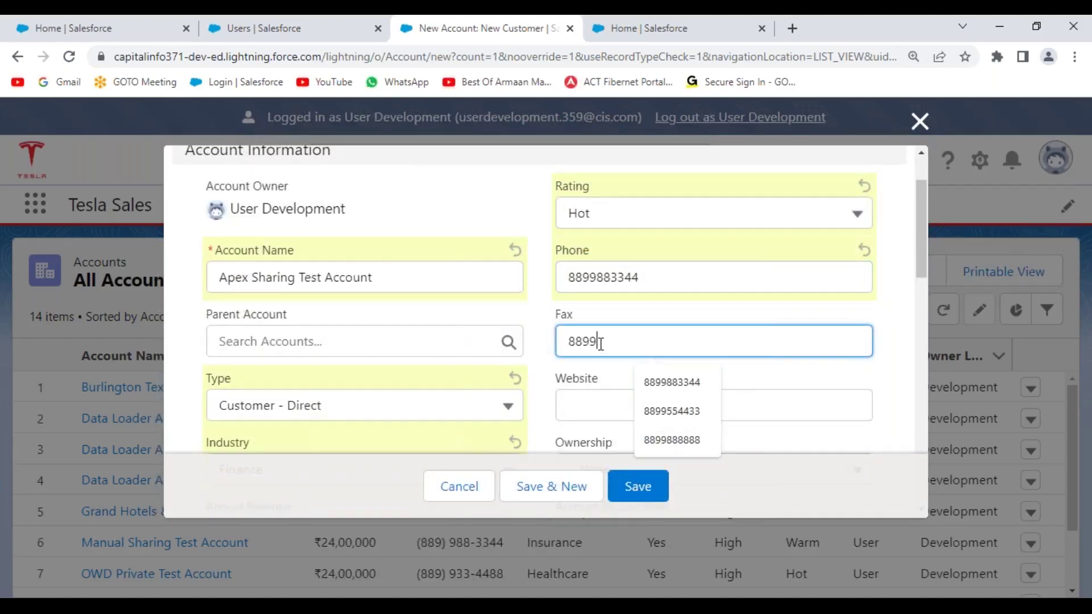
scroll(671, 349, "down", 3)
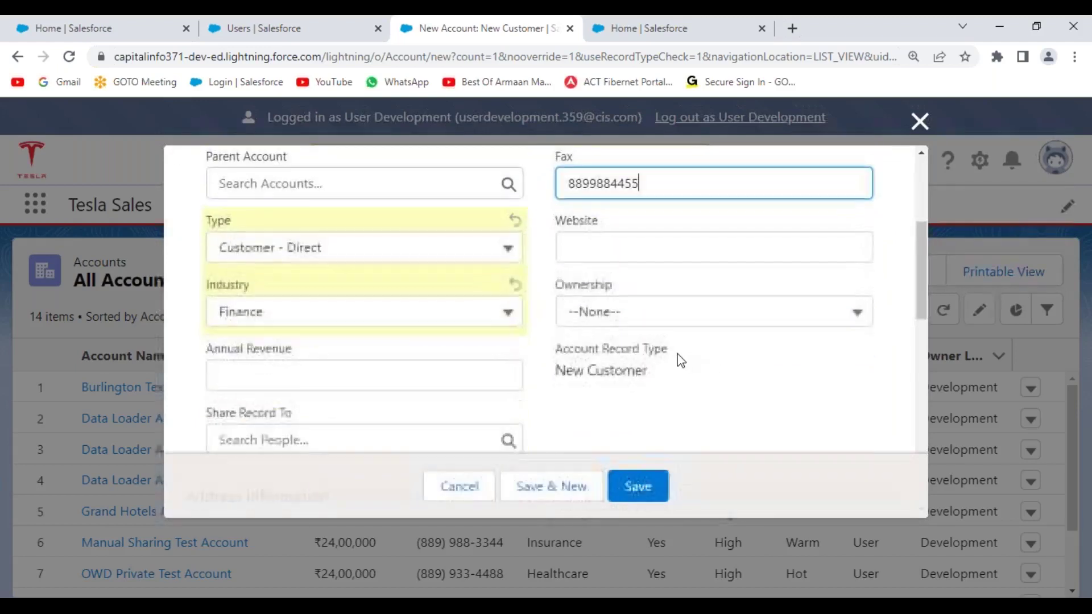
left_click(588, 243)
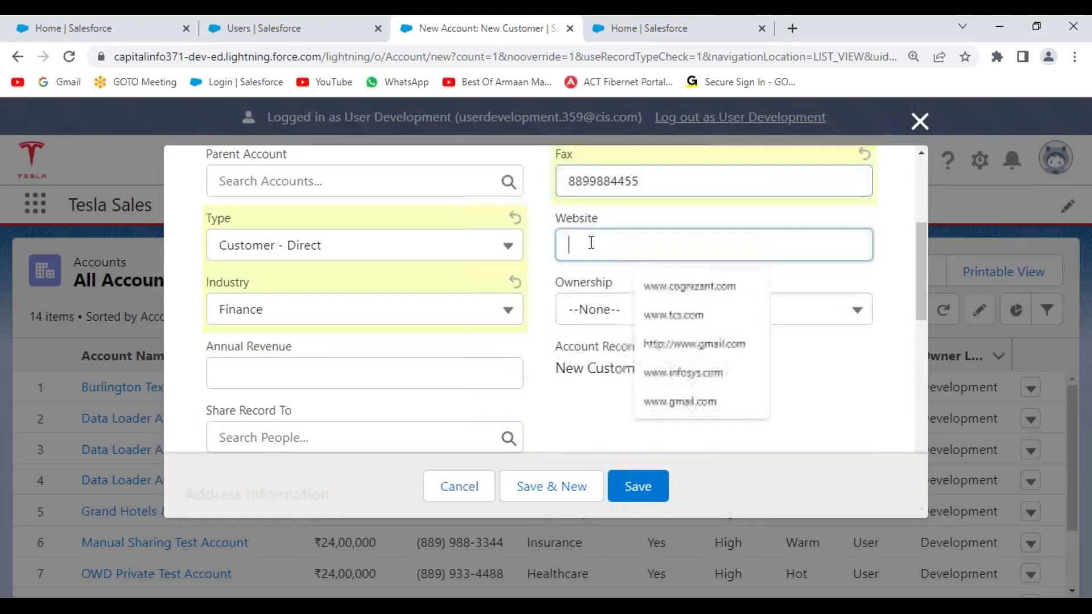
left_click(667, 314)
left_click(657, 320)
left_click(643, 401)
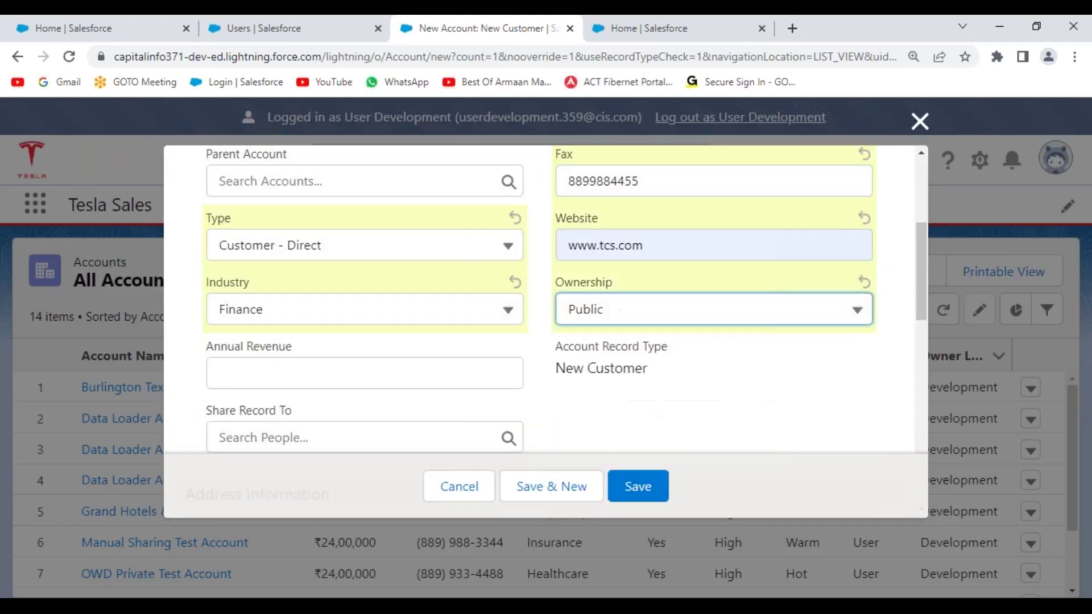
scroll(454, 370, "down", 1)
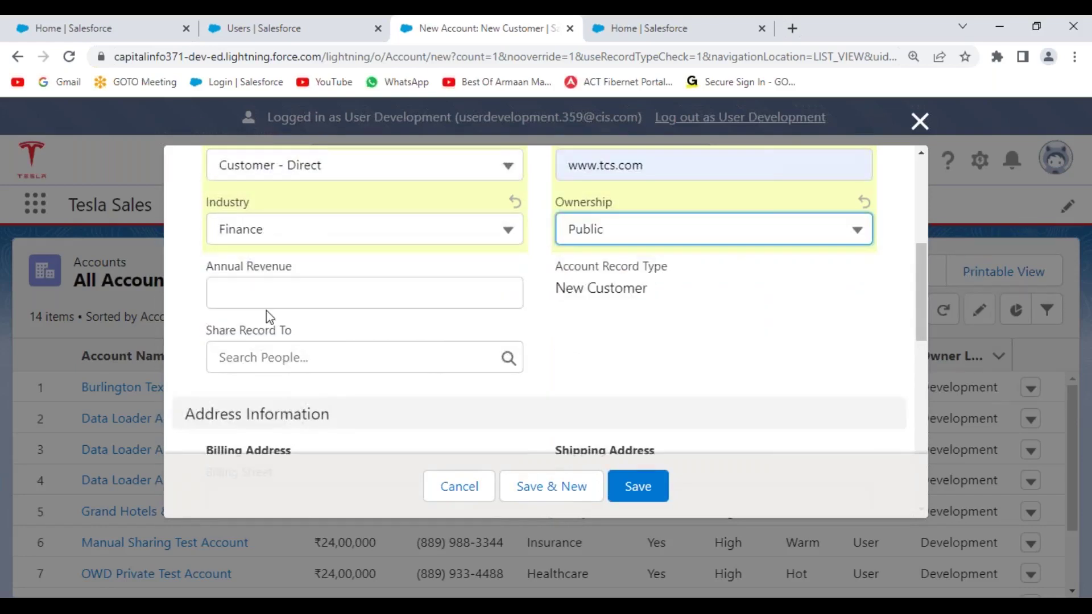
left_click(330, 293)
left_click(342, 420)
left_click(600, 354)
- Set Customer Priority to High and Active to Yes, then save the account
scroll(647, 384, "down", 7)
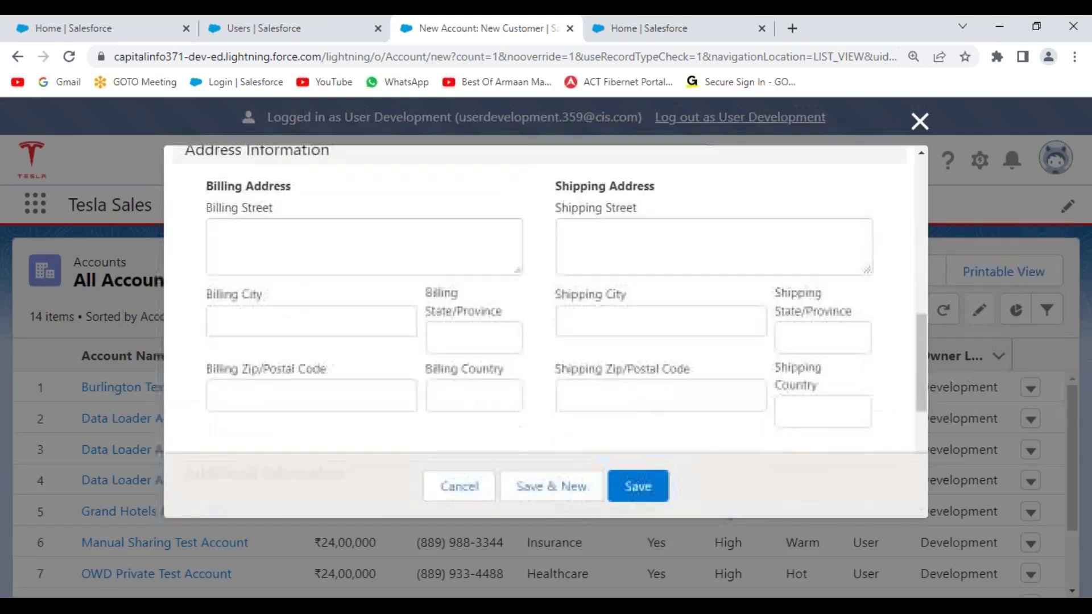
left_click(420, 393)
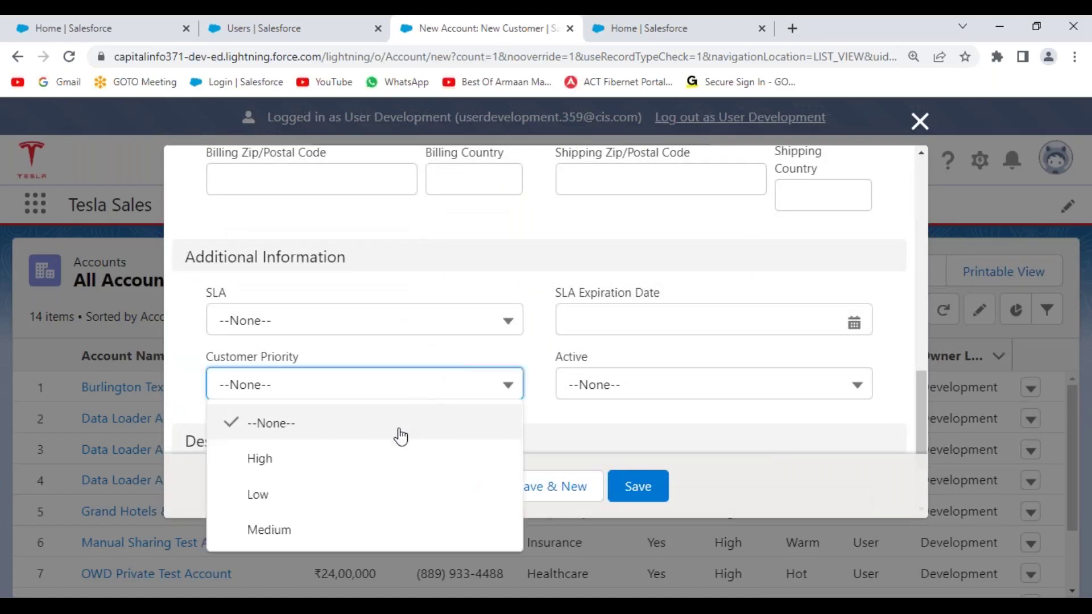
left_click(380, 464)
left_click(718, 392)
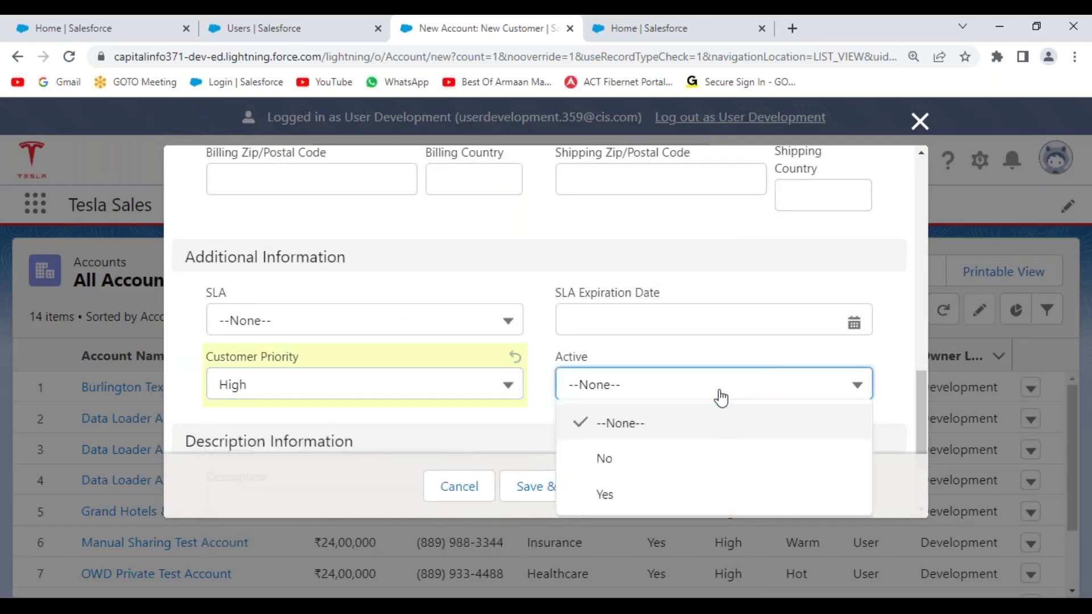
left_click(677, 495)
scroll(565, 364, "up", 10)
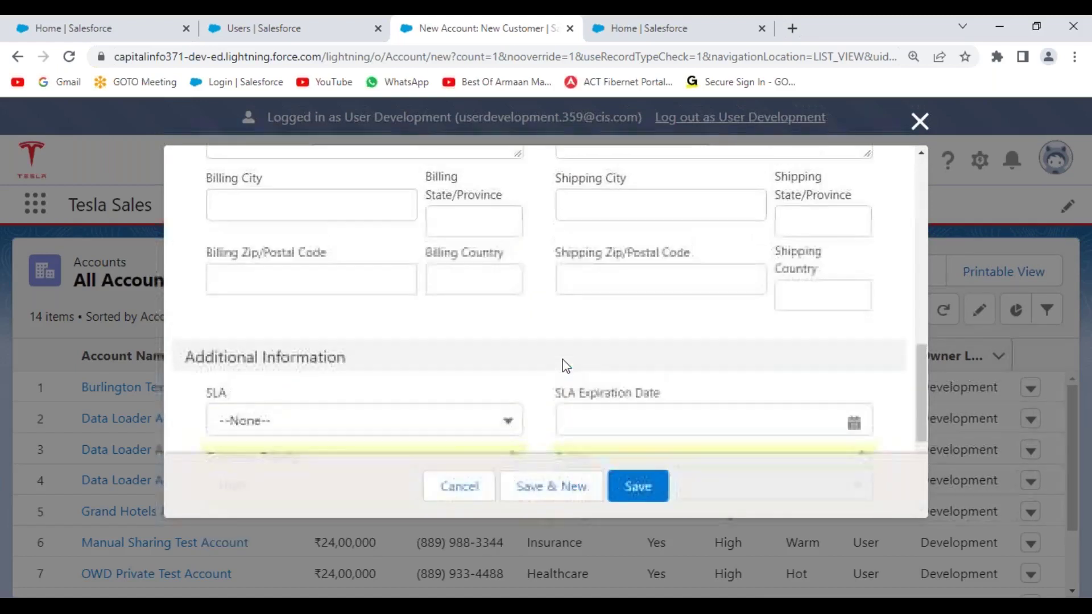
scroll(508, 282, "up", 4)
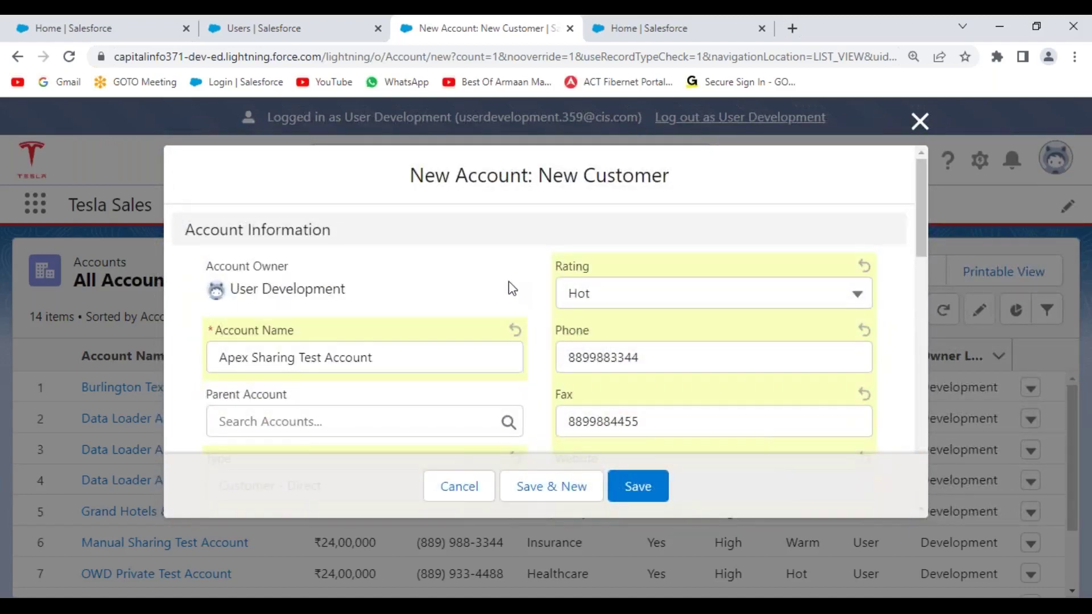
left_click(638, 487)
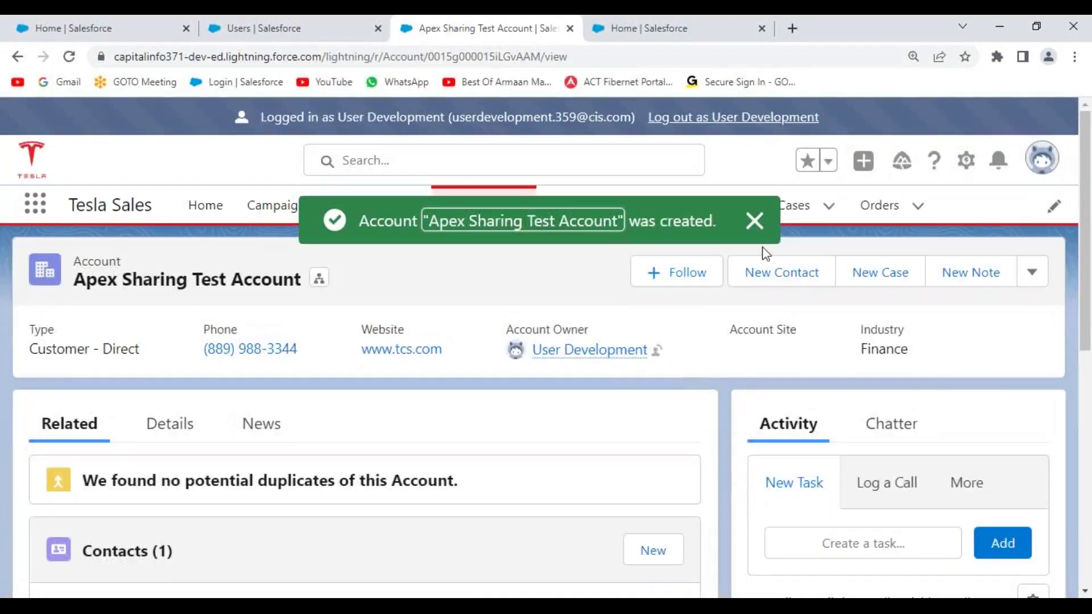
- Dismiss the account-created message, view the Details tab, and expand the record actions menu
left_click(755, 221)
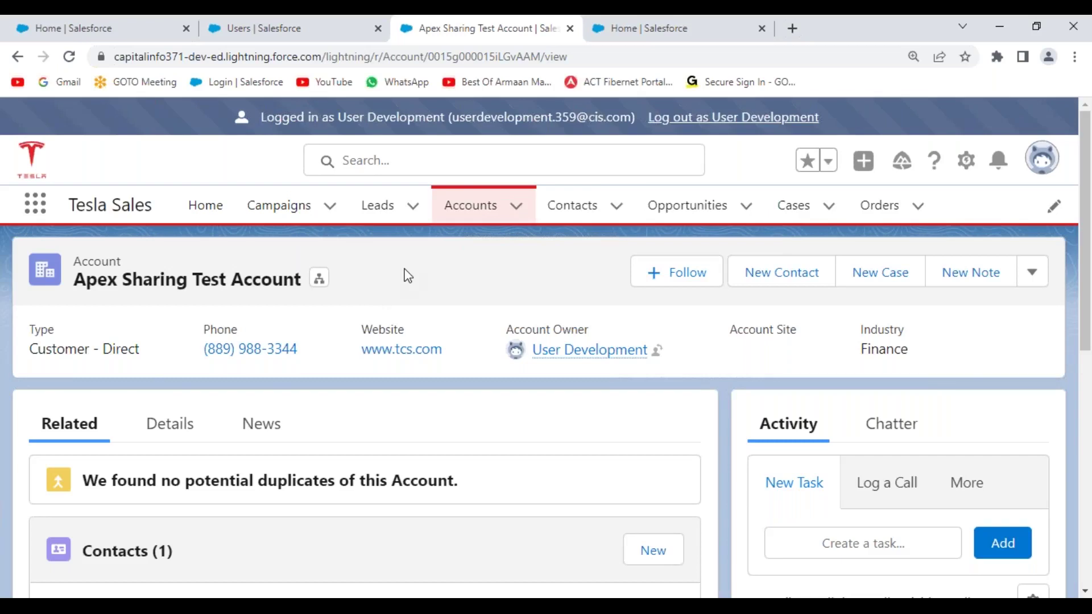
left_click(185, 436)
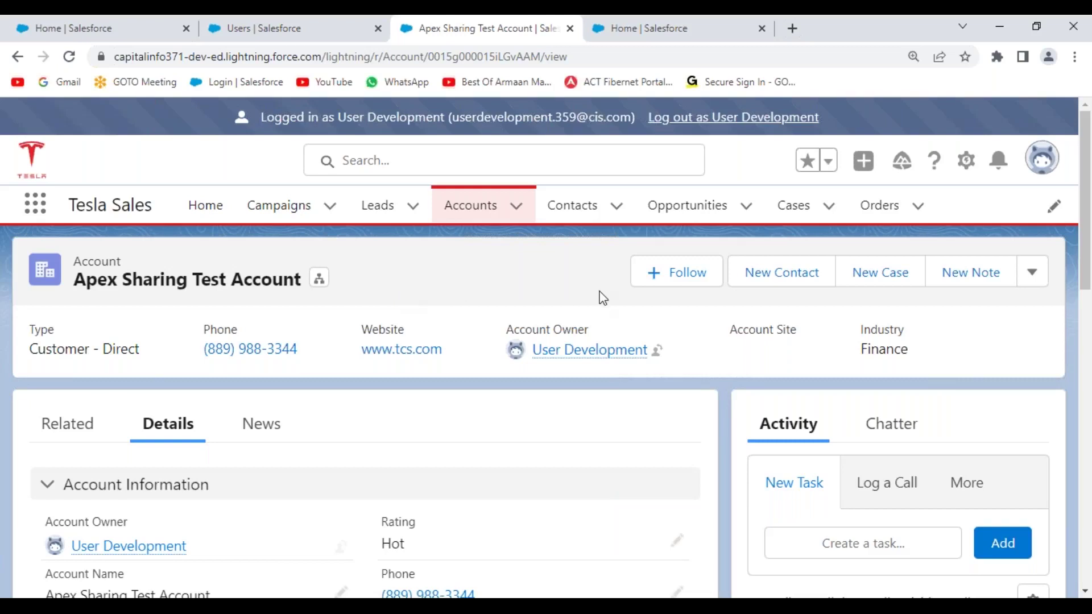
left_click(1032, 276)
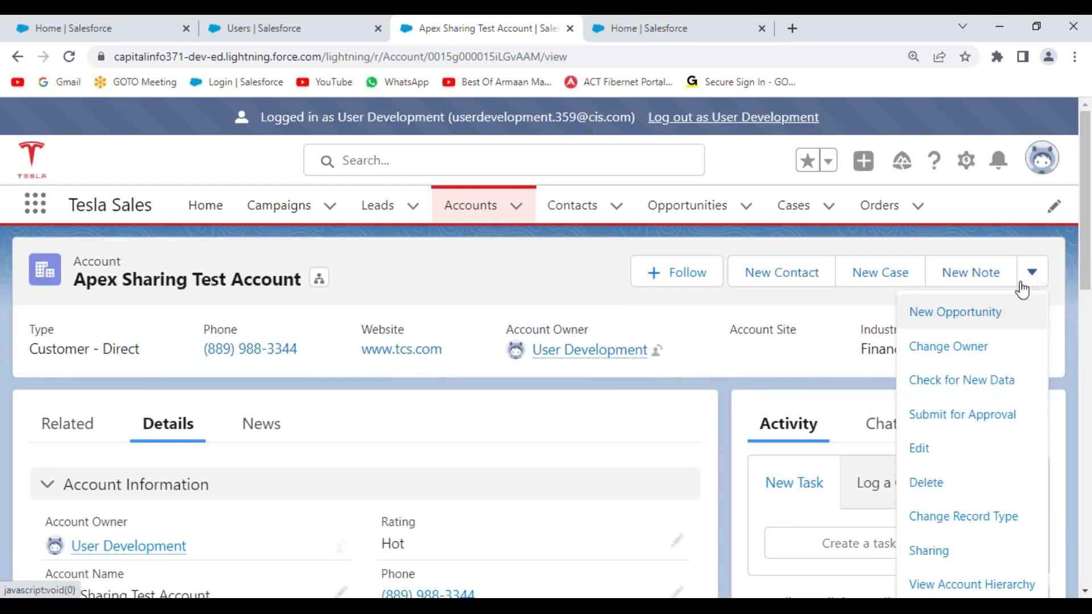
- Open the account's Sharing and show the 2 groups it is shared with
left_click(939, 553)
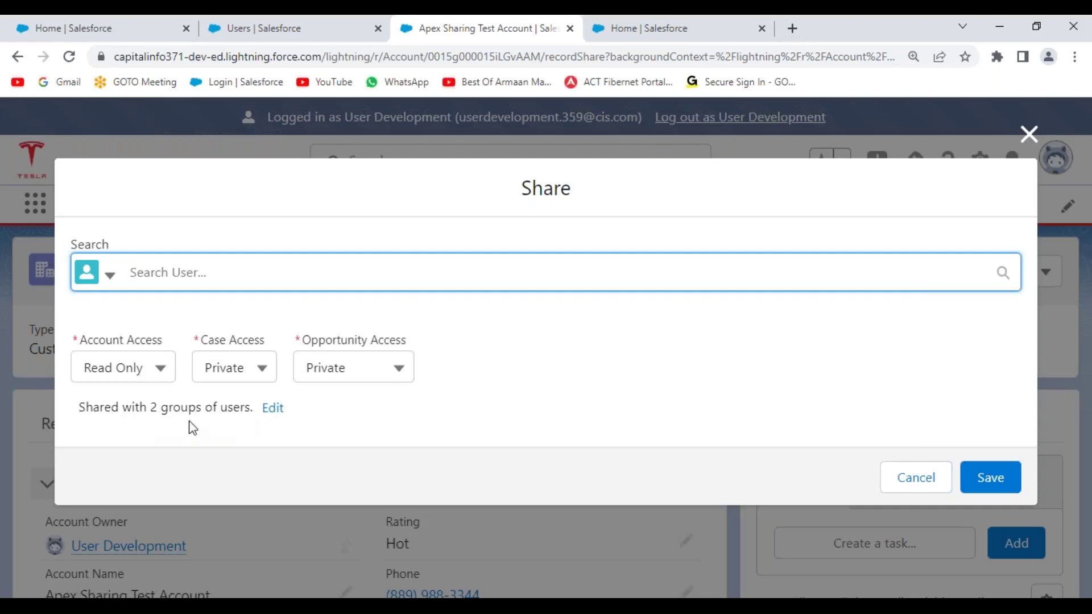
left_click(271, 411)
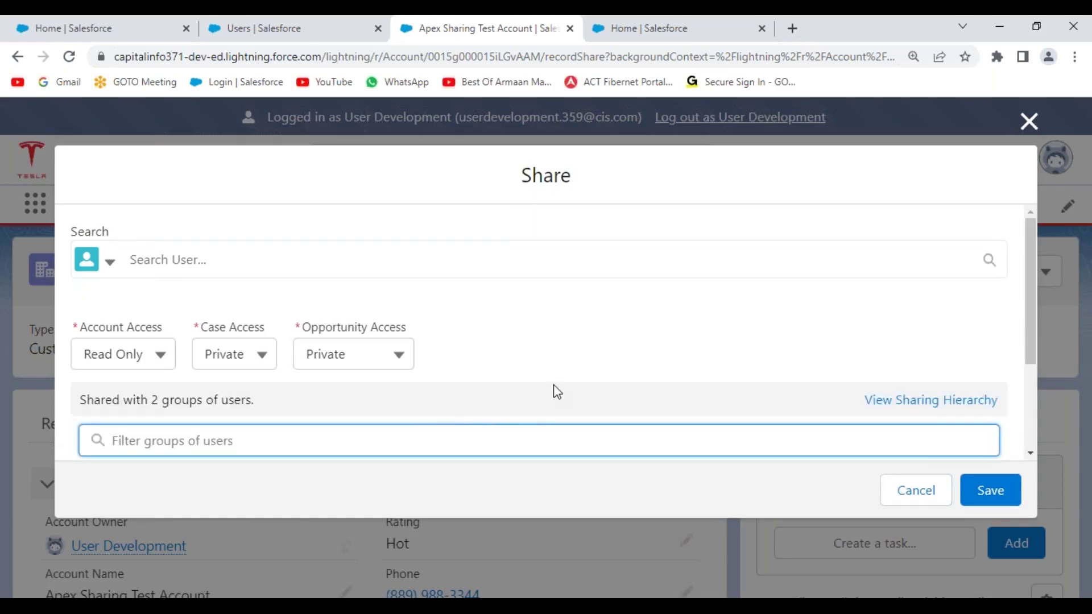
scroll(552, 391, "down", 3)
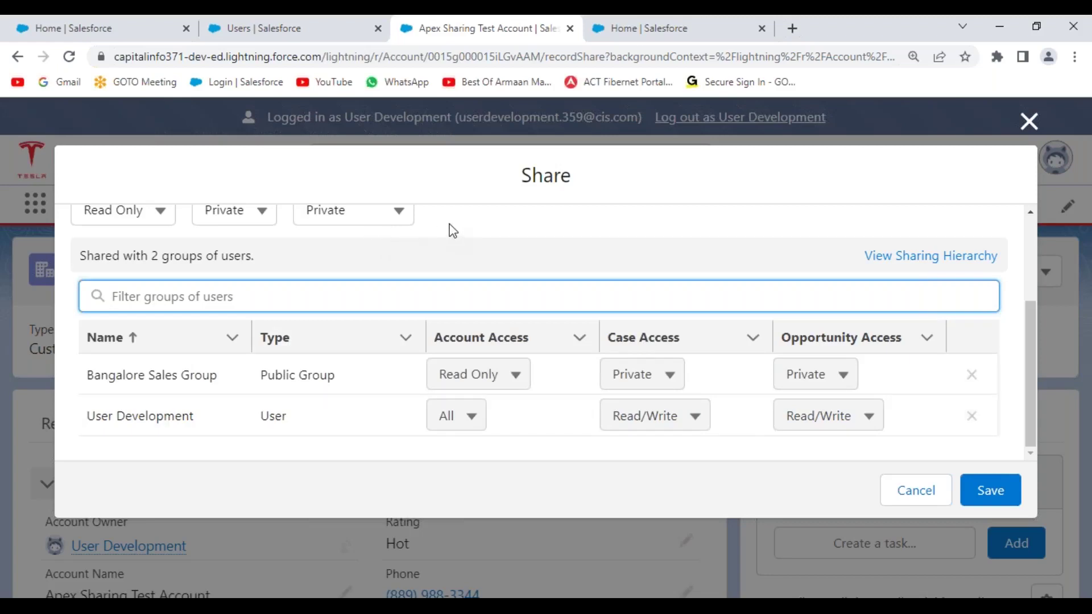
- Mark up the Share dialog on screen, then switch back to Apex Triggers.txt in Notepad++
key("ctrl+shift+p")
mouse_move(488, 216)
left_mouse_down()
mouse_move(458, 231)
mouse_move(461, 265)
mouse_move(503, 233)
mouse_move(515, 250)
mouse_move(566, 206)
mouse_move(576, 216)
left_mouse_up()
left_click_drag(472, 286, 591, 248)
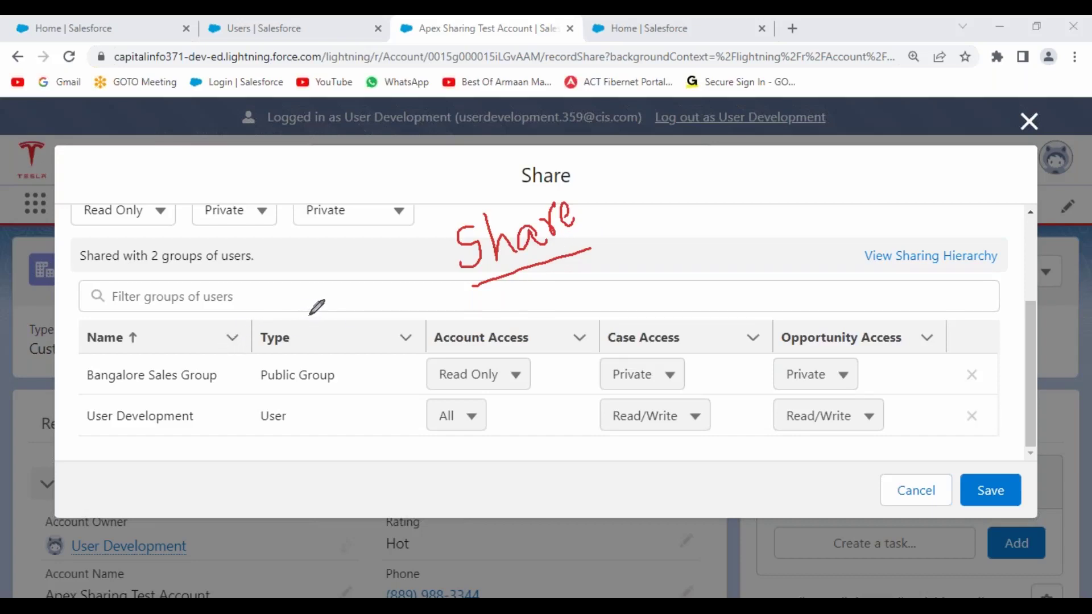
mouse_move(81, 316)
left_mouse_down()
mouse_move(994, 314)
mouse_move(1004, 437)
mouse_move(151, 439)
mouse_move(82, 424)
mouse_move(84, 319)
left_mouse_up()
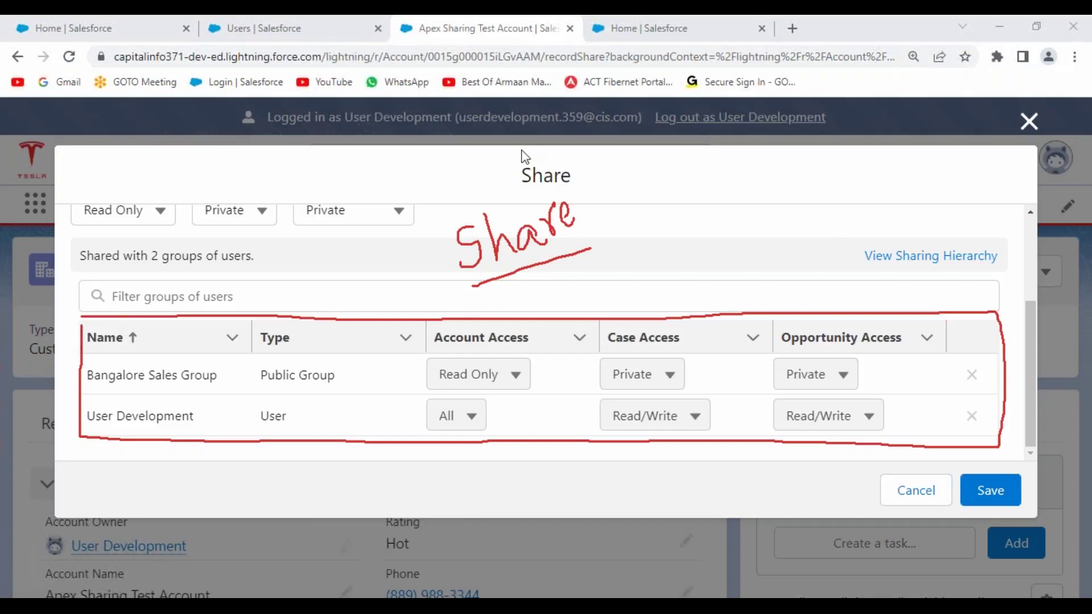
key("Escape")
key("alt+Tab")
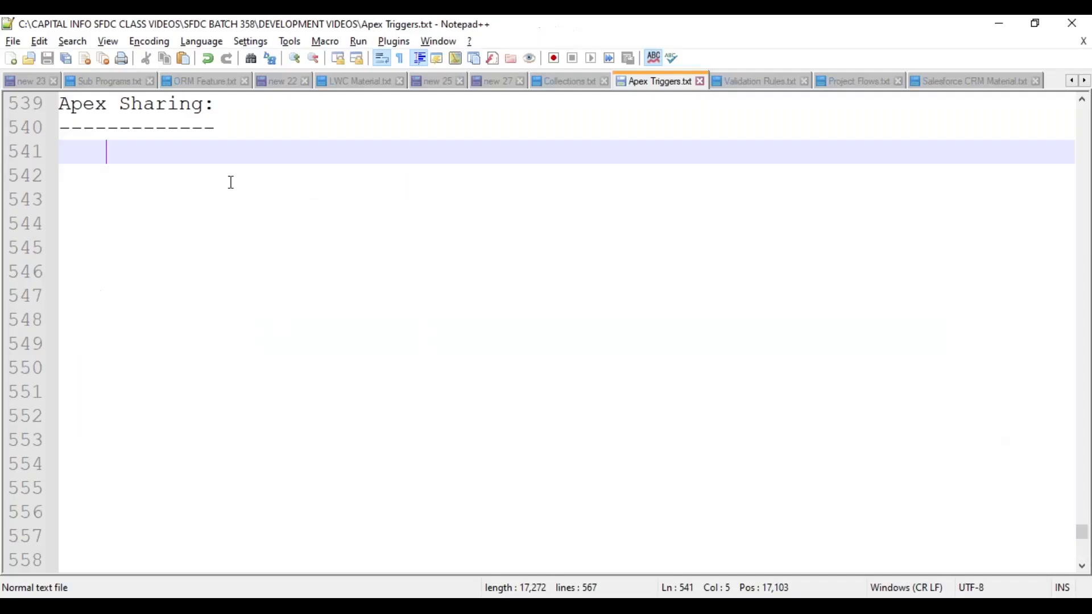
- Replace the dashes under the Apex Sharing heading with '=============' and start an indented line
left_click_drag(231, 130, 1, 129)
type("=")
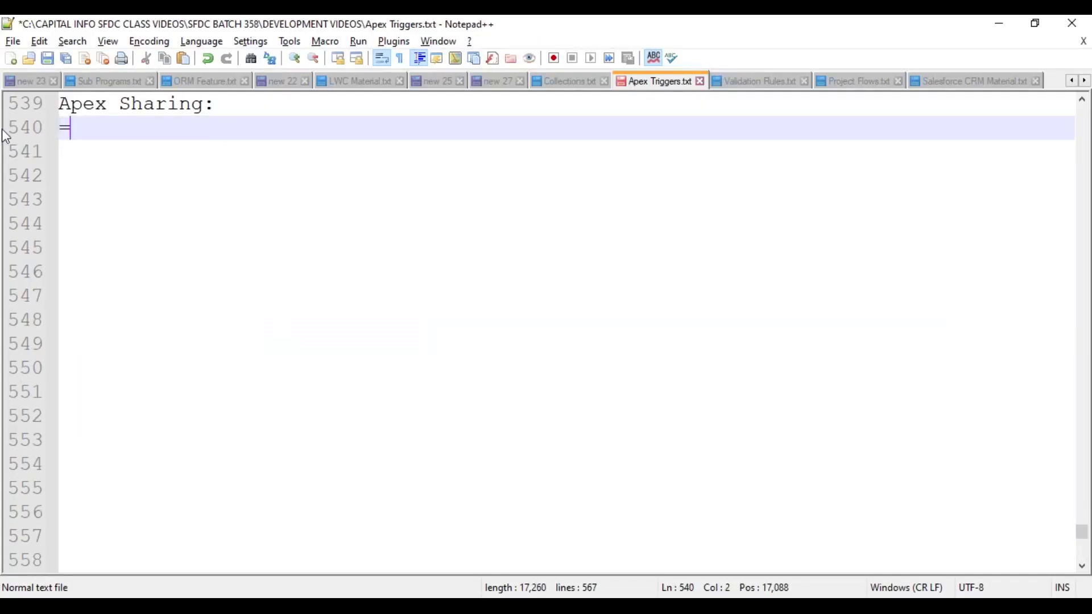
type("============")
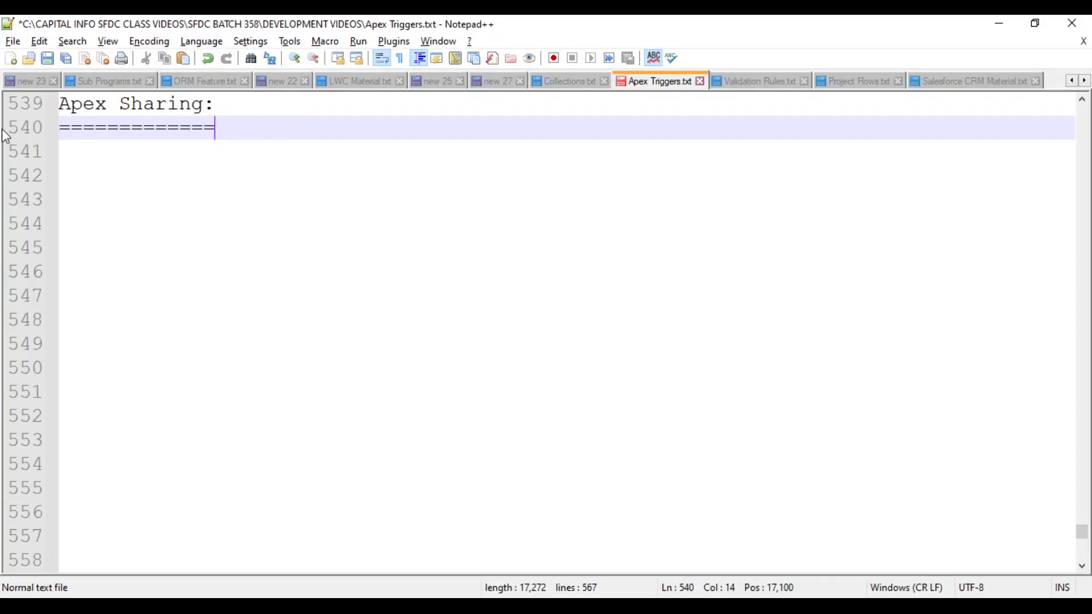
key("Return")
key("Tab")
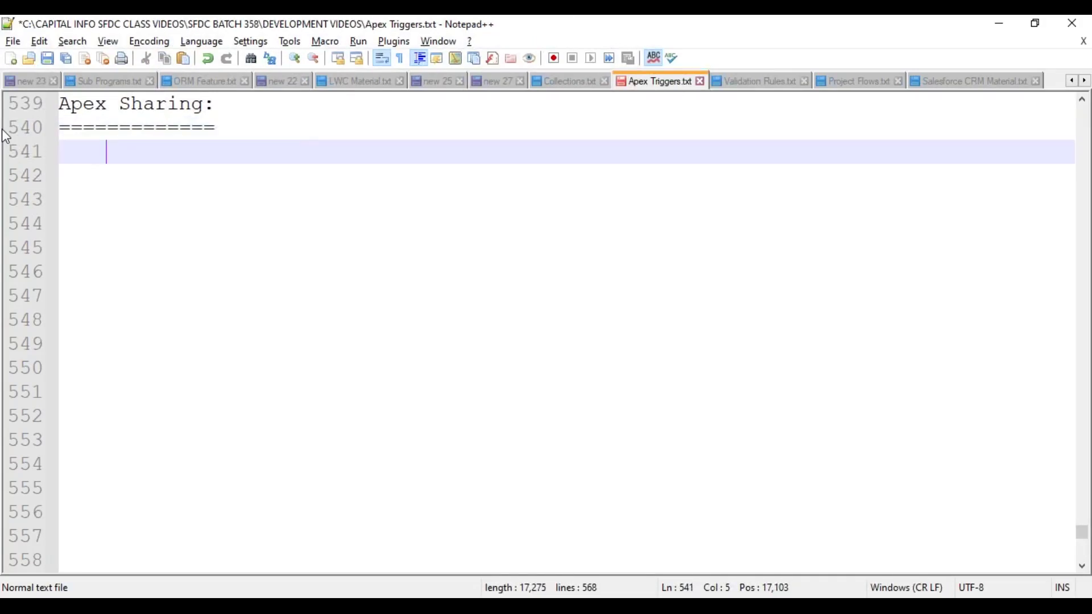
- Write that under "Private" OWD, user-created records are visible only to the "Record Owner, and His Manager"
type("When t")
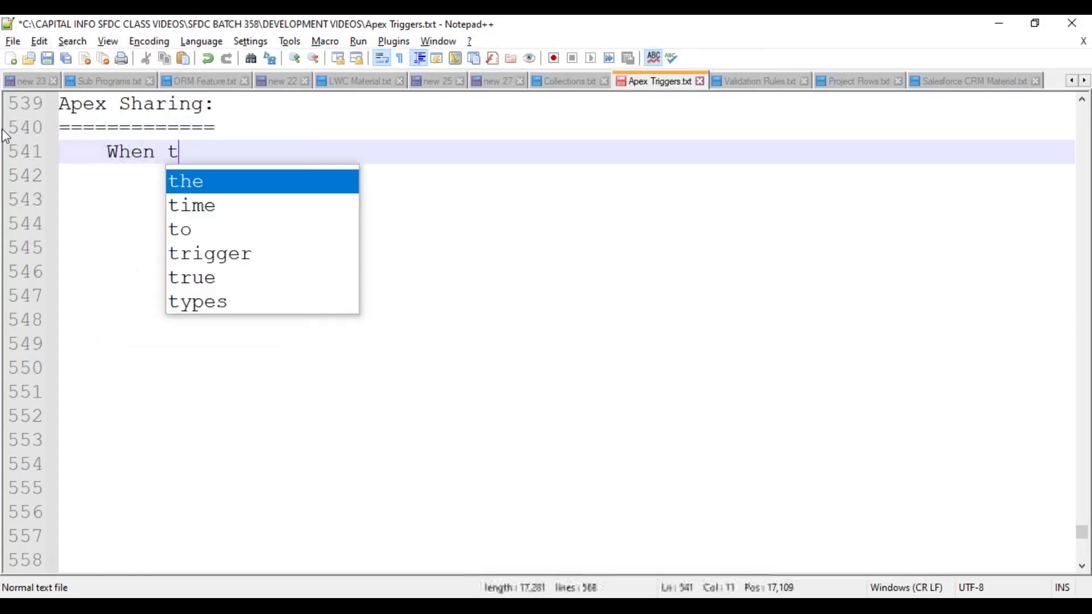
type("he Object;")
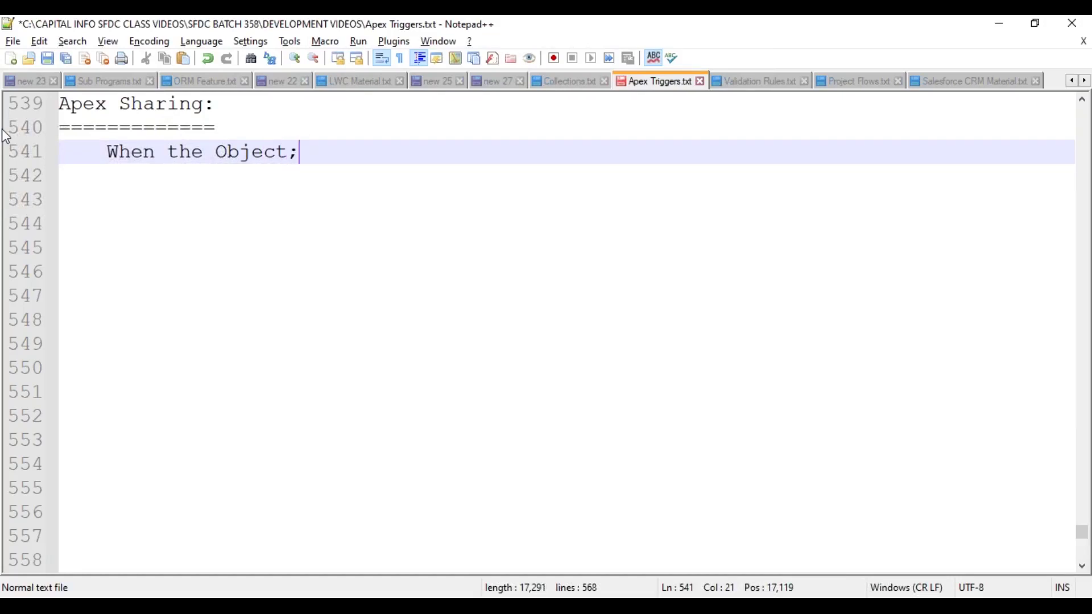
type("s s OWD has been")
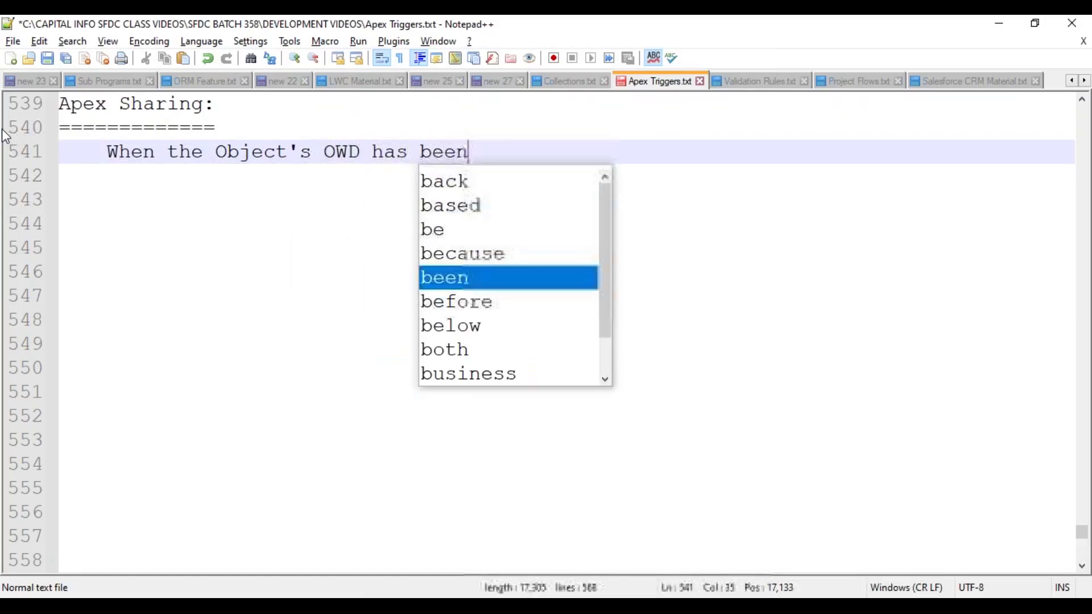
type(" assigned as ")
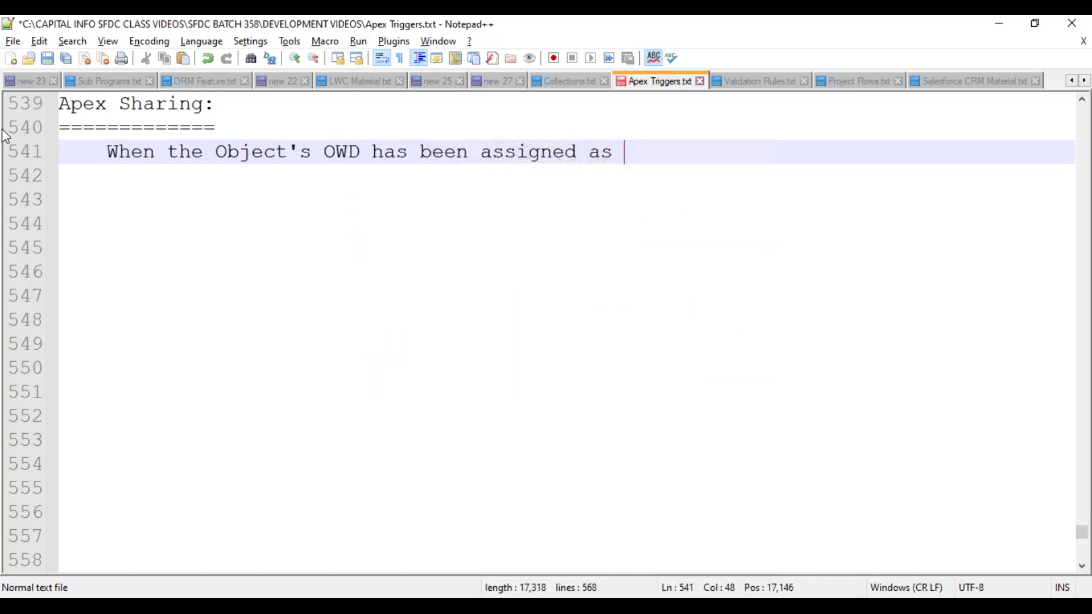
type("\"PrivatE\"")
key("BackSpace")
key("BackSpace")
type("e\". Then")
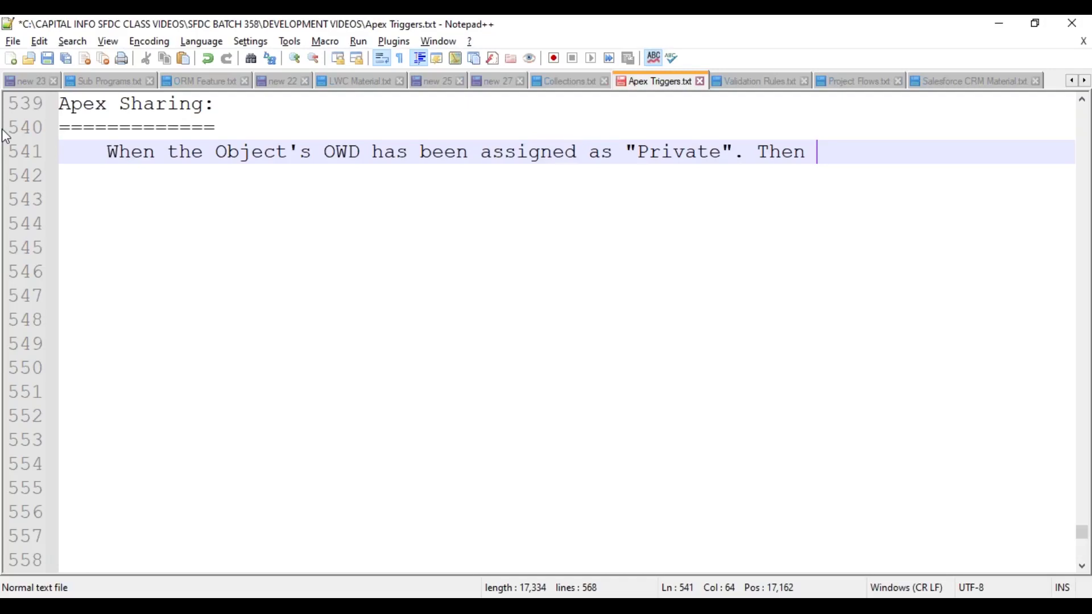
type("Sal")
key("BackSpace")
key("BackSpace")
key("BackSpace")
type(", if any of")
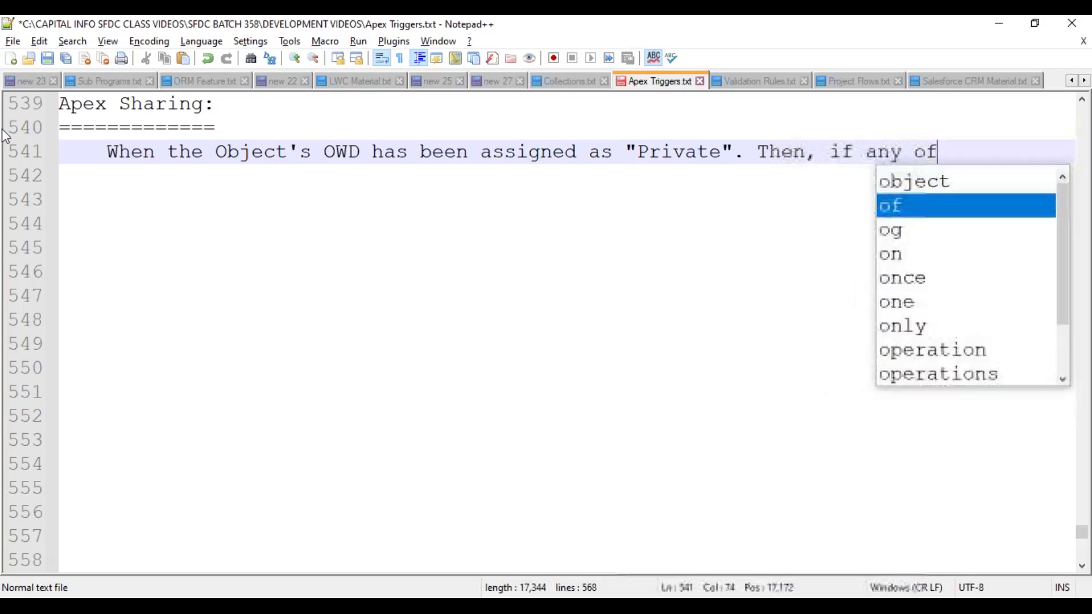
type(" the user Cre")
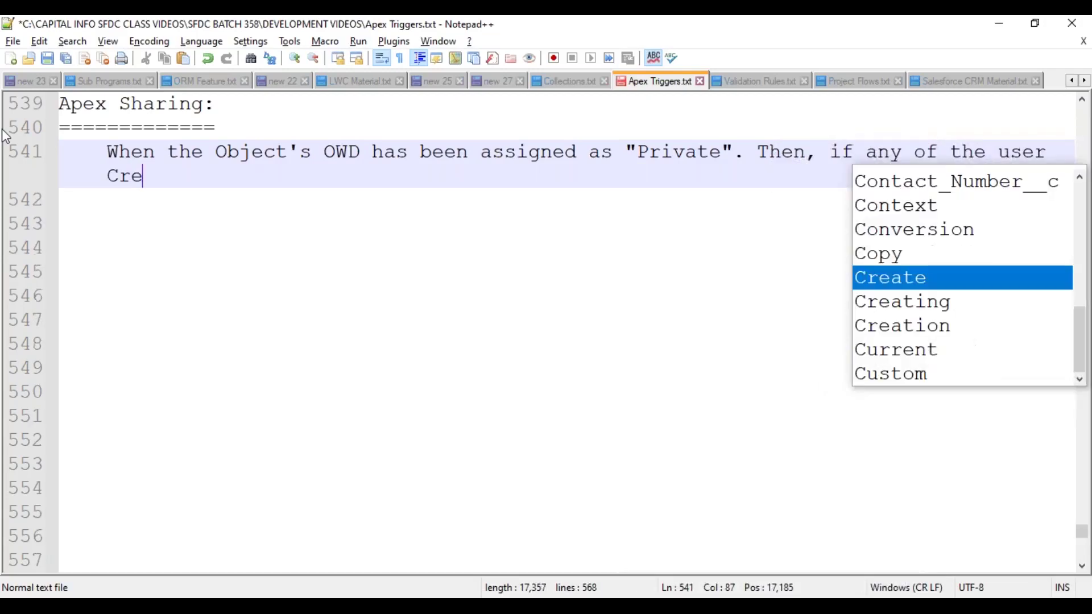
type("ated")
type(" a Record insid")
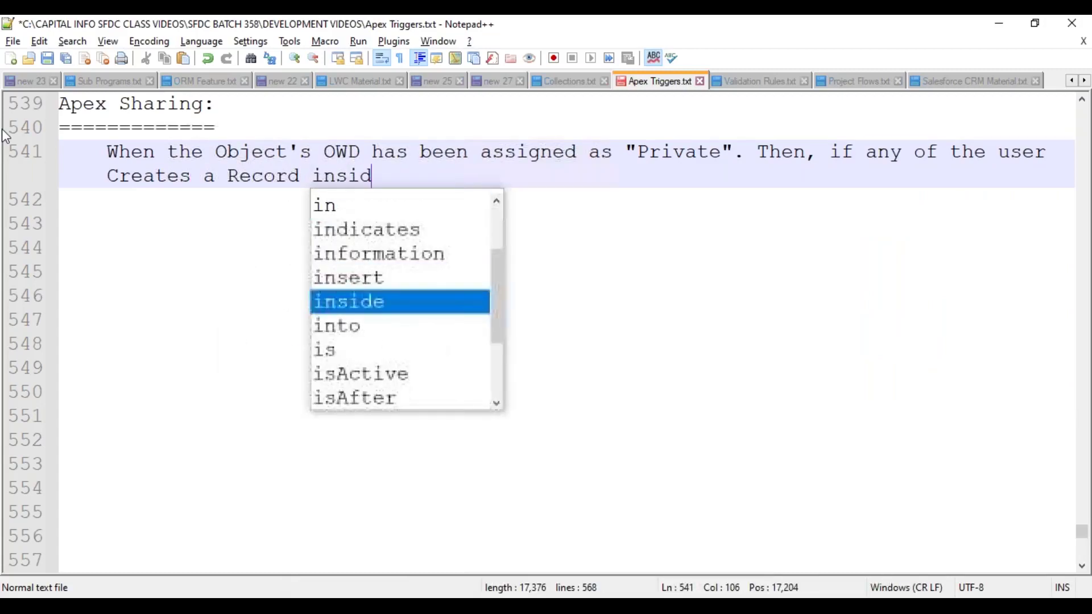
type("e the object, t")
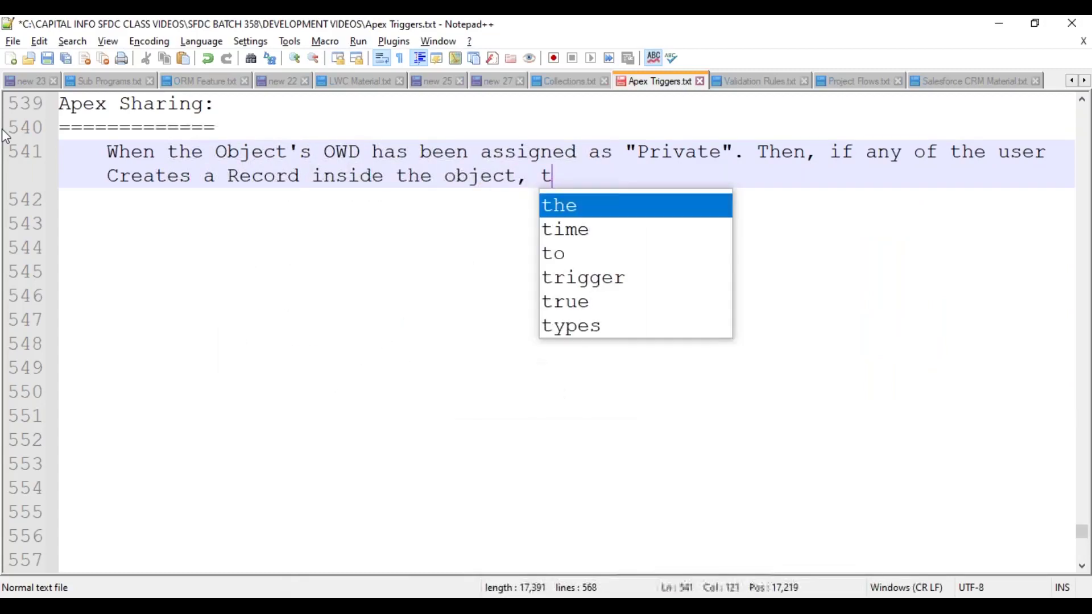
type("hen Sales")
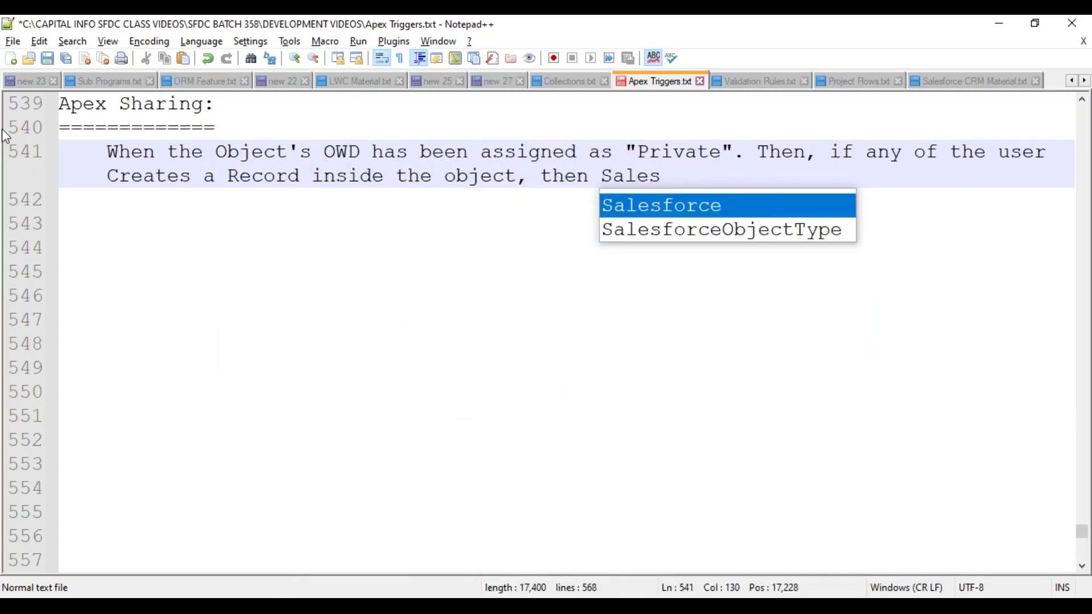
key("Return")
type("wil")
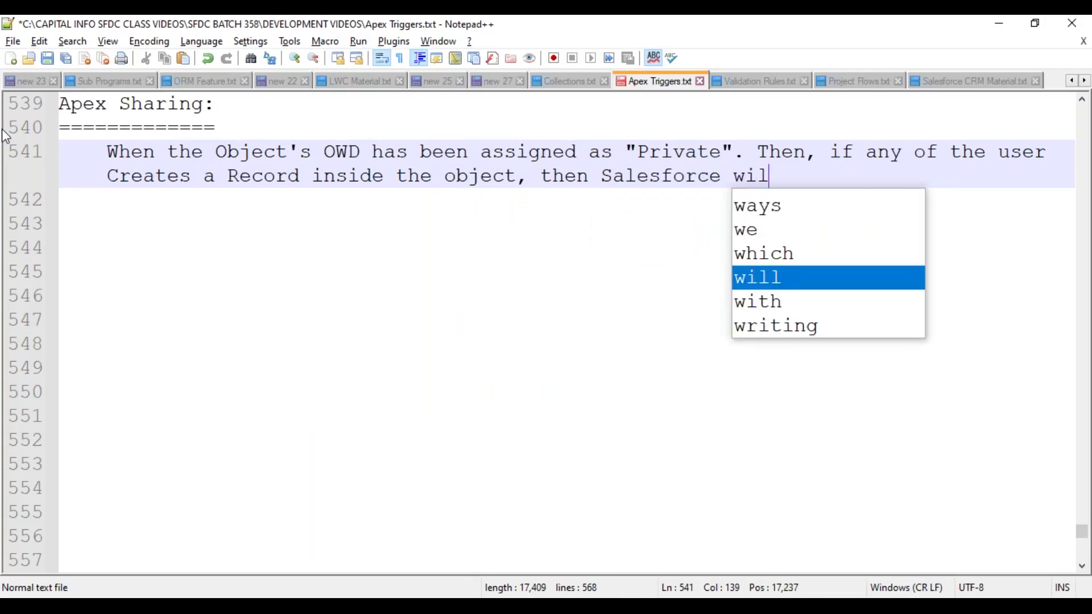
type("l make the recor")
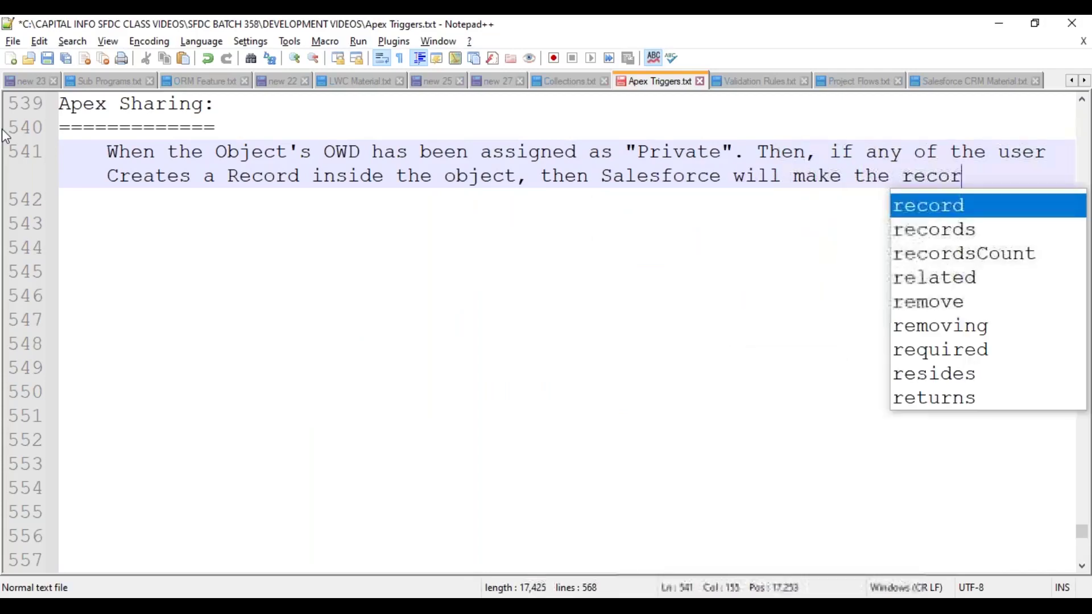
type("d to eb visible only")
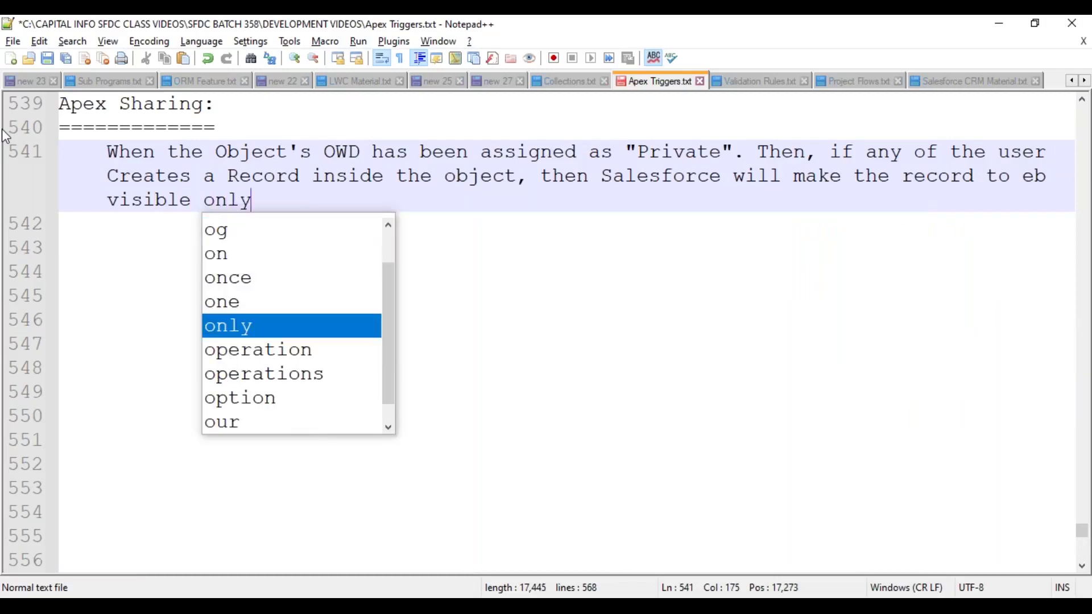
type(" to the \"Record Owner,")
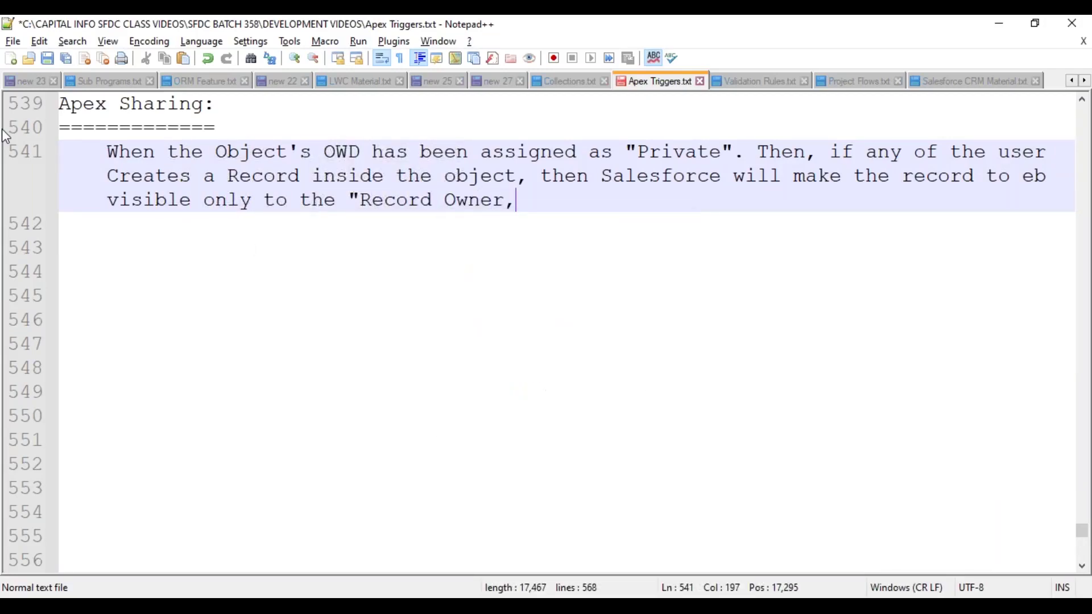
type(" and H")
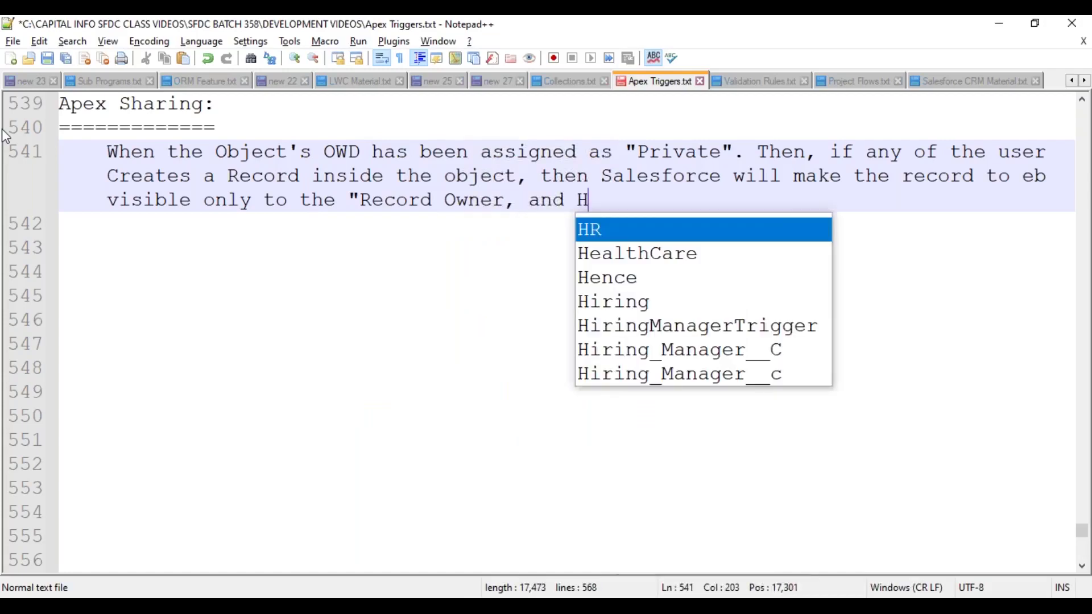
type("is Manager\" based on t")
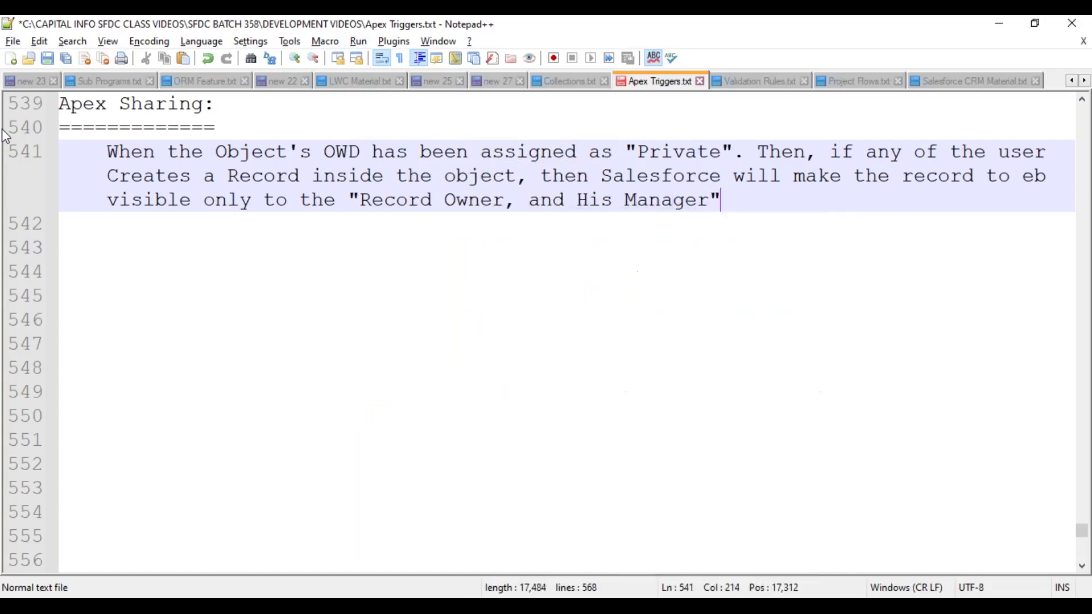
type("he Role Hier")
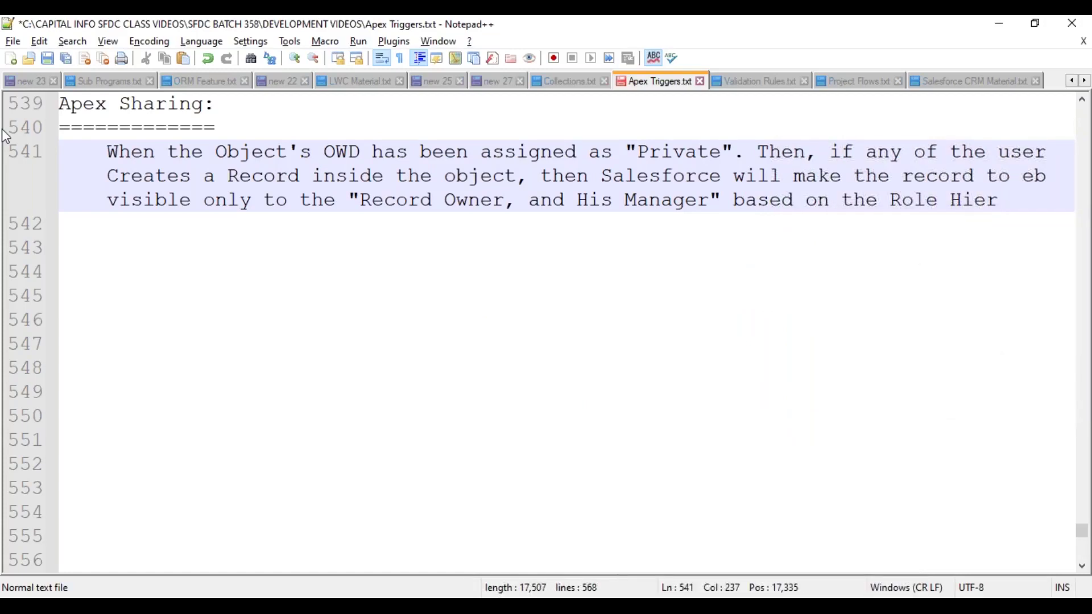
type("archy.")
- Add a paragraph: other Organization users can't access the record, so we use "Sharing Mechanism"
key("Return")
key("Return")
type("Other Users ")
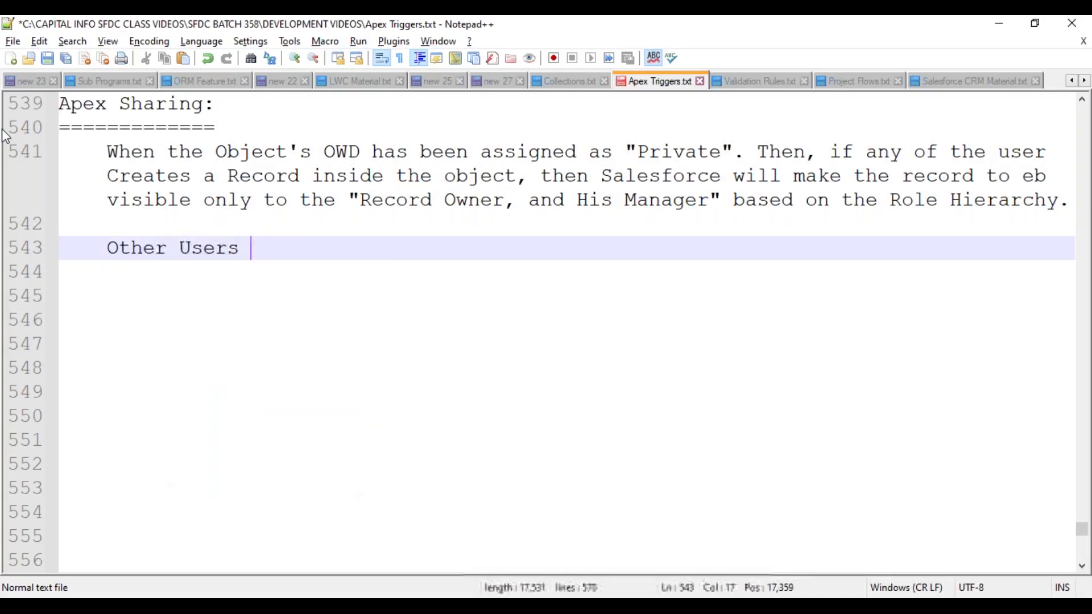
type("inside the Org")
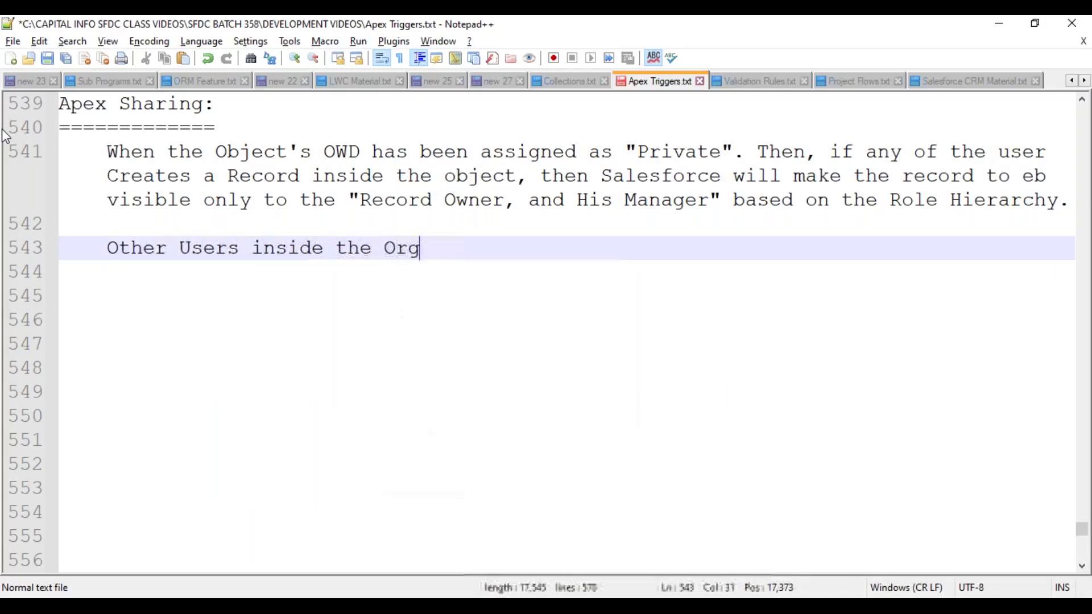
type("anization")
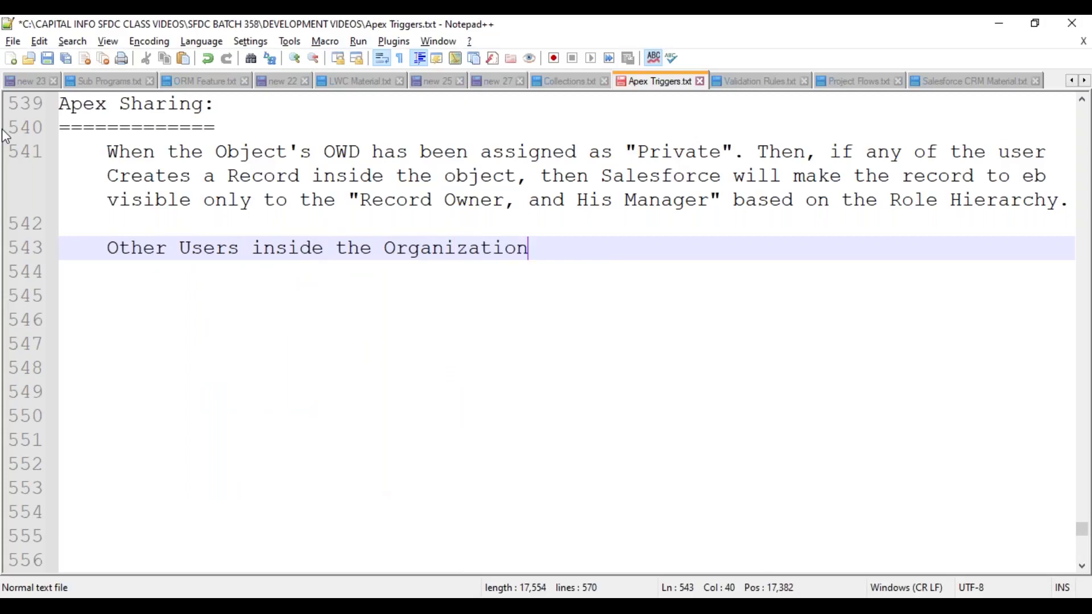
type(", can't ac")
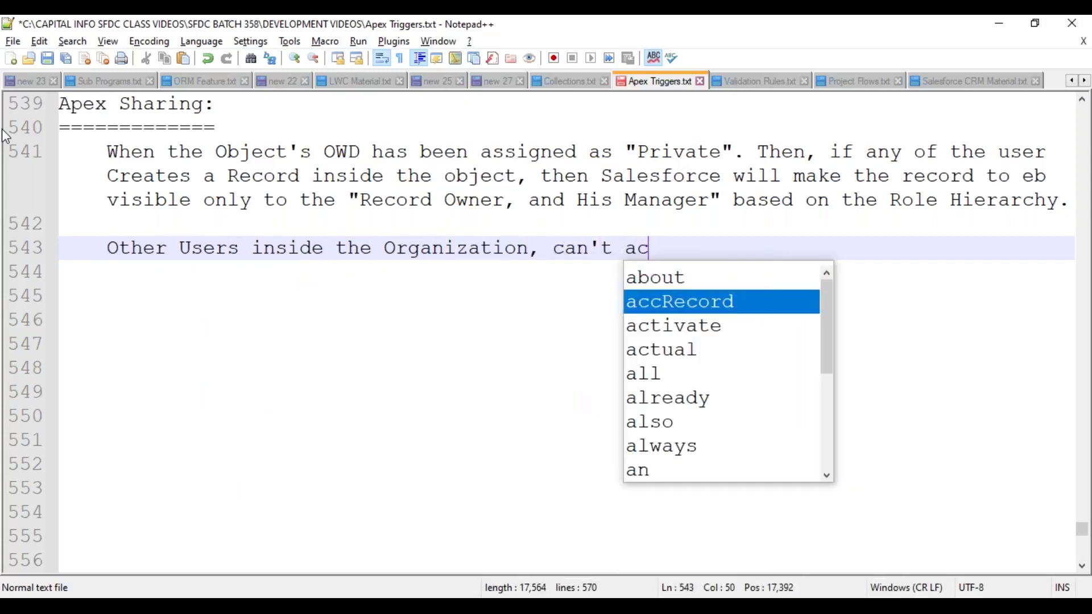
type("cess the record")
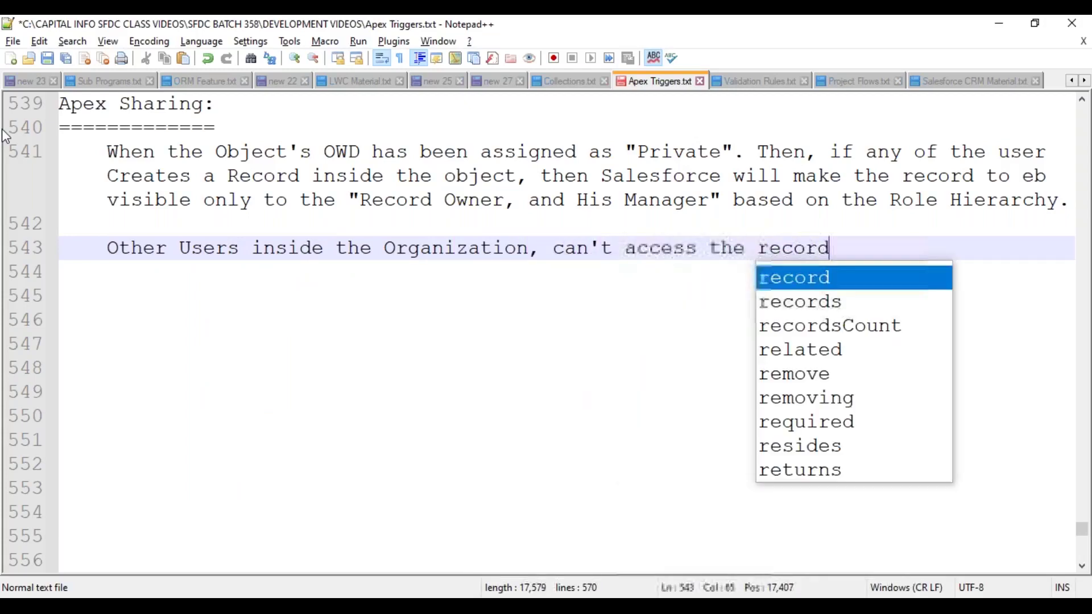
type(". To")
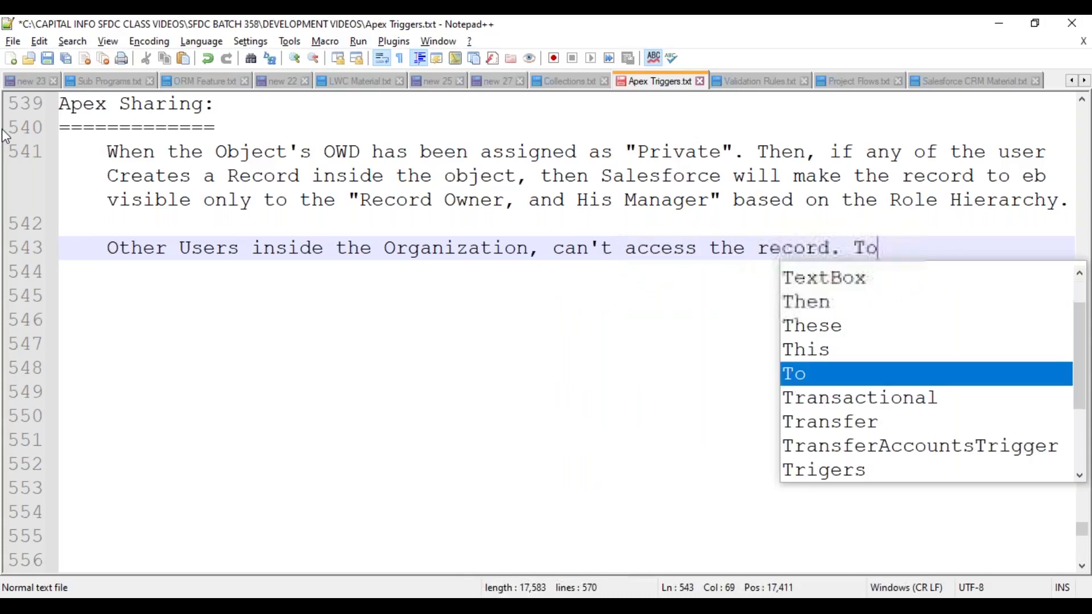
type(" make the records to eb")
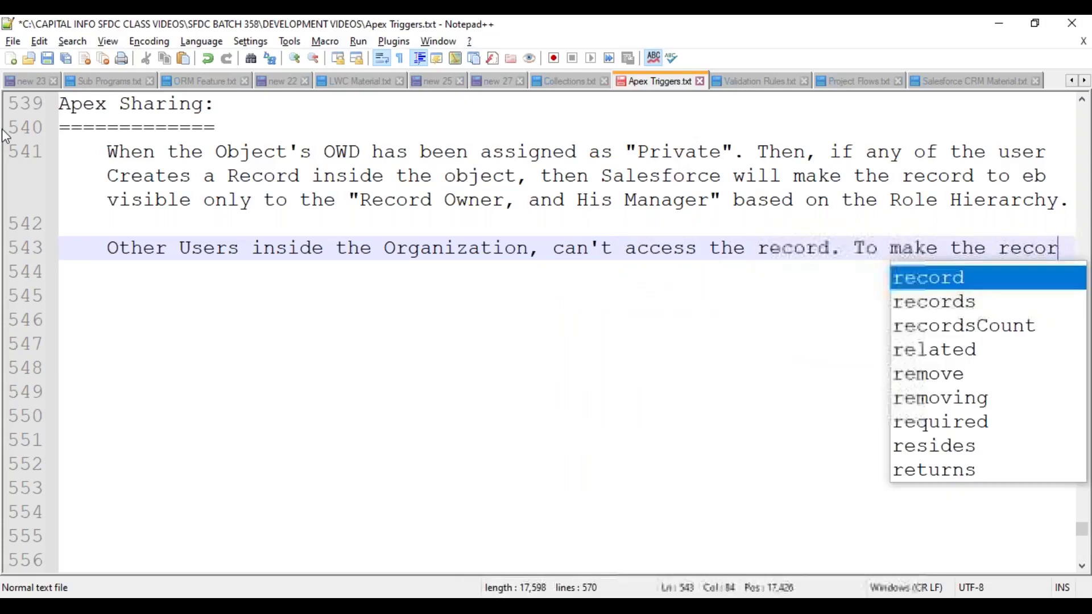
key("BackSpace")
key("BackSpace")
key("BackSpace")
type("be visi")
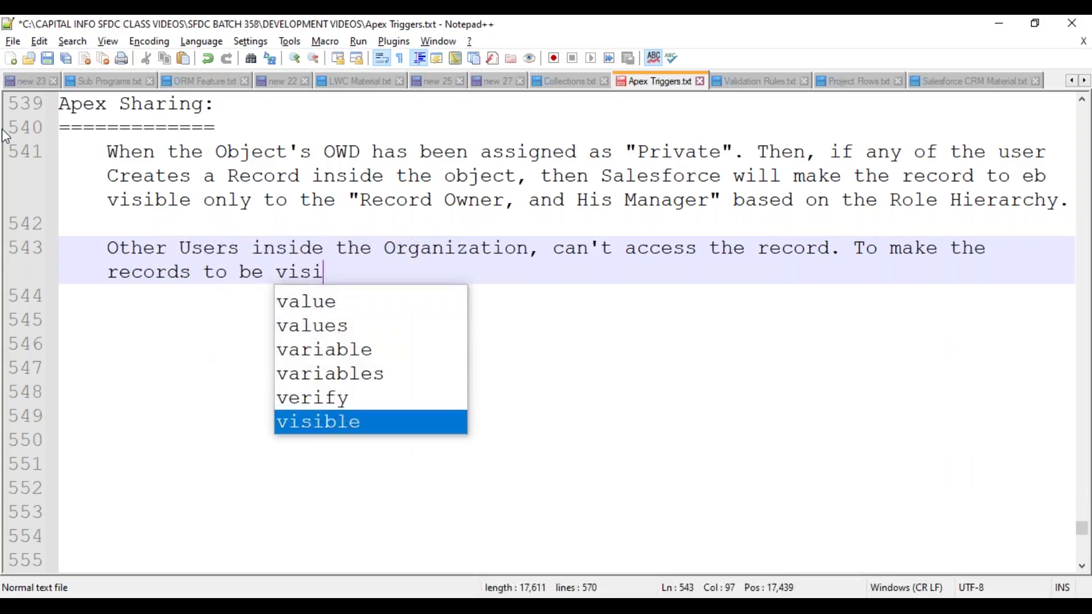
type("ble to the ot")
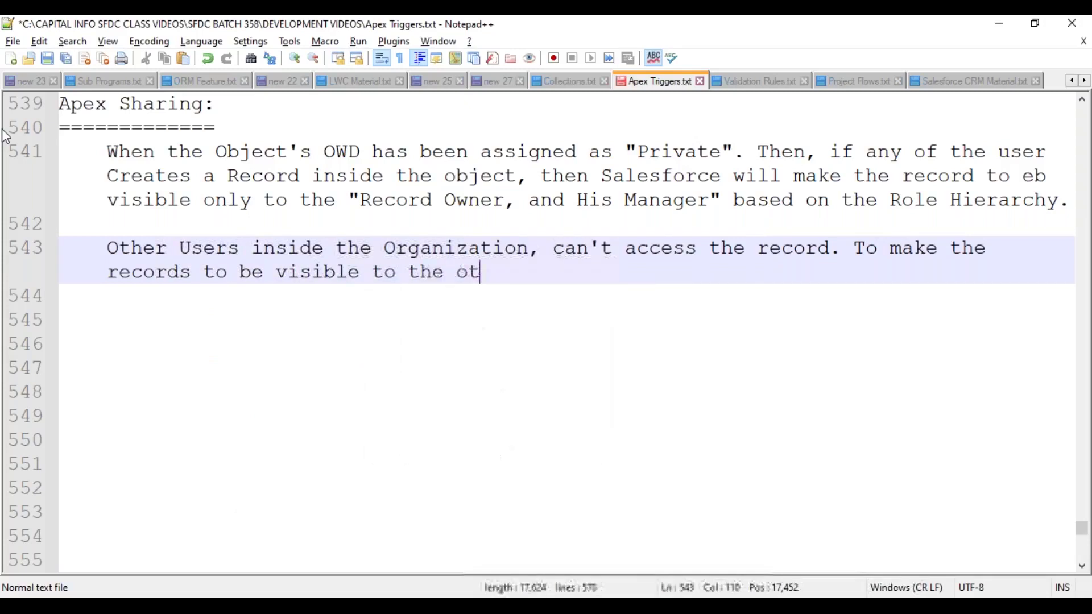
type("her users, ")
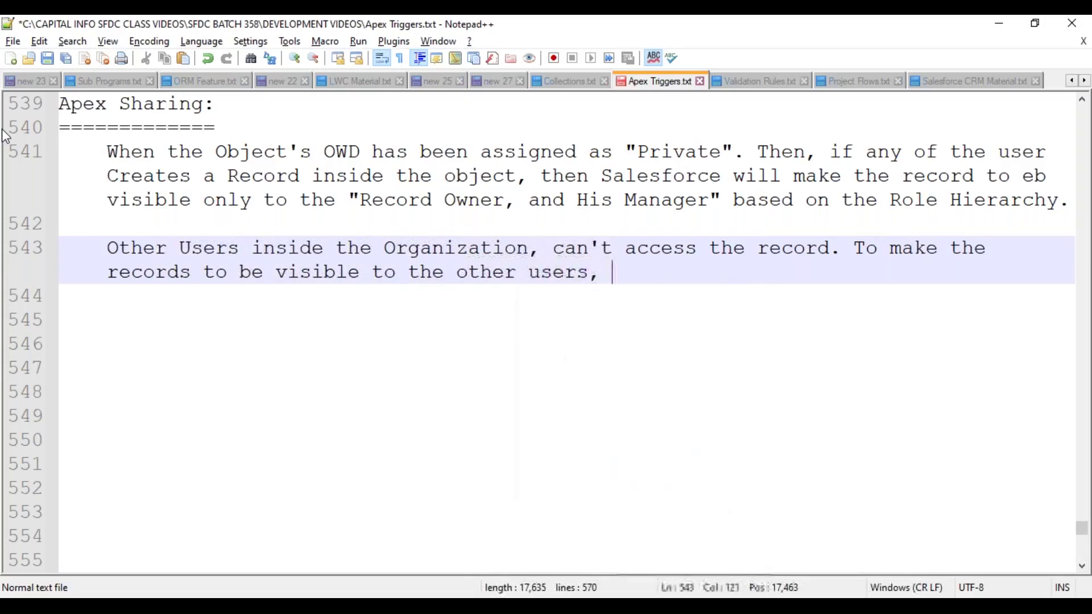
type("we are usin")
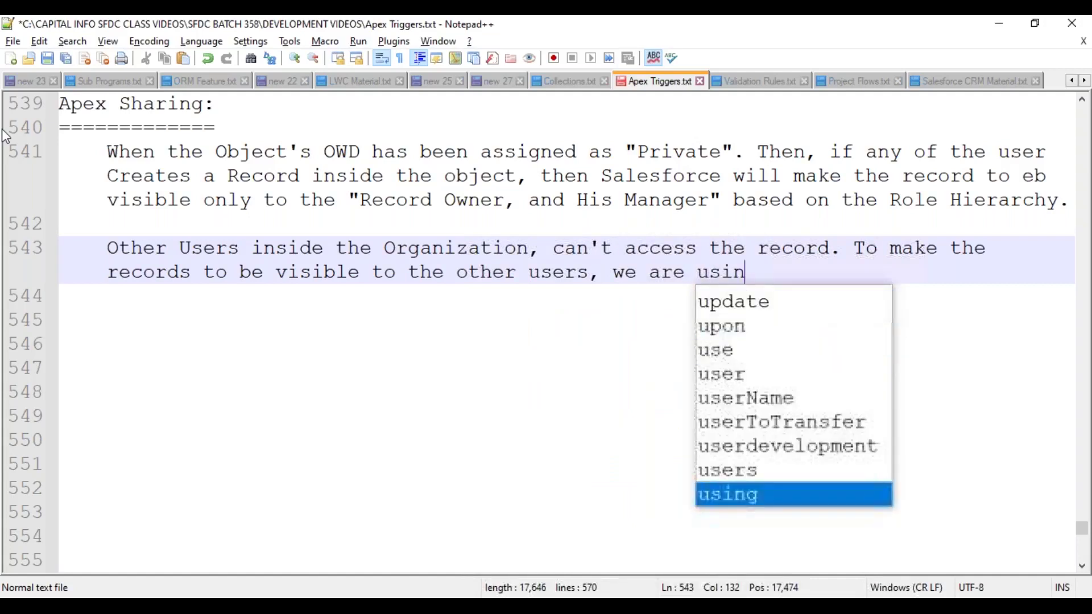
type("g \"Sharing ")
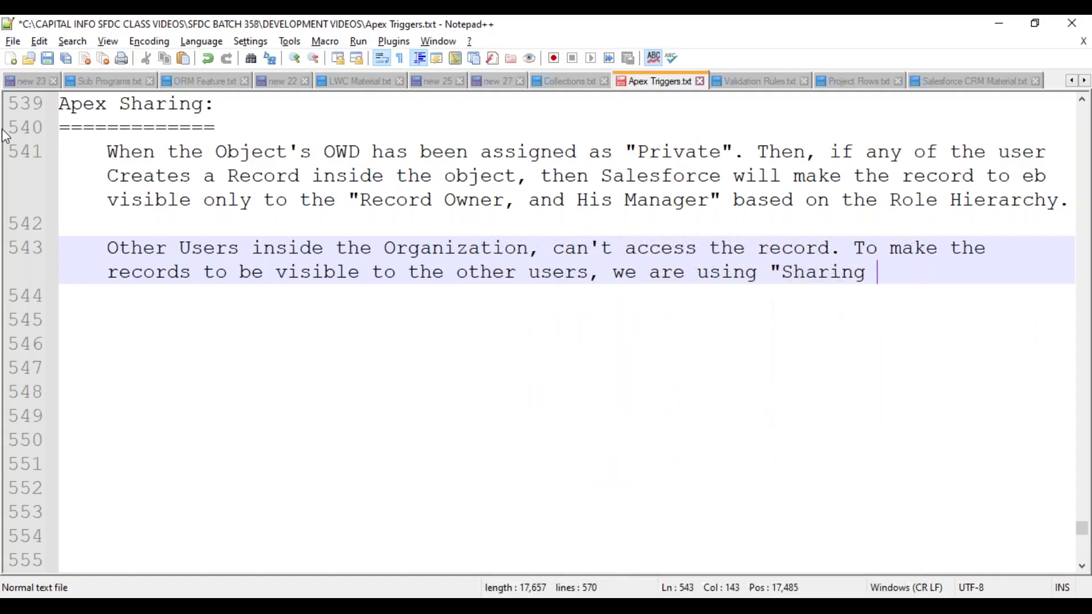
type("Mechanism\".")
key("Return")
key("Return")
- Save the notes, then write that Salesforce stores shared-record data inside the Share Objects
key("ctrl+s")
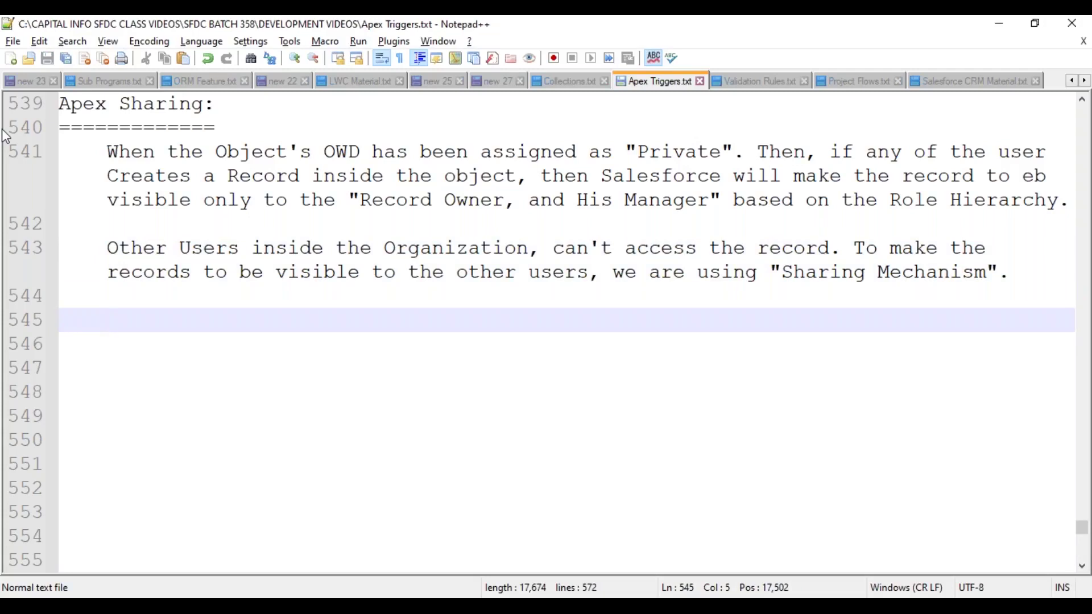
type("While ")
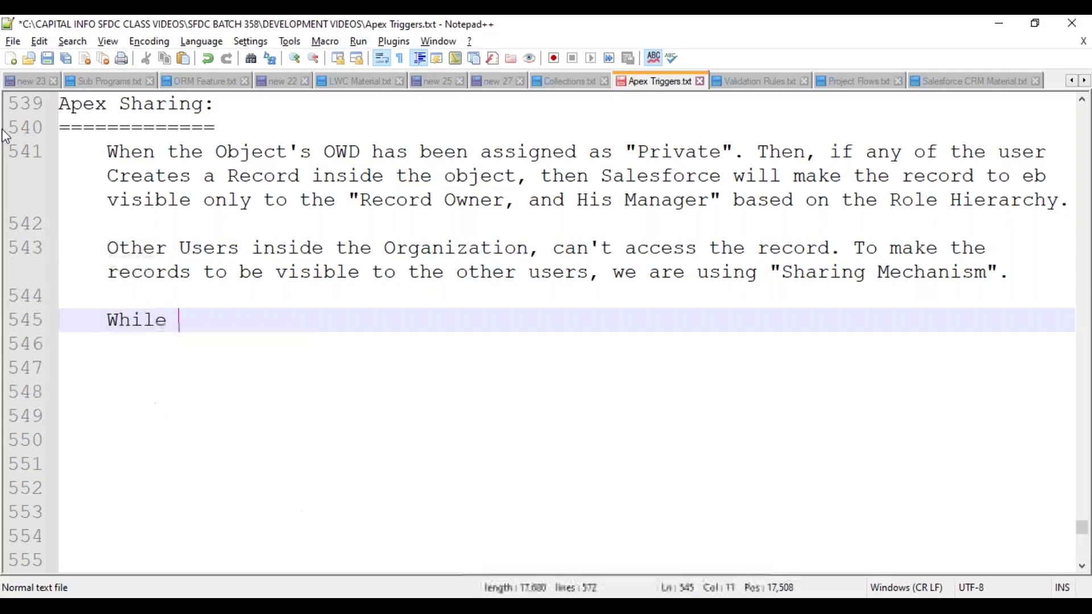
type("Sharing the recor")
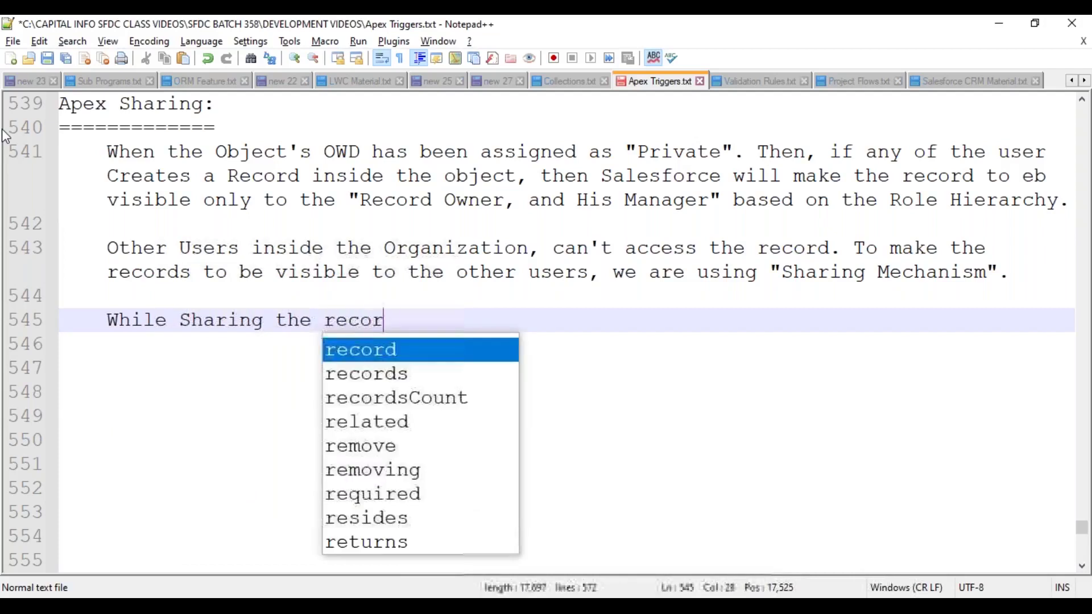
type("ds to the required User,")
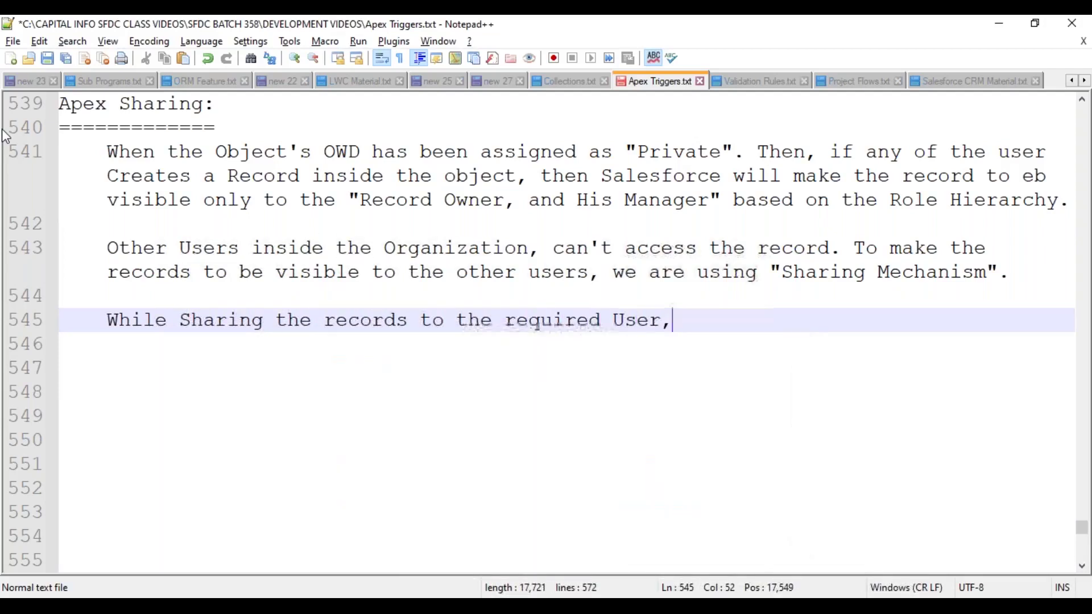
type(" then Sales")
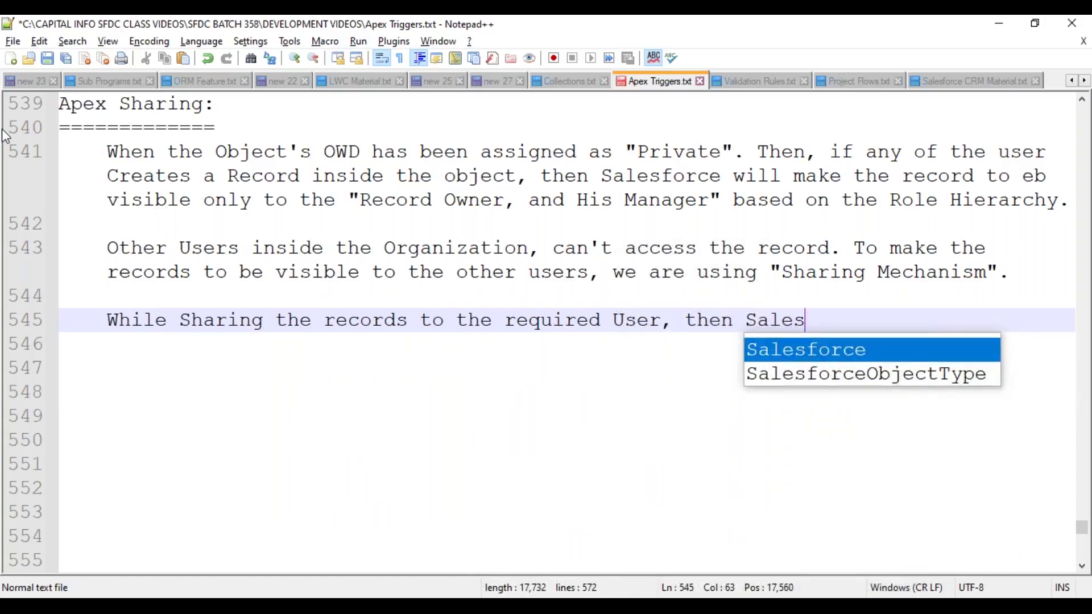
type("force will store th")
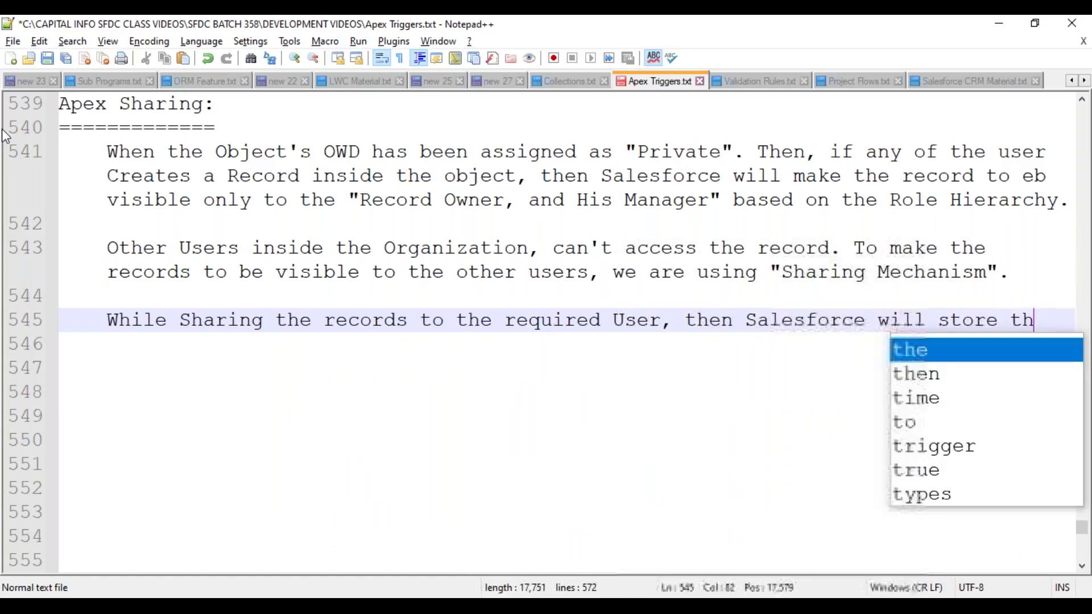
type("e Sharing R")
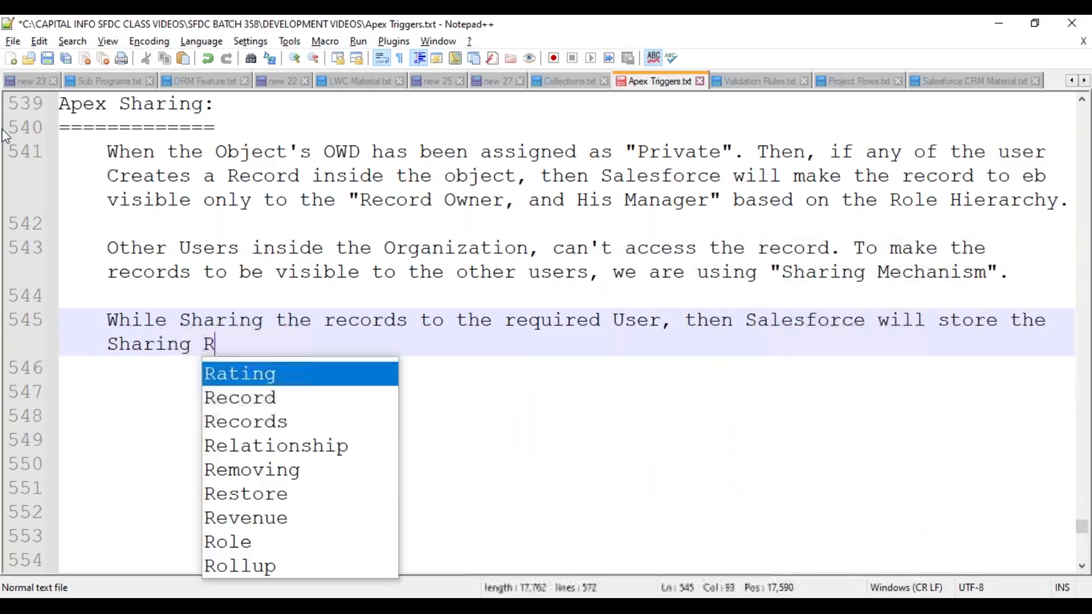
type("elated Data ")
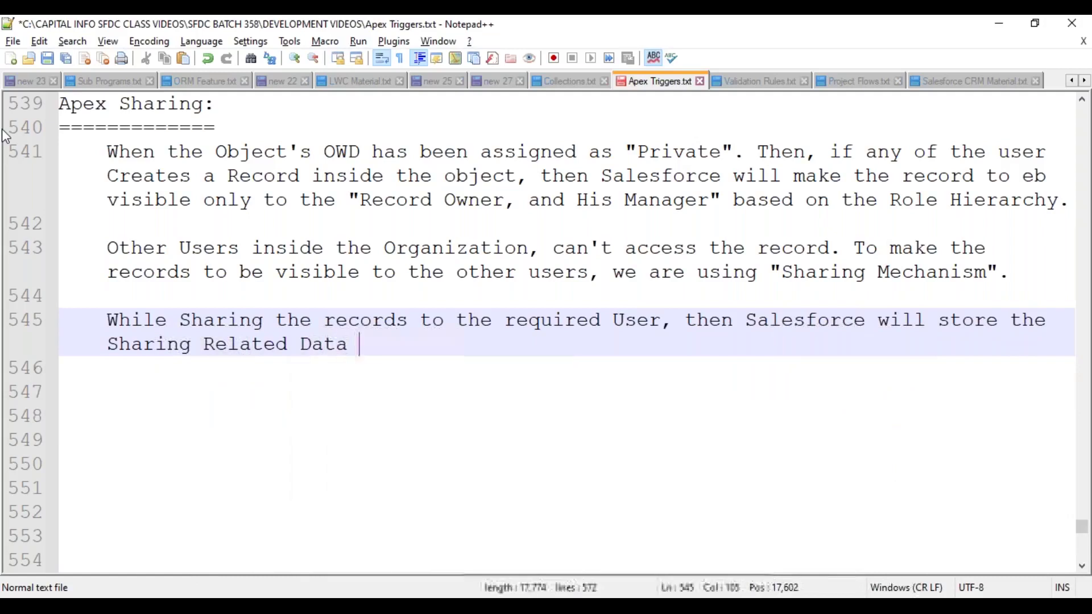
type("inaide t")
key("BackSpace")
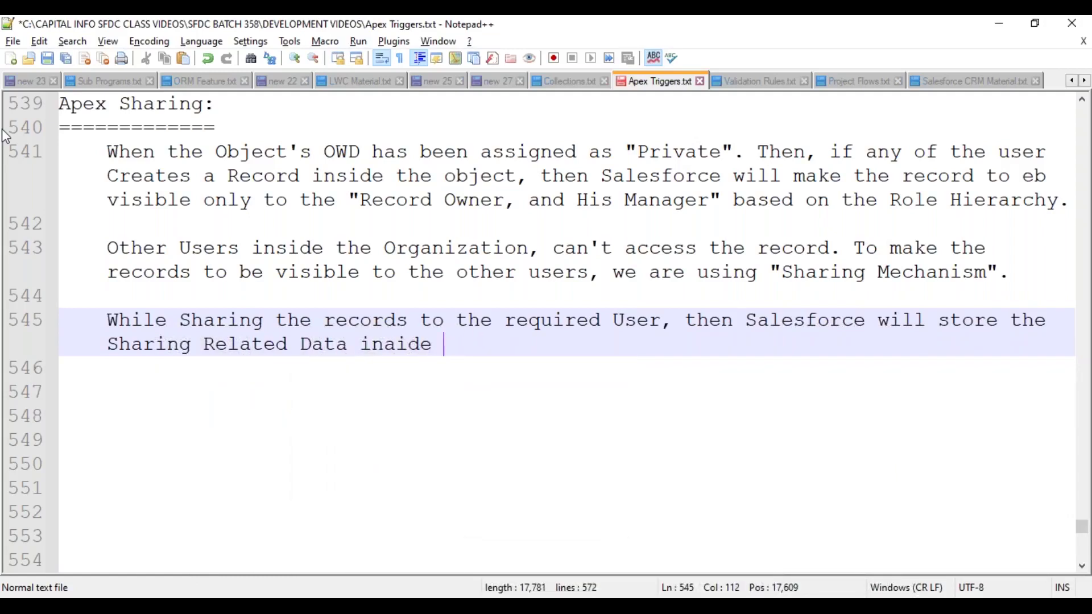
key("BackSpace")
type("side the S")
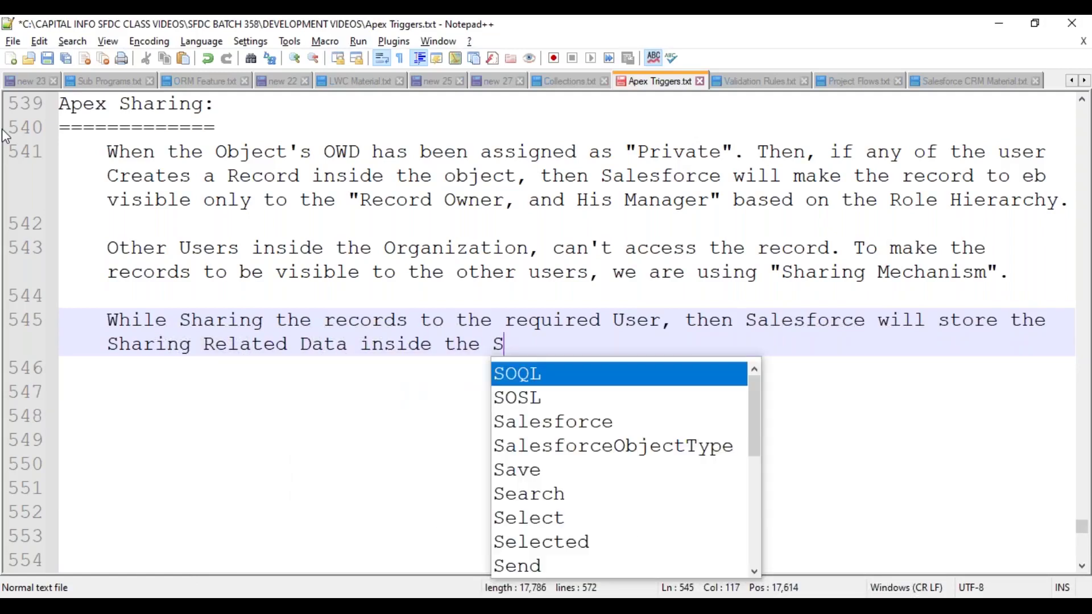
type("hare Objects")
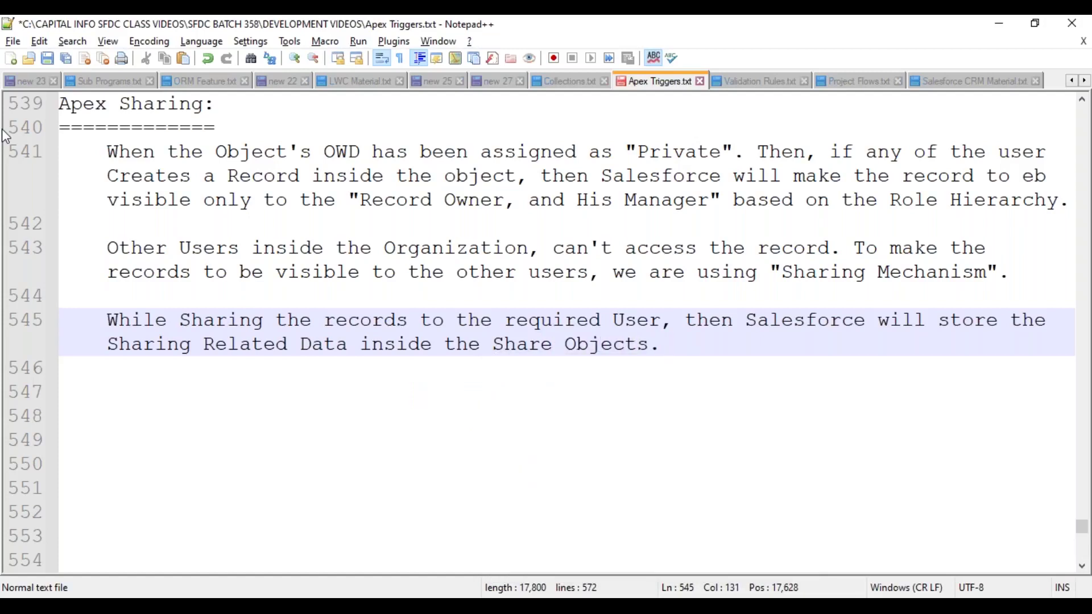
type(". Sales")
- Add that Salesforce provides a separate Share Object for each Standard and Custom Object, ending 'as below.'
key("Return")
type("provid")
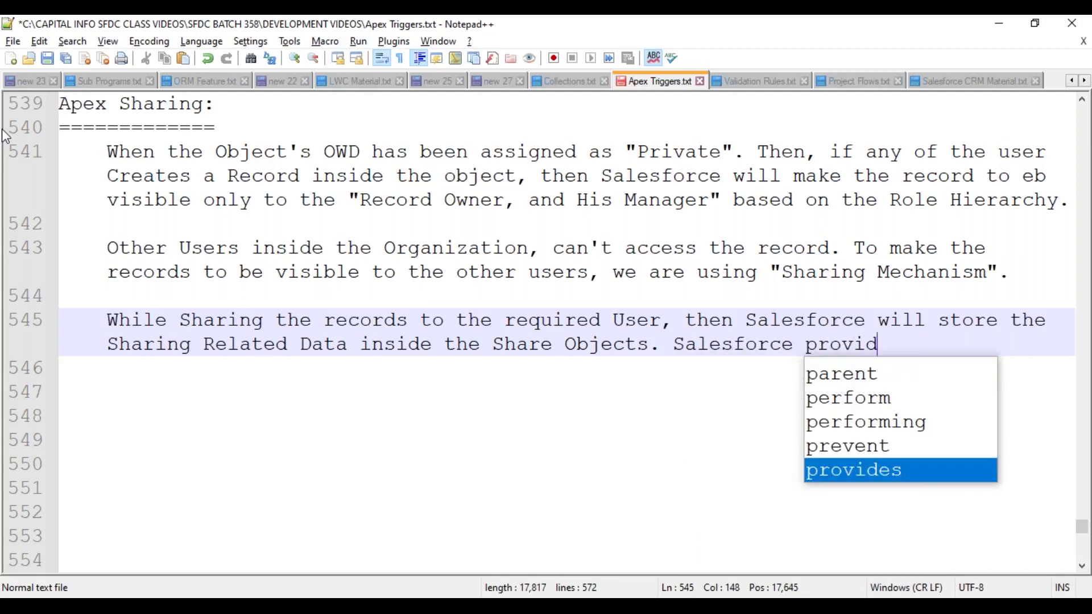
type("es a separate Sha")
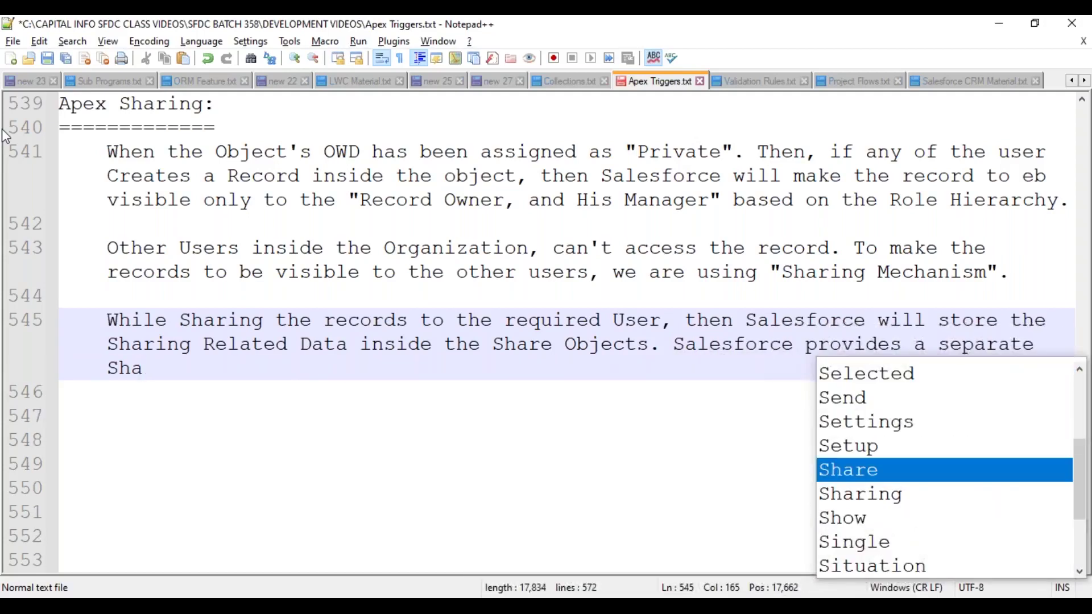
type("re Object")
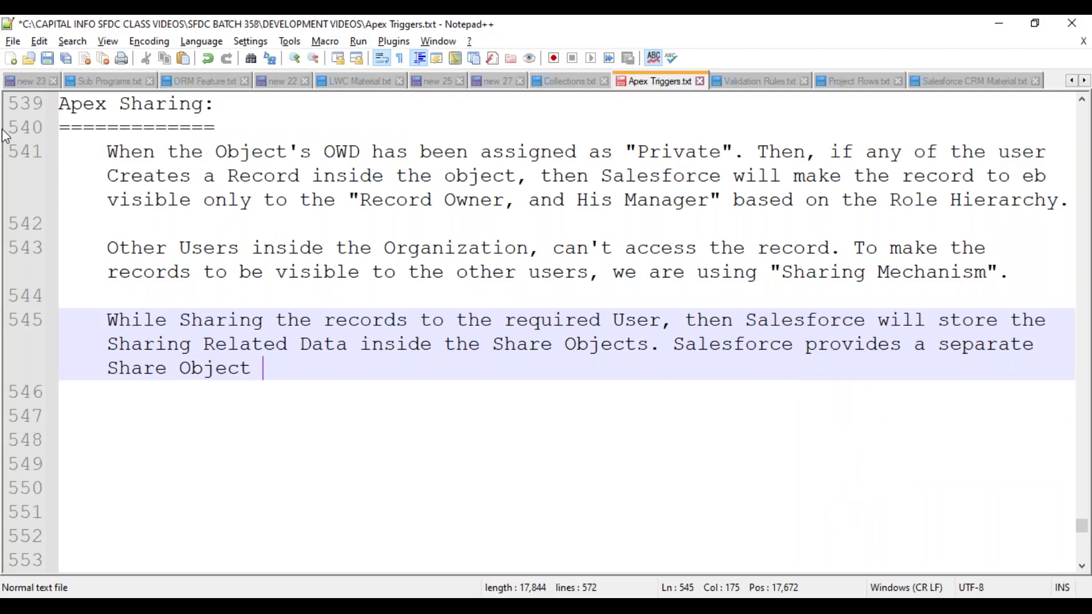
type("for ")
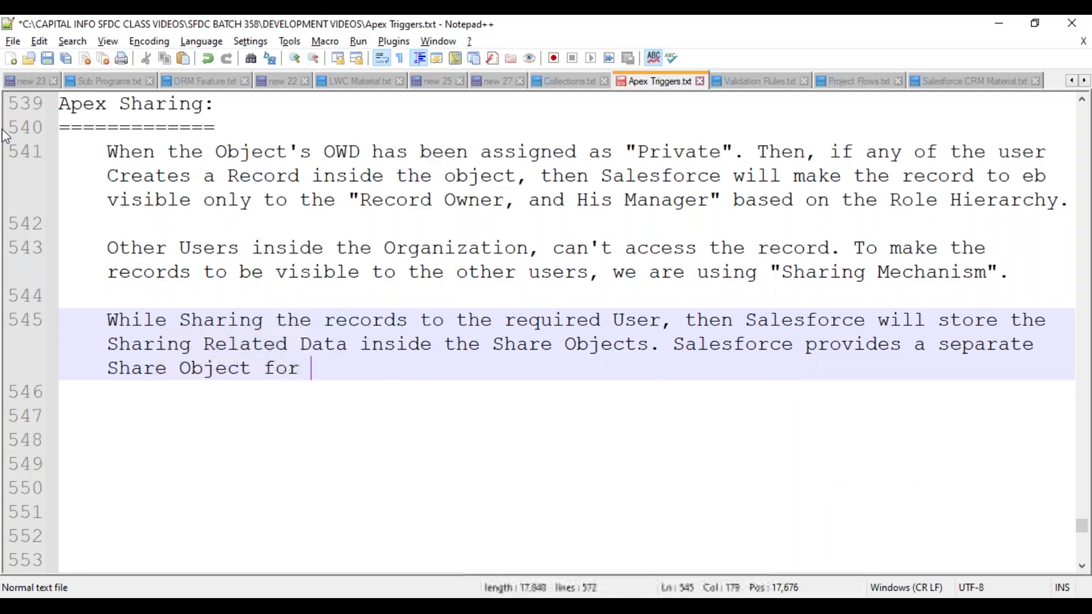
type("each S")
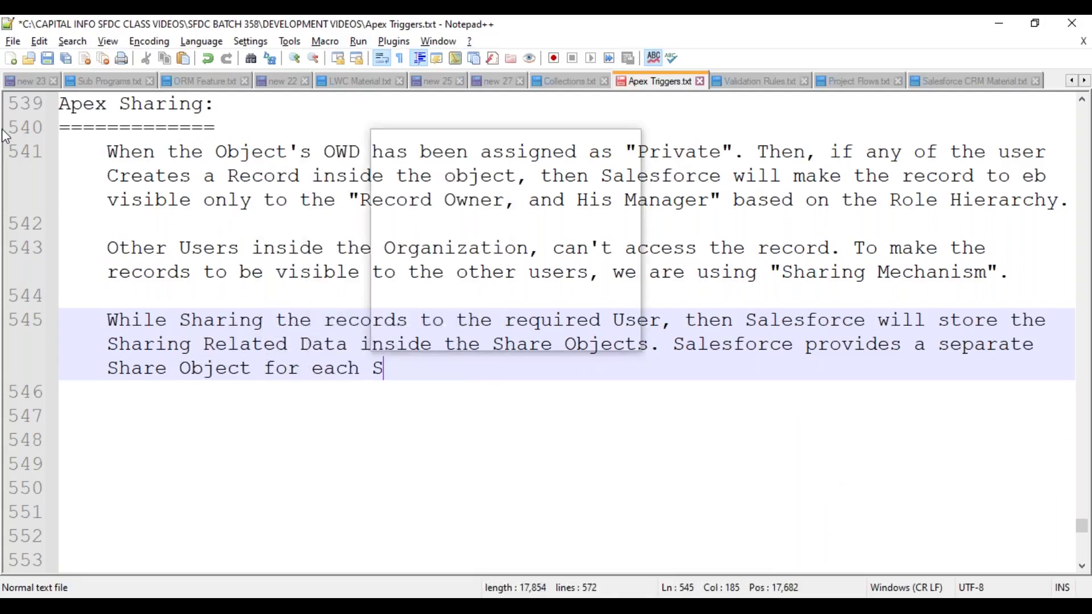
type("tandard and ")
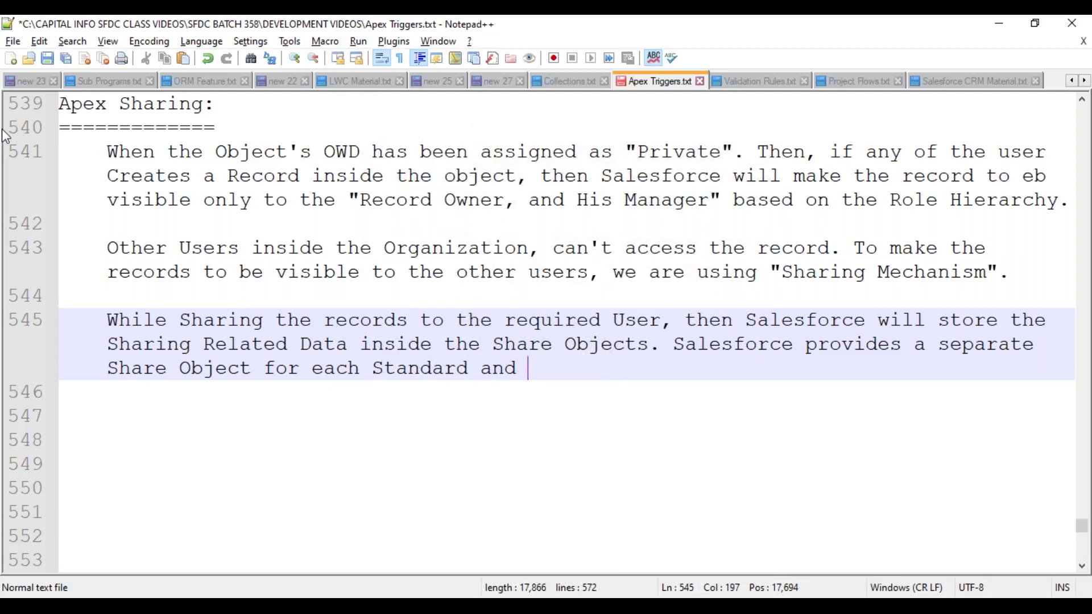
type("Custom Object ins")
key("BackSpace")
type("inside ")
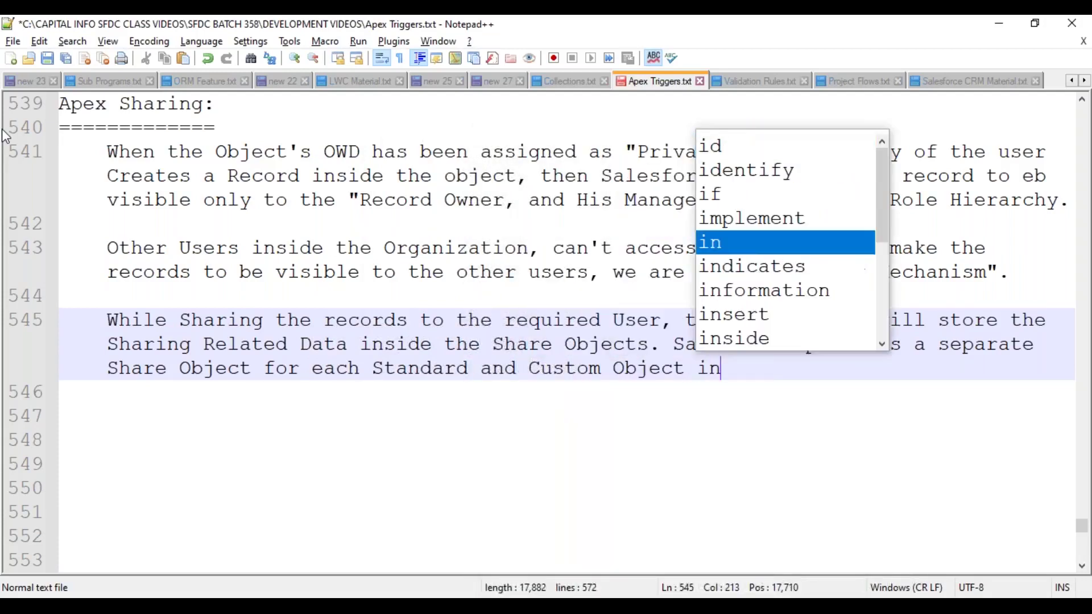
type("the Orga")
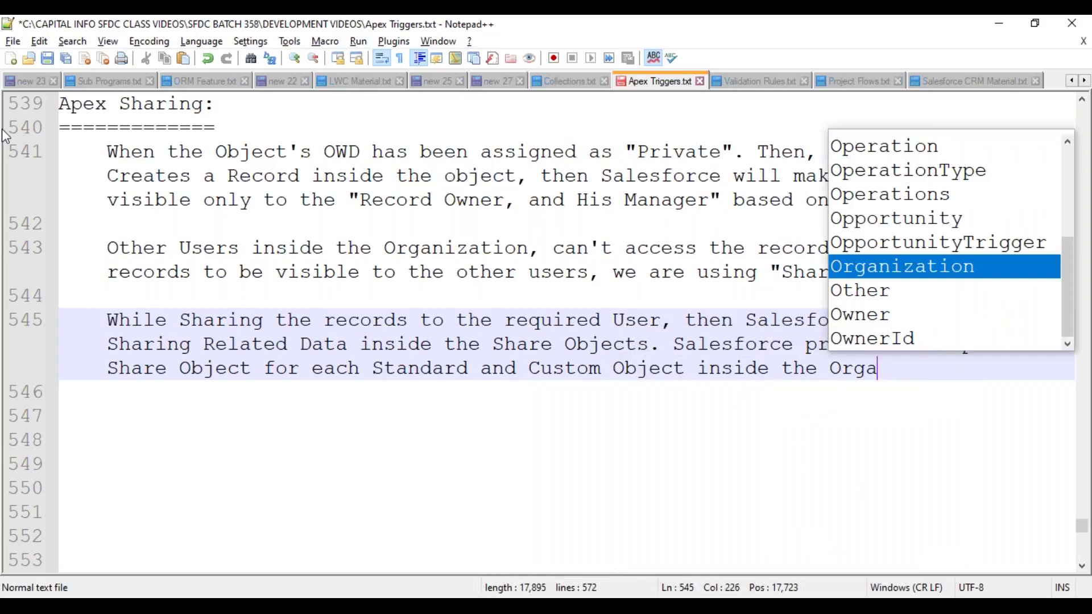
type("nization.as below.")
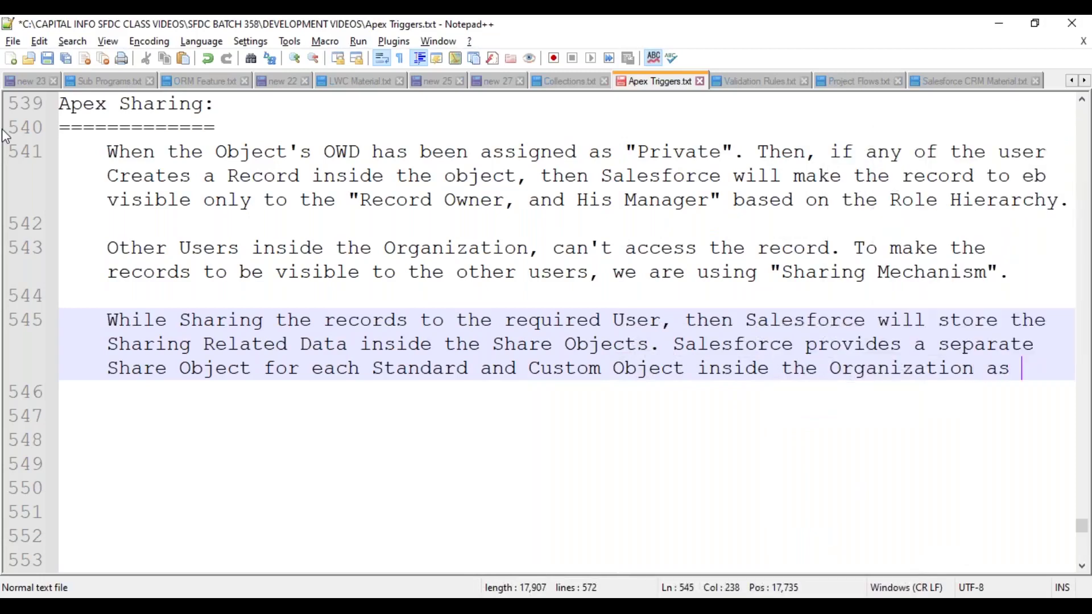
- Add tab-indented 'Object Name' and 'Share Object Name' headings with a dashed divider line below
key("Return")
key("Return")
key("Tab")
key("Tab")
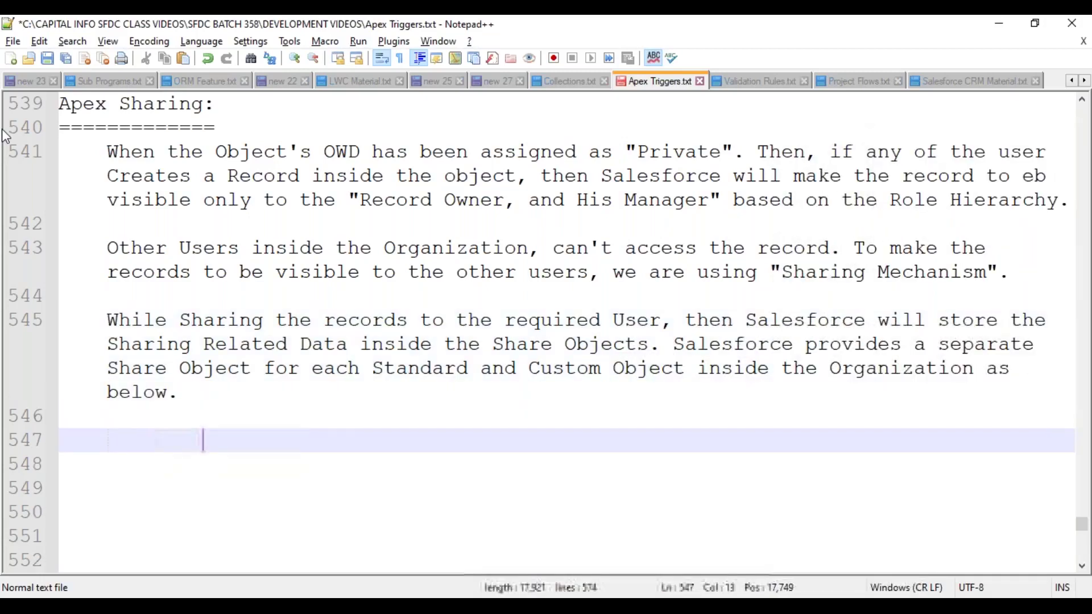
key("Up")
key("Tab")
key("Tab")
key("Tab")
key("Tab")
type("O")
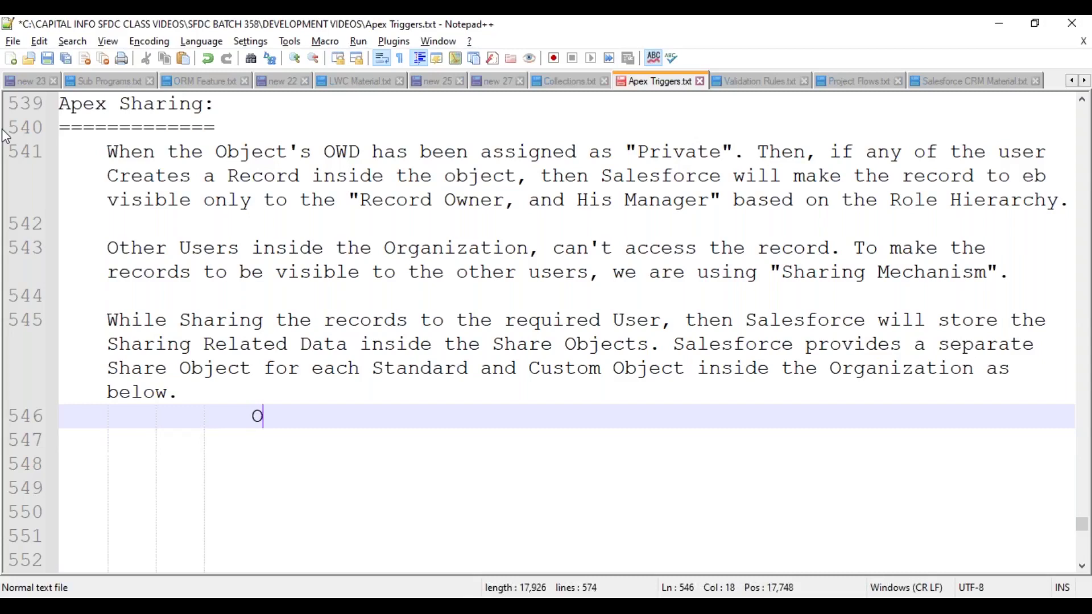
type("bject Name")
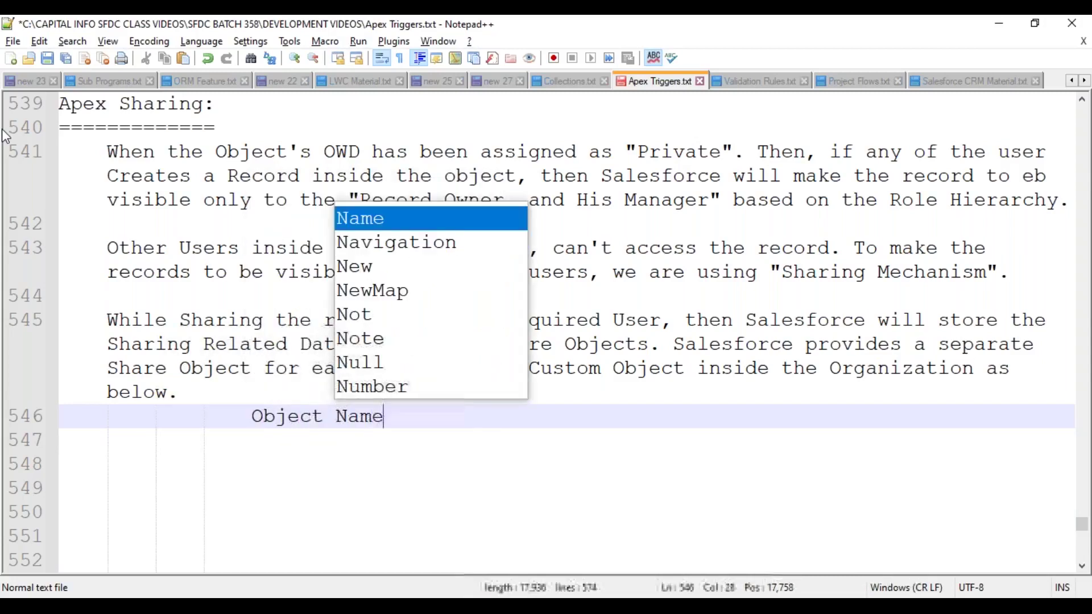
key("Tab")
key("Tab")
type("Share")
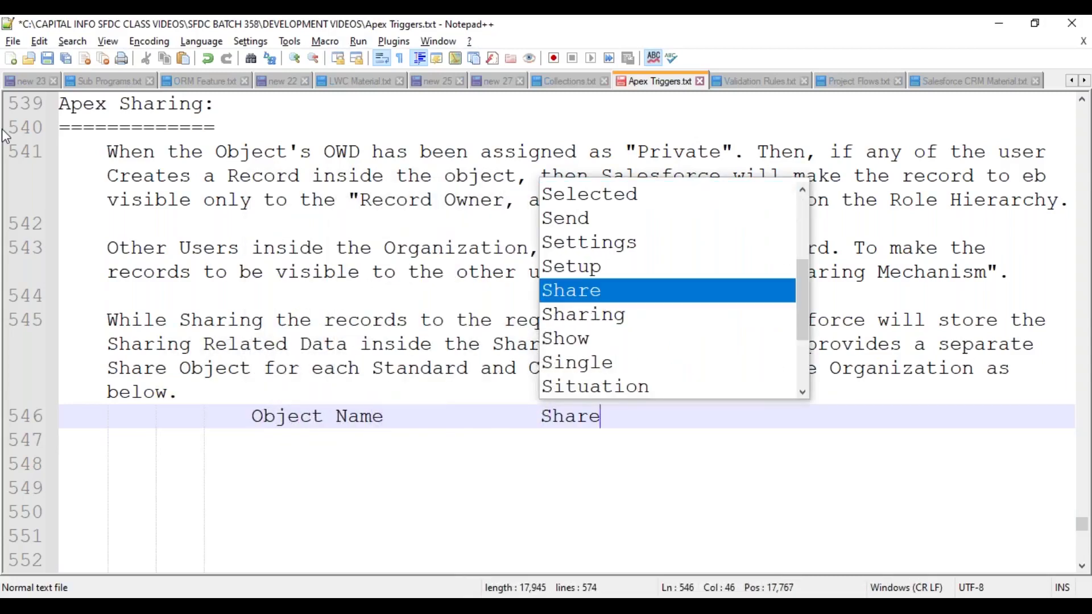
type(" Object Name")
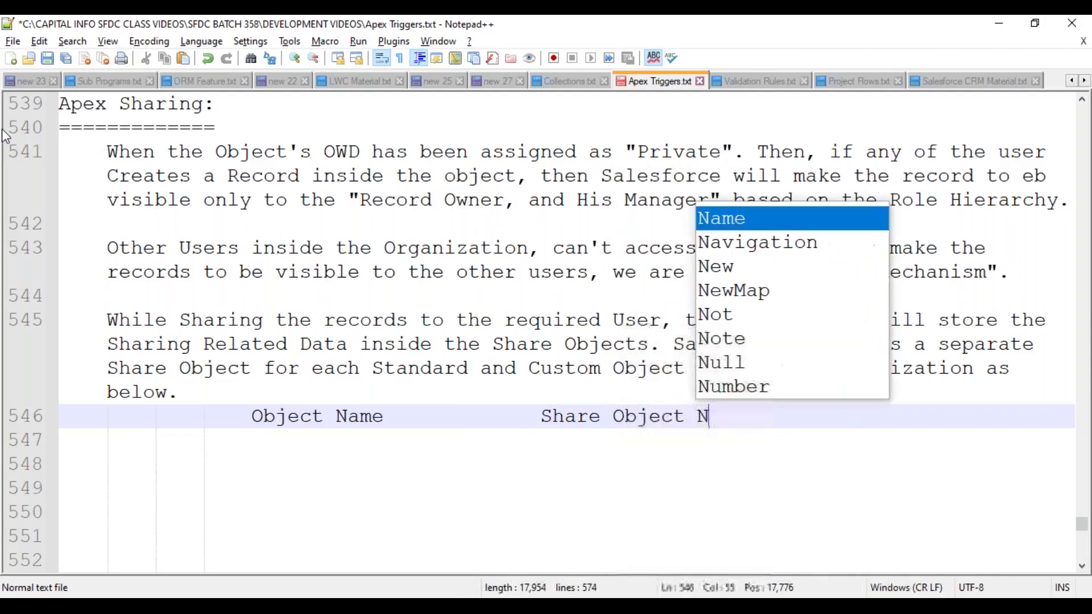
key("Return")
type("-------------------------------------------")
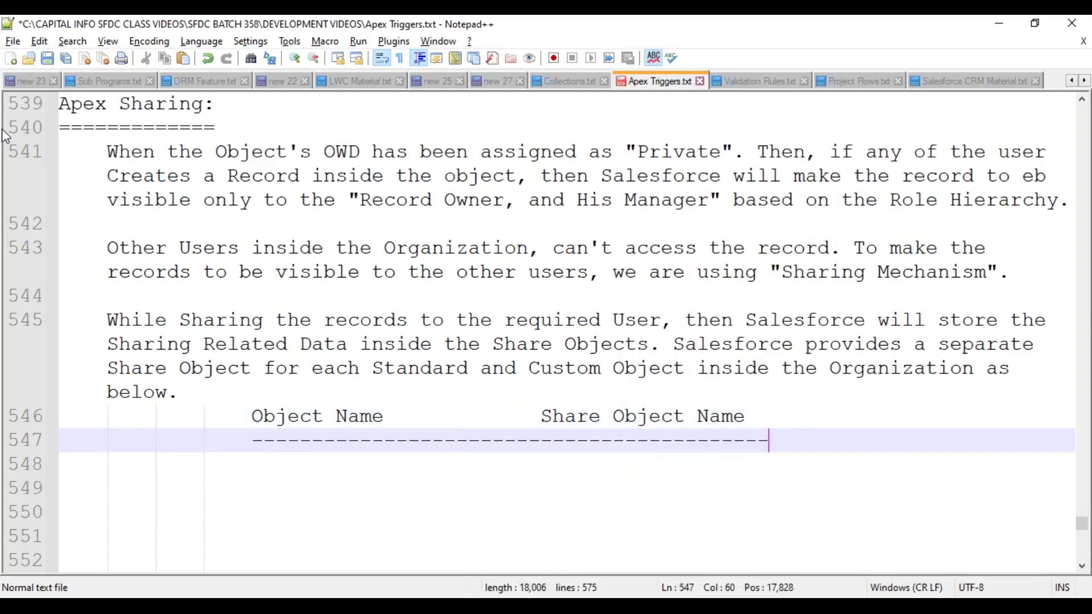
- List Campaign, Lead, Account, Contact, Opportunity and Case as table rows
key("Return")
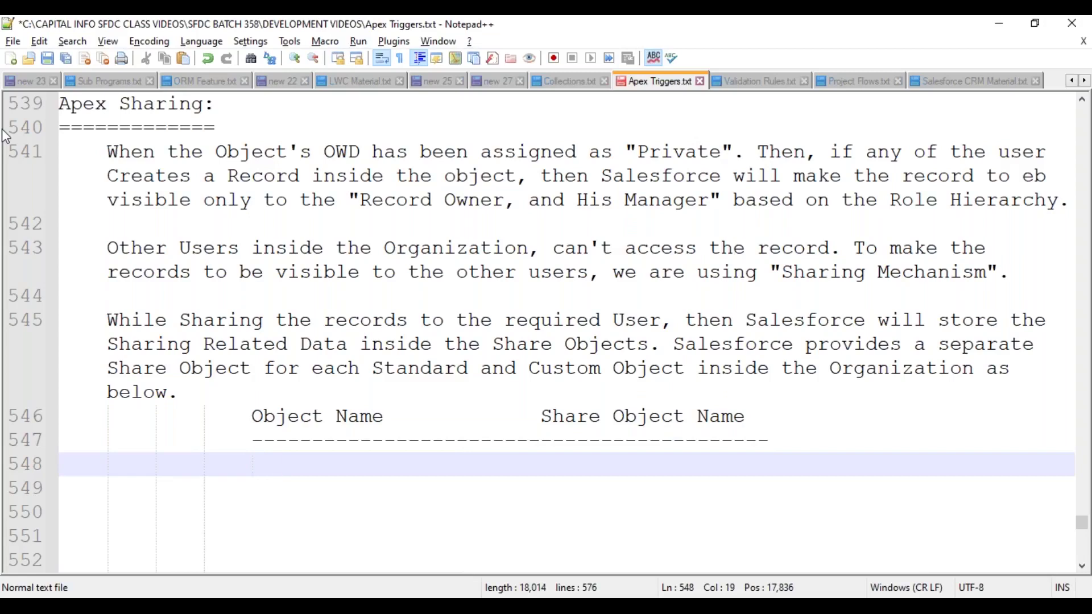
type("Campaign")
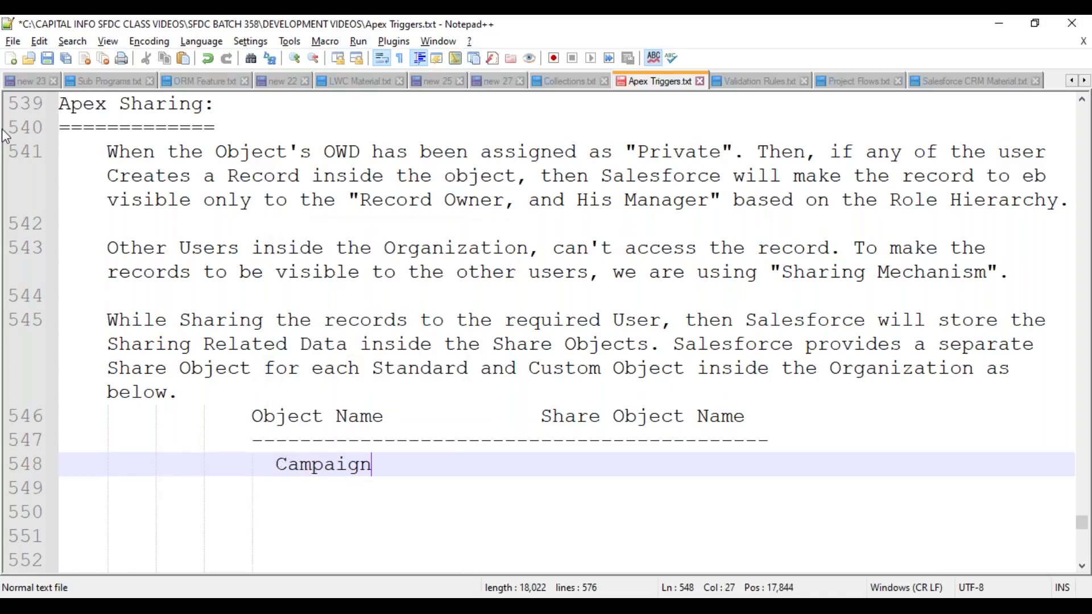
key("Return")
type("Lead")
key("Escape")
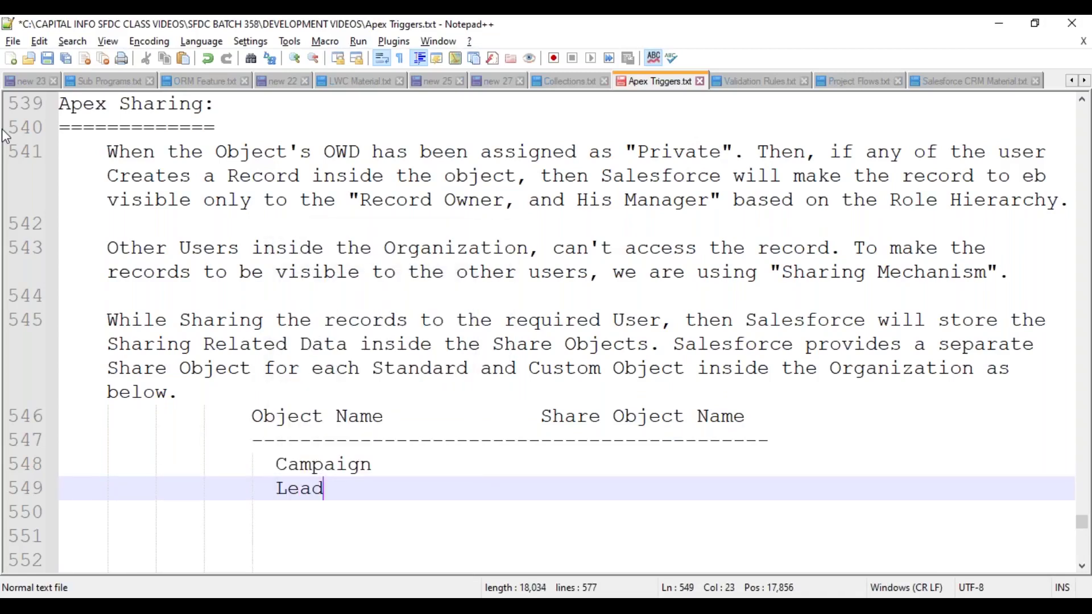
key("Return")
type("Account")
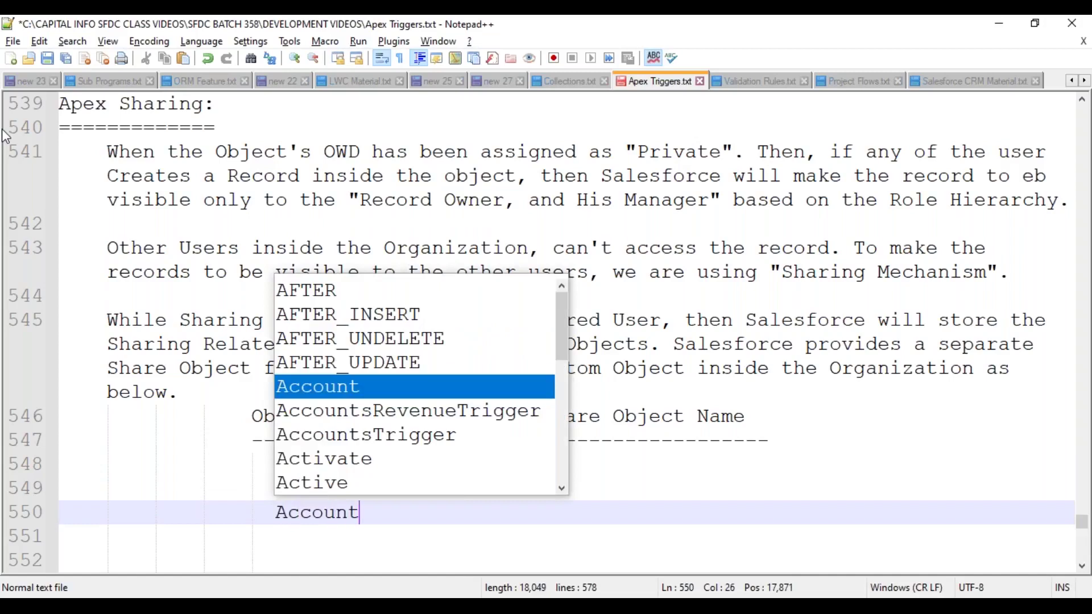
key("Escape")
key("Return")
type("Contact")
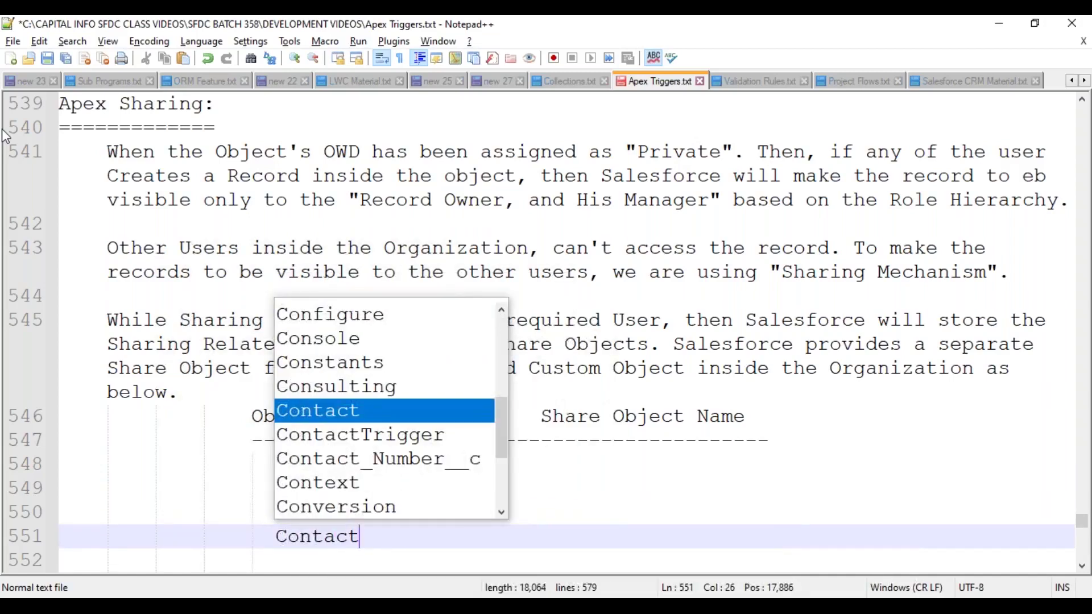
key("Escape")
key("Return")
type("Opportunity")
key("Escape")
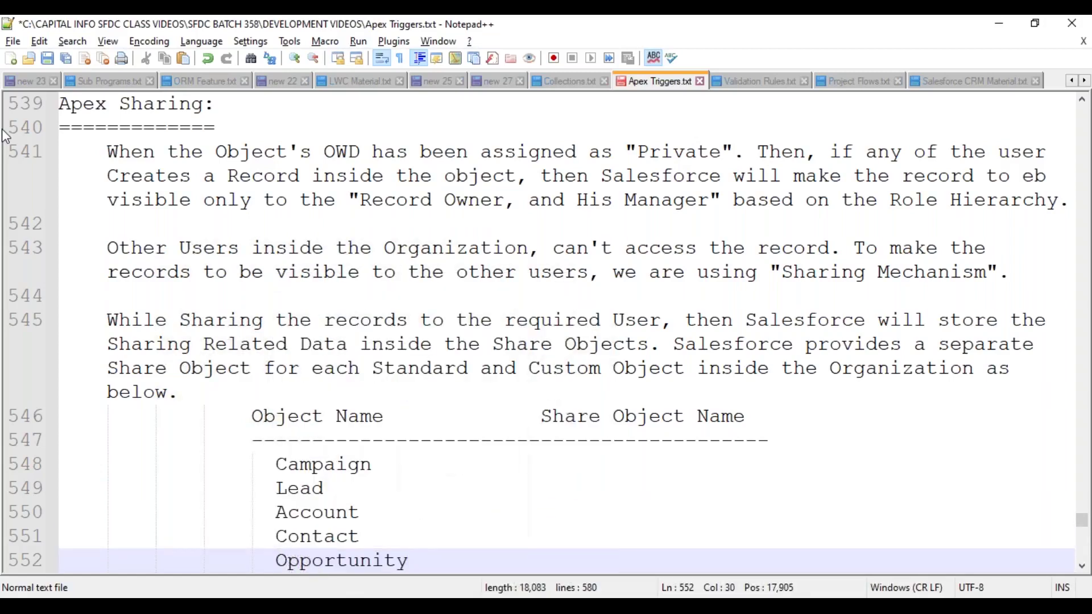
key("Return")
type("Case")
key("Escape")
- Add rows for Hiring_Manager__C, Position__c, '....' and '....etc.', then tab-pad the Campaign row
key("Return")
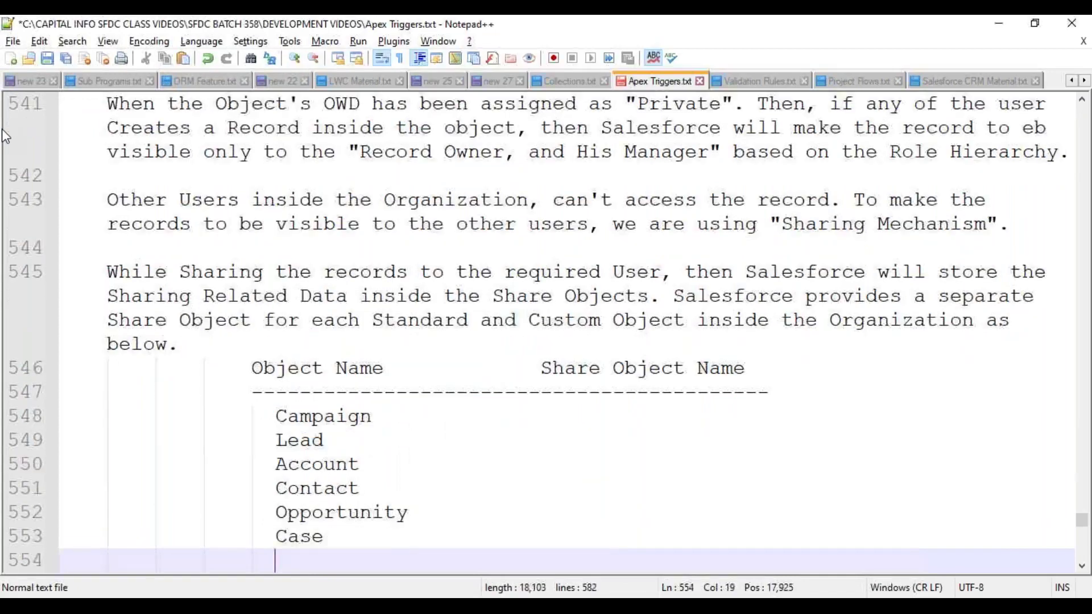
type("Hiring")
key("Down")
key("Down")
key("Return")
type("Position__c")
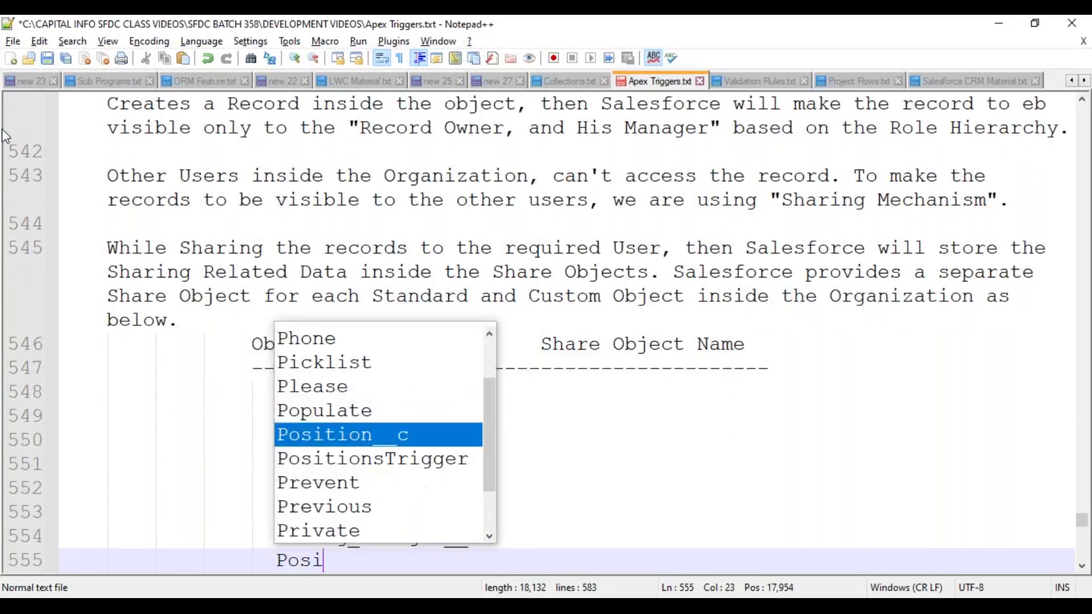
key("Return")
type("....")
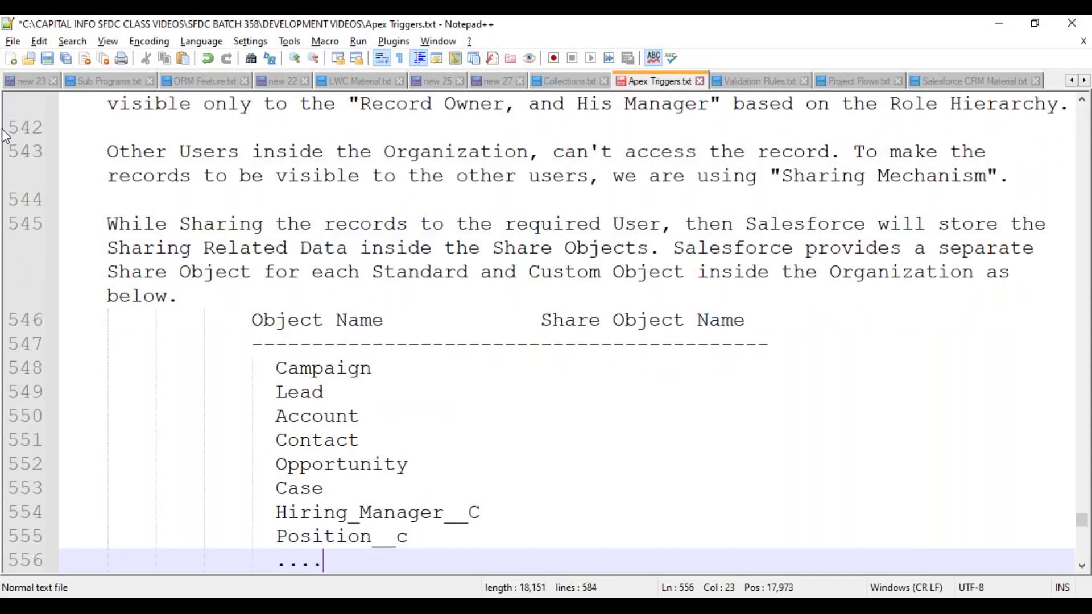
key("Return")
type("....etc.")
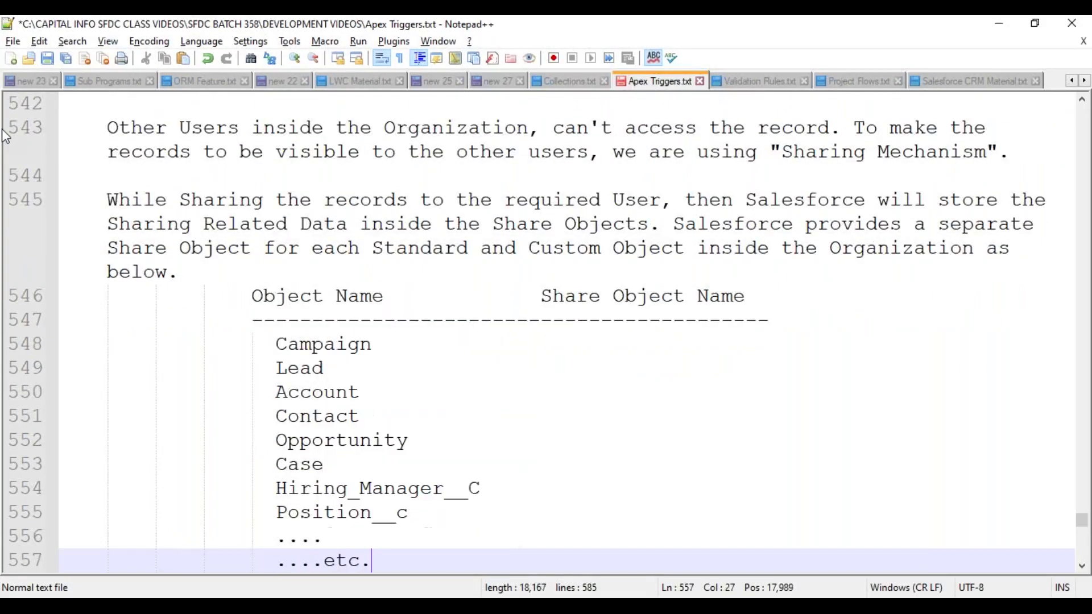
left_click(484, 342)
key("Tab")
key("Tab")
key("Tab")
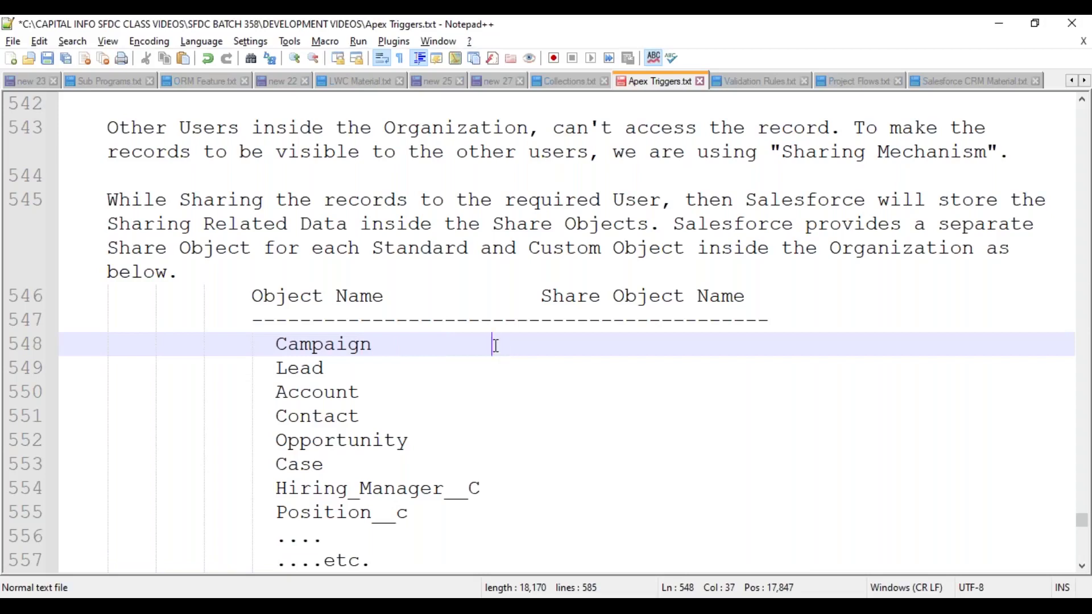
- Put a '---->' arrow after every object name and shift the Share Object Name heading right
left_click_drag(494, 344, 494, 507)
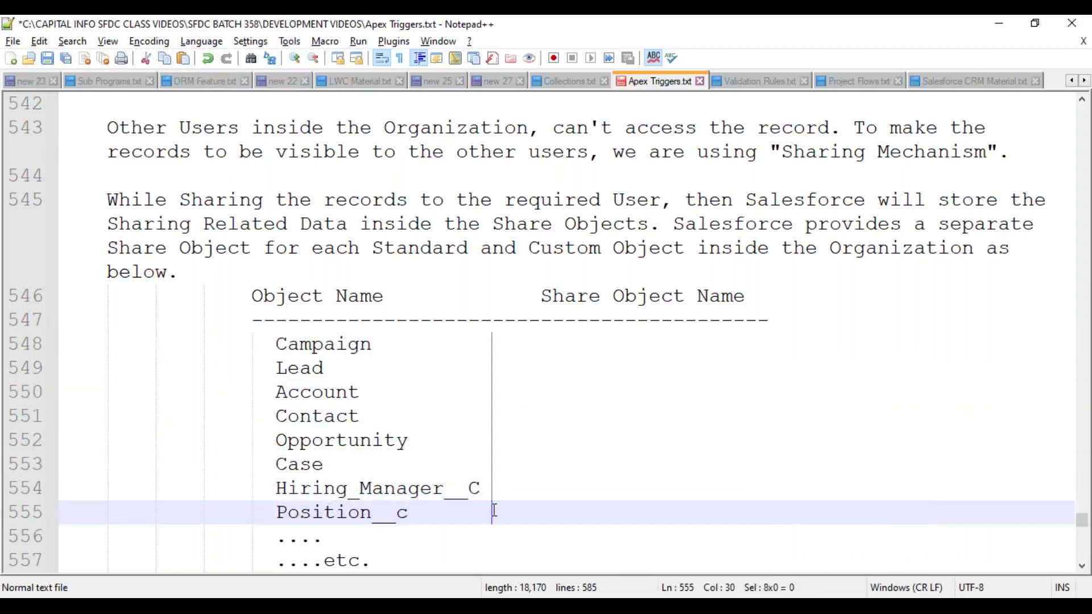
type("---->")
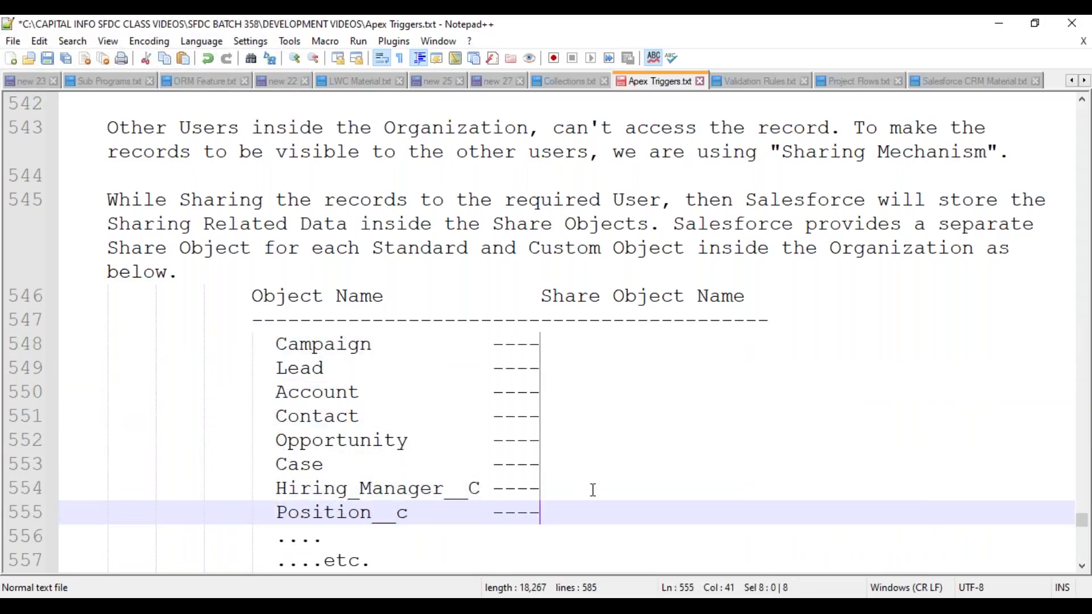
key("Up")
key("Up")
key("Up")
key("Up")
key("Up")
key("Up")
key("Up")
key("Up")
key("Up")
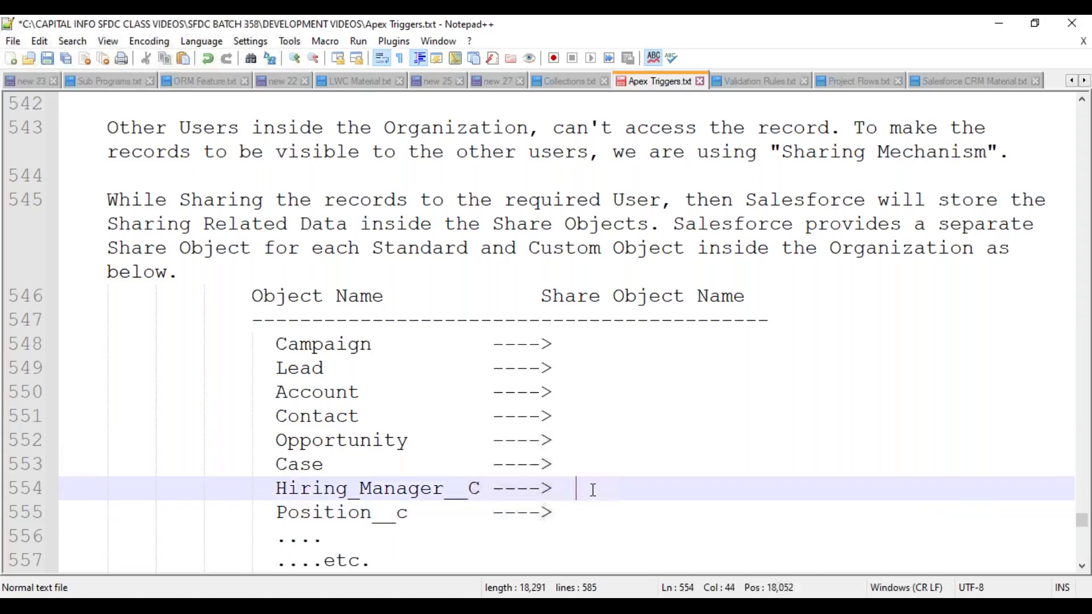
key("Left")
key("Left")
key("Left")
key("Tab")
- Enter CampaignShare after the Campaign arrow
key("Down")
key("Down")
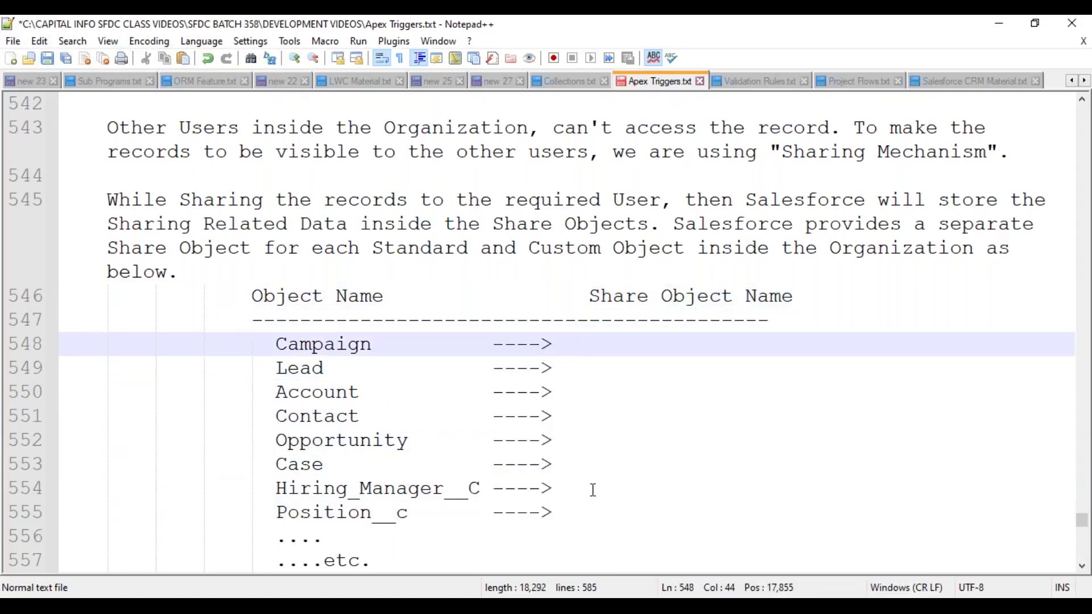
type("Campa")
key("Return")
type("Share")
key("Down")
- Fill in LeadShare, AccountShare, ContactShare, OpportunityShare and CaseShare after their arrows
type("LeadShare")
key("Down")
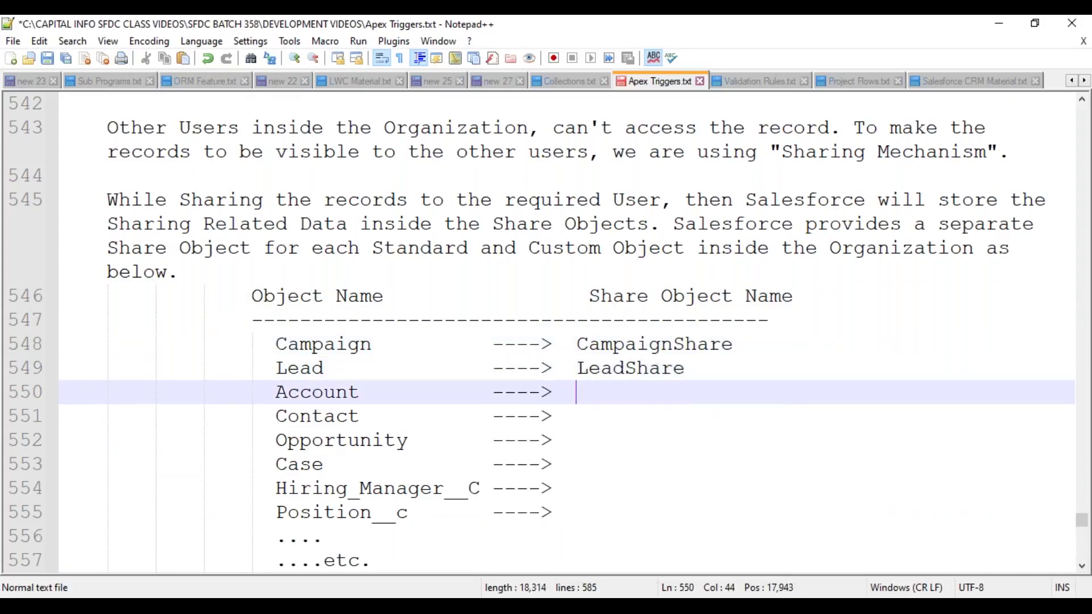
type("Account")
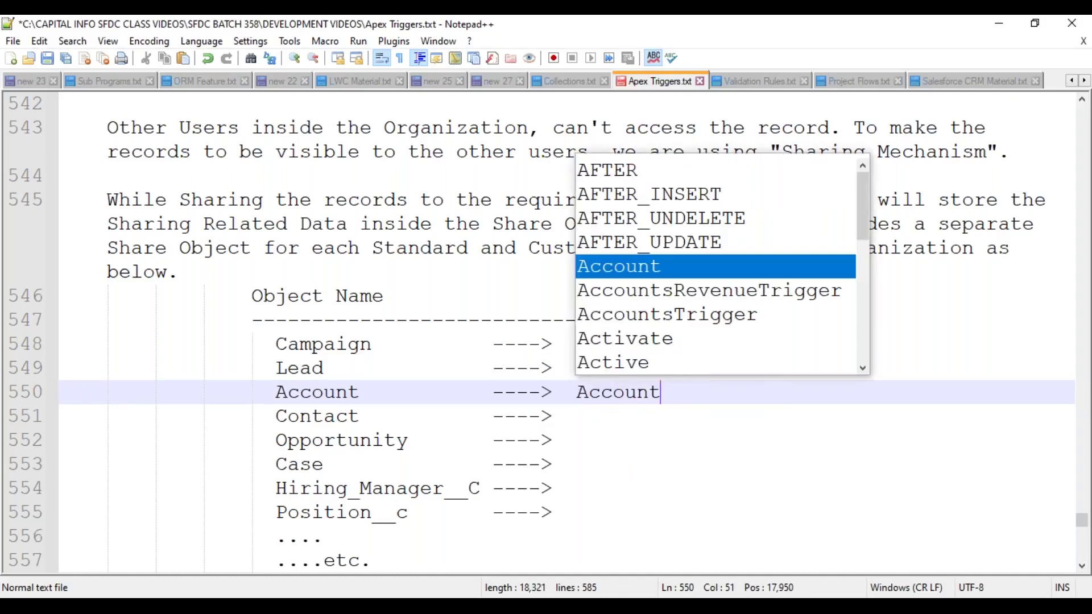
type("Share")
key("Down")
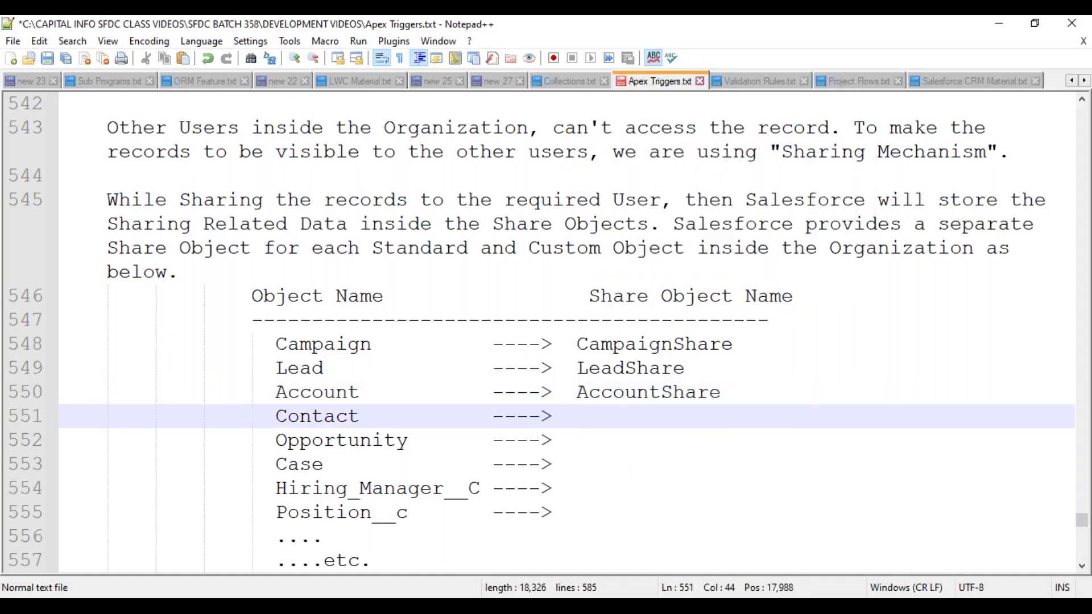
type("ContactShare")
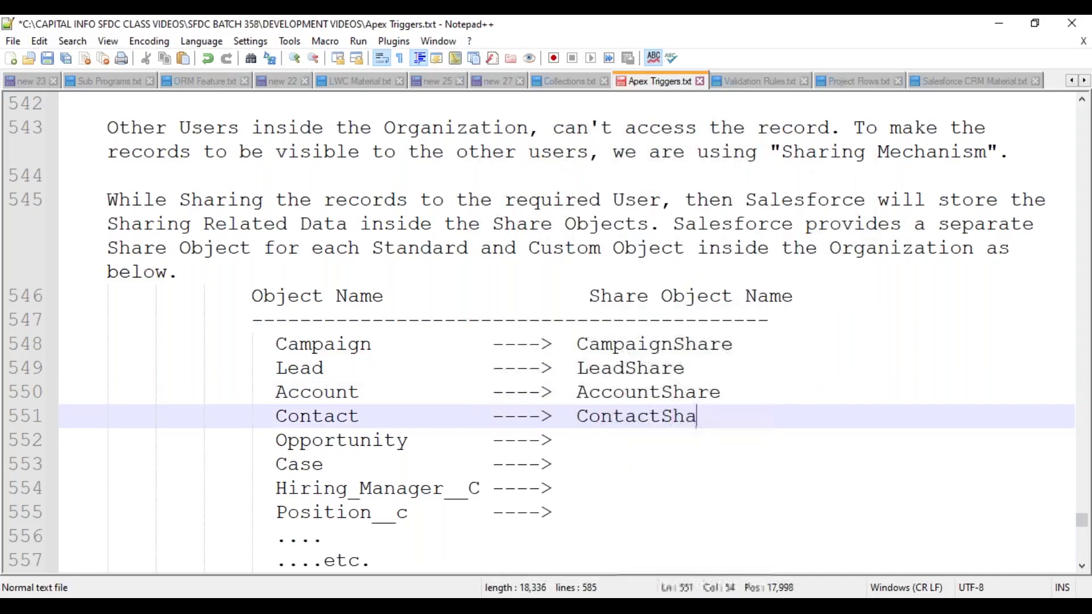
left_click(576, 440)
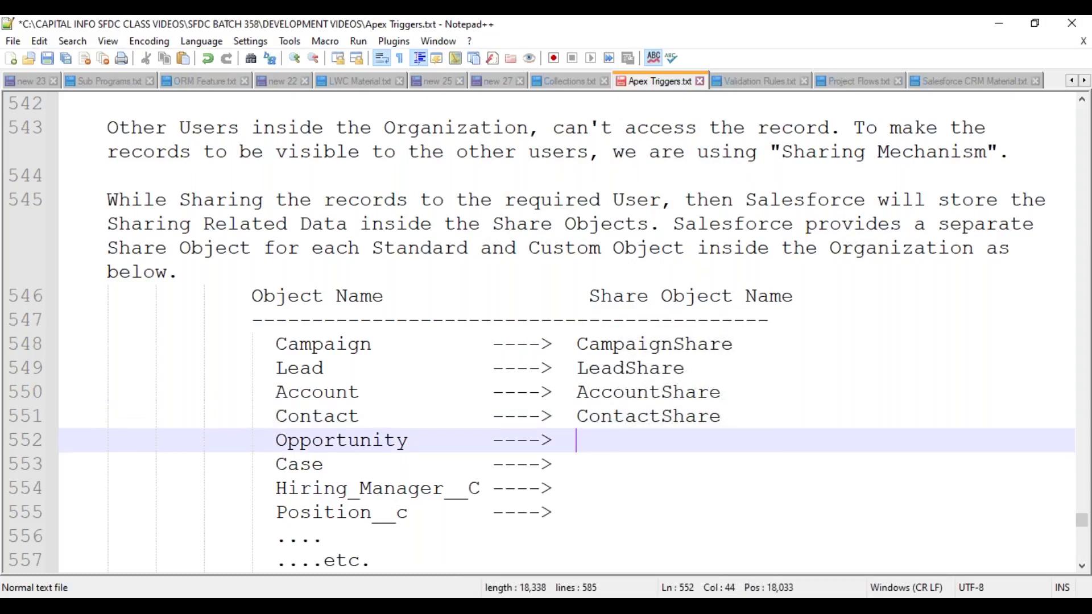
type("OpportunityShare")
key("Down")
type("CaseShare")
- Fill in Hiring_Manager__Share and Position__Share for the two custom objects
key("Down")
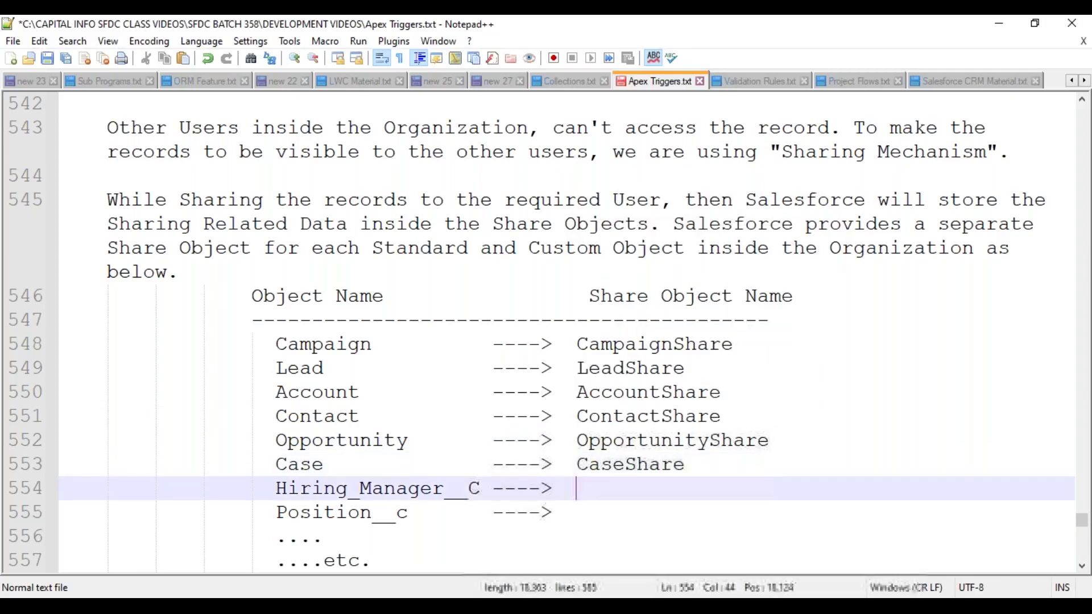
type("Hir")
key("Down")
key("Down")
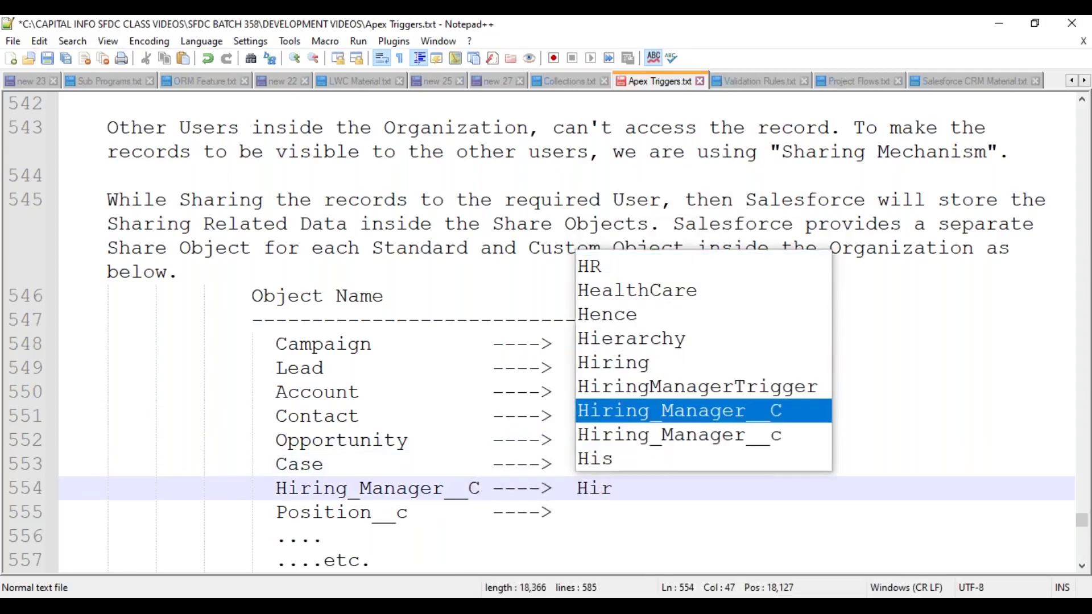
key("Return")
key("BackSpace")
type("Share")
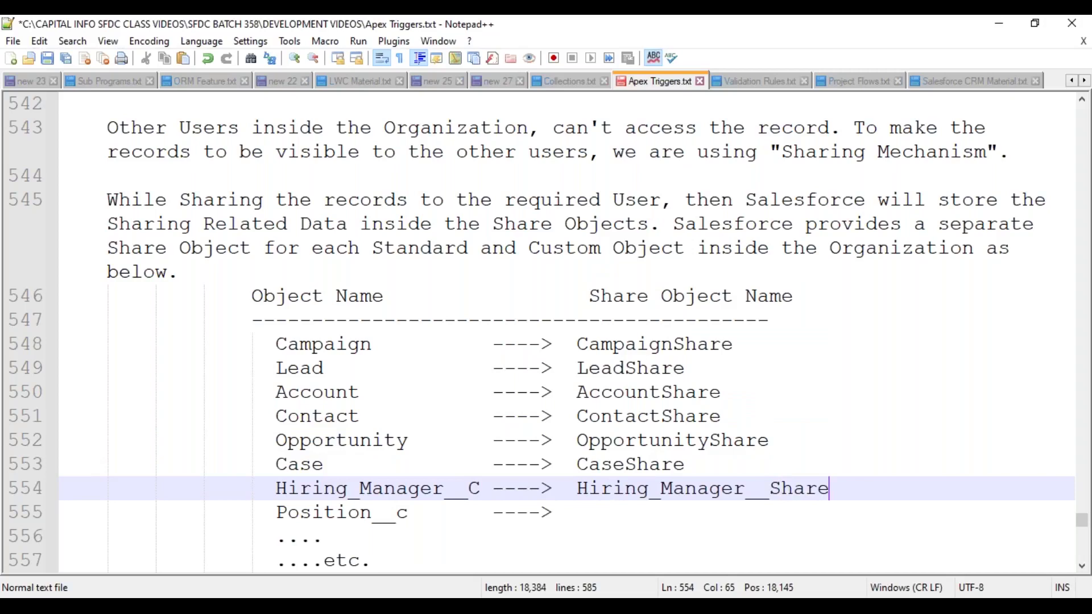
key("Down")
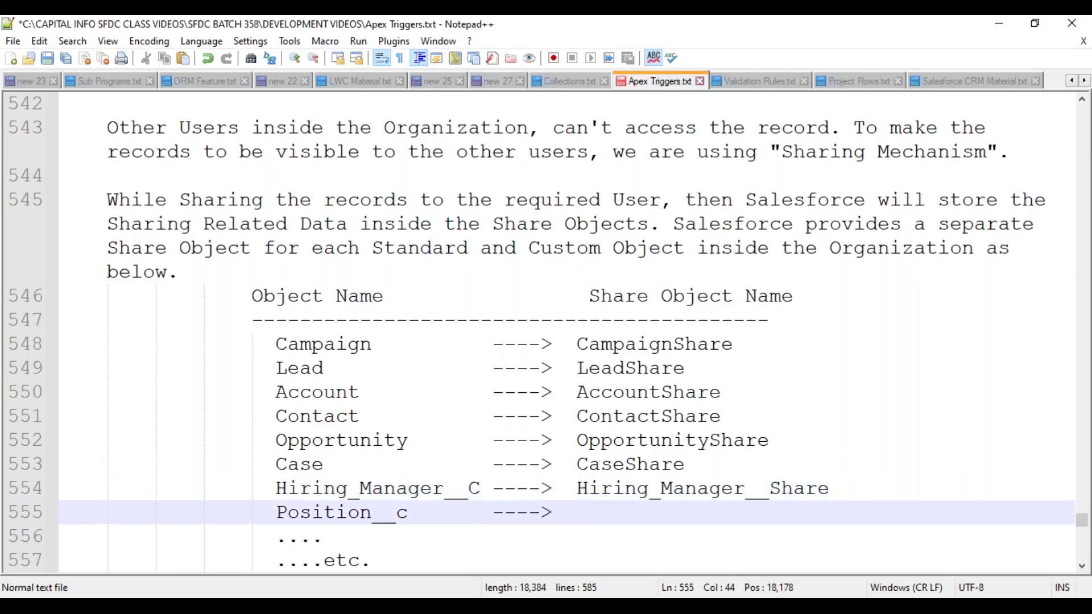
type("Po")
key("Down")
key("Return")
type("S")
key("BackSpace")
key("BackSpace")
type("Share")
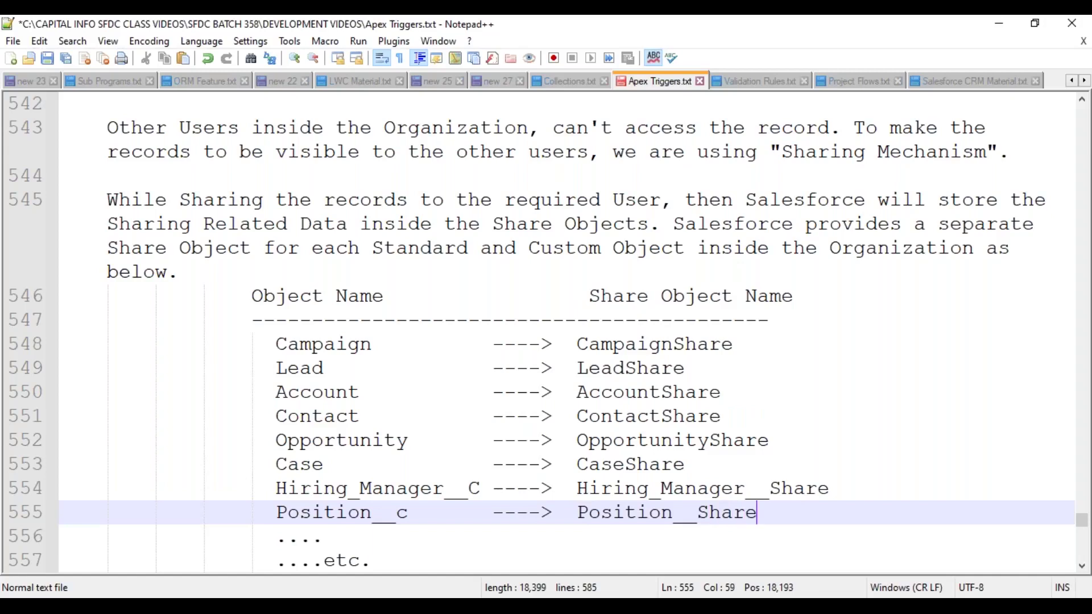
- Move below the table and save the notes file
left_click(371, 561)
key("Down")
key("ctrl+s")
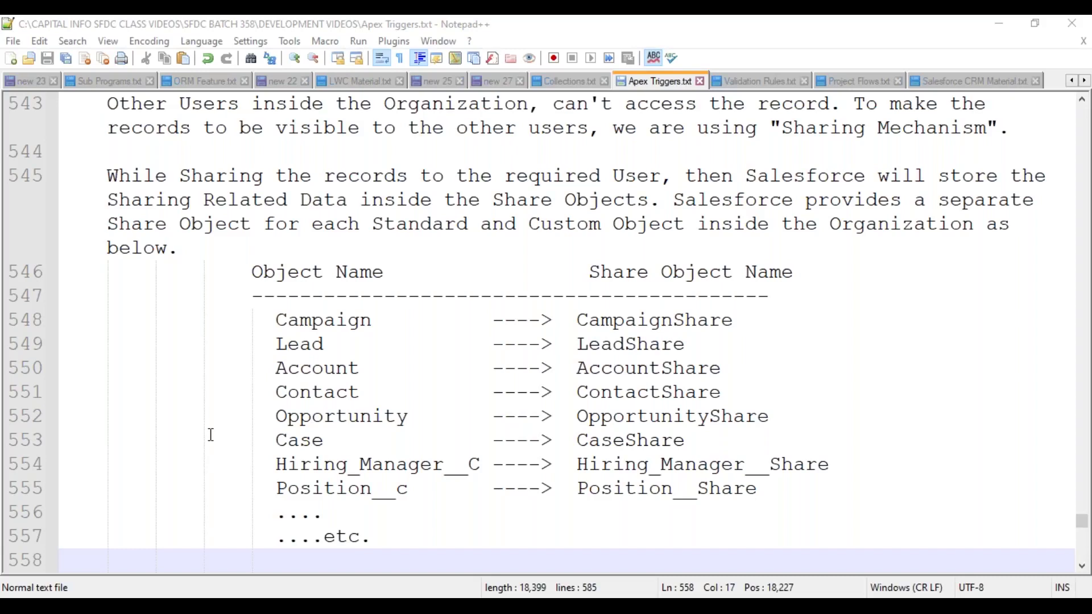
scroll(210, 436, "down", 1)
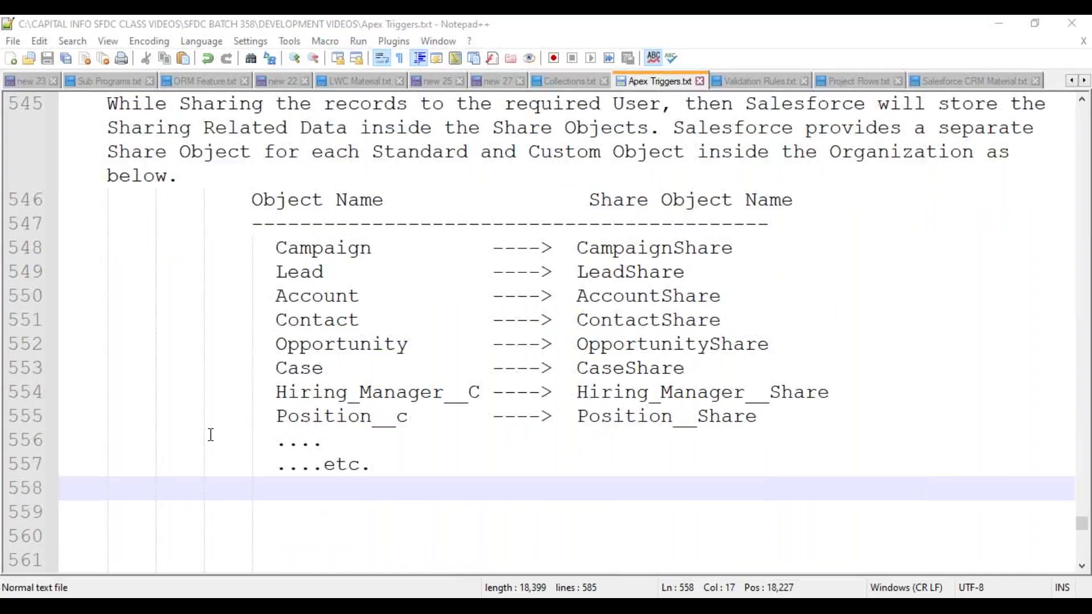
left_click(132, 512)
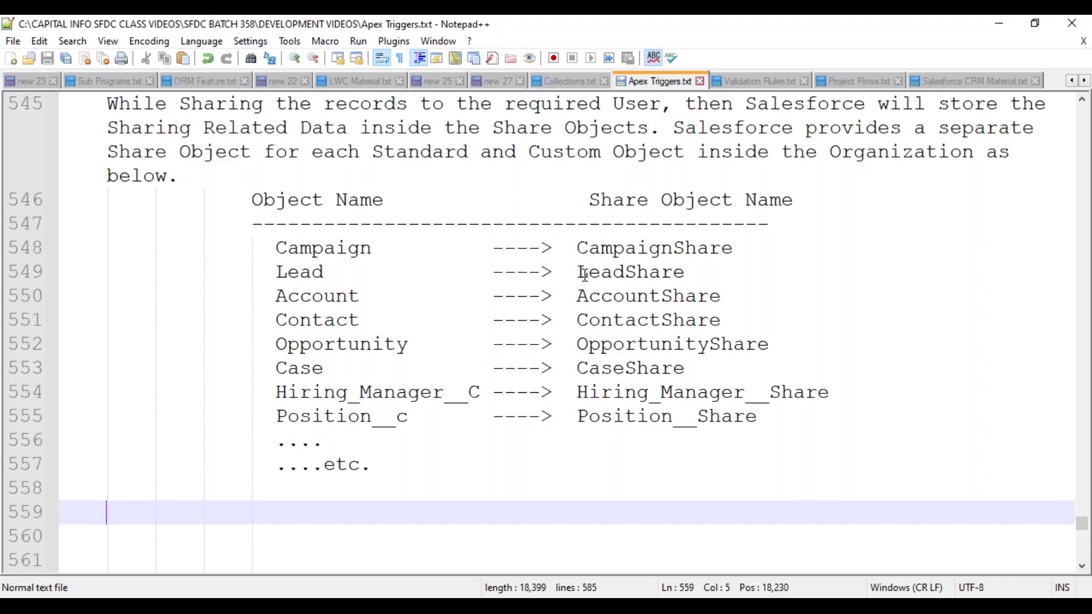
left_click_drag(577, 248, 773, 418)
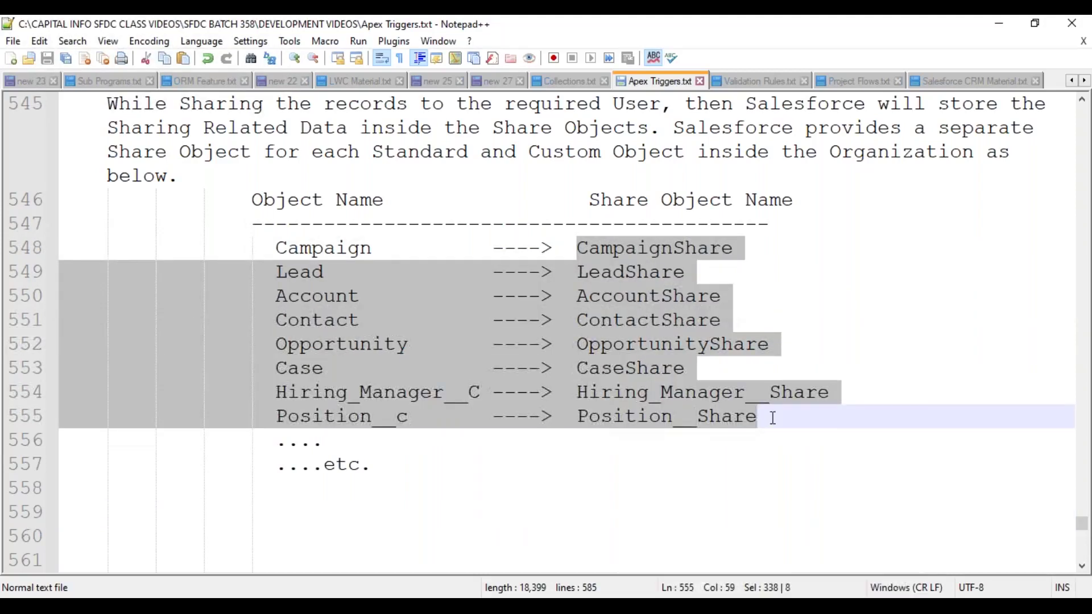
- Highlight the object rows and Share Object name column, then bring the Chrome Salesforce window forward
left_click(540, 392)
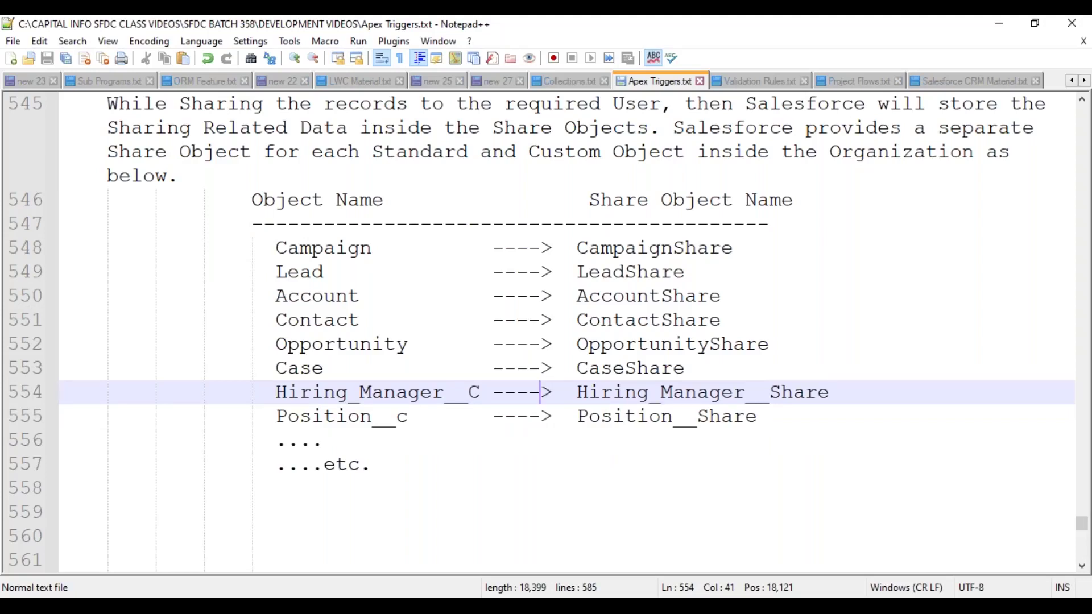
left_click_drag(276, 248, 317, 296)
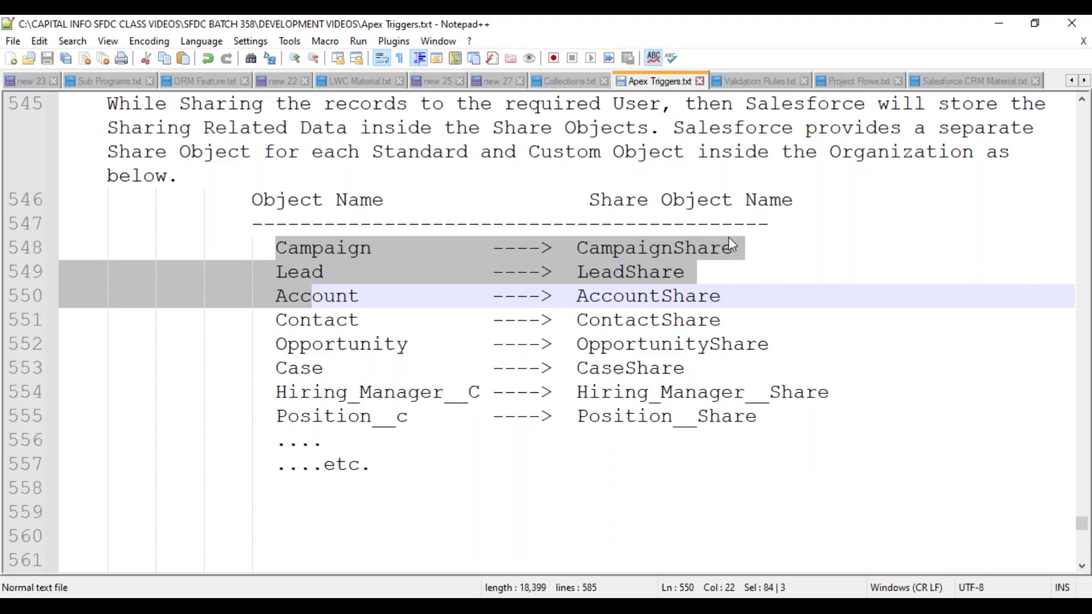
left_click(711, 224)
left_click_drag(573, 249, 864, 424)
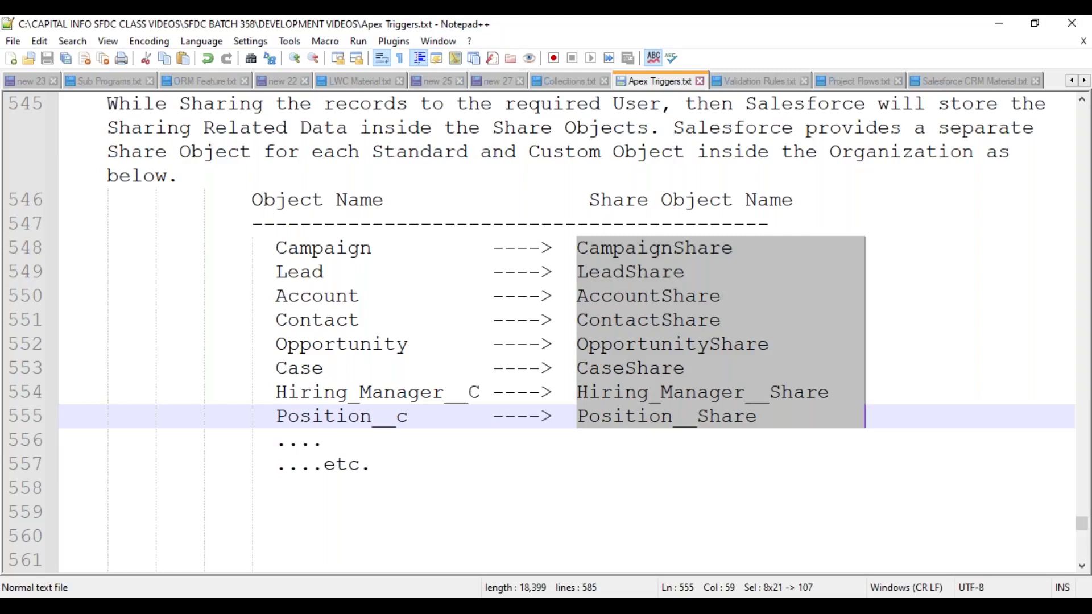
left_click(619, 392)
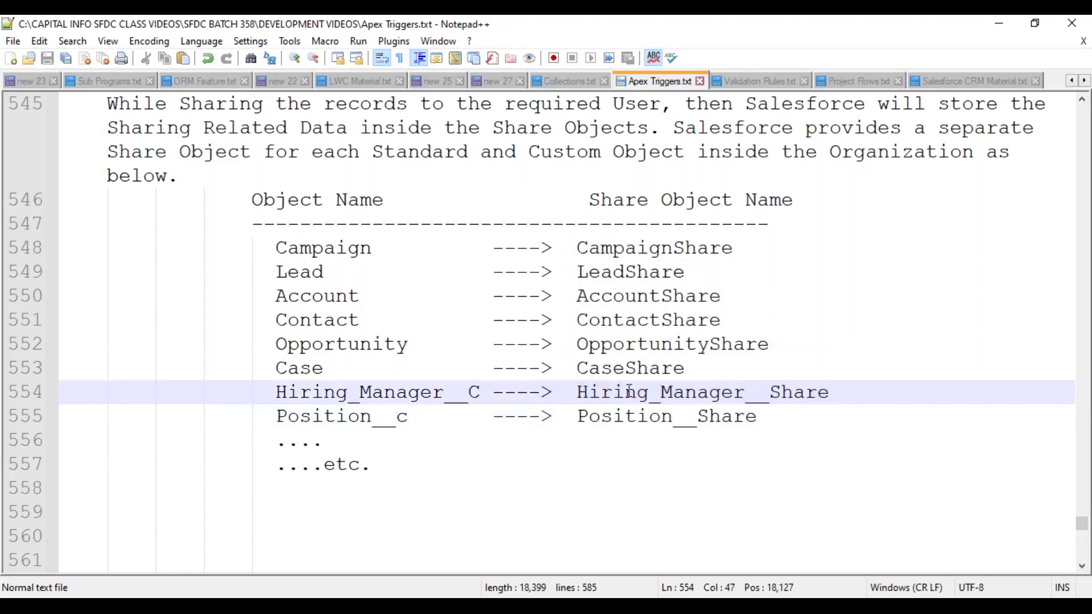
mouse_move(562, 591)
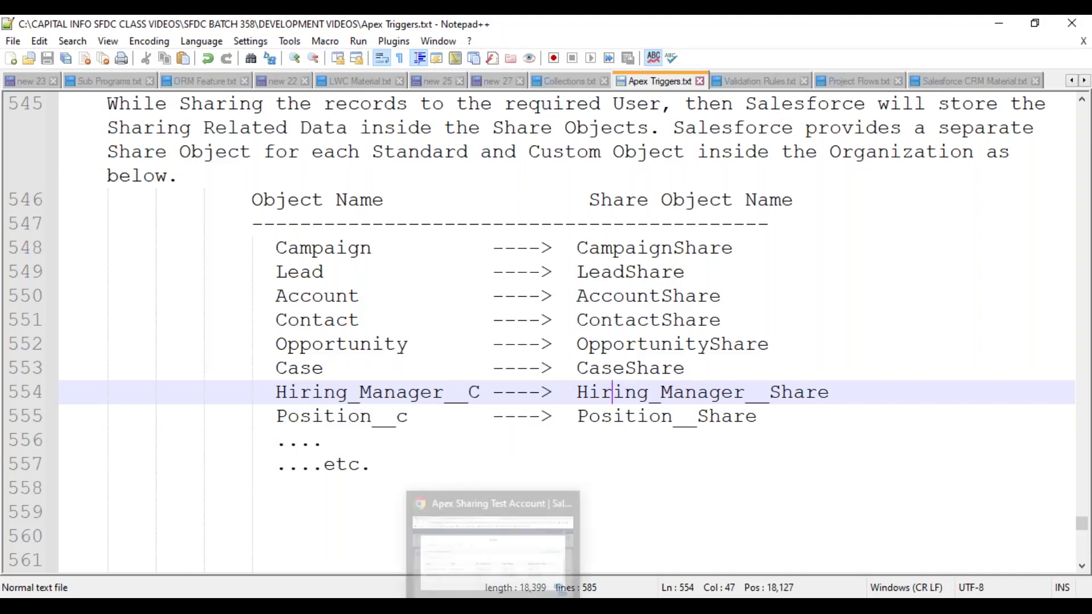
left_click(509, 494)
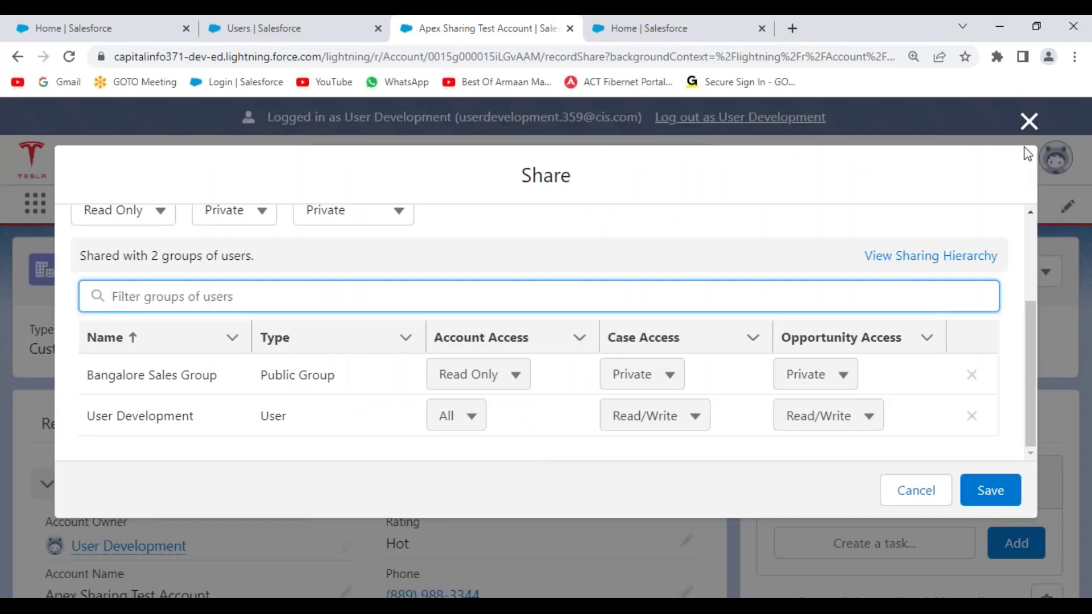
- Close the account's Share dialog and open Salesforce Setup in a new tab
left_click(1029, 121)
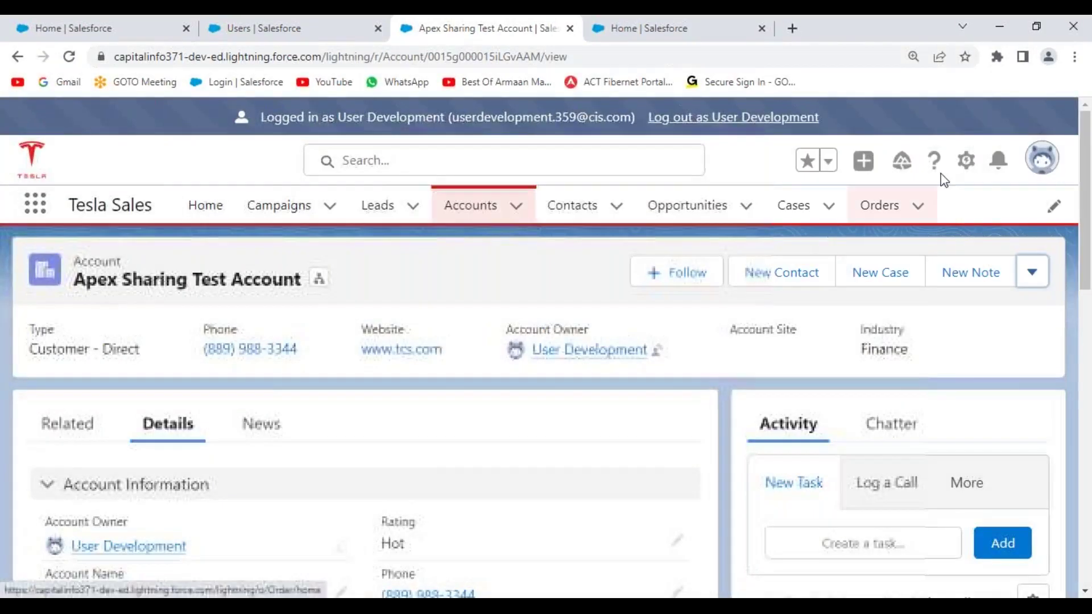
left_click(966, 160)
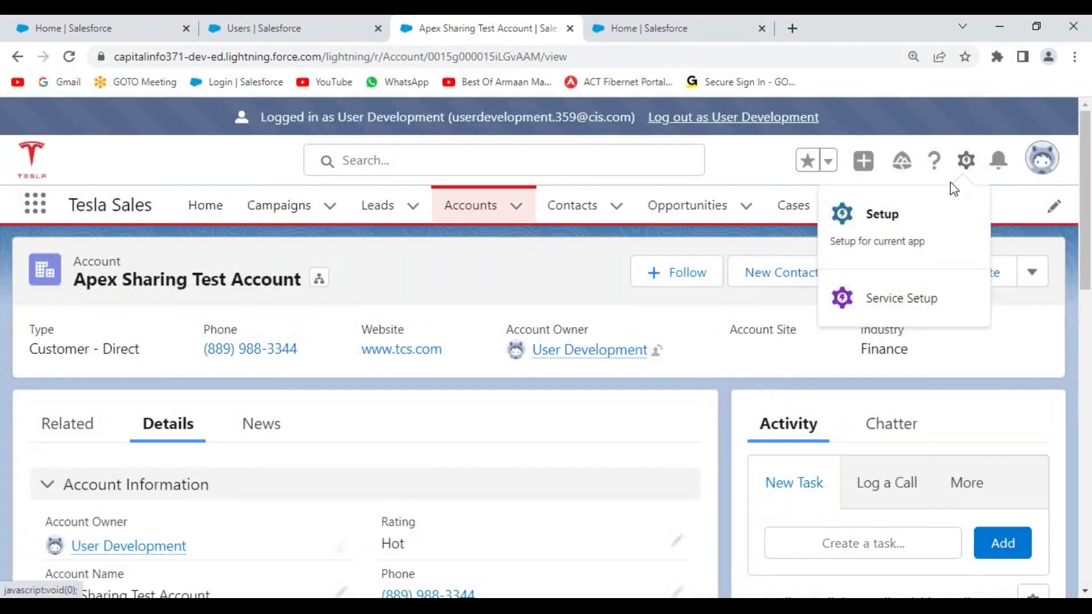
left_click(883, 215)
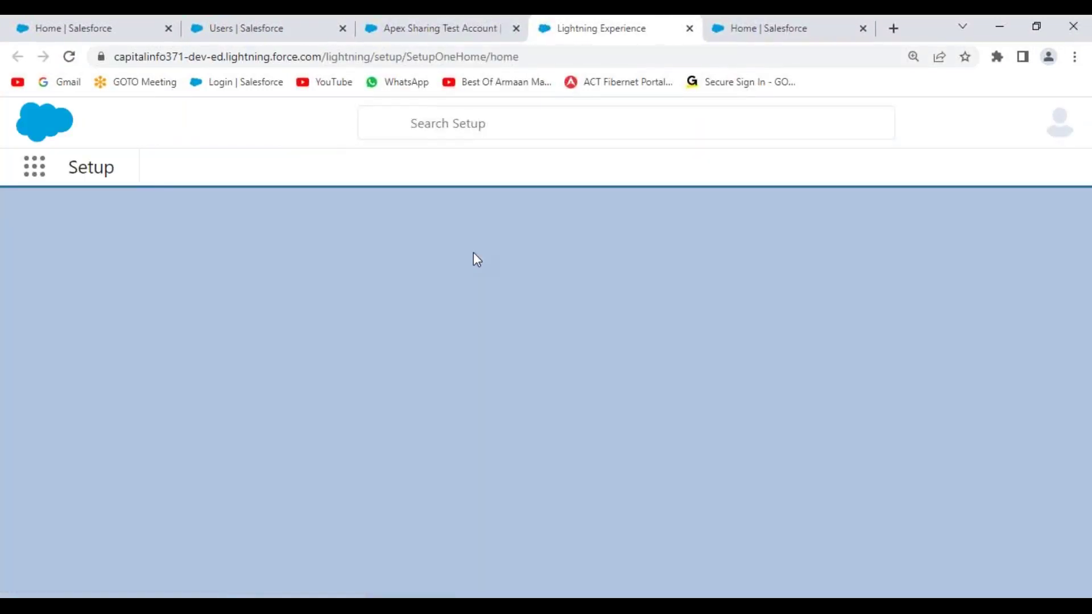
left_click(967, 168)
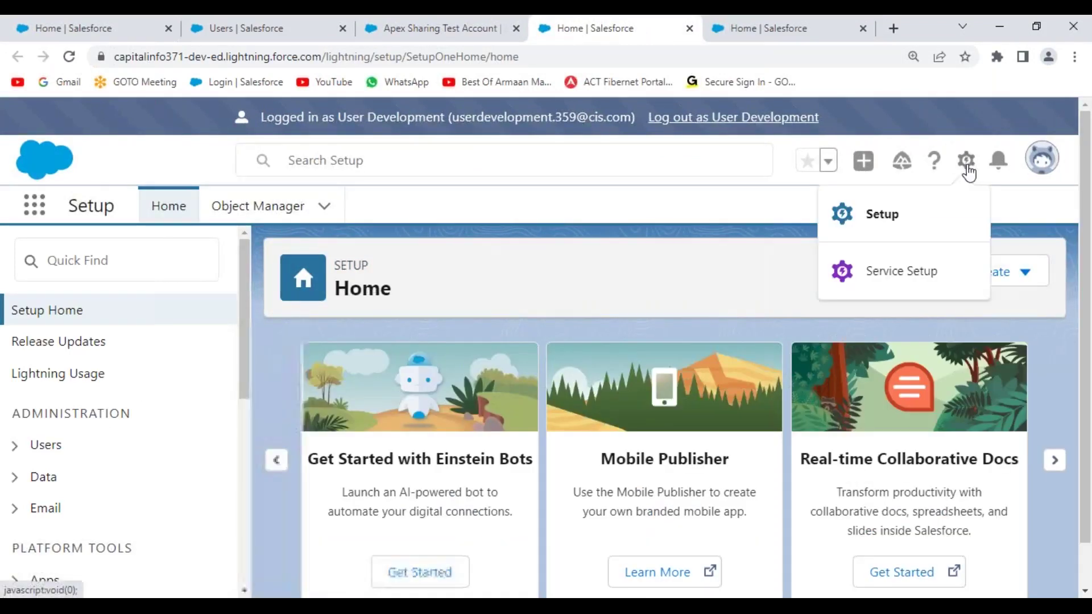
left_click(151, 155)
left_click(70, 56)
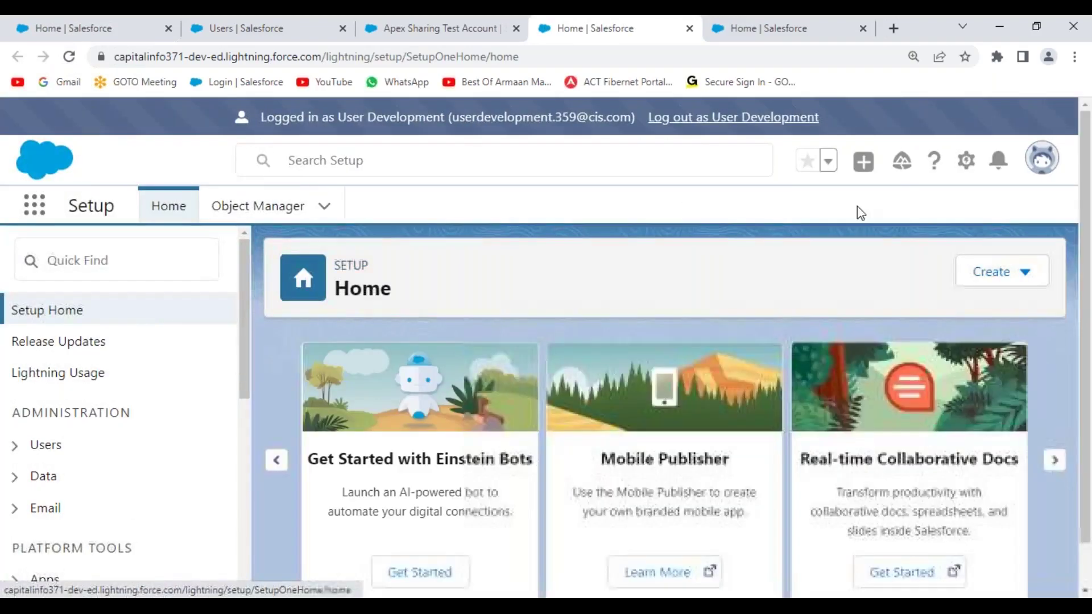
left_click(966, 165)
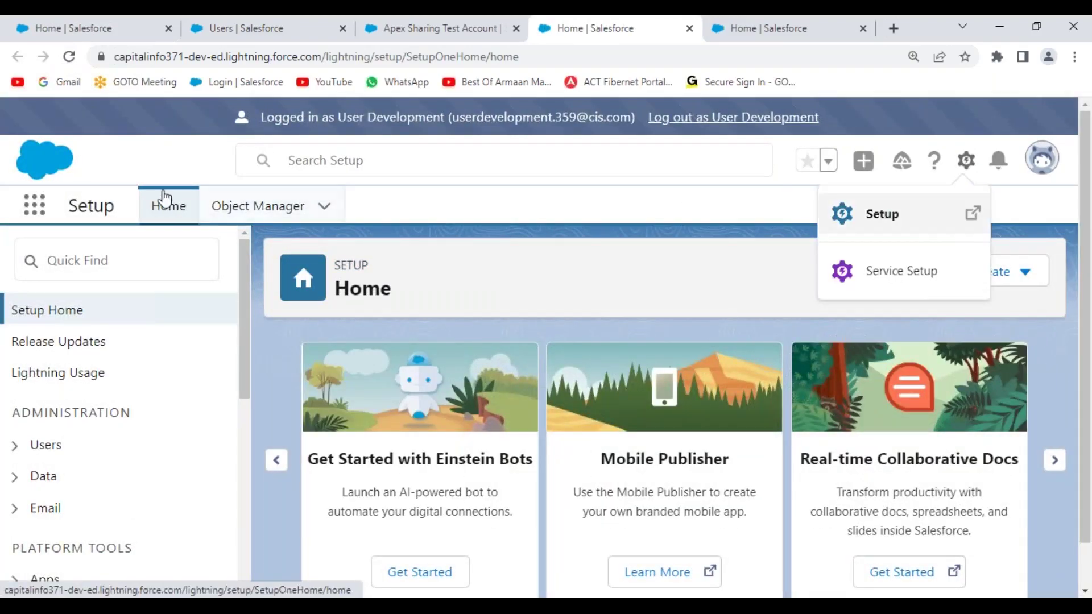
- Switch to the Service app and log out as the User Development test user
left_click(33, 210)
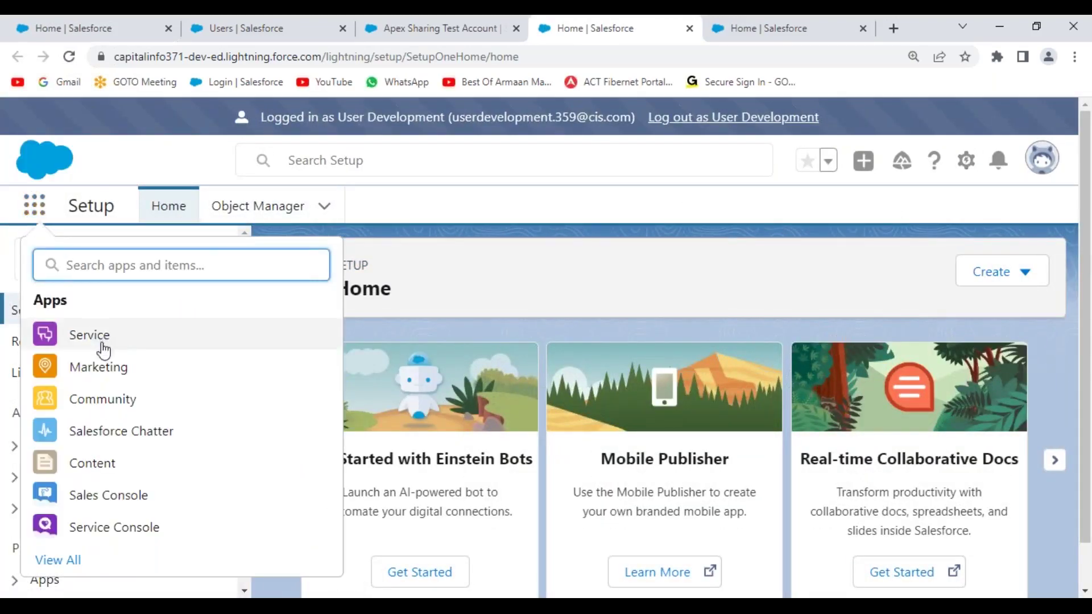
left_click(100, 344)
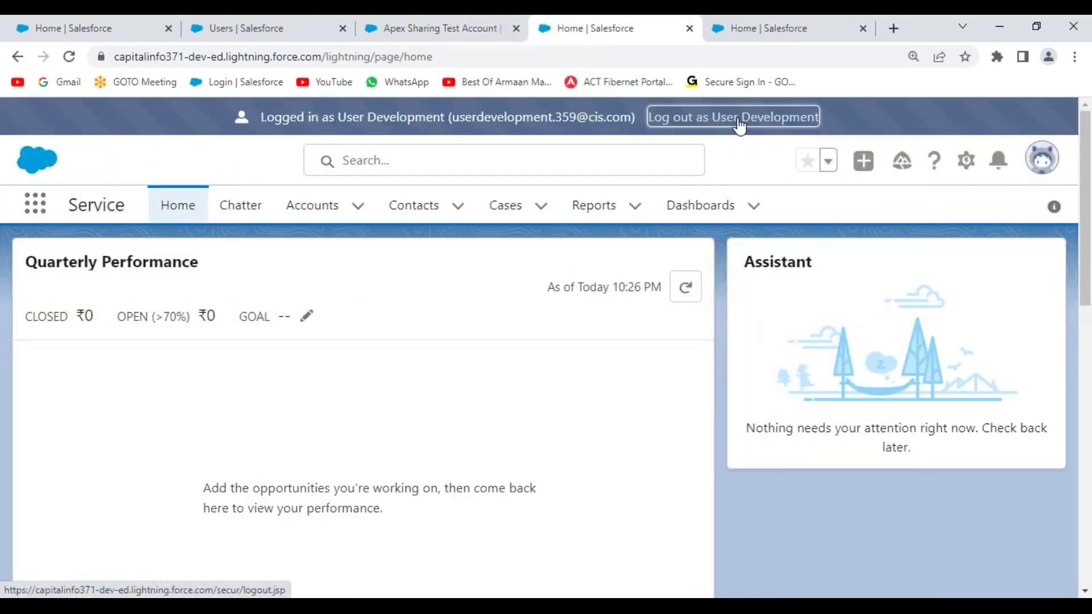
left_click(739, 120)
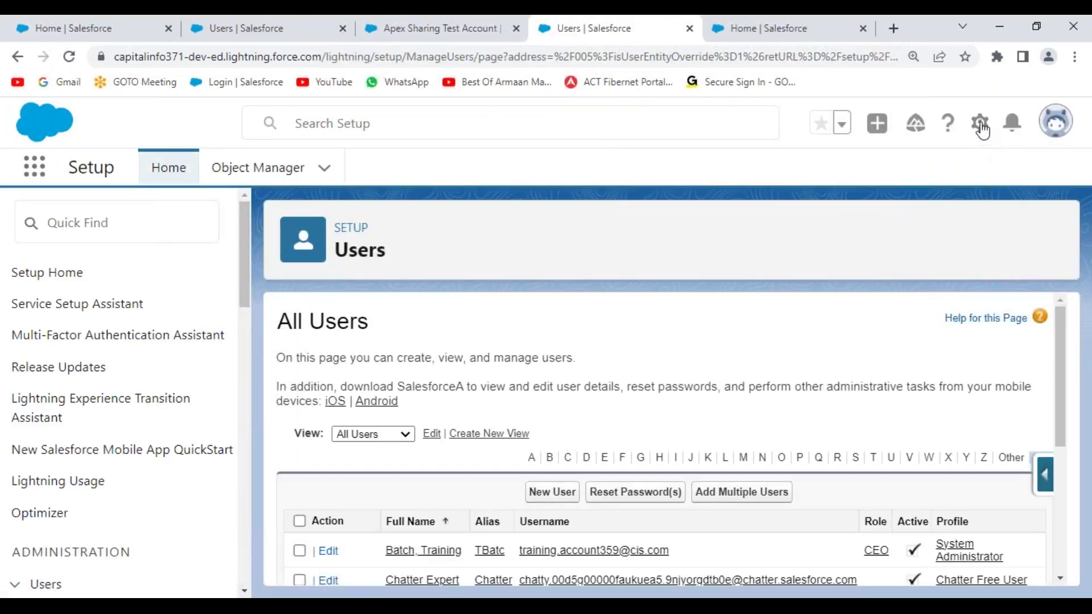
left_click(979, 123)
- Launch a maximised Developer Console and close the DMLHelper class
left_click(893, 272)
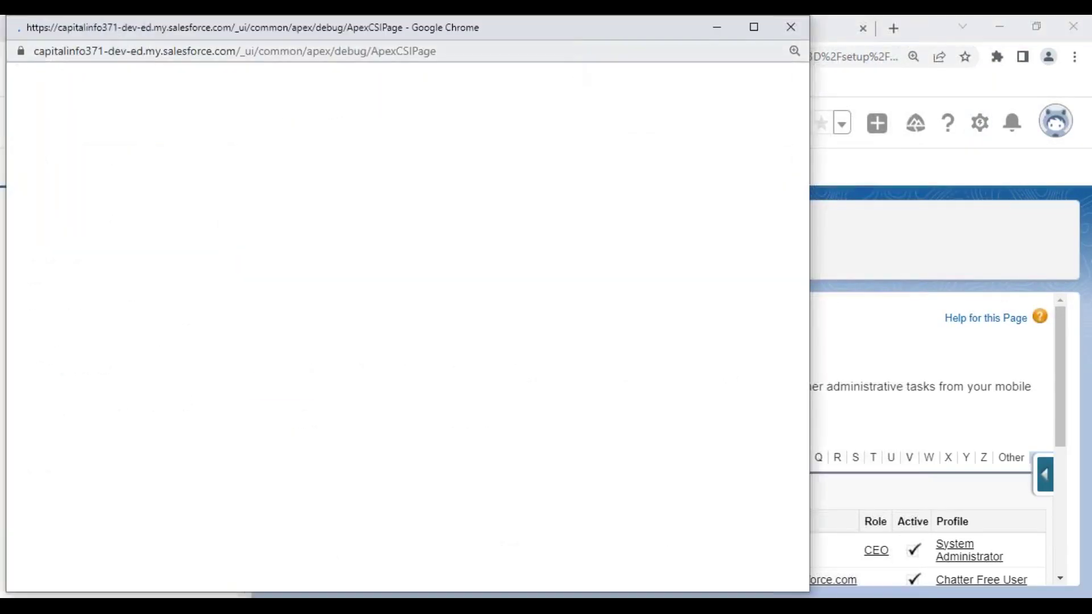
double_click(570, 36)
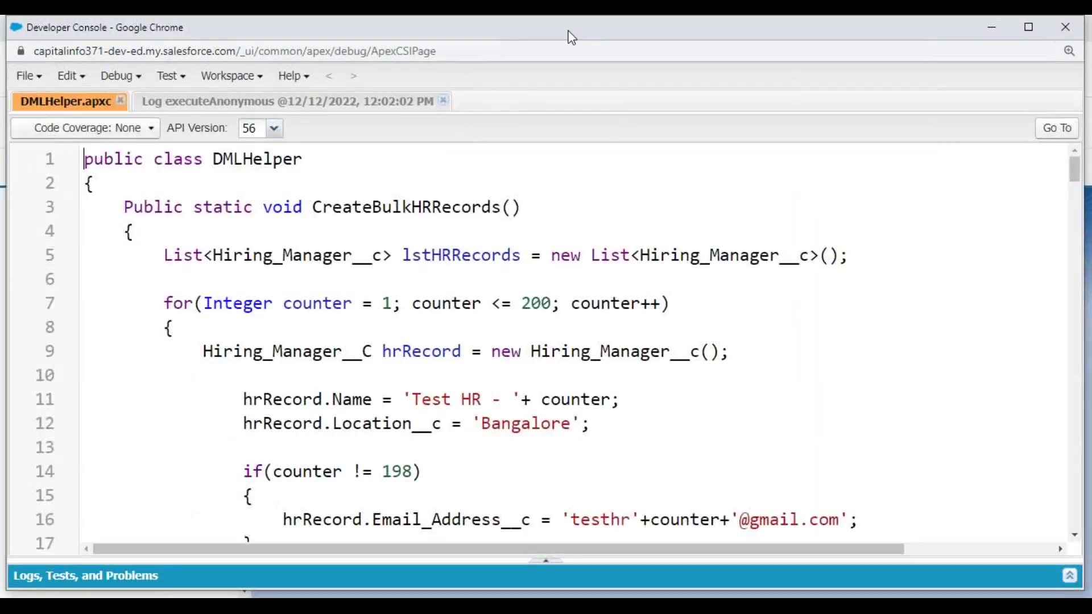
left_click(121, 102)
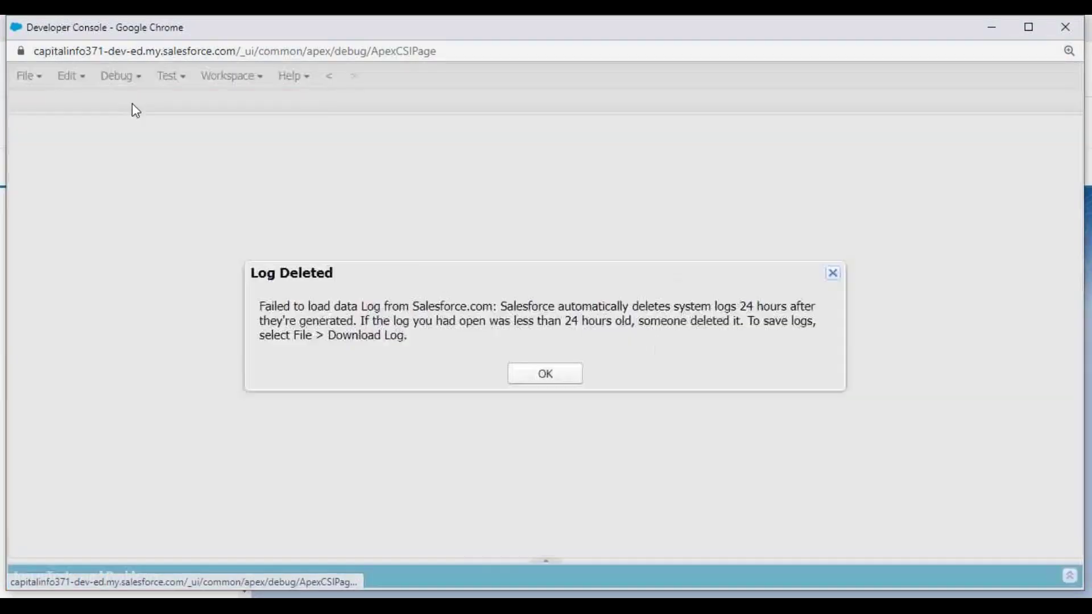
left_click(549, 376)
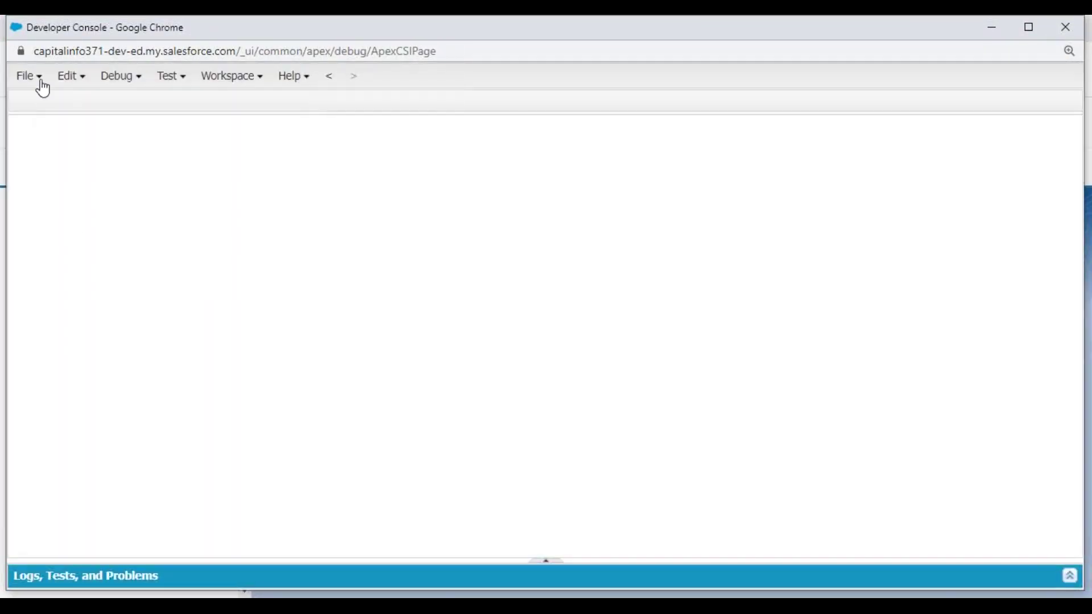
- Browse Objects filtered by 'account' and select AccountShare, then change the filter to 'position'
left_click(36, 80)
left_click(102, 144)
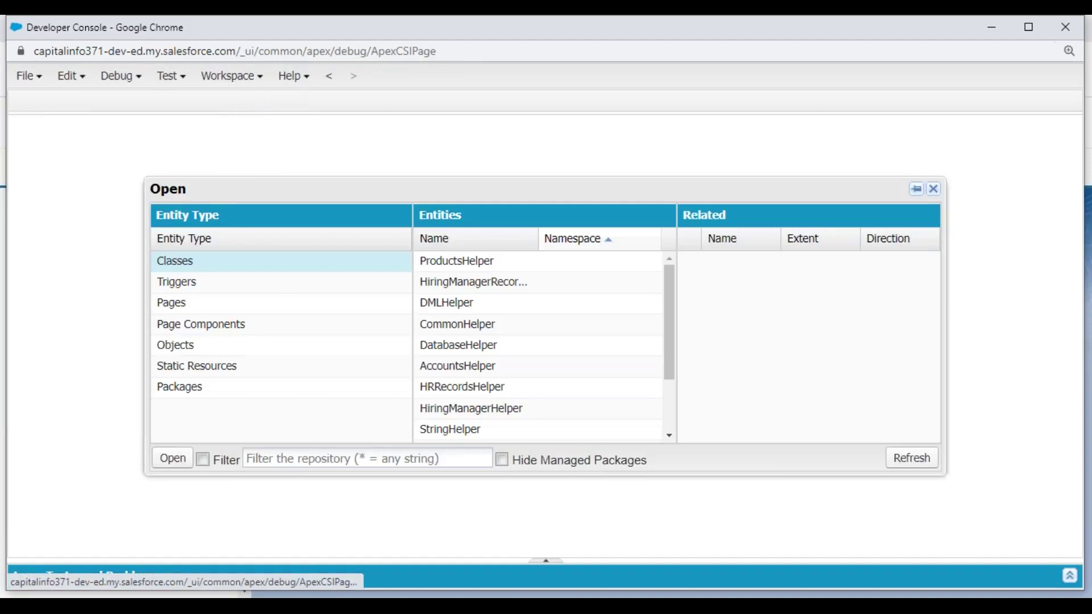
left_click(188, 356)
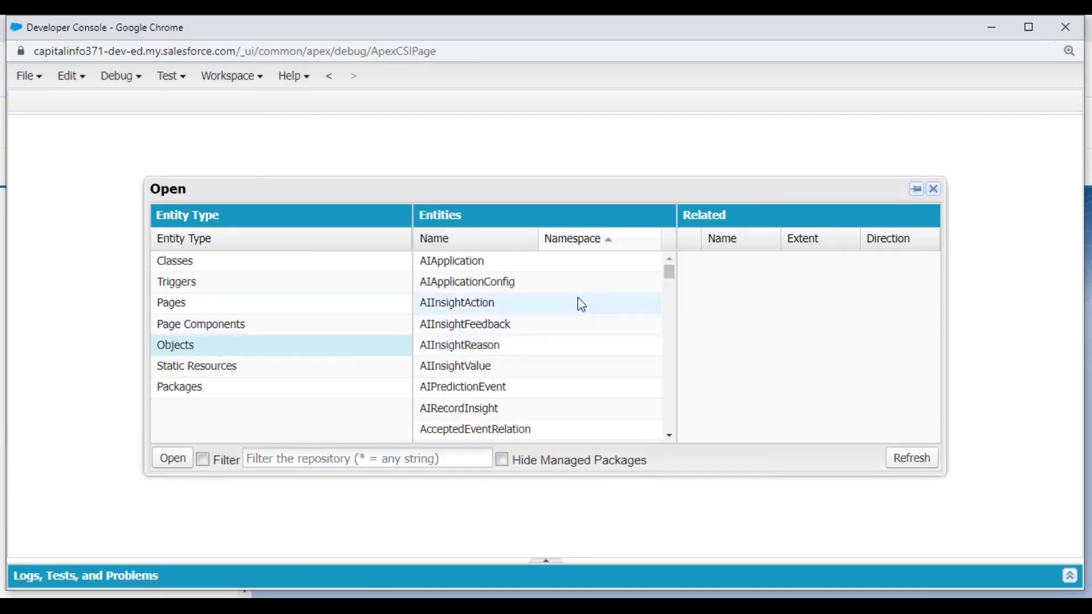
left_click(446, 455)
type("account")
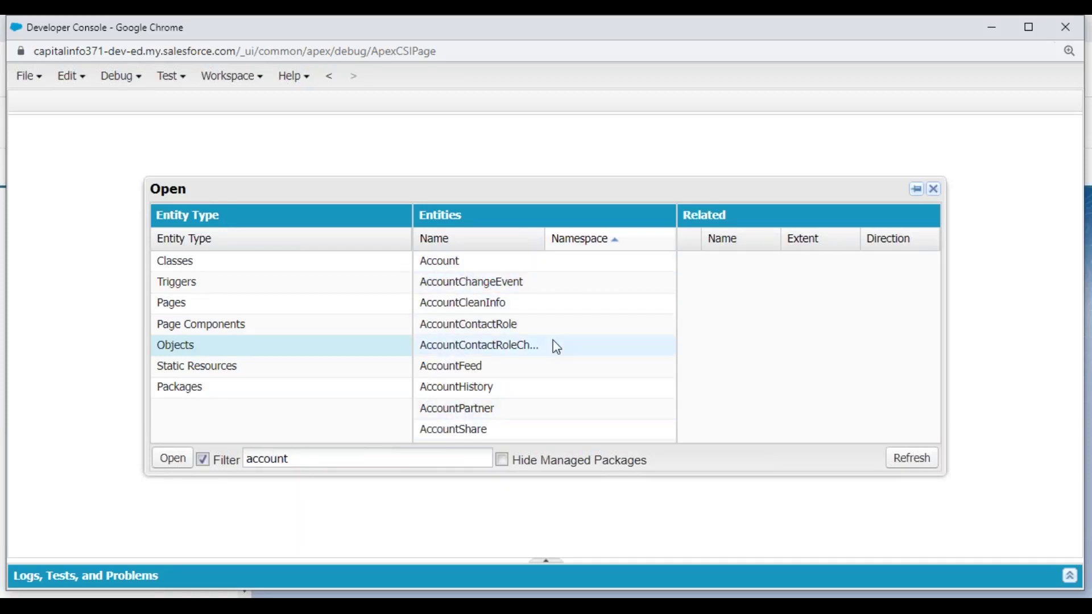
left_click(470, 270)
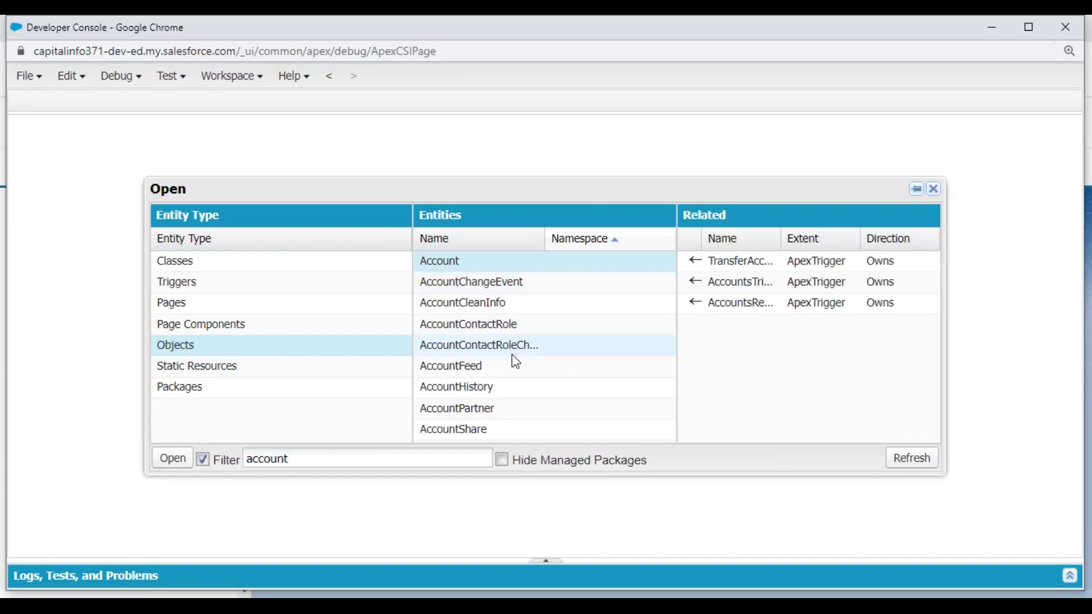
left_click(480, 433)
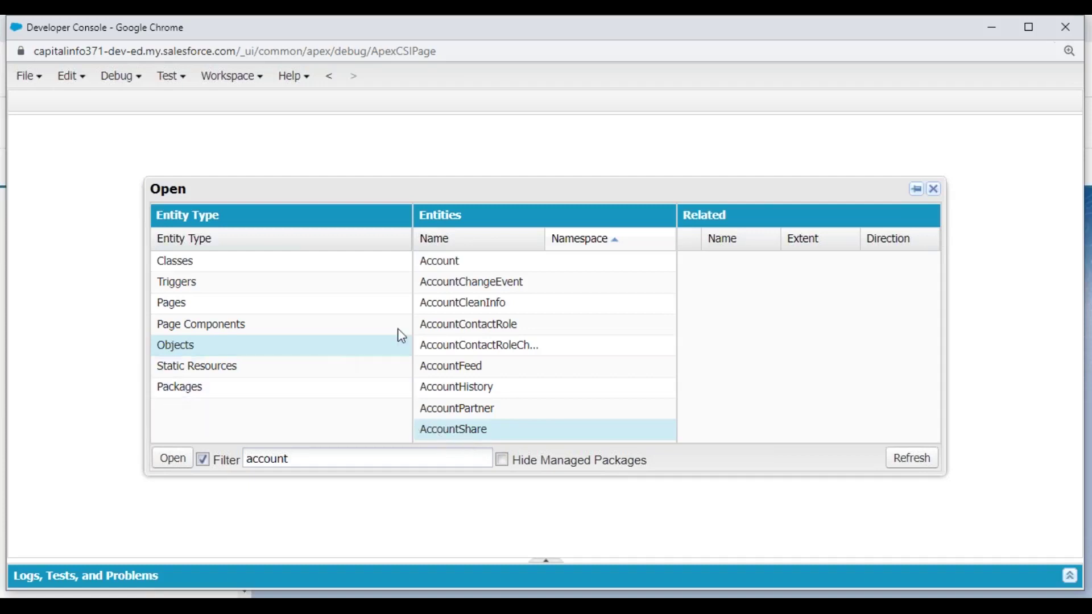
left_click_drag(323, 462, 203, 462)
type("position")
- Select Position__c, noting no Position__Share is listed, and close the Open dialog
left_click(452, 307)
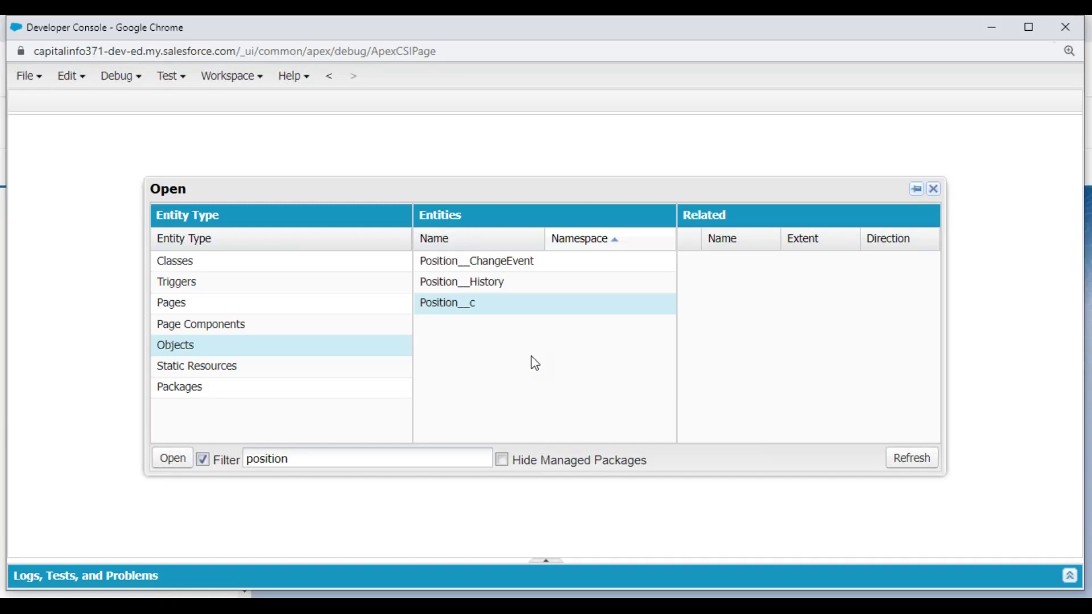
left_click(935, 189)
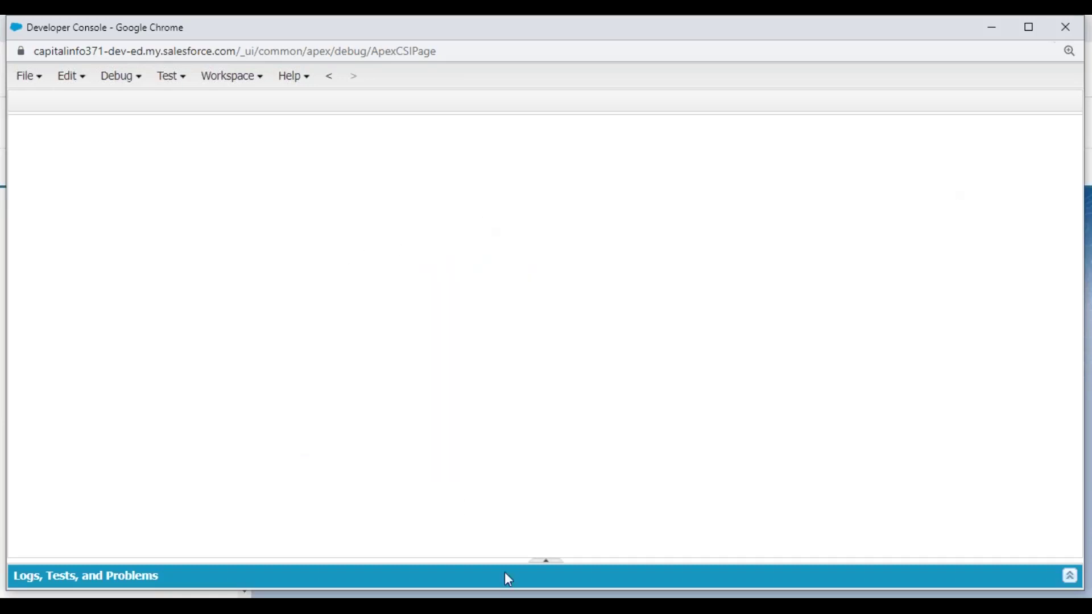
- Bring the Salesforce window forward and locate the Users setup tab among the open tabs
mouse_move(508, 593)
left_click(432, 486)
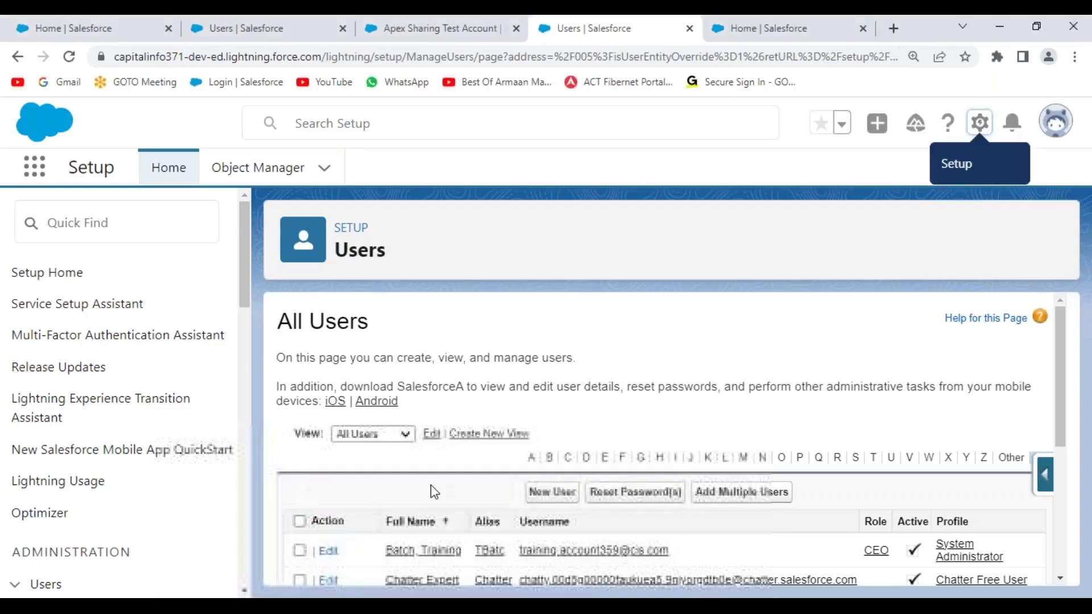
left_click(288, 29)
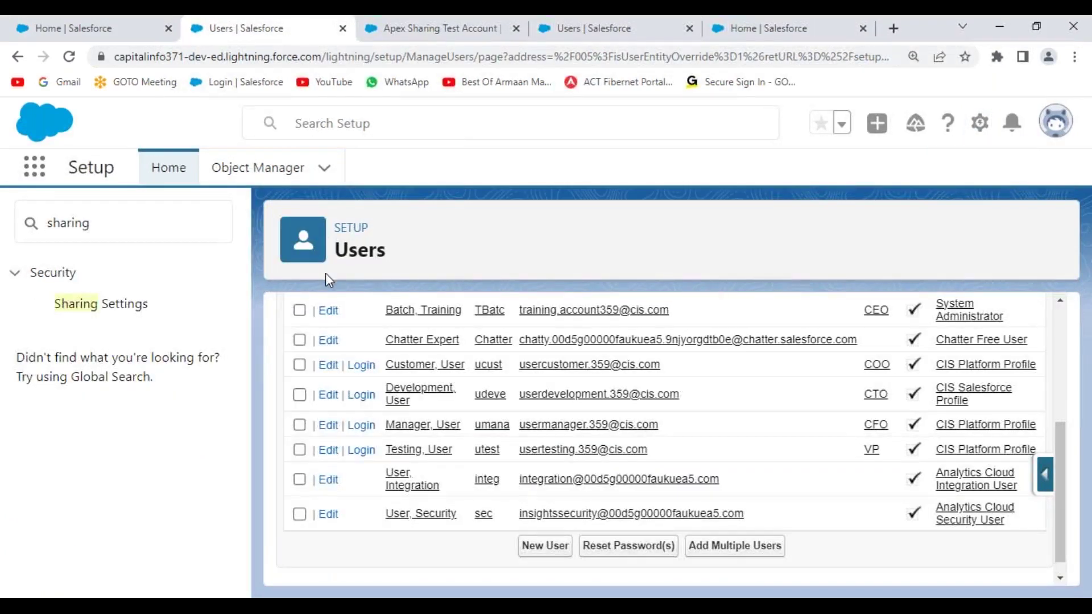
left_click(131, 40)
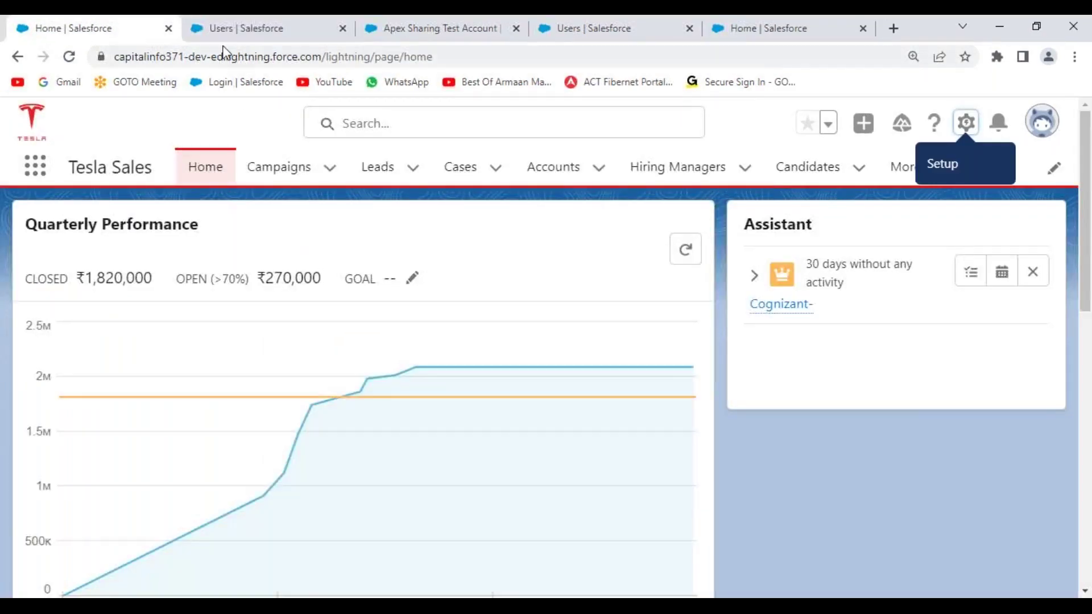
left_click(462, 30)
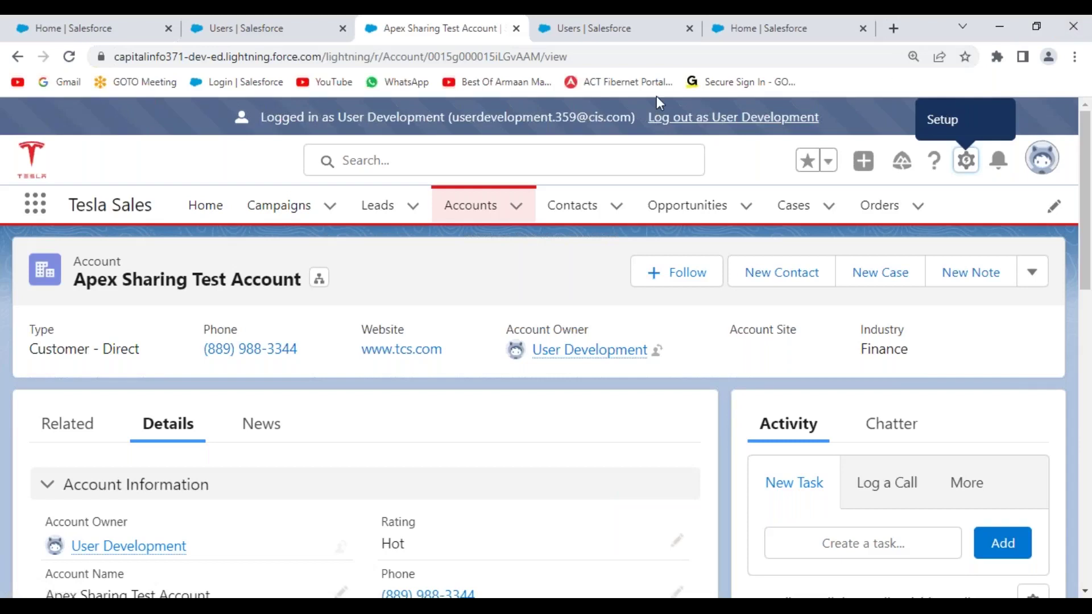
left_click(80, 36)
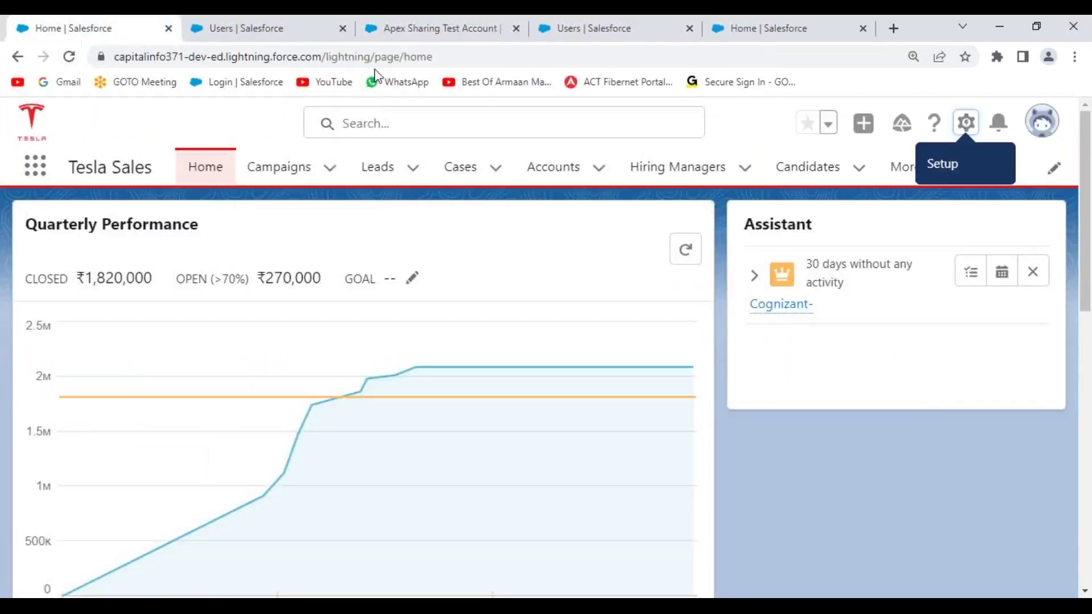
left_click(265, 35)
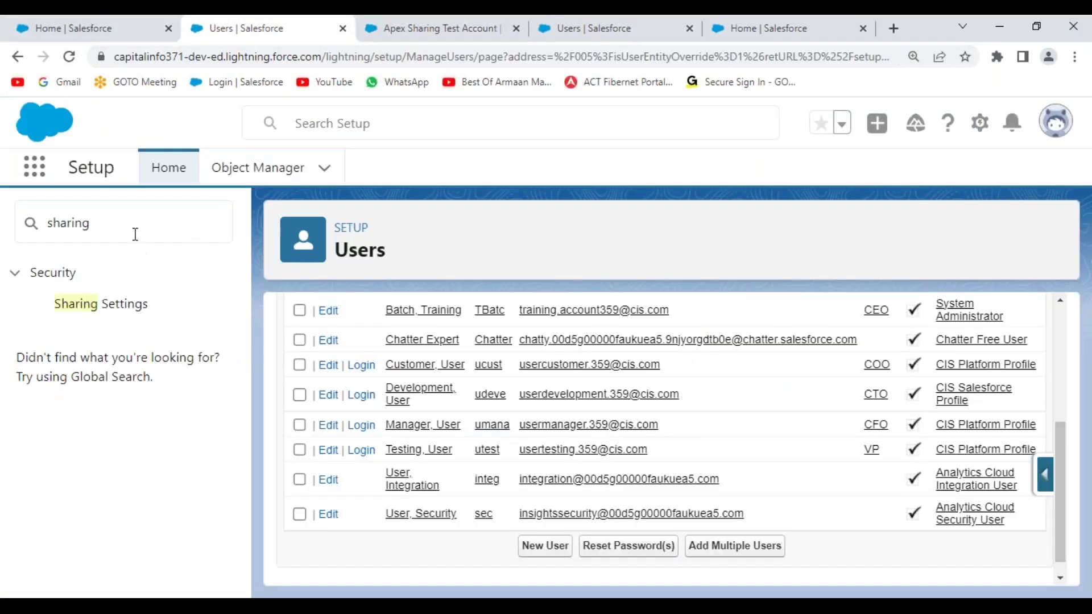
- Search Quick Find for 'sharing se' and open Sharing Settings
double_click(46, 233)
key("BackSpace")
type("sa")
key("BackSpace")
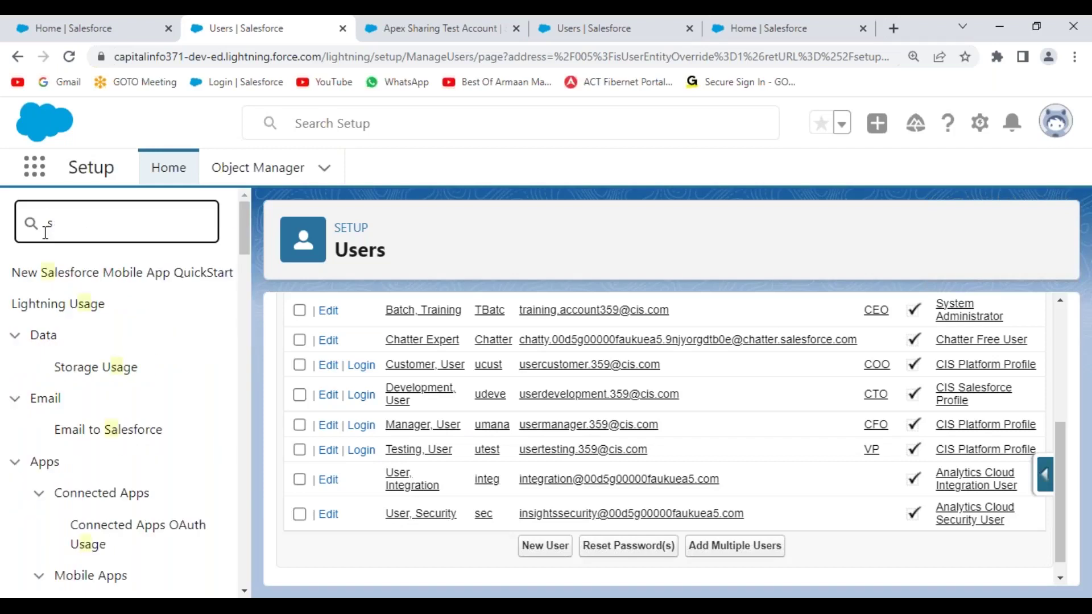
type("harig")
key("BackSpace")
type("ng se")
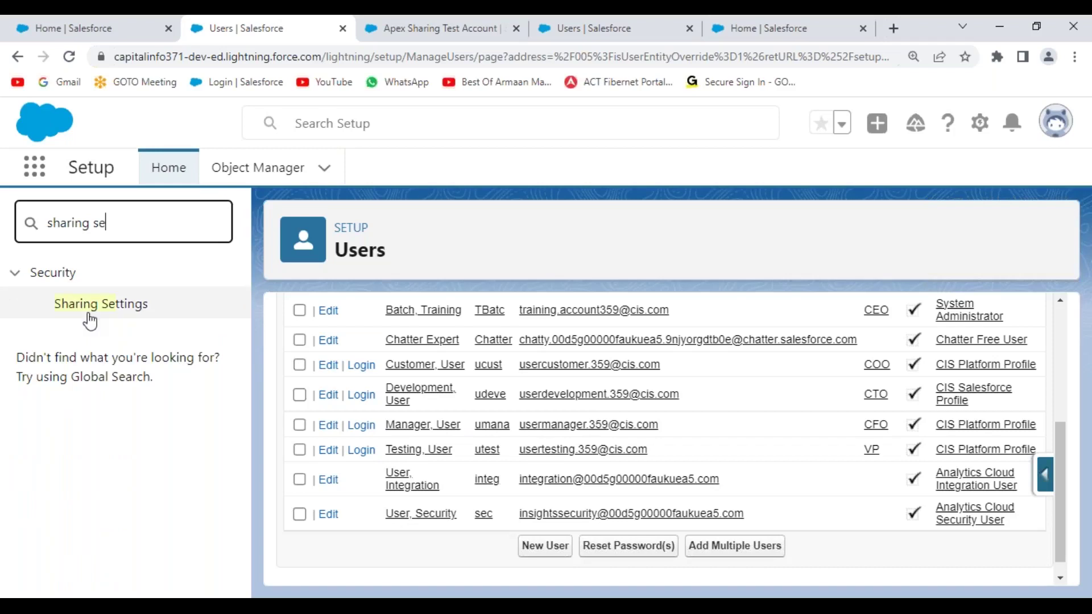
left_click(103, 308)
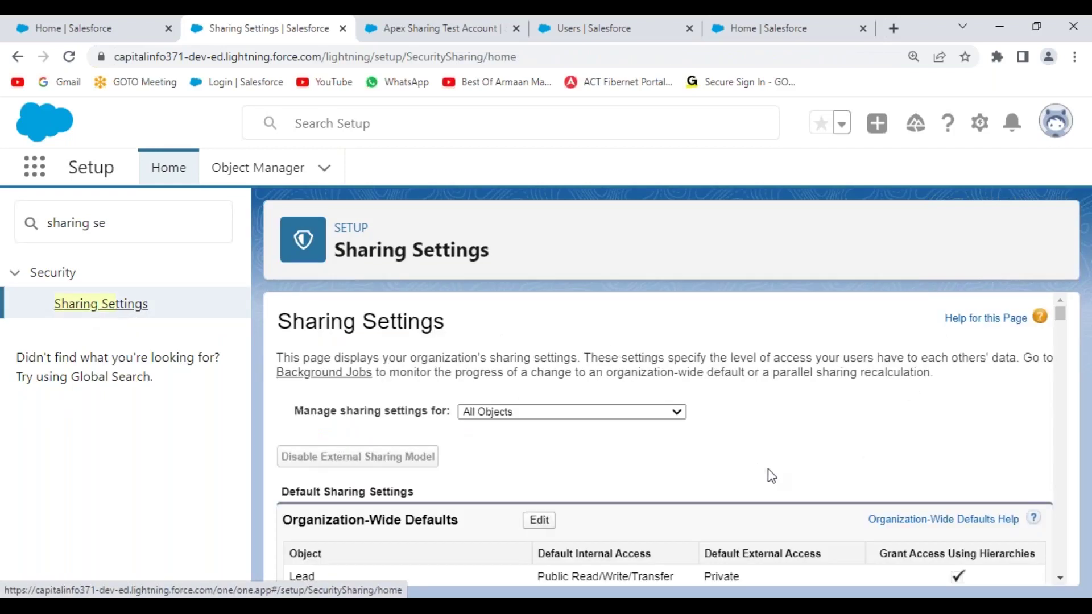
- Edit the organization-wide defaults, set Position's internal access to Private, and save
scroll(728, 478, "down", 3)
left_click(547, 367)
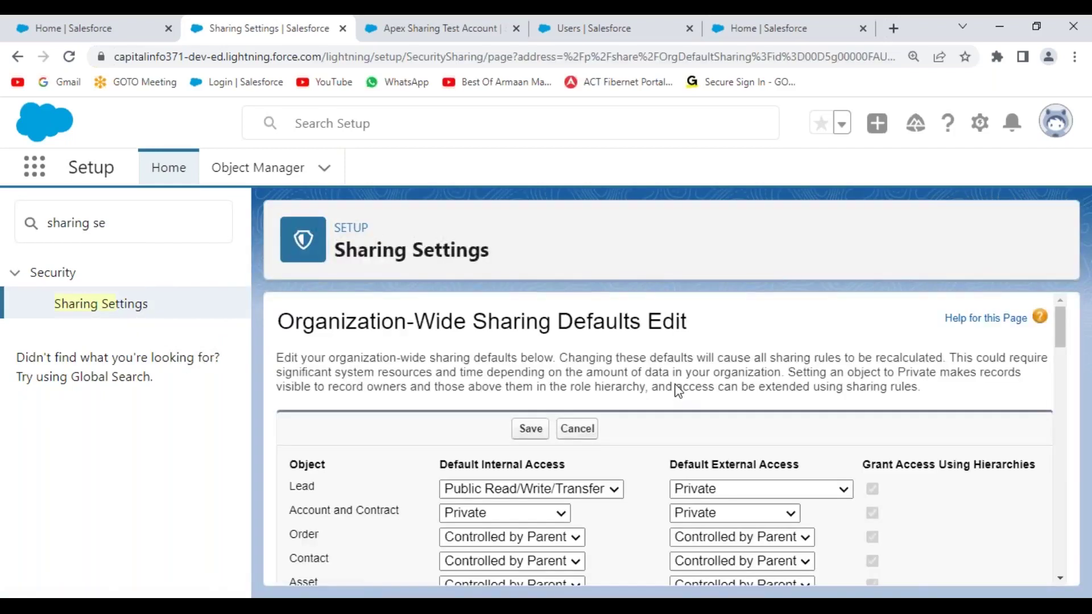
scroll(694, 446, "down", 20)
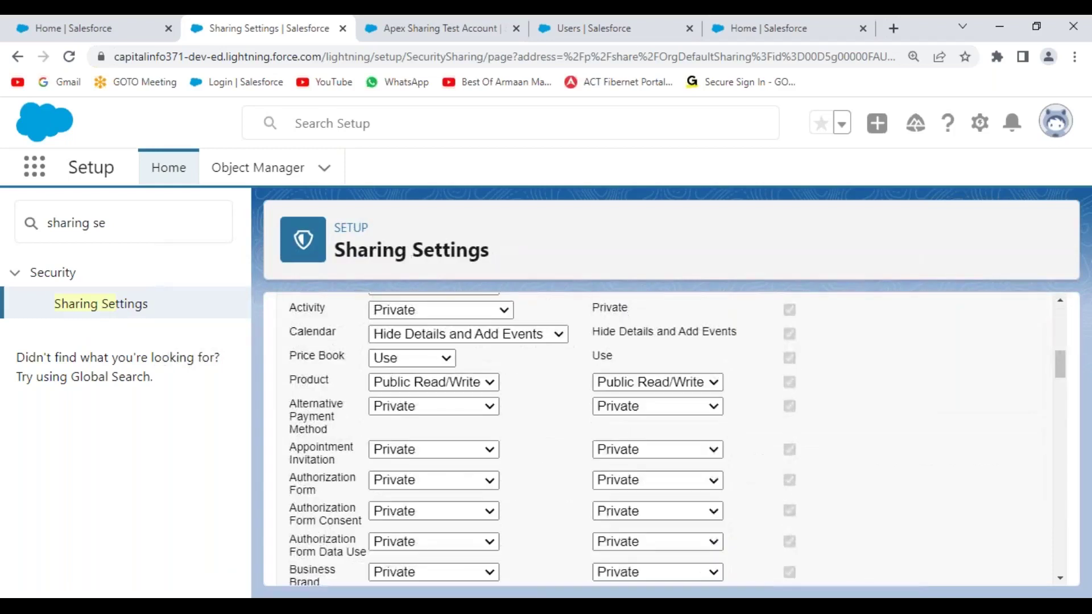
scroll(660, 444, "down", 20)
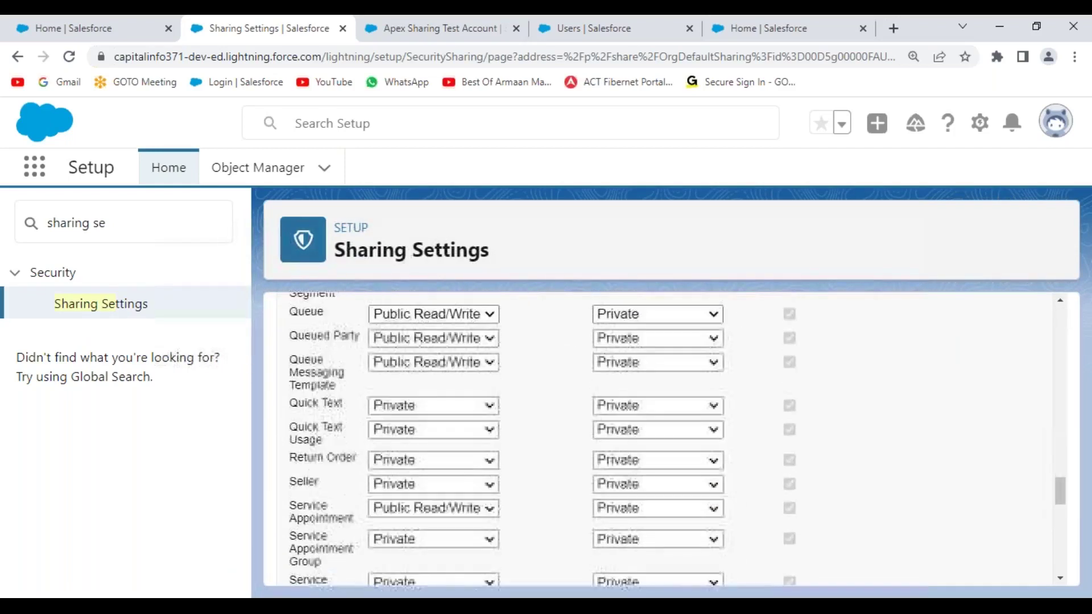
scroll(570, 439, "up", 3)
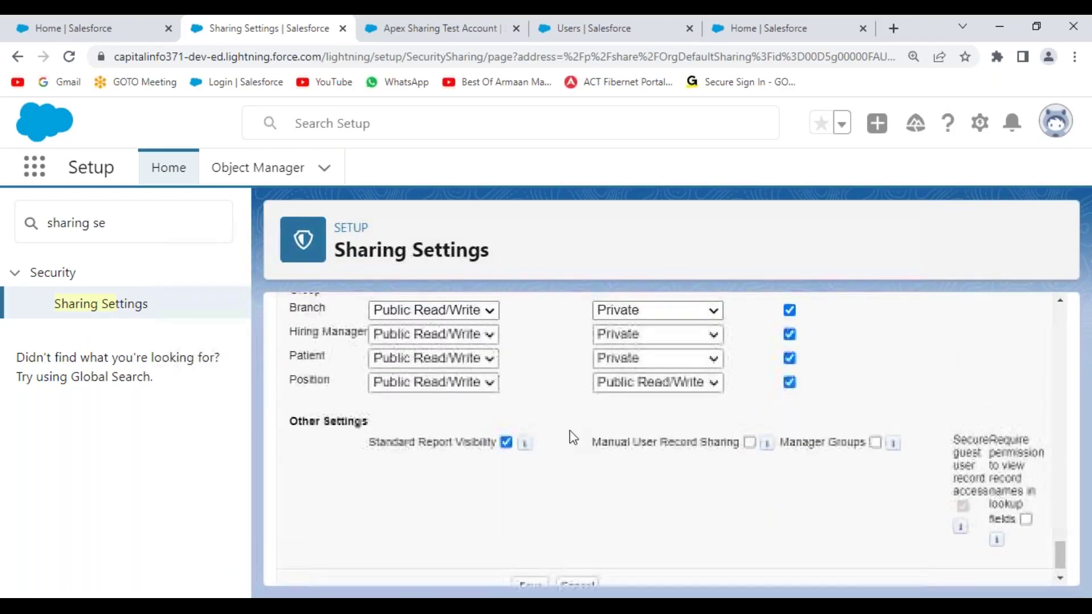
scroll(565, 442, "down", 1)
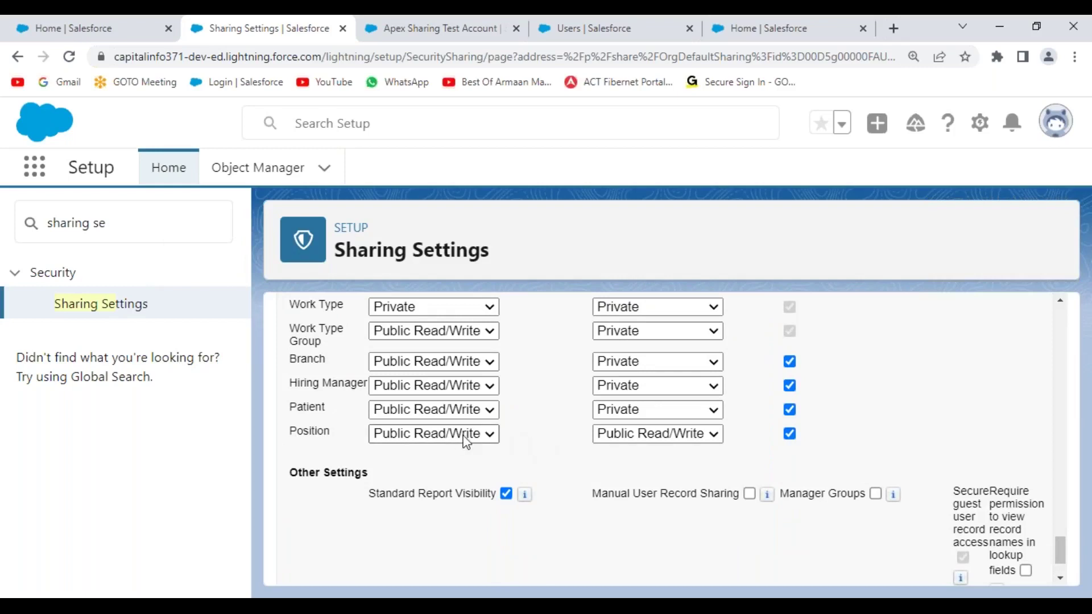
left_click(488, 439)
left_click(439, 452)
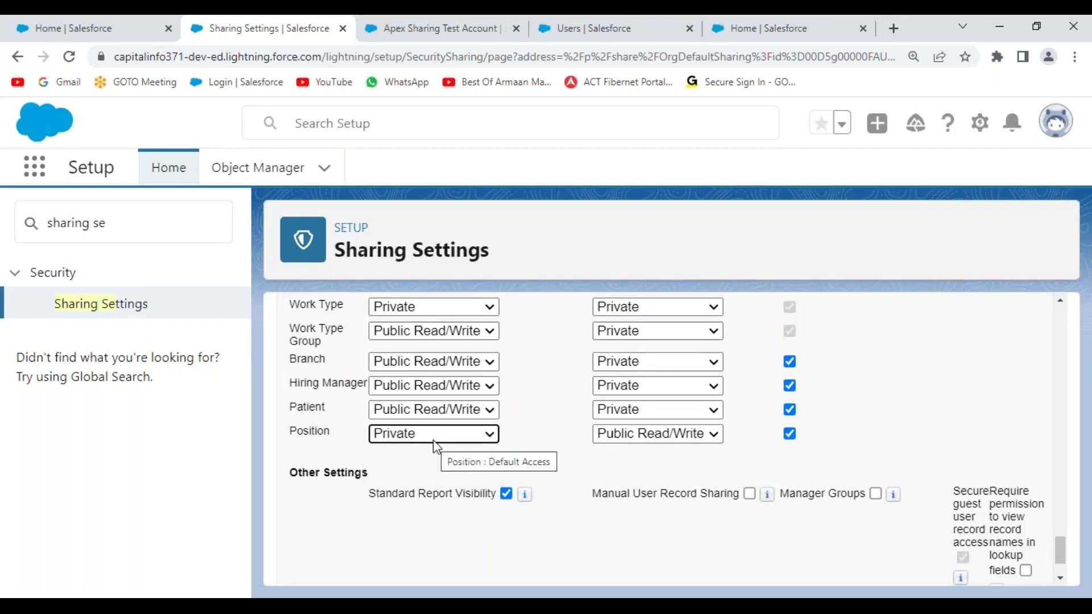
scroll(968, 424, "down", 2)
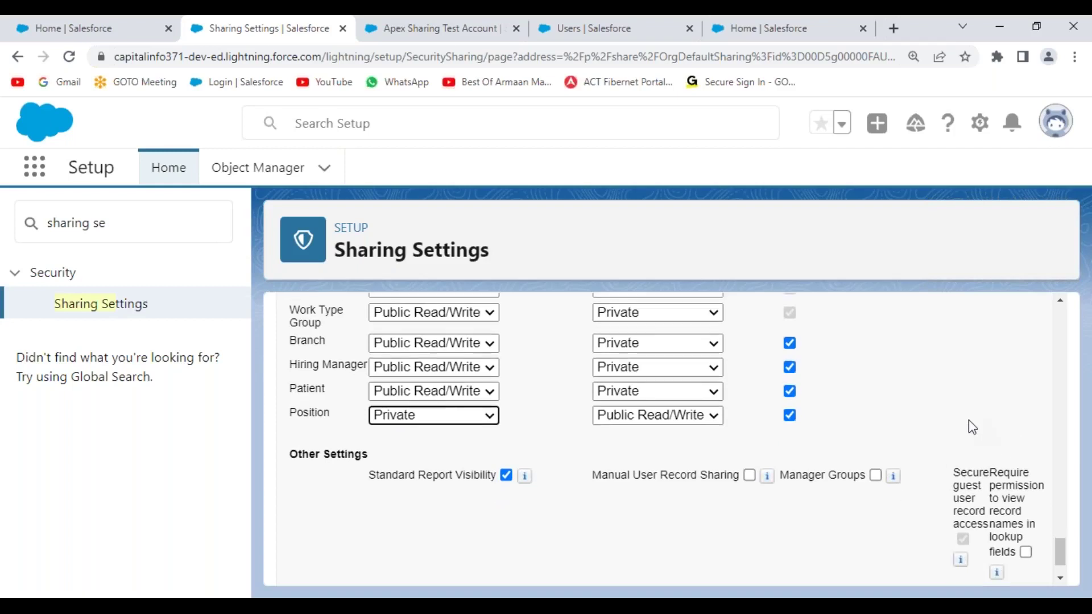
left_click(534, 562)
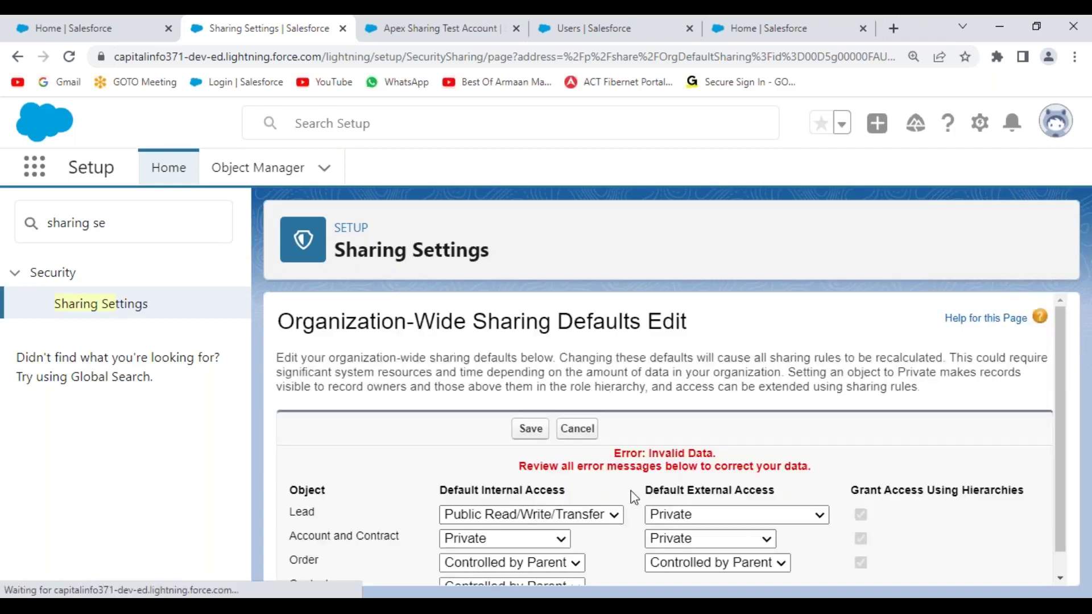
- Set Position's default external access to Private and save again
scroll(736, 463, "down", 15)
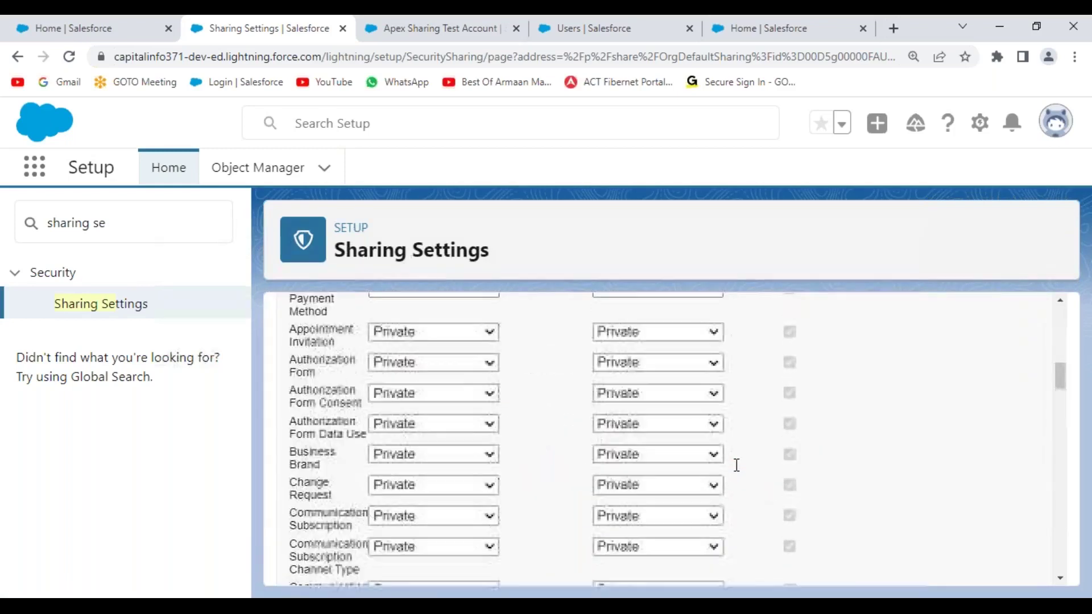
scroll(736, 465, "down", 20)
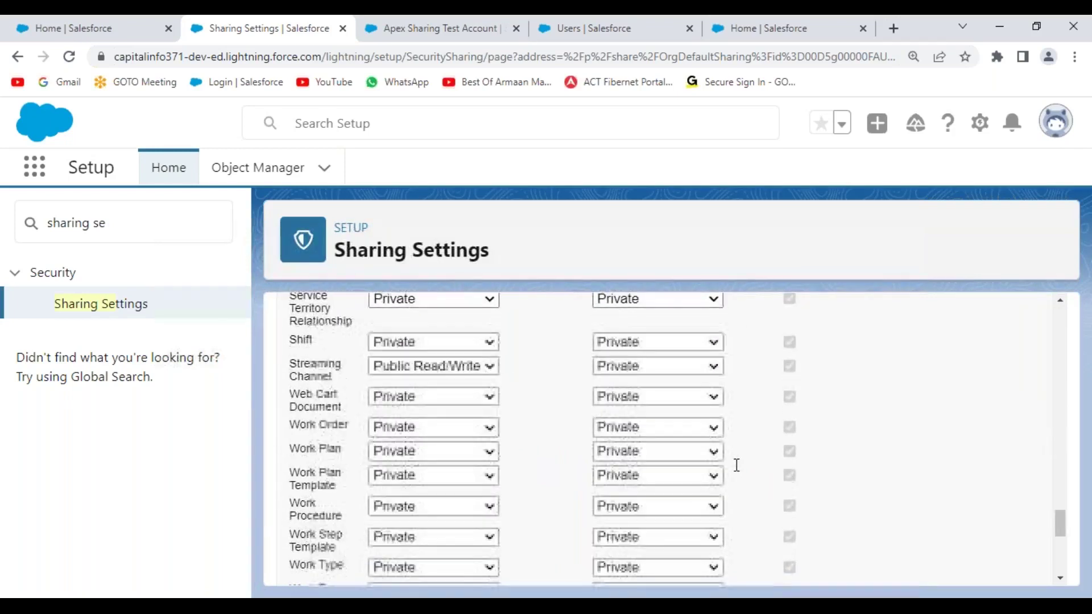
left_click(691, 318)
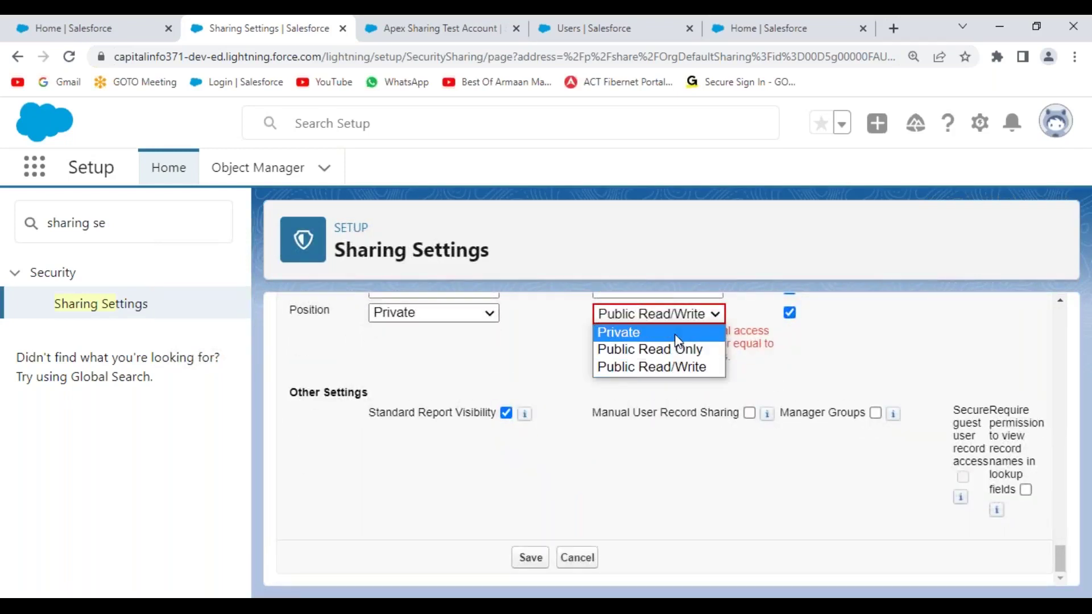
left_click(676, 333)
left_click(534, 559)
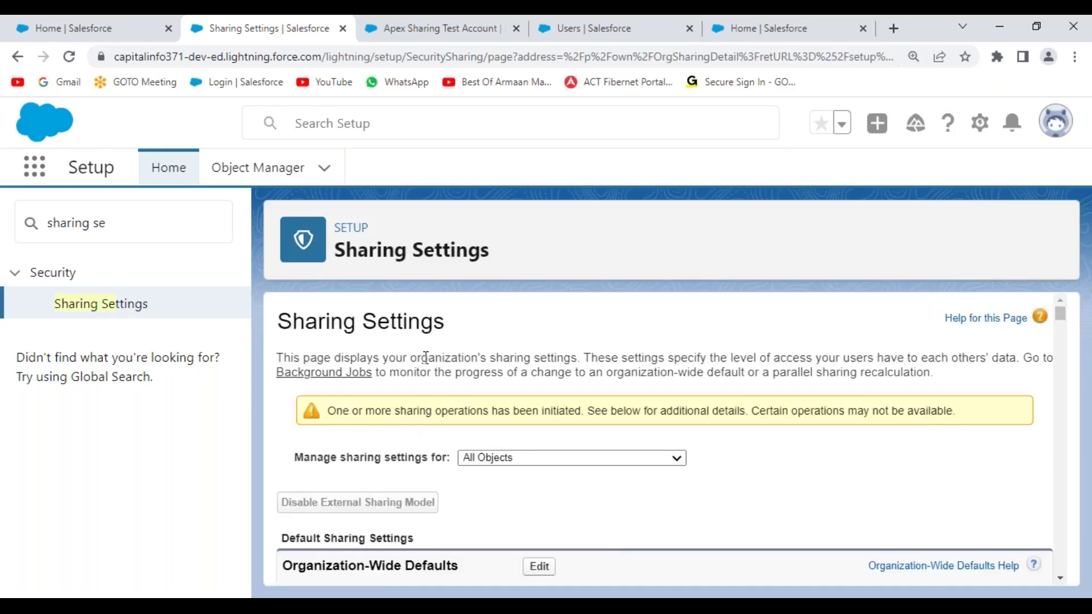
- Reload Sharing Settings to confirm Position shows Private, then launch the Developer Console
left_click(66, 59)
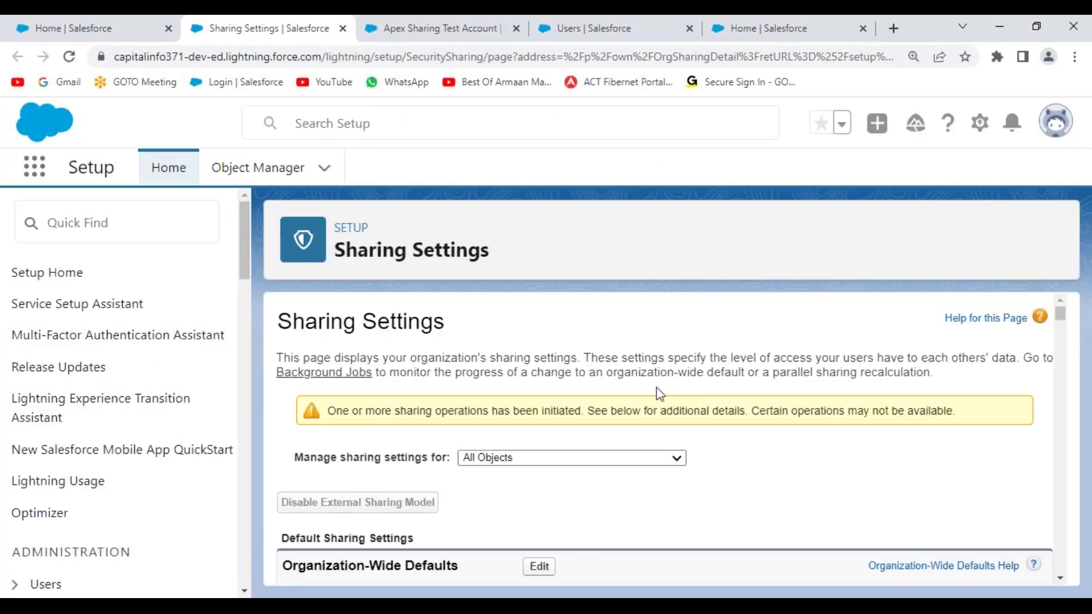
left_click(70, 58)
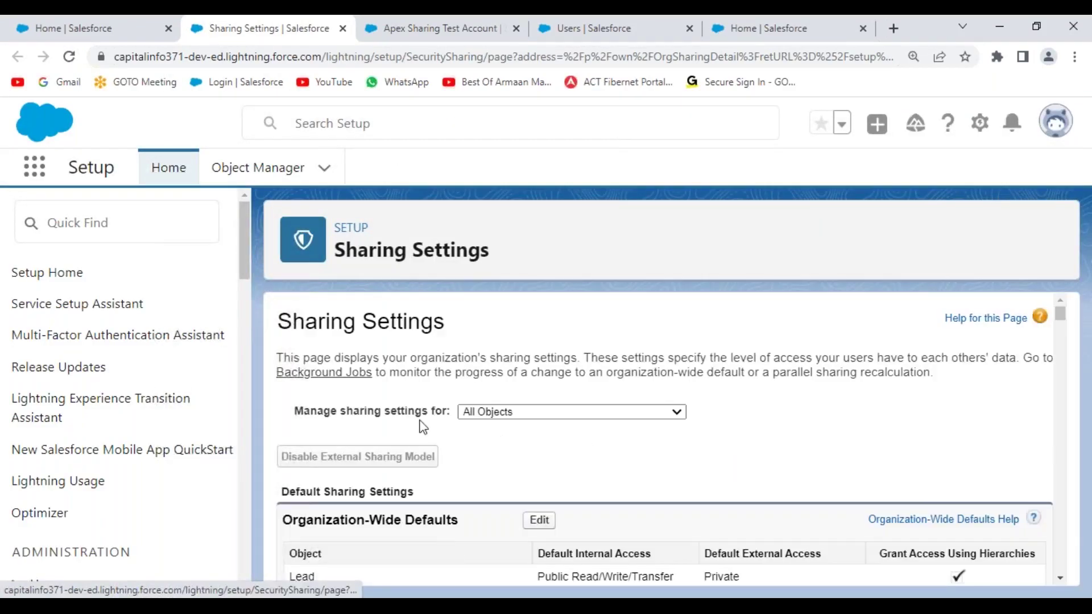
left_click_drag(1062, 316, 1047, 378)
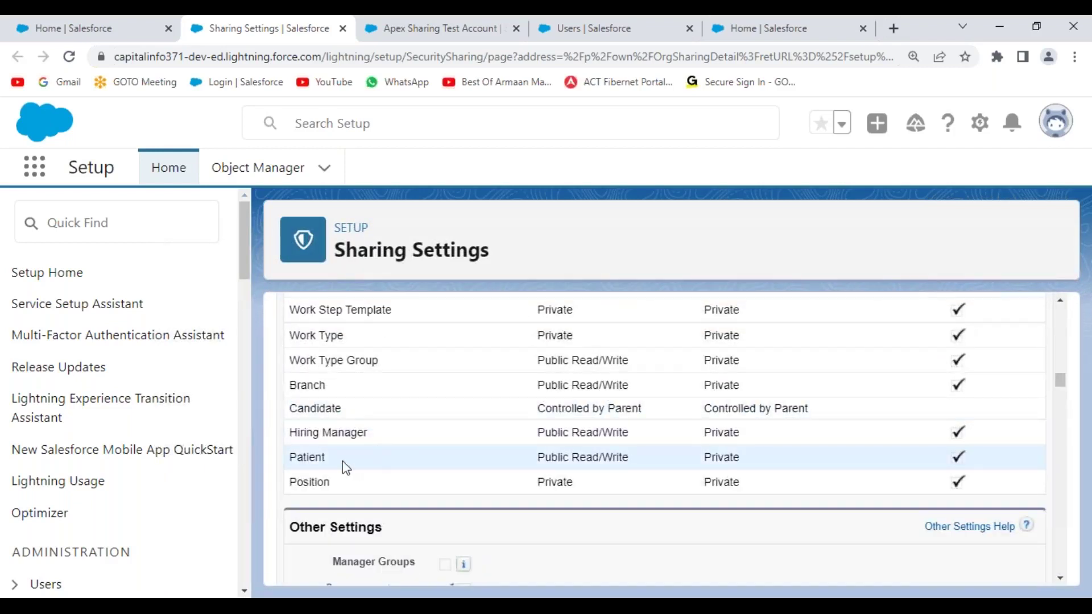
left_click_drag(290, 481, 578, 485)
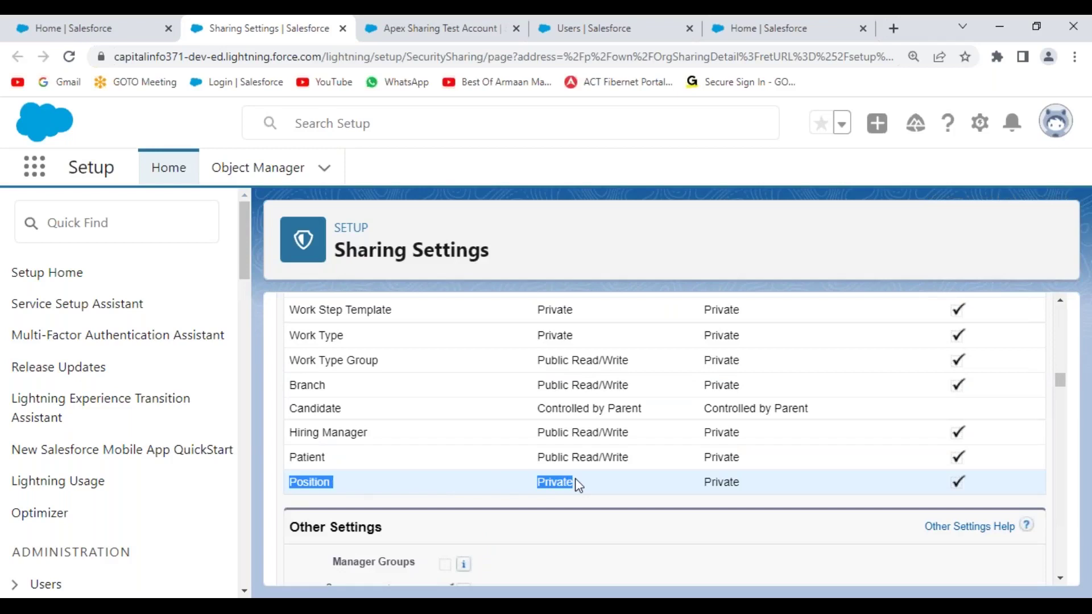
left_click(981, 128)
left_click(916, 270)
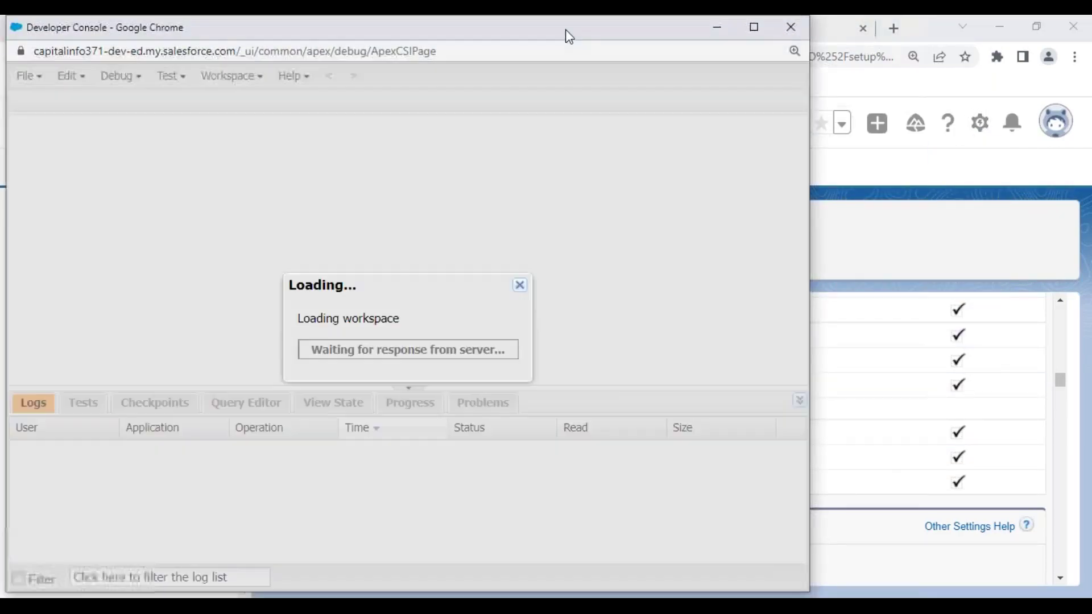
- In Developer Console's Open dialog, filter Objects by 'pos' to find Position__Share, then return to Notepad++
double_click(568, 34)
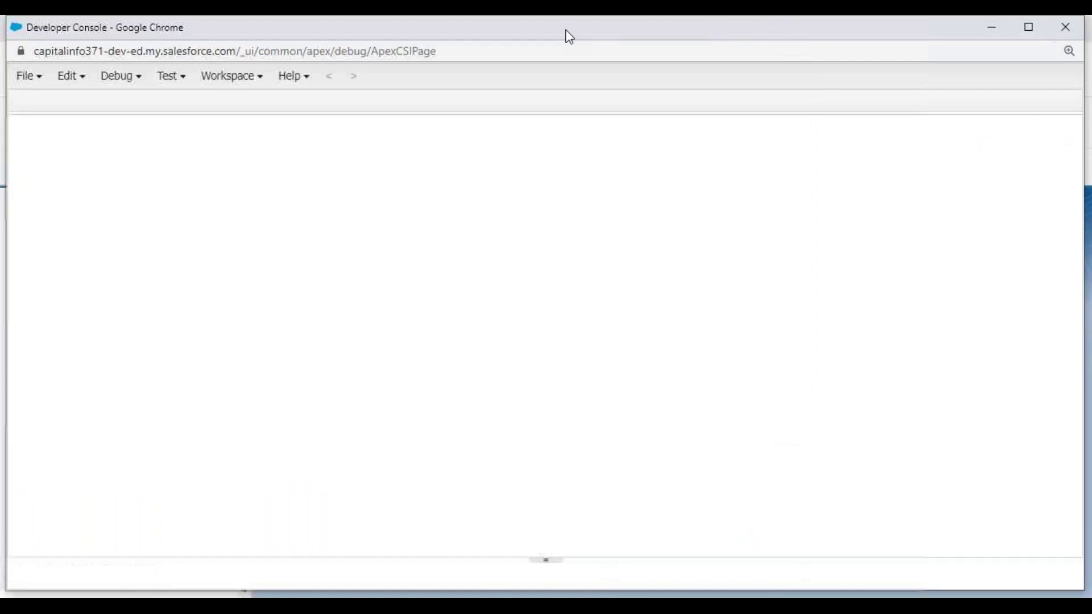
left_click(28, 77)
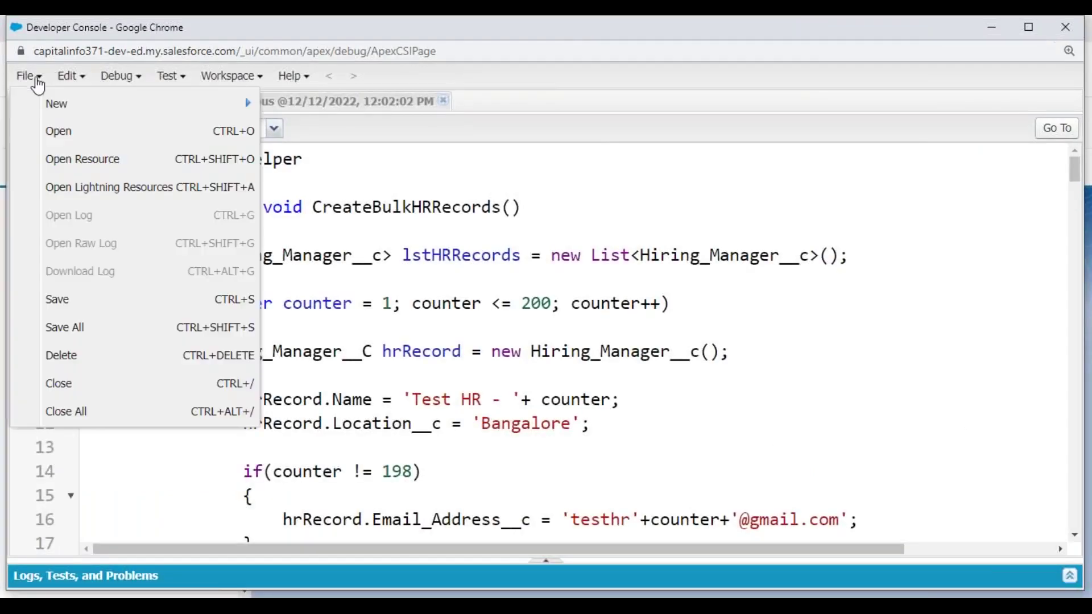
left_click(77, 139)
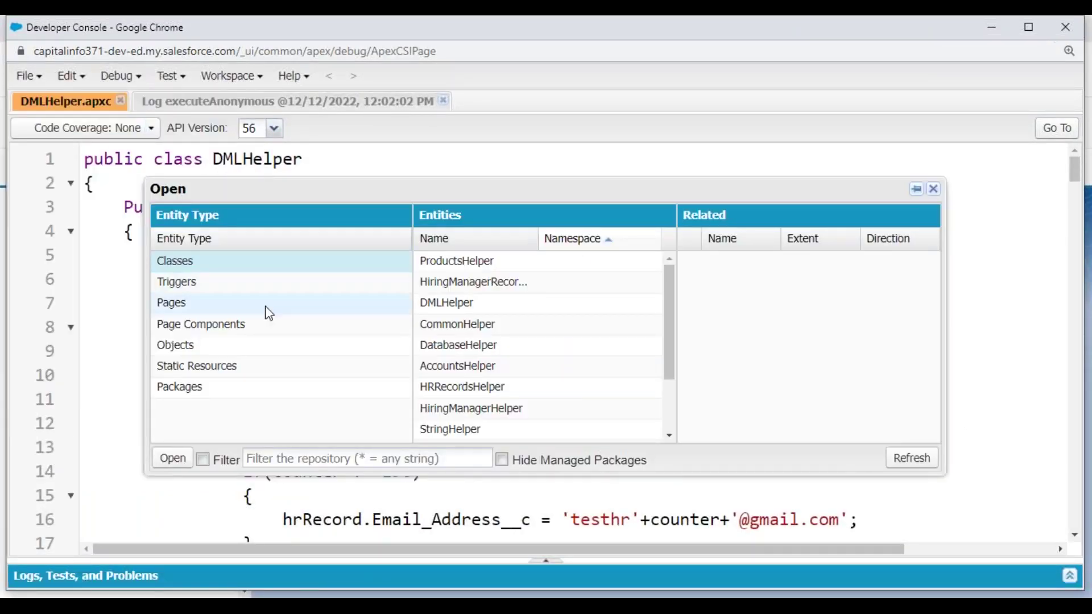
left_click(196, 346)
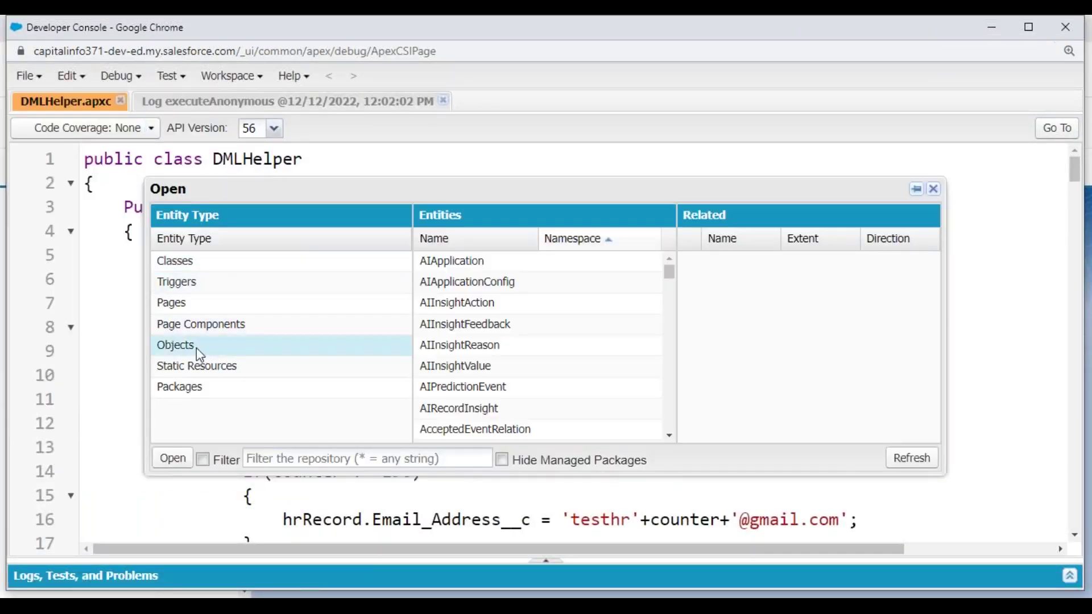
left_click(384, 455)
type("positi")
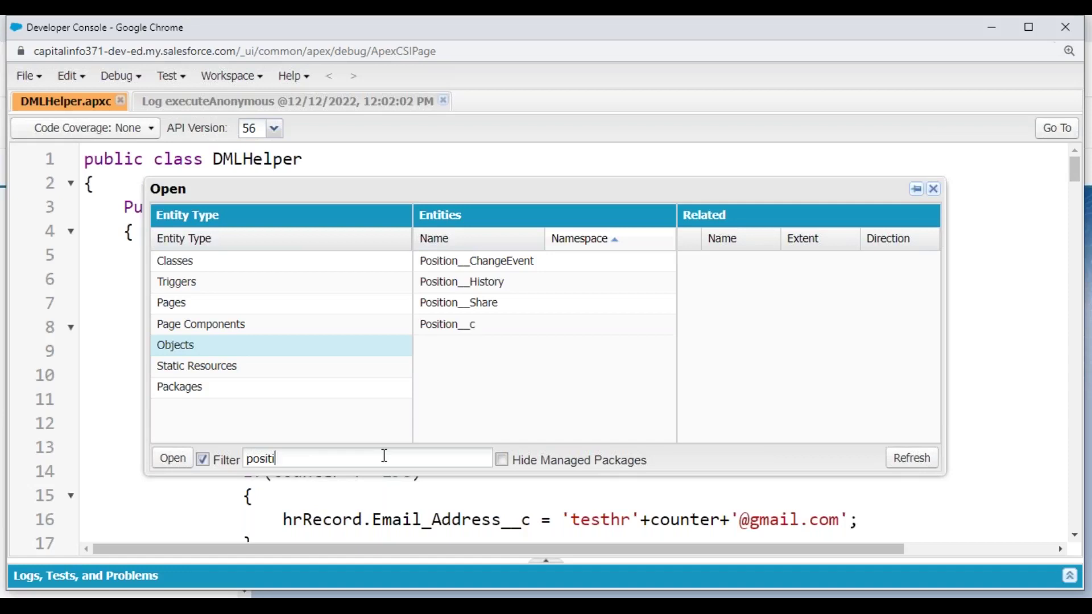
left_click(516, 311)
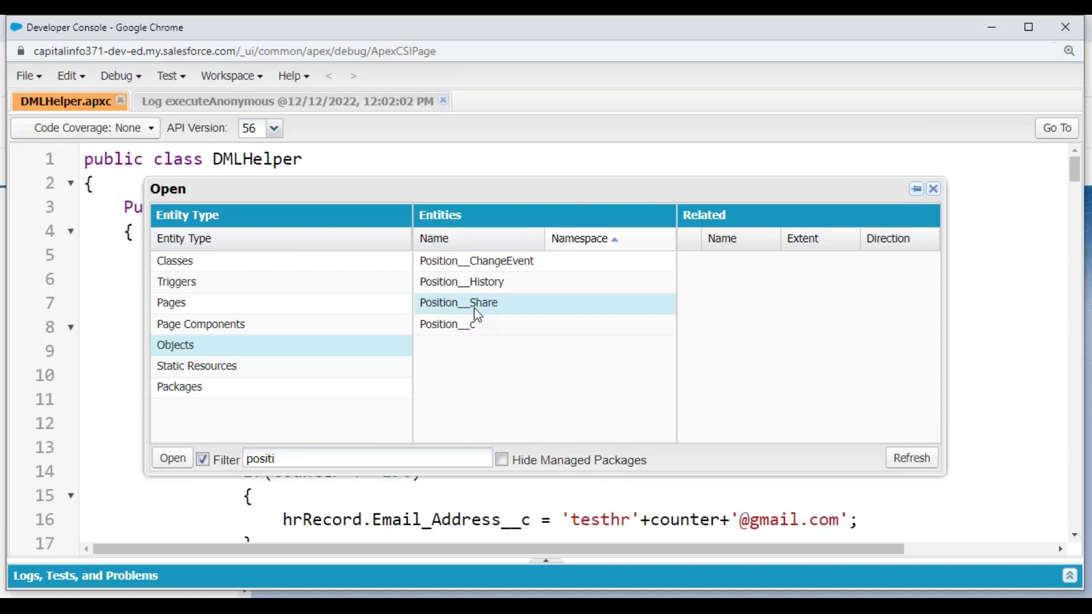
left_click(933, 189)
key("alt+Tab")
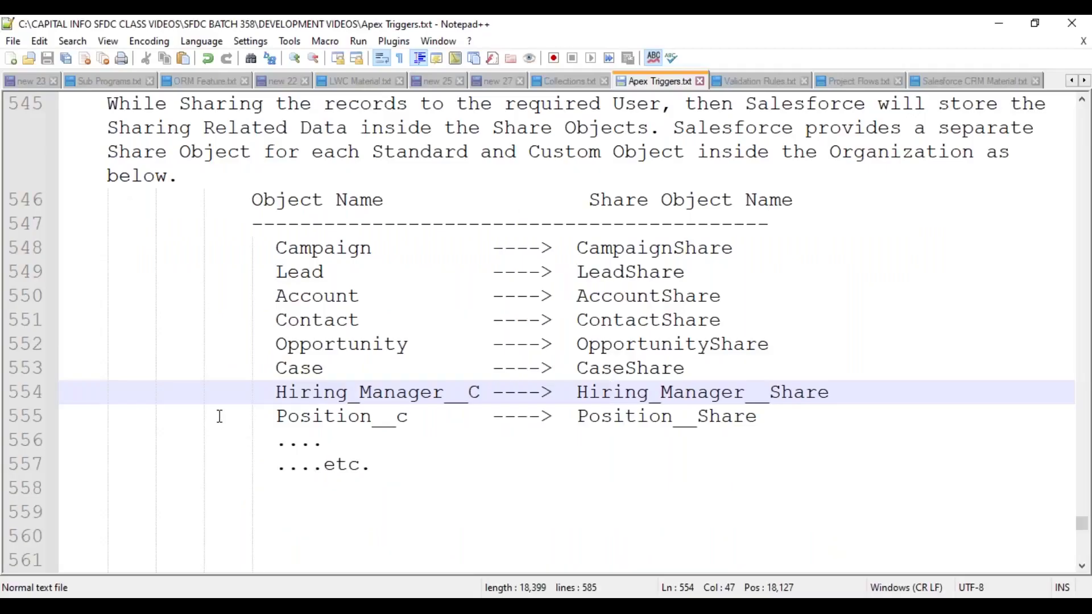
- On line 559, type the note that Share Objects are enabled when owd is "Private / Public Read Only"
left_click(106, 514)
type("No")
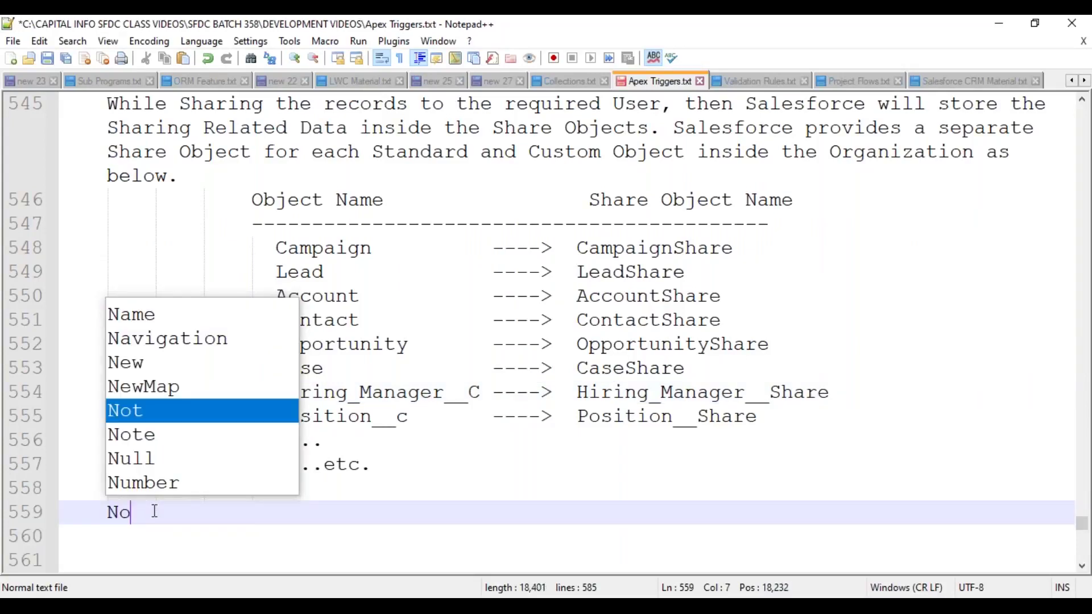
type("te: Shari")
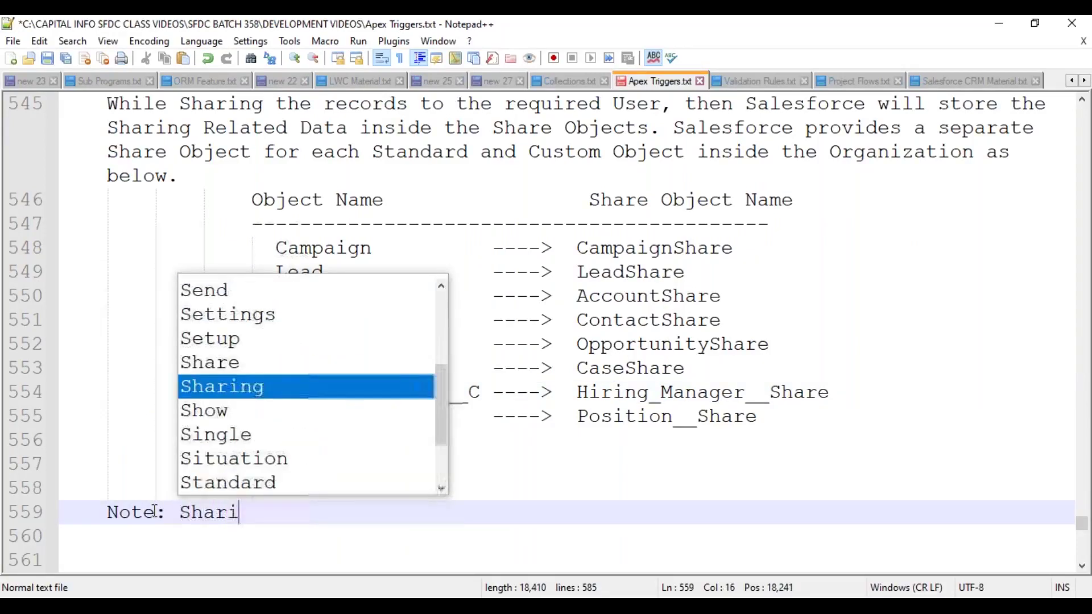
key("BackSpace")
type("e Object")
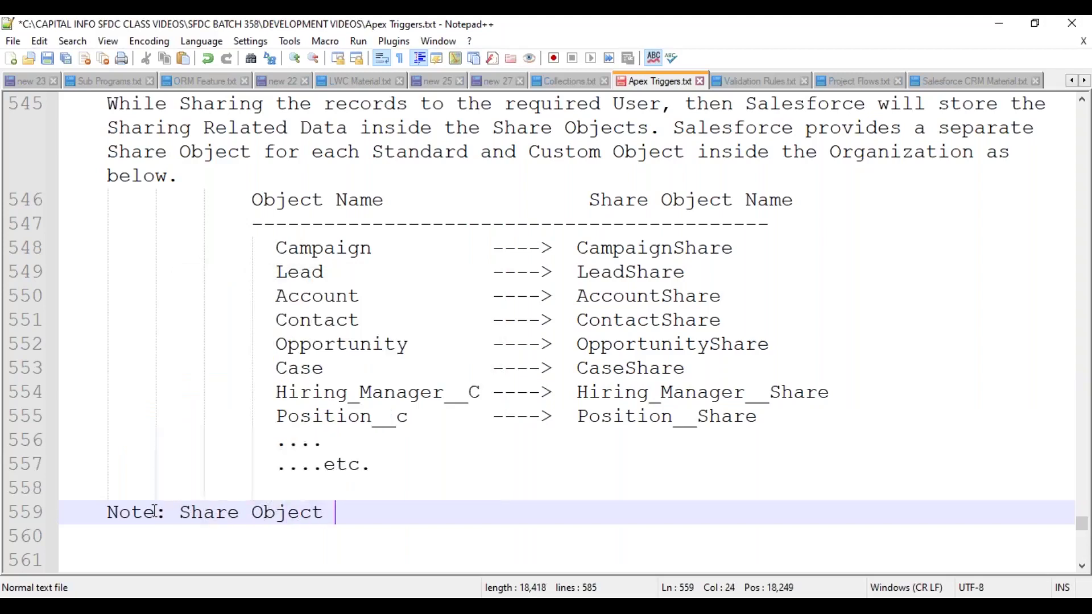
key("BackSpace")
type("s wi")
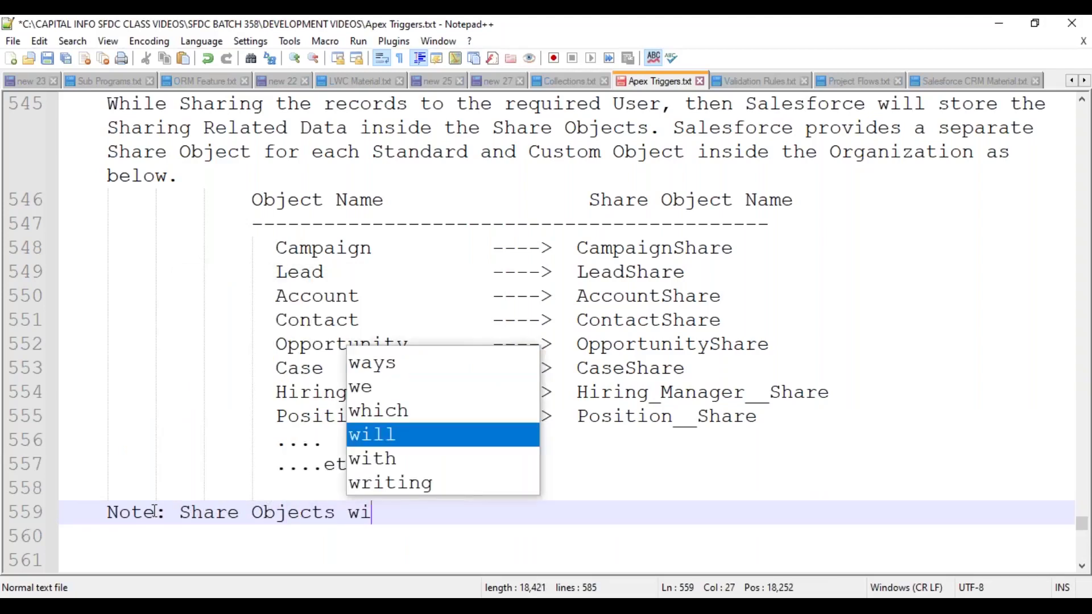
type("ll be enable")
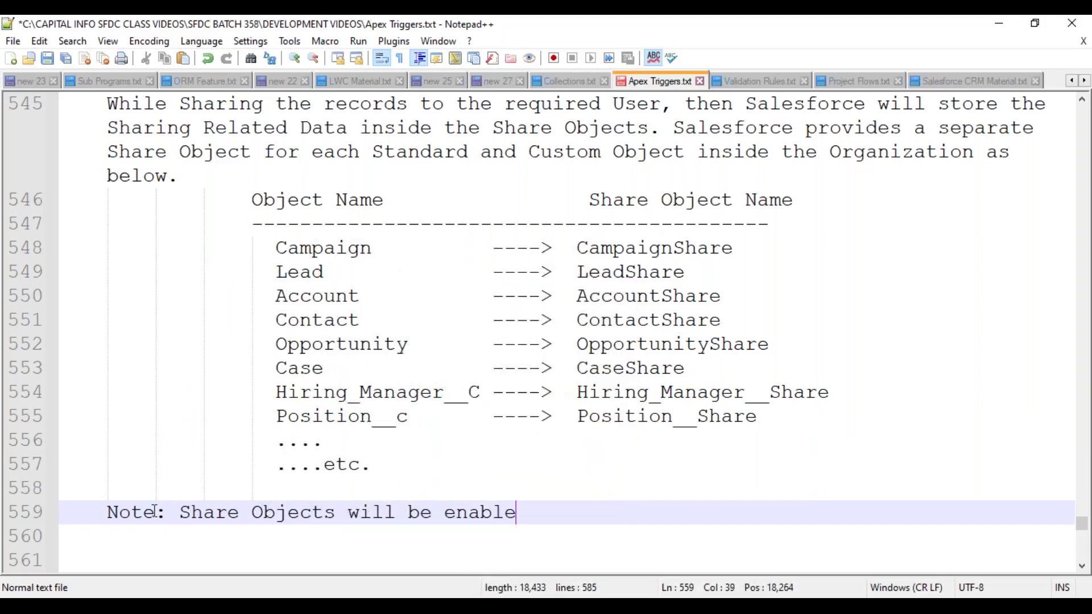
type("d / access")
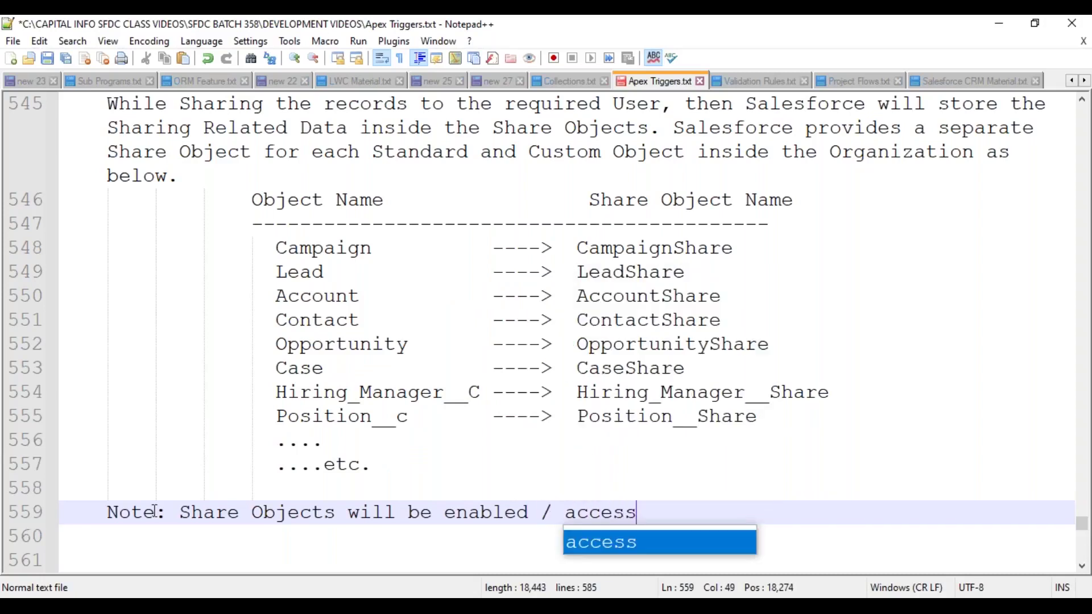
type("ible, ")
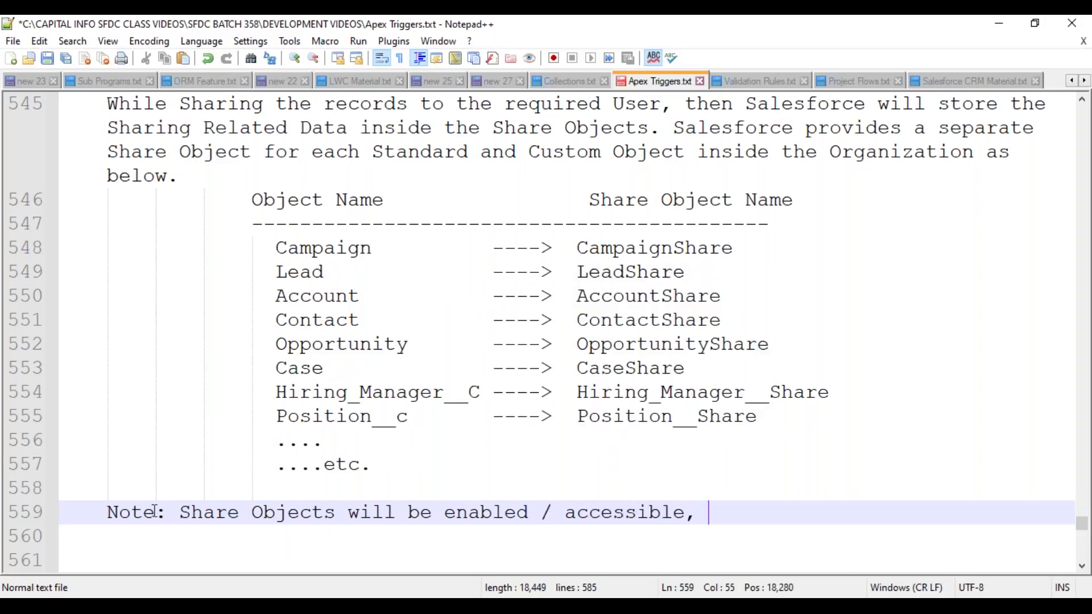
type("when the objects")
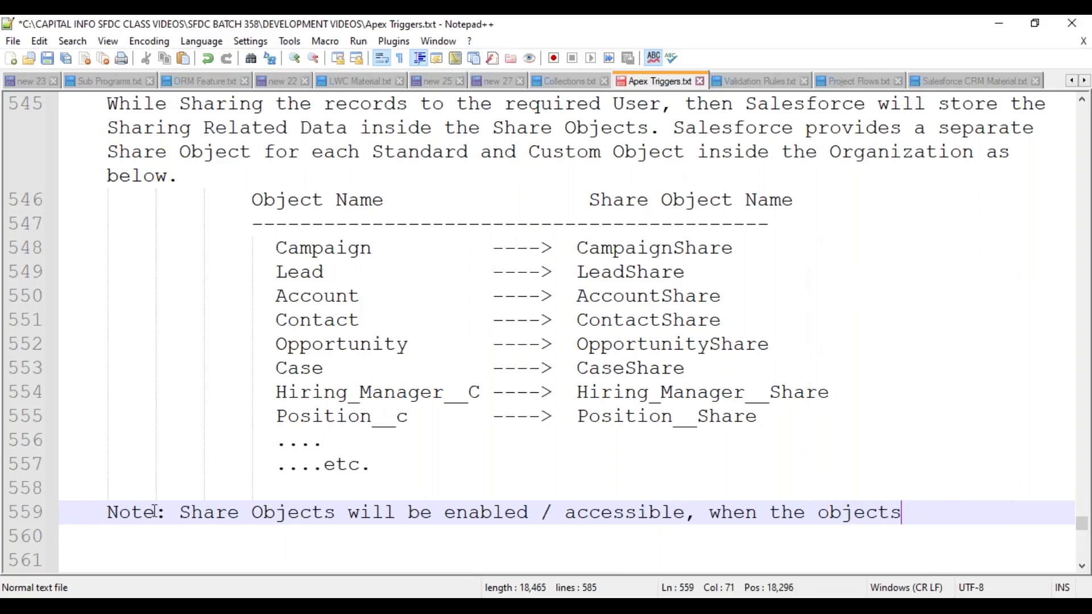
key("BackSpace")
type("'s owd is ")
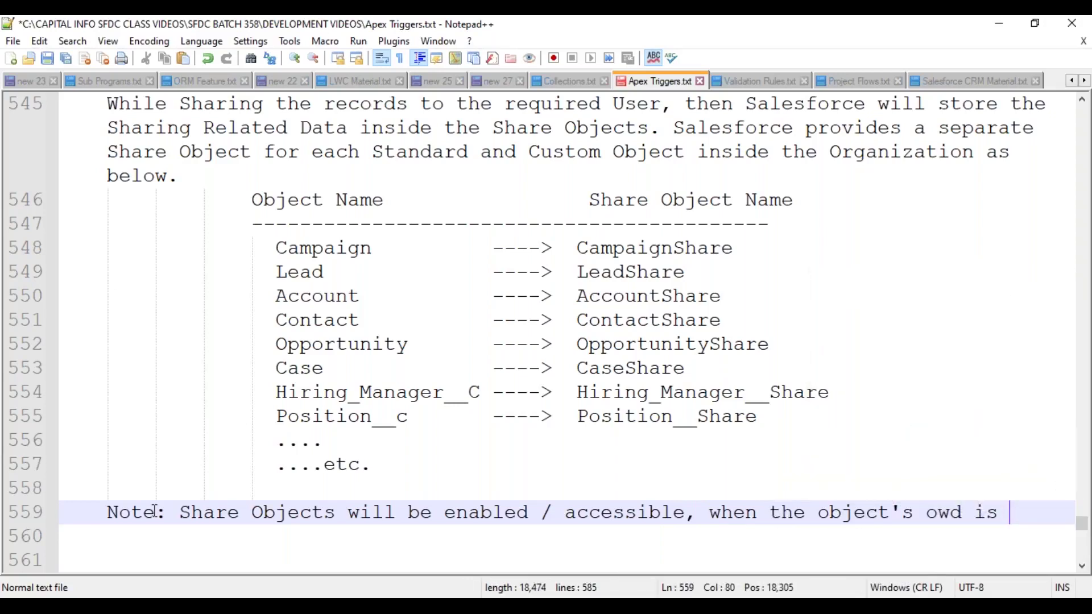
type("either \"Pri")
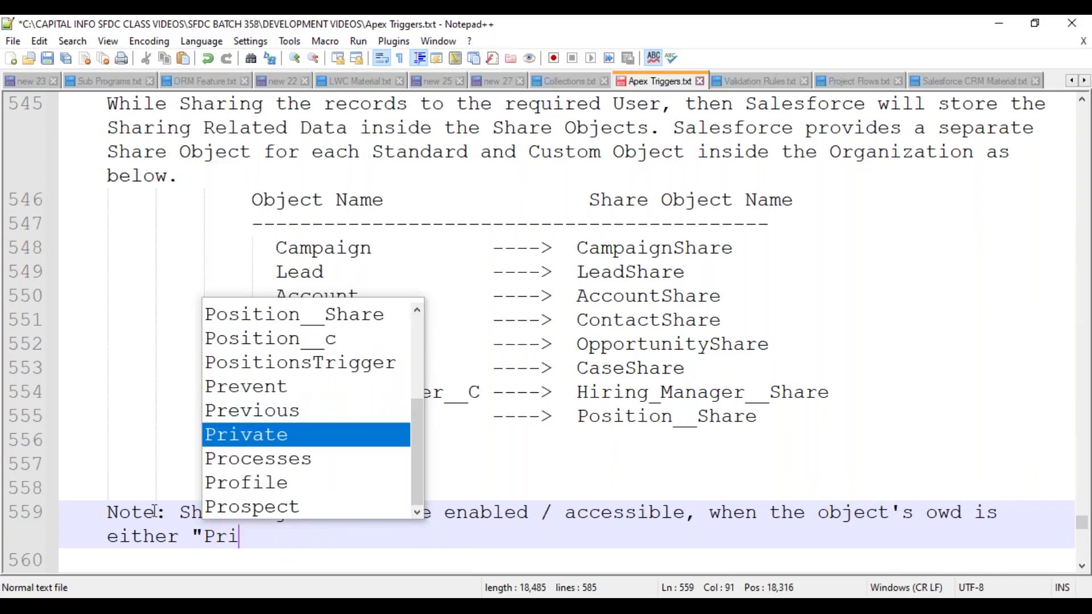
type("vate / Pu")
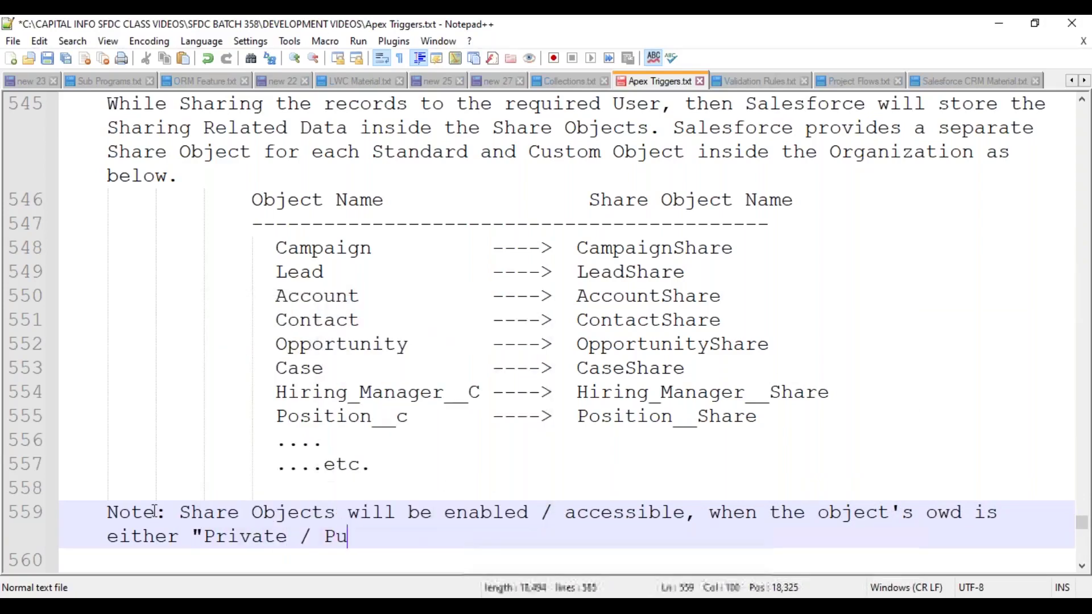
type("blic Rea")
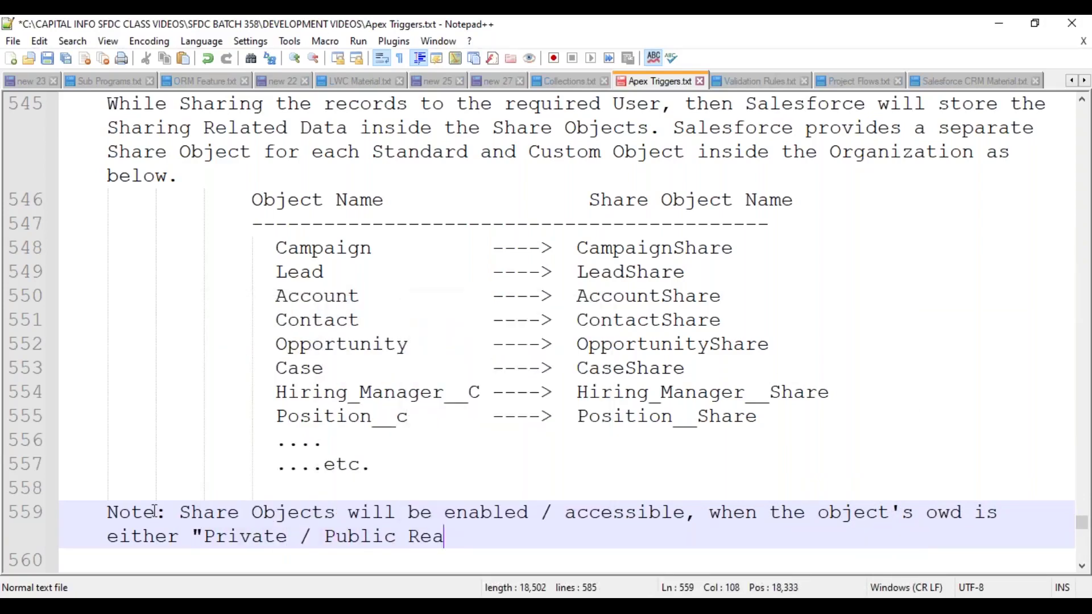
type("d Only\".")
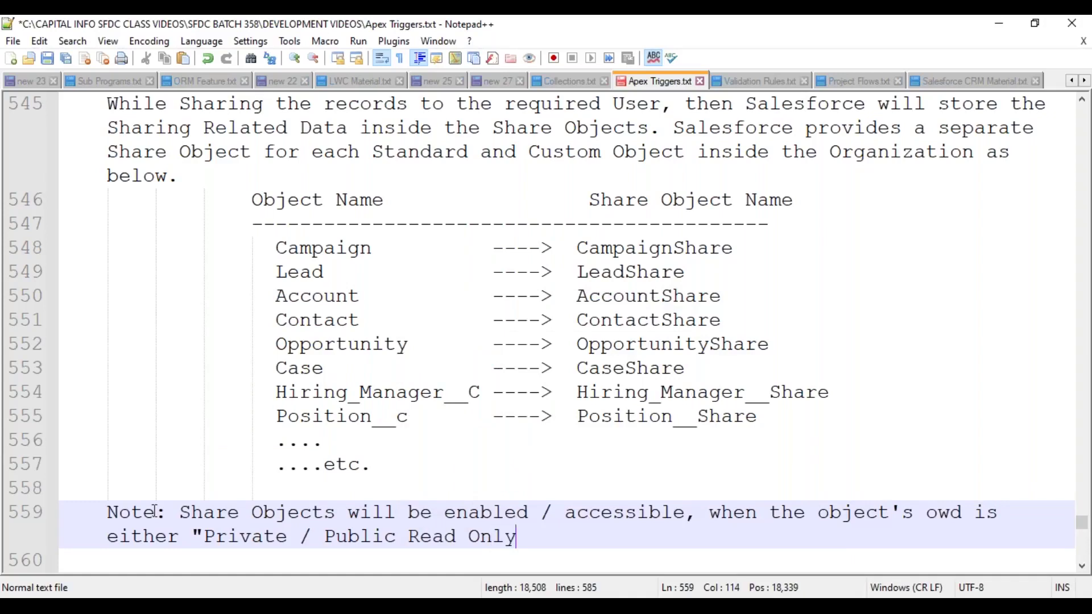
- Wrap the note after 'is' onto an indented line and begin a second note 'Share Objects will not be ava'
key("Up")
key("End")
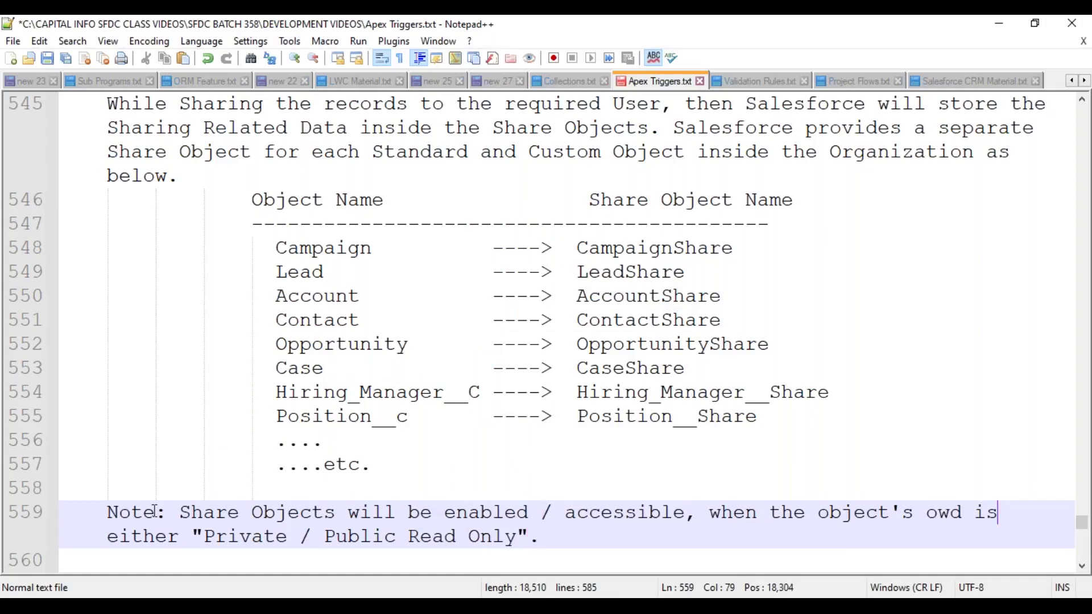
key("Return")
key("Tab")
key("Tab")
key("BackSpace")
key("End")
key("Return")
key("Return")
key("BackSpace")
key("BackSpace")
key("BackSpace")
type("Note: Share Objects will no")
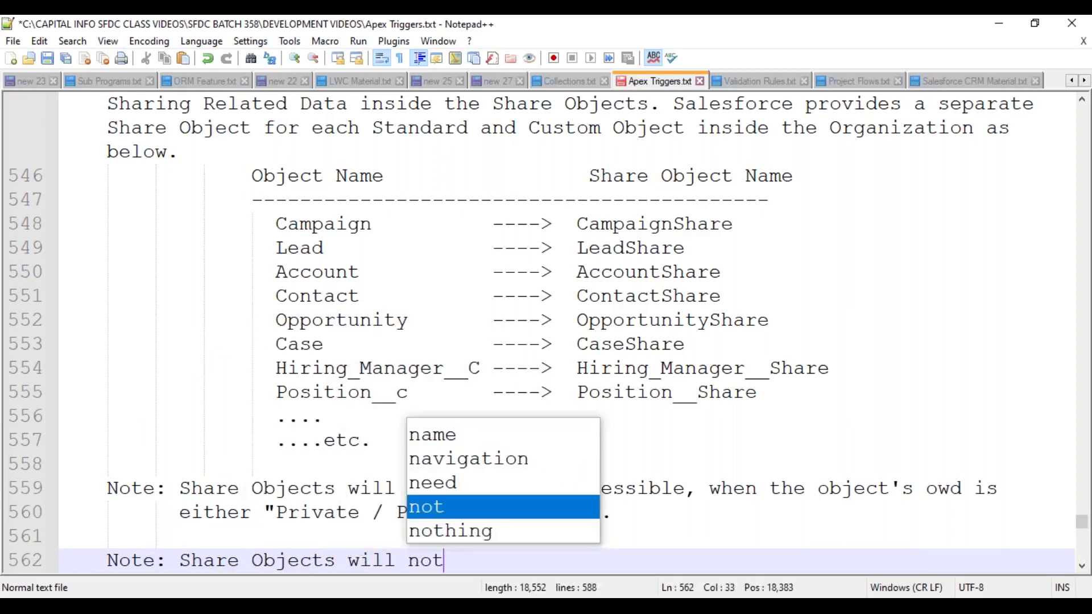
type("t be ava")
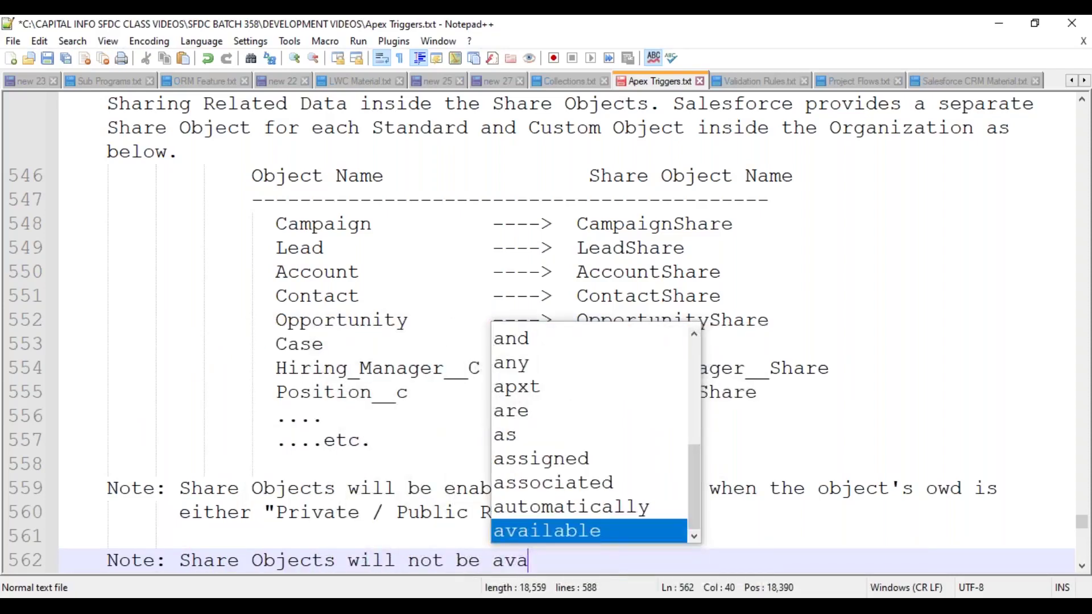
- Finish the second note: not available for Child Objects associated with "Master-Detail" association
key("Return")
type("for ")
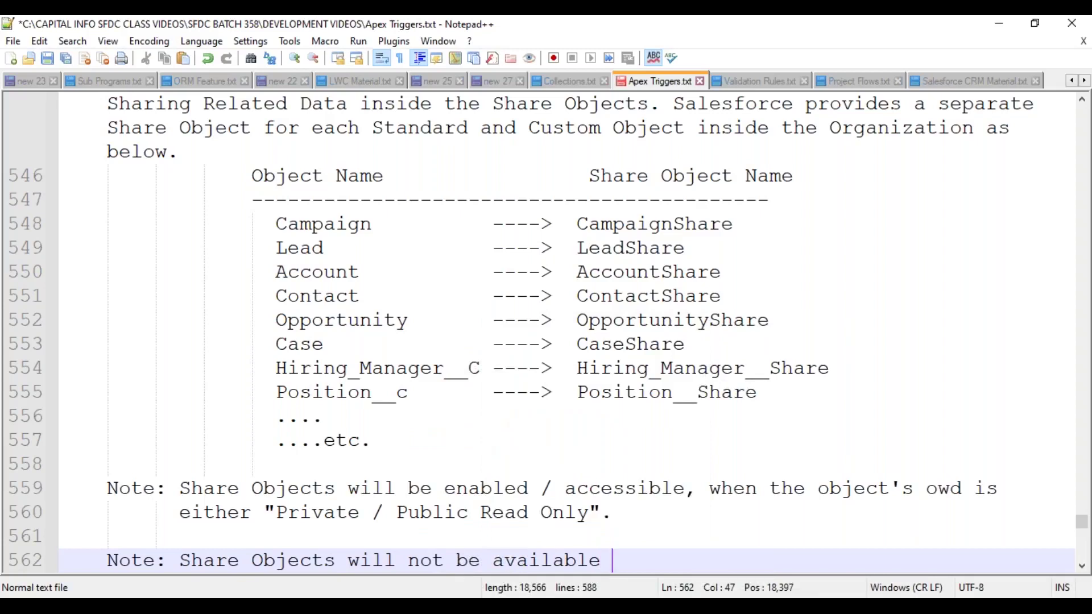
type("the Shild")
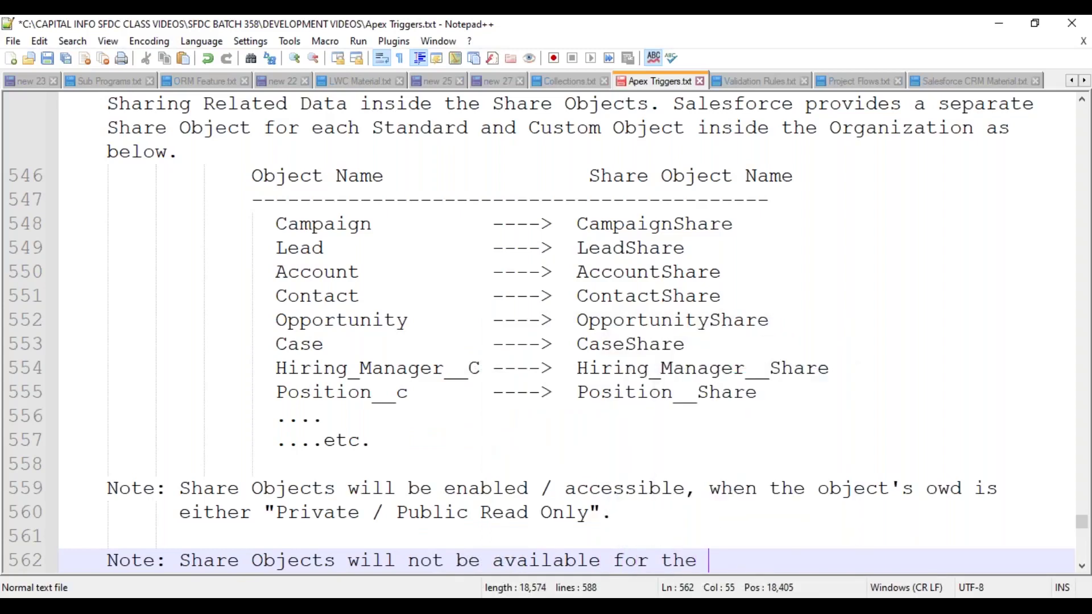
key("BackSpace")
key("BackSpace")
key("BackSpace")
key("BackSpace")
key("BackSpace")
key("BackSpace")
type("Child Object's")
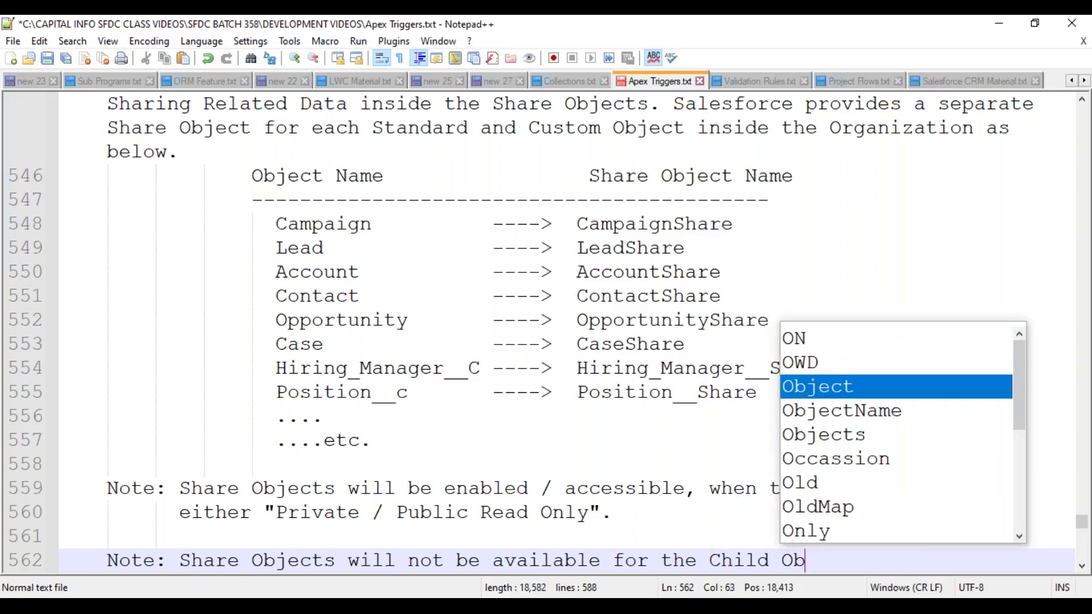
type(" w")
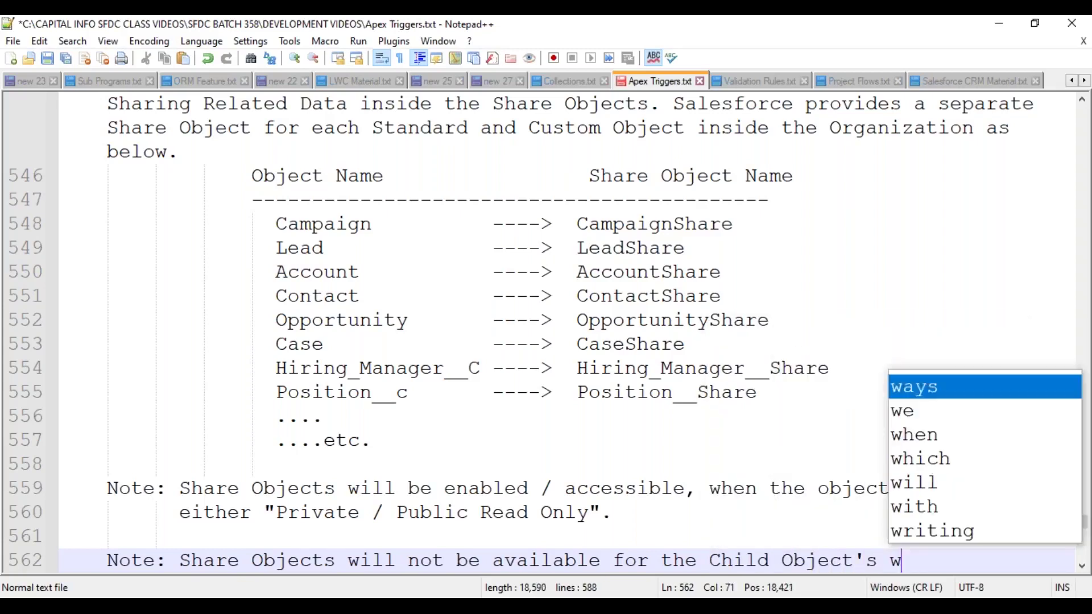
type("hich are a")
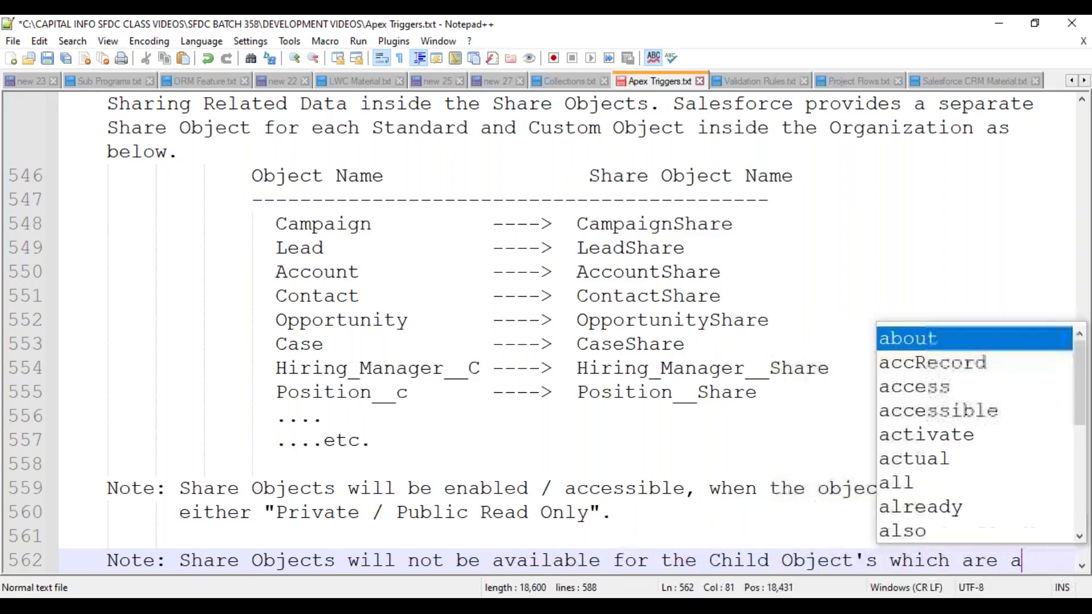
type("ssociated wit")
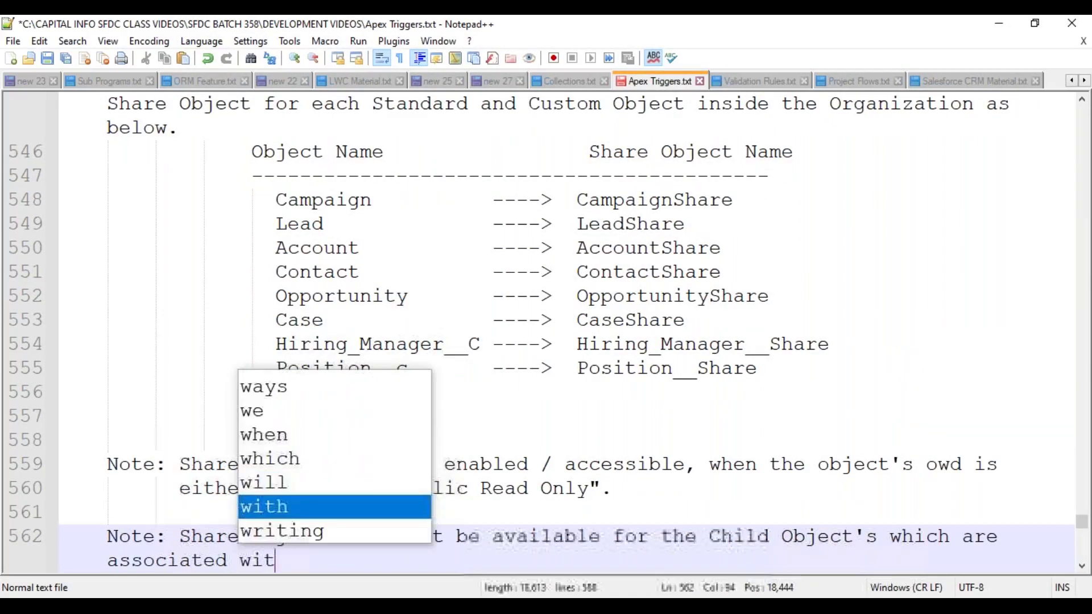
type("h \"Master")
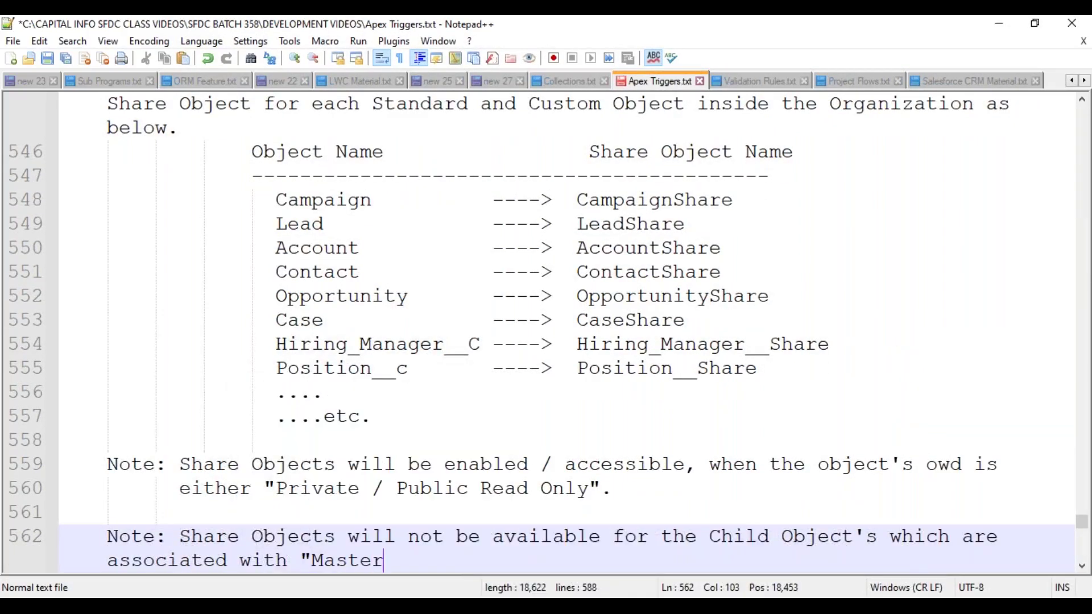
type("-Detail")
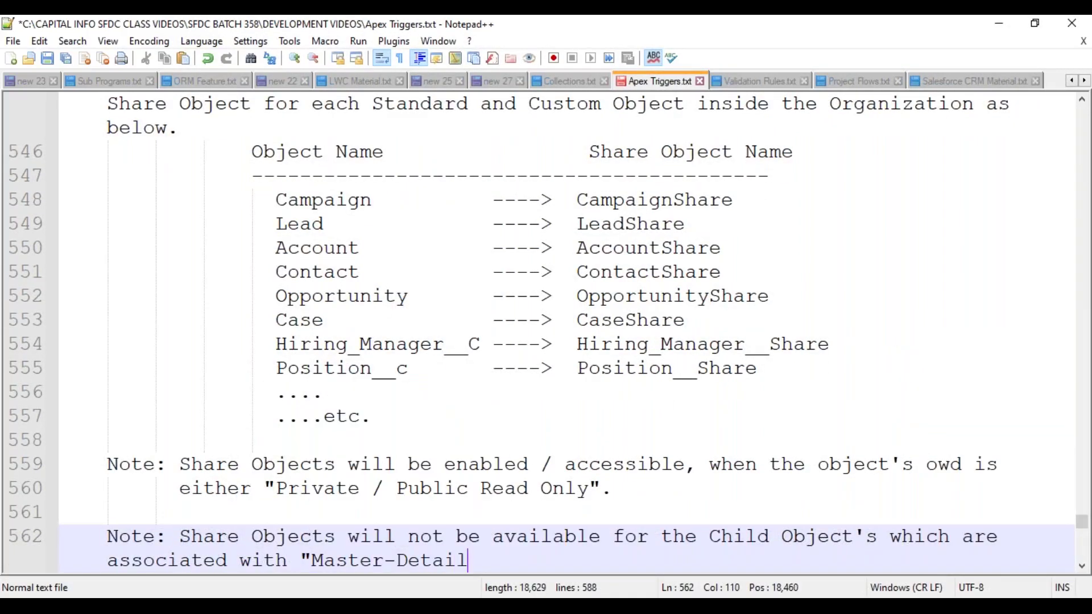
type("\" associ")
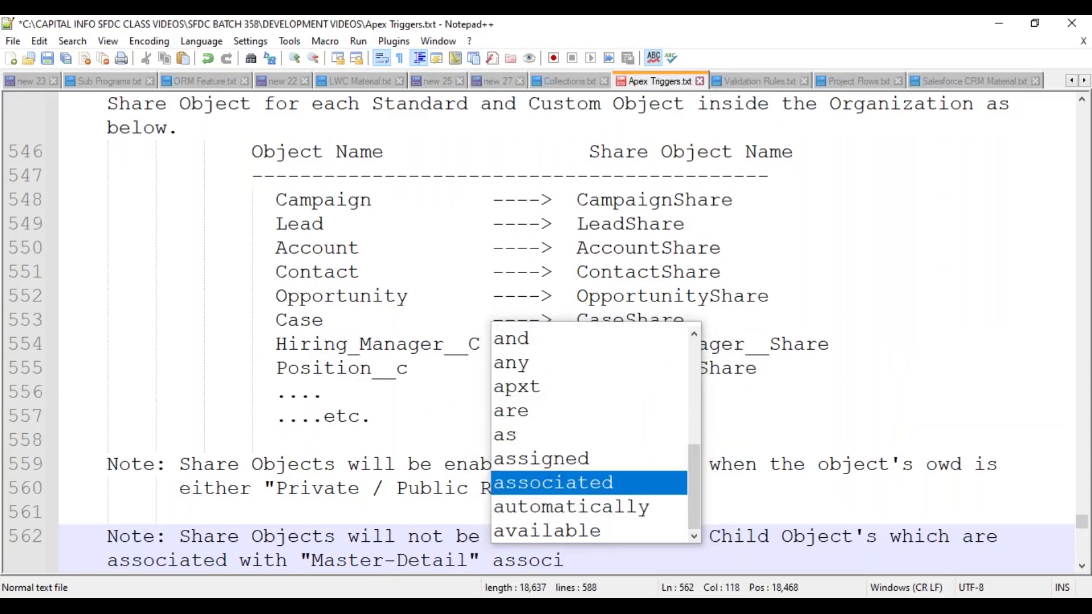
type("ate")
key("BackSpace")
type("ion.")
- Wrap the second note after 'are', add a blank line below, and save the notes file
left_click(998, 536)
key("Return")
key("Tab")
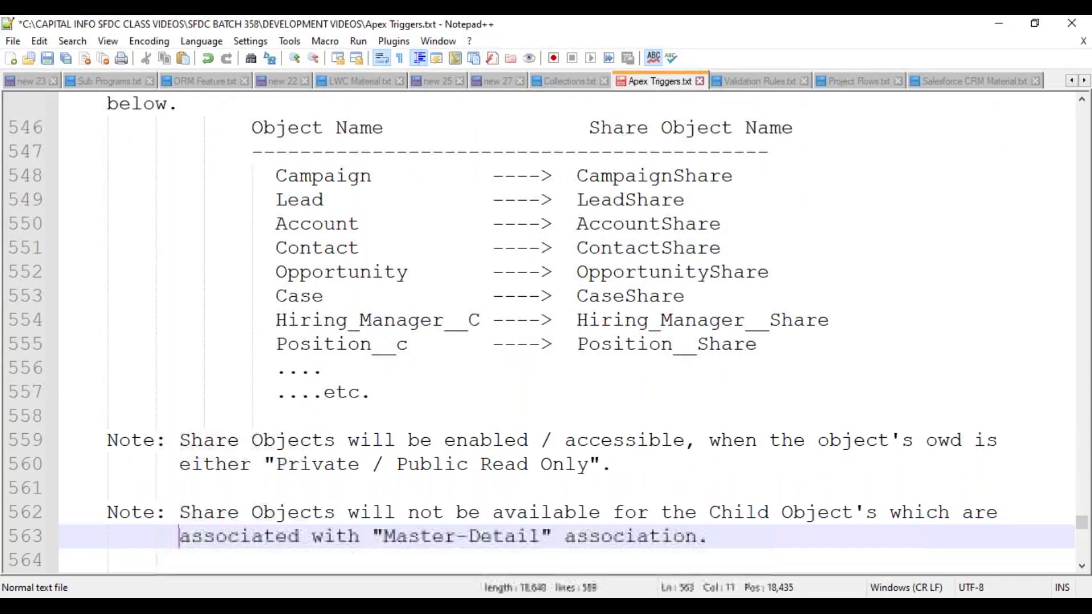
key("End")
key("Return")
key("Return")
key("BackSpace")
key("ctrl+s")
key("Tab")
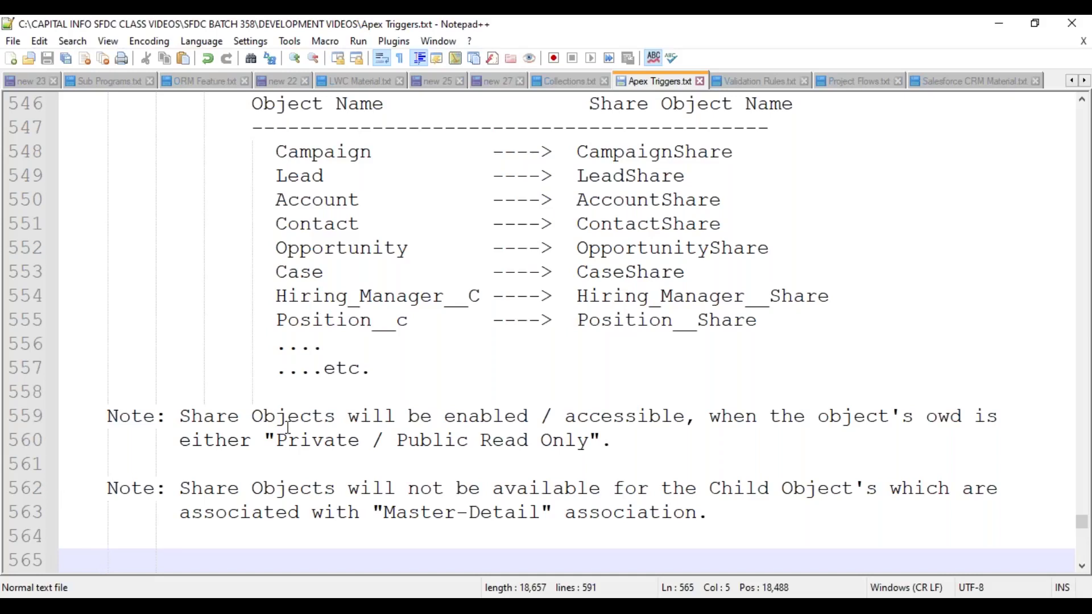
- Switch from the share-object notes to the Salesforce Sharing Settings window in Chrome
scroll(348, 390, "down", 1)
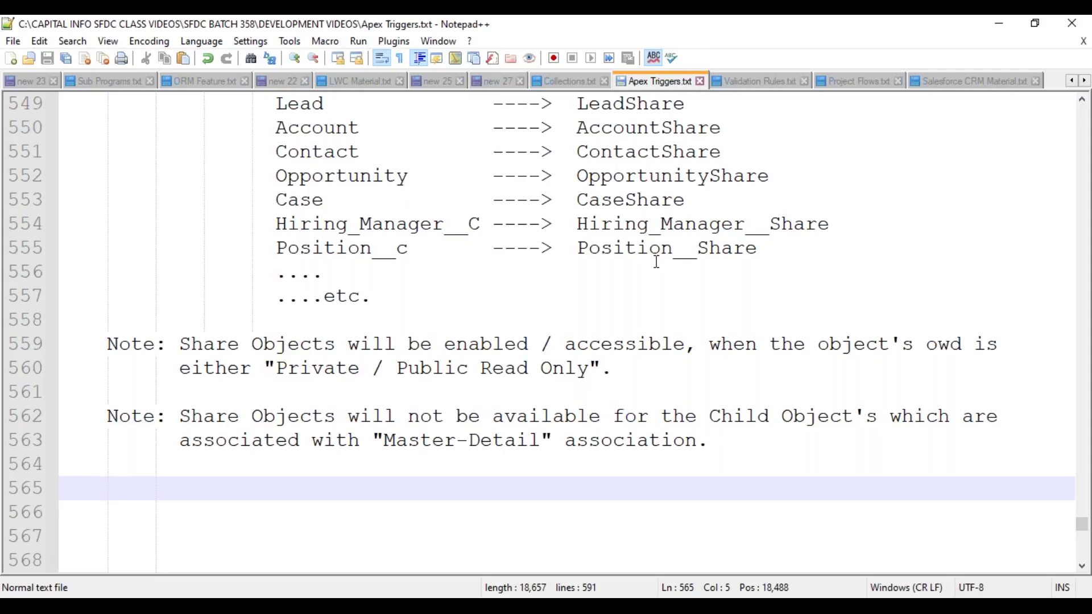
mouse_move(492, 606)
left_click(347, 495)
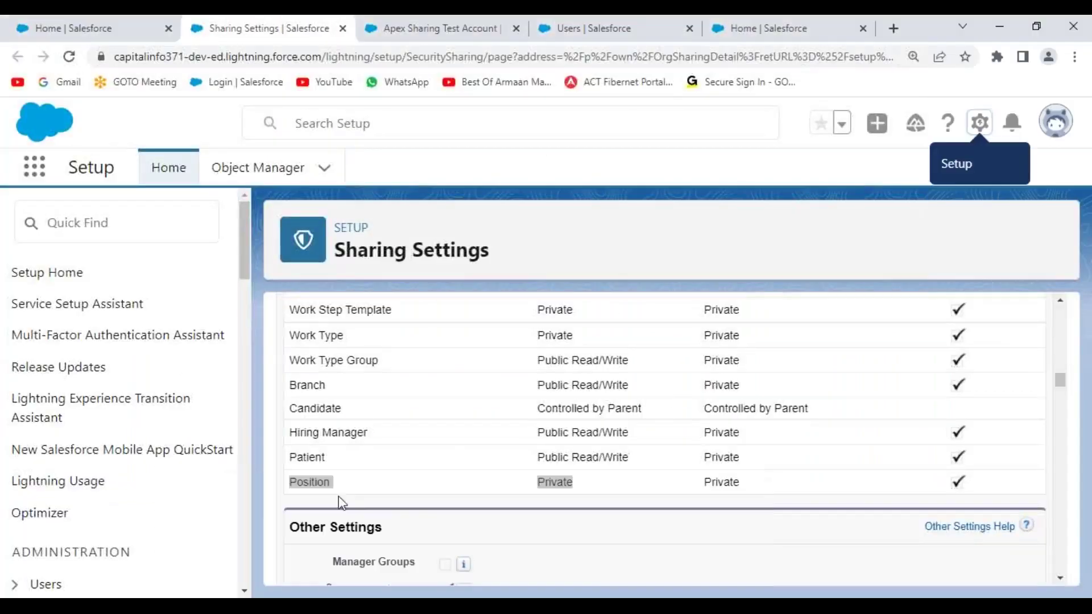
- Review the new Account sharing rule's Label, Rule Name and Description fields
scroll(495, 433, "down", 5)
scroll(479, 438, "down", 2)
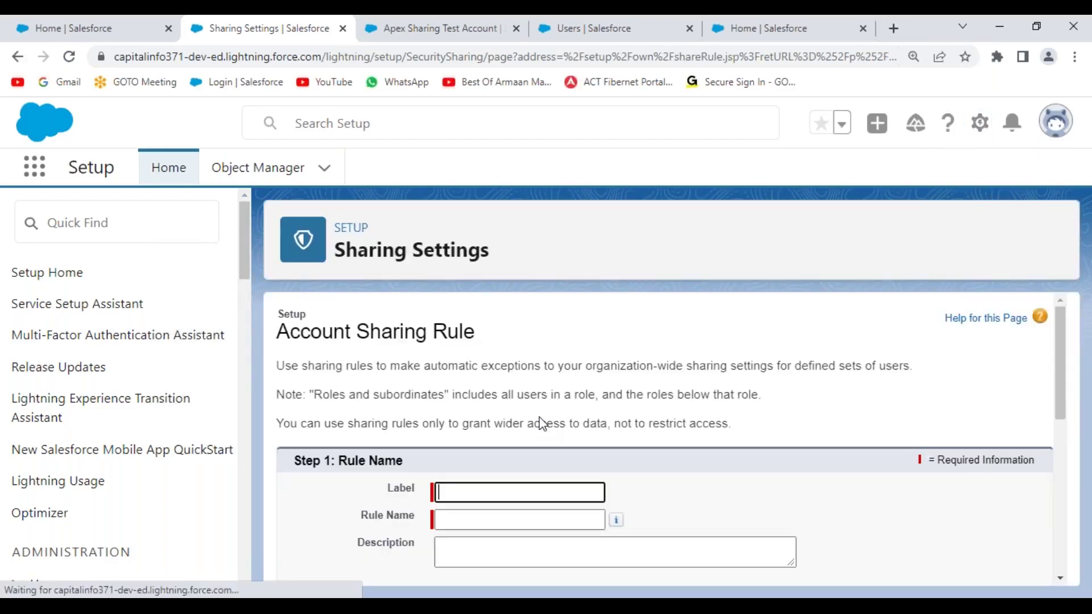
scroll(553, 408, "down", 4)
scroll(555, 416, "up", 2)
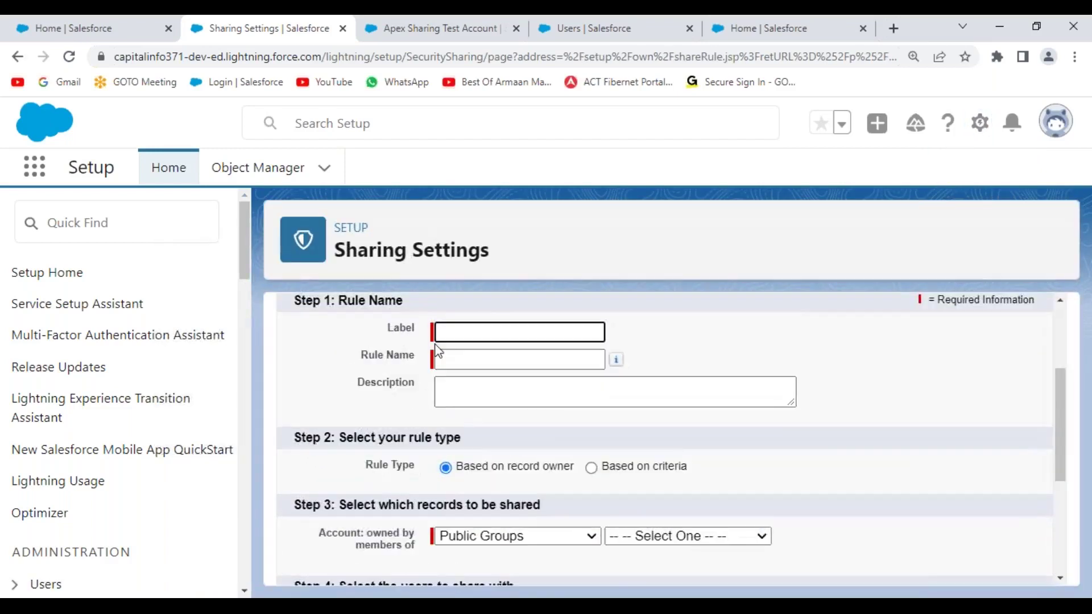
left_click_drag(385, 326, 434, 333)
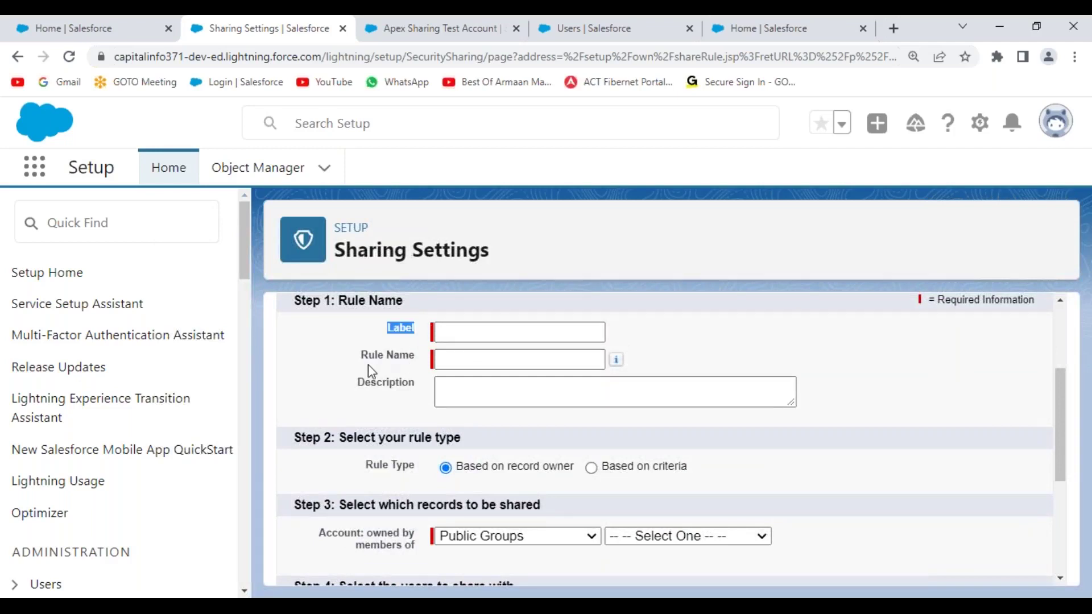
left_click_drag(353, 361, 419, 370)
left_click_drag(357, 391, 422, 391)
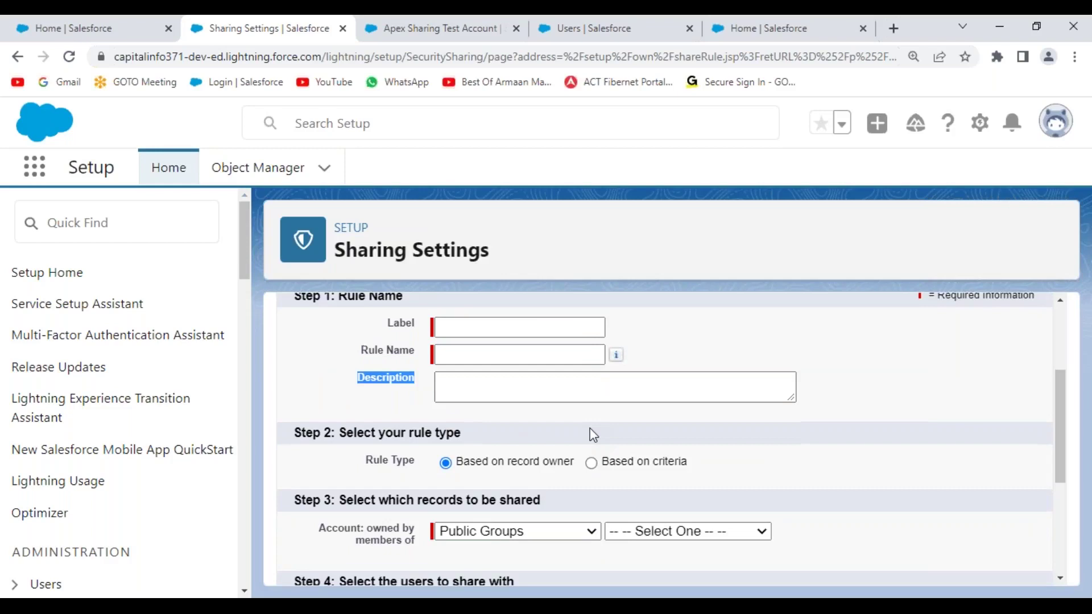
scroll(568, 432, "down", 3)
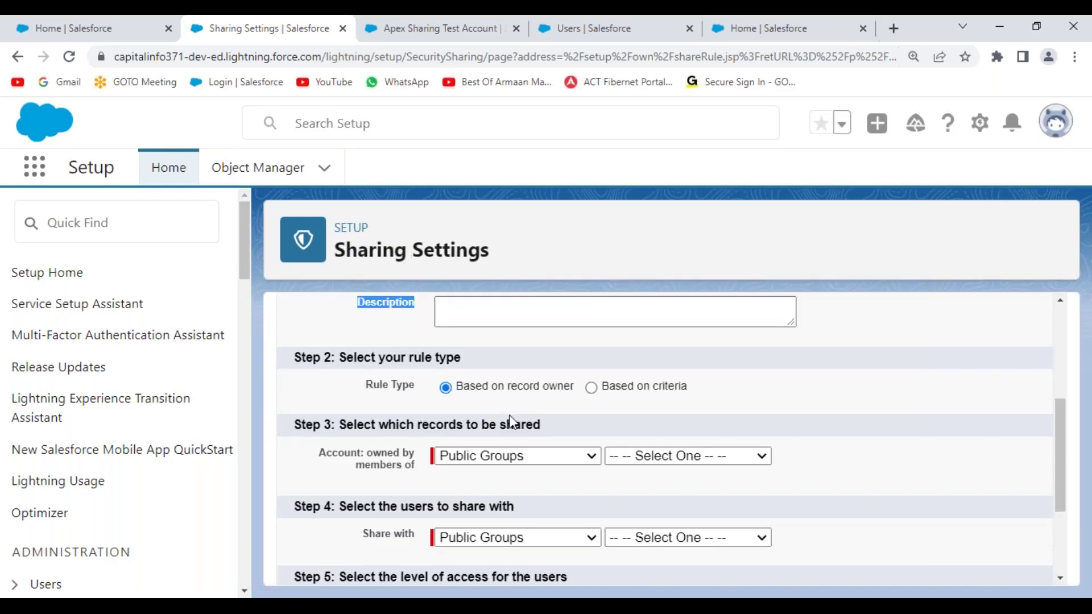
- Set the Account sharing rule type to Based on criteria
left_click(592, 387)
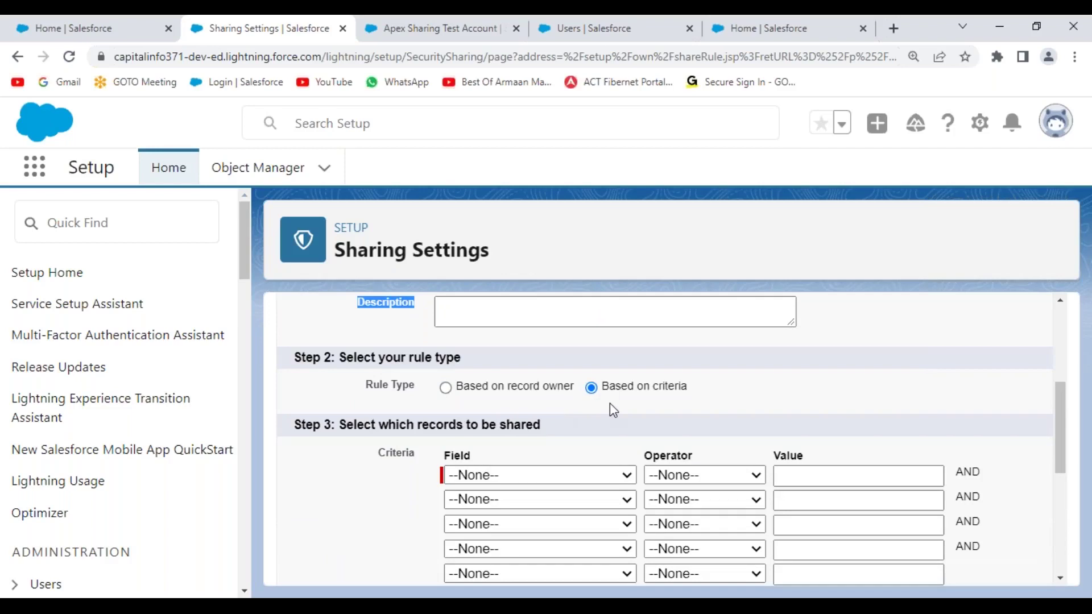
scroll(610, 402, "down", 3)
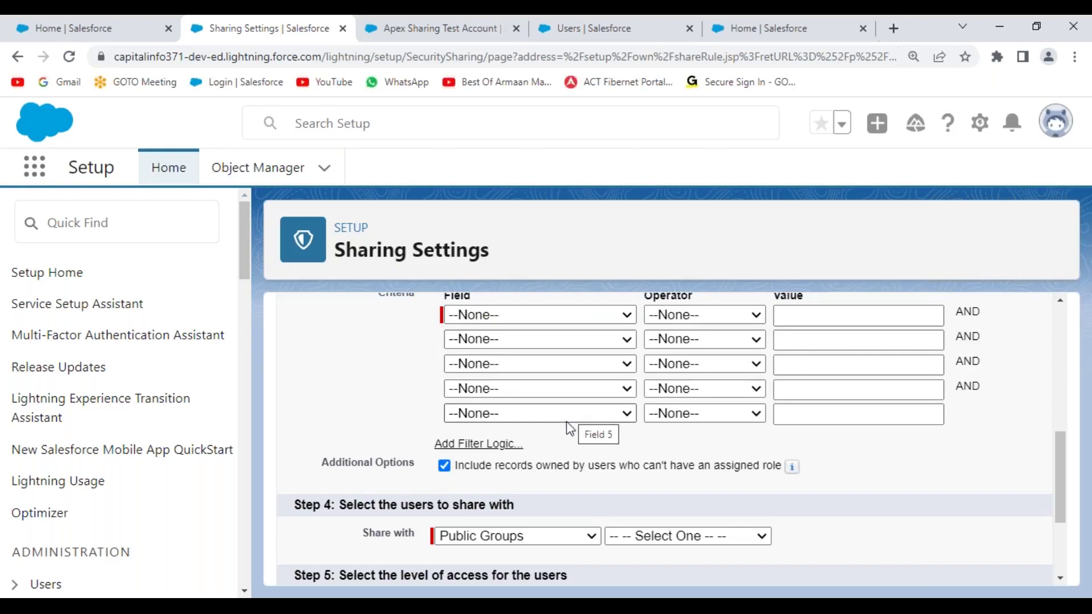
scroll(563, 449, "down", 2)
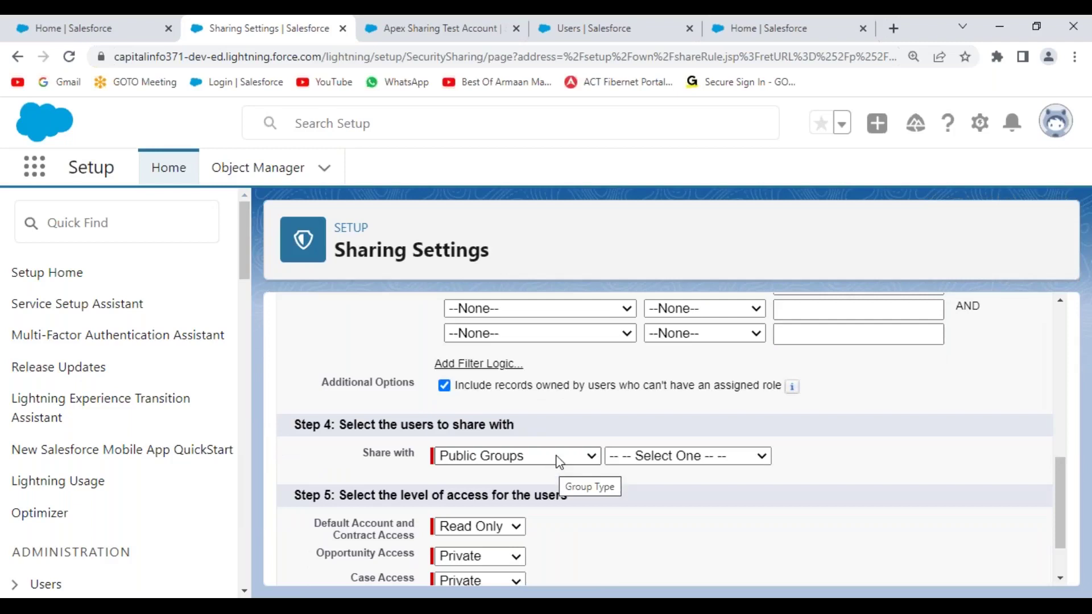
left_click(557, 459)
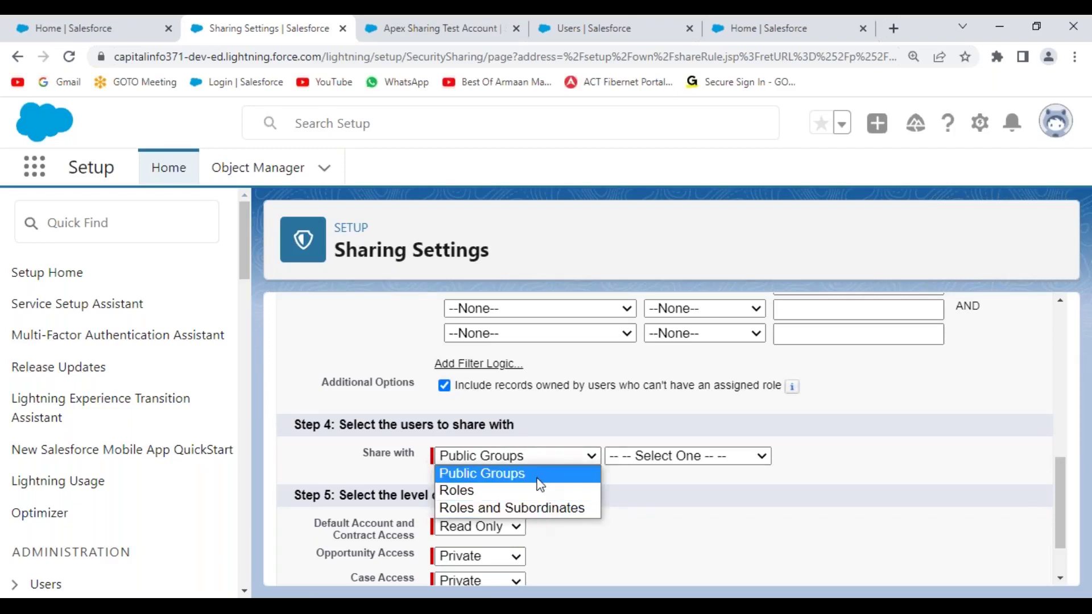
- Share the rule with the Hyderabad Sales Group public group at Read/Write account and contract access
left_click(633, 476)
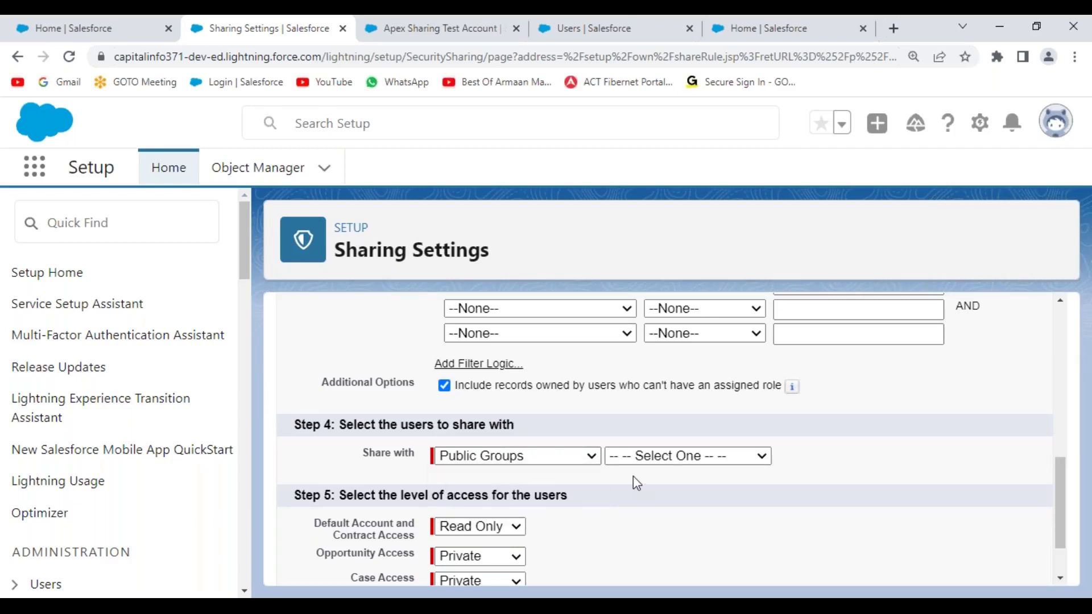
left_click(697, 457)
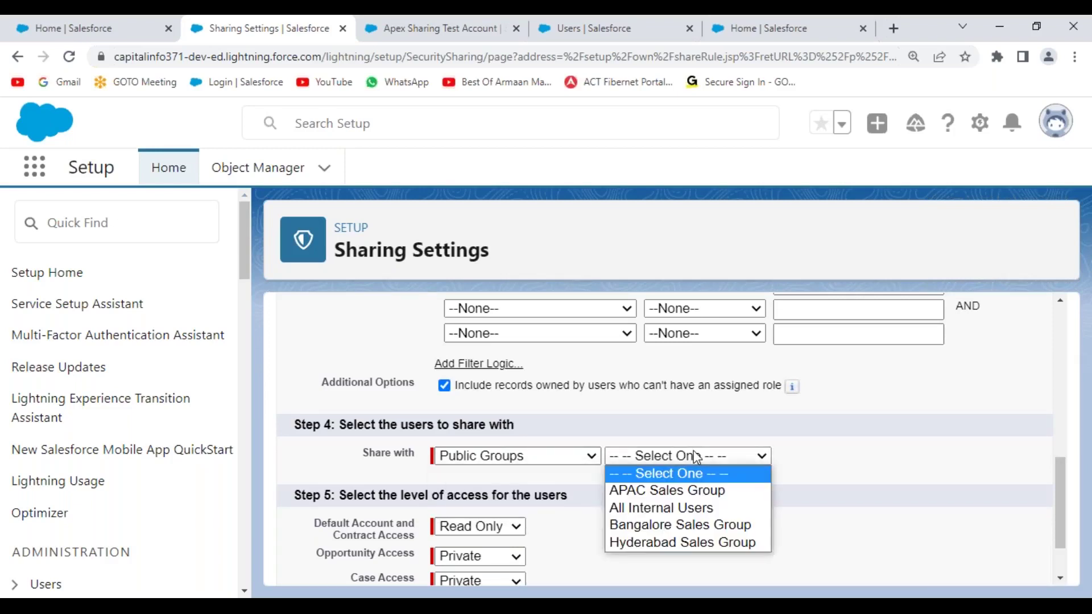
left_click(677, 544)
scroll(505, 480, "down", 2)
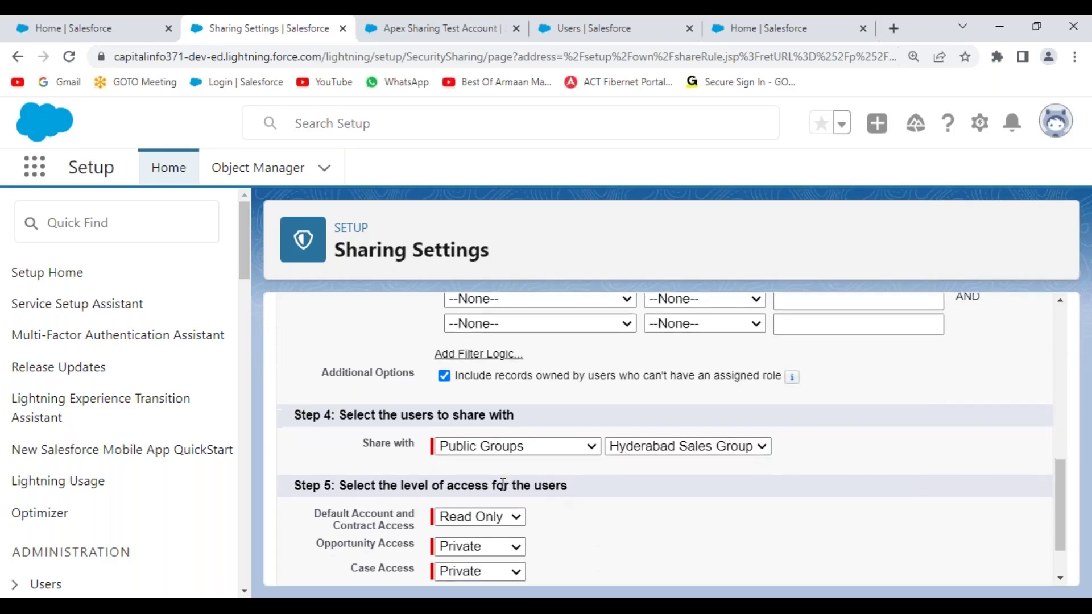
left_click(508, 458)
left_click(478, 487)
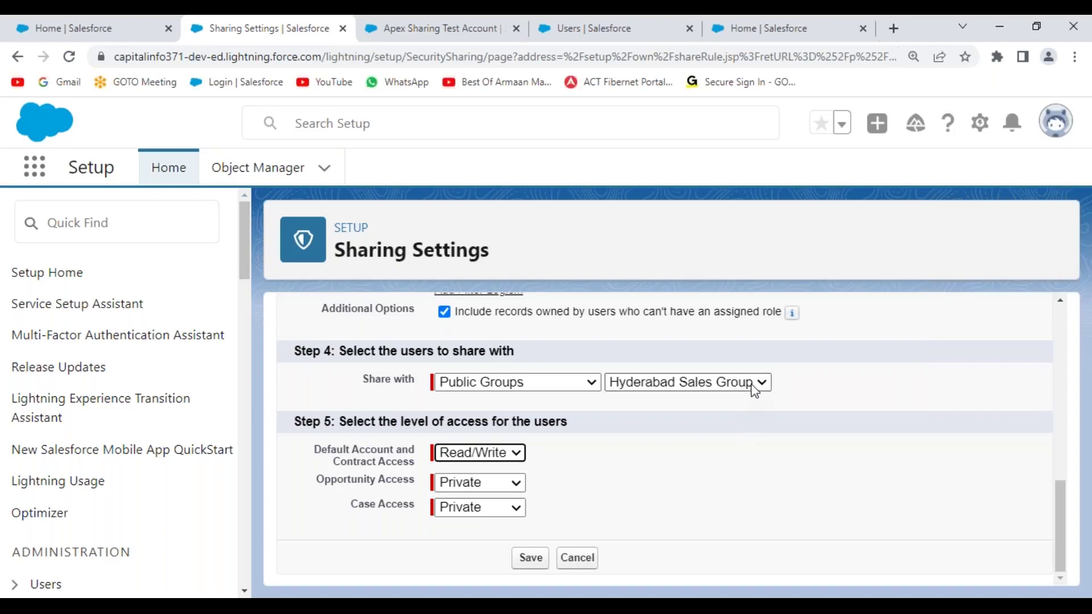
- Leave access at Read/Write and cancel the unsaved Account sharing rule
left_click(518, 454)
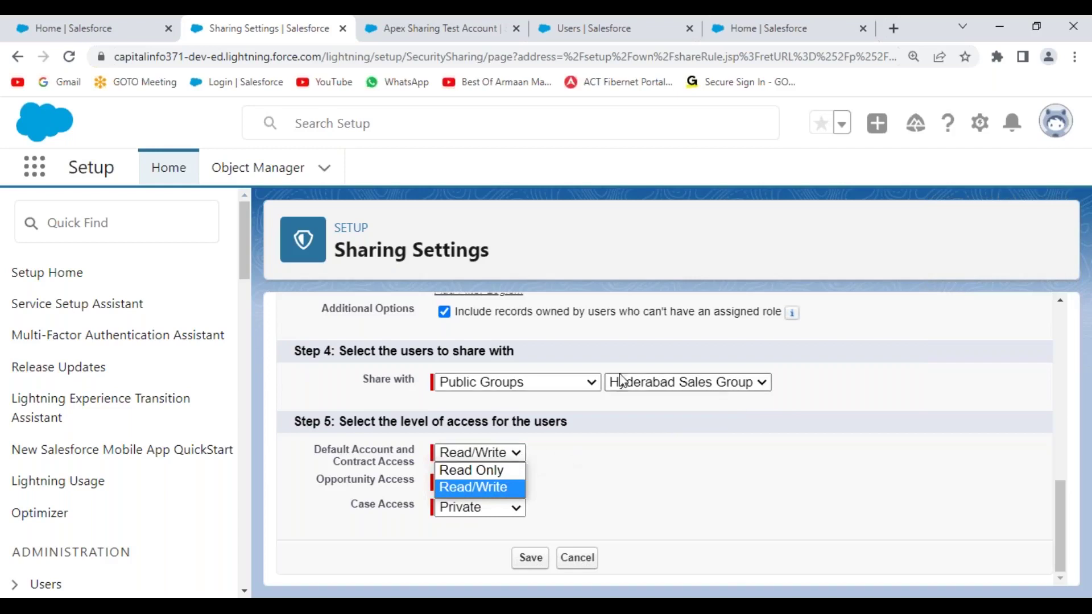
left_click(612, 464)
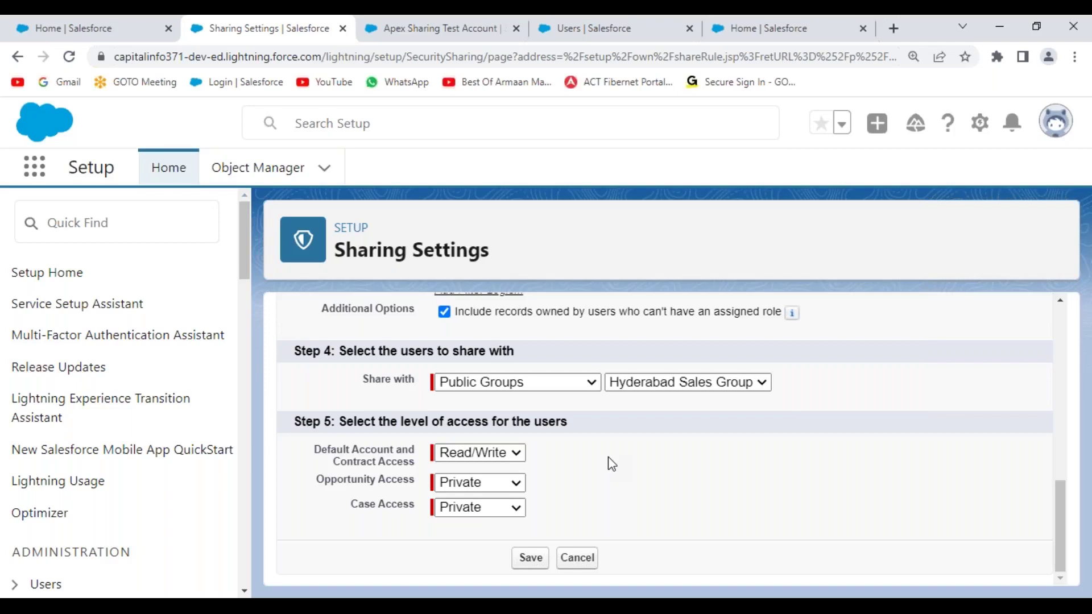
left_click(589, 562)
- Write the Apex Sharing note: records shared with required access dynamically at runtime, by using Triggers
key("alt+Tab")
scroll(195, 473, "down", 3)
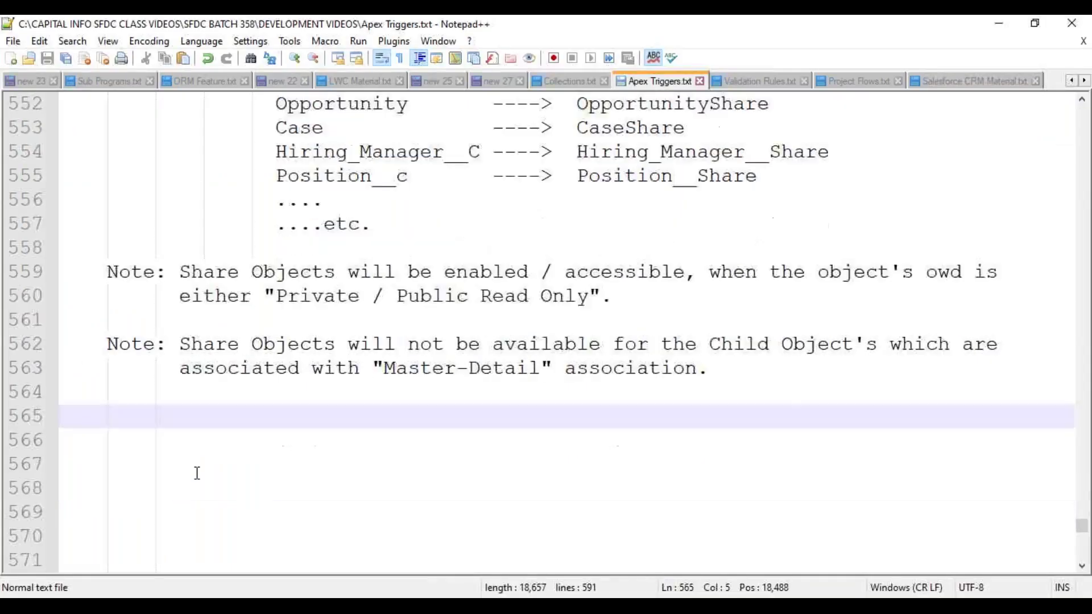
key("BackSpace")
type("By")
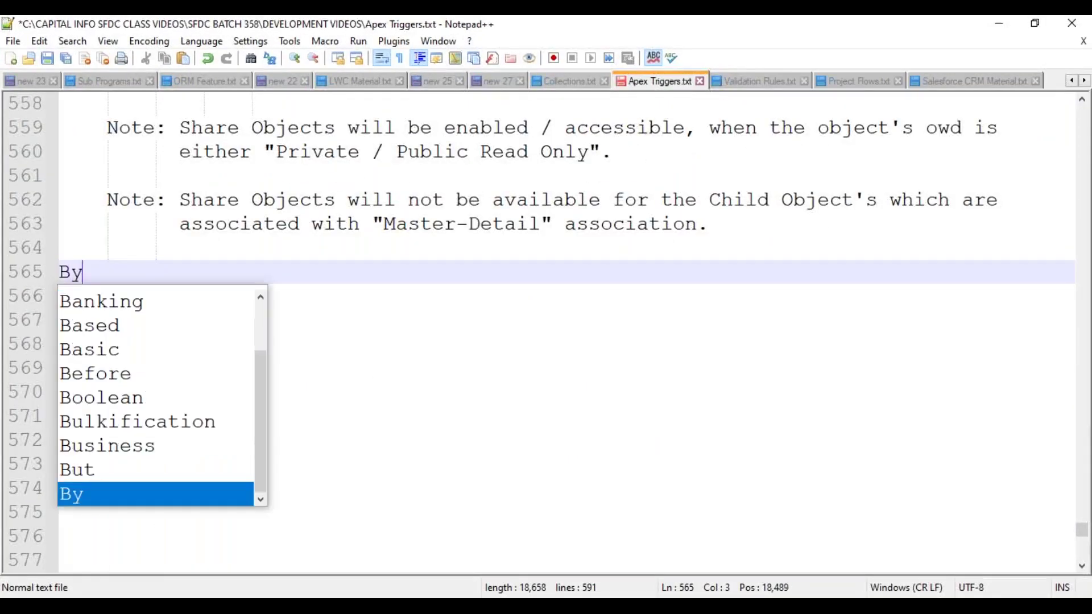
type(" using Apex Sharing ")
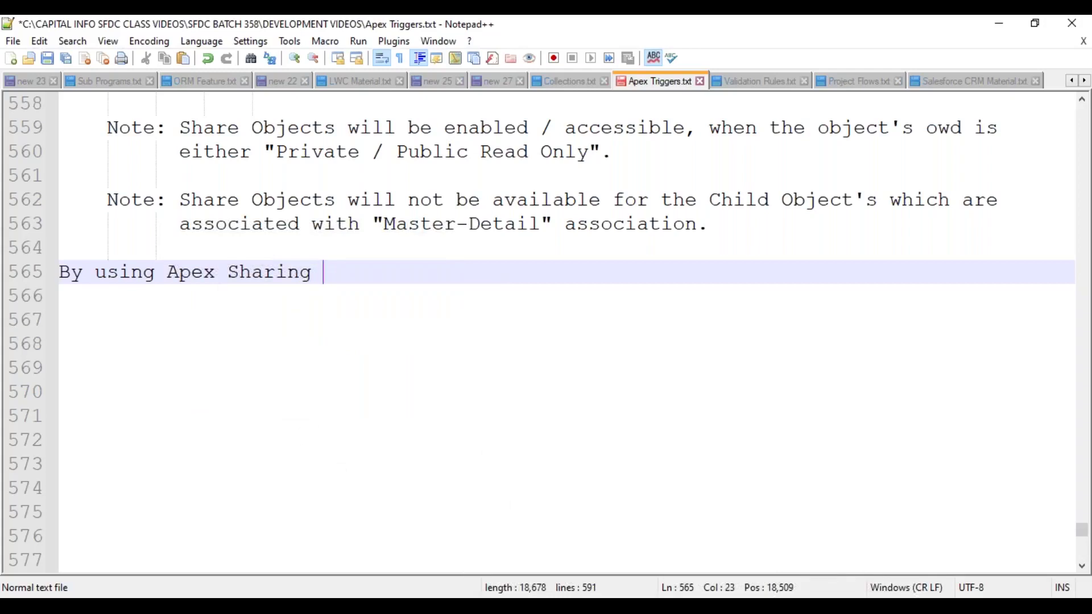
type("Mechani")
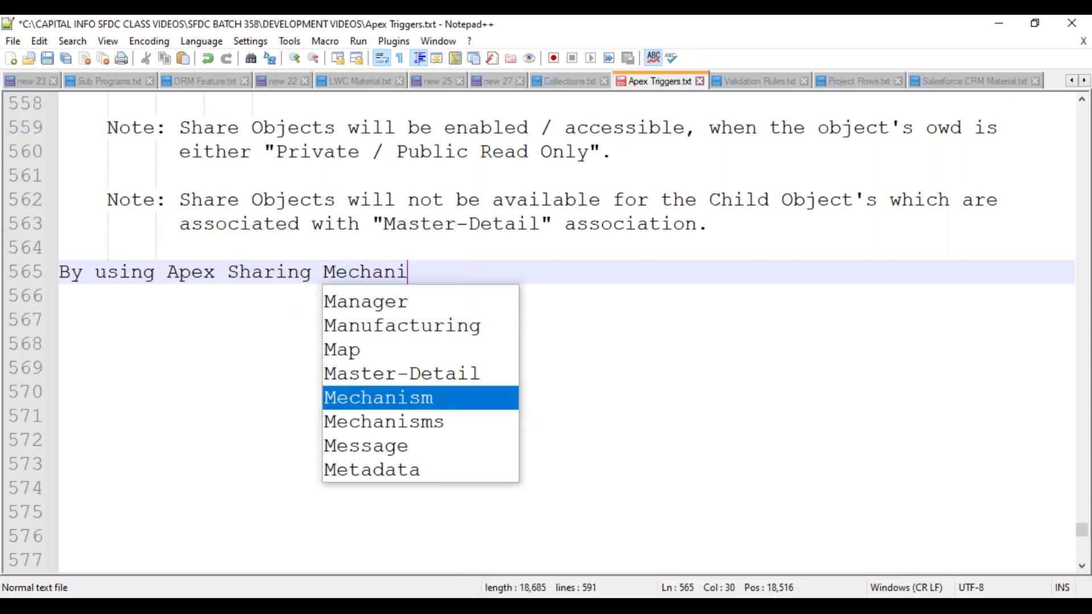
type("sm, we can Sha")
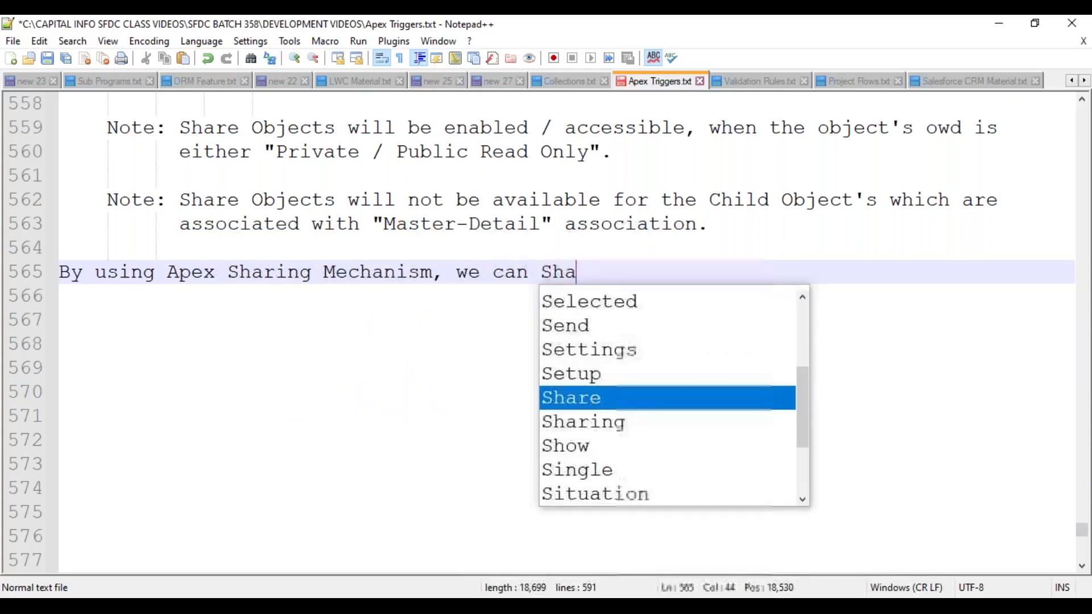
type("re the Records")
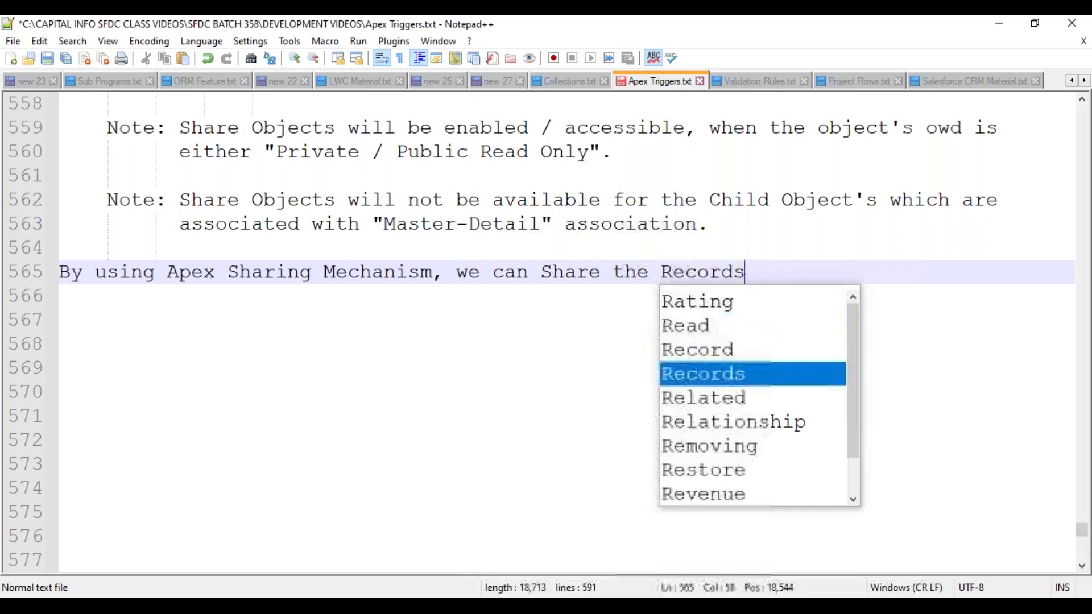
type(" to the required")
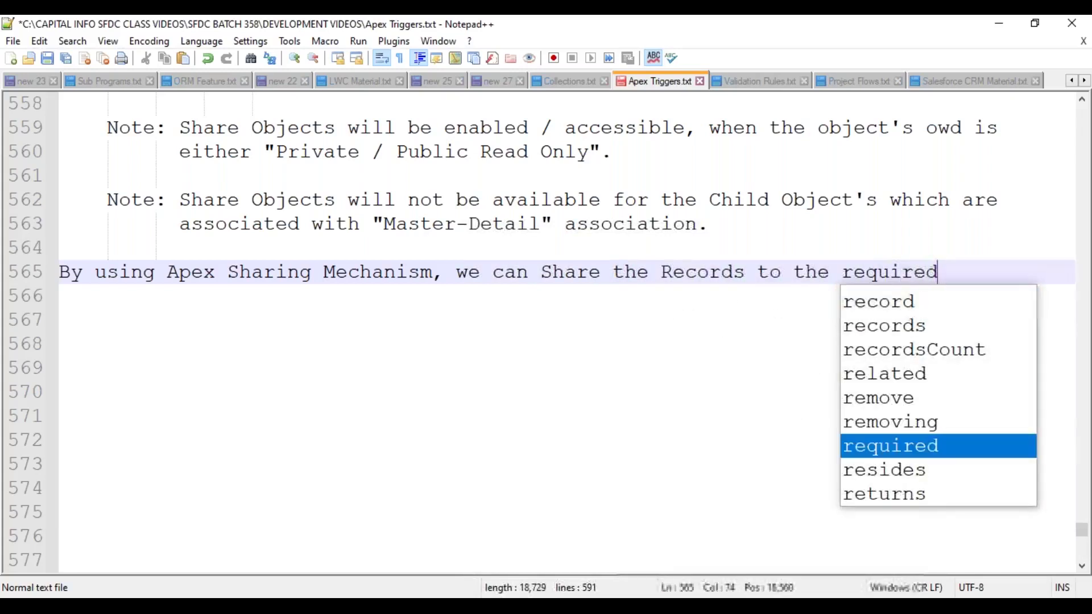
type(" users with ")
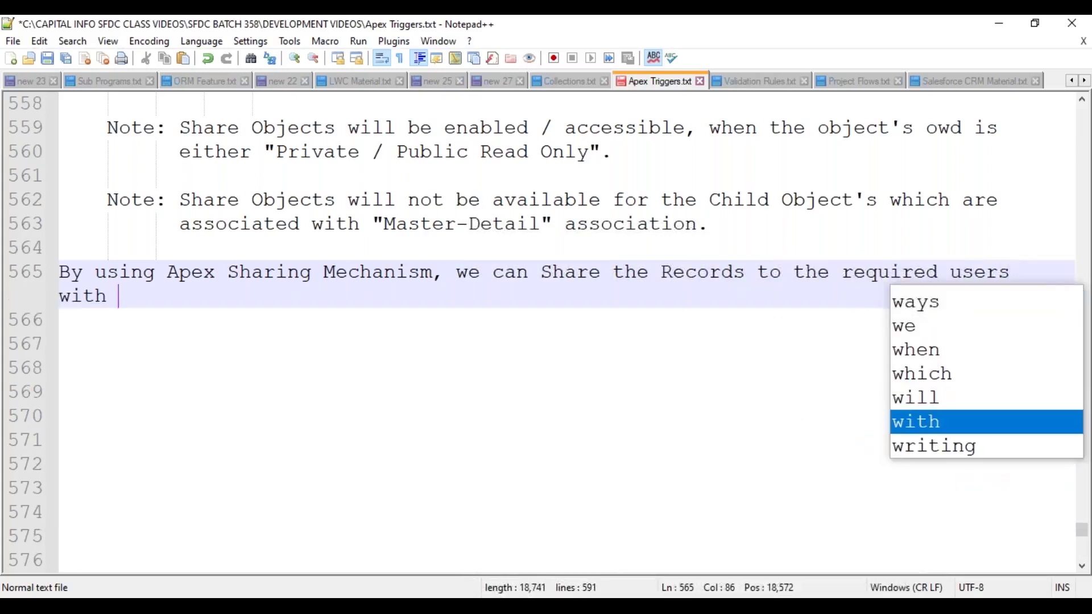
type("the req")
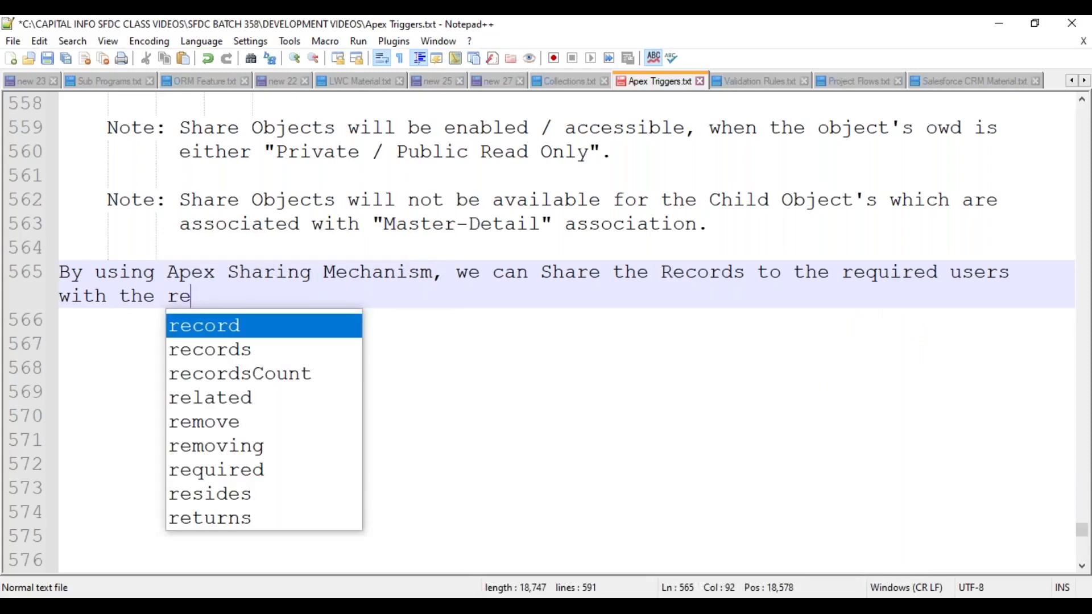
type("uired leve")
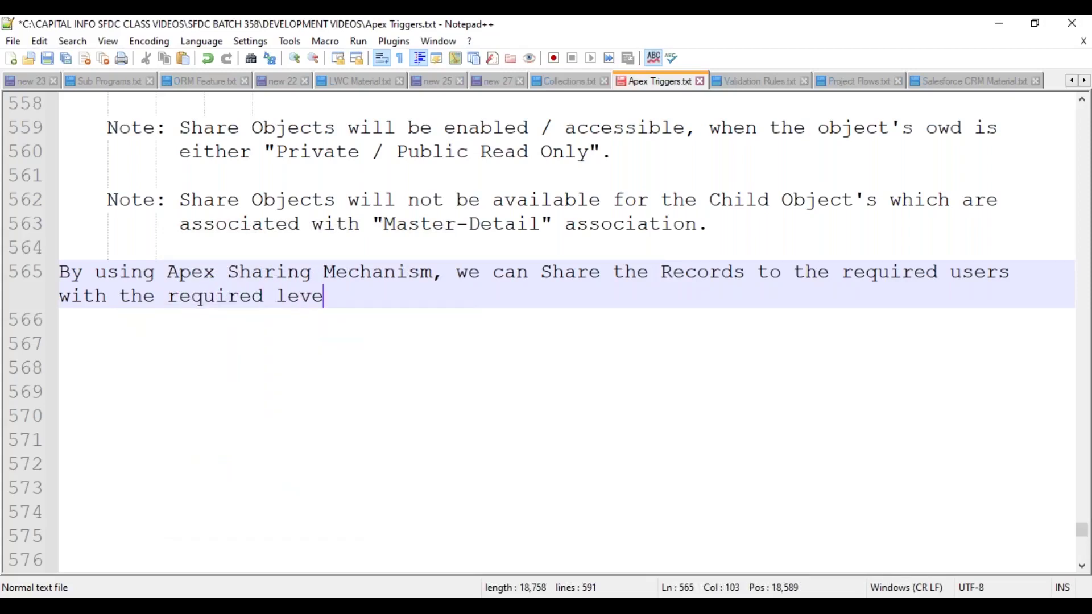
type("l of ac")
key("BackSpace")
type("f ac")
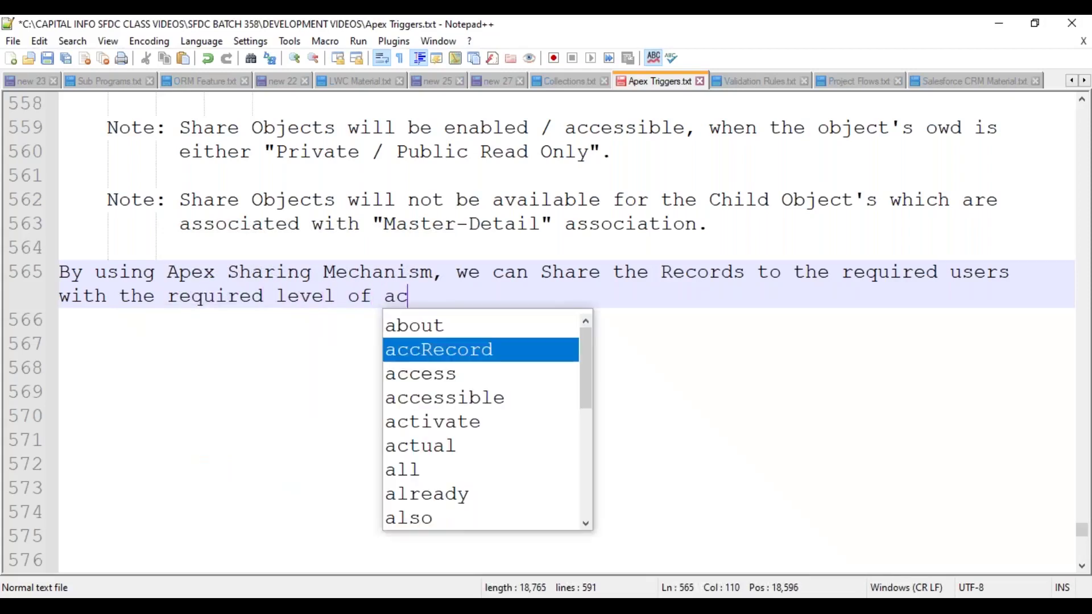
type("cessess")
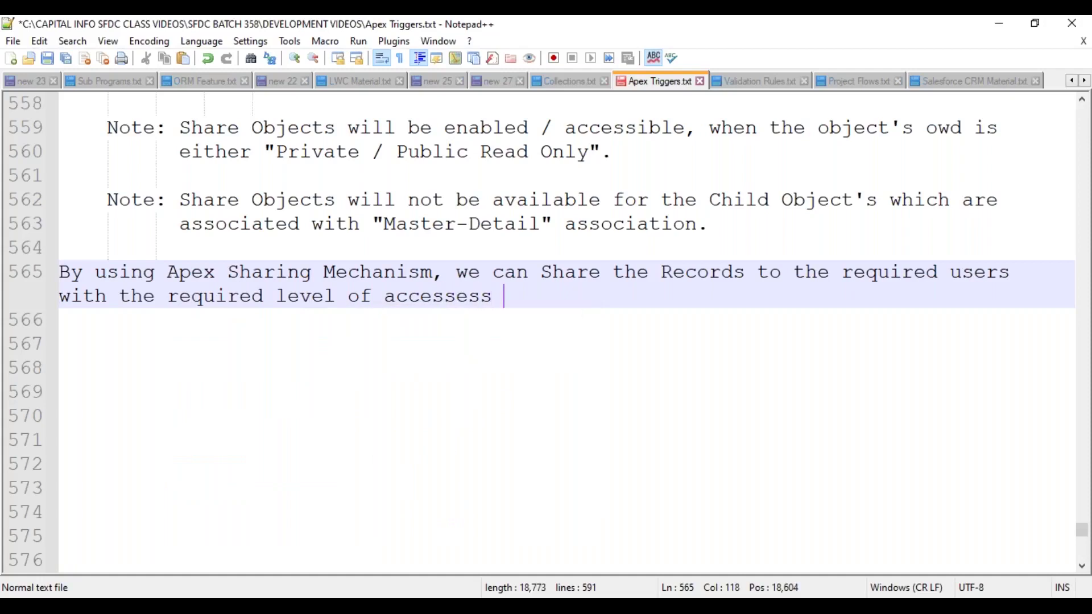
key("BackSpace")
key("BackSpace")
key("BackSpace")
key("BackSpace")
type("dynamic")
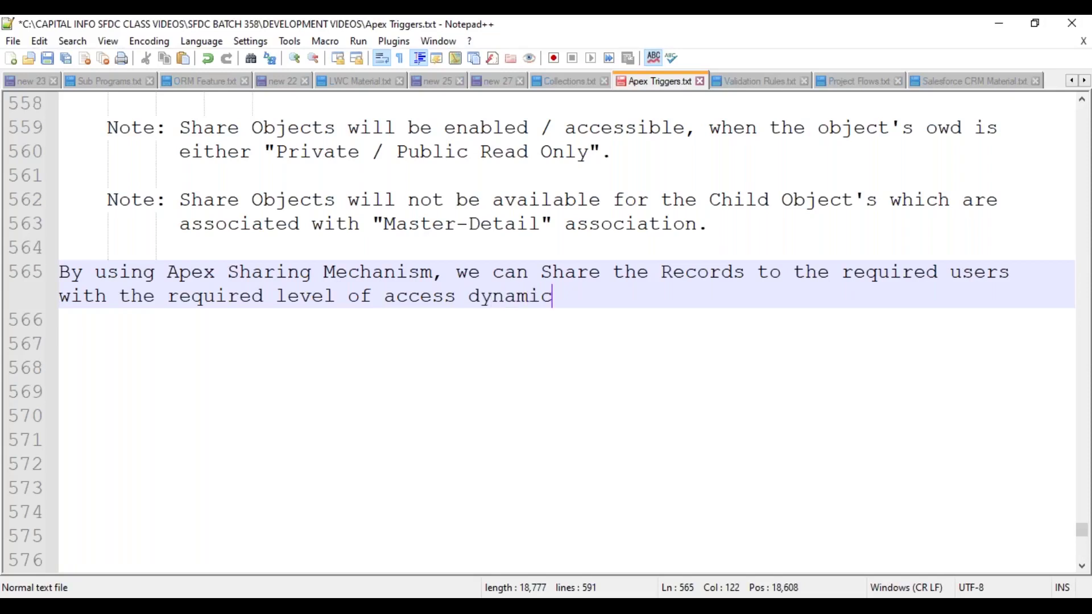
type("ally at runtime,.")
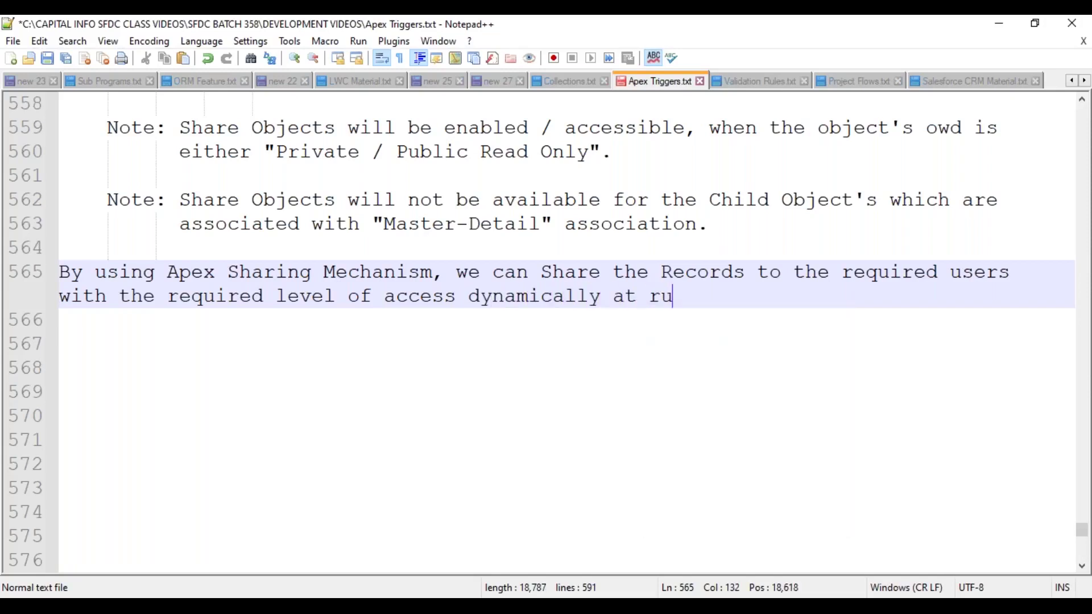
key("BackSpace")
key("BackSpace")
type(", by using ")
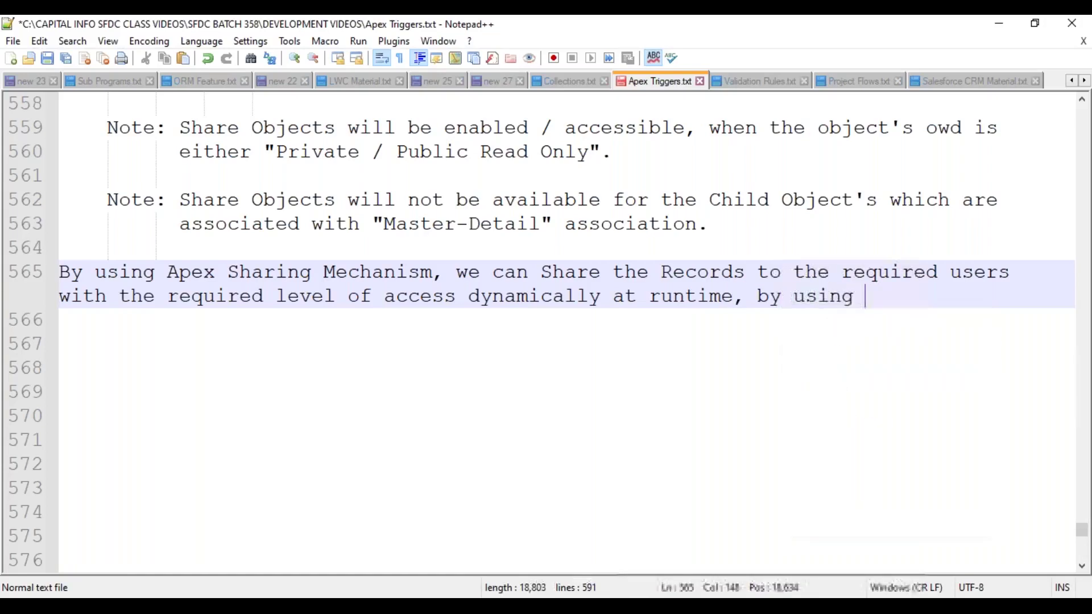
type("Triggers,.")
key("BackSpace")
key("BackSpace")
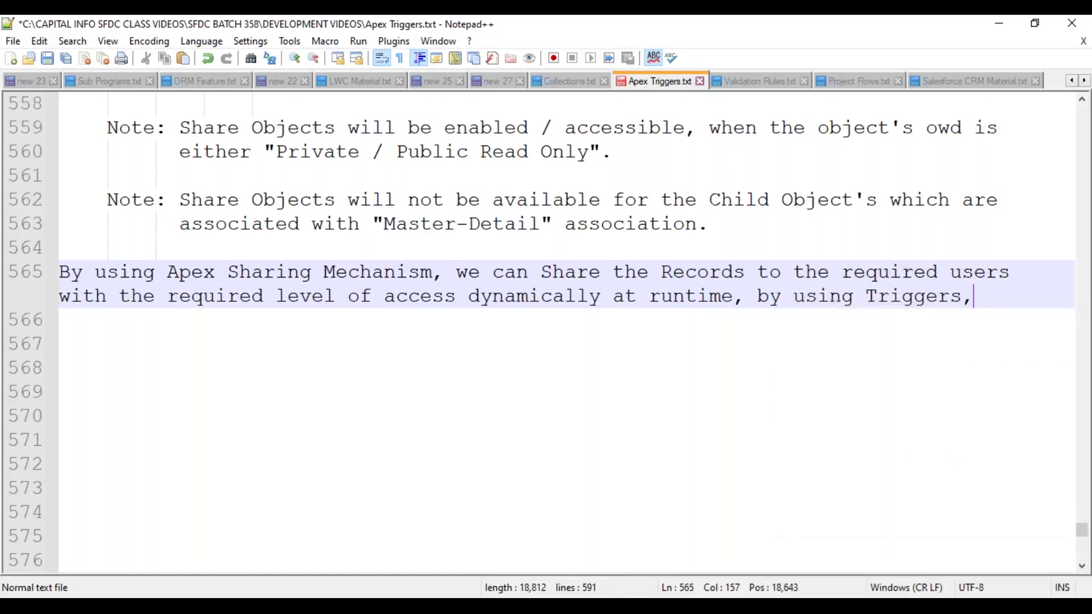
type(".")
- Indent the Apex Sharing paragraph and move to the empty line below it
key("Home")
key("Home")
key("Tab")
key("End")
key("Down")
key("Down")
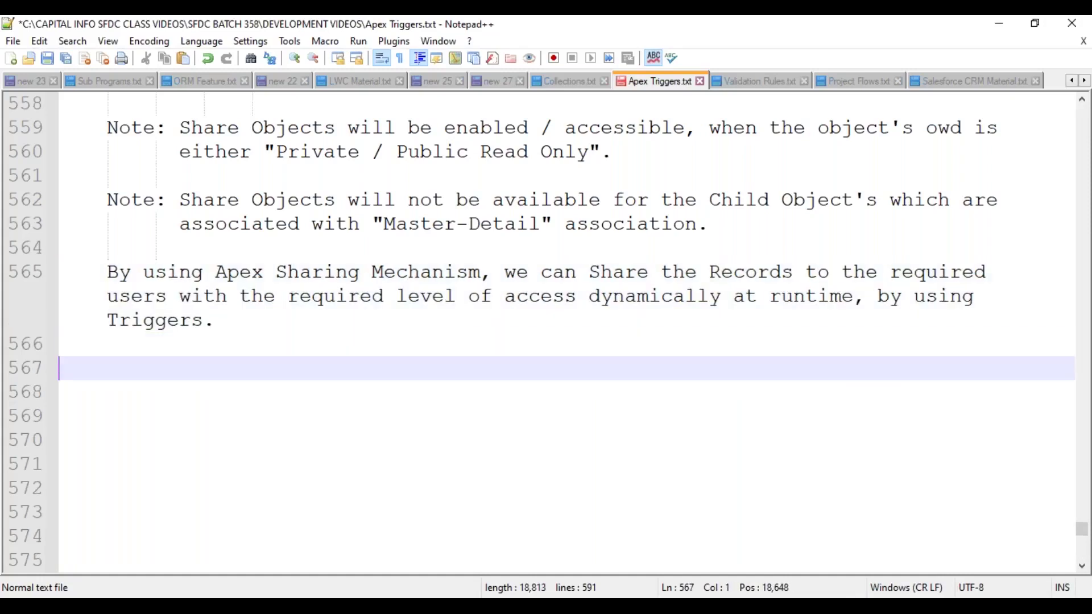
- Save the notes and return to empty line 567 below the paragraph
key("Tab")
key("ctrl+s")
key("Up")
key("Up")
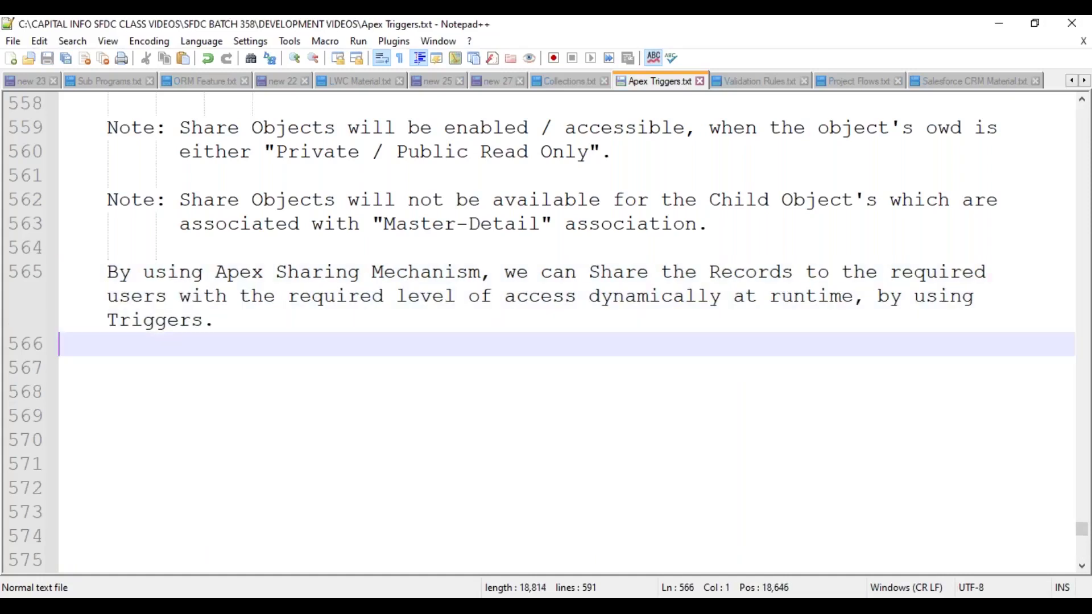
key("End")
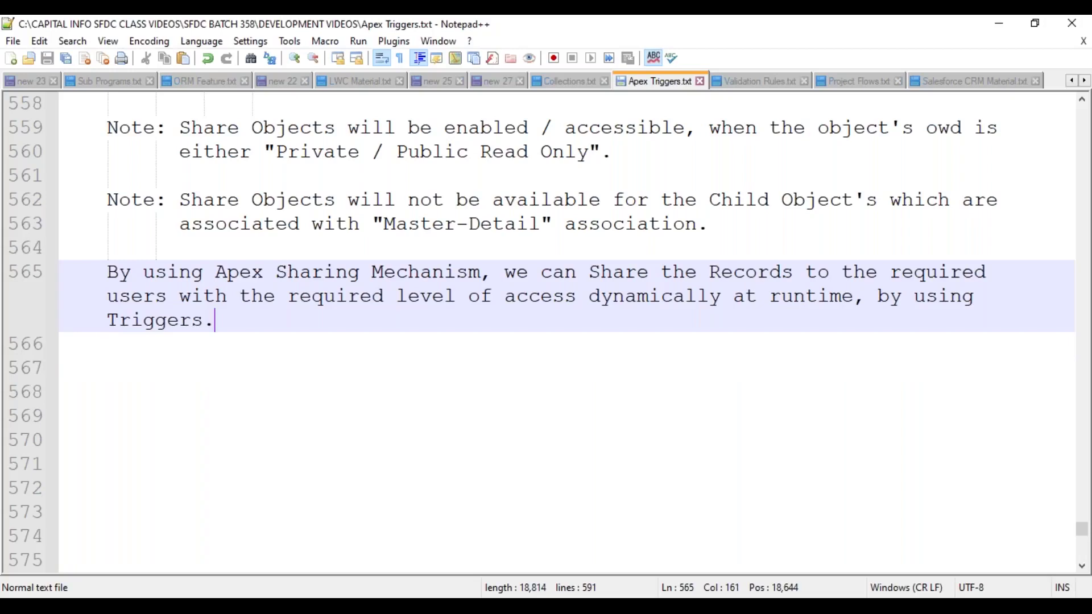
key("Down")
key("Down")
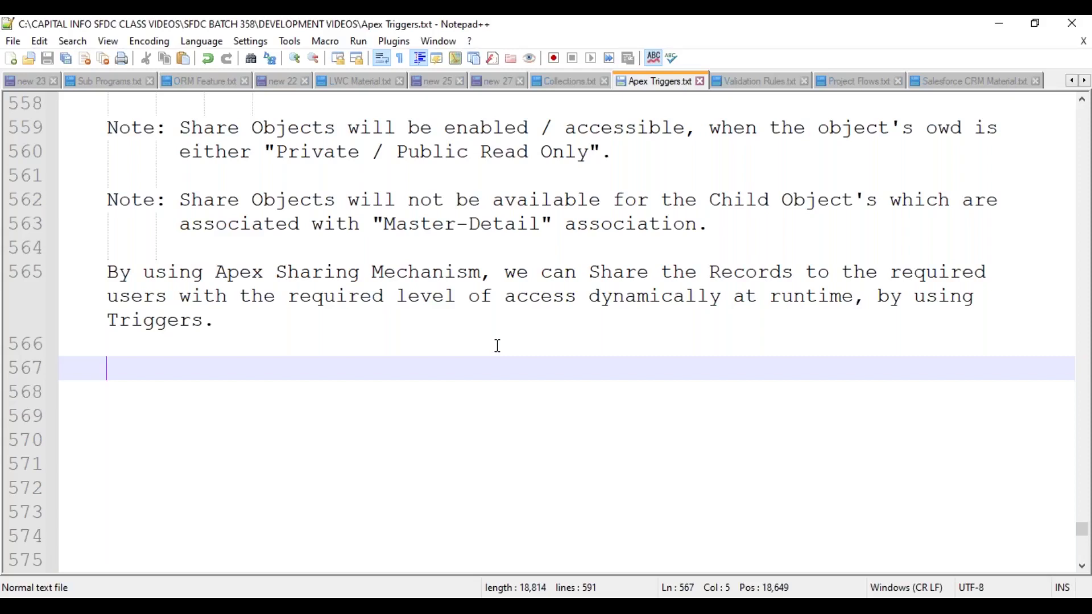
- Start an unindented 'AccountShare Object:' heading on line 567
scroll(498, 346, "up", 3)
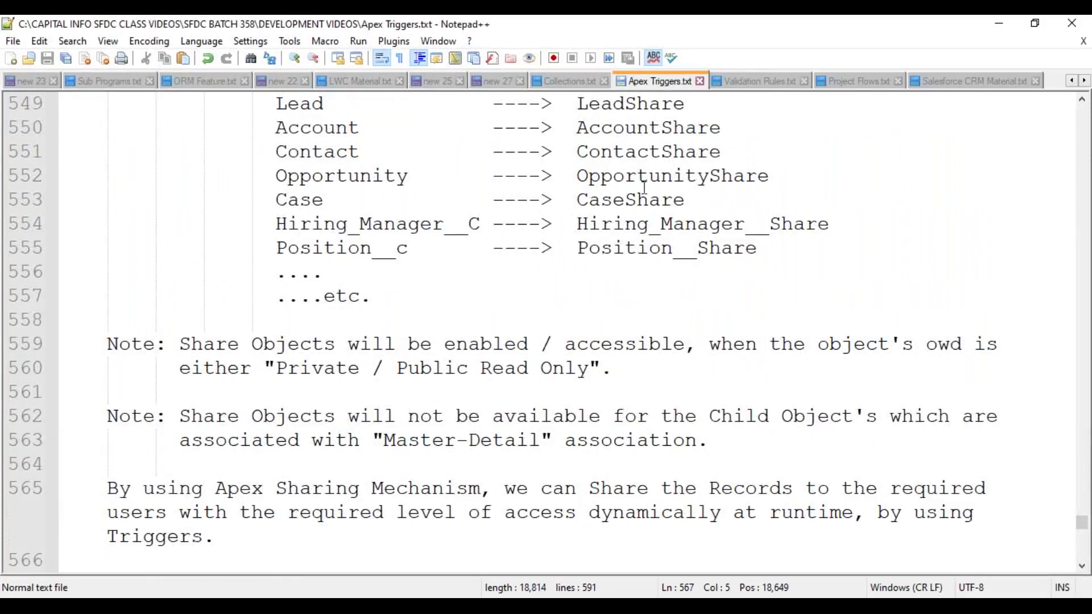
scroll(644, 187, "up", 3)
double_click(639, 272)
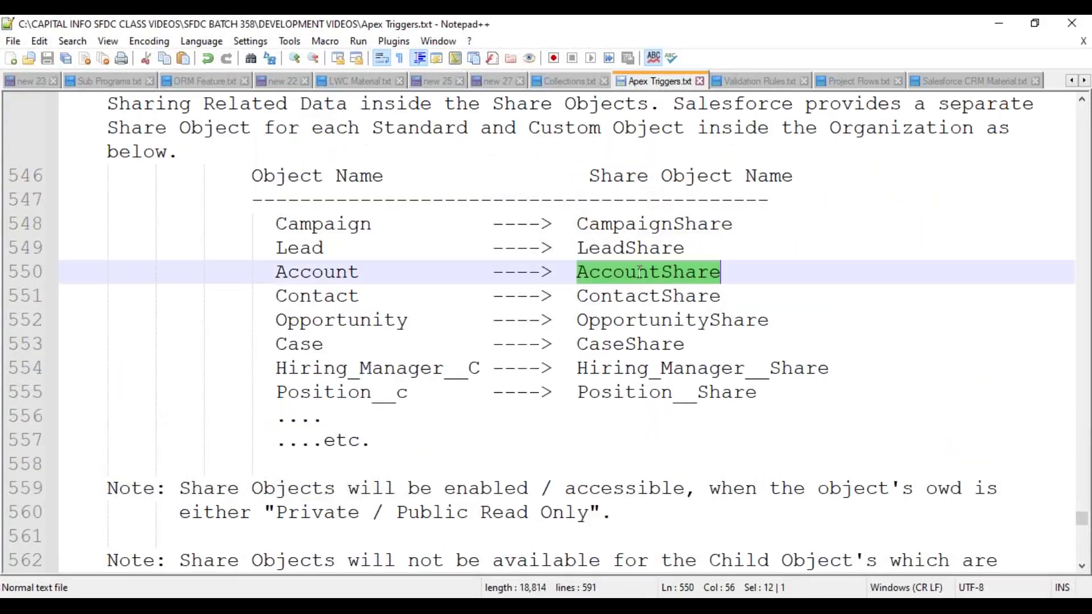
scroll(395, 393, "down", 1)
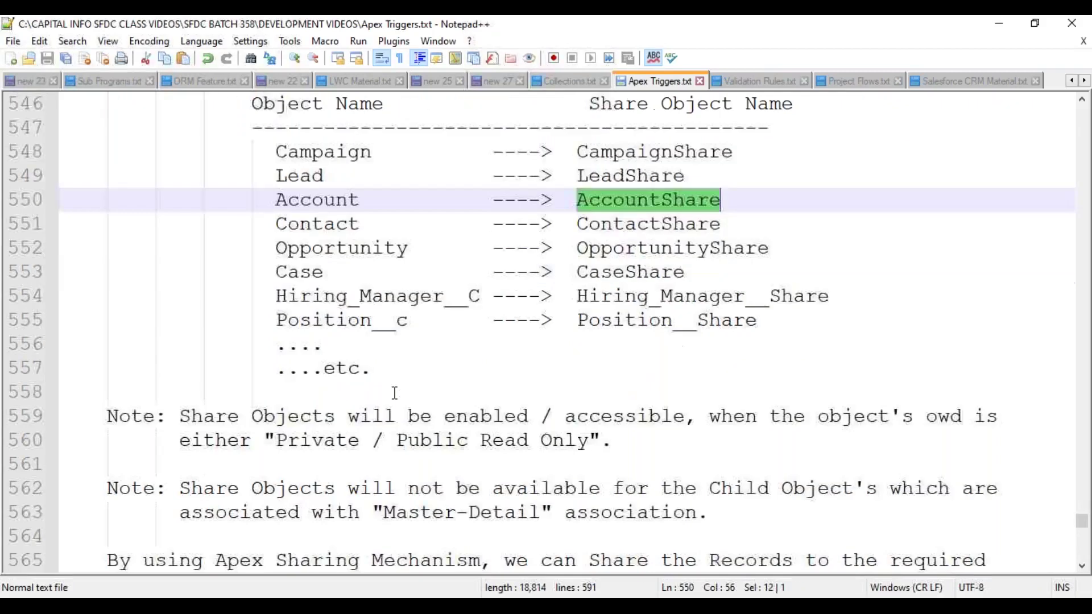
scroll(394, 393, "down", 1)
scroll(395, 393, "down", 1)
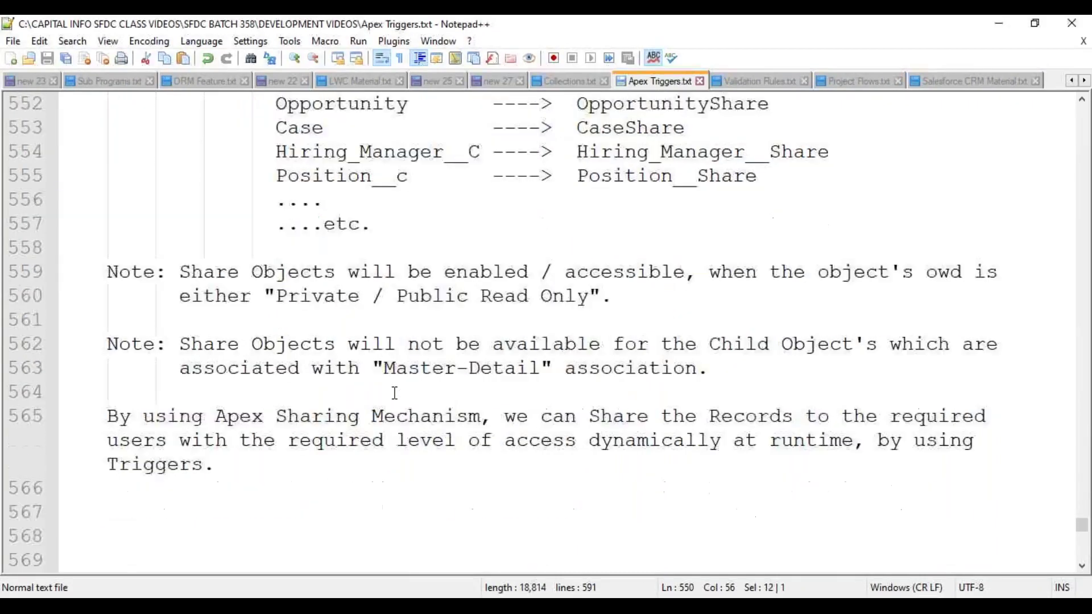
left_click(108, 511)
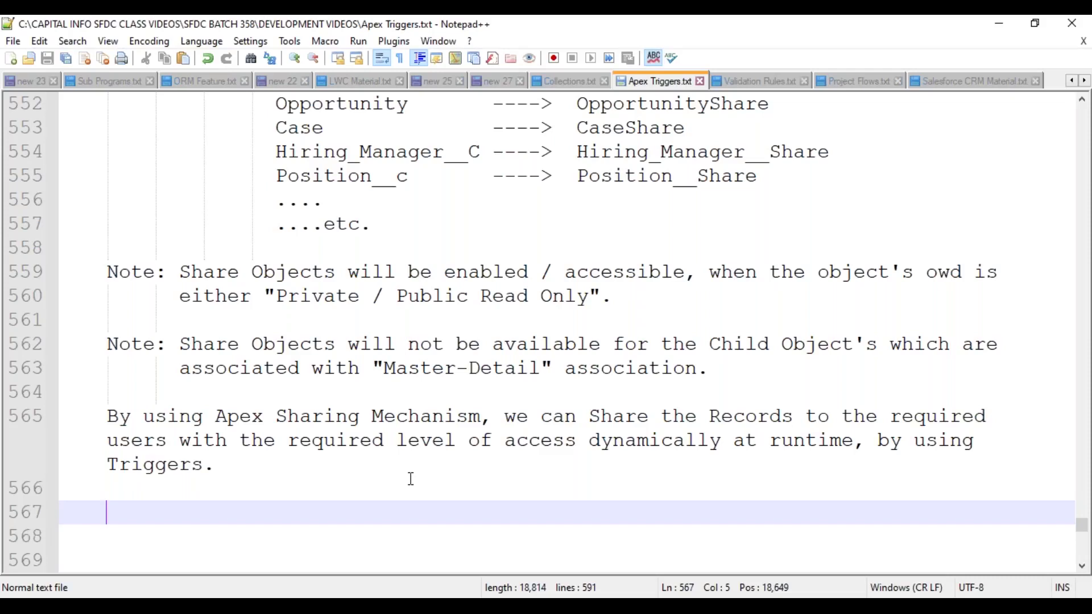
key("BackSpace")
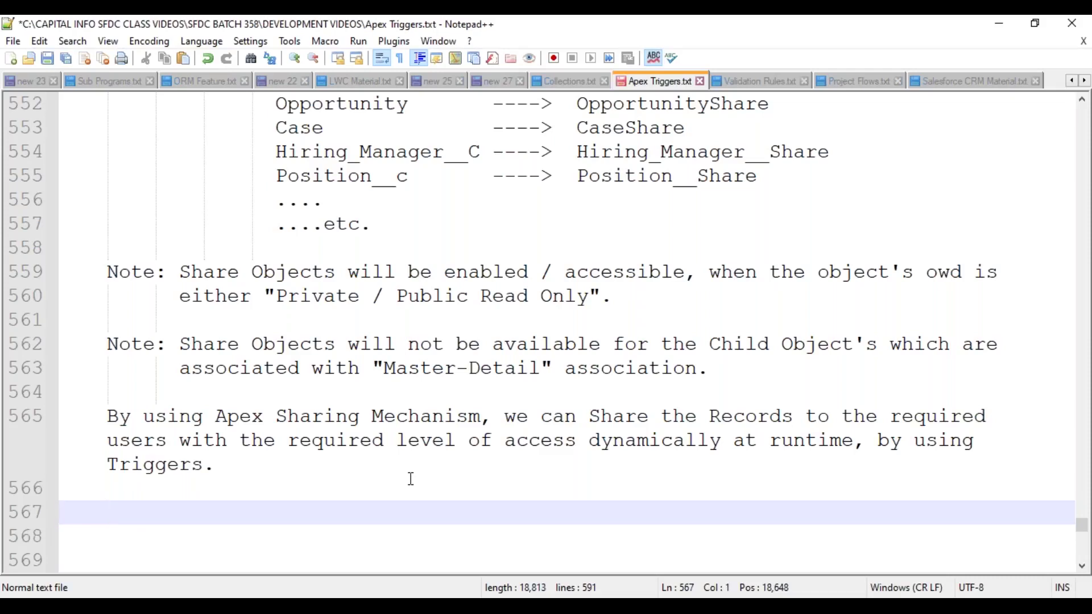
type("AccountShare")
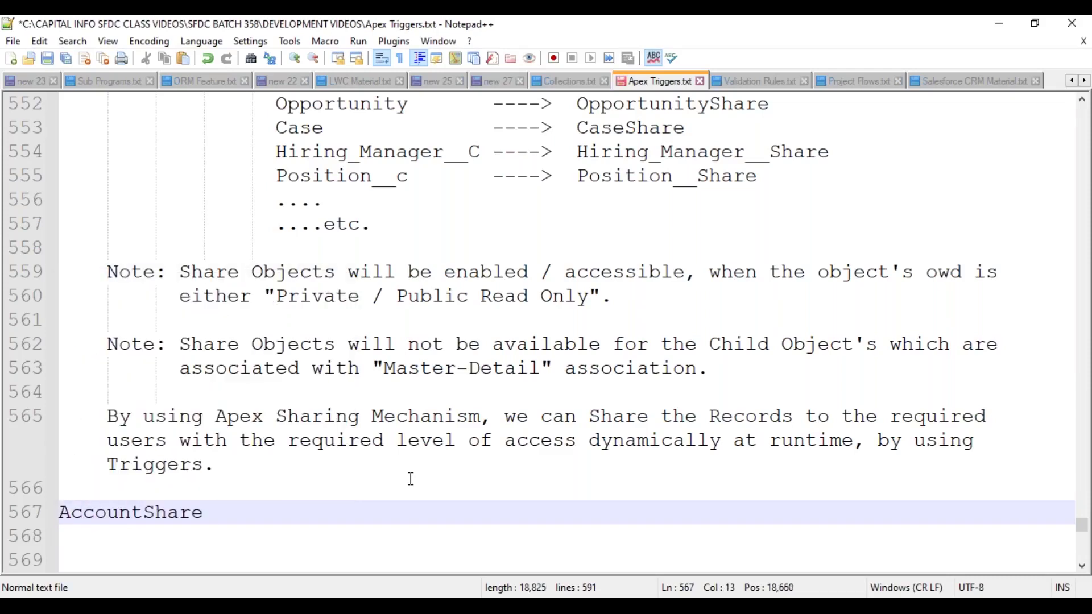
type(" Object:")
- Underline the heading with a row of dashes, indent the next line and save
key("Return")
type("--------------------")
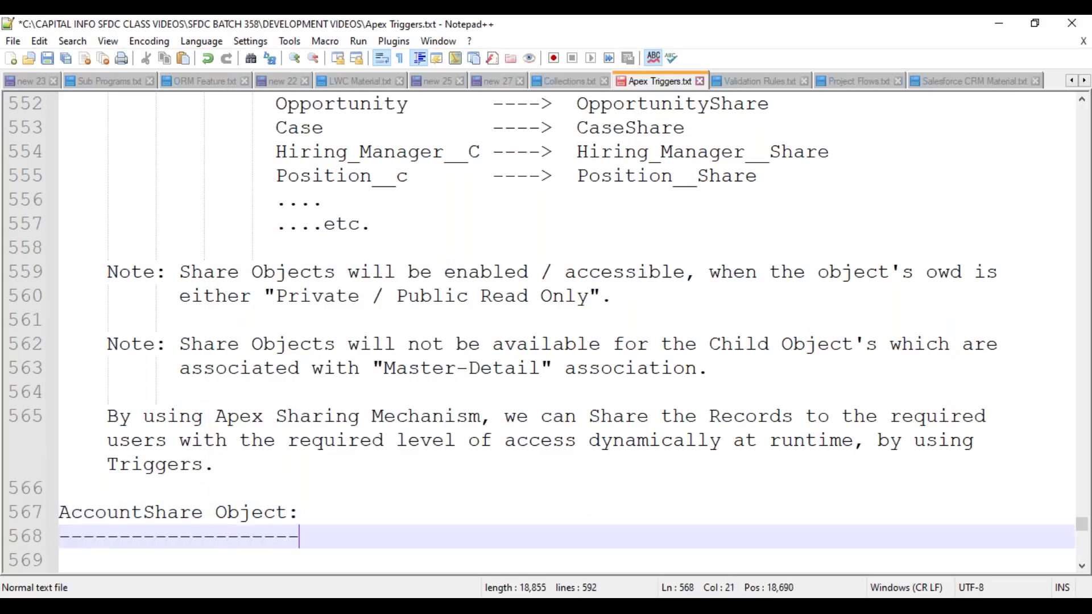
key("Return")
key("Tab")
key("ctrl+s")
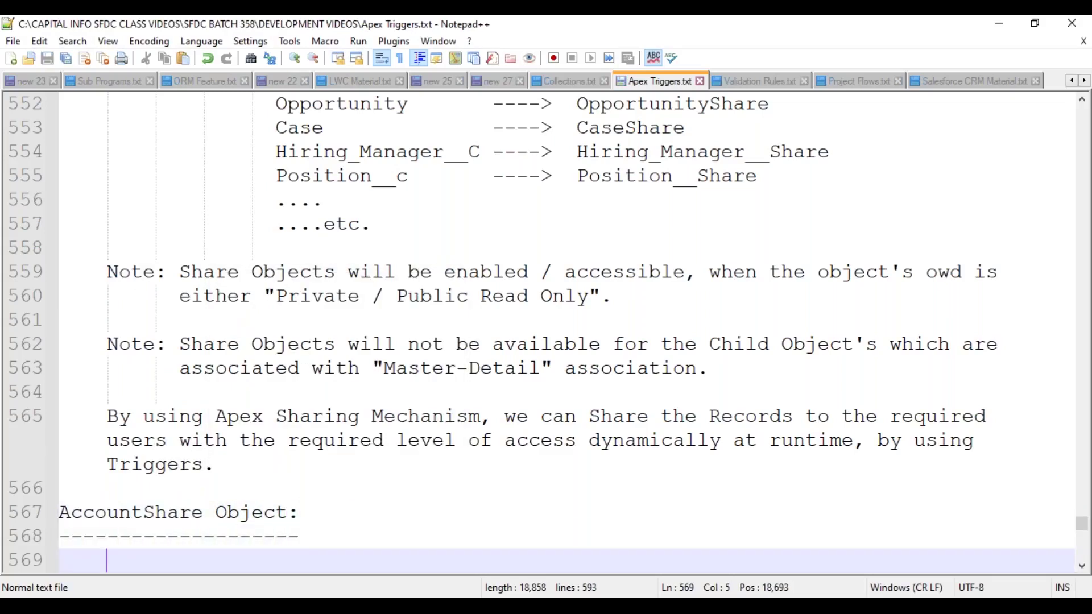
scroll(291, 369, "down", 1)
scroll(290, 369, "down", 1)
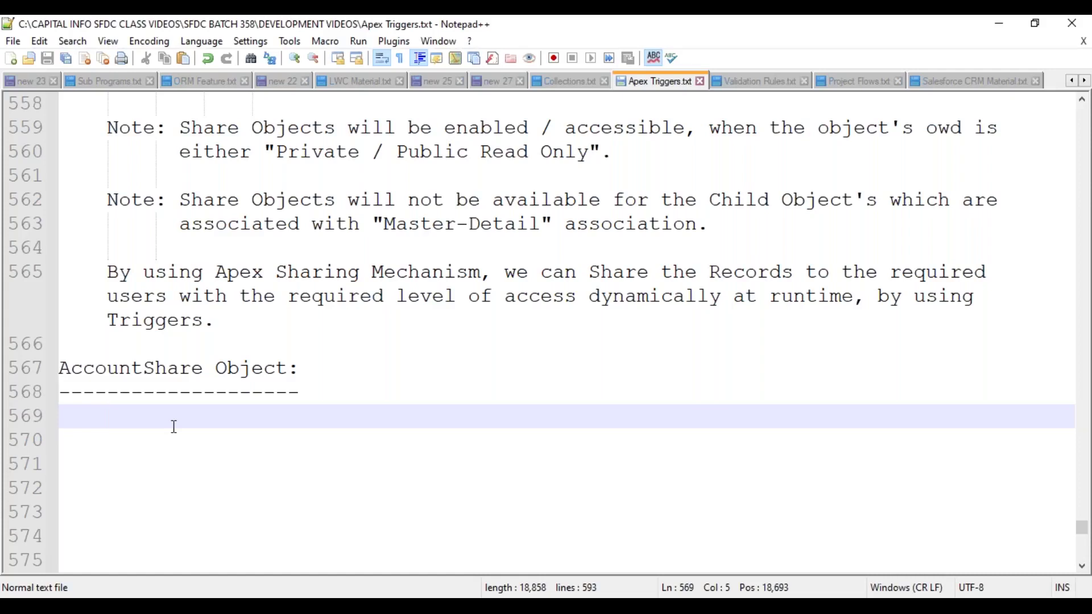
- Write 'This Object contains all the Account Record's Sharing Related information. It contains the below fields.'
type("This Object contain")
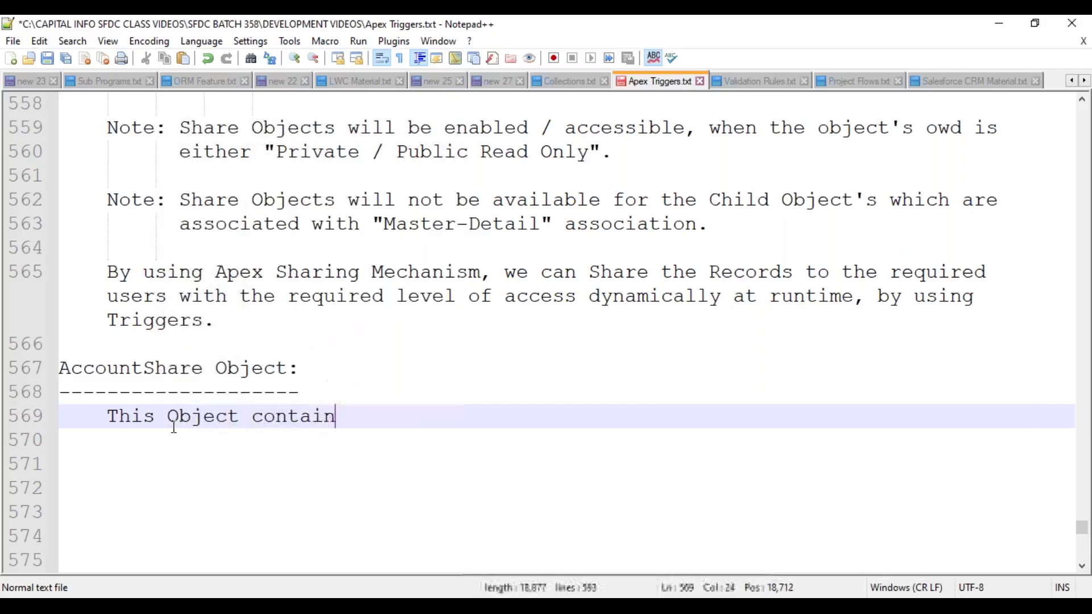
type("s all the Account Record")
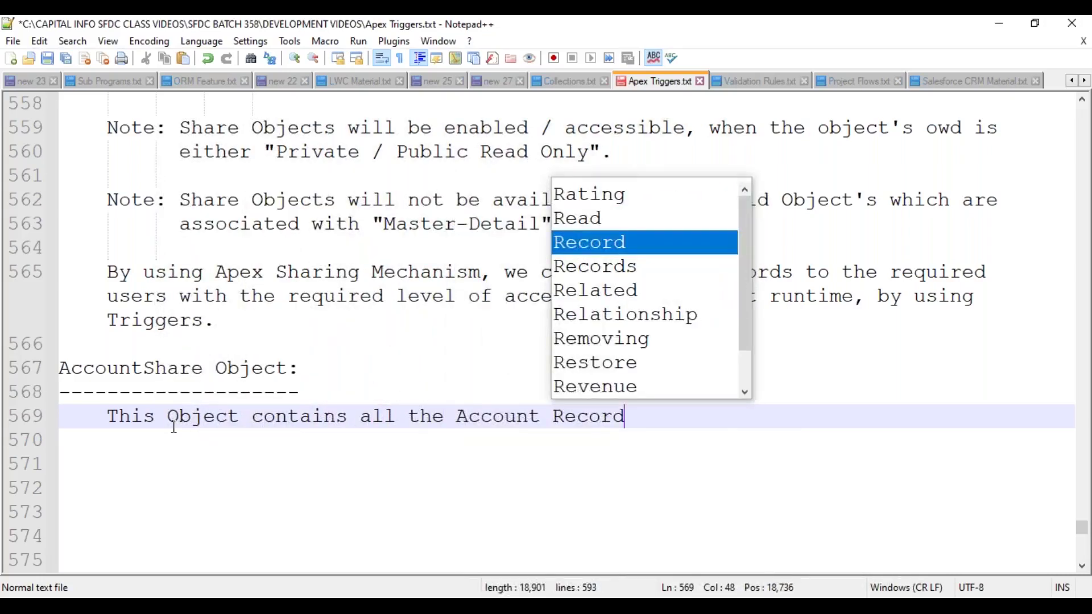
type("'s Sharing Related information.")
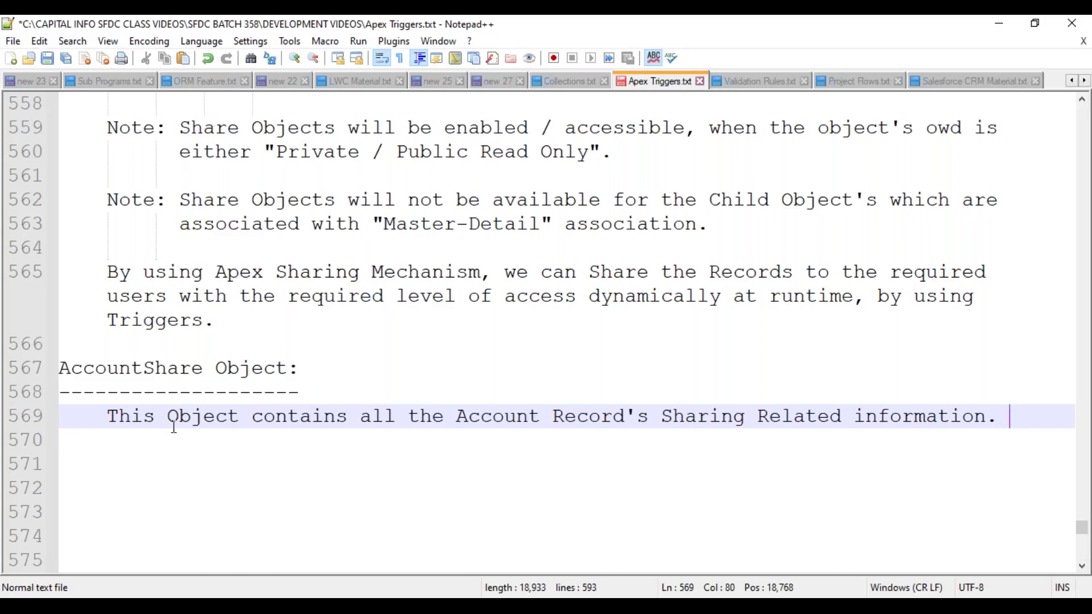
type("It conta")
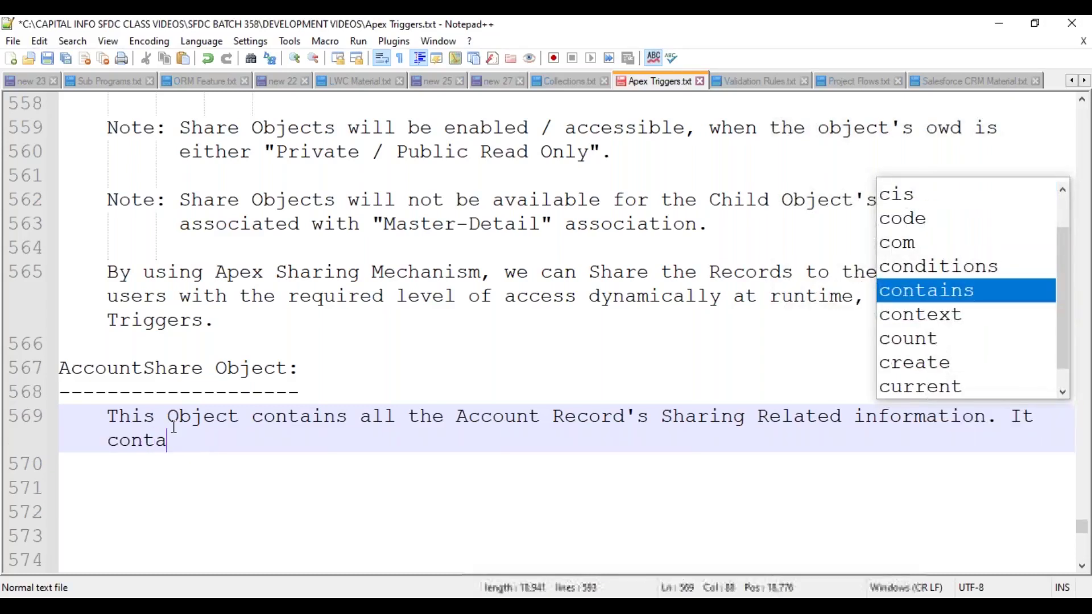
type("ins the below f")
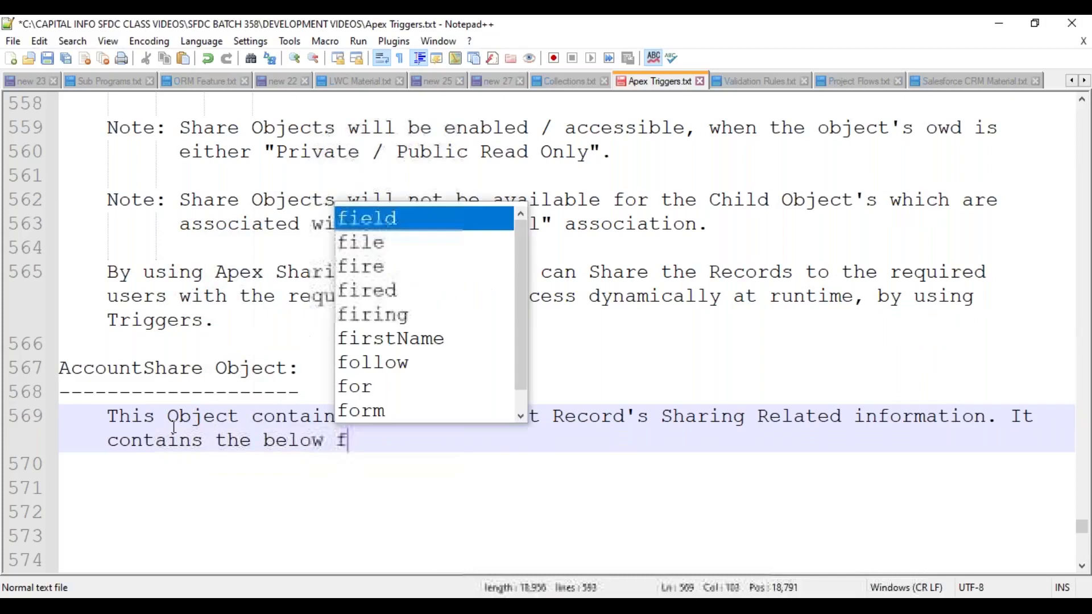
type("ields.")
- Add an indented '1. AccountID:' list entry with an indented line below, and save
key("Return")
key("Return")
key("Tab")
type(".")
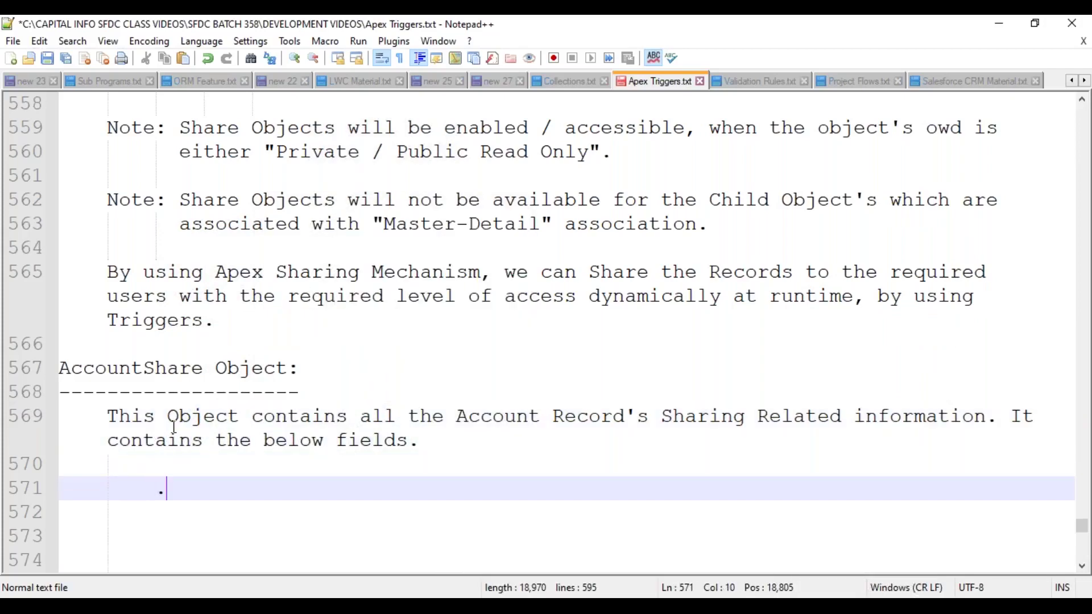
type(". AccountID:")
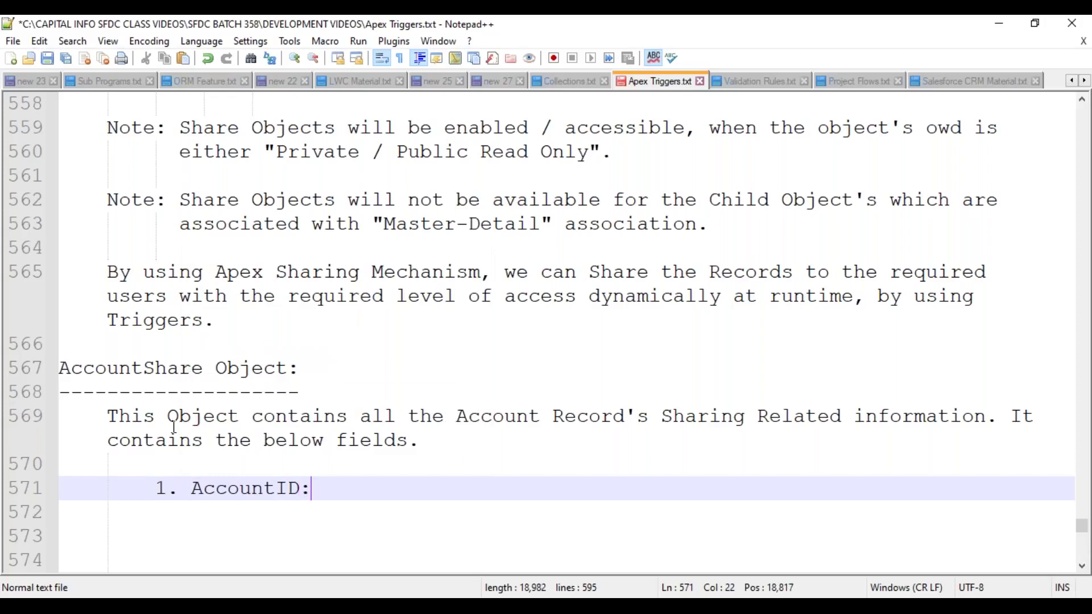
key("Return")
key("Tab")
key("ctrl+s")
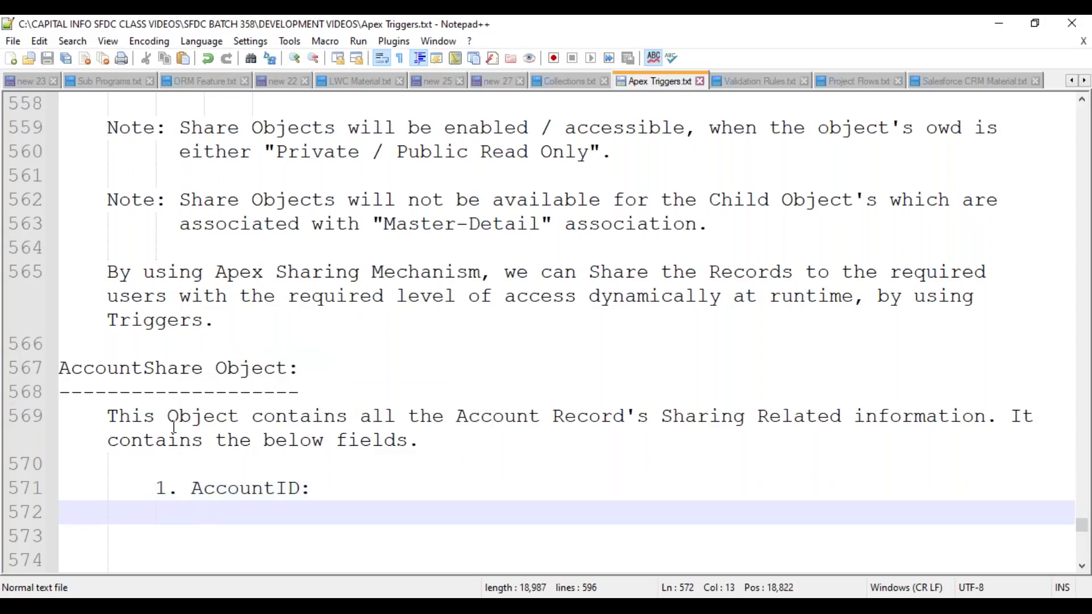
scroll(173, 426, "down", 2)
scroll(173, 427, "down", 1)
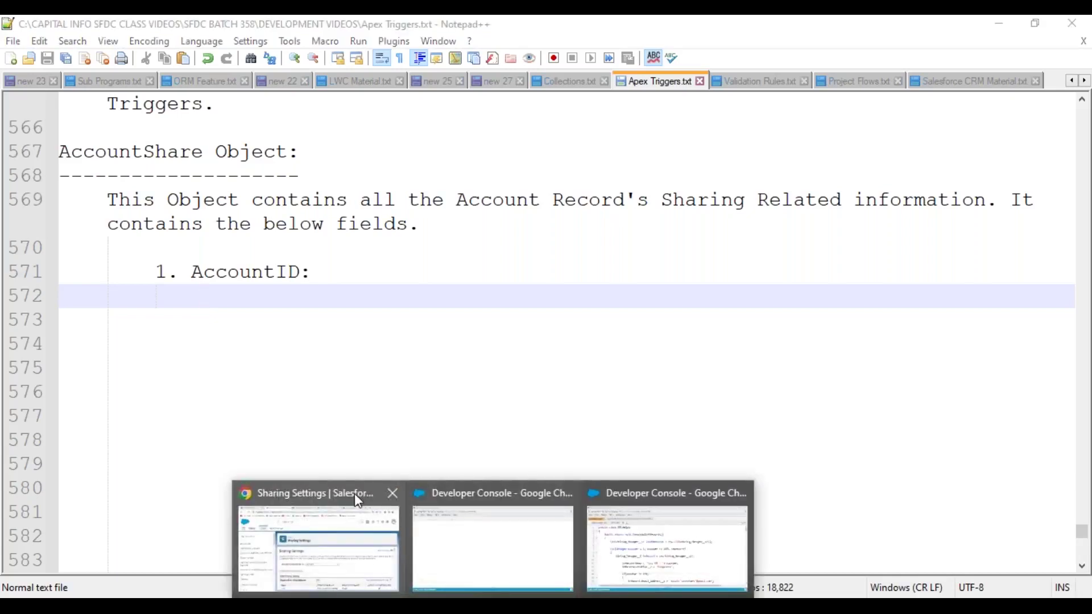
- Find Users through Setup Quick Find and log in as the Development test user
left_click(336, 493)
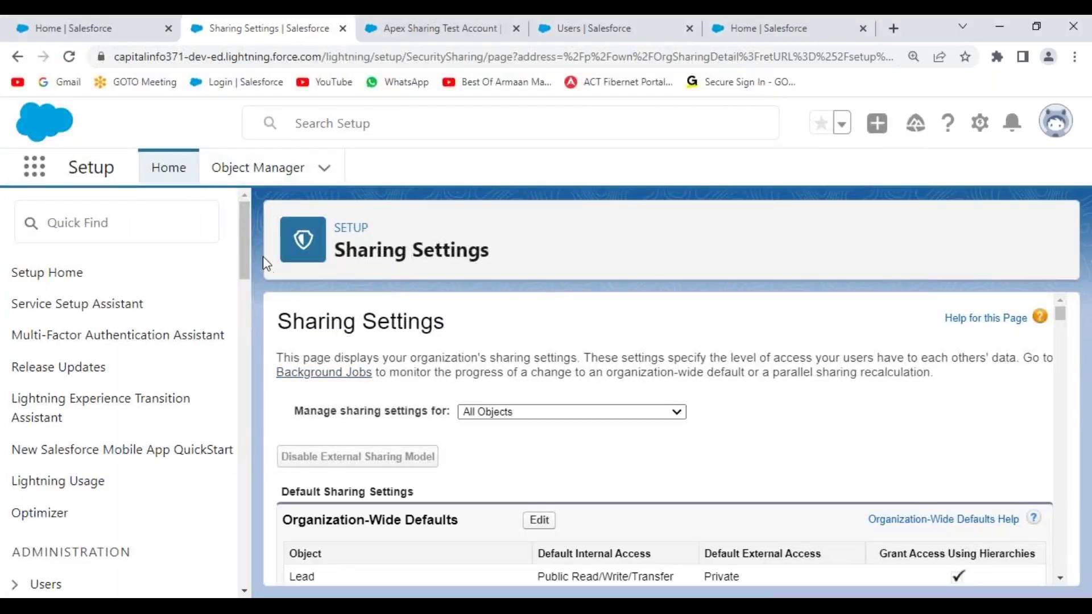
left_click(103, 220)
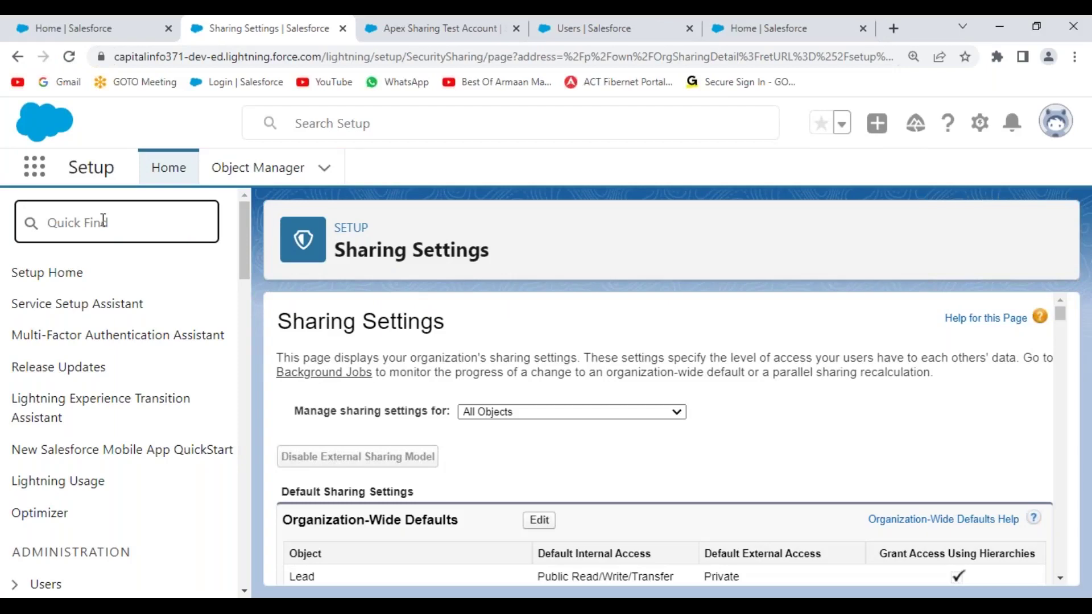
type("deve")
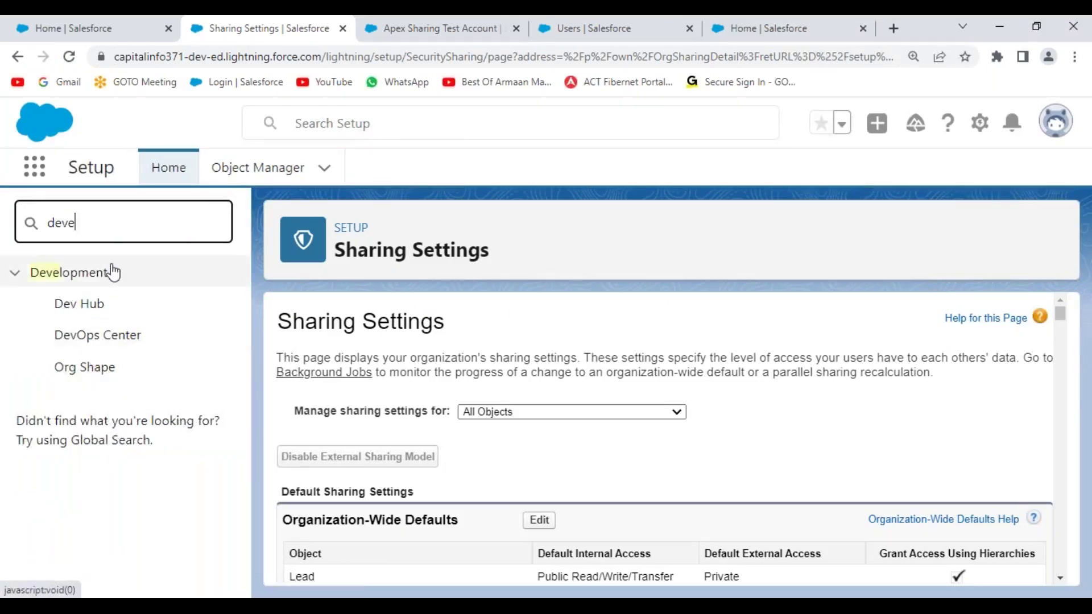
key("BackSpace")
key("BackSpace")
key("BackSpace")
key("BackSpace")
type("user")
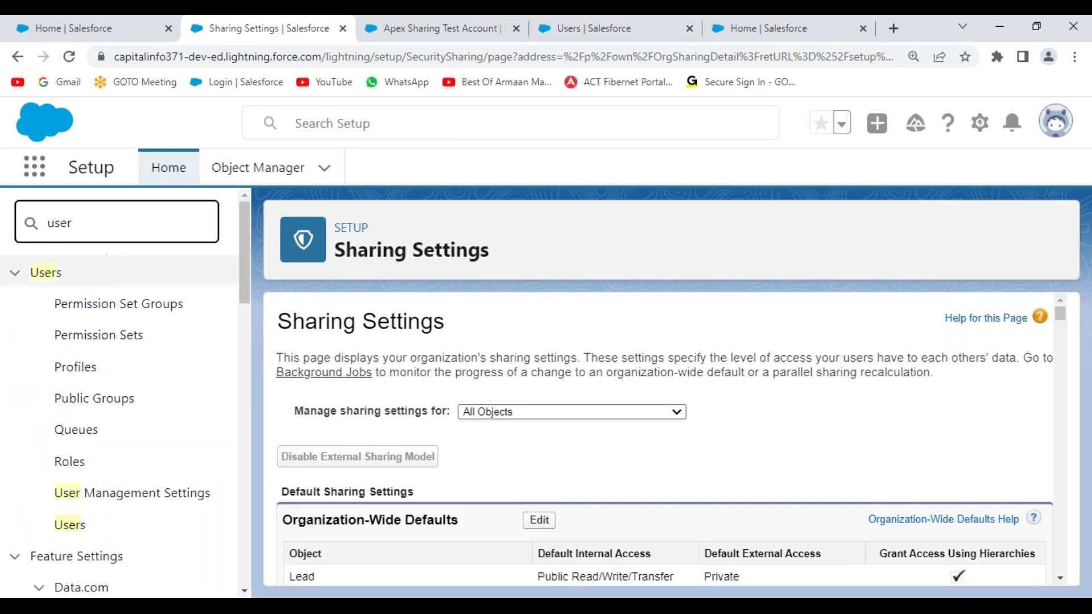
left_click(70, 524)
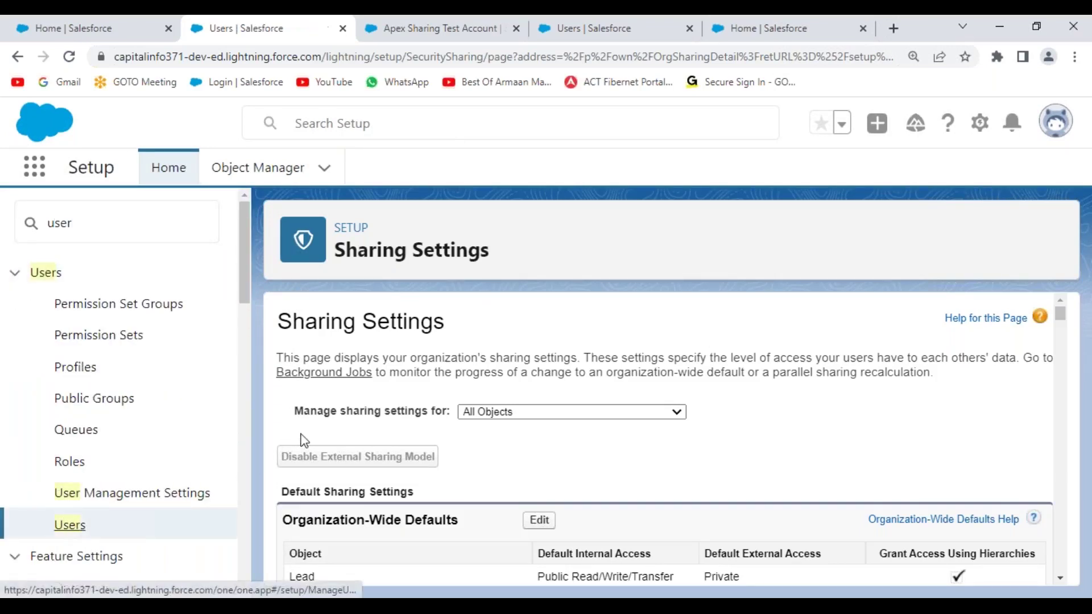
scroll(446, 455, "down", 4)
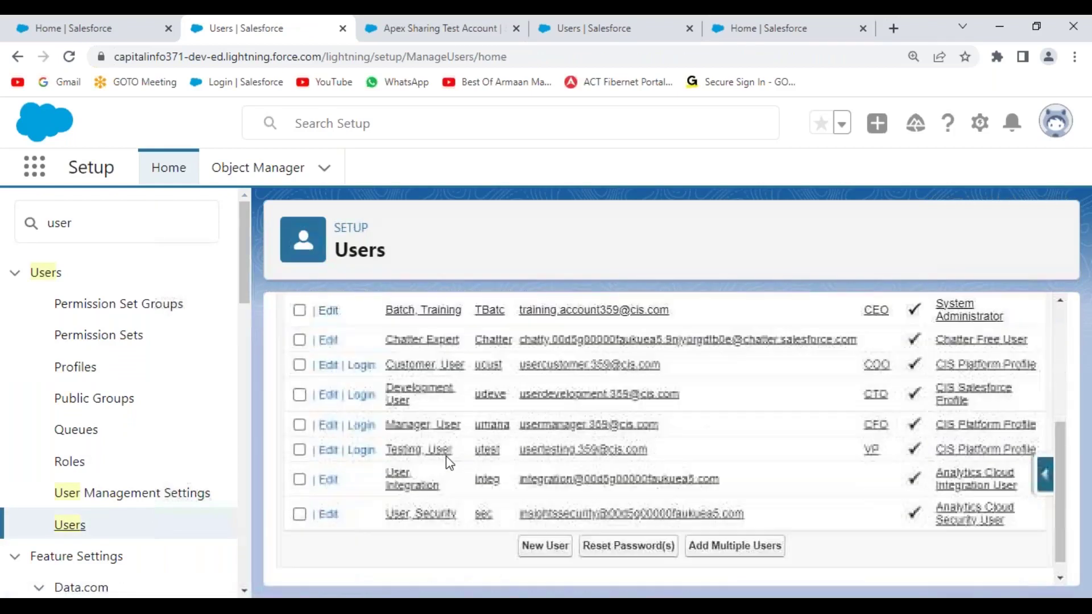
left_click(362, 398)
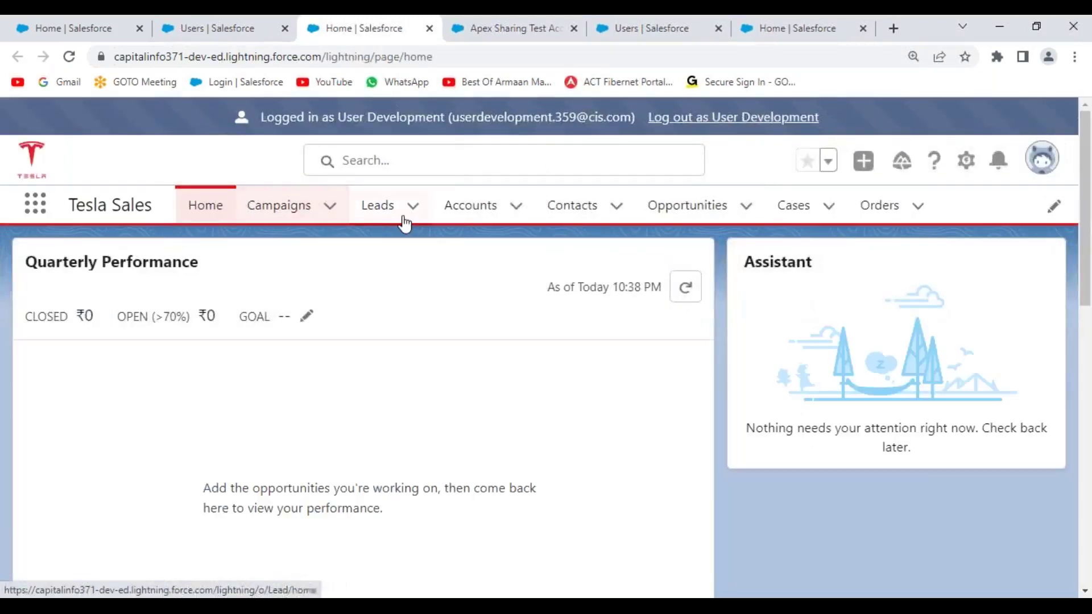
- Open the Apex Sharing Test Account's Share dialog and note its record ID in the URL
left_click(462, 211)
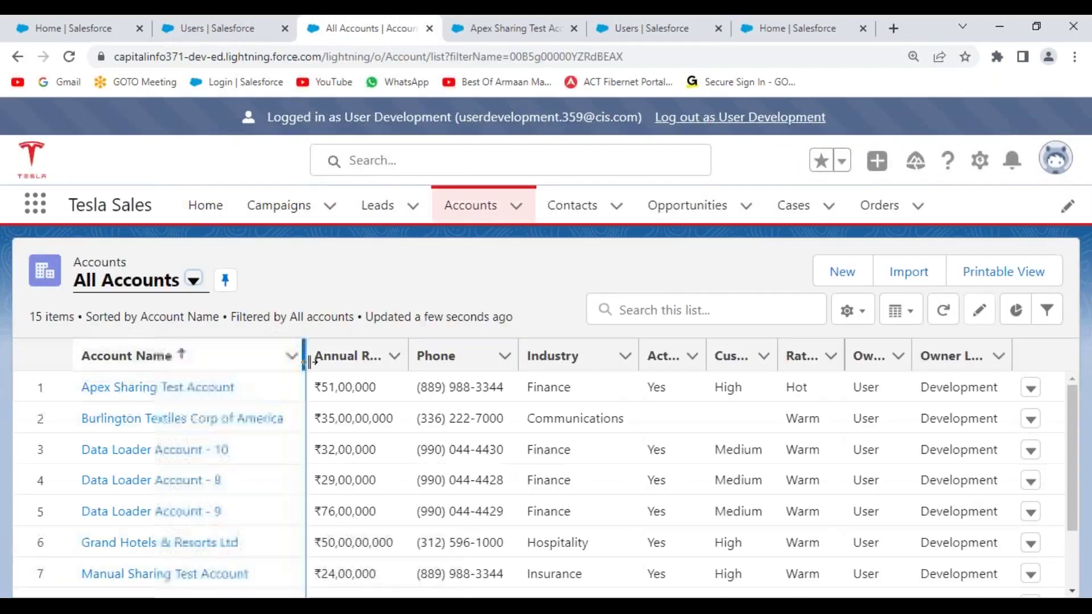
left_click(163, 390)
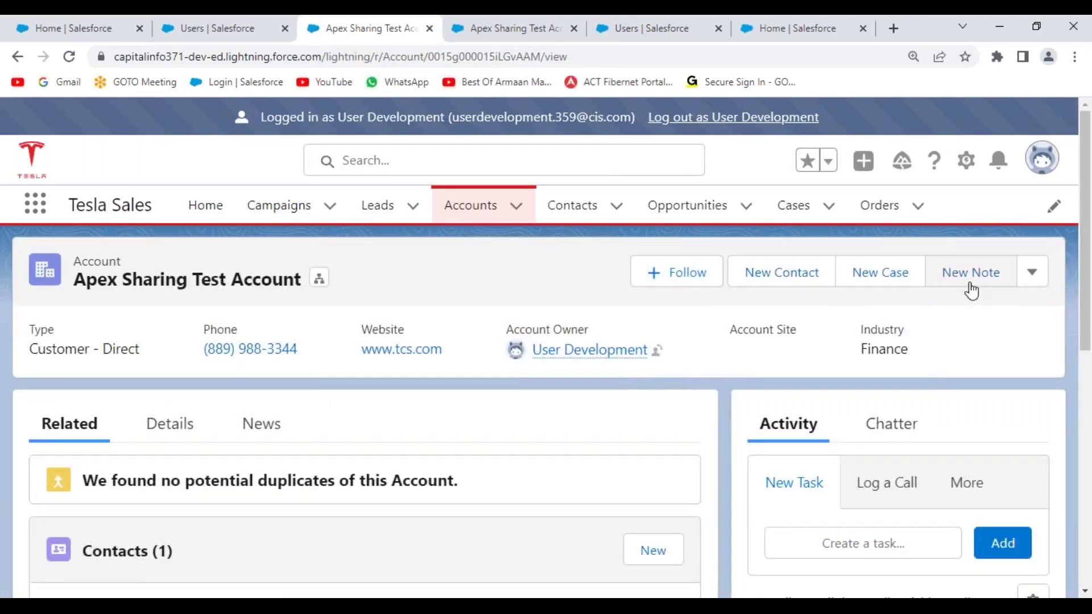
left_click(1034, 279)
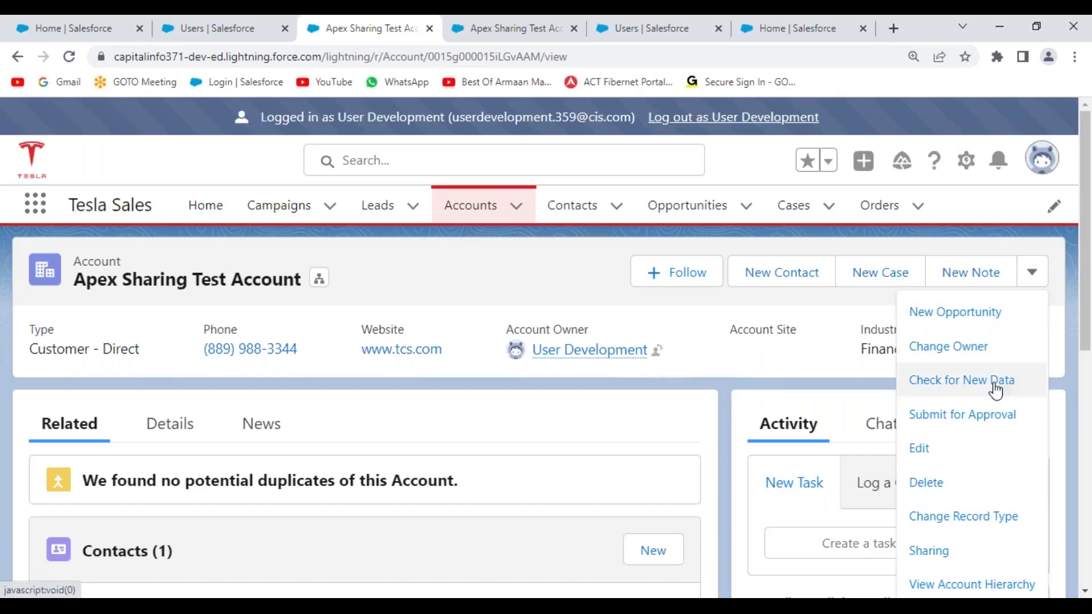
left_click(948, 557)
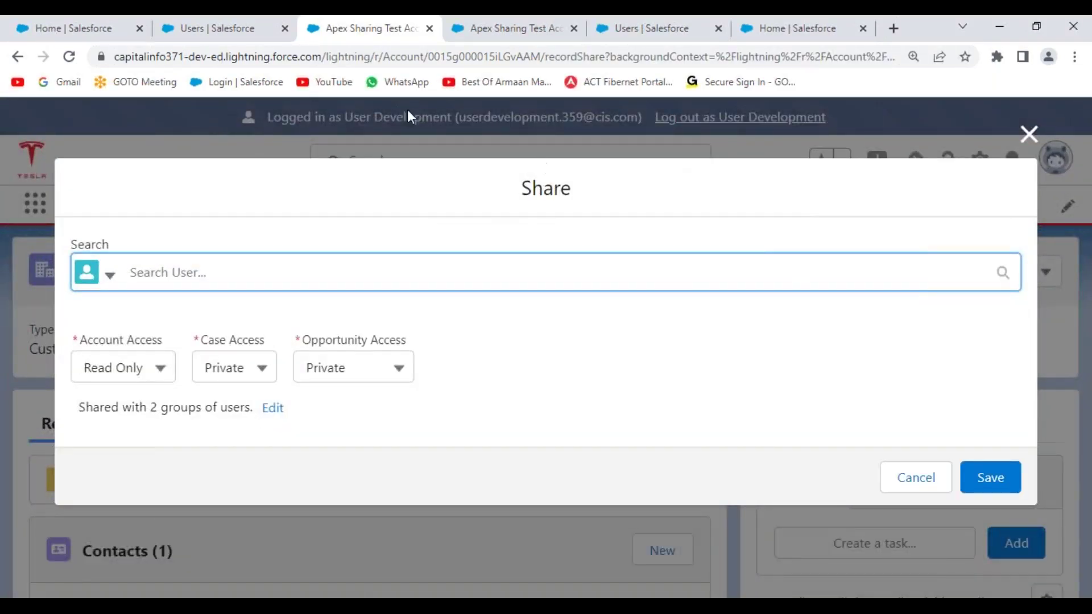
left_click_drag(428, 57, 541, 58)
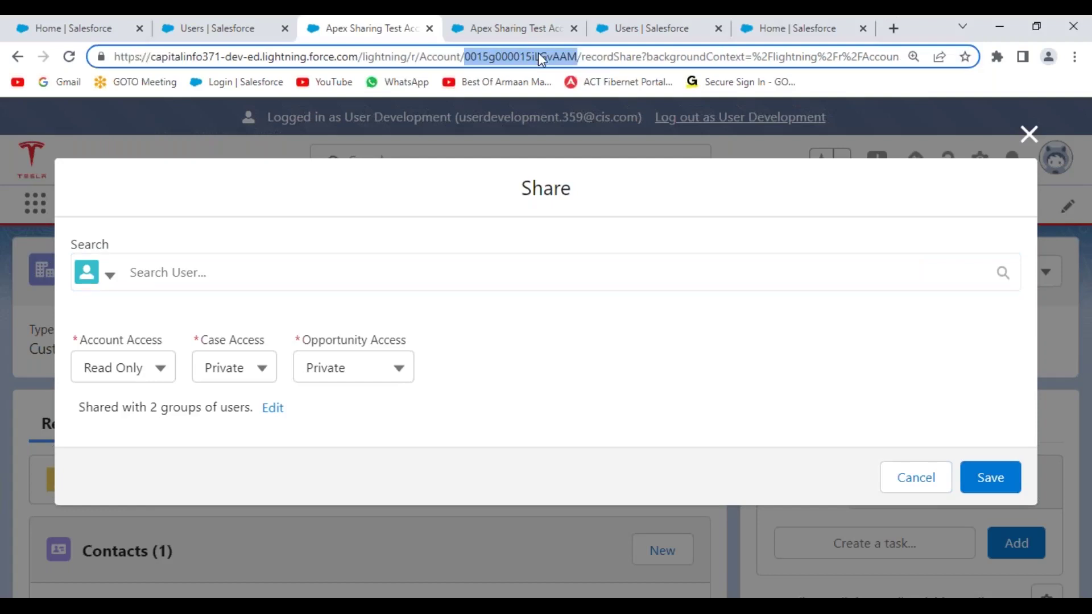
left_click(1029, 135)
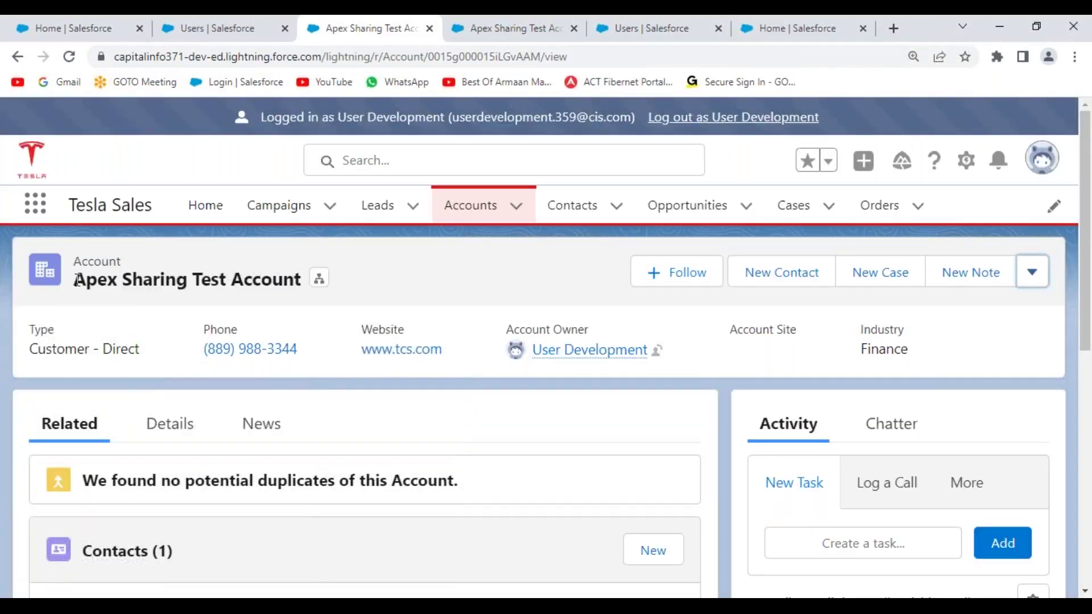
- Point out the account name and record ID, reopen sharing, then select AccountID in the notes
left_click_drag(75, 279, 302, 280)
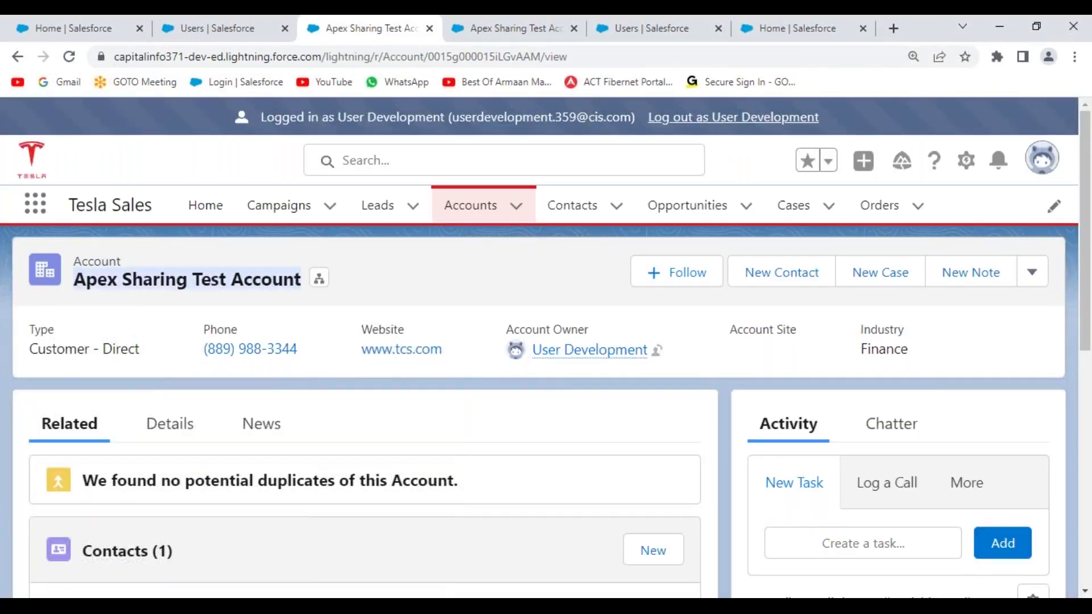
double_click(512, 57)
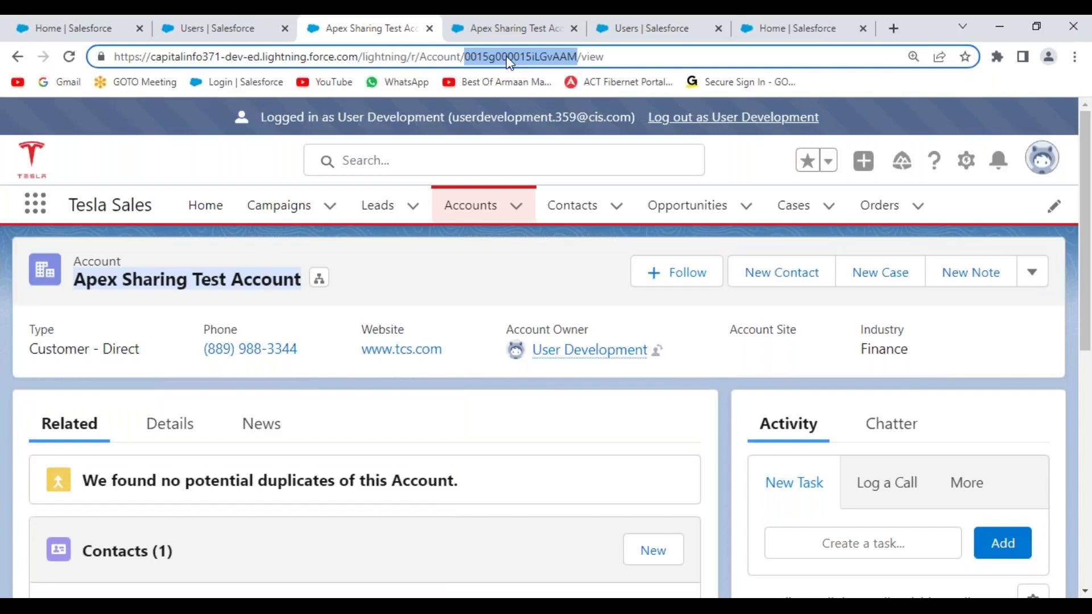
left_click(1033, 278)
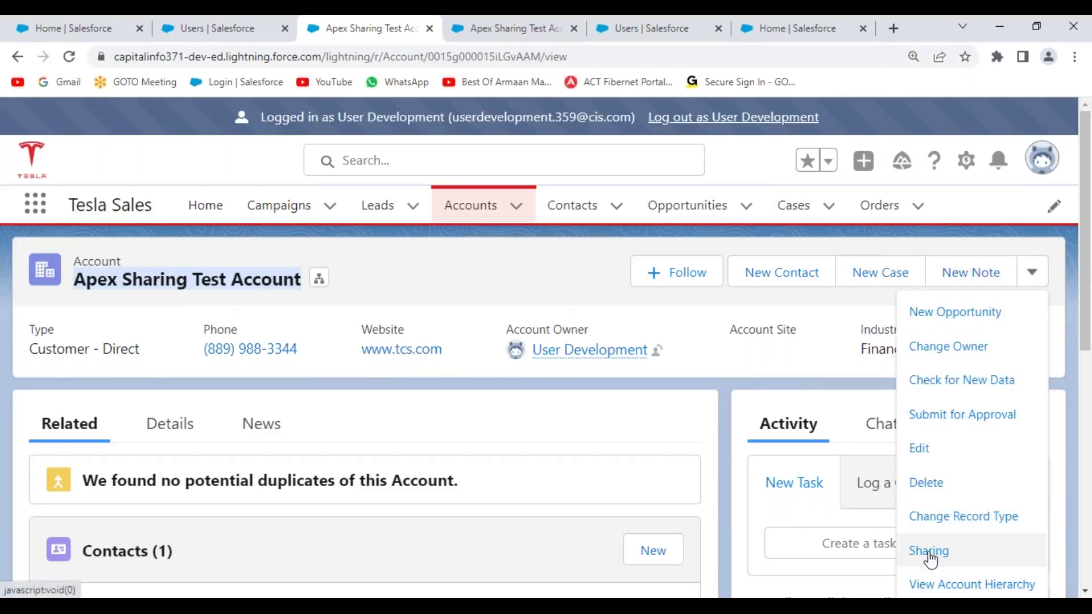
left_click(928, 553)
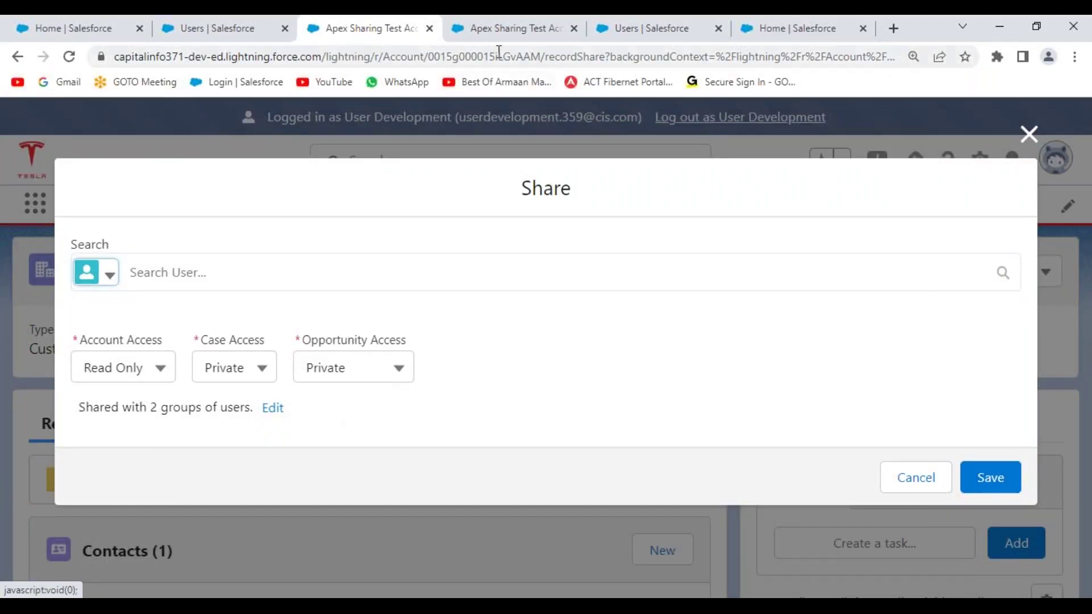
key("alt+Tab")
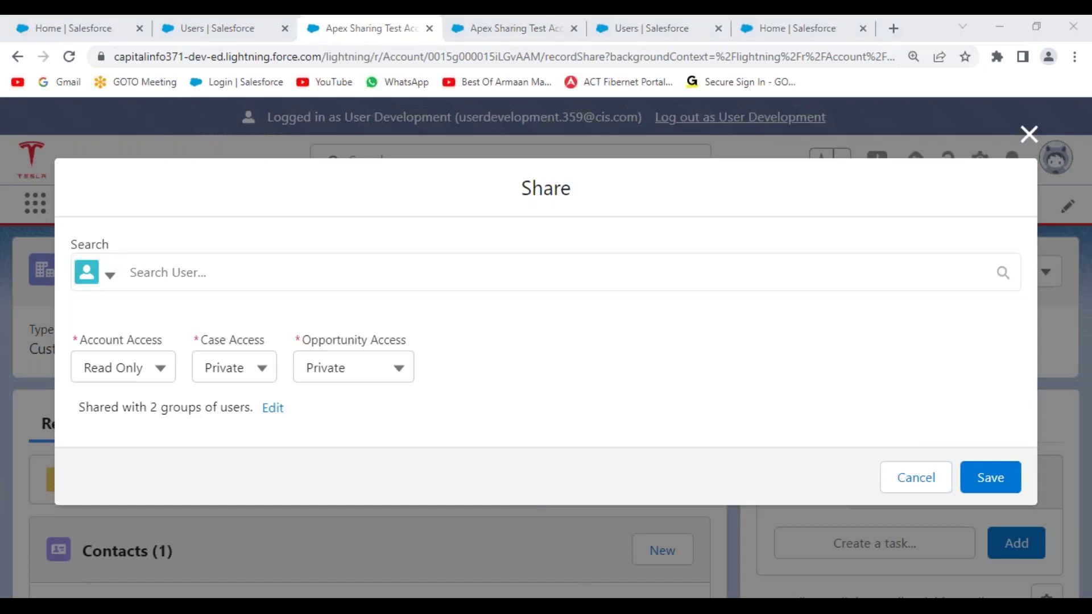
double_click(280, 271)
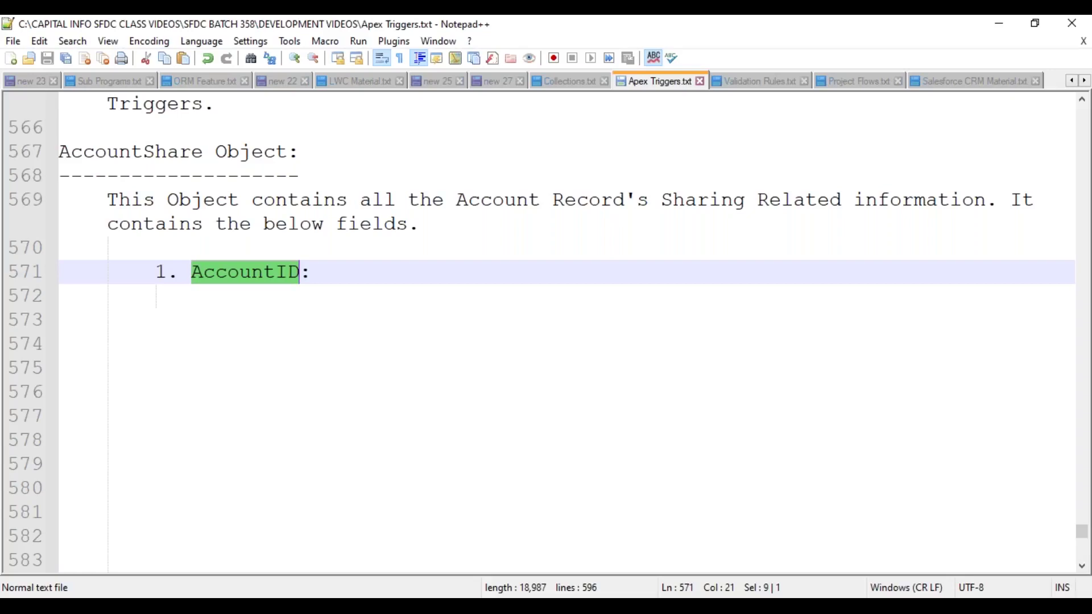
- Describe AccountID as containing the Account Record Id to be shared with the required users
double_click(139, 154)
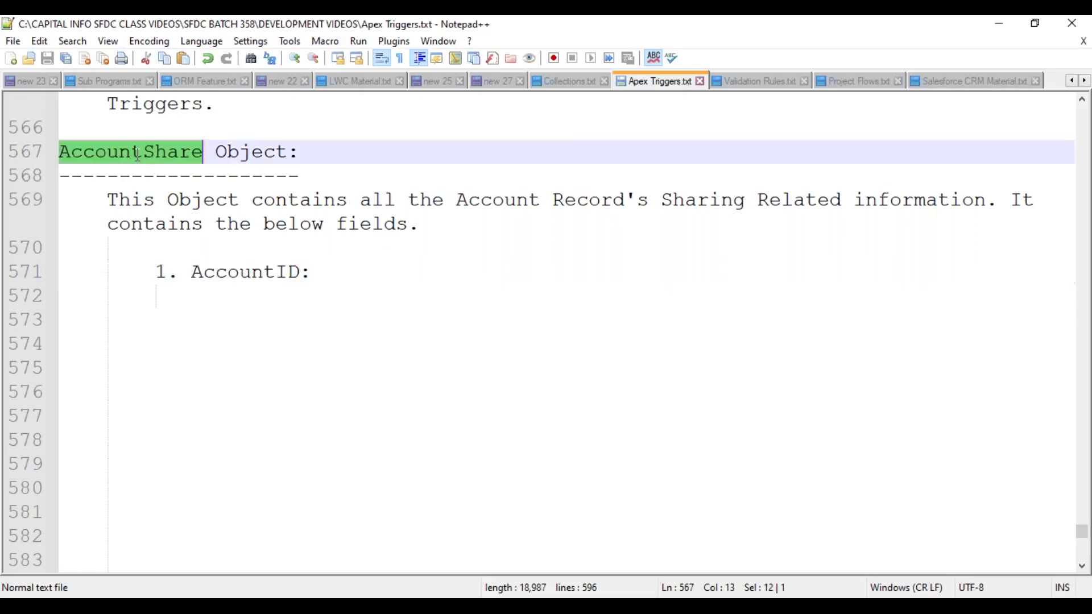
double_click(243, 272)
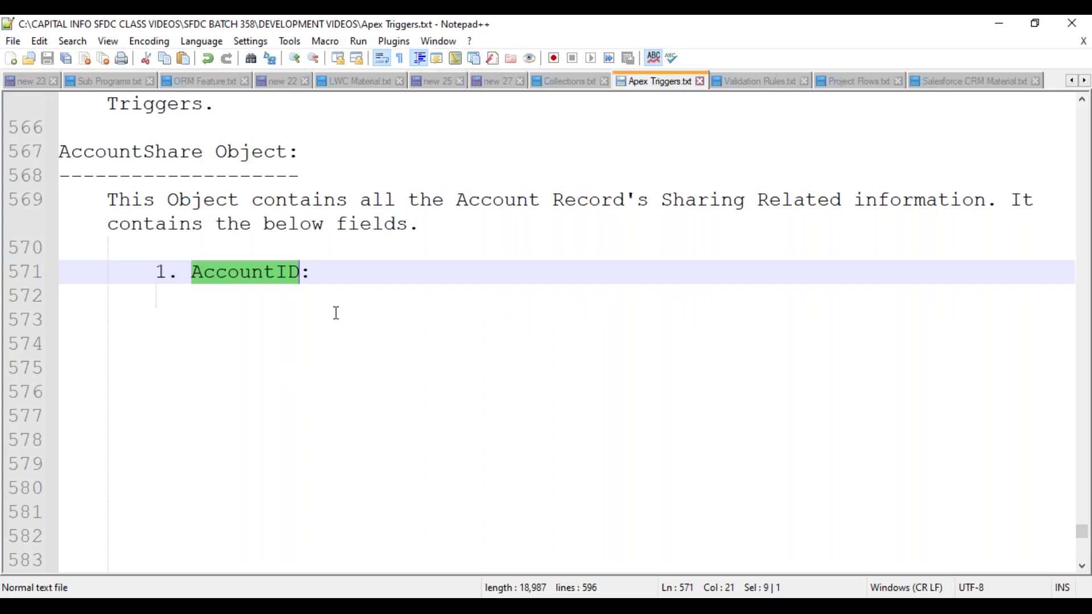
left_click(344, 272)
type("It contains")
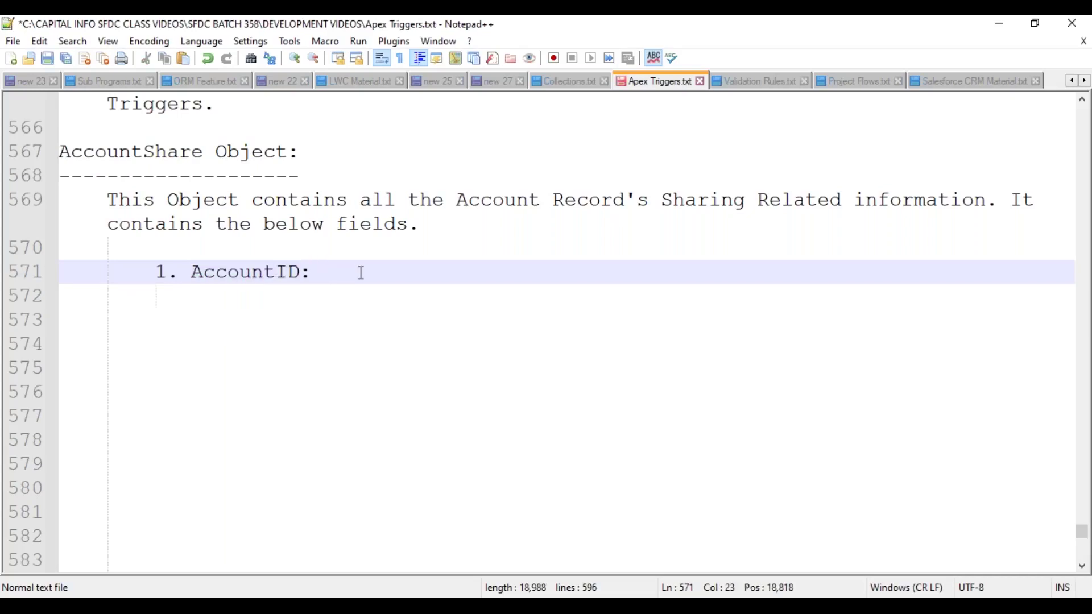
type(" the ")
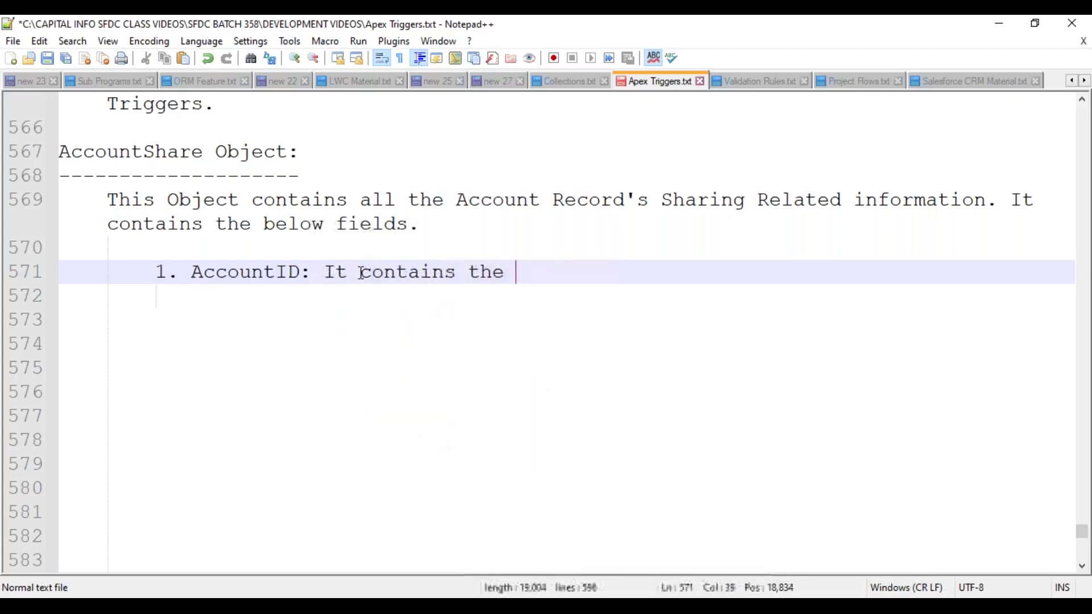
type("Account Record")
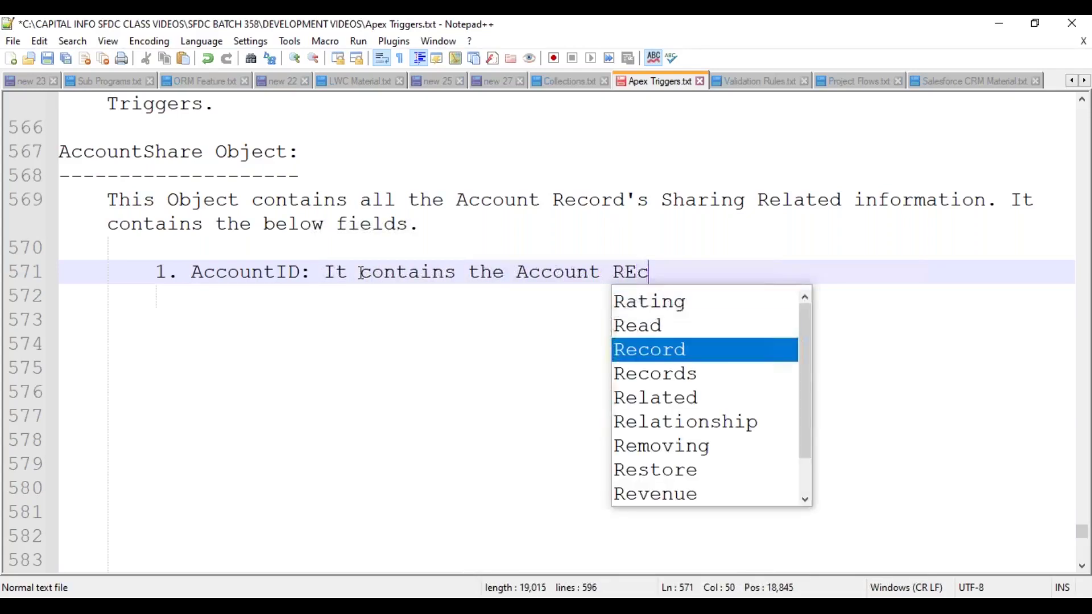
type(" Id, which ")
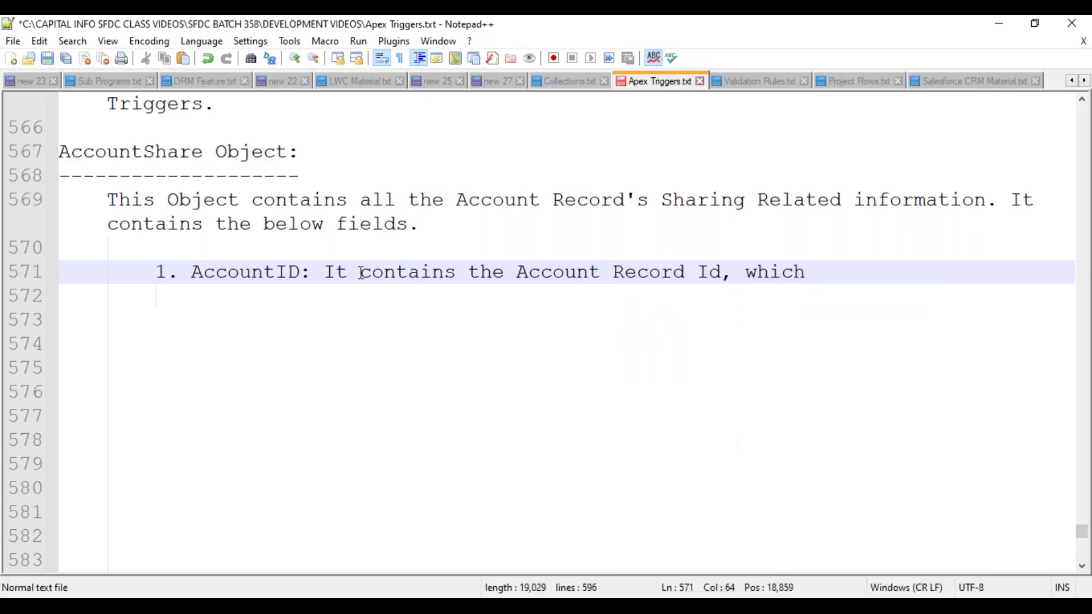
type("need")
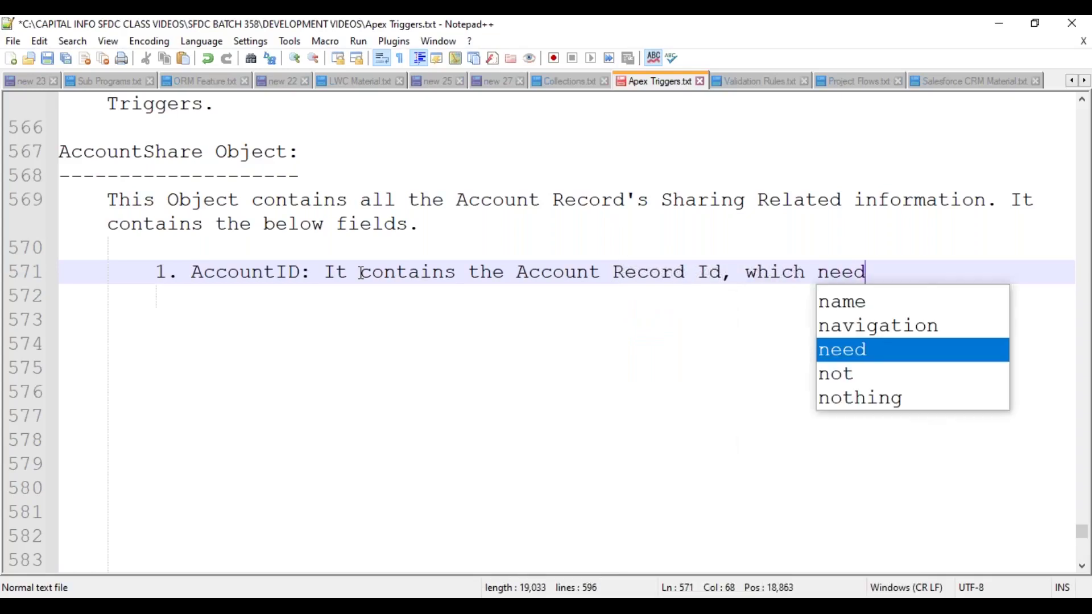
type("s to be ge")
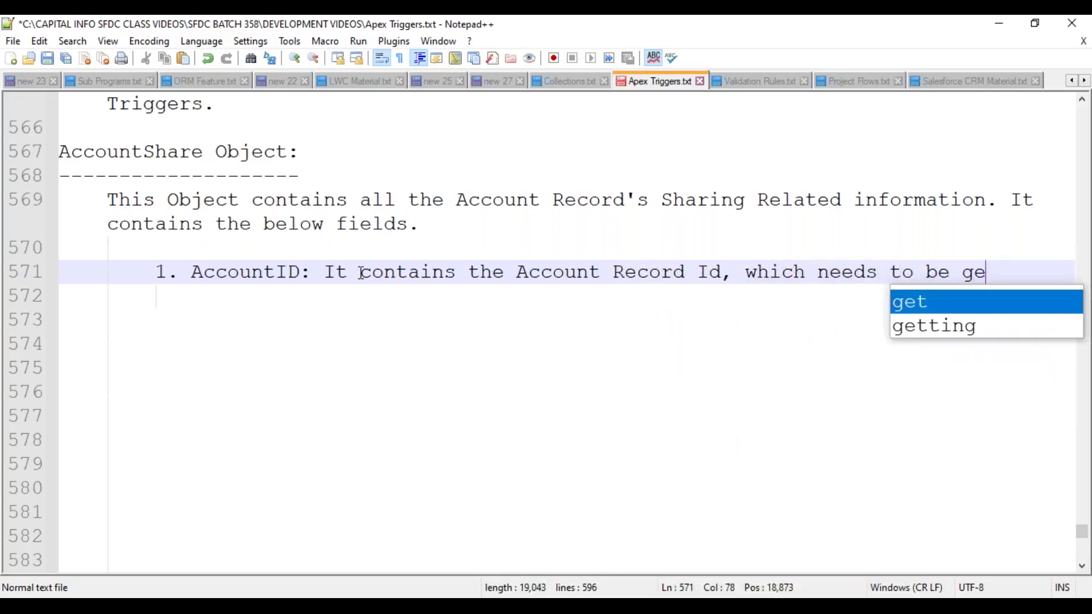
type("t Shared ")
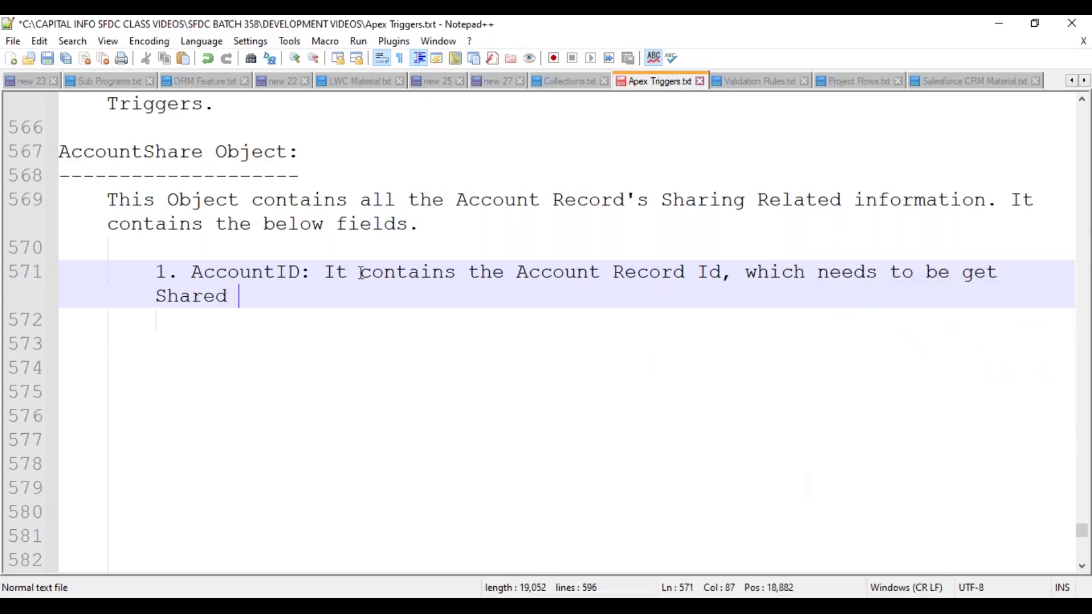
type("to the required ")
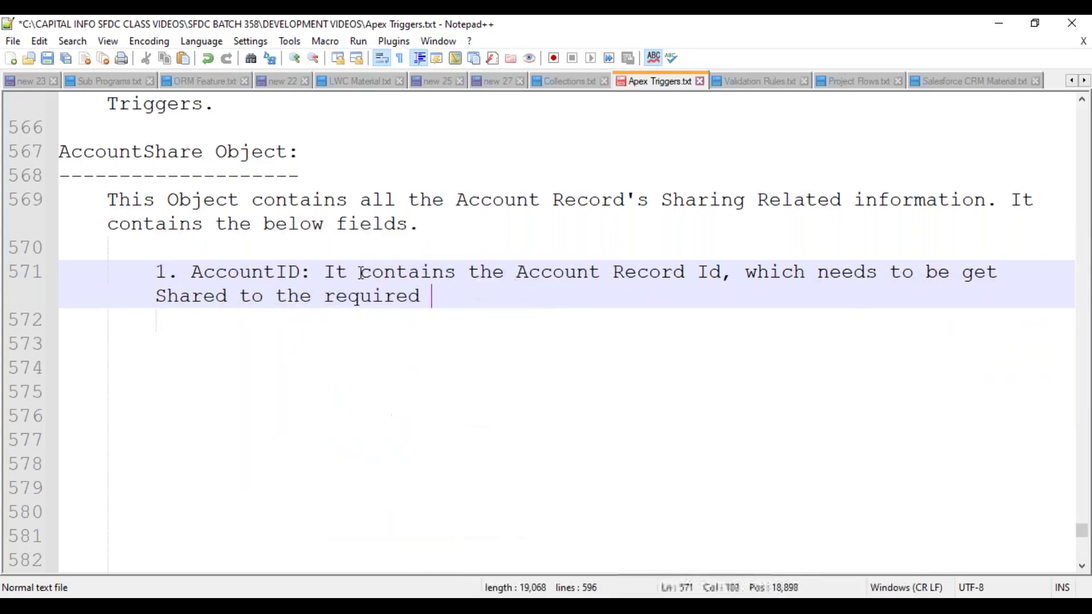
type("users.")
- Move the AccountID description onto its own indented line and start item '2.' below it
key("Up")
key("Left")
key("Left")
key("Left")
key("Left")
key("Left")
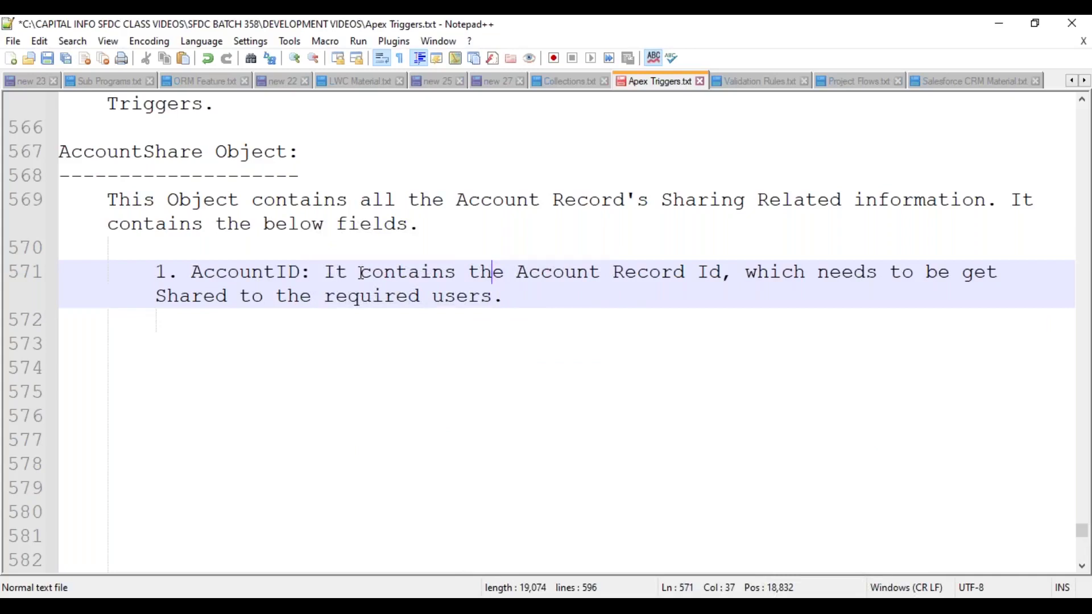
key("ctrl+Left")
key("ctrl+Left")
key("Left")
key("Right")
key("Return")
key("Tab")
key("Down")
key("Down")
key("Down")
key("Tab")
key("Tab")
type("2.")
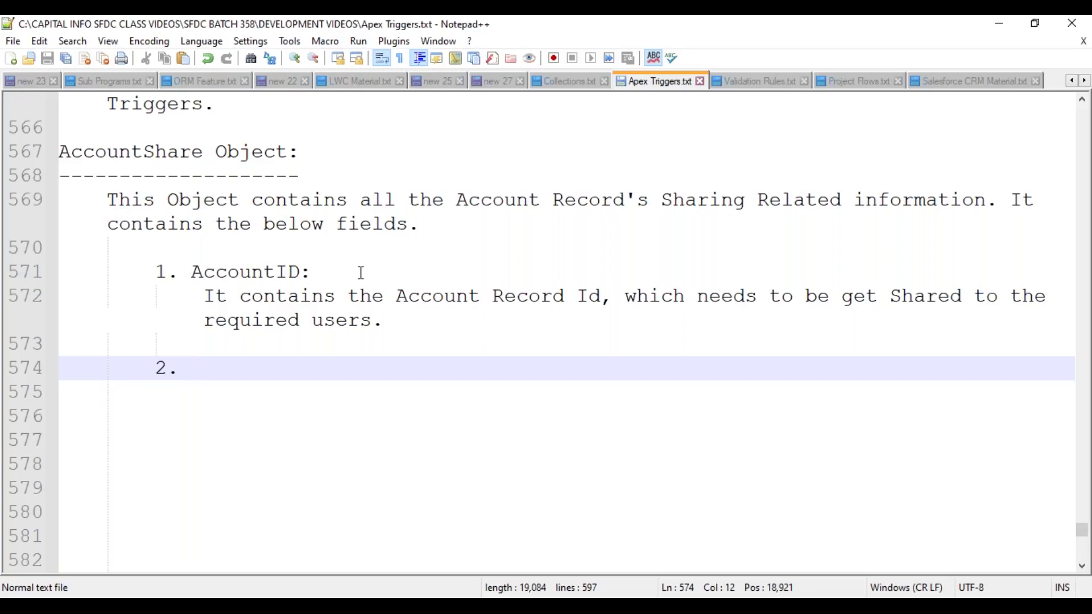
- Name item 2 'UserOrGroupId:' with an indented description line beneath it
type("UserOr")
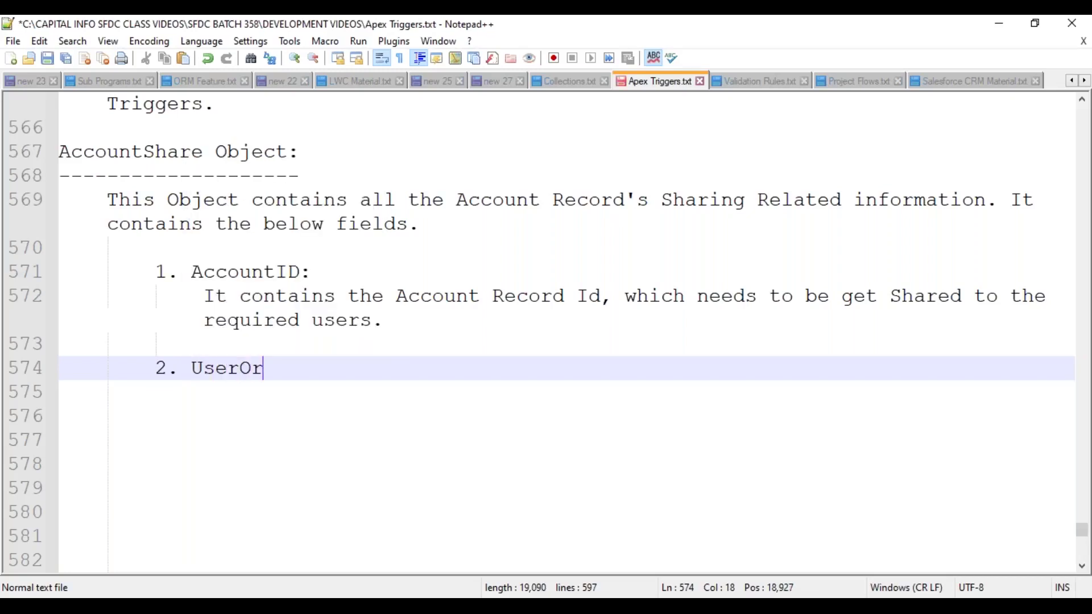
type("GroupId:")
key("Return")
key("Tab")
- Save the notes and highlight 'UserOrGroup' in the field name
key("ctrl+s")
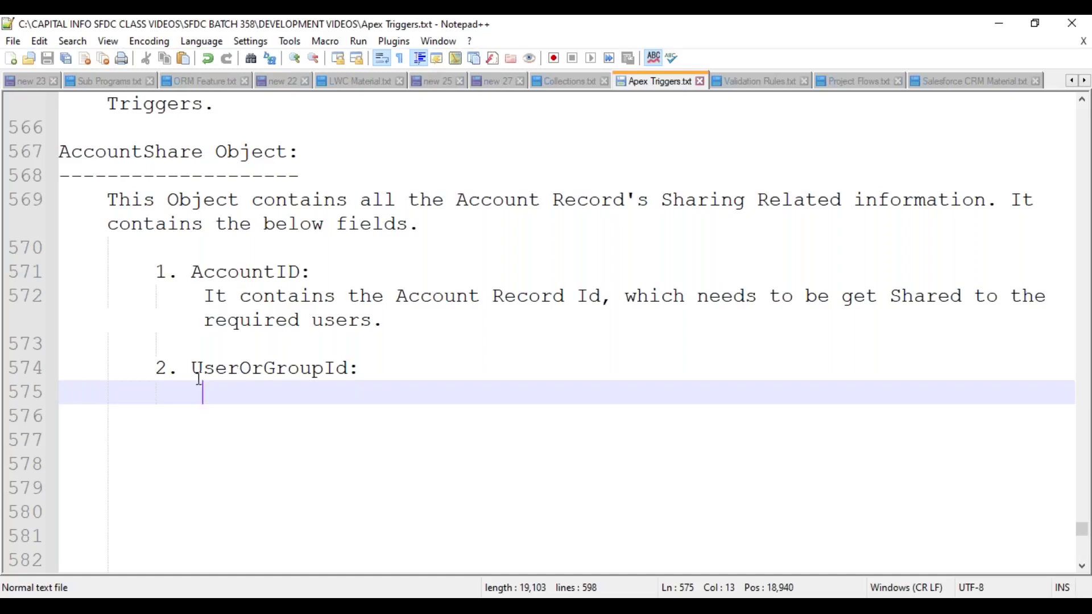
left_click_drag(194, 368, 328, 368)
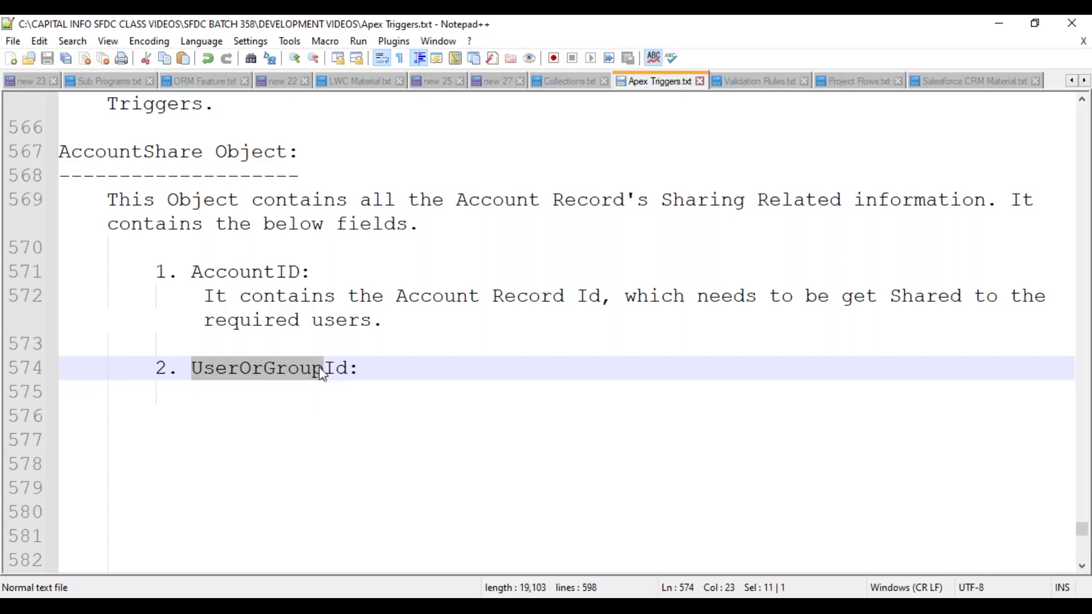
key("alt+Tab")
- Search 'tes' in the Share dialog's Search User box and add User Testing as a recipient
left_click(212, 276)
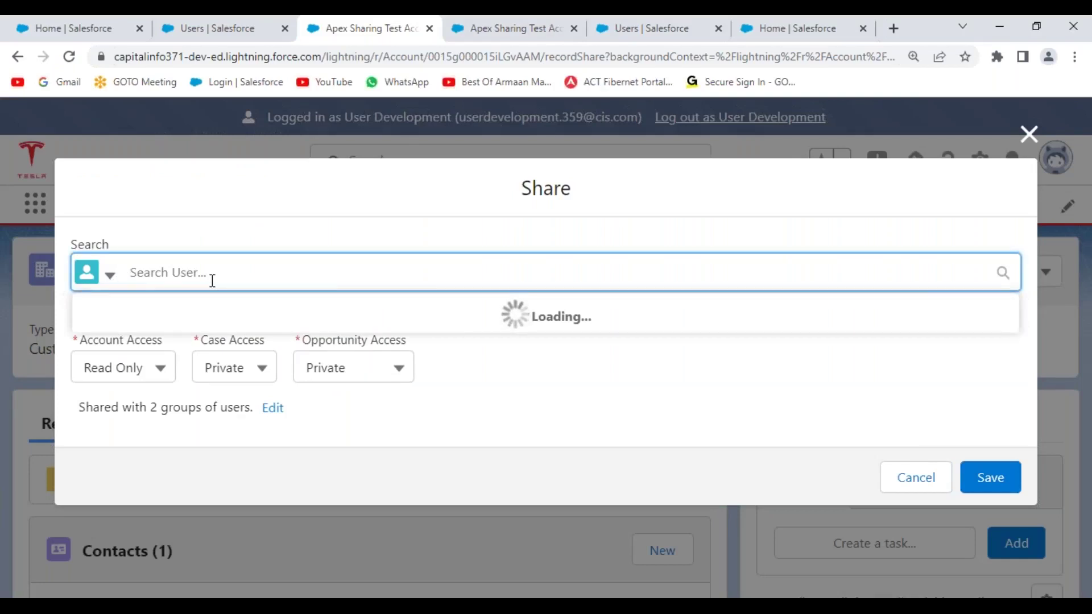
type("tes")
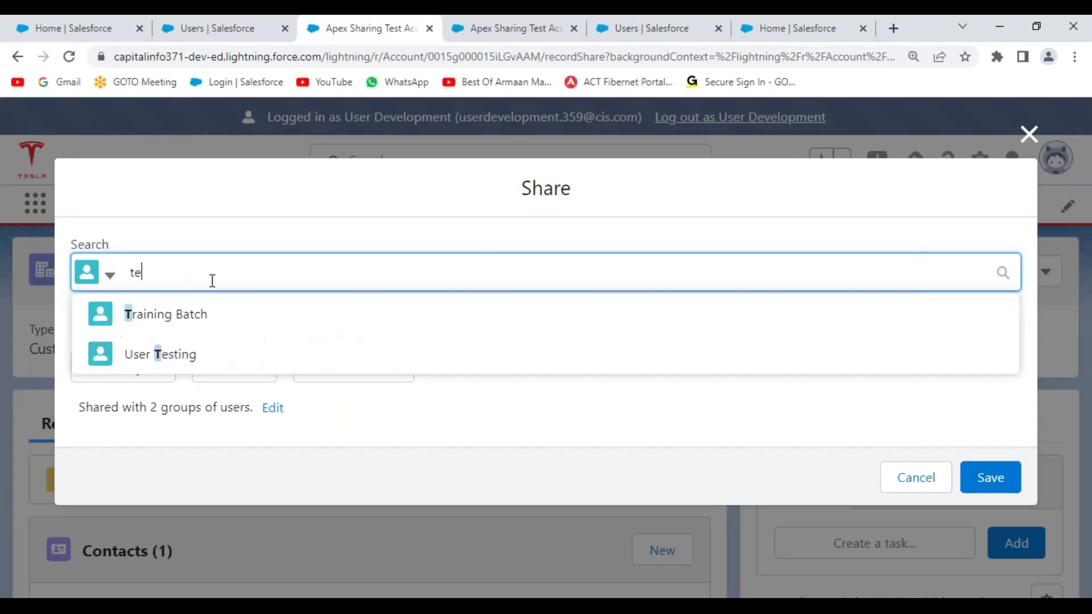
left_click(178, 317)
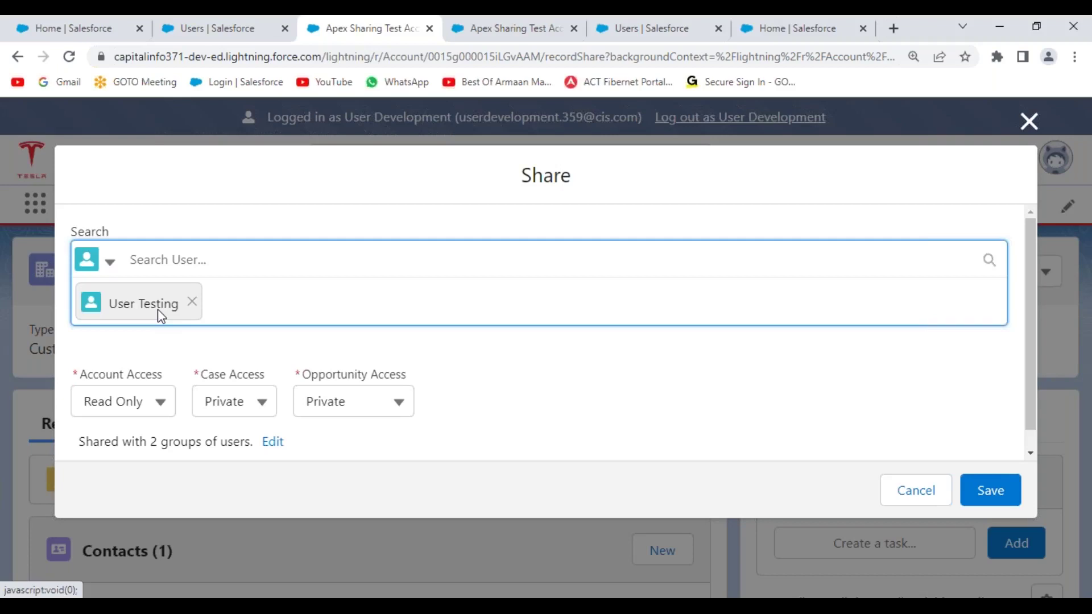
key("alt+Tab")
- Describe UserOrGroupId as the "User Id / Public Group ID" receiving the share, then start item '3.'
left_click(219, 397)
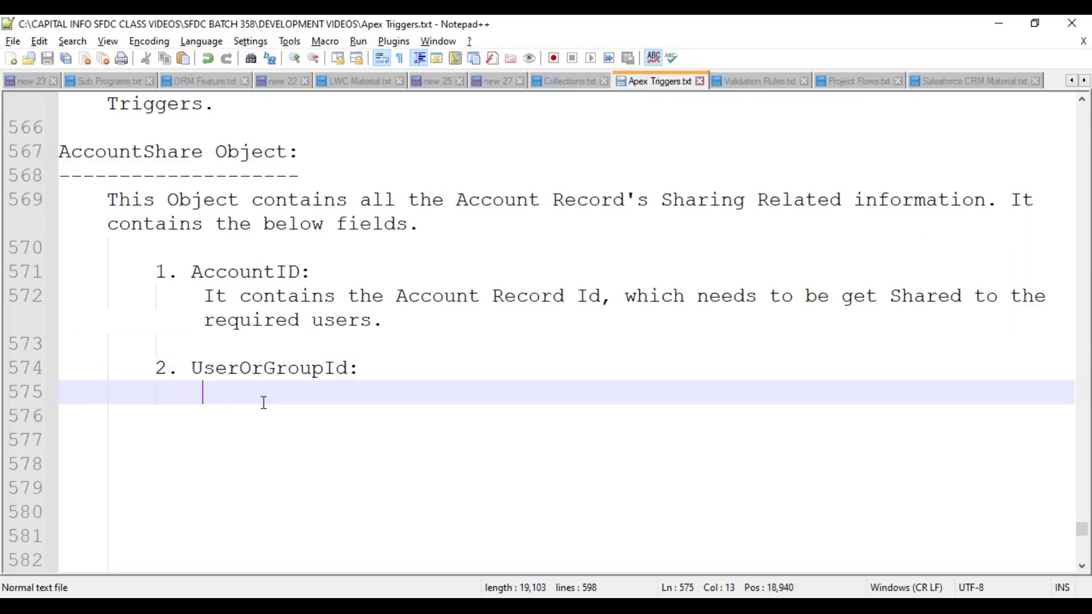
type("It contain")
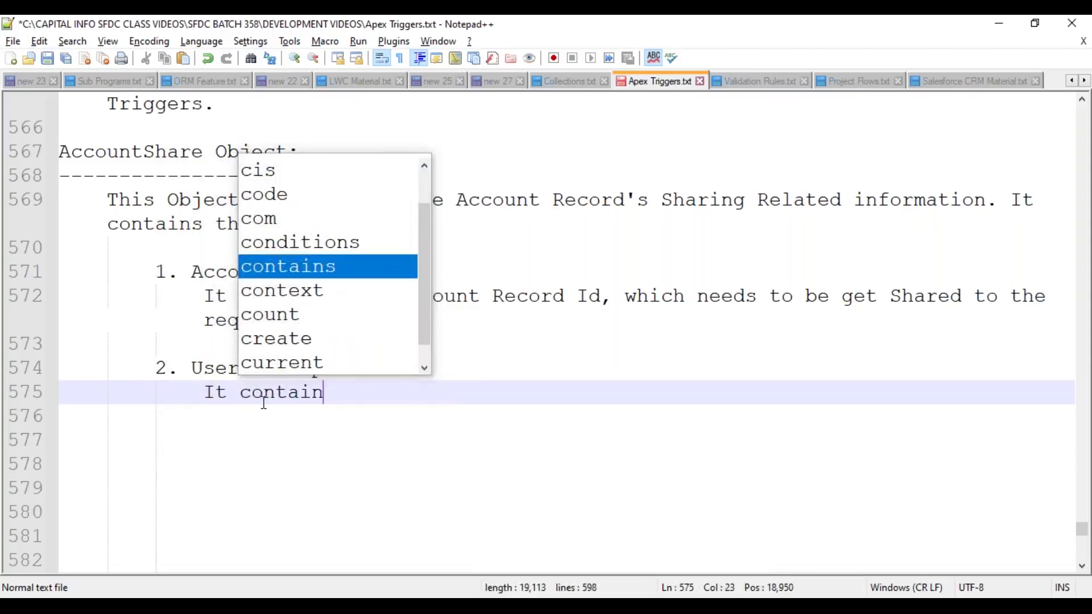
type("s the \"Use")
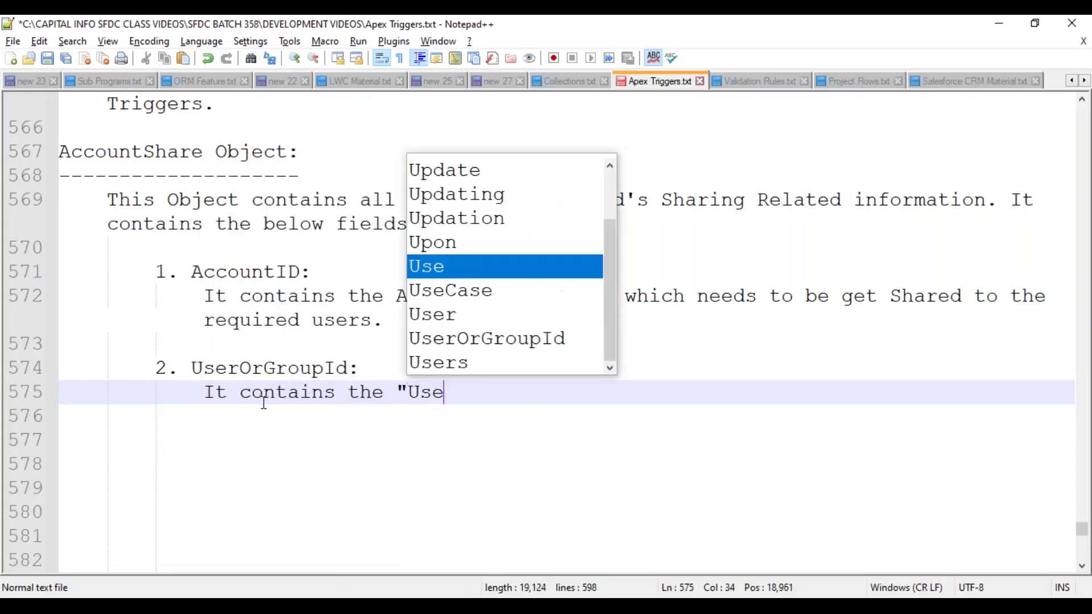
type("r Id / P")
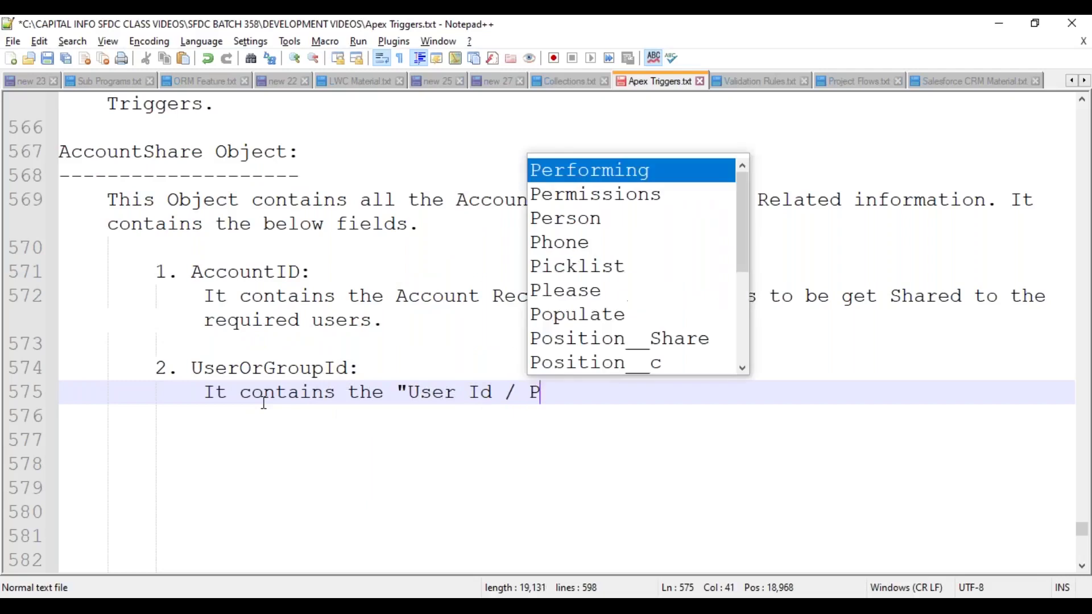
type("ublic G")
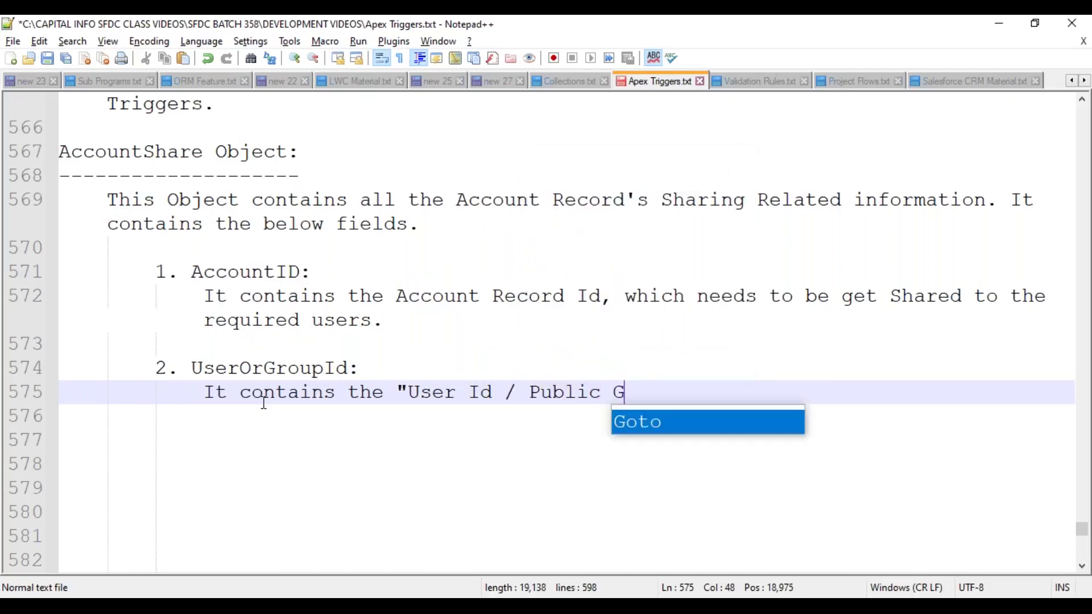
type("roup ID\", to who")
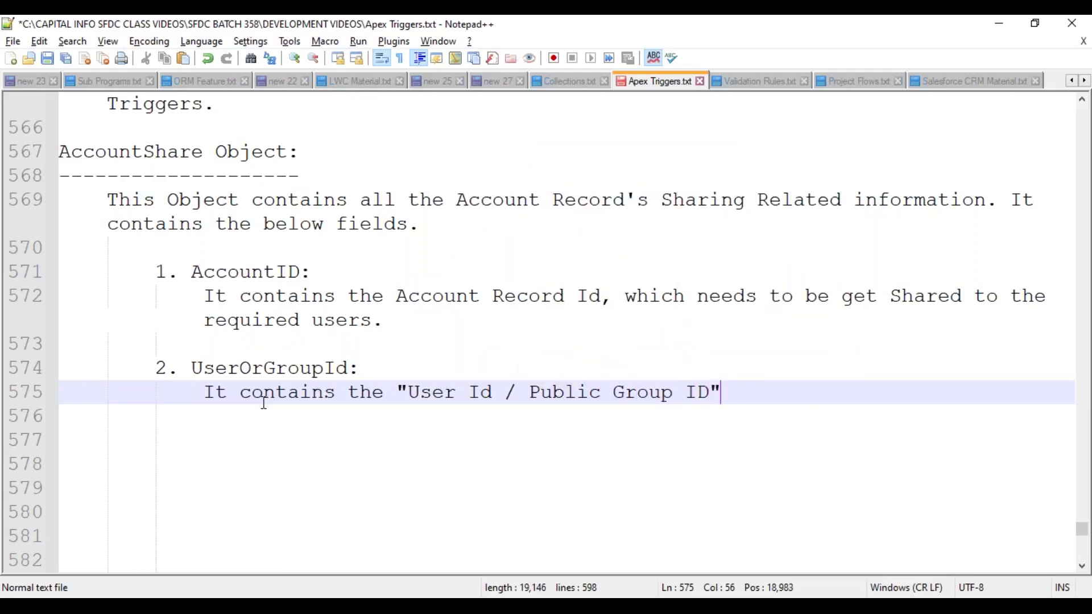
type("m the record")
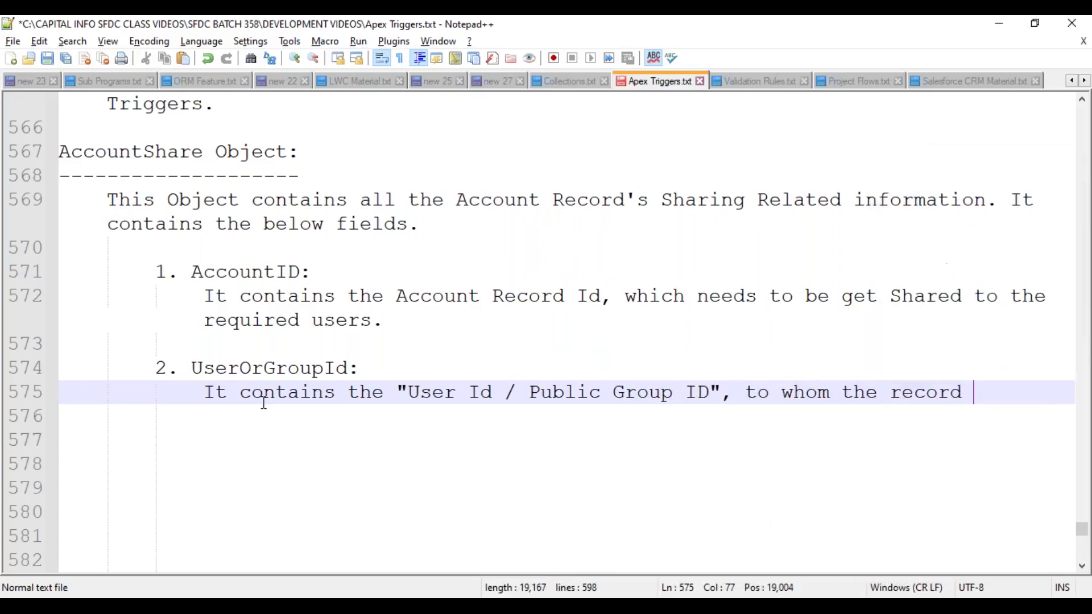
type(" should b")
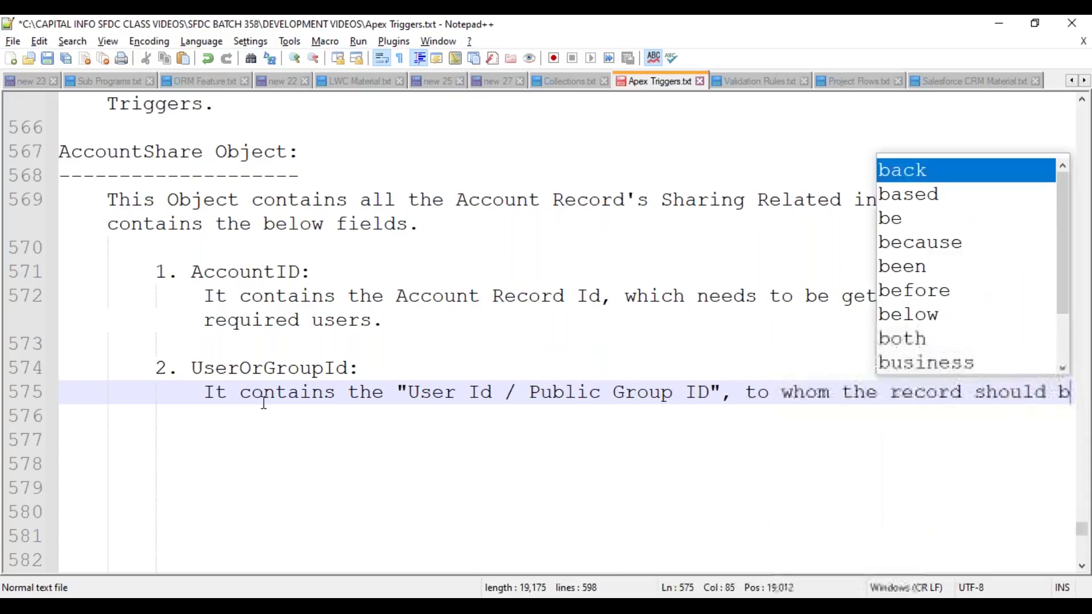
type("e get shared.")
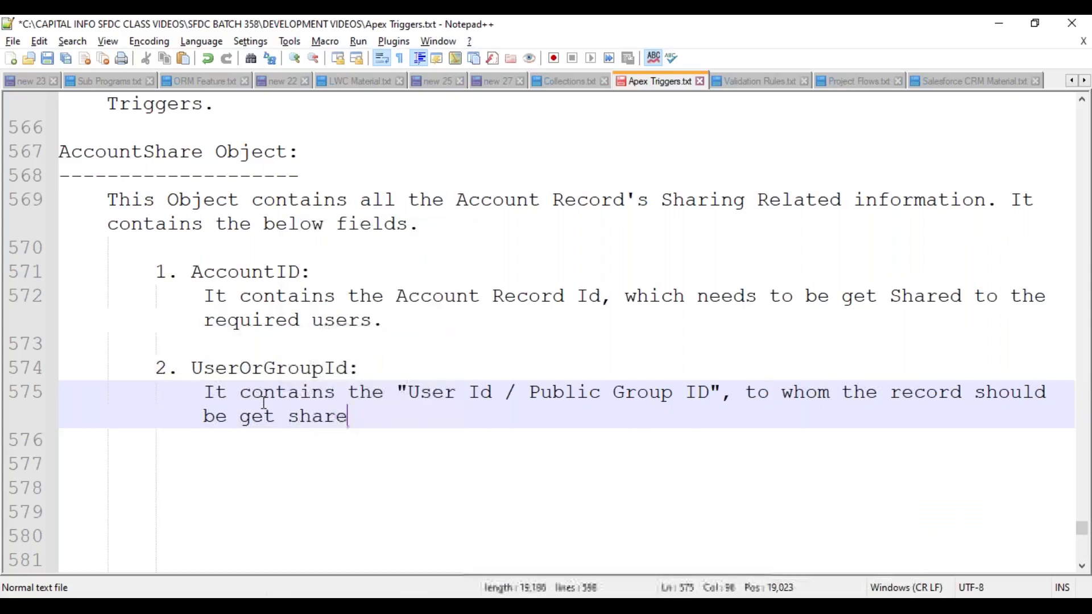
key("Return")
key("Return")
key("BackSpace")
type("3.")
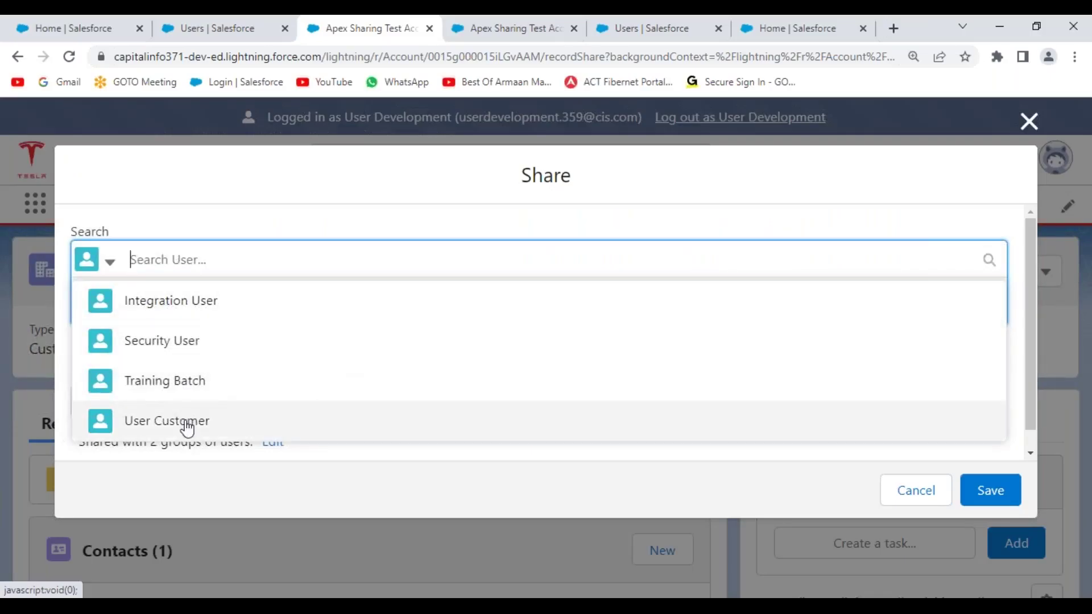
- Add the second user to the share list, keeping Account Access at Read Only
left_click(182, 426)
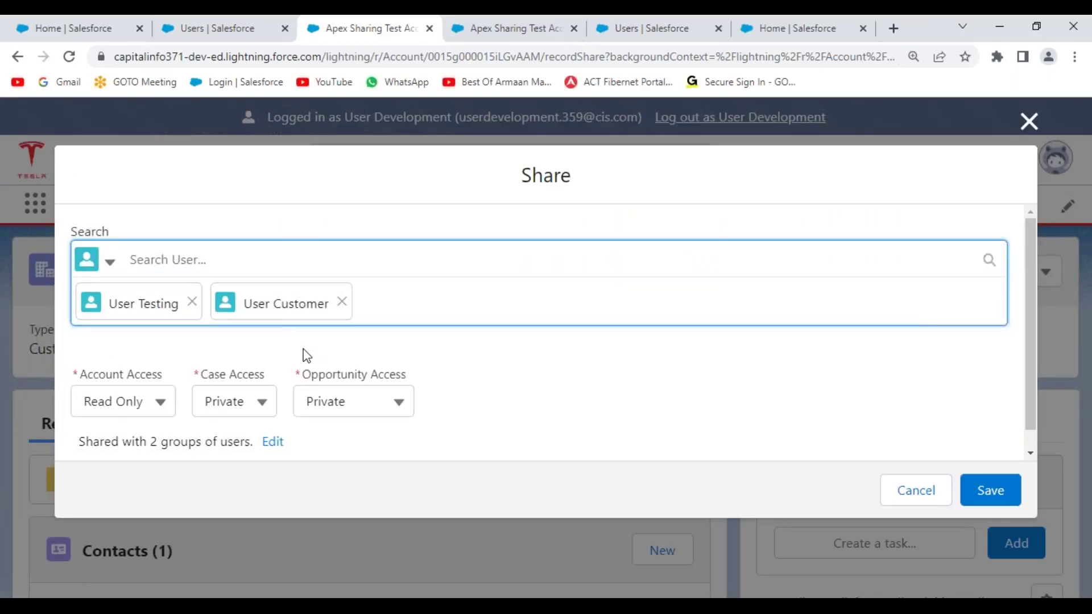
scroll(425, 354, "down", 1)
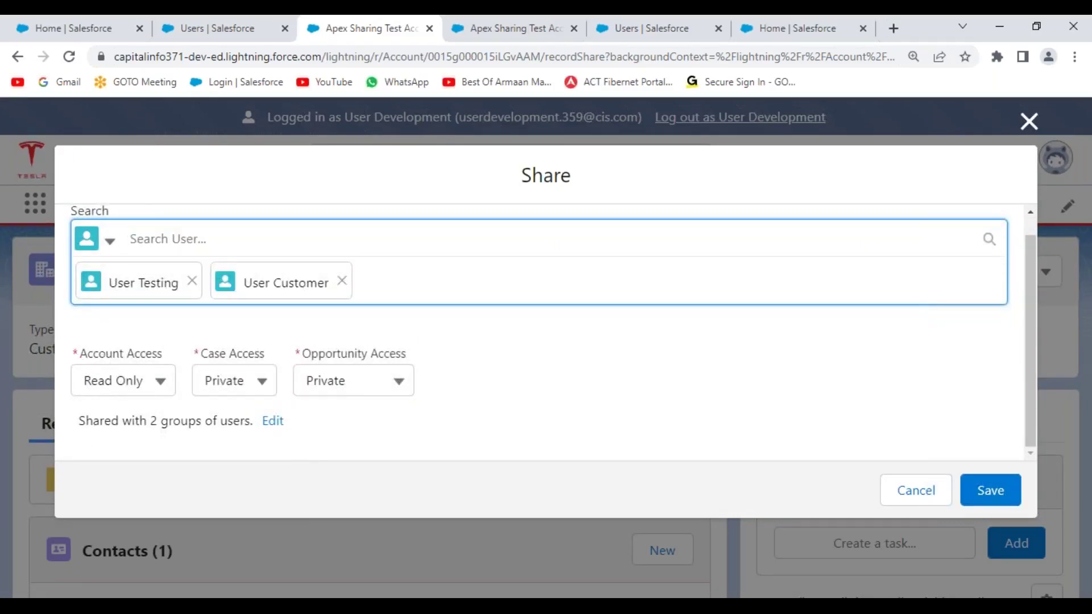
left_click_drag(77, 360, 177, 361)
left_click(160, 380)
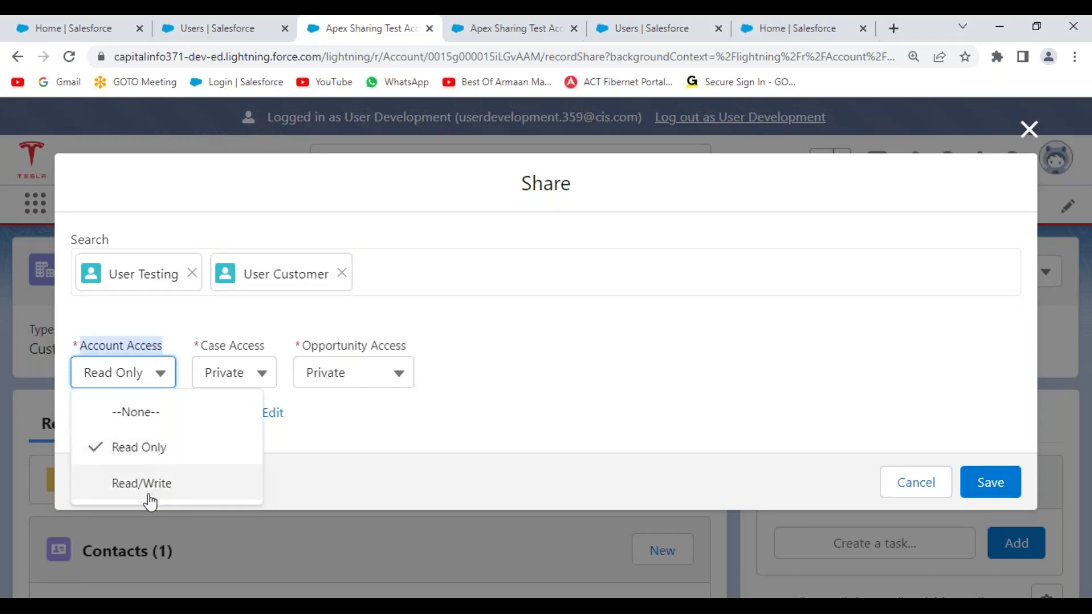
left_click(581, 408)
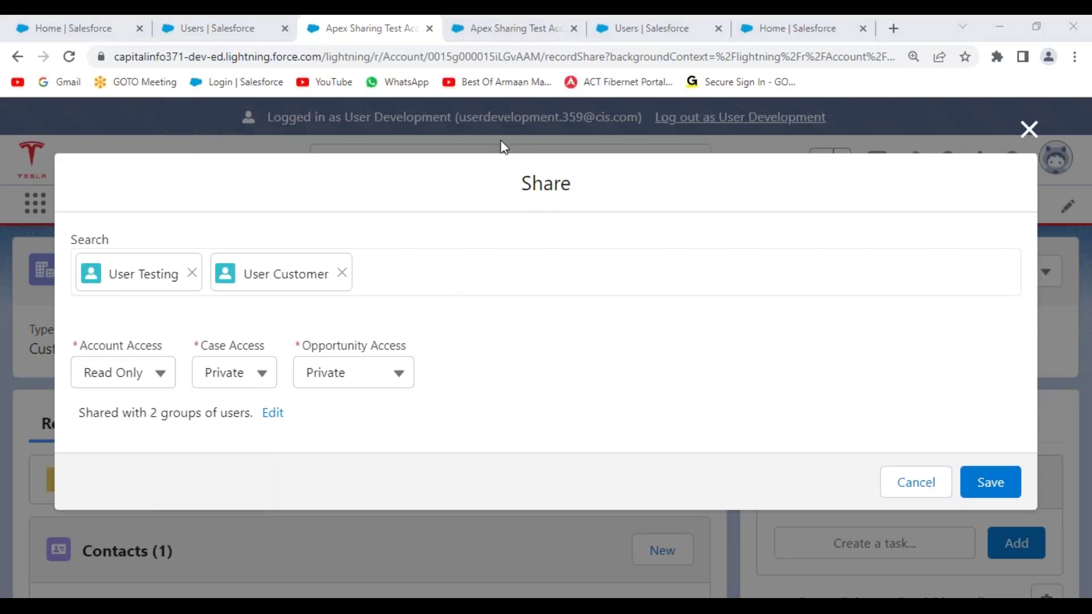
key("alt+Tab")
- Add item 3 'AccountAccessLevel:', described as the access level granted on the Account Record, with an Options: list
type("A")
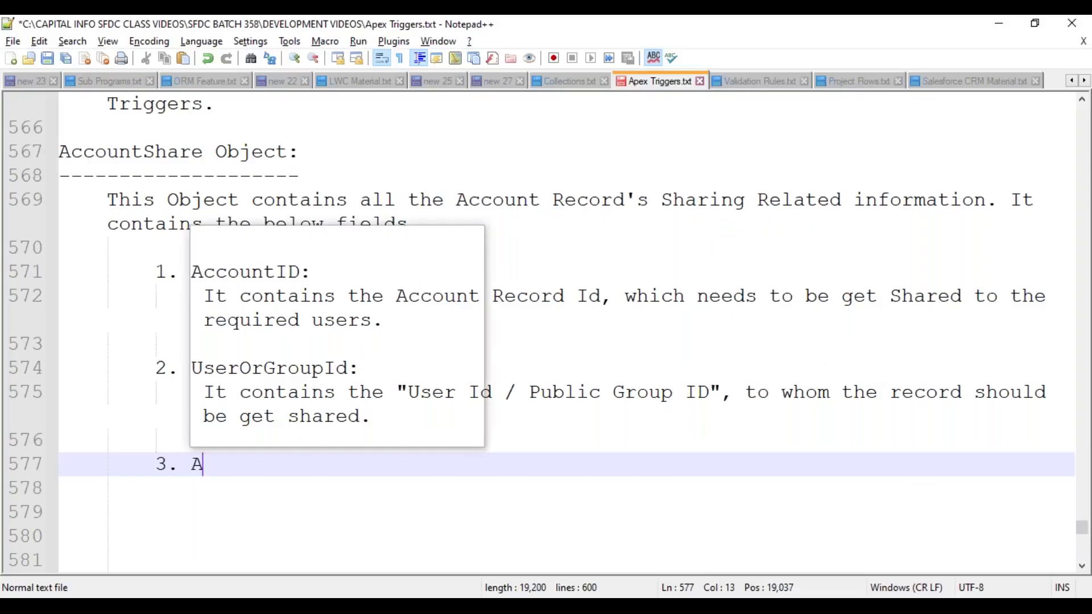
type("ccountAccess")
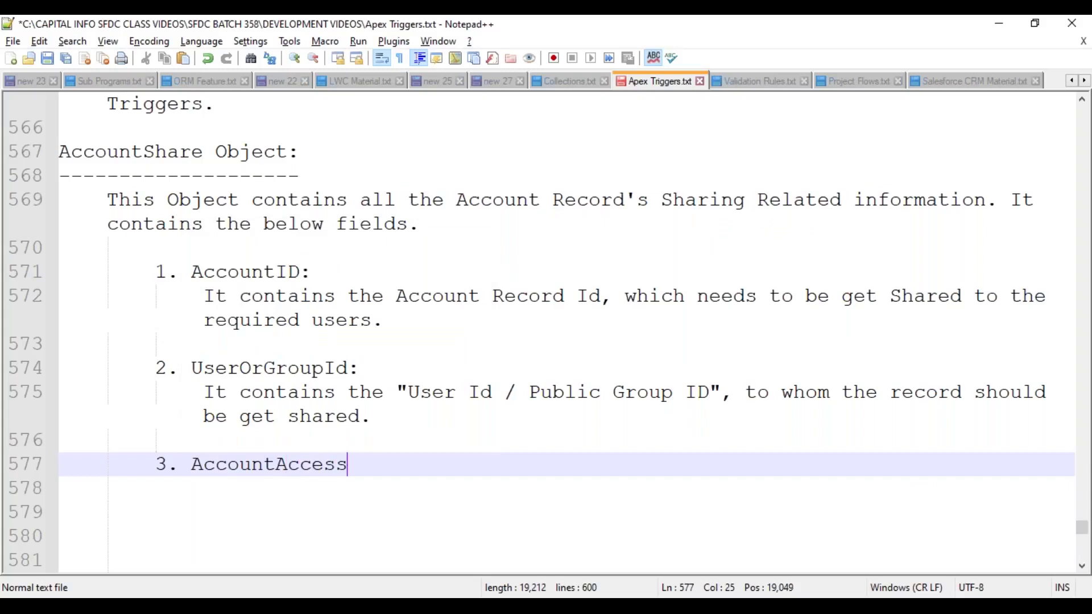
type("Level:")
key("Return")
key("Tab")
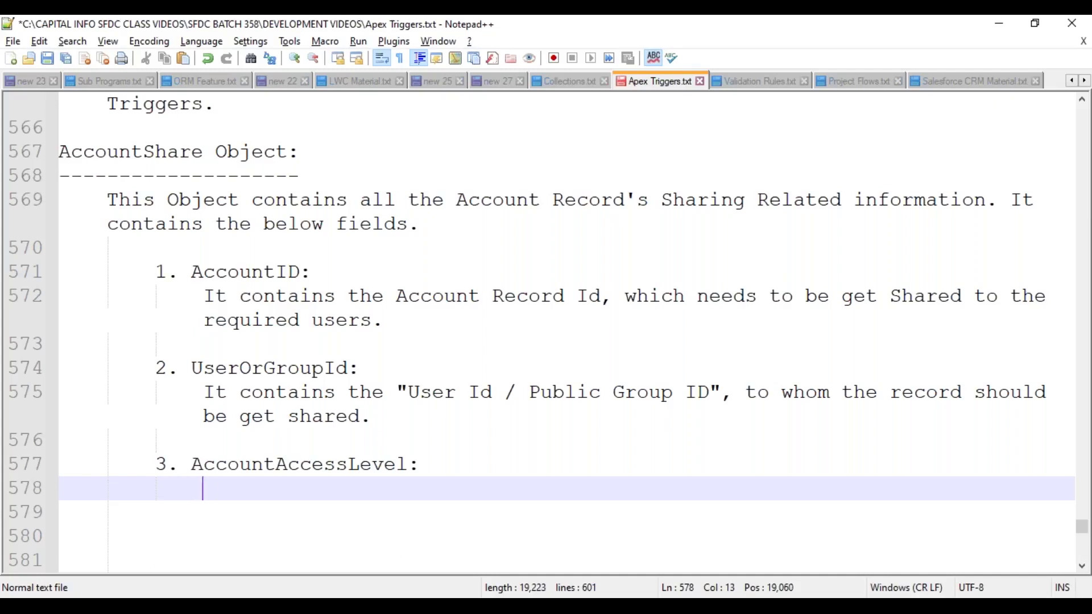
type("Used to spec")
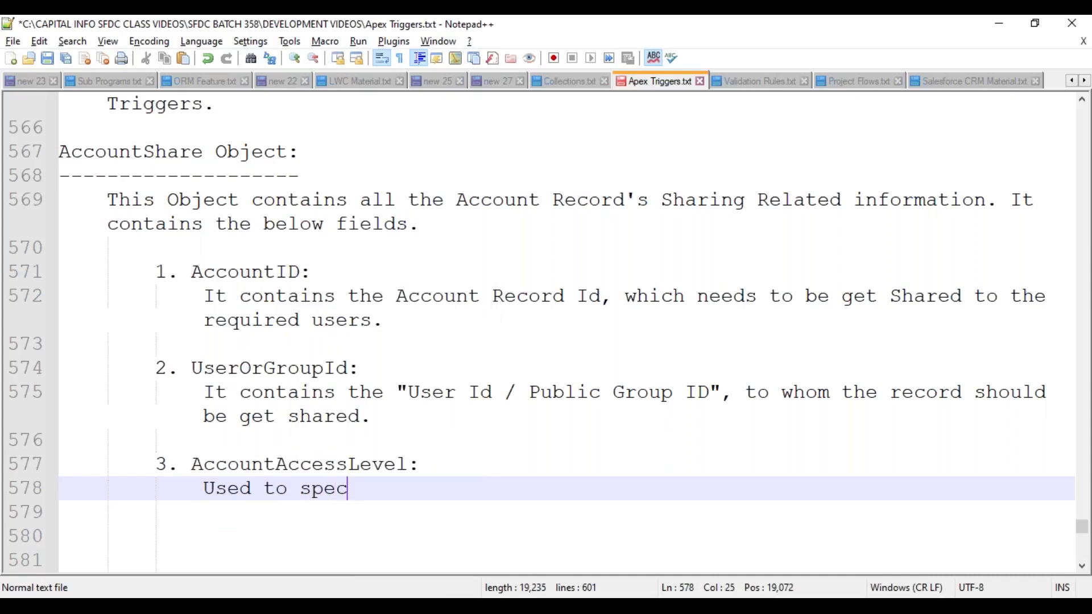
type("ify the ")
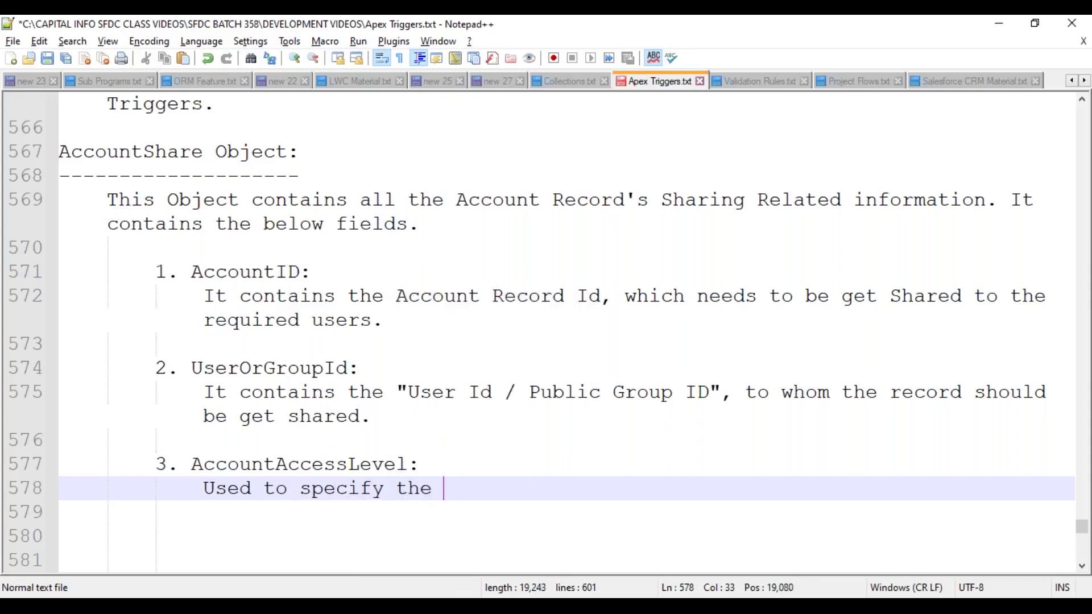
type("Level of Acce")
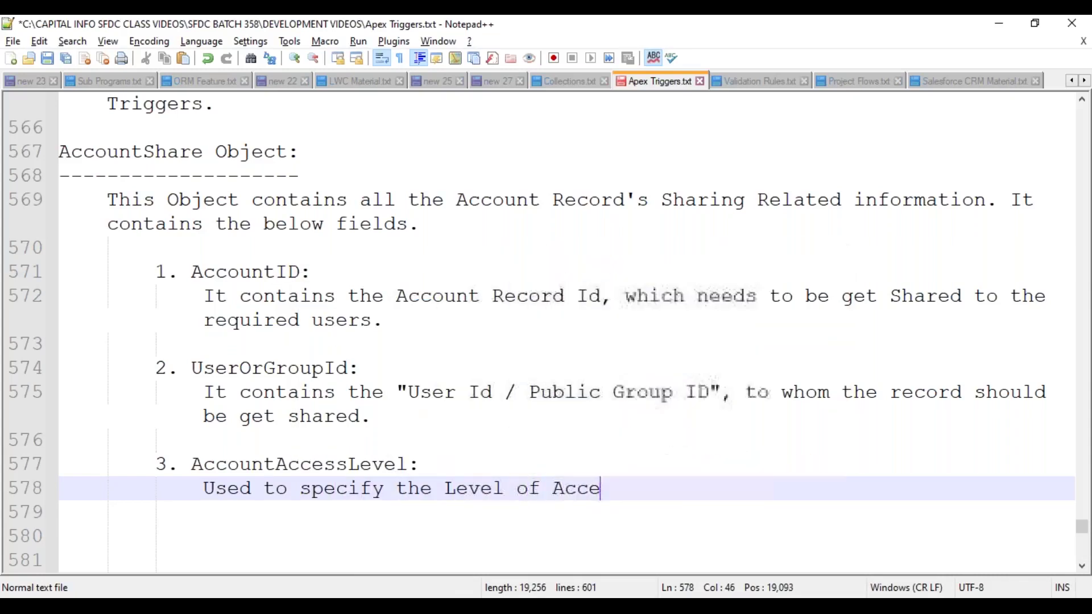
type("ss to be get ")
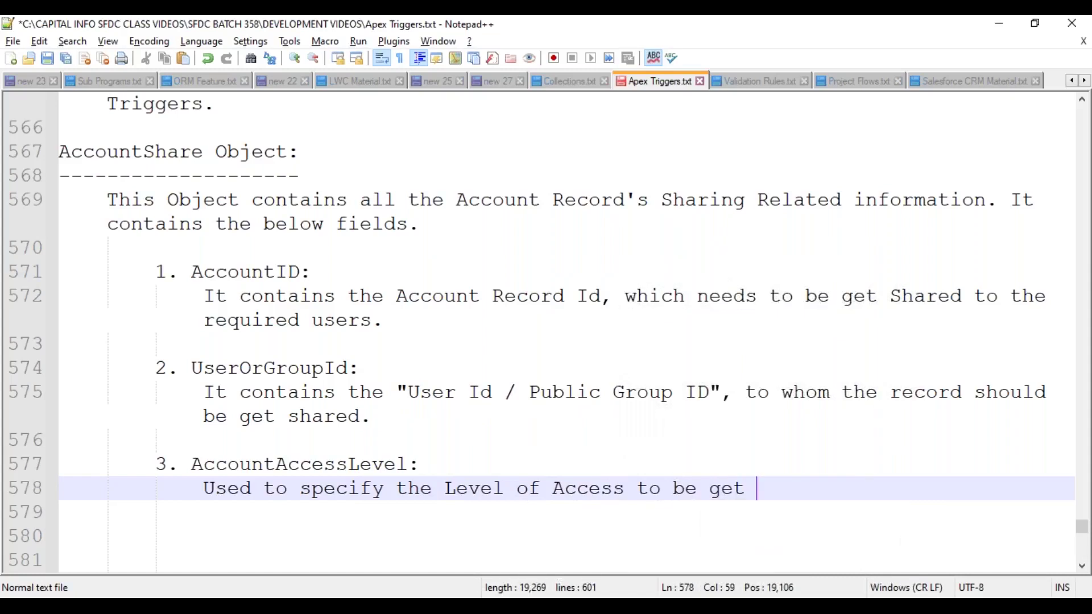
type("granted on")
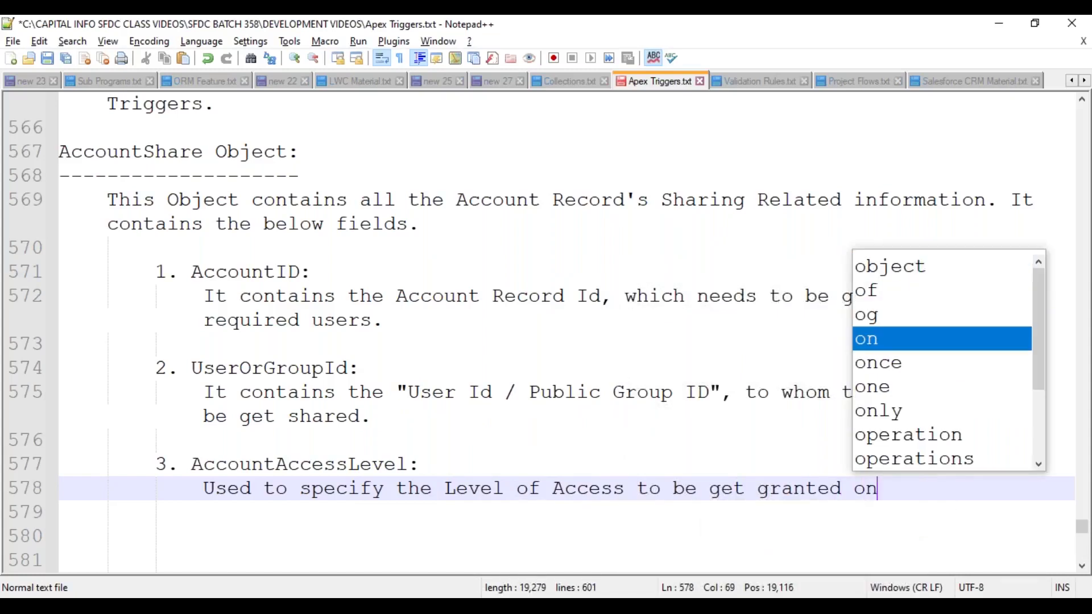
type(" the Account Records")
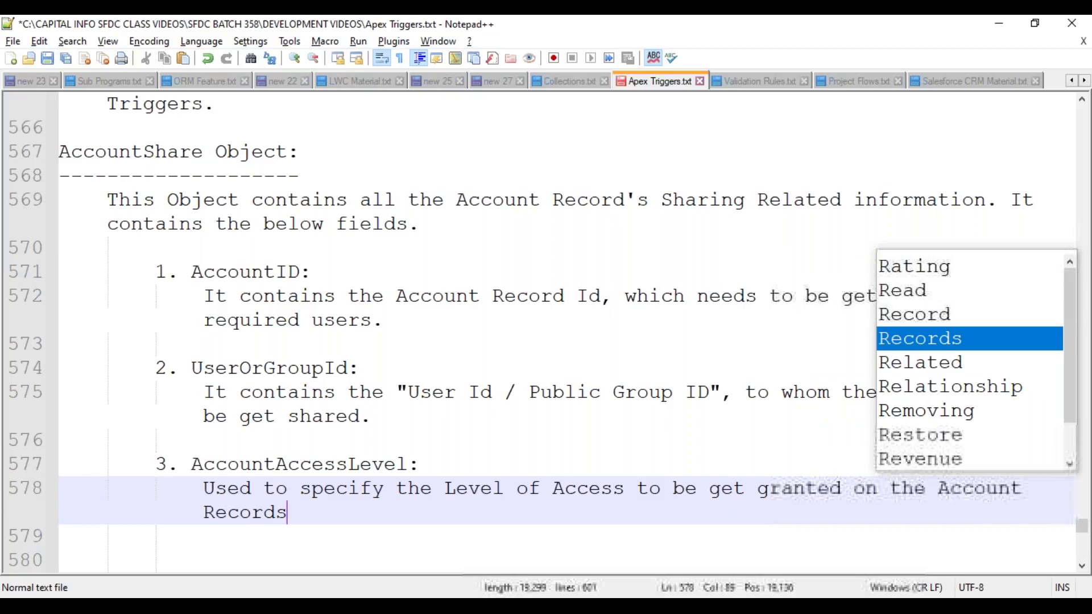
key("BackSpace")
type(".")
key("Return")
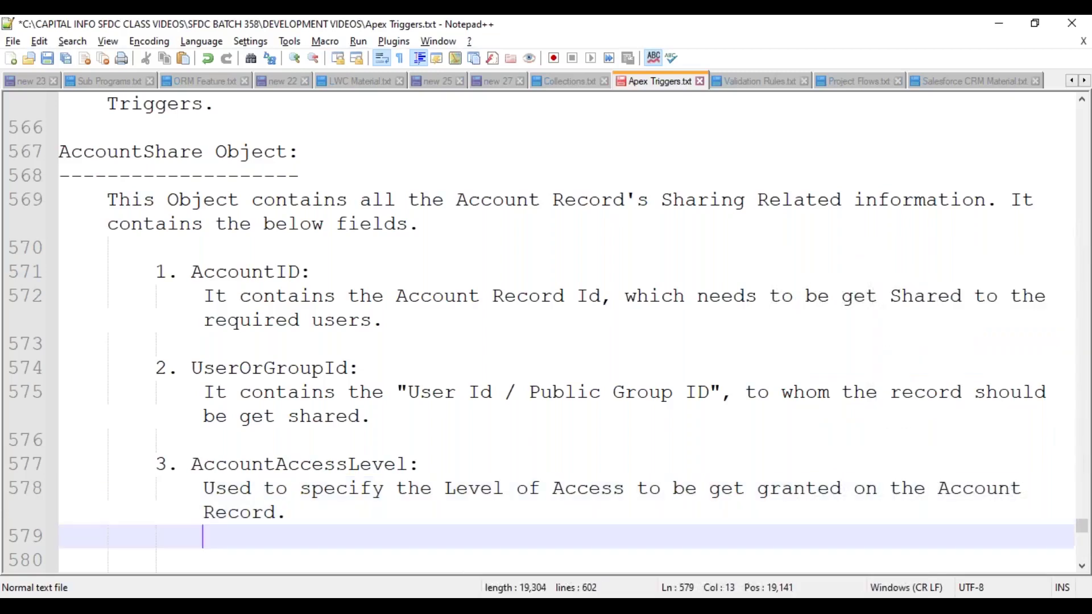
type("Options:")
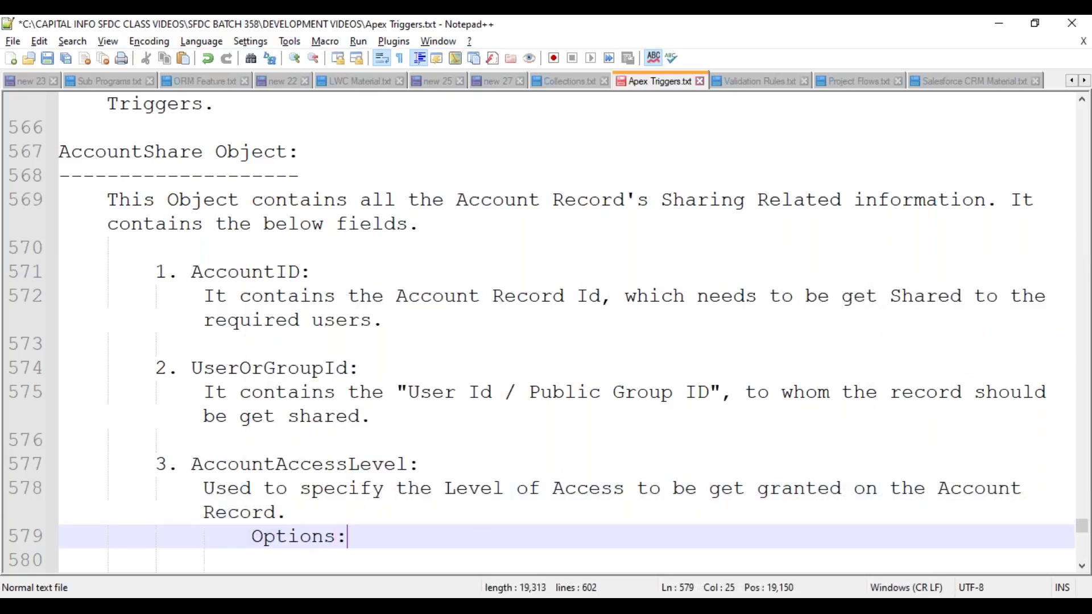
key("Return")
key("Tab")
- List the options READ ---> Read Only, EDIT ---> Read and Write Permission, ALL ---> Full Access
type("1.")
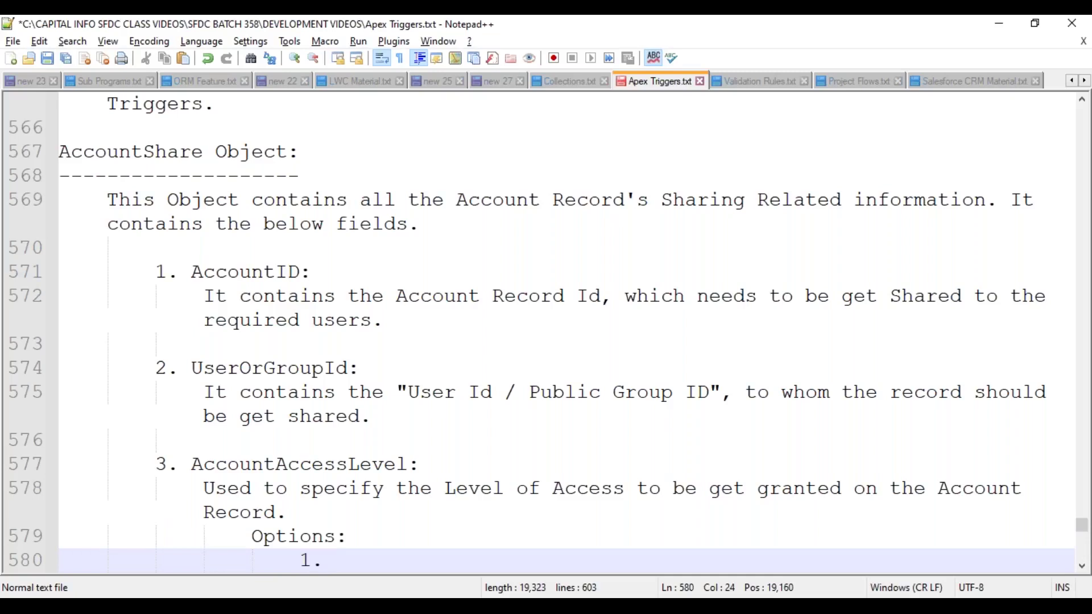
type("REA")
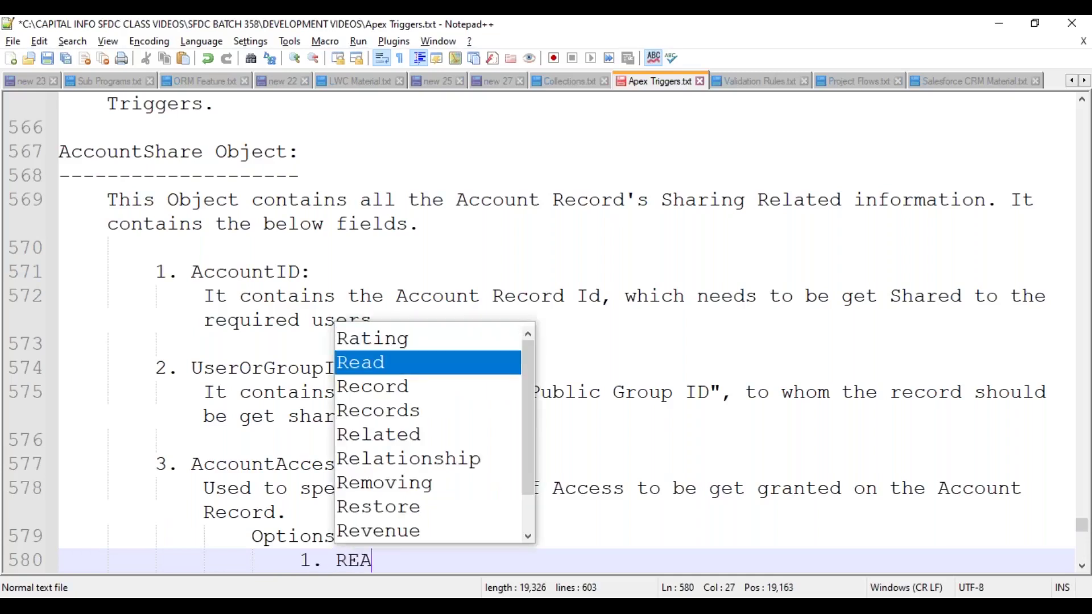
type("D ---> Read O")
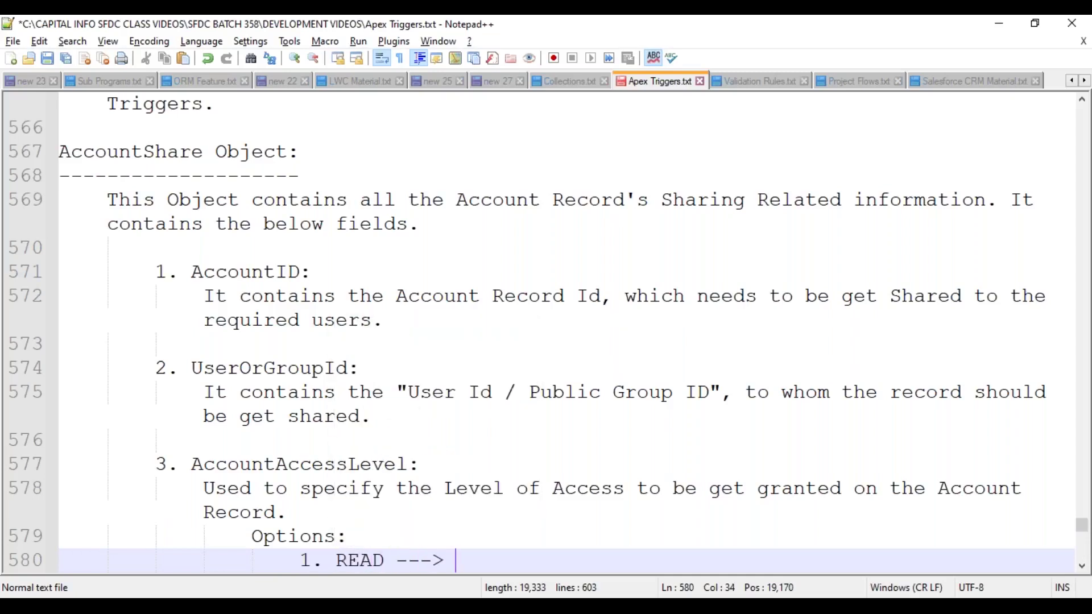
type("nly.")
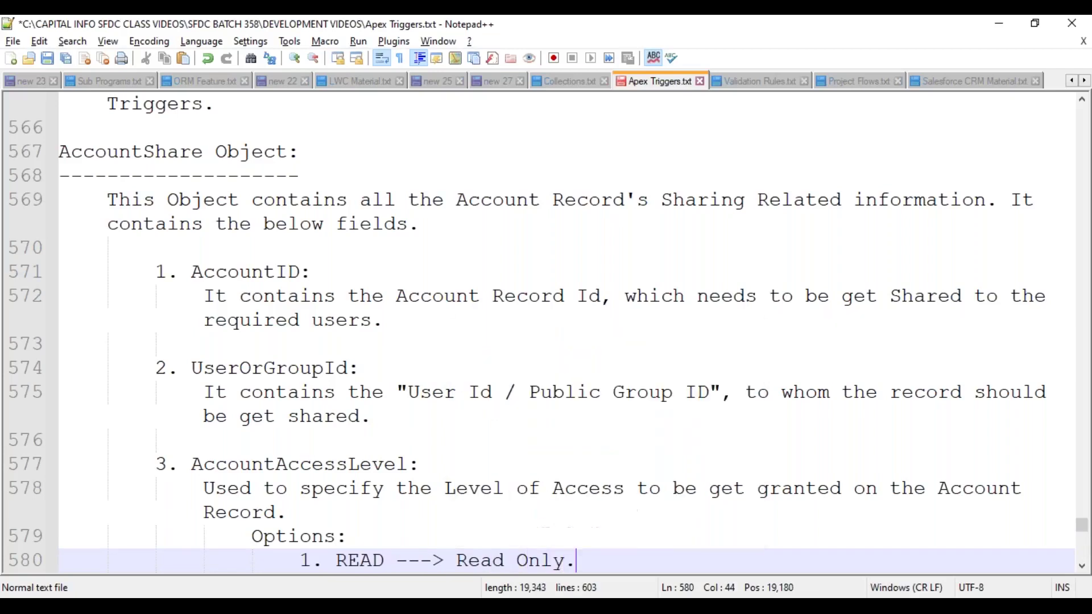
key("Return")
type("2. E")
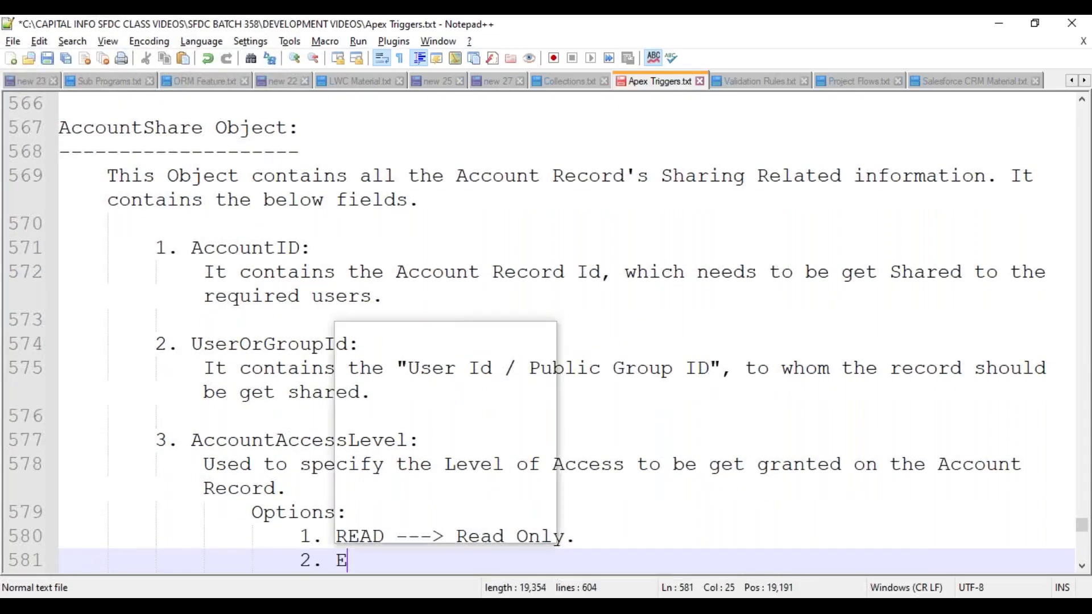
type("DIT --")
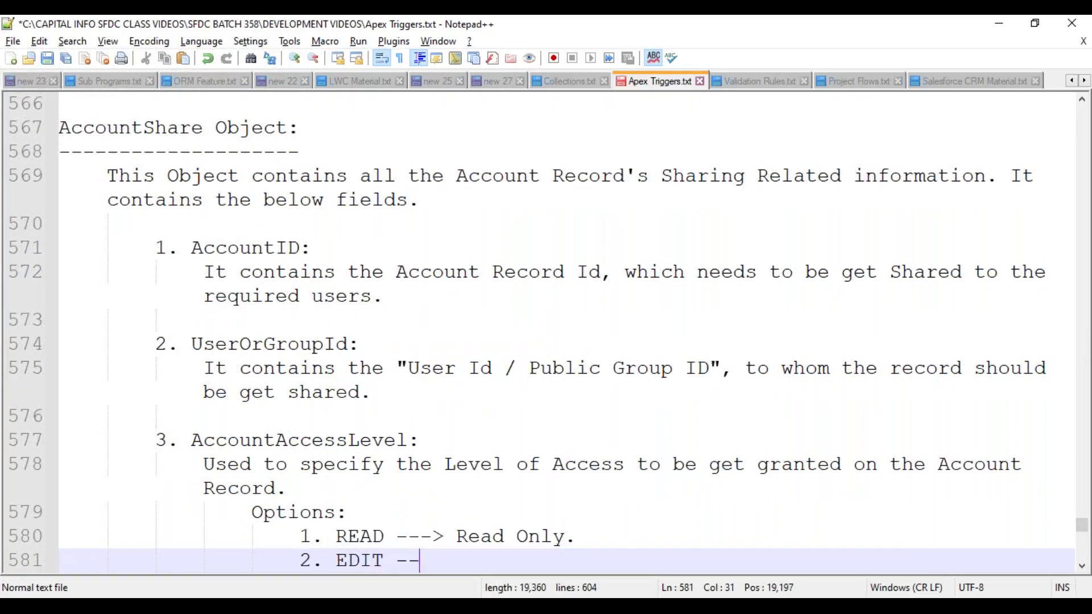
type("-> READ")
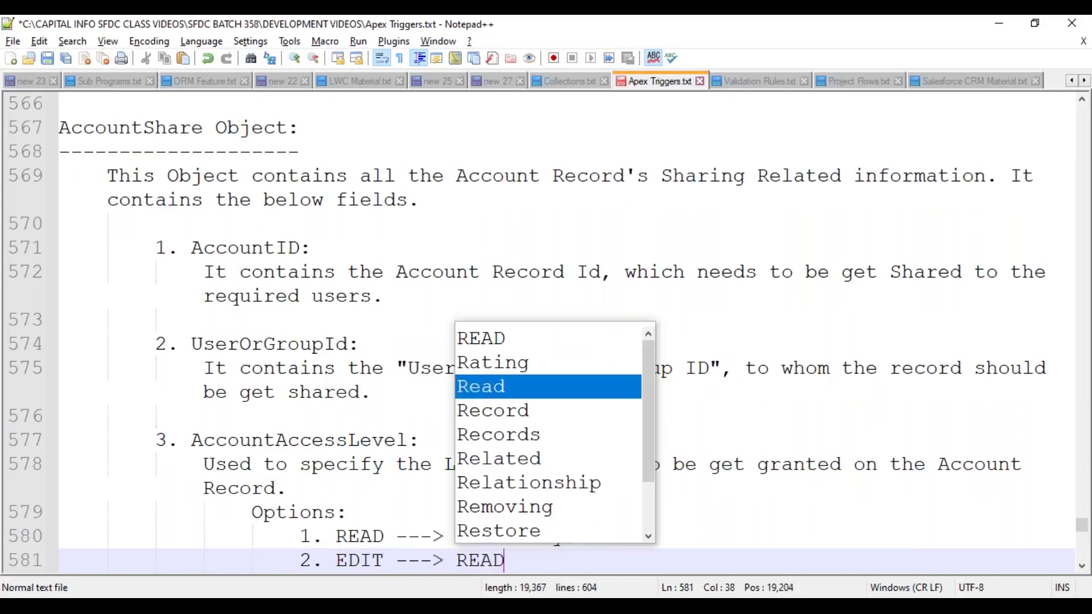
type(" and WRI")
key("BackSpace")
key("BackSpace")
key("BackSpace")
key("BackSpace")
key("BackSpace")
key("BackSpace")
key("BackSpace")
key("BackSpace")
key("BackSpace")
key("BackSpace")
key("BackSpace")
type("ead ")
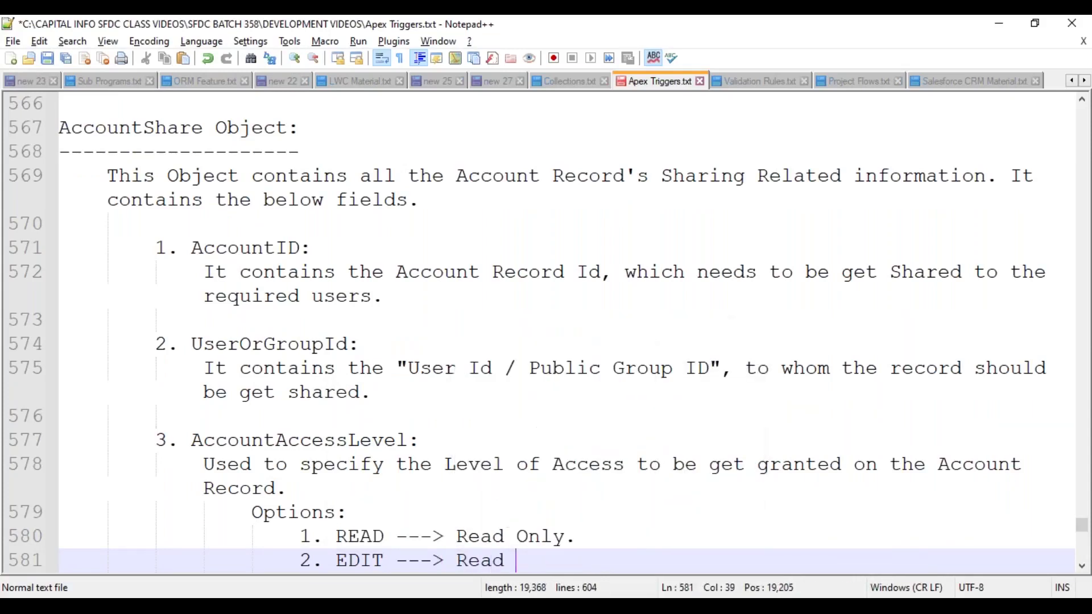
type("and Write ")
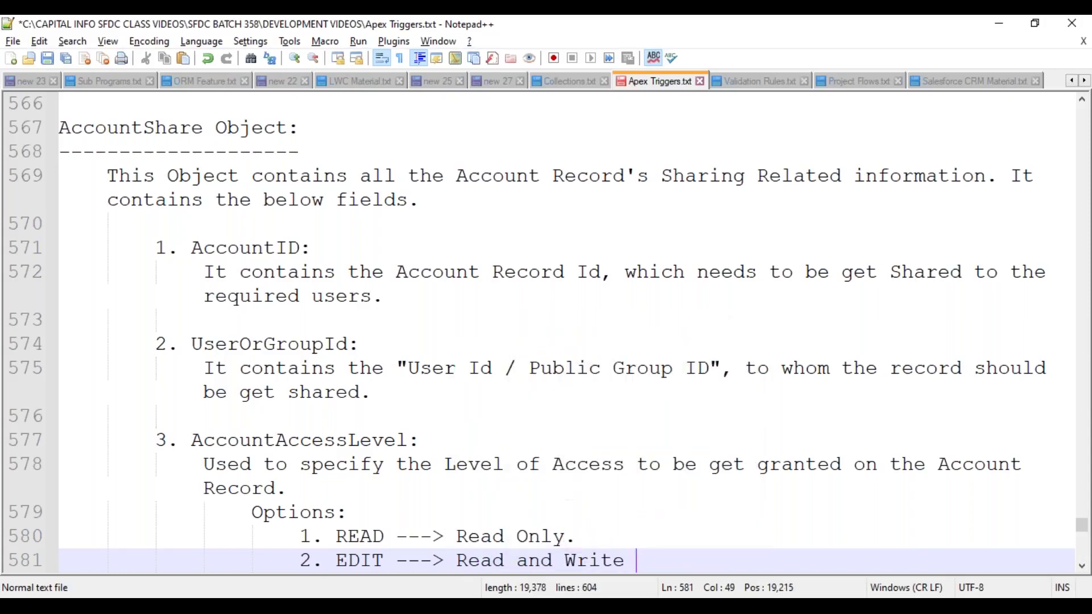
type("Permission.")
key("Return")
type("3. A::")
key("BackSpace")
key("BackSpace")
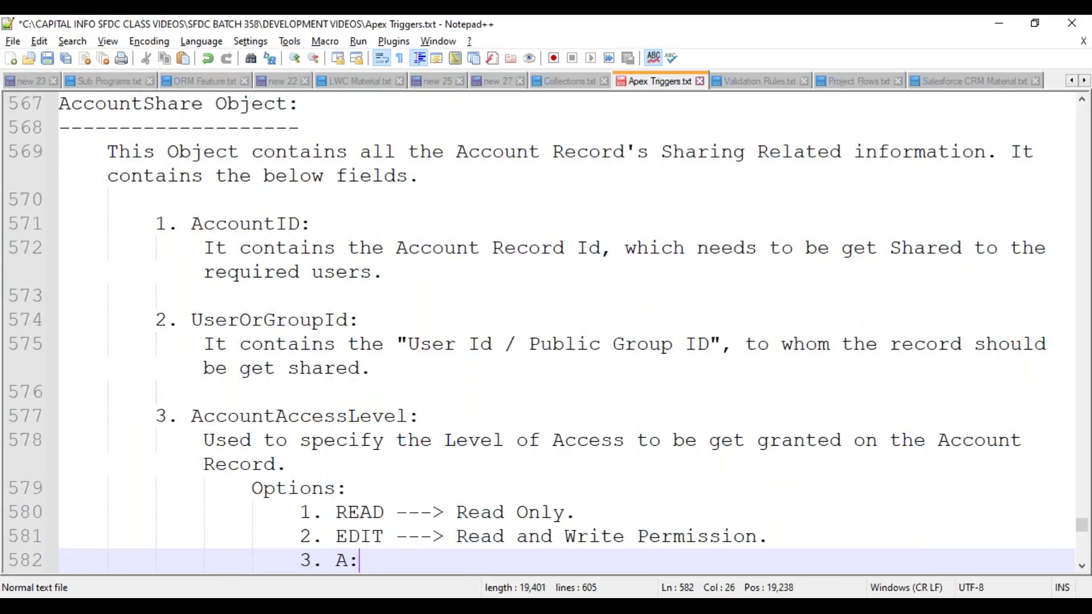
type("LL  ---> FULL")
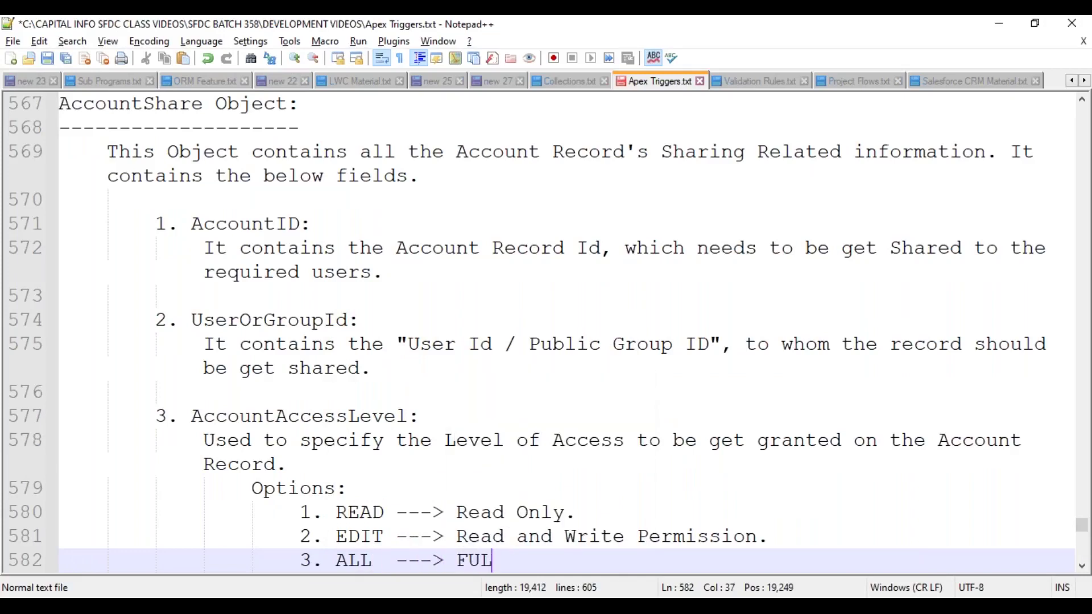
key("BackSpace")
key("BackSpace")
key("BackSpace")
type("ull Access.")
- Start item '4.' after a blank line below the options and save the notes
key("Return")
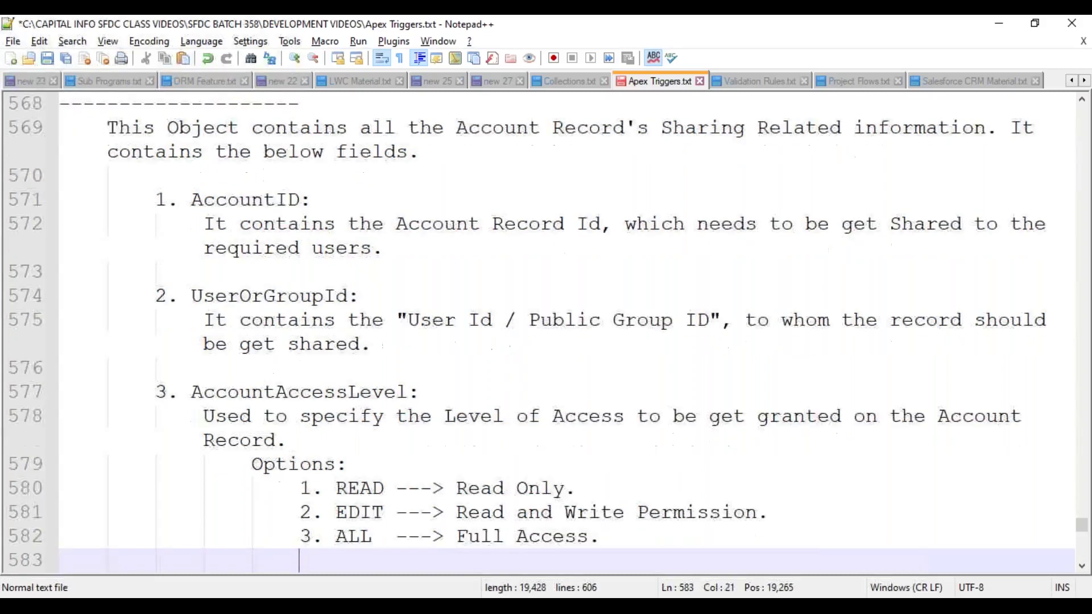
key("Return")
key("BackSpace")
key("BackSpace")
key("BackSpace")
type("4.")
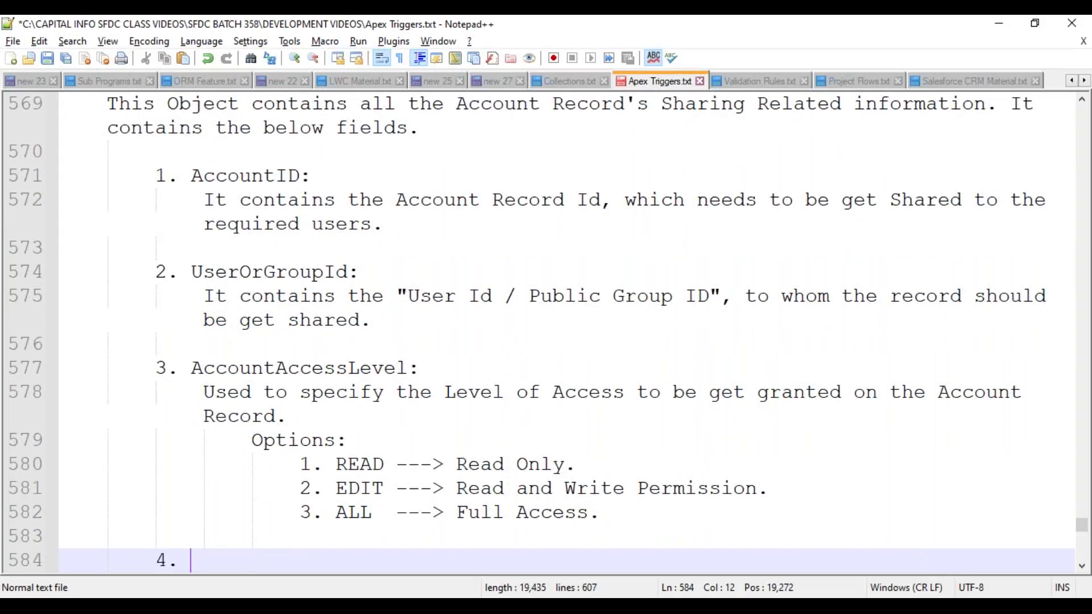
key("ctrl+s")
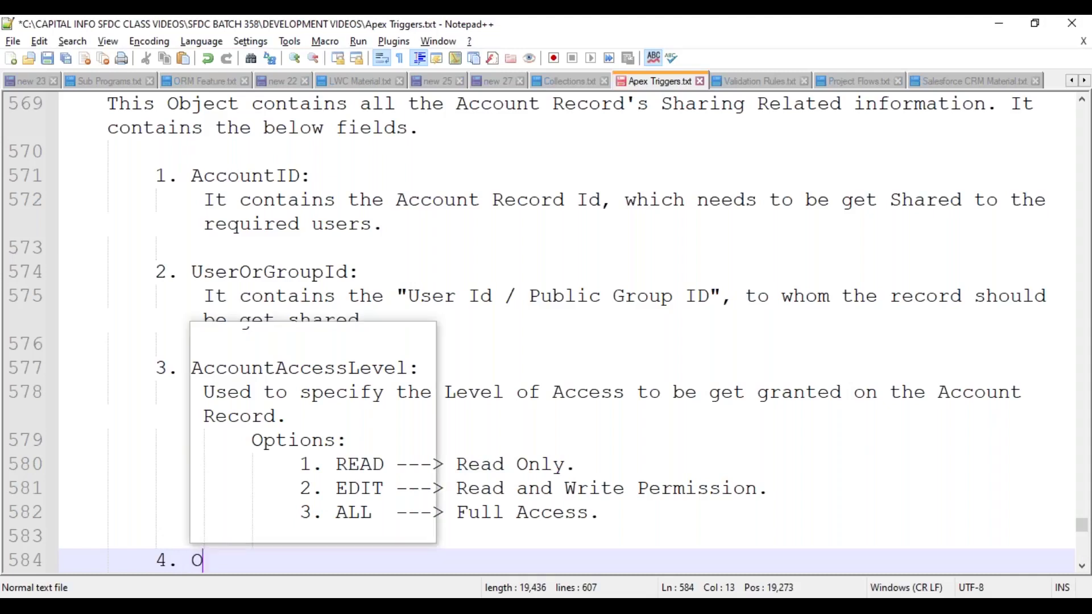
- Add item 4 'OpportunityAccessLevel:' described as the Level of Access on the Opportunity Records
type("Oppo")
key("Return")
type("AccessLevel:")
key("Return")
type("USed t")
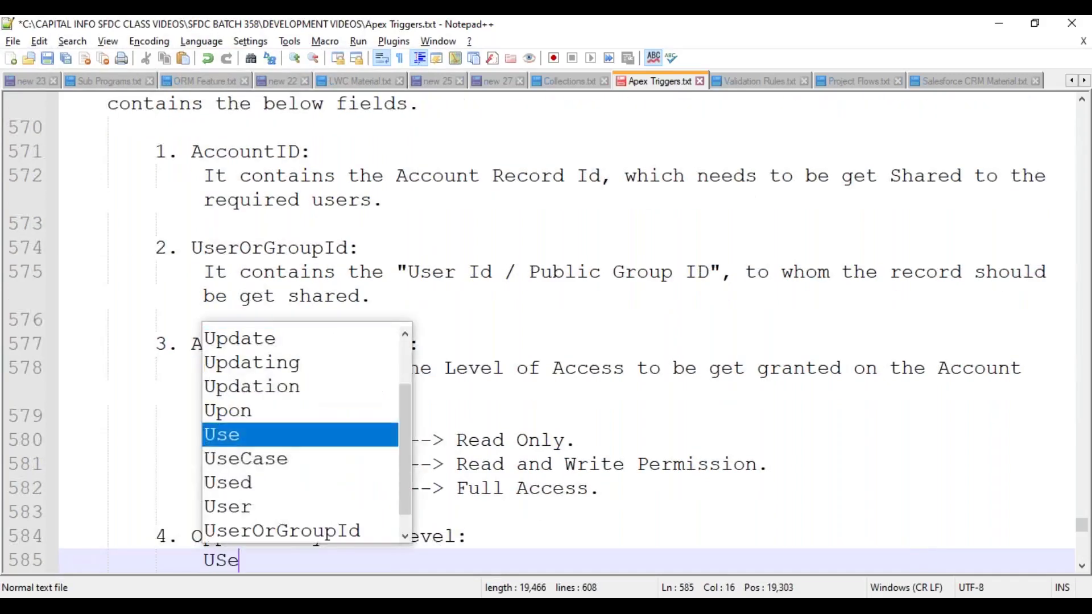
key("BackSpace")
key("BackSpace")
key("BackSpace")
key("BackSpace")
key("BackSpace")
type("sed t")
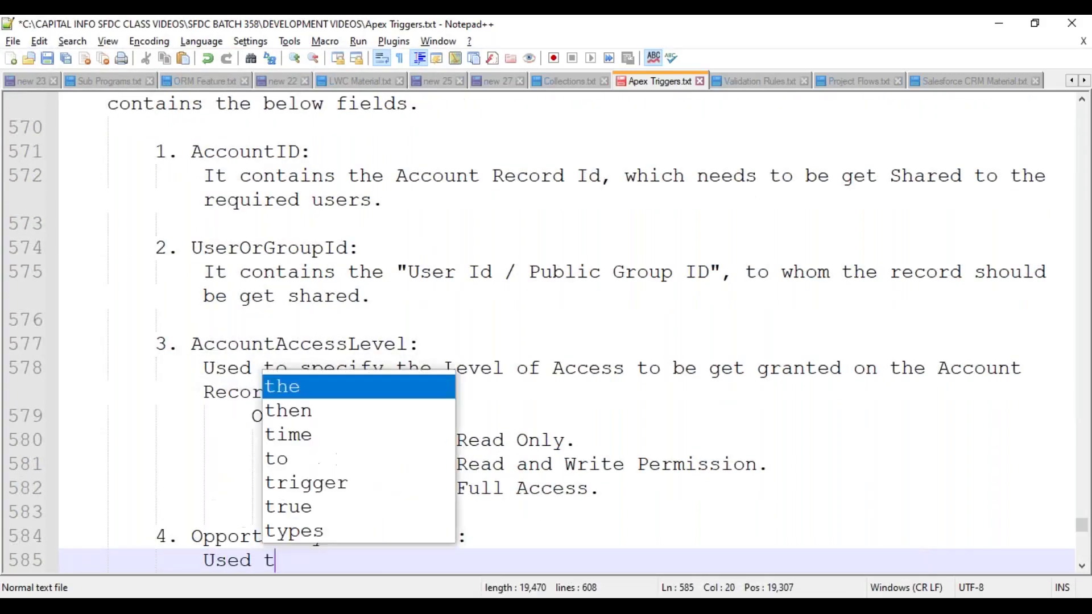
type("o specify the Lead")
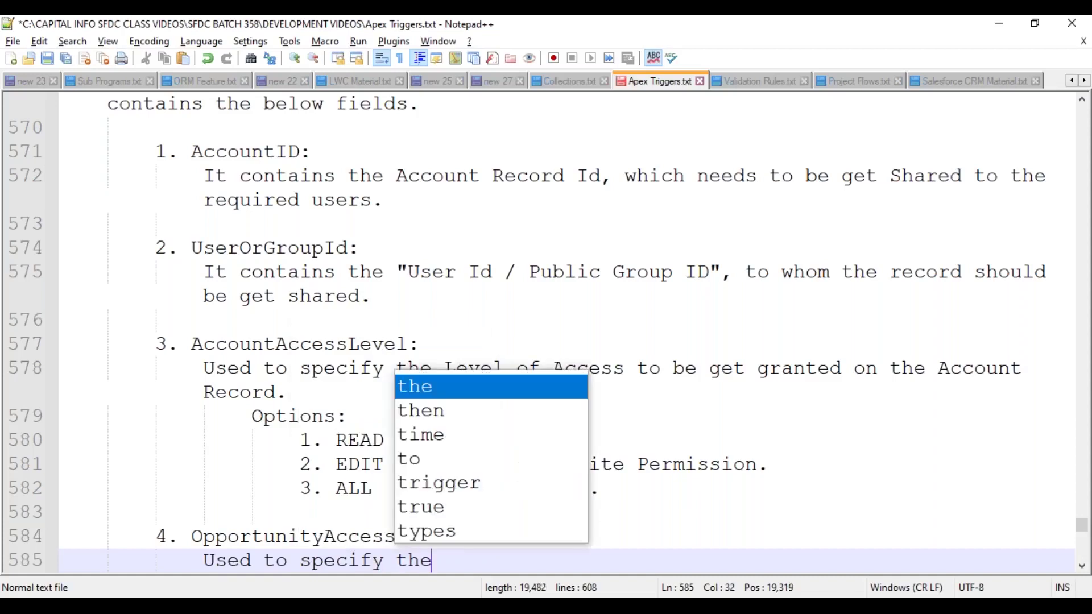
key("BackSpace")
key("BackSpace")
key("BackSpace")
type("vel")
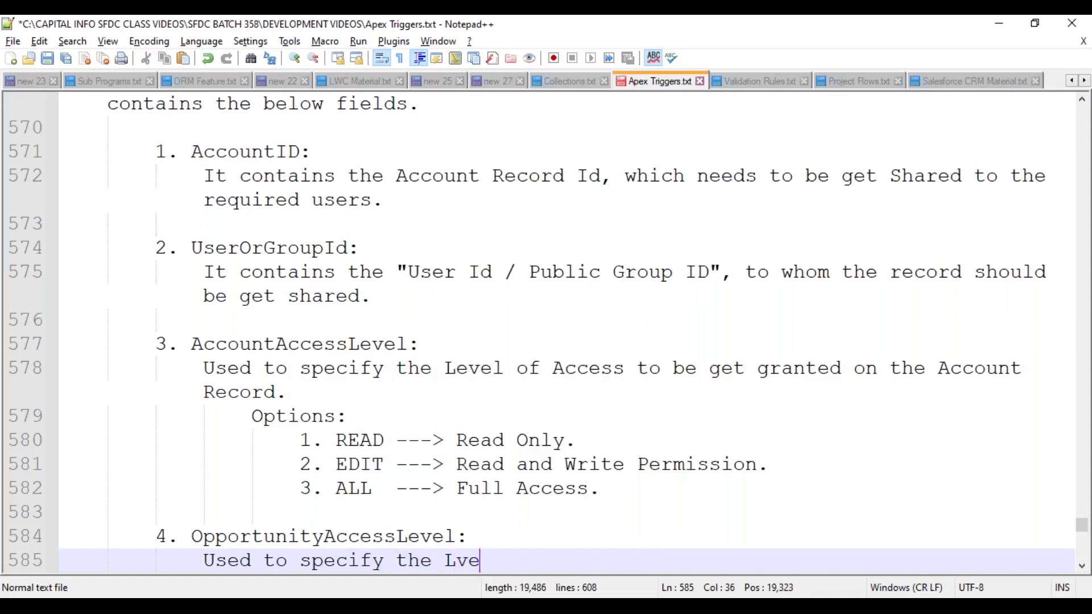
key("BackSpace")
key("BackSpace")
key("BackSpace")
type("evel of")
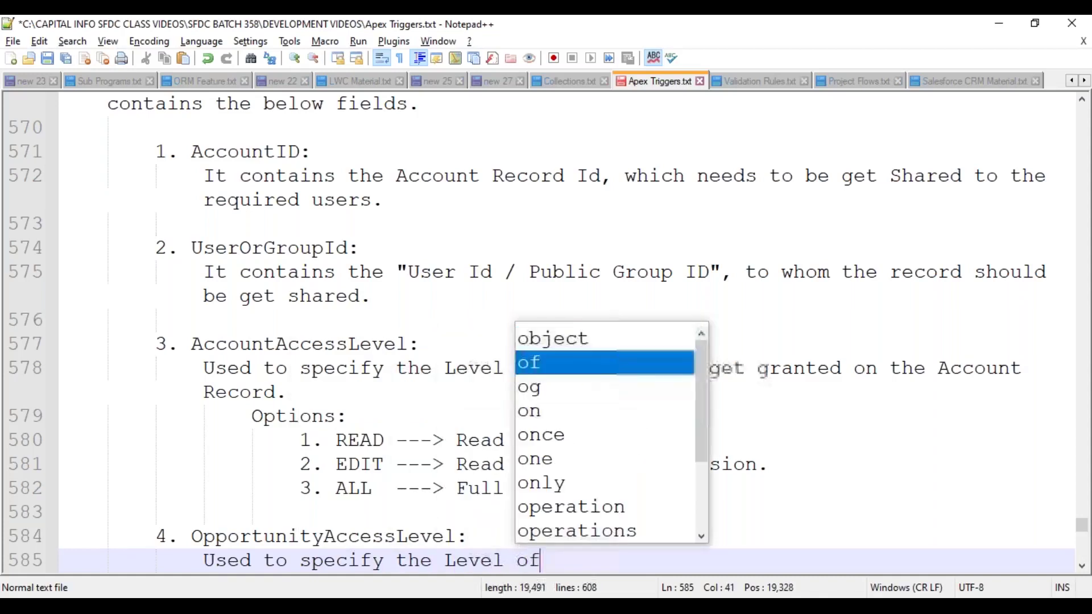
type(" Access on")
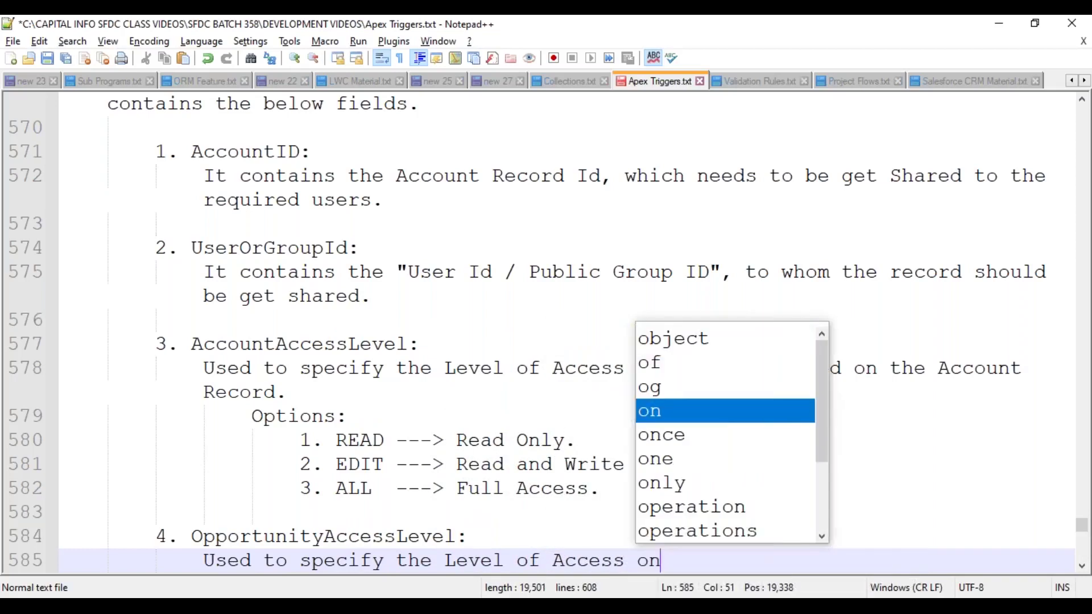
type(" the Oppor")
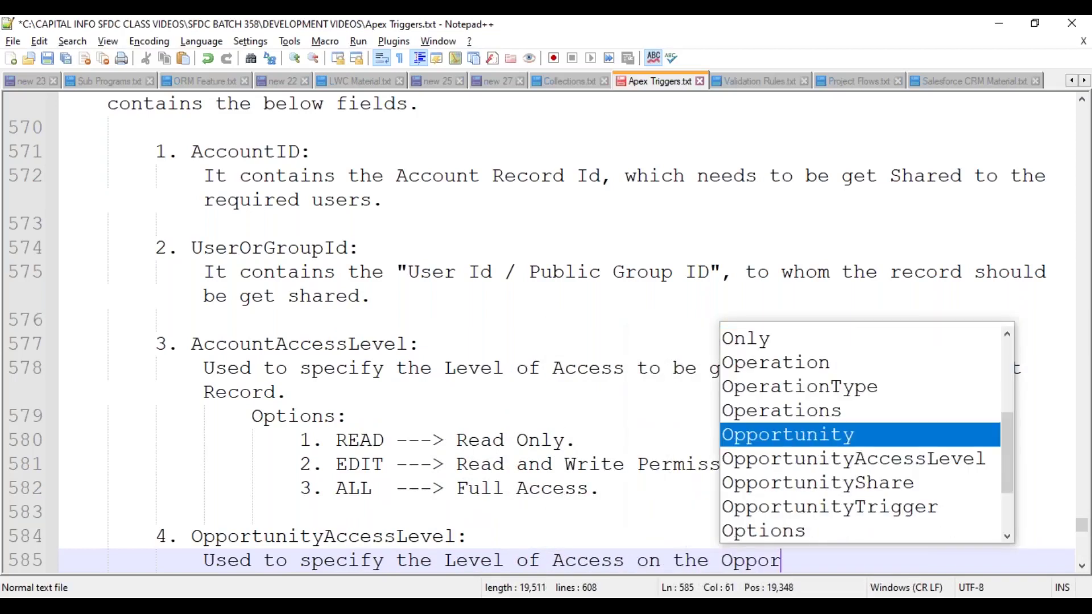
type("tunity Records.")
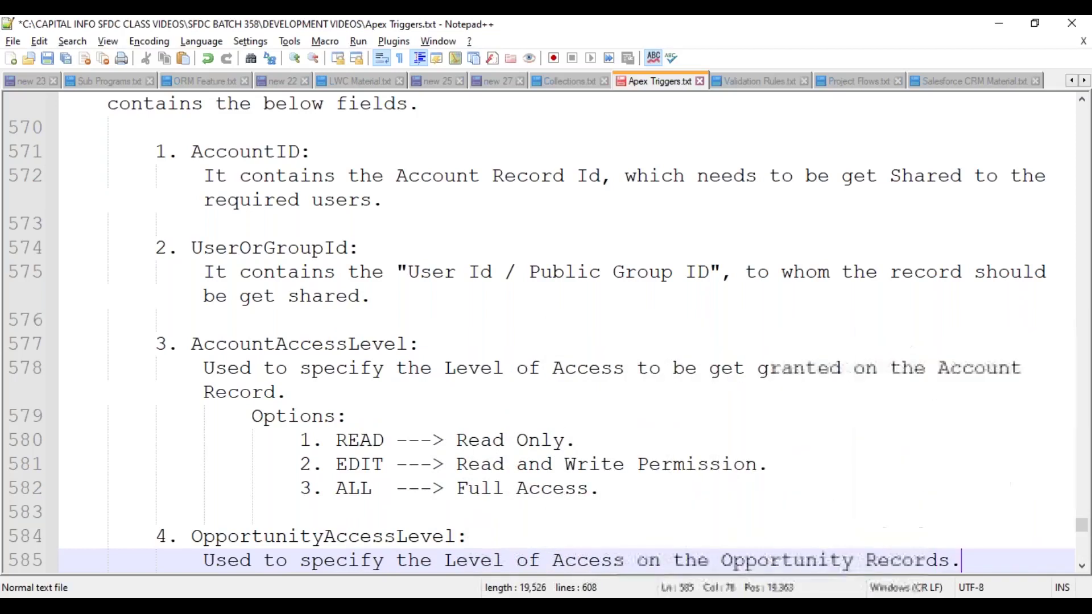
- Copy the READ/EDIT/ALL Options block beneath OpportunityAccessLevel, then copy the entry and indent the line for item 5
key("Return")
key("Tab")
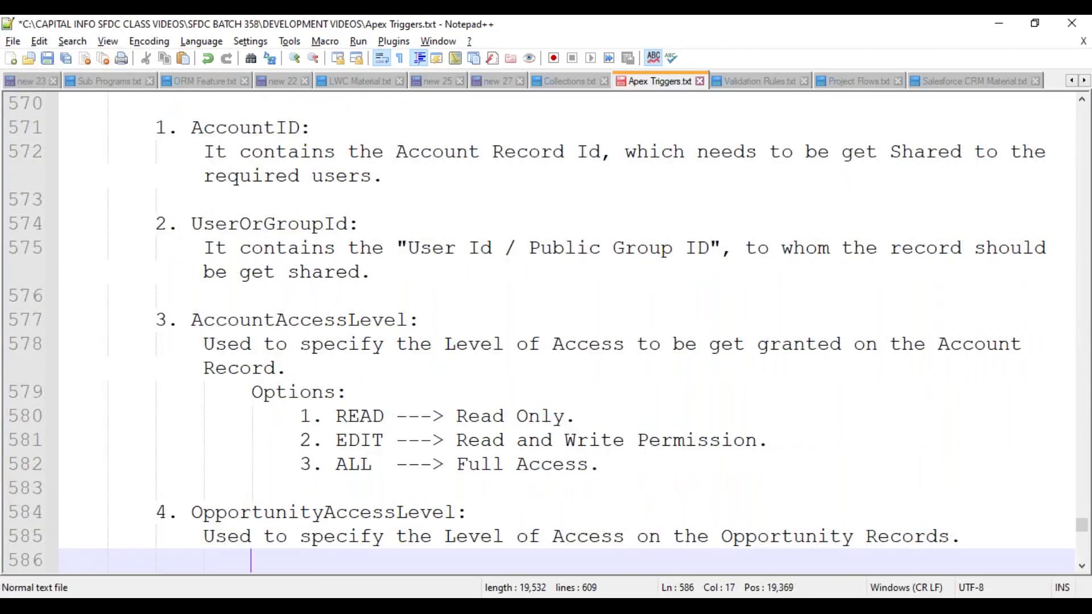
left_click_drag(253, 393, 617, 461)
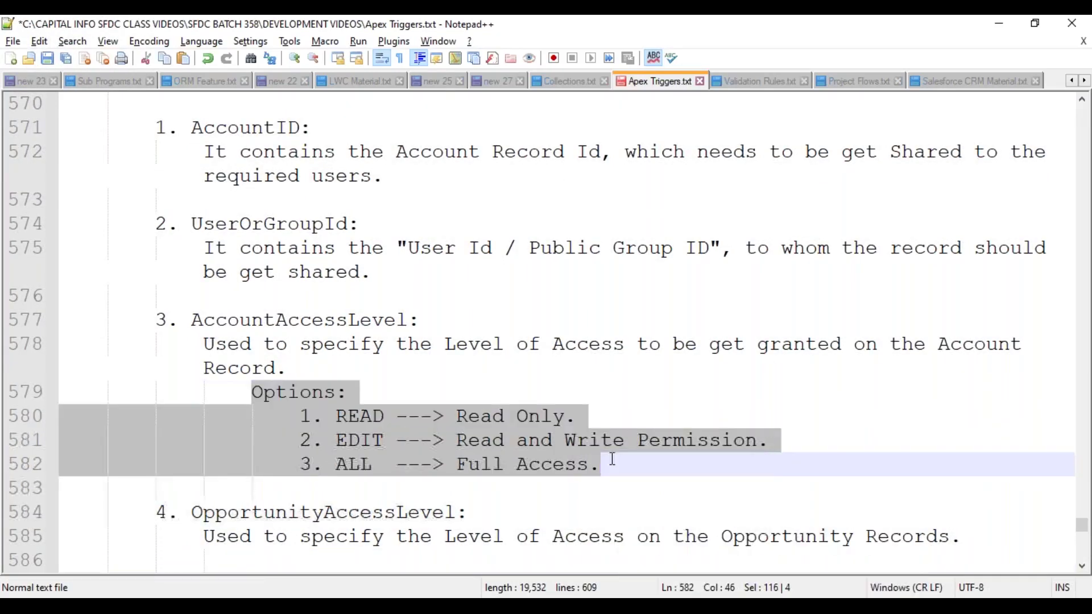
key("ctrl+c")
scroll(483, 479, "down", 2)
left_click(253, 420)
key("ctrl+v")
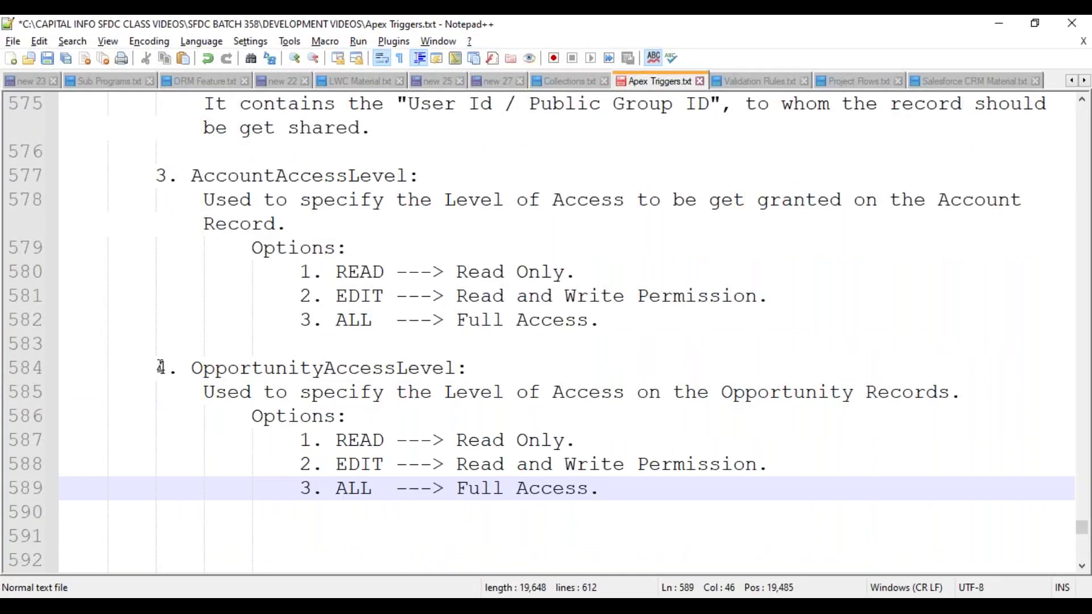
left_click_drag(191, 370, 626, 485)
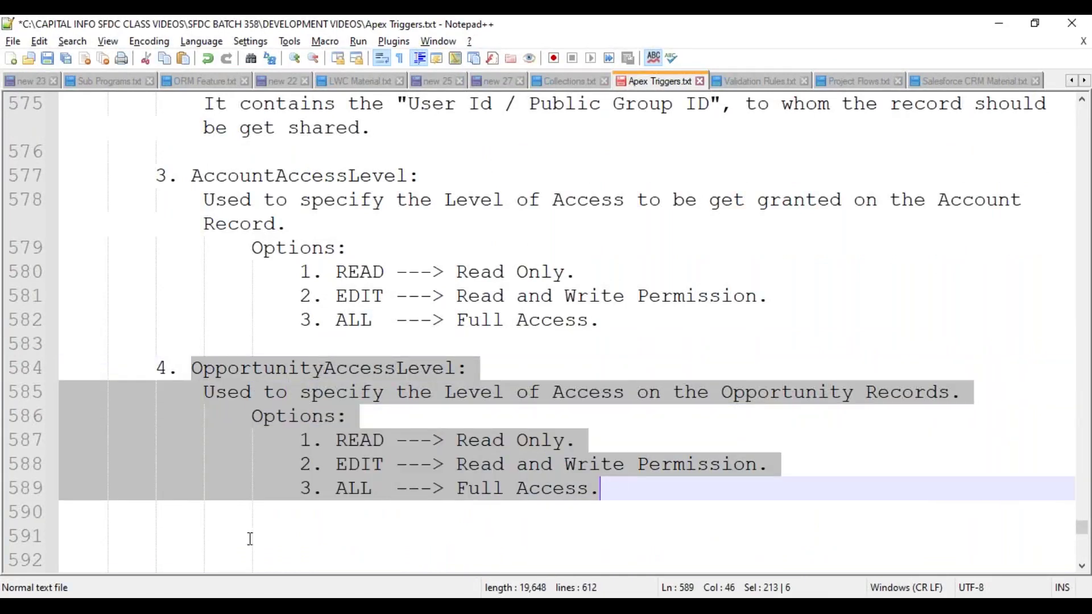
left_click(205, 535)
key("Tab")
key("Tab")
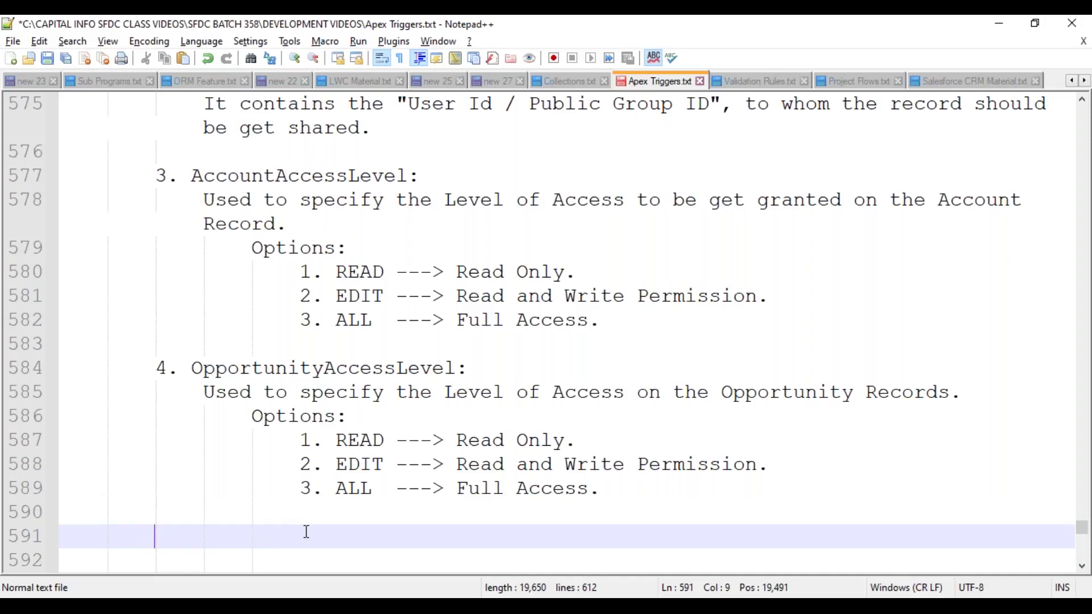
- Paste the copied entry as item 5, renamed CaseAccessLevel for access on Related Case Records, and save
type("5.")
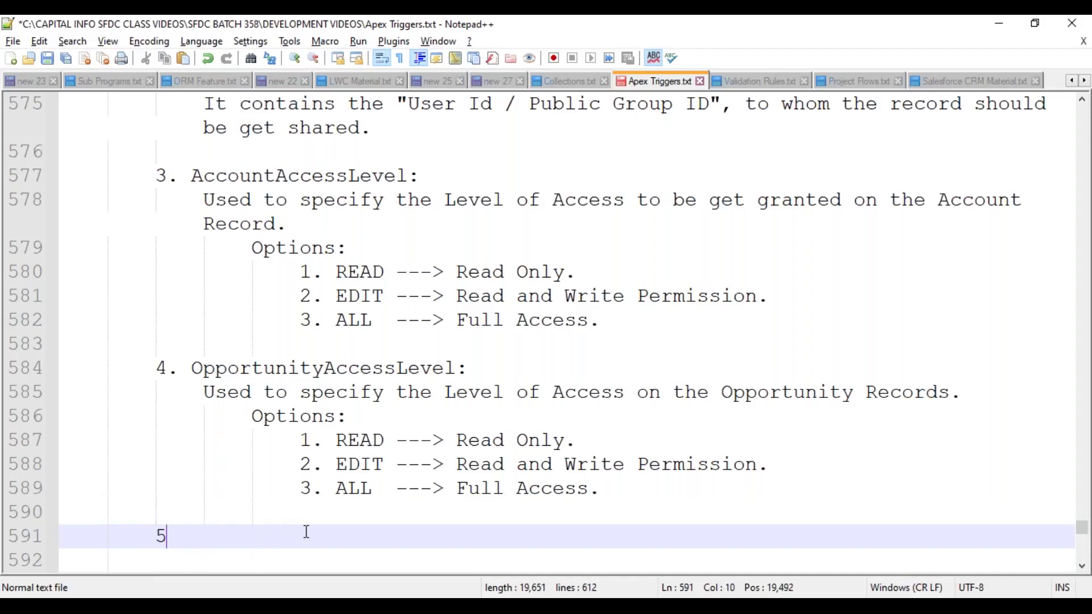
key("ctrl+v")
left_click(192, 440)
type("Case")
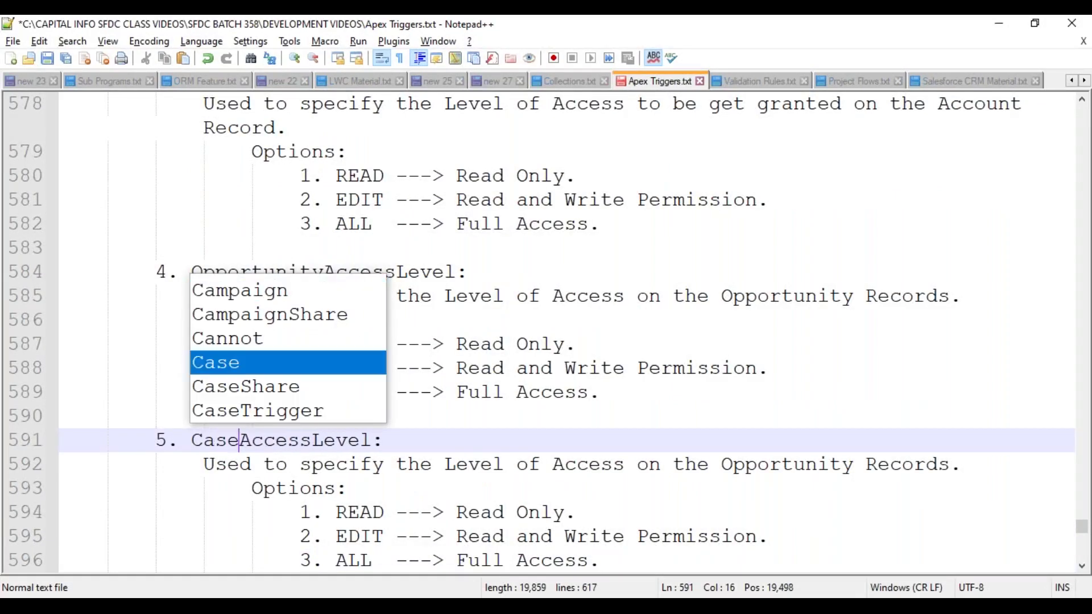
key("Escape")
left_click(415, 466)
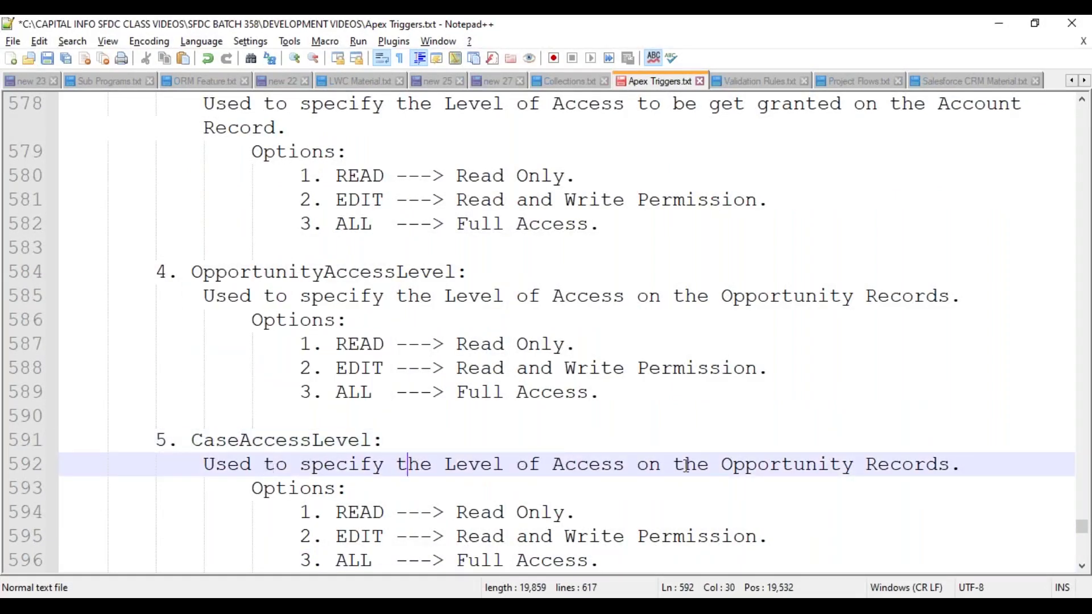
double_click(777, 467)
type("Related Case")
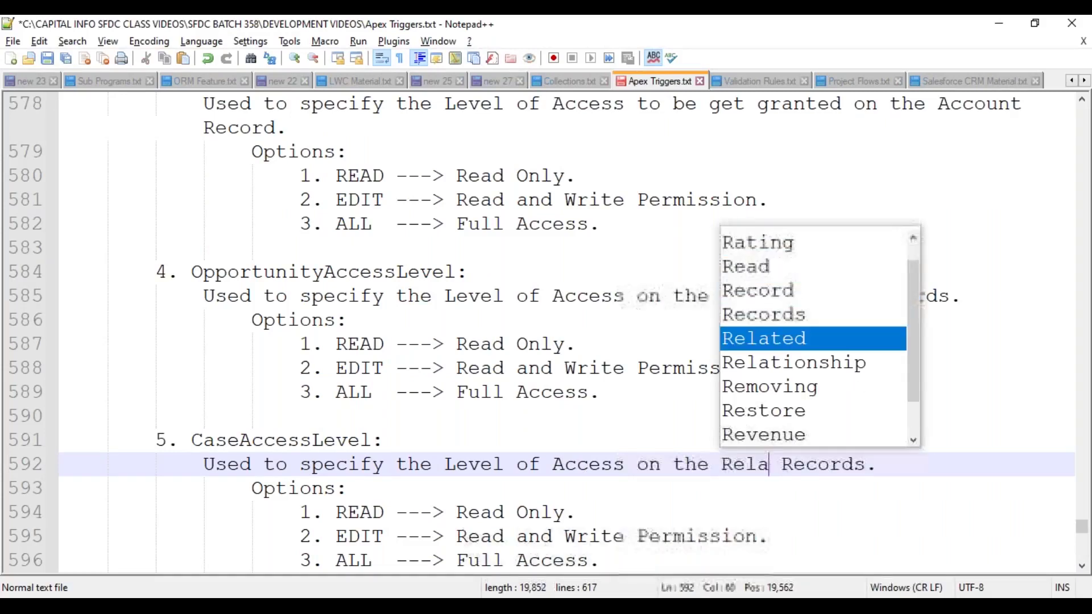
key("Escape")
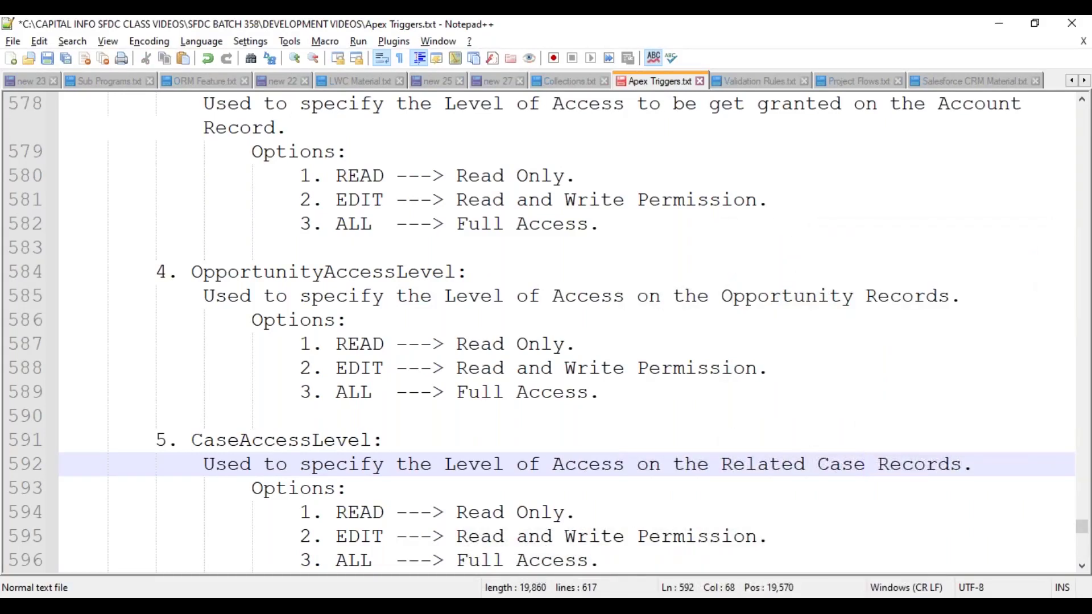
left_click(409, 536)
key("ctrl+s")
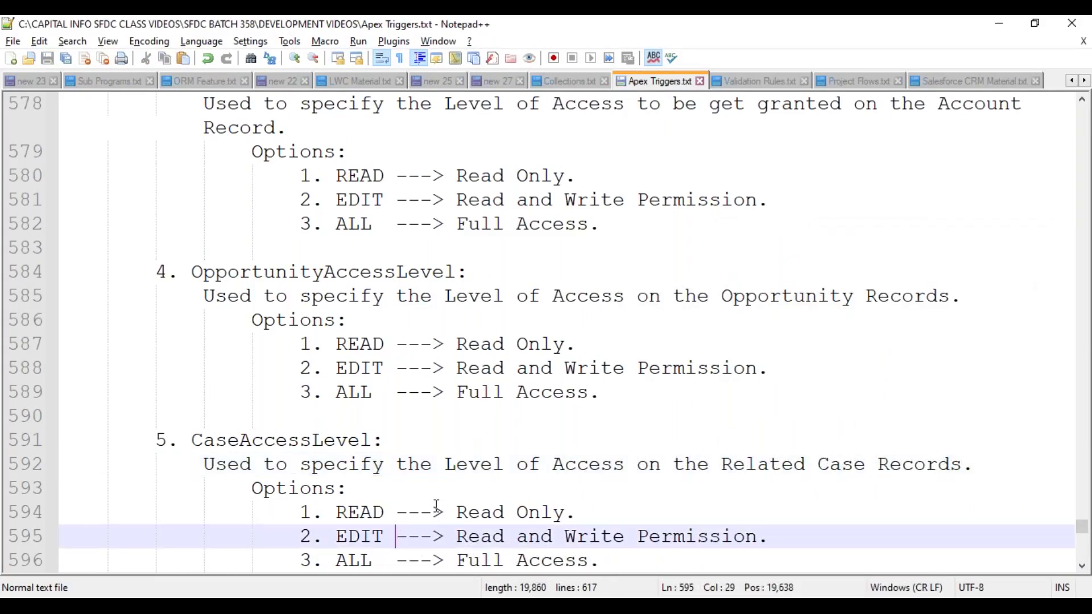
- Add item 6 'RowCause:' with an indented description line and save the notes
scroll(436, 506, "down", 1)
left_click(195, 542)
key("Tab")
key("Tab")
type("6. ")
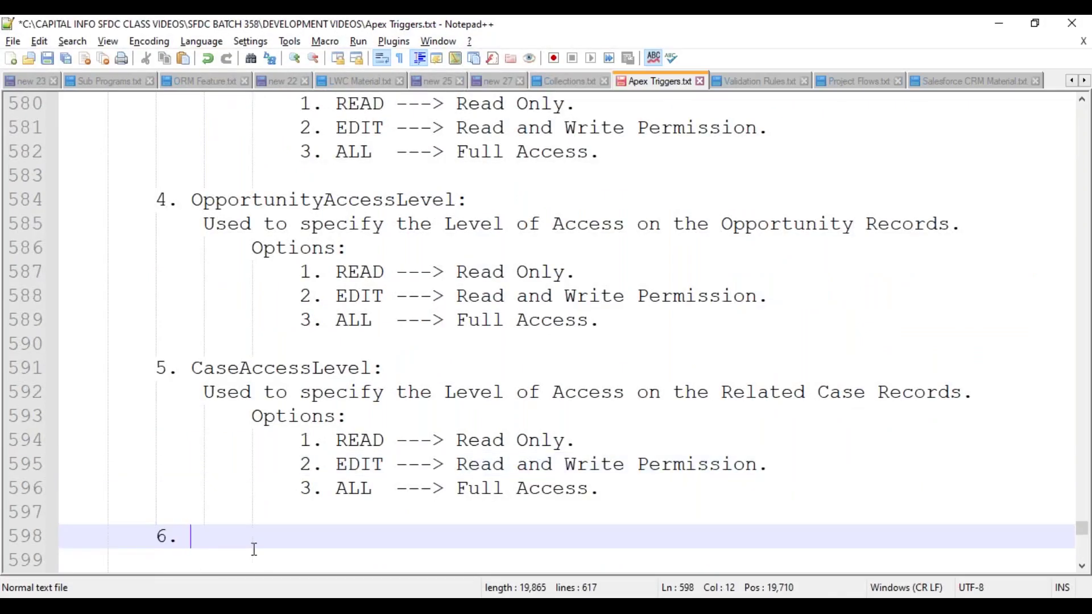
type("RowCause:")
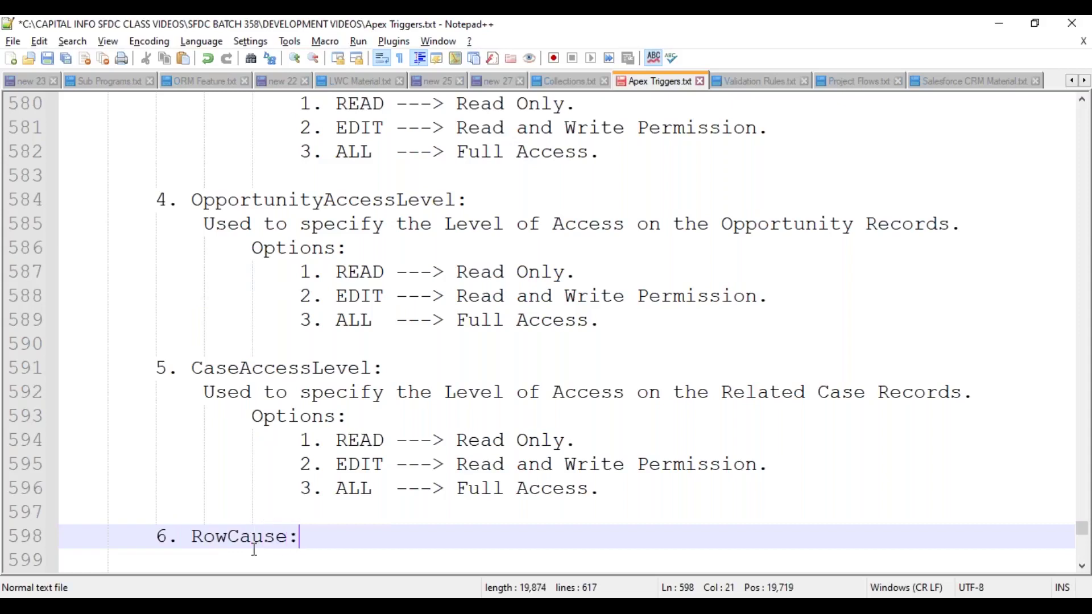
key("Return")
key("Tab")
key("ctrl+s")
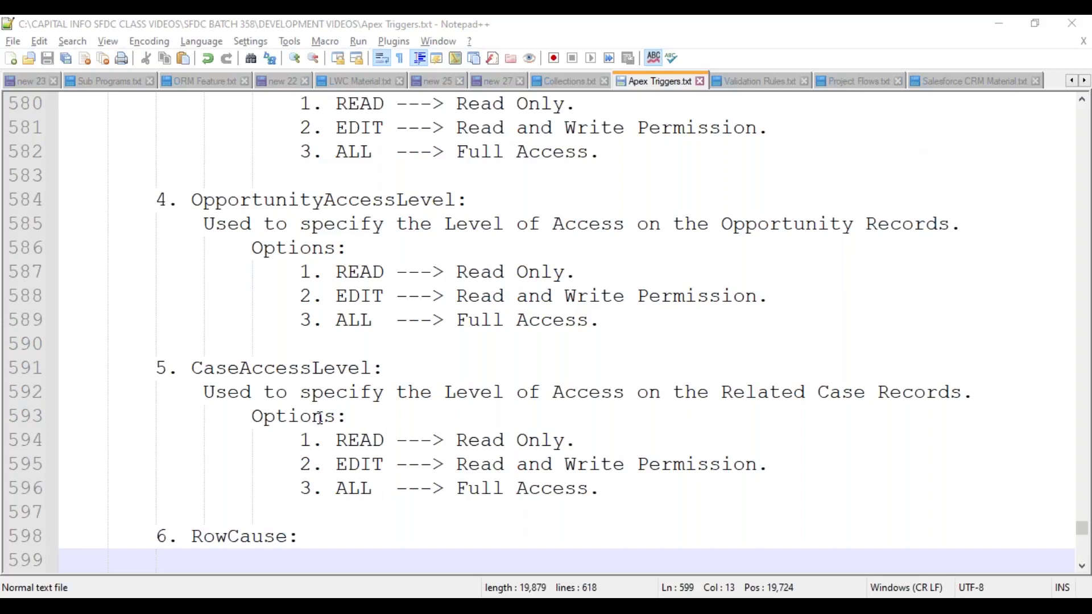
scroll(320, 418, "down", 4)
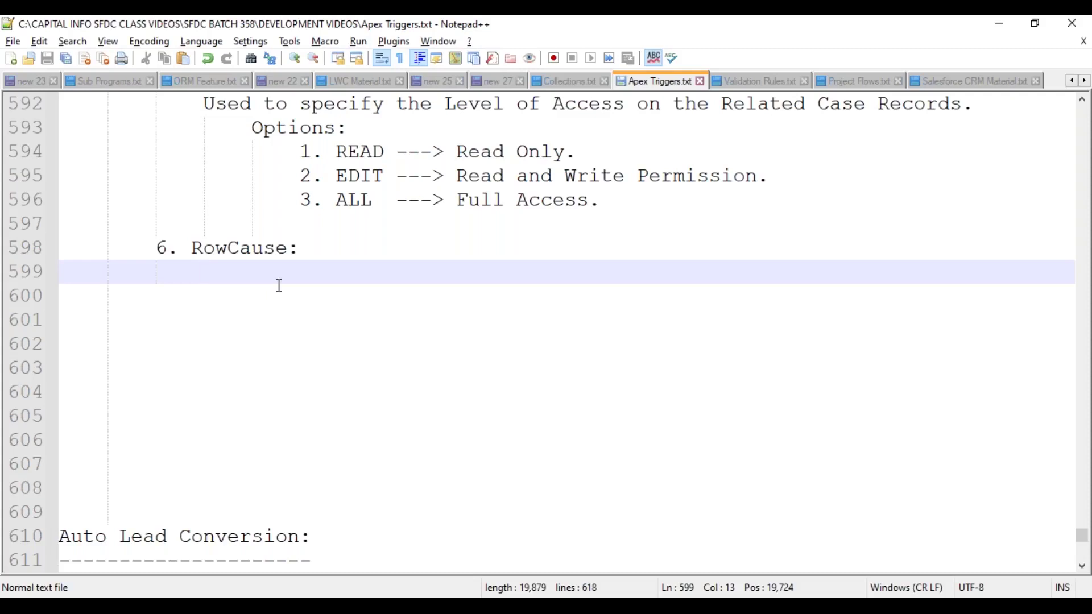
- Describe RowCause as specifying the sharing reason, with 'Ex: Manual / Sharing Rule,...etc.' directly beneath, and save
type("This ")
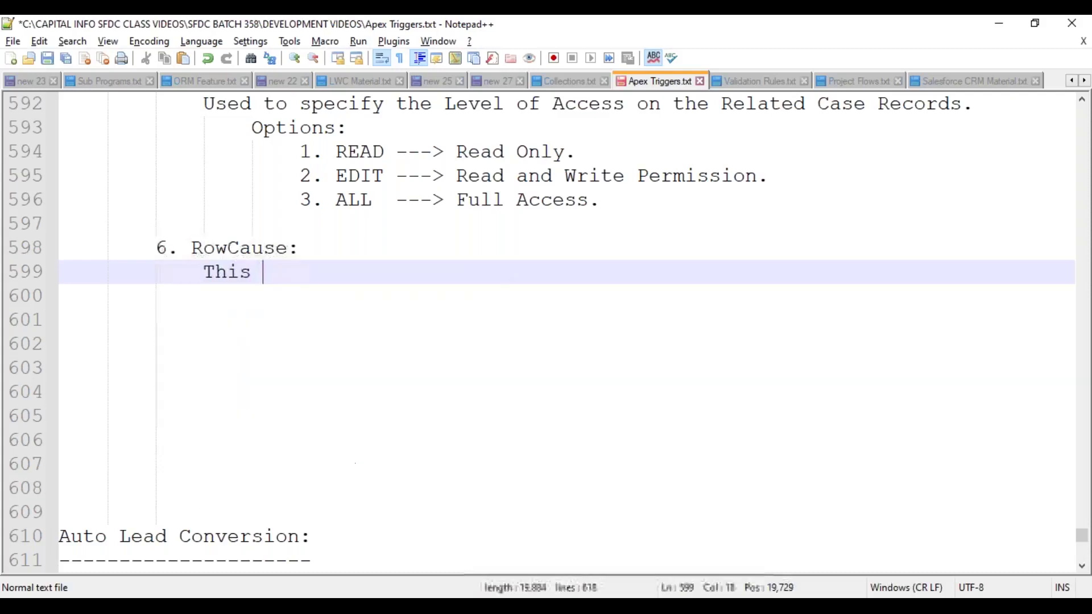
type("field is used t")
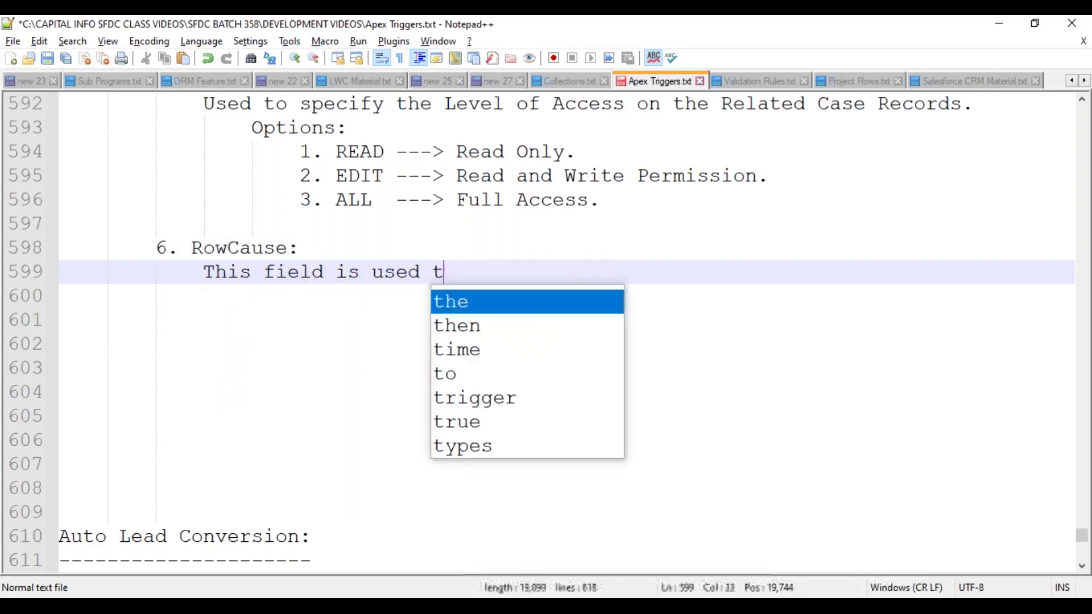
type("o specify the s")
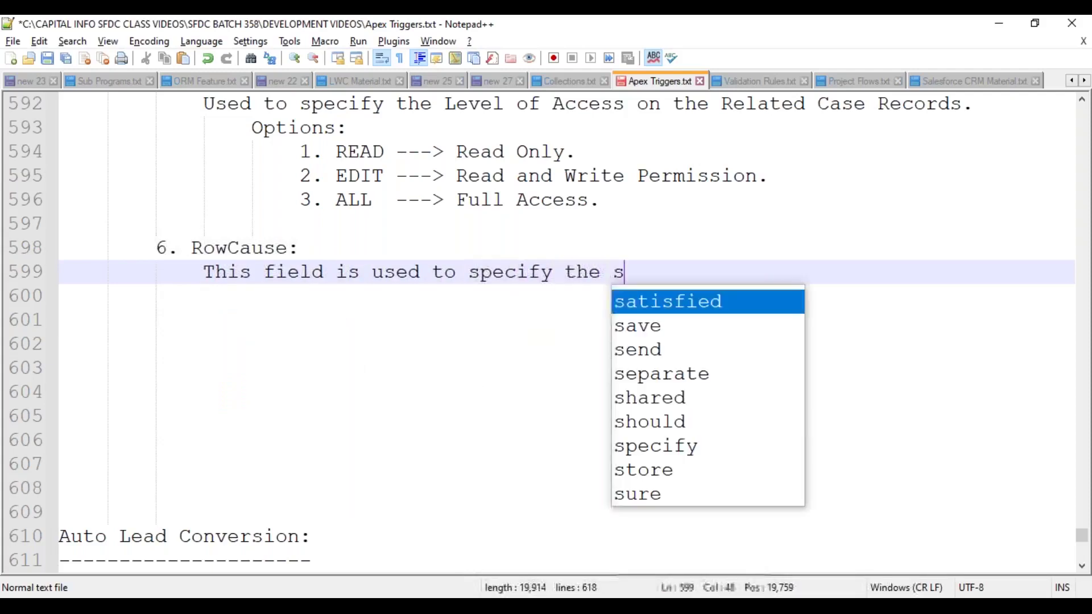
type("haring reason.")
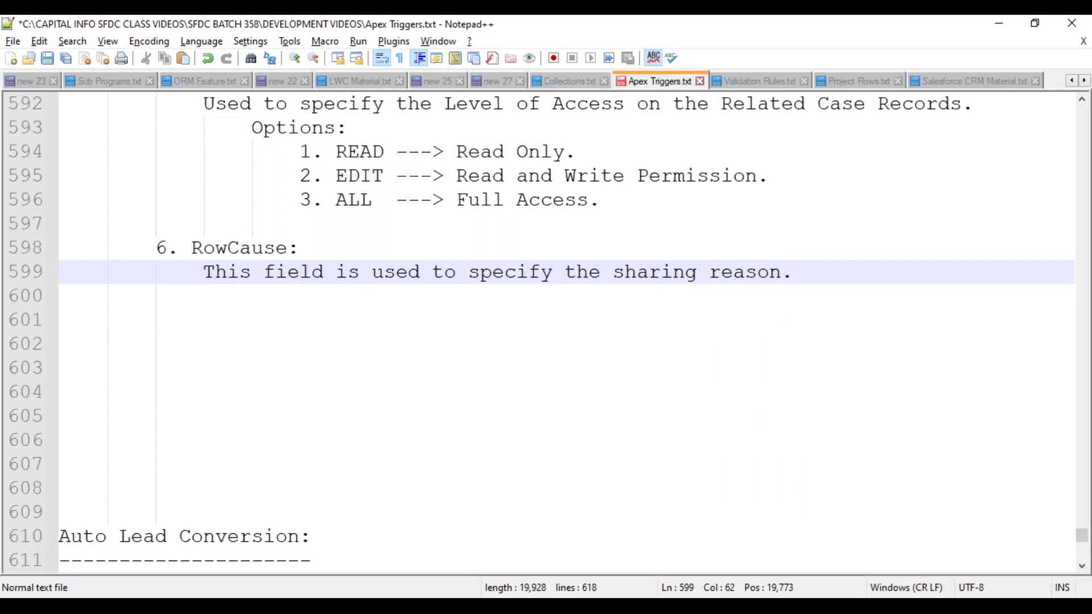
key("Return")
key("Return")
type("Ex: ")
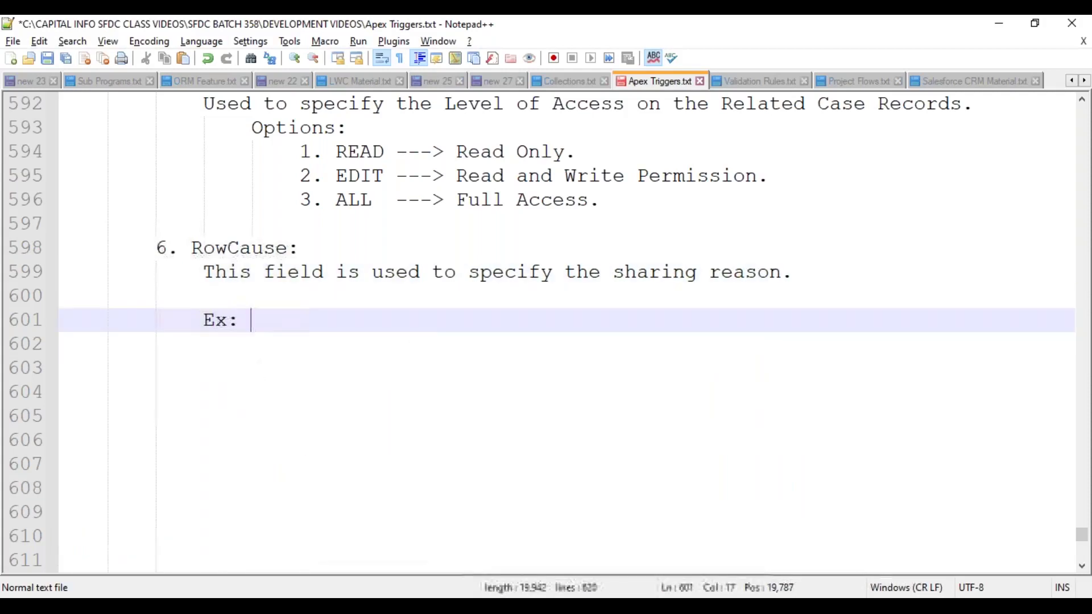
type("Manual / ")
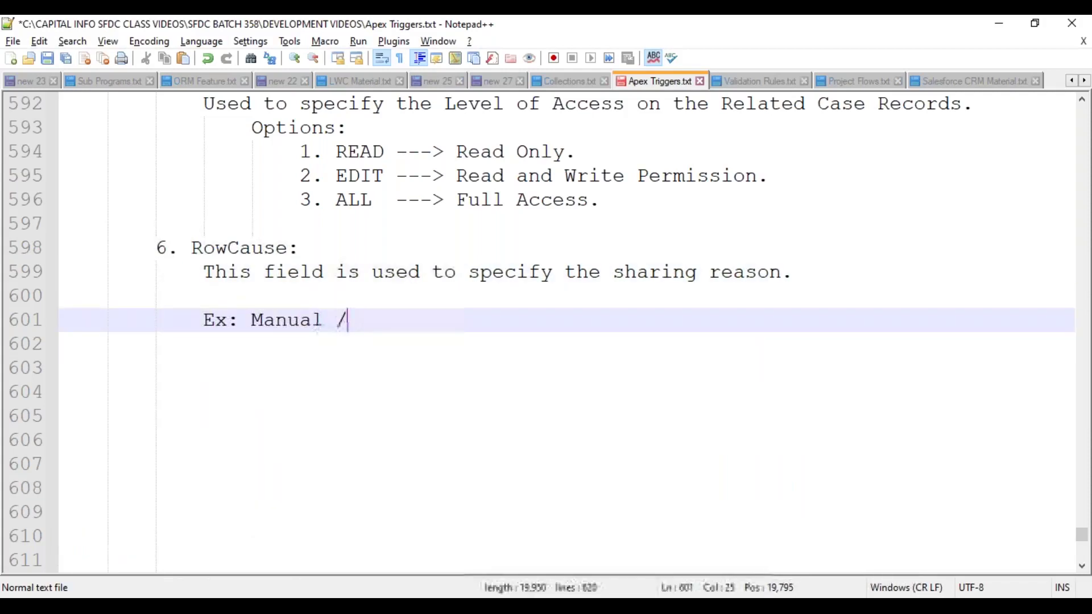
type("Sha")
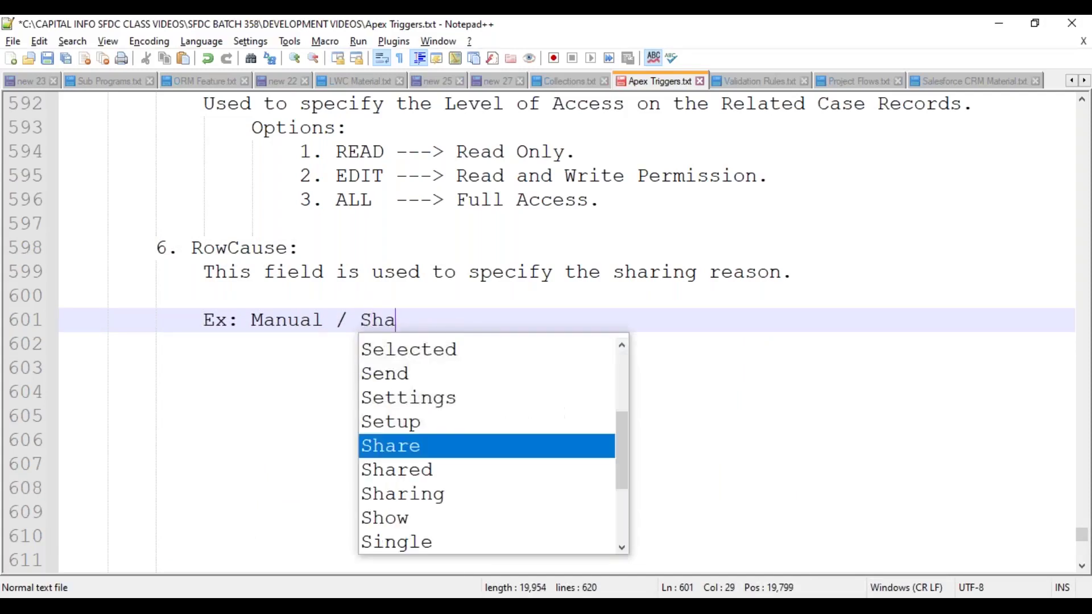
type("ring Rule,...etc.")
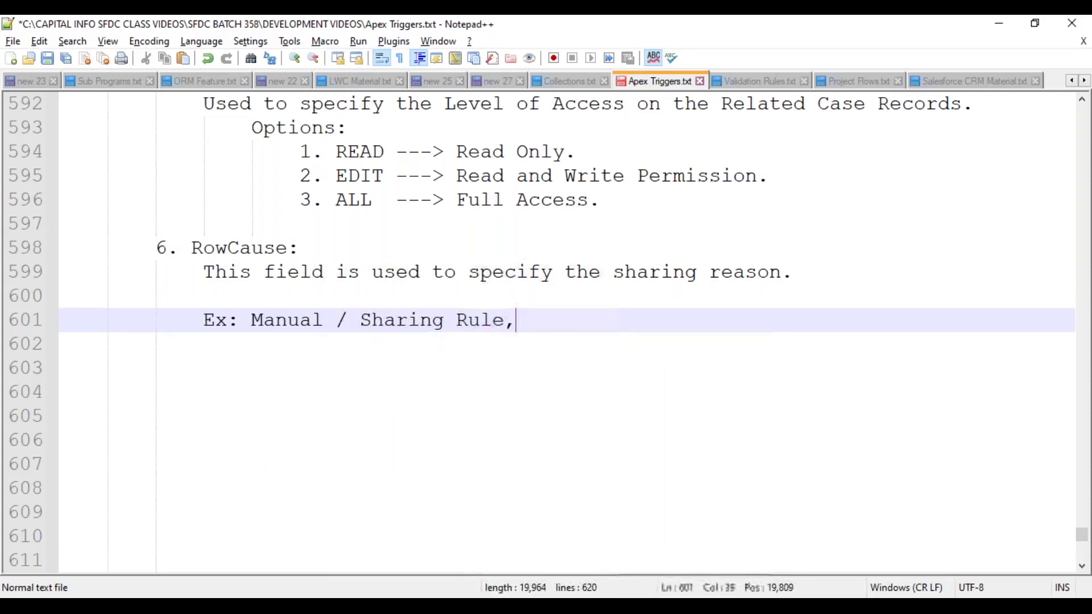
key("ctrl+s")
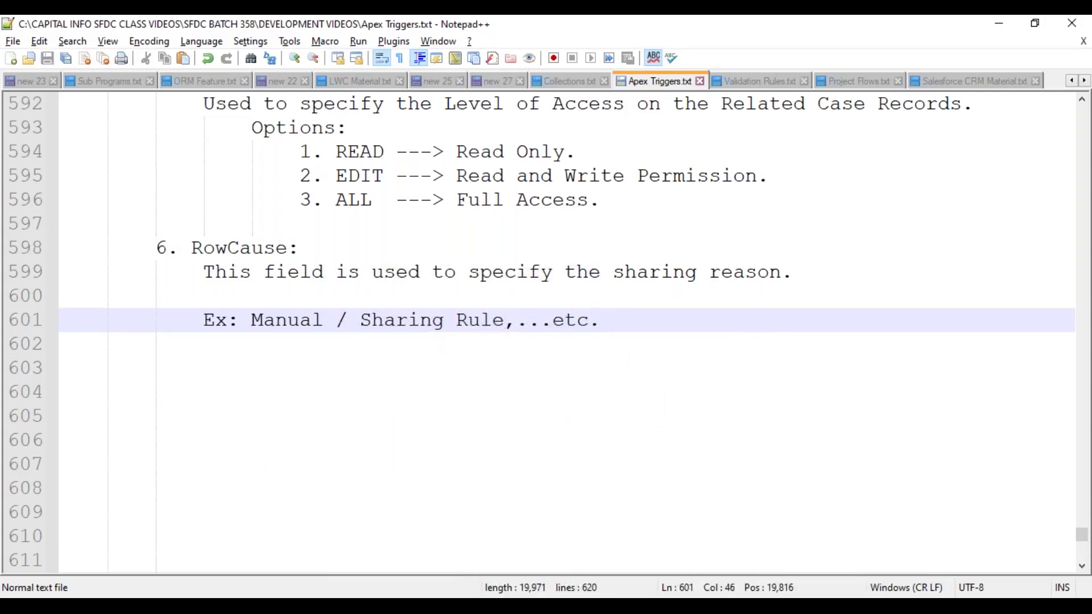
key("Up")
key("Up")
key("End")
key("Delete")
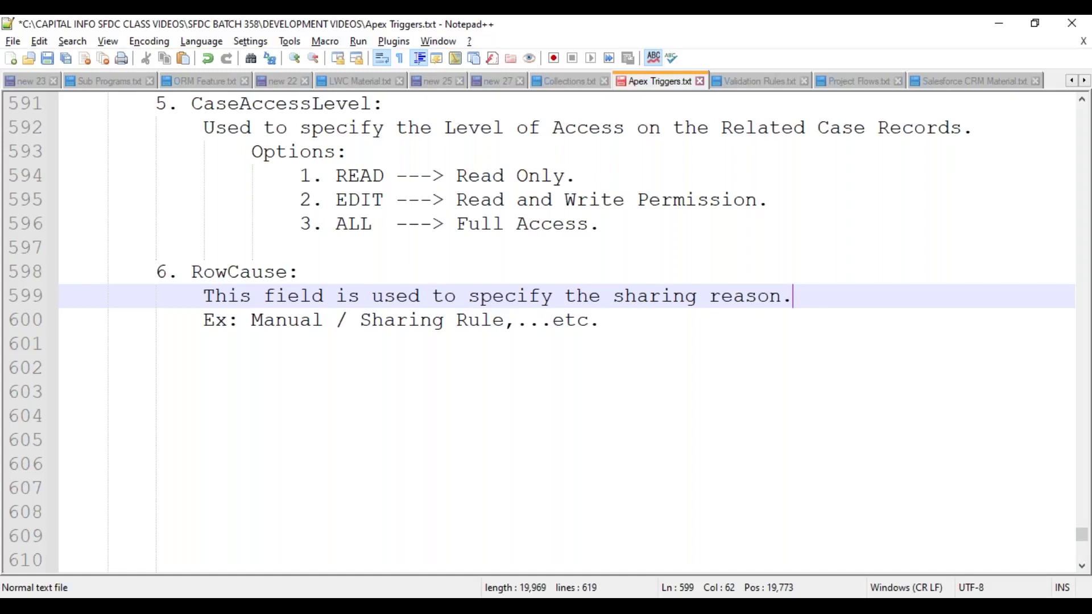
key("ctrl+s")
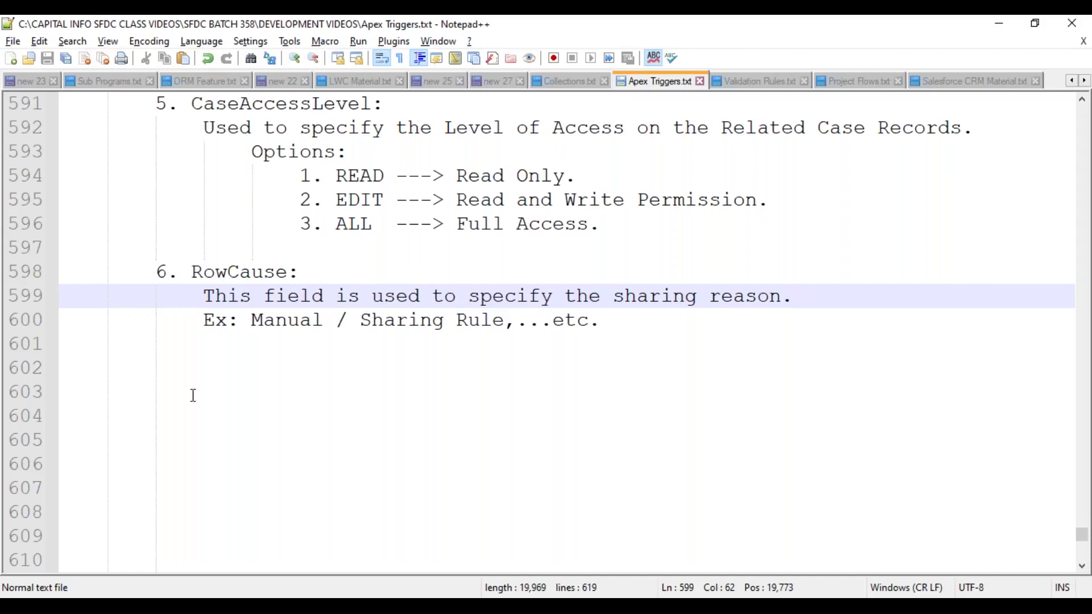
left_click(179, 367)
key("Tab")
key("Tab")
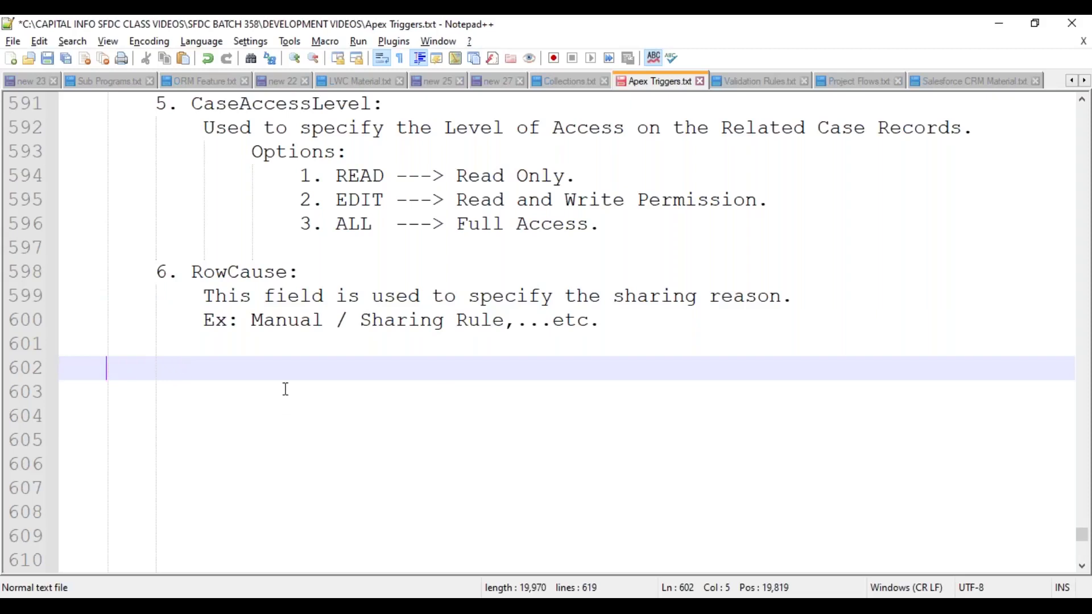
scroll(270, 328, "up", 1)
scroll(270, 328, "up", 3)
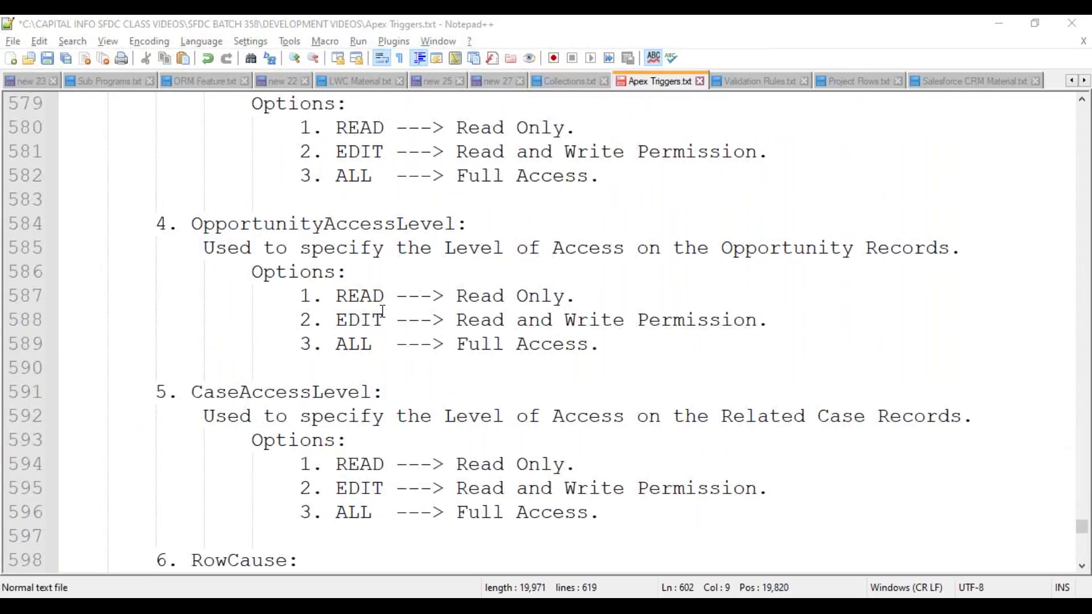
scroll(381, 306, "up", 2)
scroll(384, 307, "up", 3)
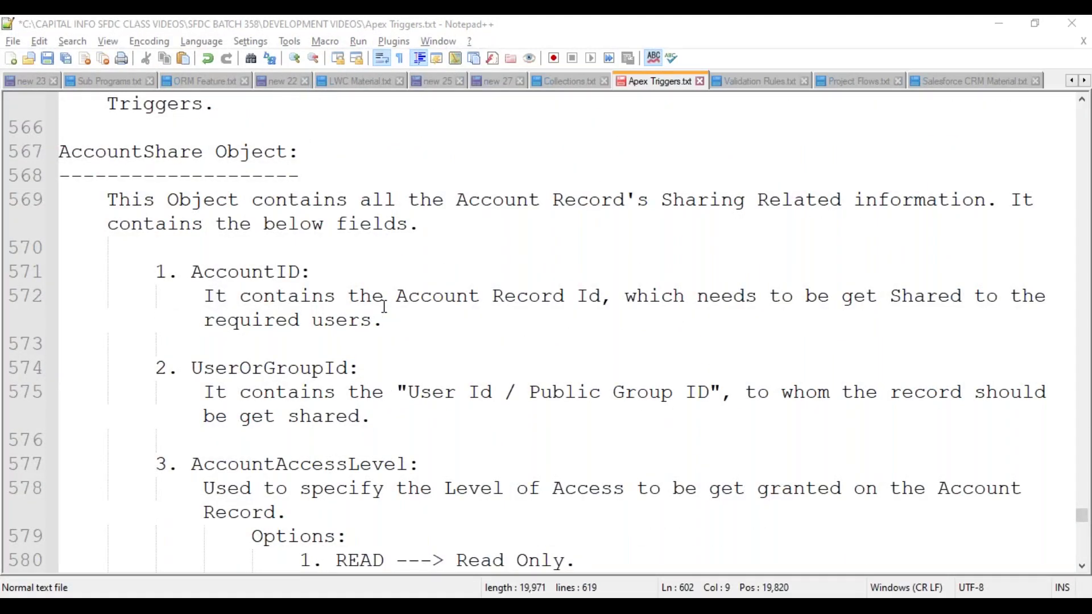
scroll(384, 307, "down", 2)
double_click(256, 127)
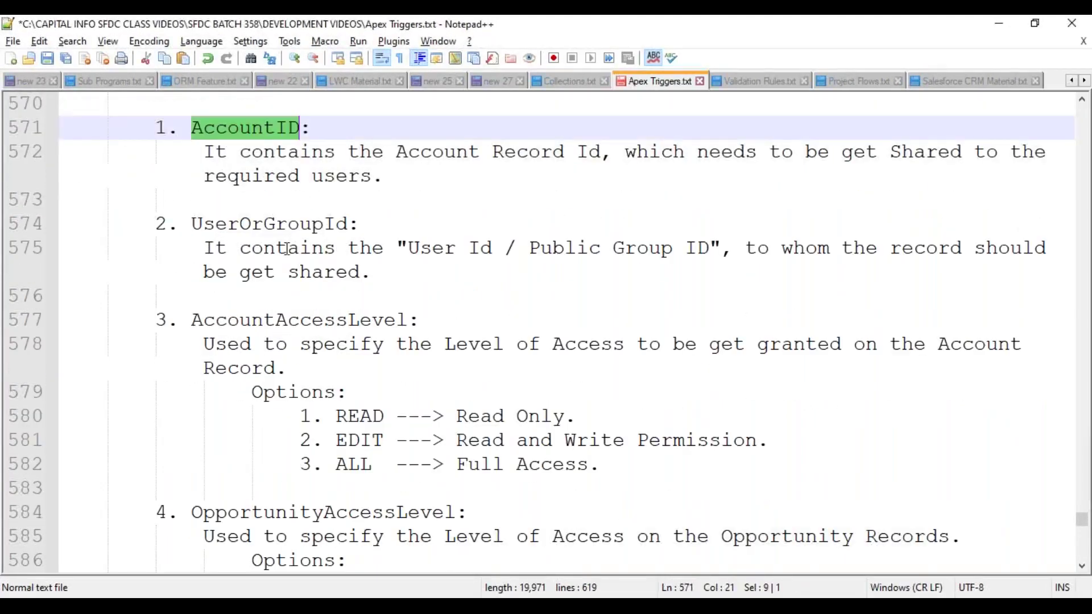
double_click(296, 226)
double_click(308, 322)
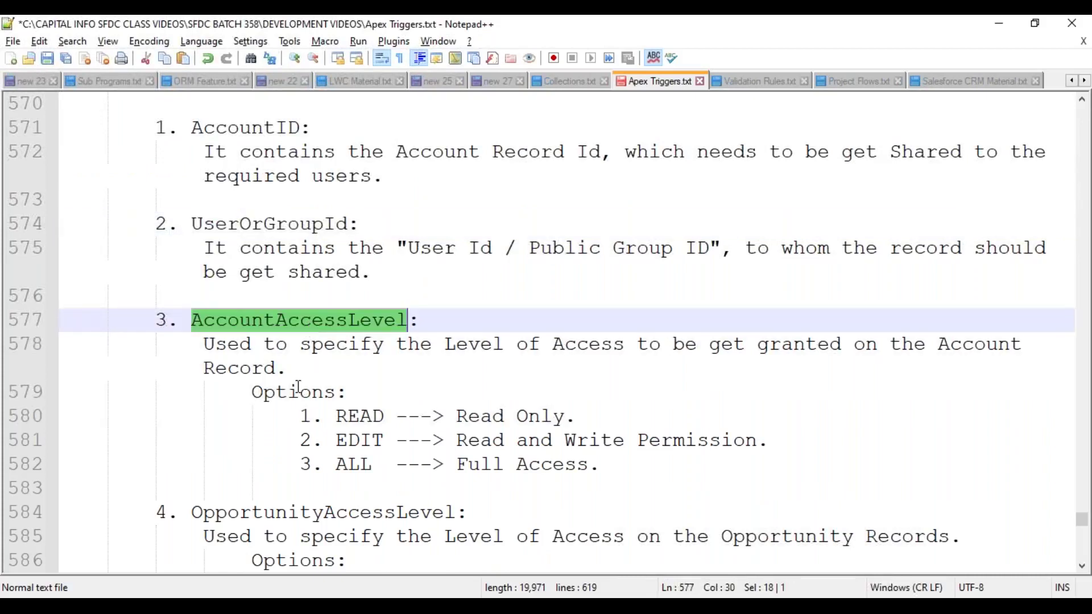
scroll(298, 387, "down", 4)
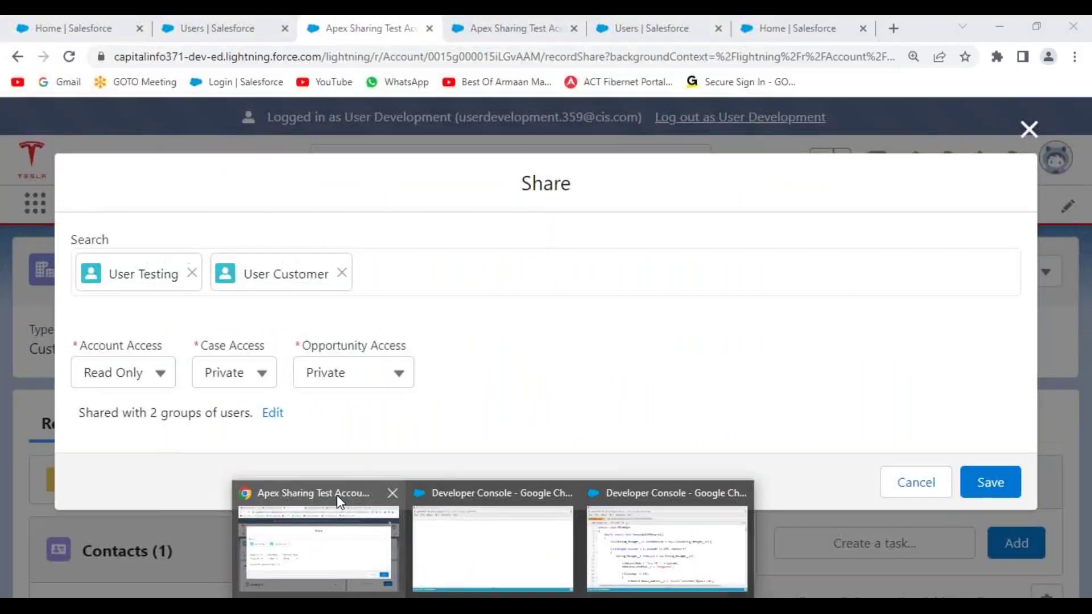
- Close the account's Share dialog and copy the account record ID from the address bar
left_click(337, 501)
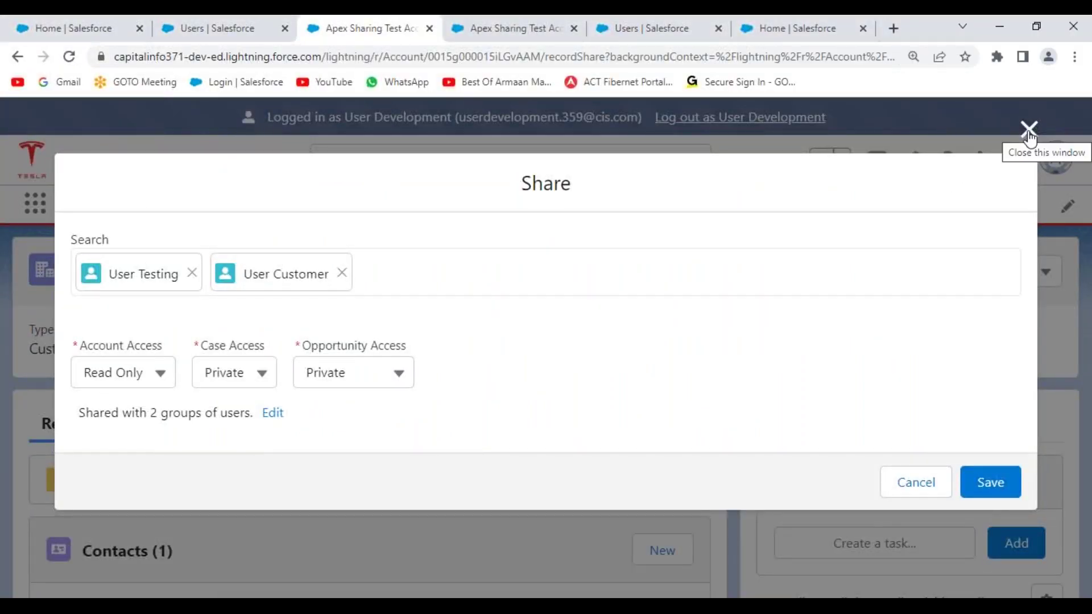
left_click(1029, 130)
left_click_drag(78, 279, 268, 279)
left_click_drag(296, 280, 300, 282)
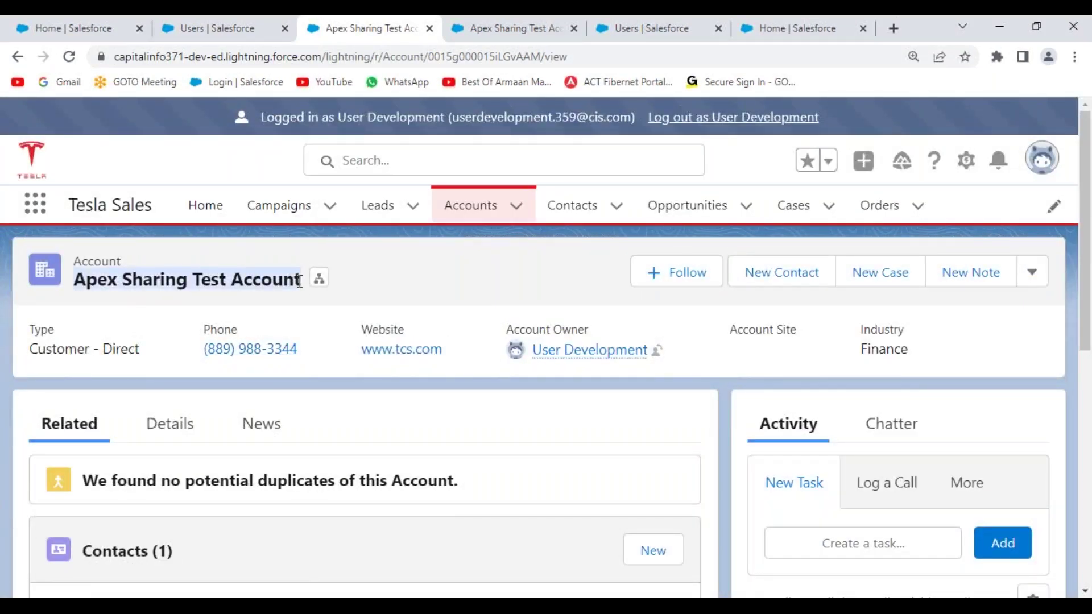
left_click(446, 263)
double_click(529, 57)
key("ctrl+c")
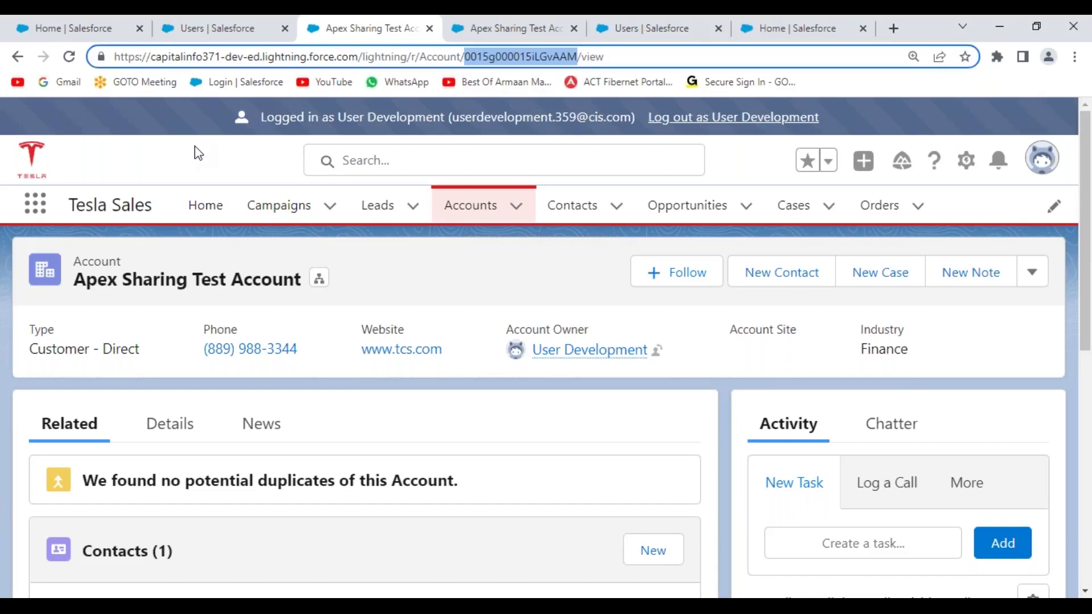
left_click(734, 122)
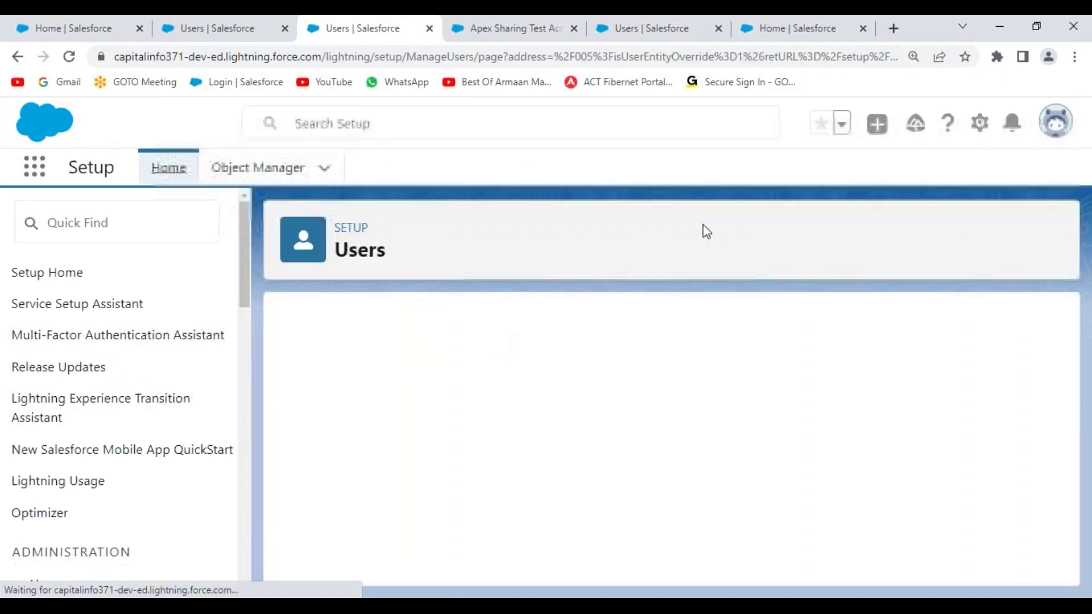
- Launch the Developer Console from the Setup menu and maximise its window
left_click(979, 123)
left_click(918, 274)
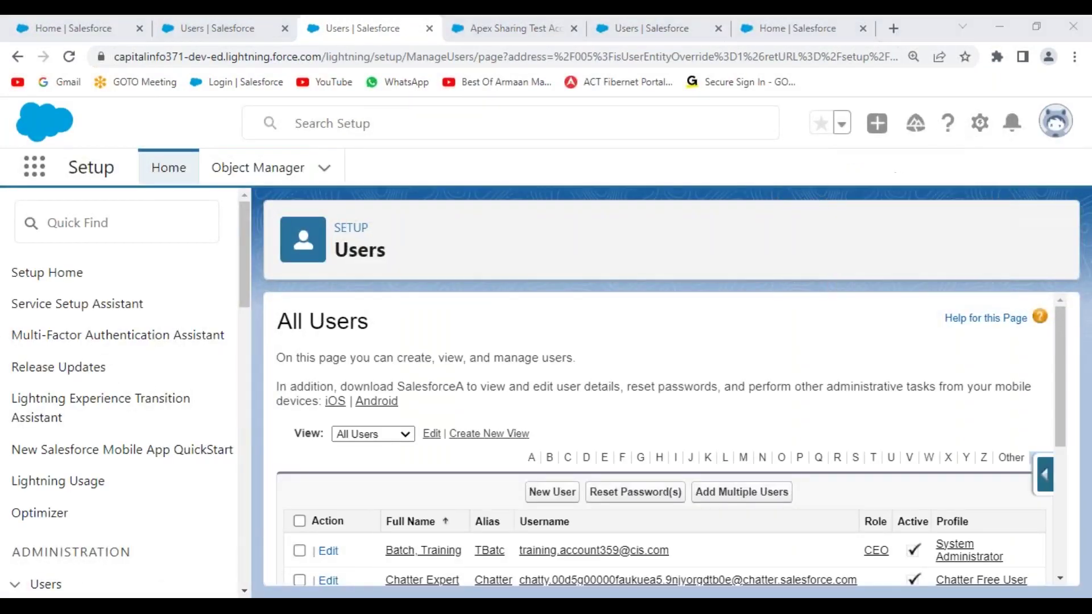
double_click(568, 35)
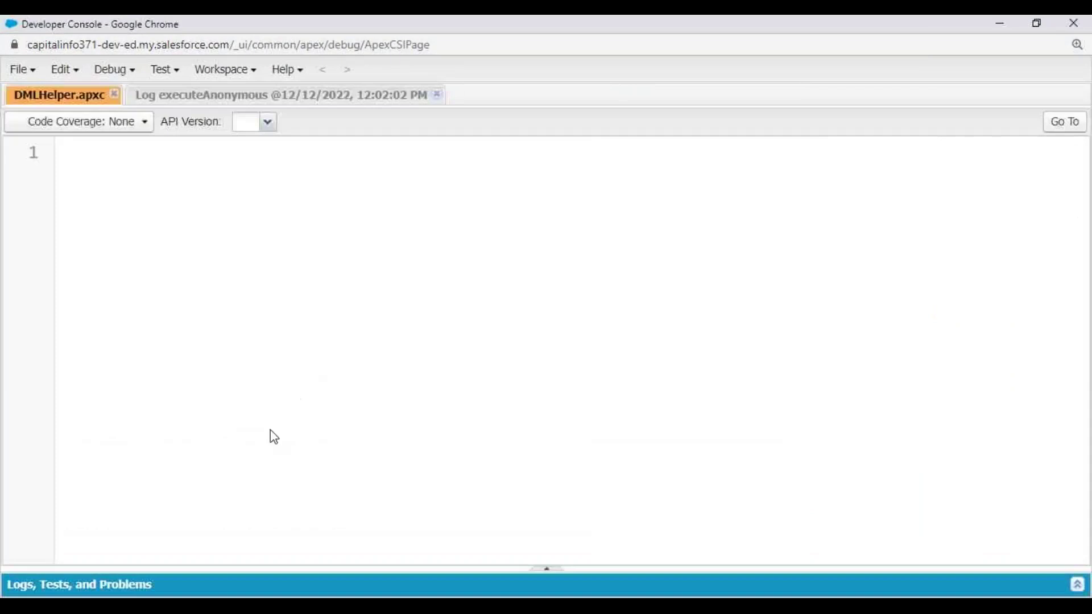
- Bring up and enlarge the Query Editor, selecting the old Account query
left_click(546, 568)
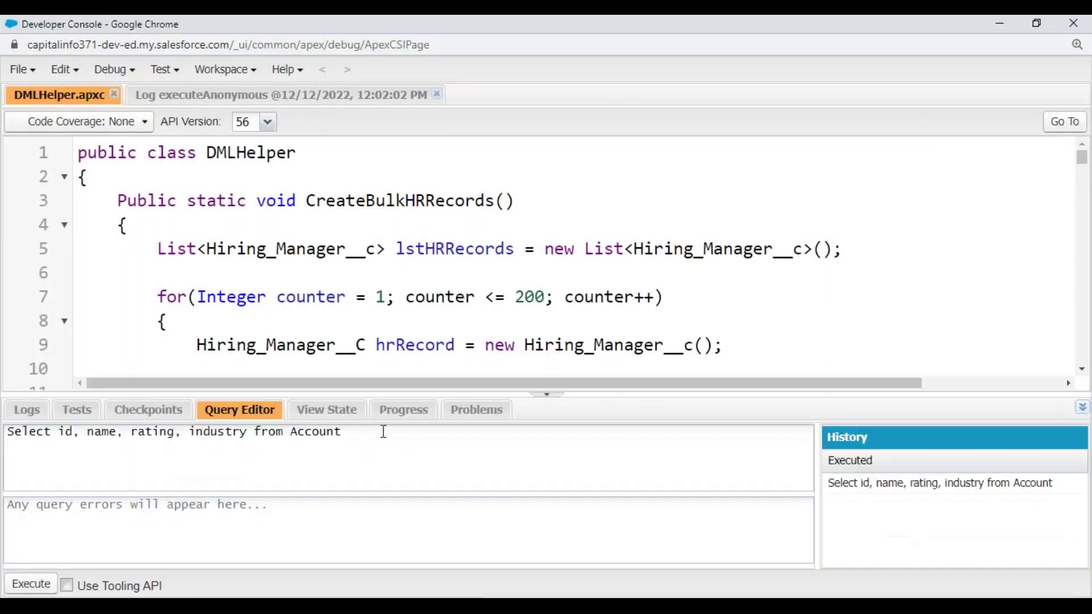
left_click_drag(383, 394, 369, 295)
left_click_drag(399, 340, 3, 349)
- Query AccountShare's AccountId, UserOrGroupId, RowCause and access levels Where accountid equals the pasted ID
type("Sele")
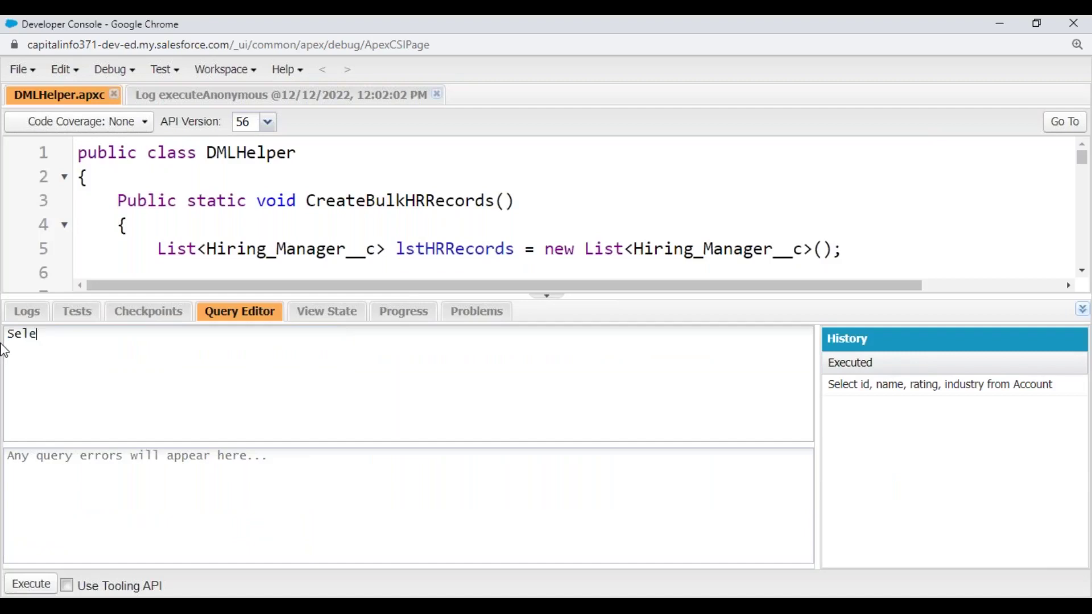
type("ct accountId, UserO")
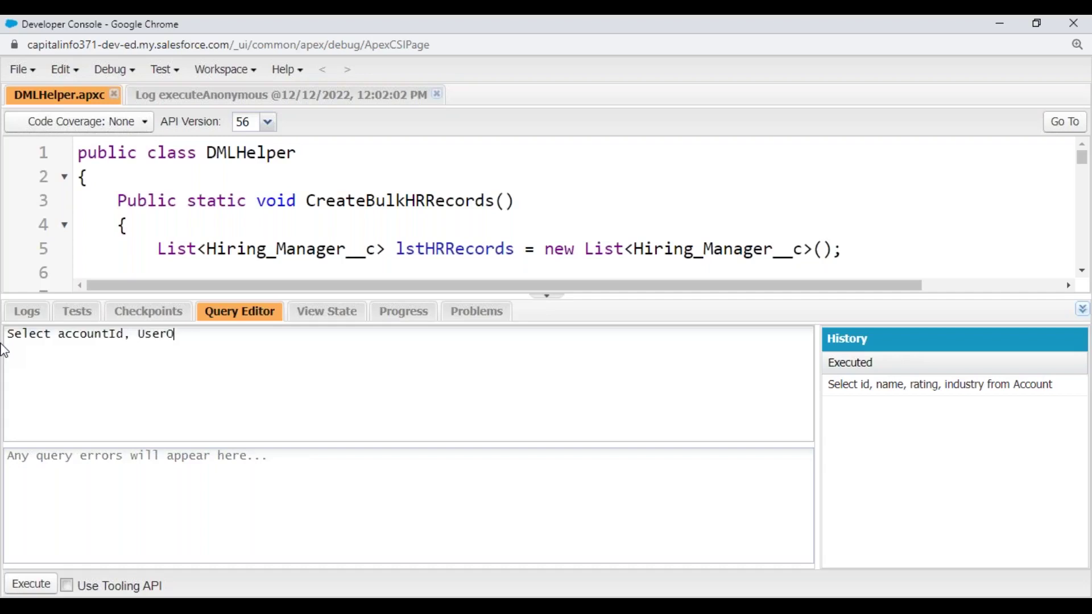
type("rGroupId, S")
key("BackSpace")
type("RowCause, ")
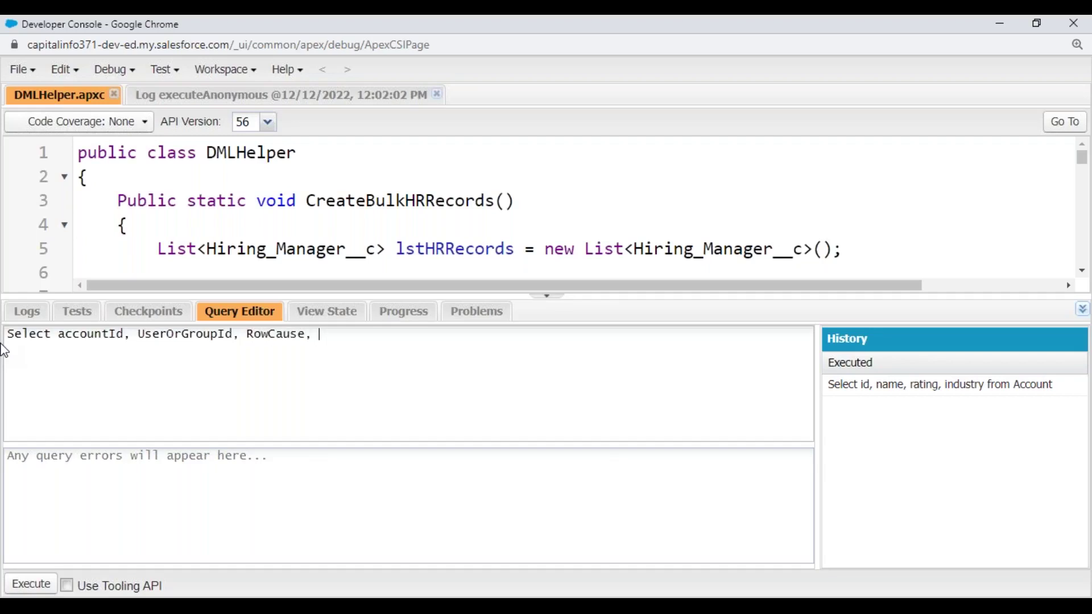
type("AccountAccessLevel, ")
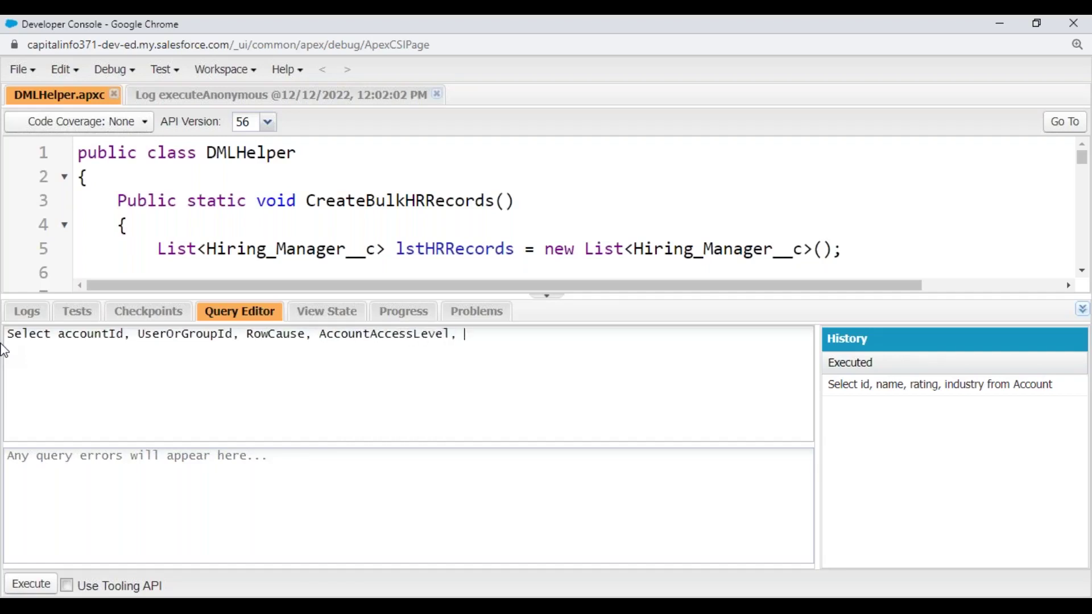
type("OpportunityAccessLev")
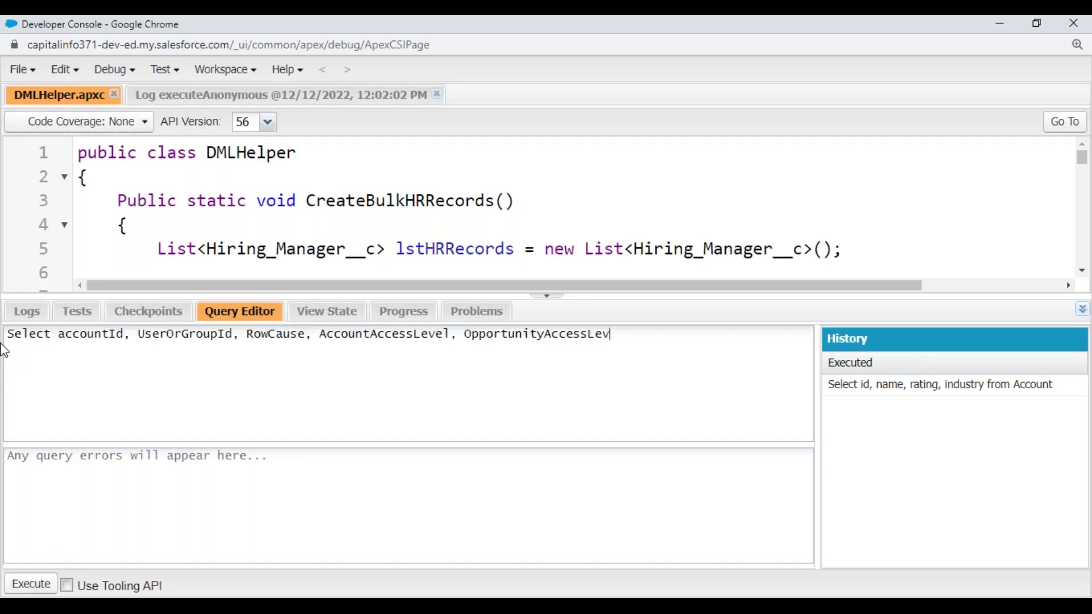
type("el, CaseS")
key("BackSpace")
type("Access")
type("Level from")
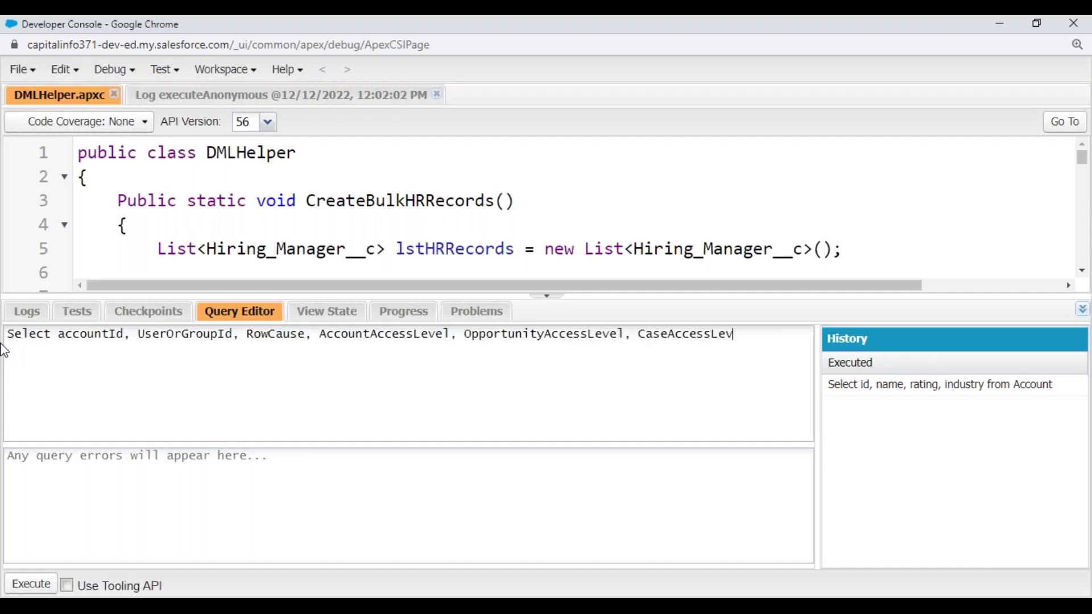
type(" AccountShare W")
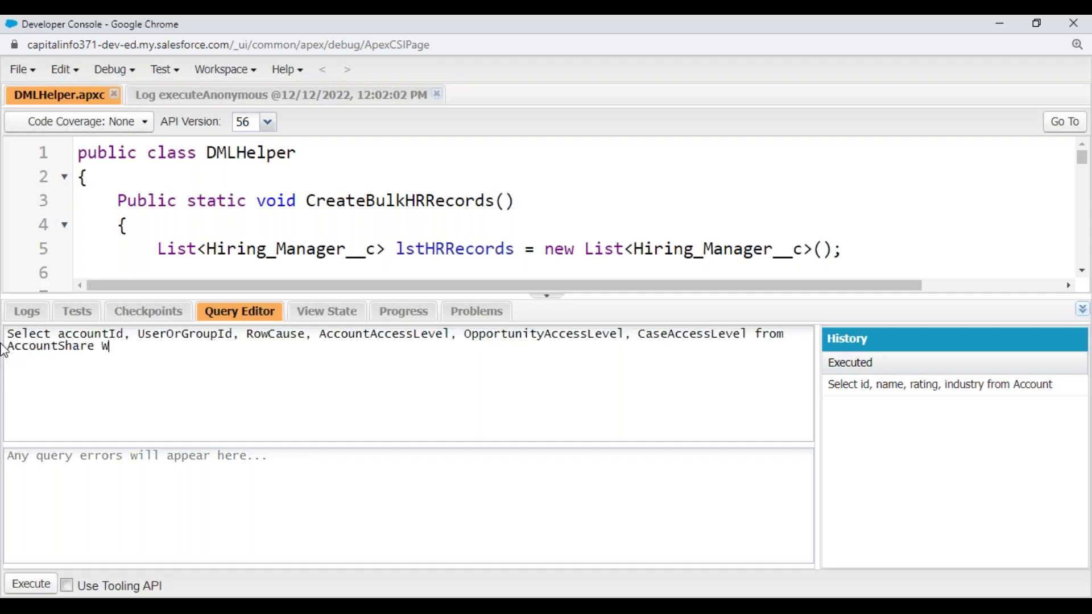
type("here accountid=''")
key("Left")
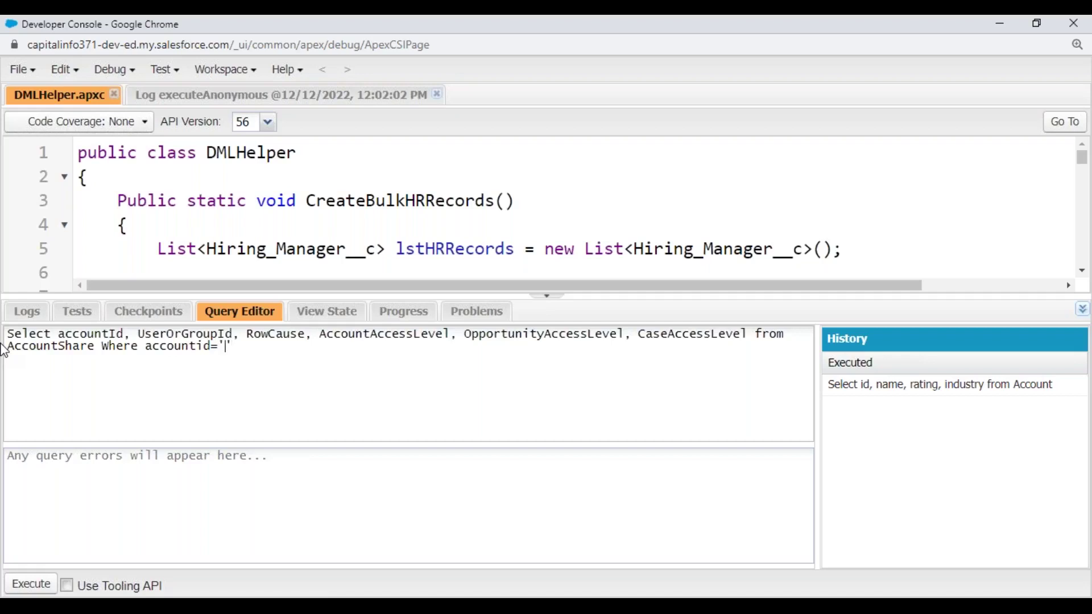
key("ctrl+v")
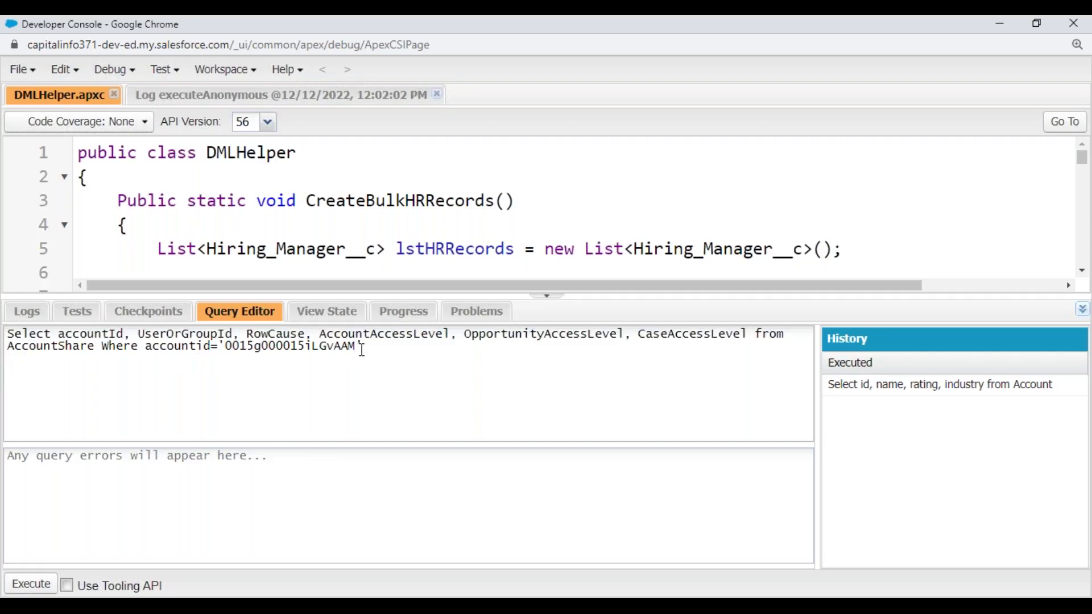
left_click_drag(358, 347, 226, 346)
left_click(27, 584)
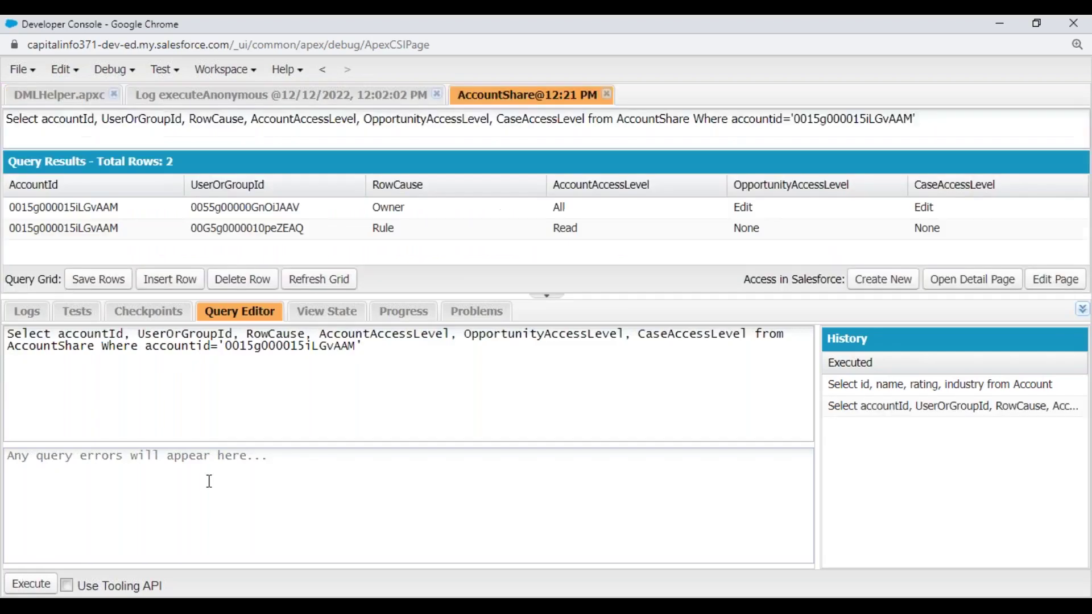
left_click_drag(512, 292, 515, 458)
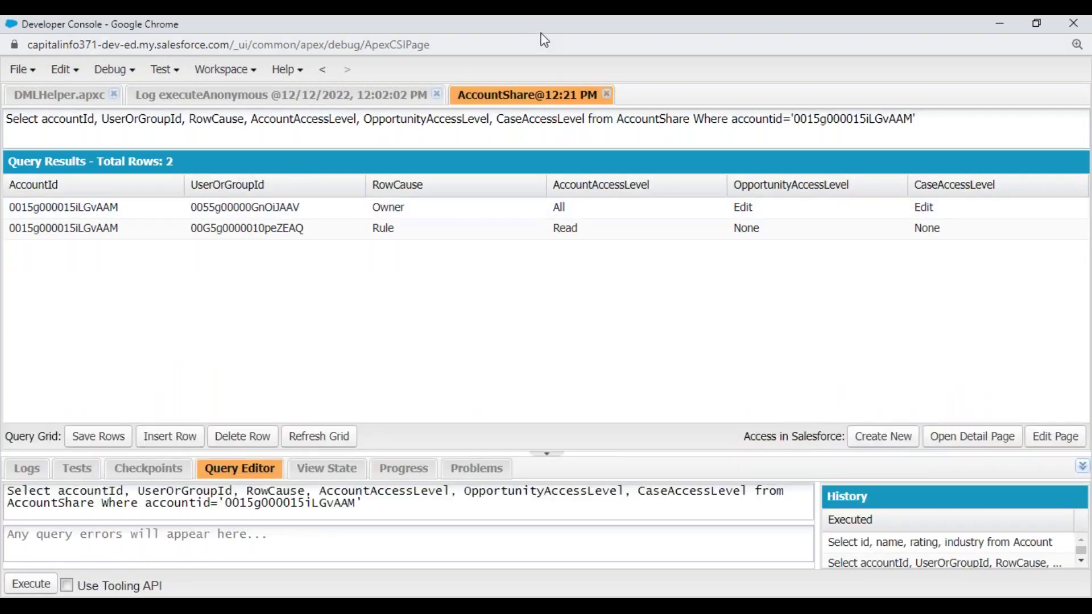
left_click(510, 67)
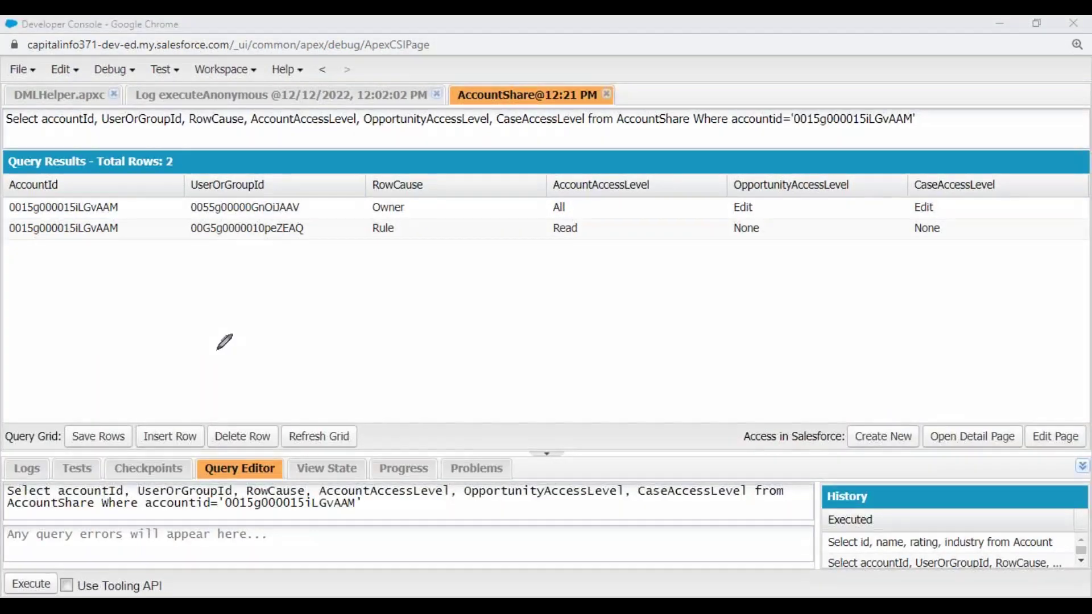
left_click_drag(12, 219, 117, 220)
left_click_drag(8, 242, 138, 243)
mouse_move(307, 201)
left_mouse_down()
mouse_move(245, 168)
mouse_move(190, 248)
mouse_move(316, 185)
mouse_move(282, 183)
left_mouse_up()
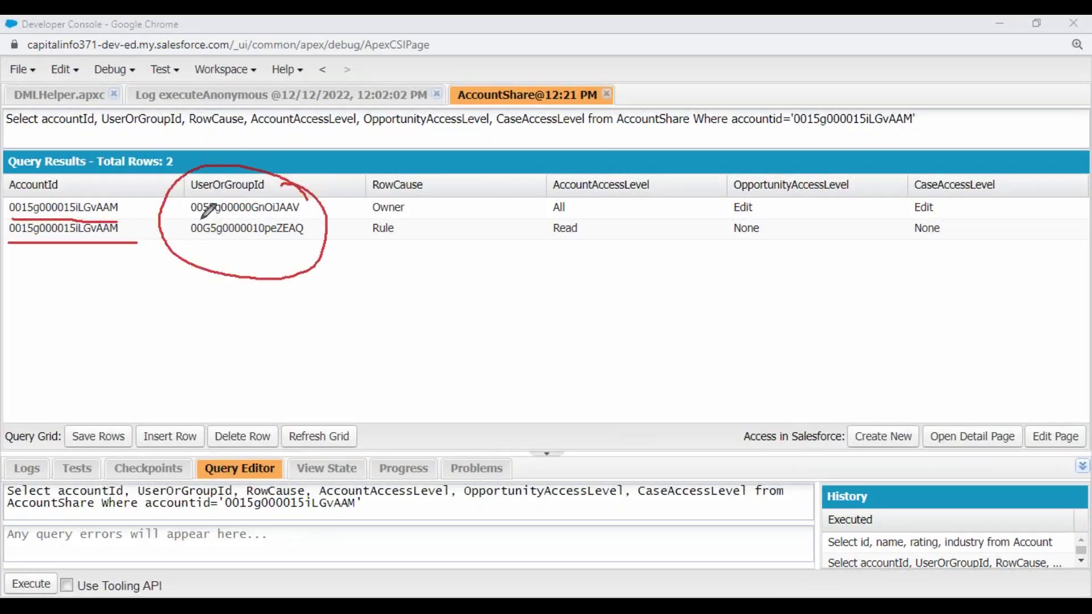
left_click_drag(193, 216, 301, 218)
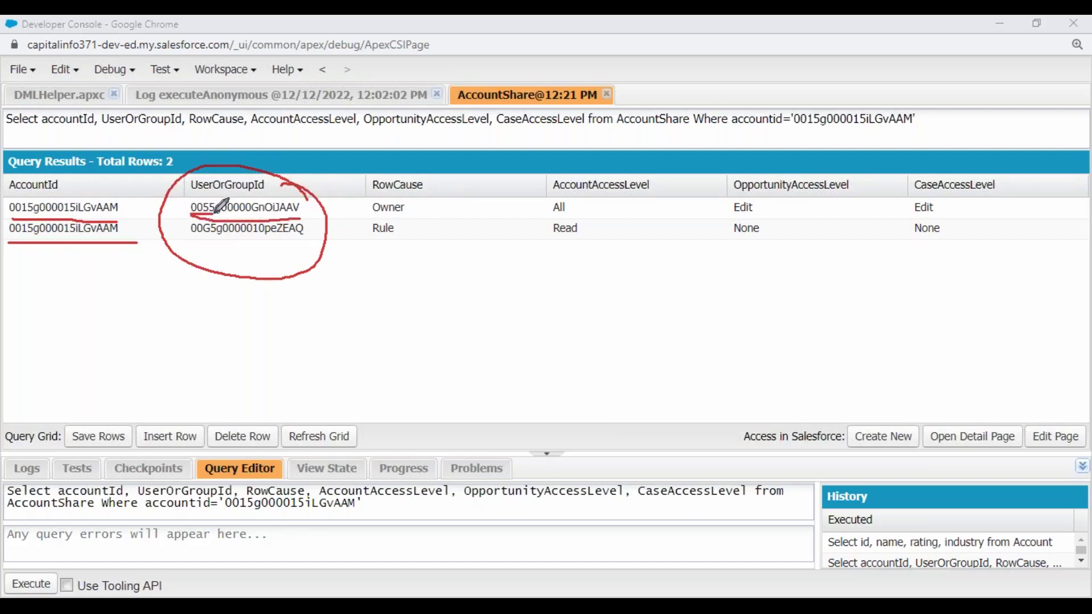
mouse_move(328, 200)
left_mouse_down()
mouse_move(423, 221)
mouse_move(450, 201)
left_mouse_up()
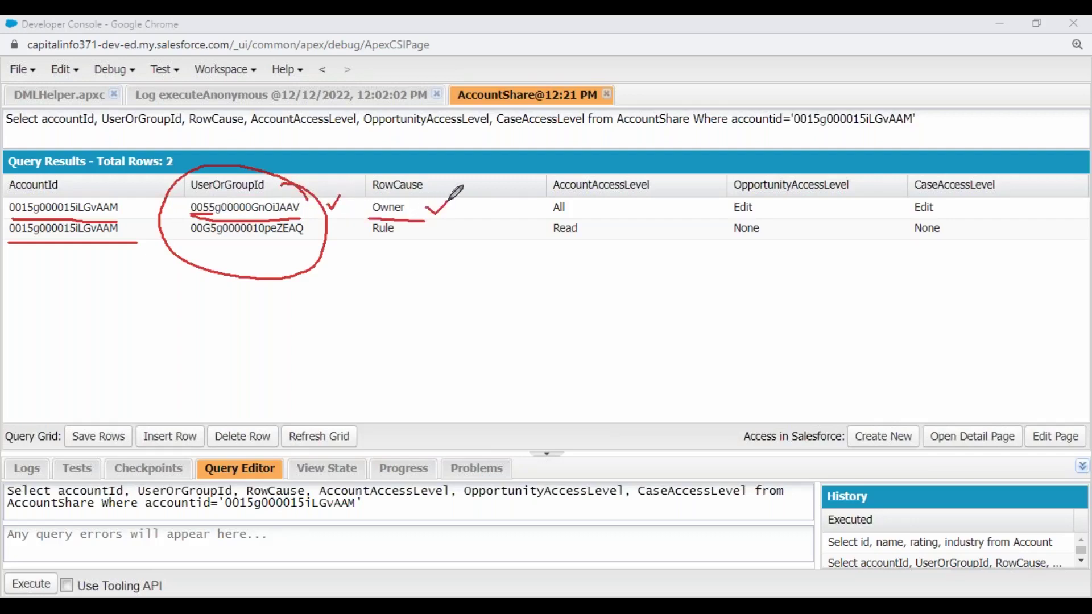
mouse_move(594, 206)
left_mouse_down()
mouse_move(601, 214)
mouse_move(627, 190)
left_mouse_up()
left_click_drag(192, 240, 311, 240)
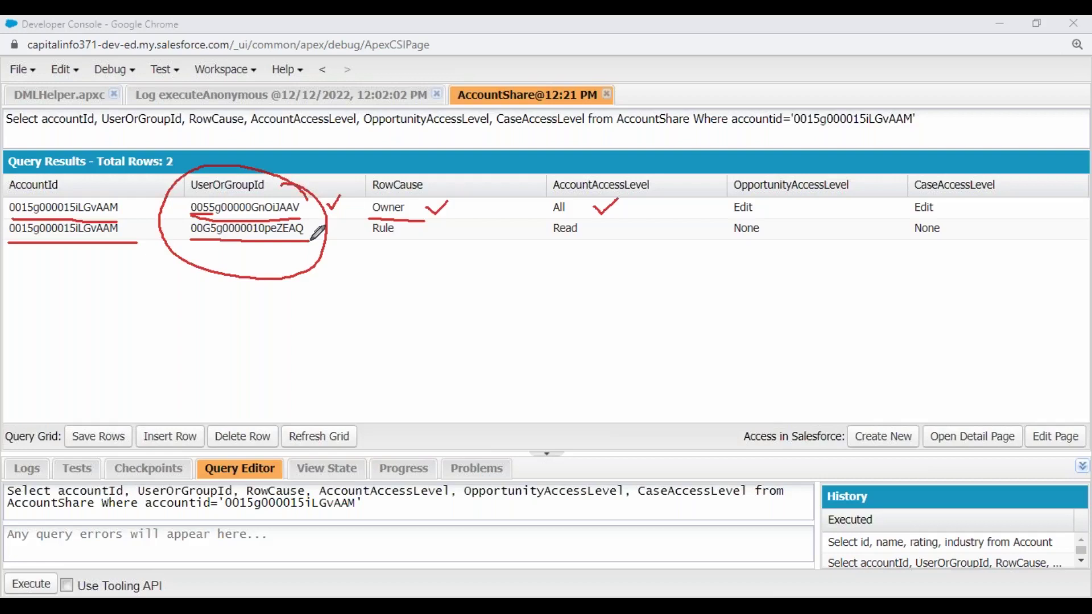
mouse_move(192, 240)
left_mouse_down()
mouse_move(312, 239)
mouse_move(336, 215)
left_mouse_up()
mouse_move(418, 224)
left_mouse_down()
mouse_move(426, 230)
mouse_move(439, 217)
left_mouse_up()
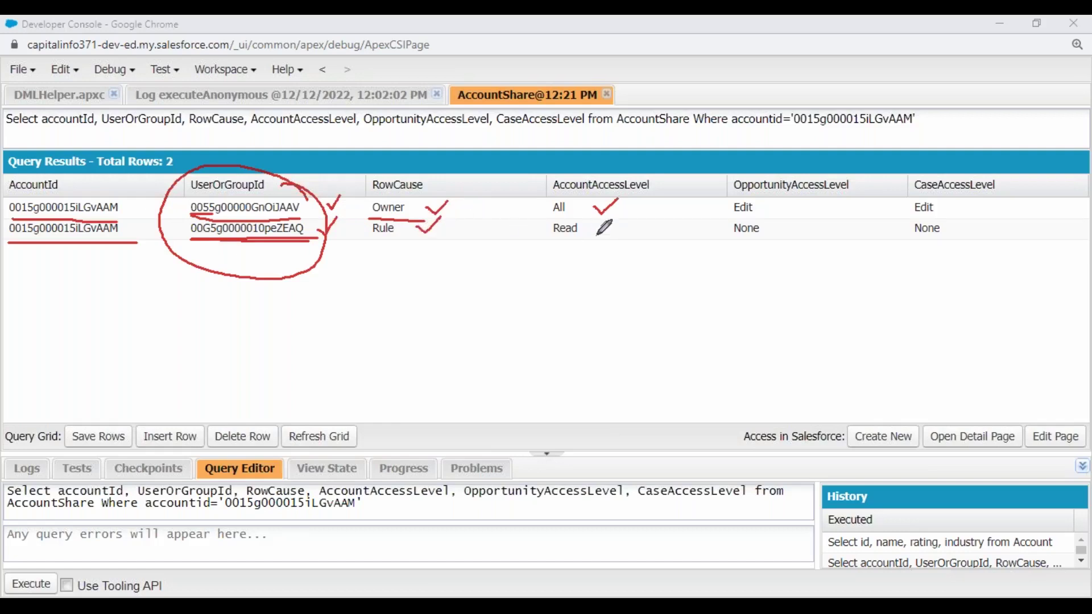
left_click_drag(602, 227, 626, 221)
left_click_drag(778, 225, 797, 223)
mouse_move(962, 228)
left_mouse_down()
mouse_move(972, 235)
mouse_move(983, 216)
left_mouse_up()
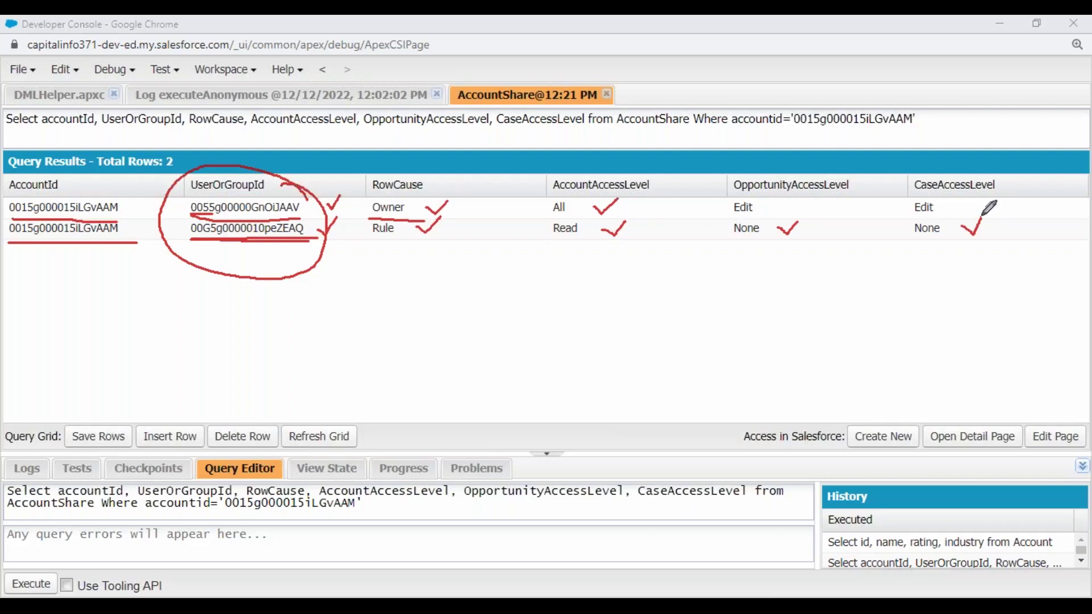
key("alt+Tab")
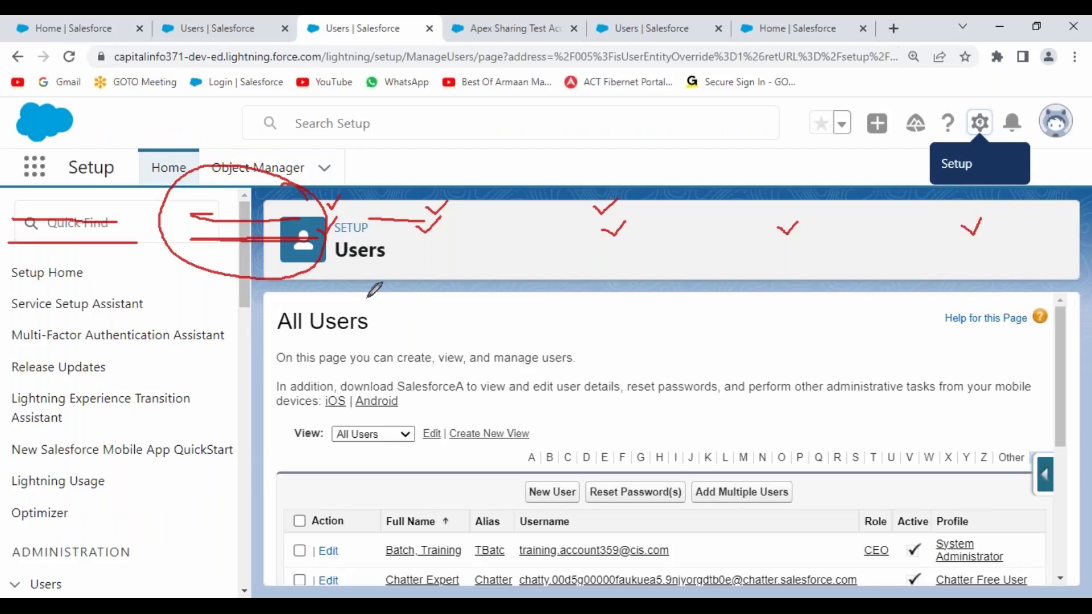
- Return from the AccountShare results to Apex Triggers.txt, below the RowCause explanation on line 602
key("alt+Tab")
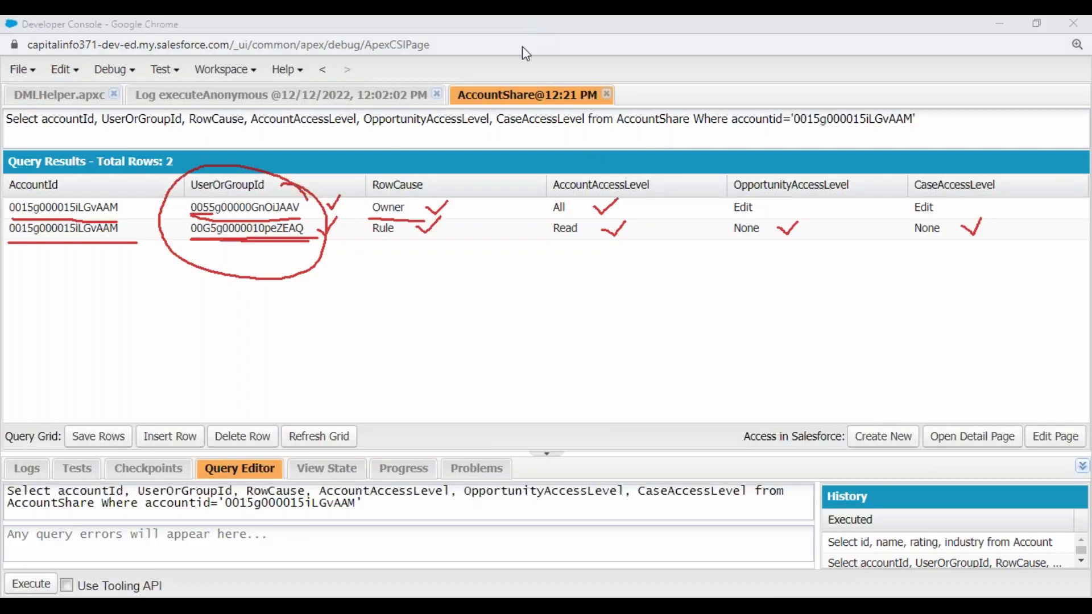
key("Escape")
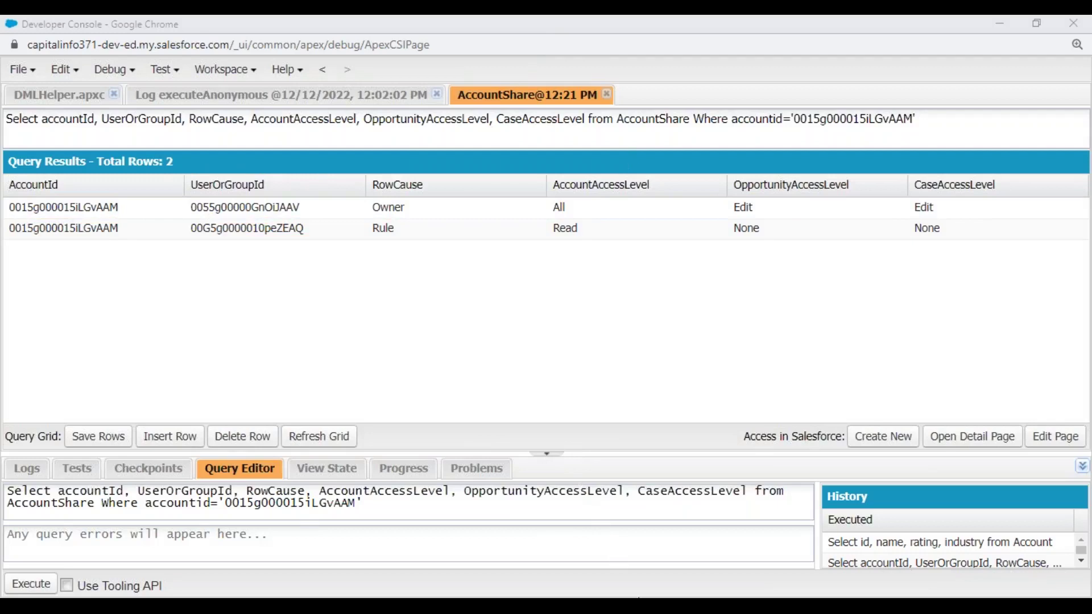
key("alt+Tab")
scroll(166, 349, "down", 5)
left_click(141, 224)
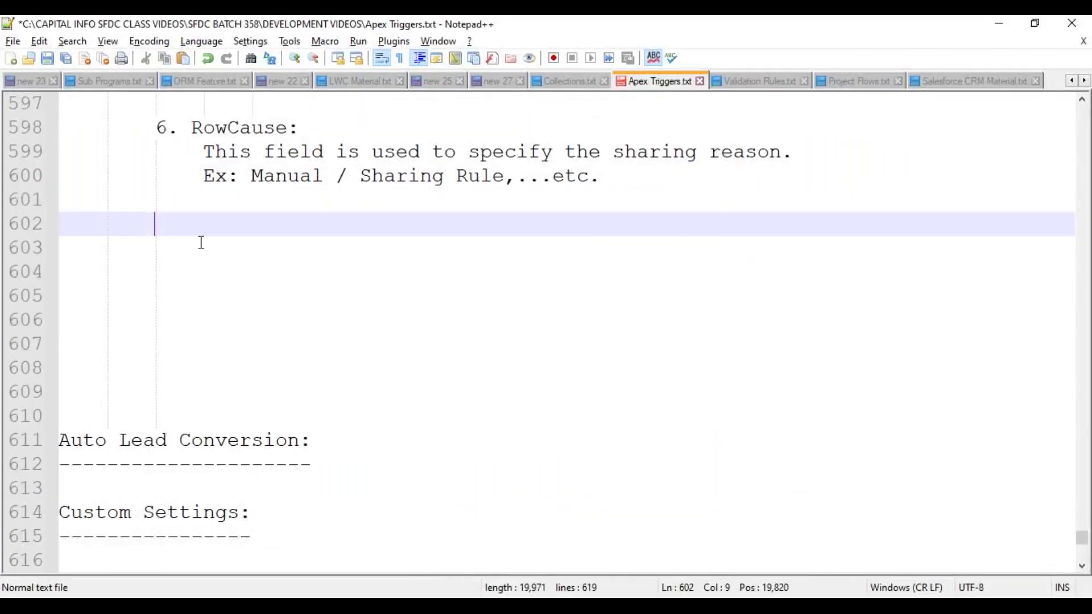
- Add an Ex: heading with the line AccountShare accShare = new AccountShare();
key("BackSpace")
type("Ex:")
key("Return")
key("Tab")
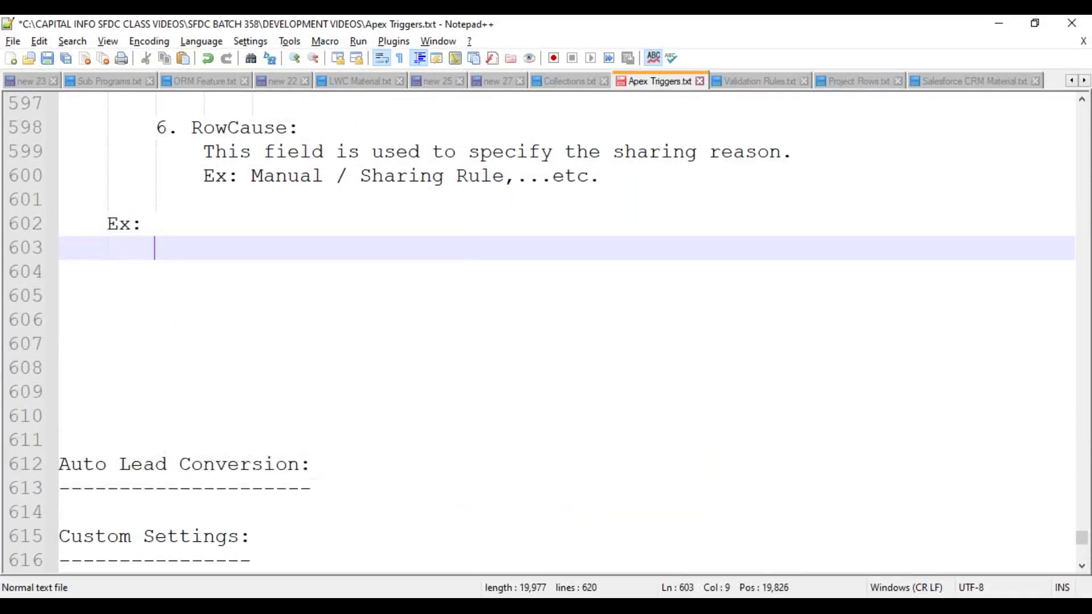
type("AccountSha")
key("Return")
type("accShare = new AccountS")
key("Return")
type("();")
key("Return")
key("Return")
key("Tab")
key("Tab")
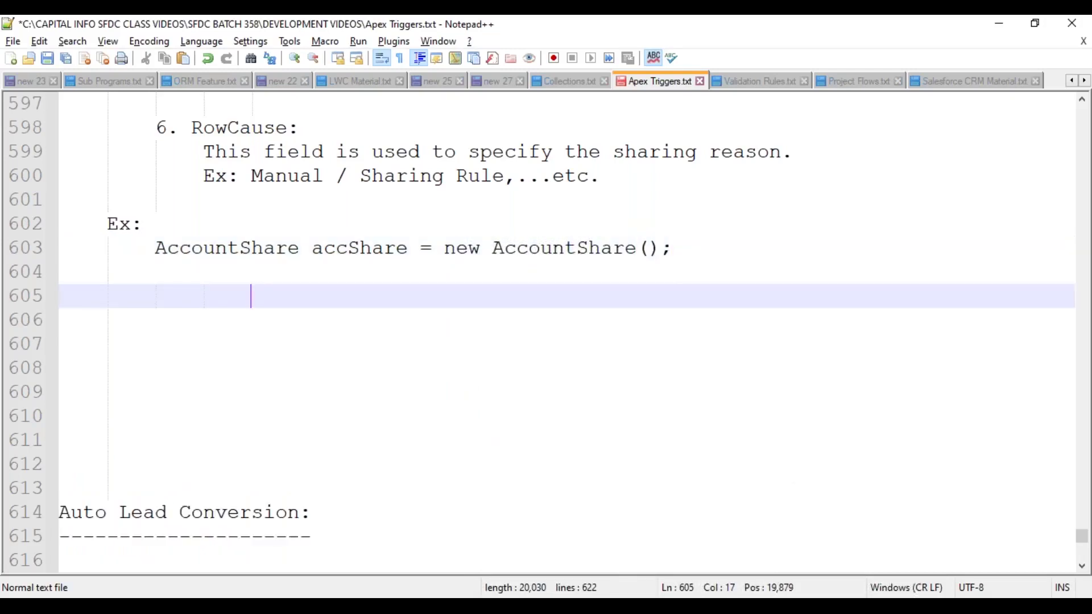
- Set accShare.AccountId to the pasted account record ID
type("accSha")
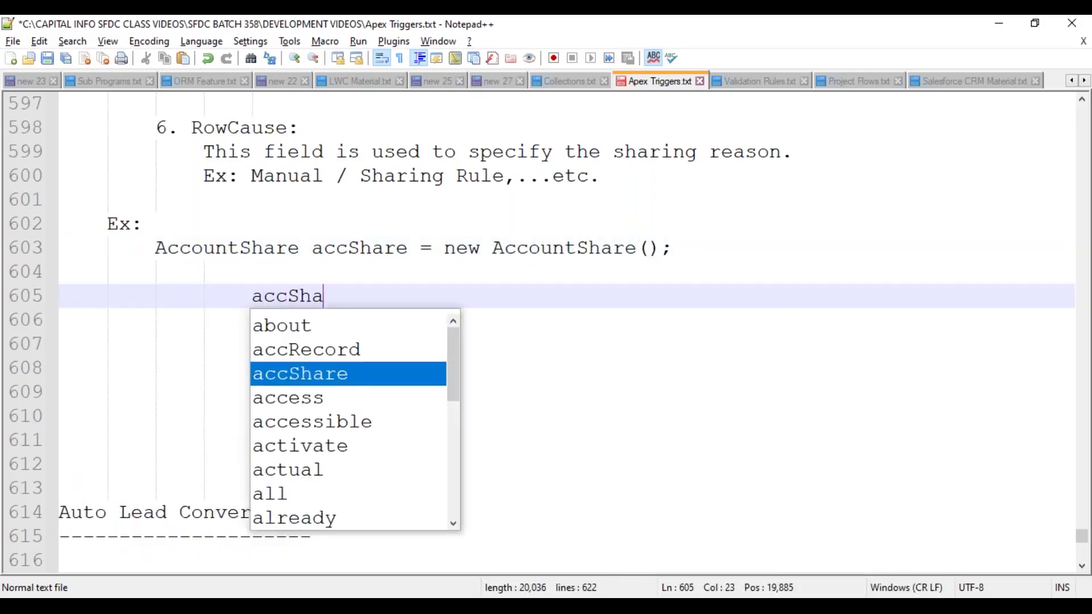
key("Return")
type(".Account")
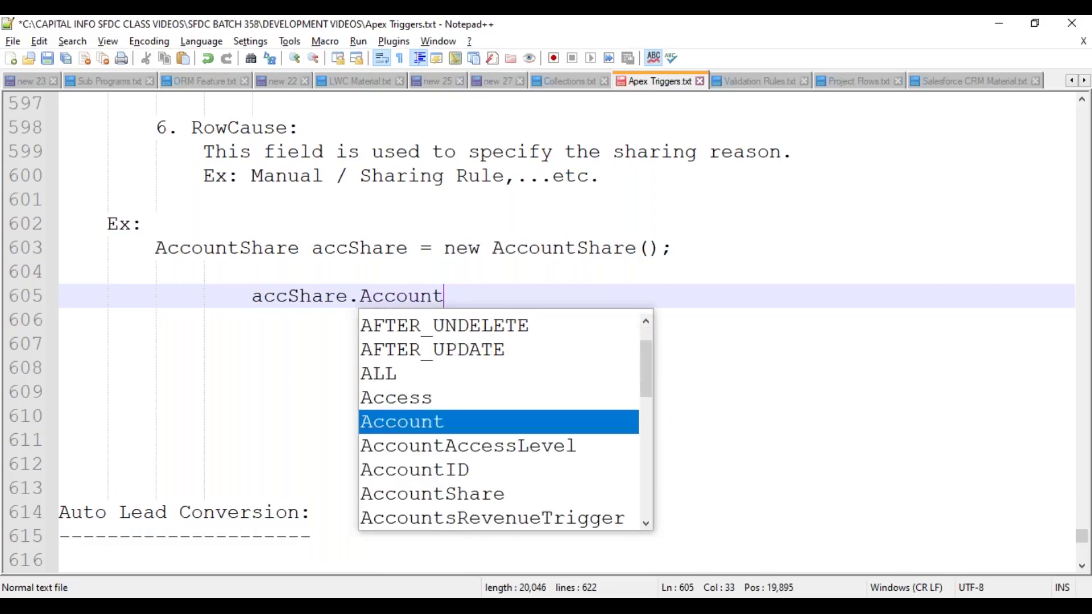
type("Id = '';")
key("Left")
key("Left")
type("0015g000015iLGvAAM")
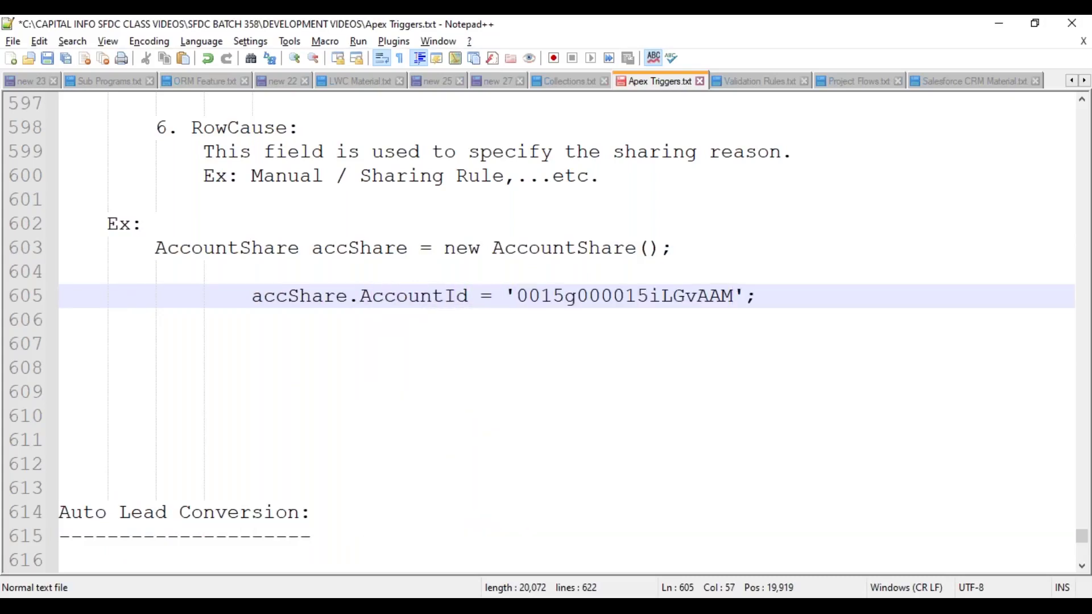
key("End")
key("Return")
key("Up")
key("BackSpace")
key("Down")
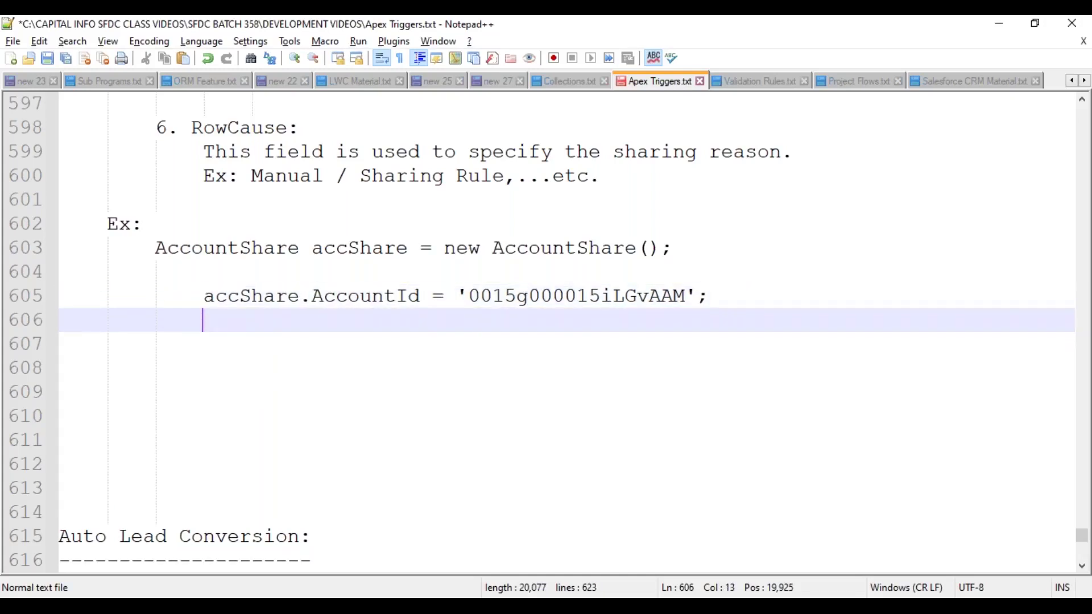
- Add accShare.UserOrGroupId = 'User / Group ID' as a placeholder assignment
type("acc")
key("Down")
key("Return")
type(".")
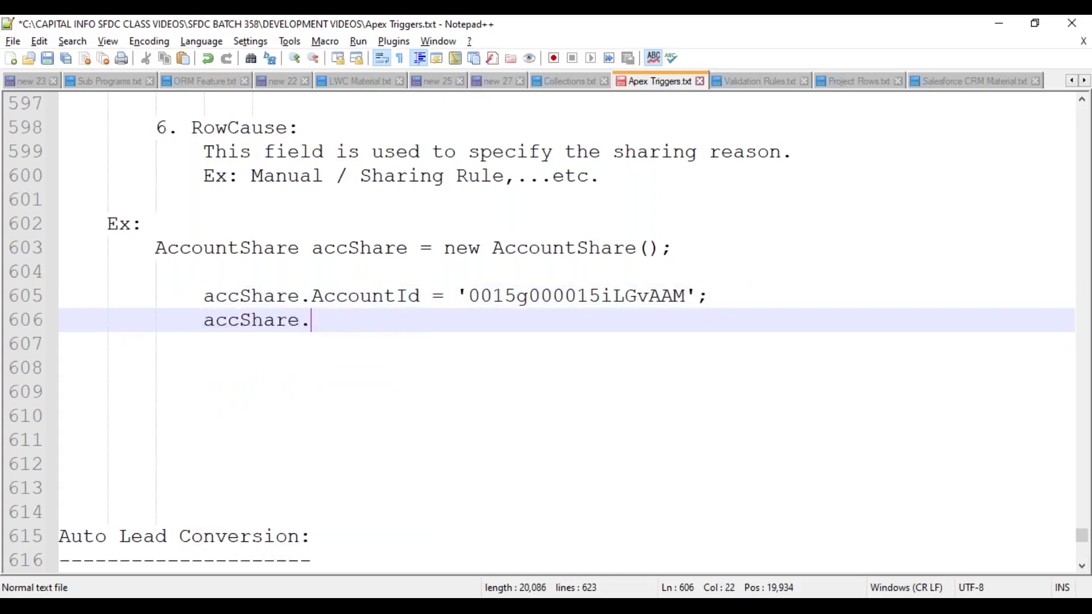
type("User")
key("Down")
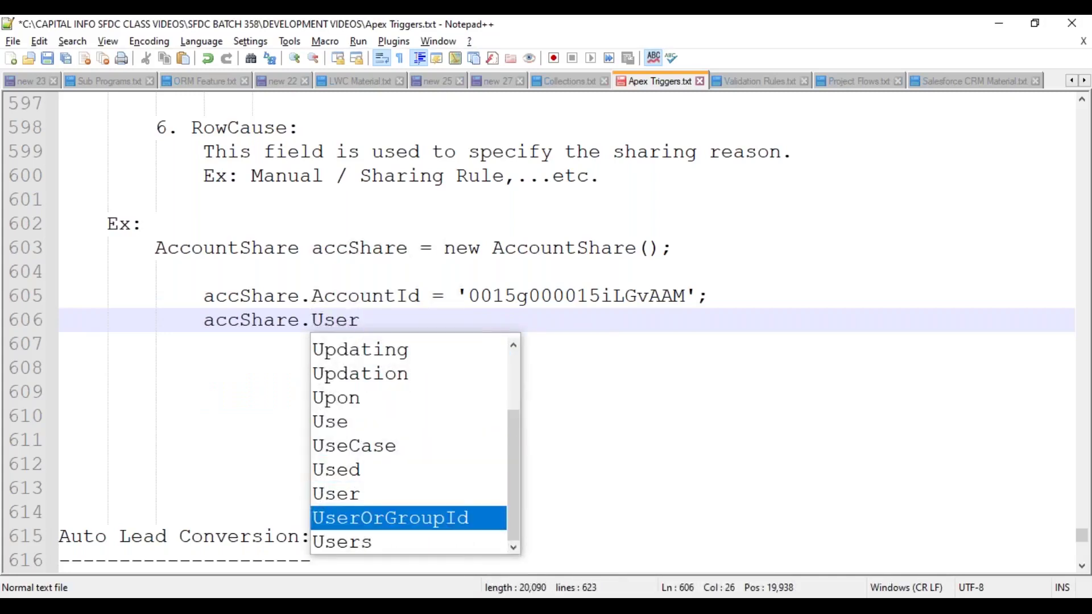
key("Return")
type("= '")
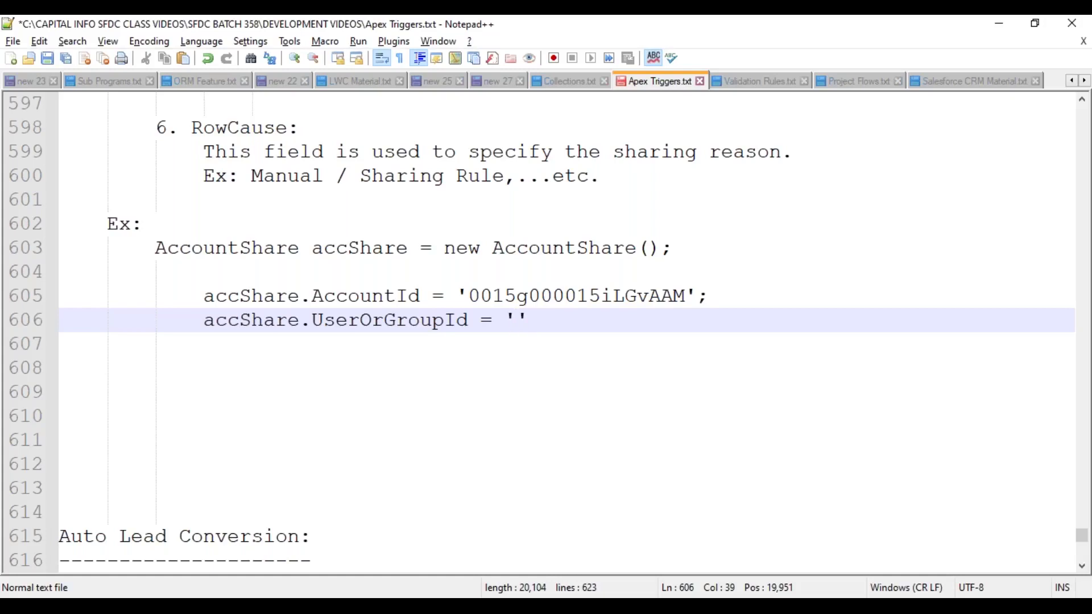
type("User / Grou")
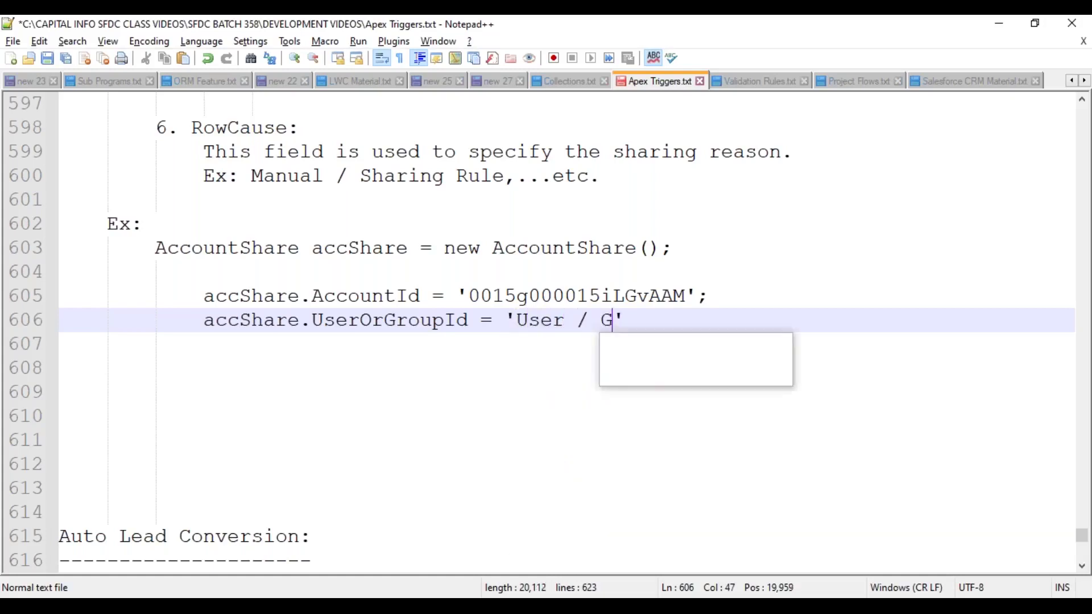
type("p ID")
key("End")
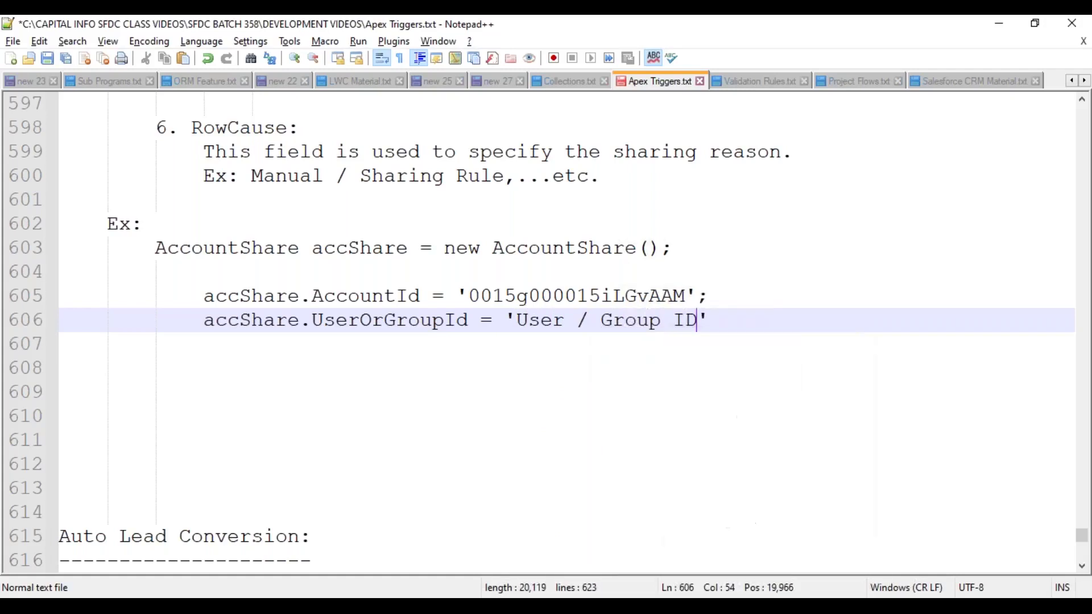
key("Return")
- Set accShare.AccountAccessLevel to 'READ'
type("accSh")
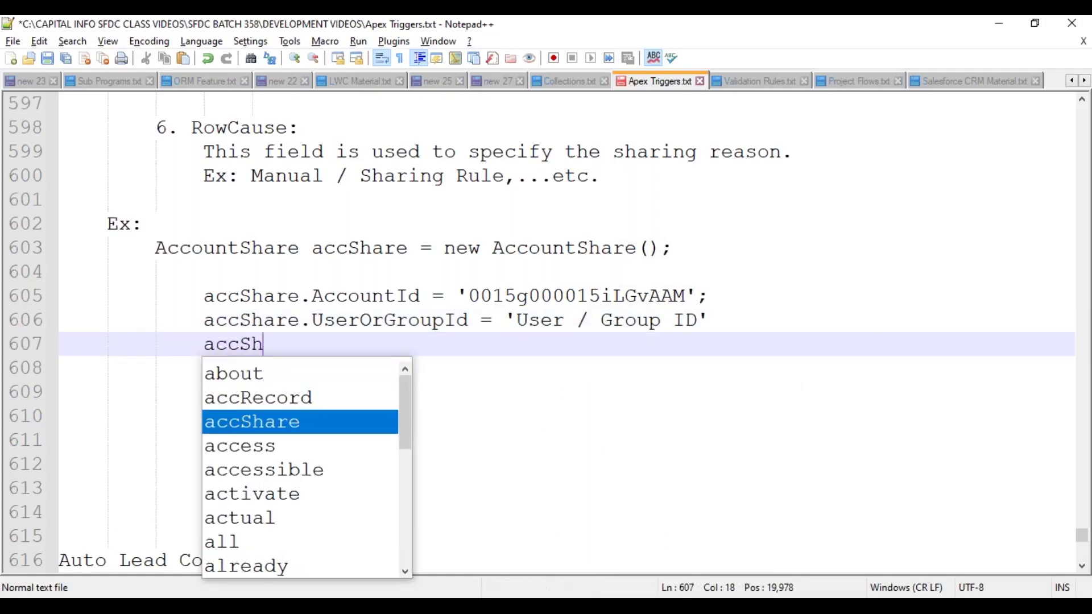
key("Return")
type(".")
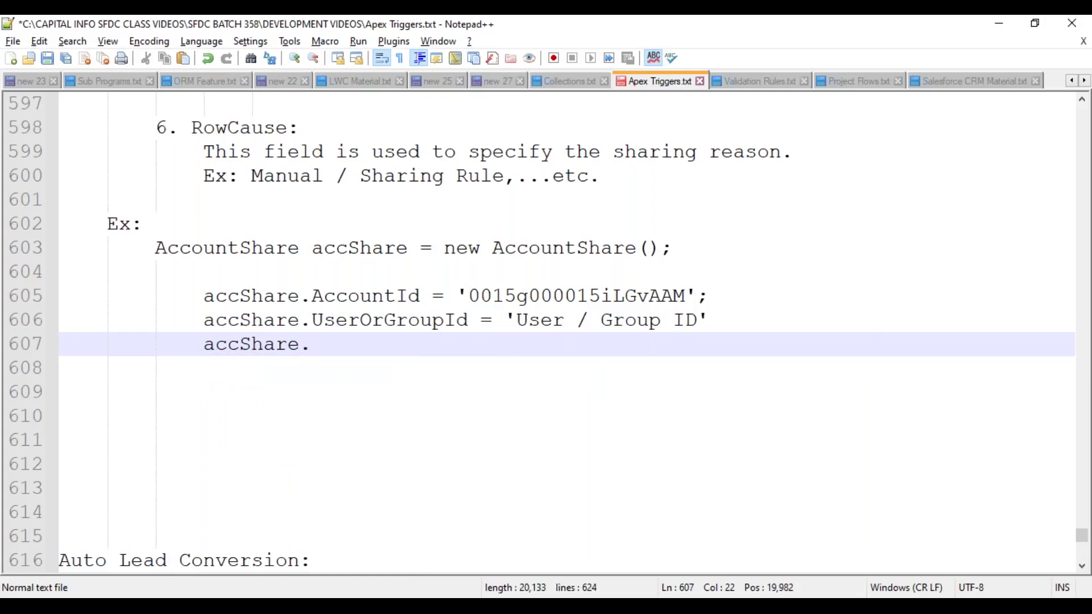
type("Account")
key("Down")
key("Return")
type("= 'READ';")
key("Left")
key("Left")
type("READ")
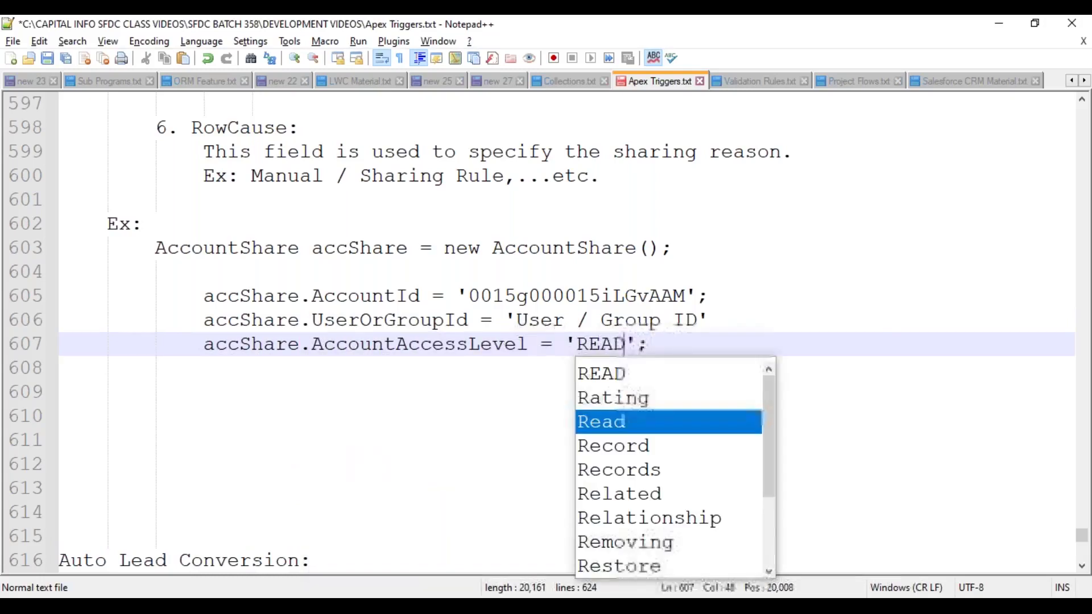
key("Escape")
key("End")
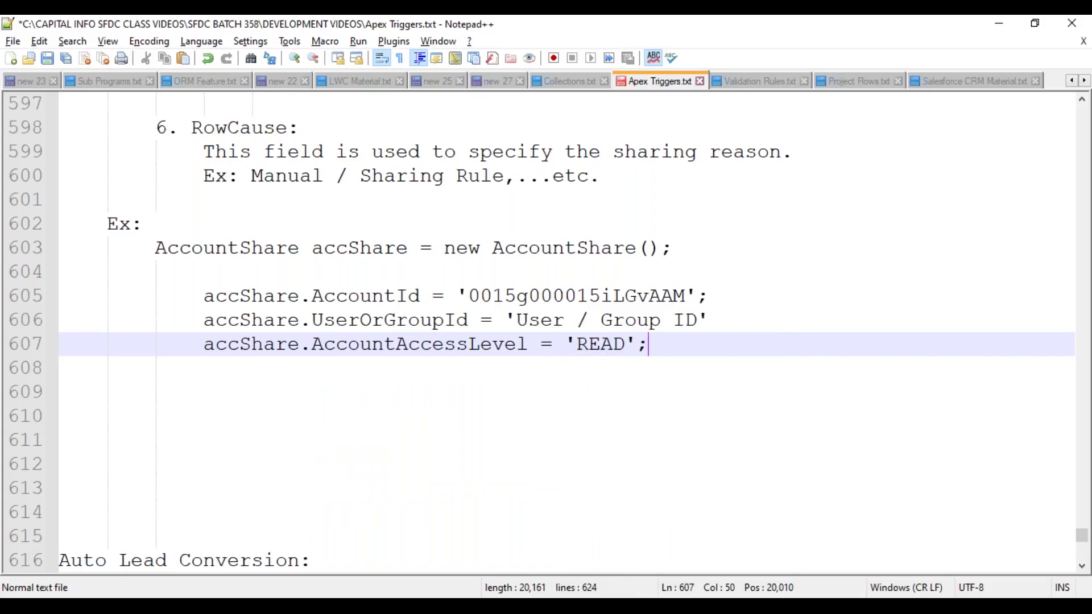
key("Return")
- Set accShare.OpportunityAccessLevel to 'READ'
type("accSh")
key("Return")
type(".Opp")
key("Down")
key("Return")
type("= 'READ';")
key("Left")
key("Left")
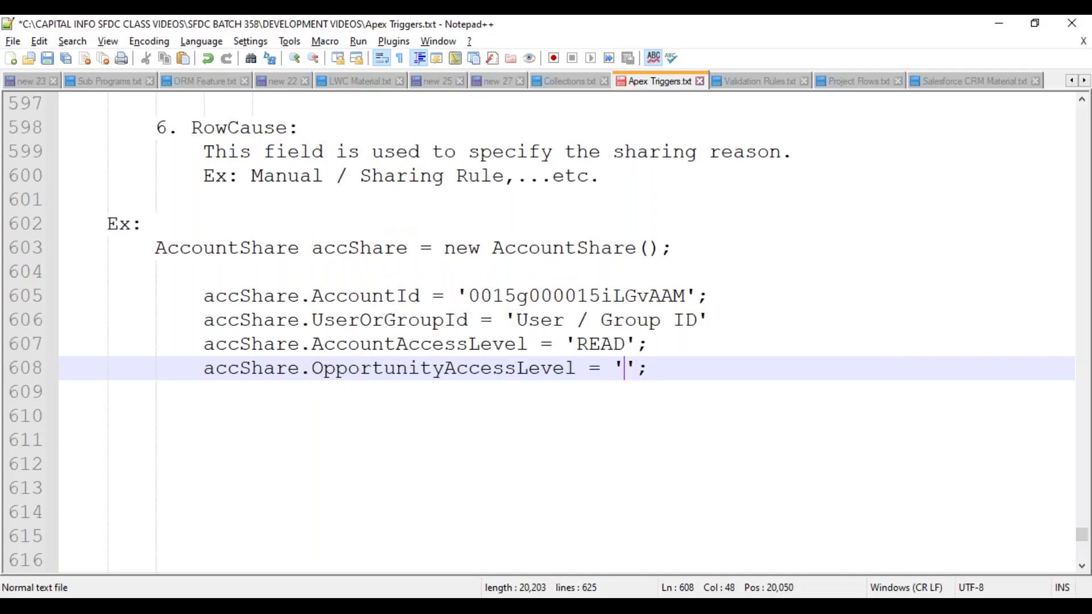
type("READ")
key("Escape")
key("End")
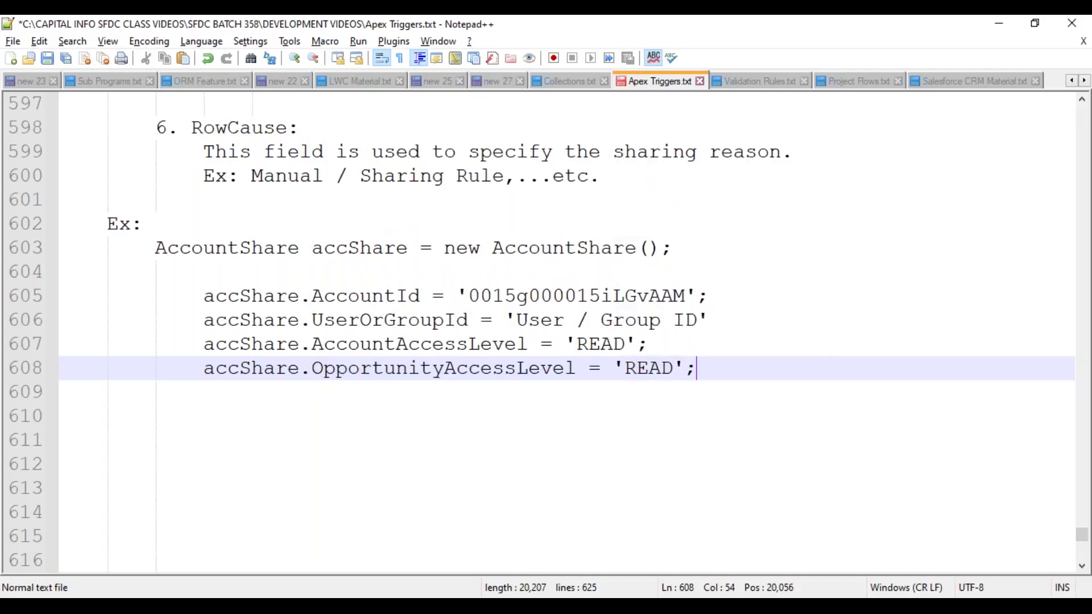
key("Return")
- Set accShare.CaseAccessLevel to 'READ'
type("accShare.")
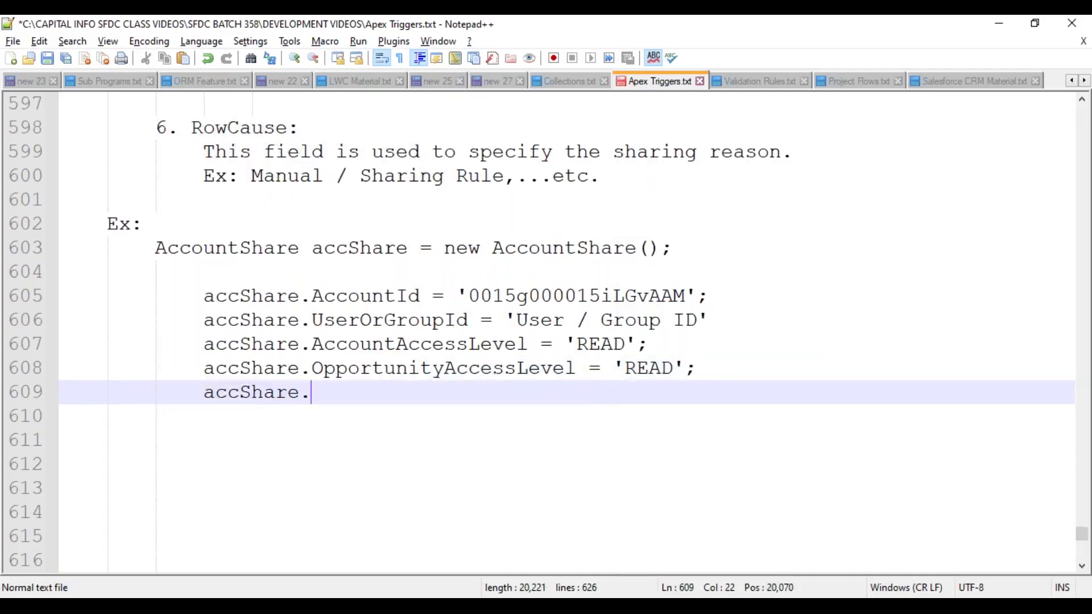
type("Case")
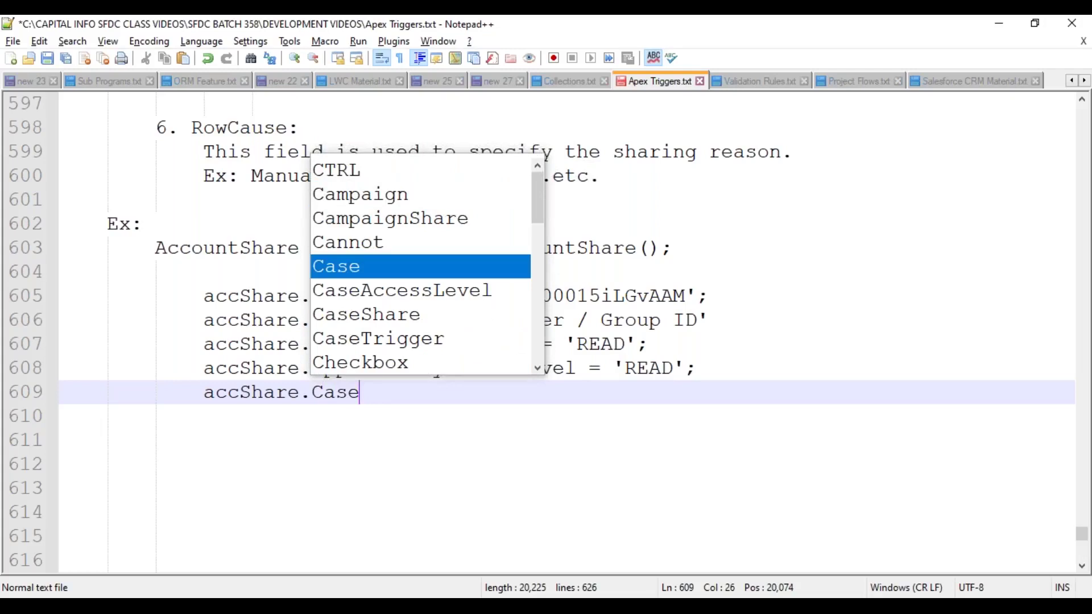
key("Down")
key("Return")
type("= 'READ';")
key("Return")
- Set accShare.RowCause to 'Manual'
type("accShare.Row")
key("Return")
type("= ''")
key("BackSpace")
key("BackSpace")
type("''")
key("Left")
type("Manual")
key("Right")
type(";")
key("Return")
key("Return")
- Add the Insert accShare; statement and save the notes file
key("BackSpace")
type("Insert a")
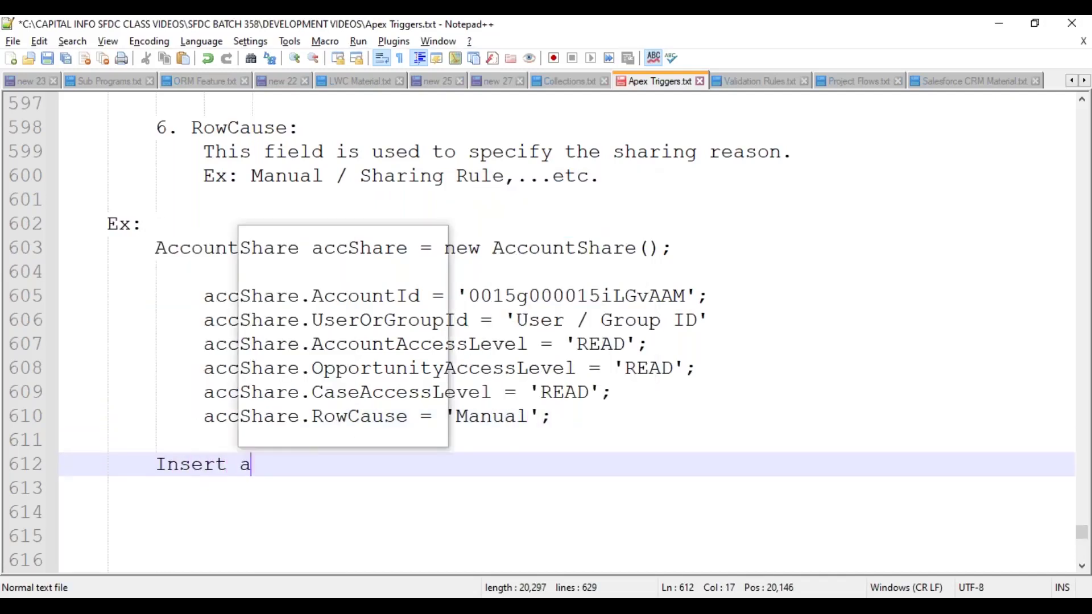
type("ccS")
key("Return")
type(";.")
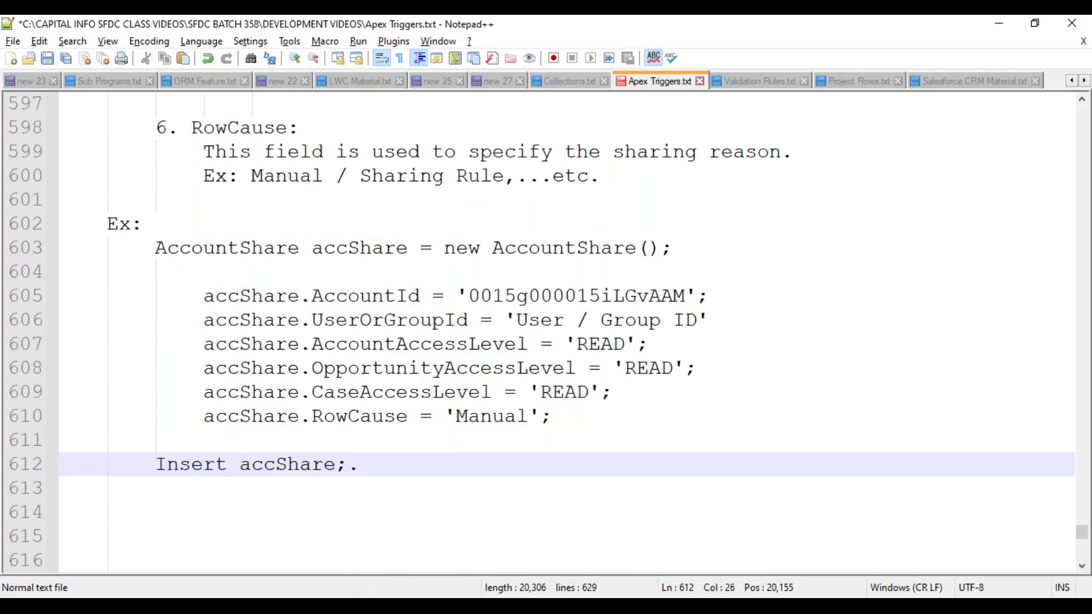
key("BackSpace")
key("Down")
key("Down")
key("Down")
key("ctrl+s")
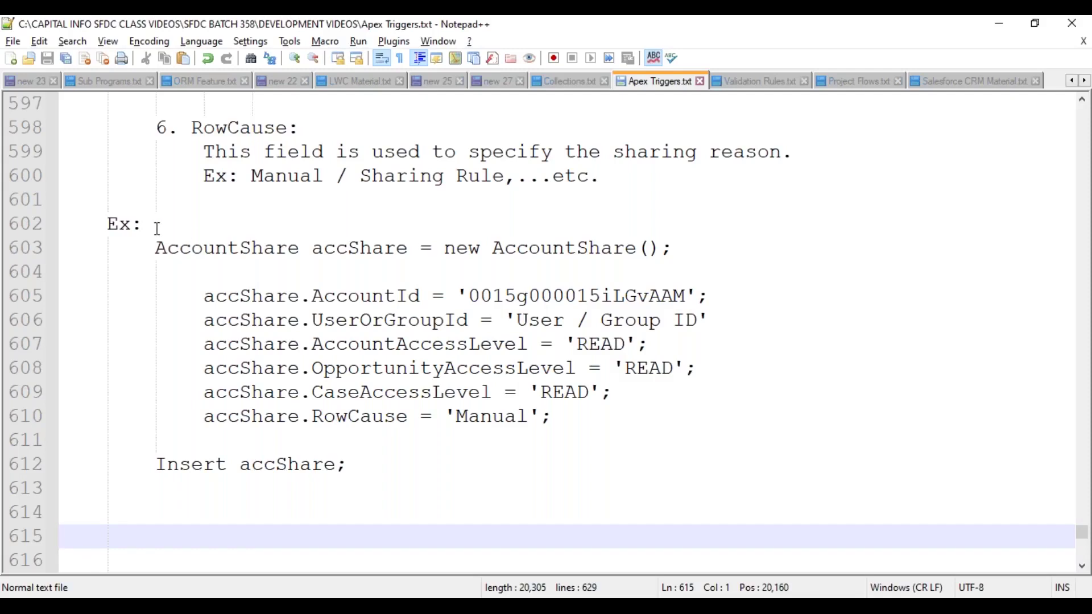
- Add an indented blank line after the Insert accShare; statement at line 613 of Apex Triggers.txt
left_click(127, 492)
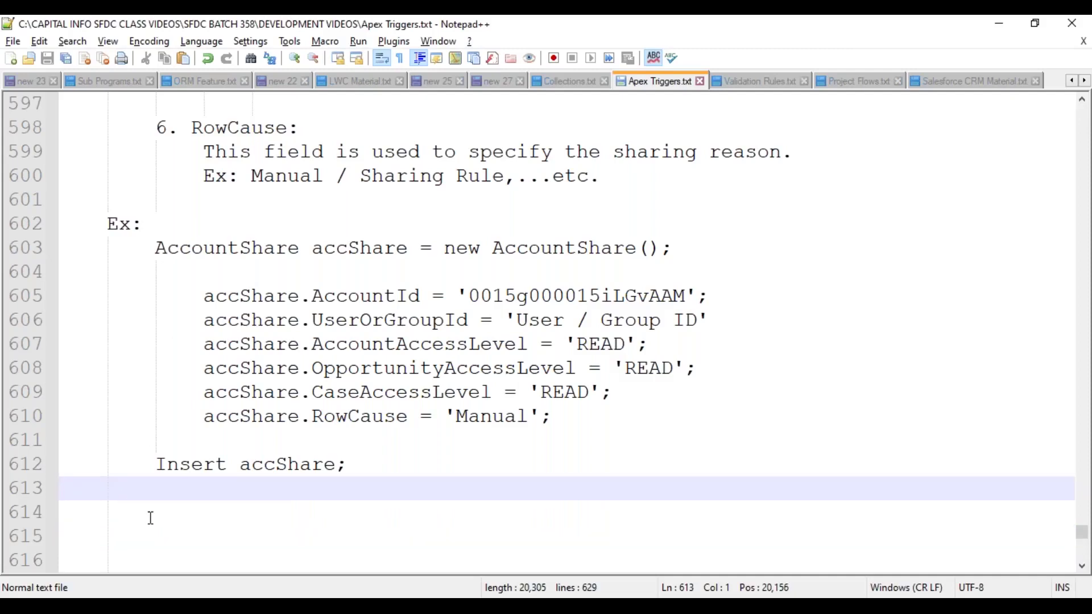
key("Return")
key("Tab")
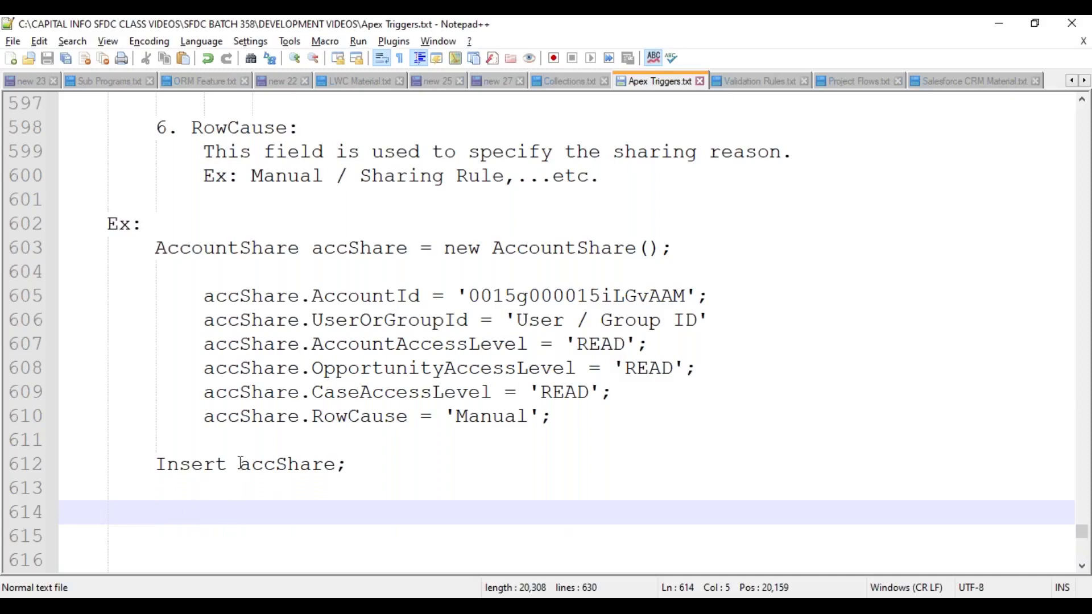
scroll(293, 408, "down", 2)
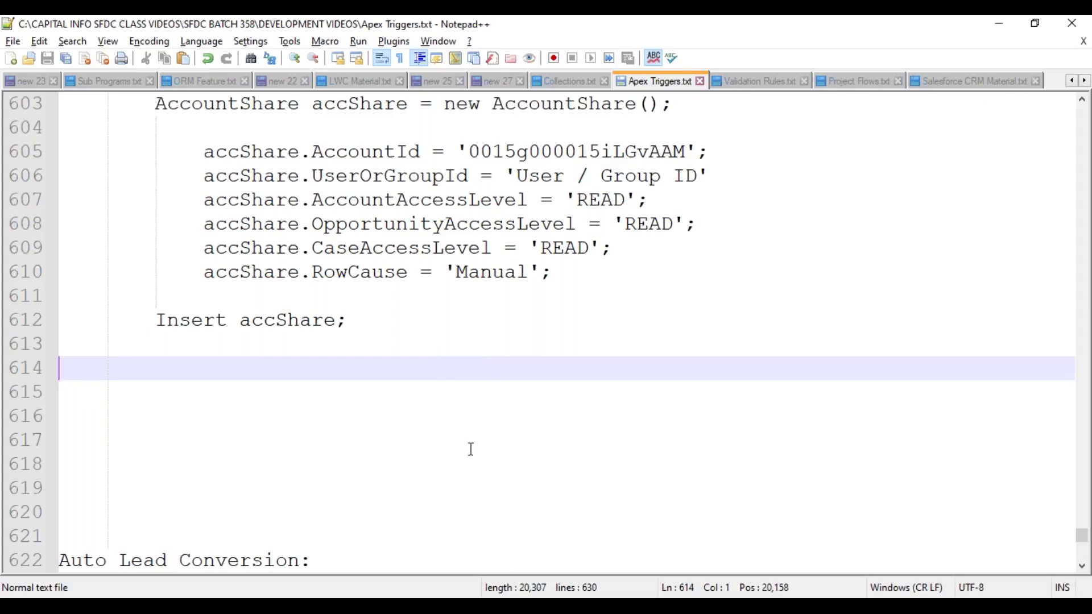
- In the Salesforce Chrome window, close the extra Home and Users tabs, keeping only the Apex Sharing Test Account
mouse_move(492, 606)
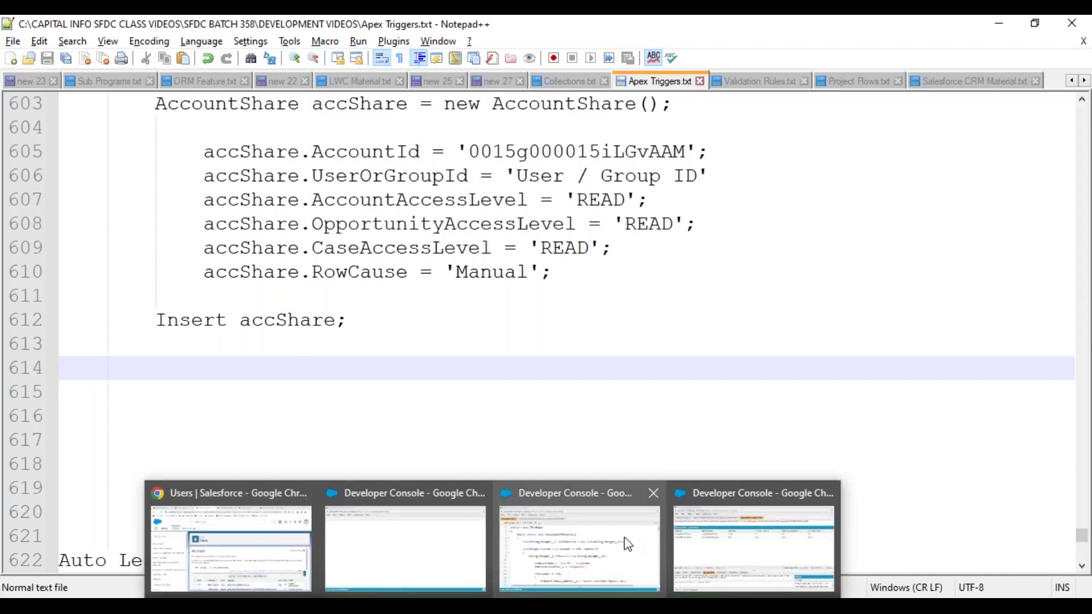
mouse_move(677, 495)
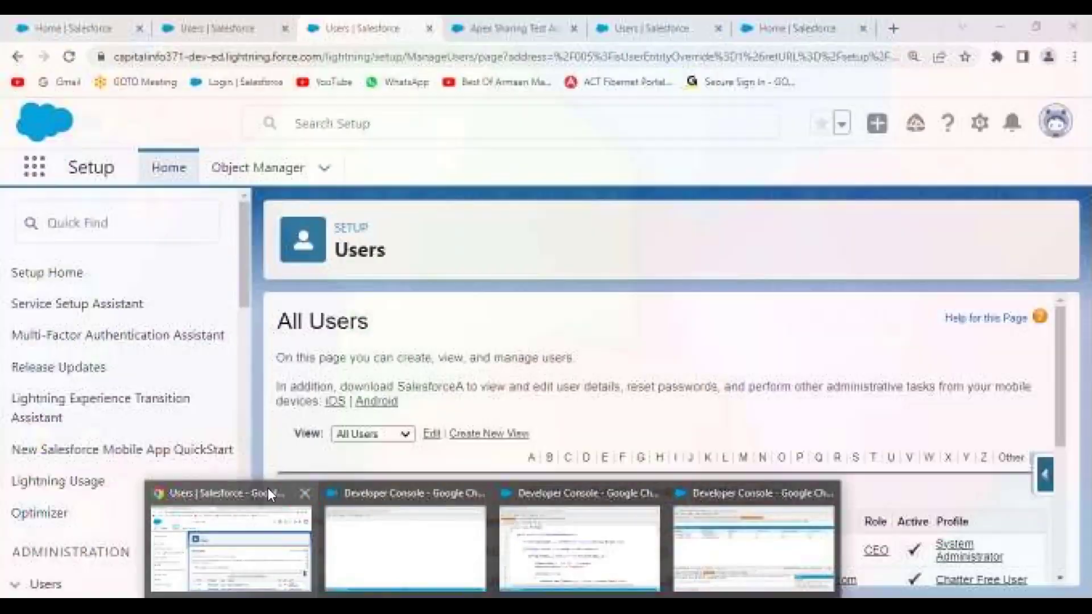
left_click(267, 489)
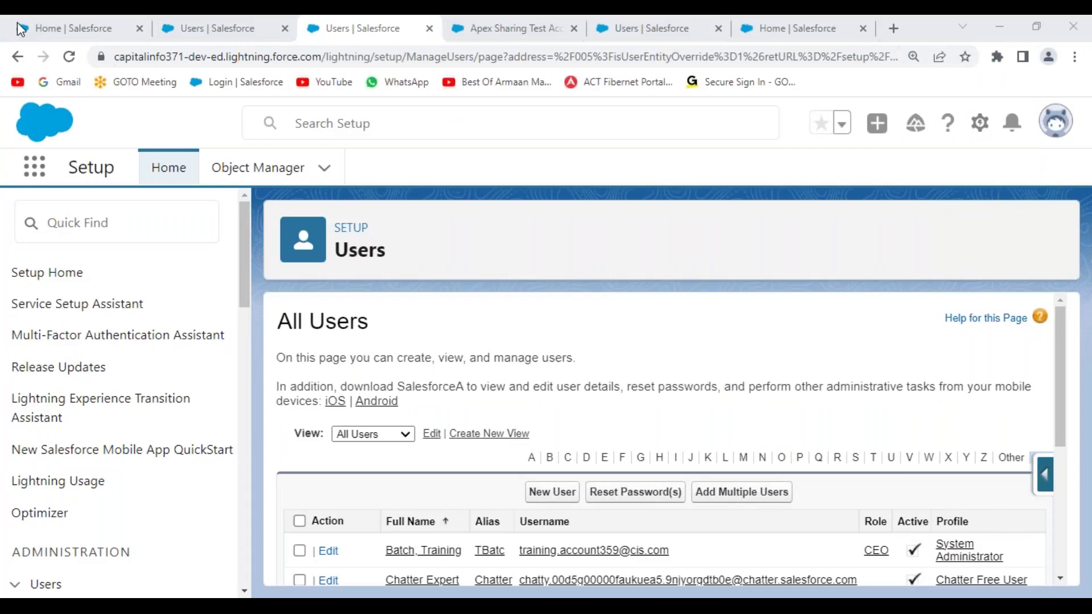
left_click(140, 29)
left_click(140, 29)
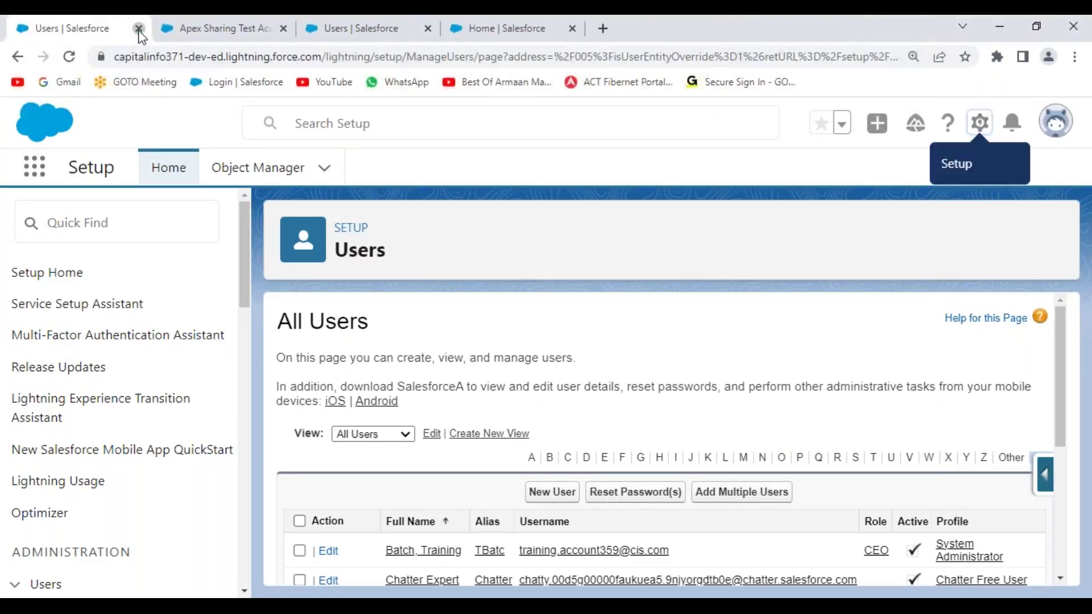
left_click(139, 29)
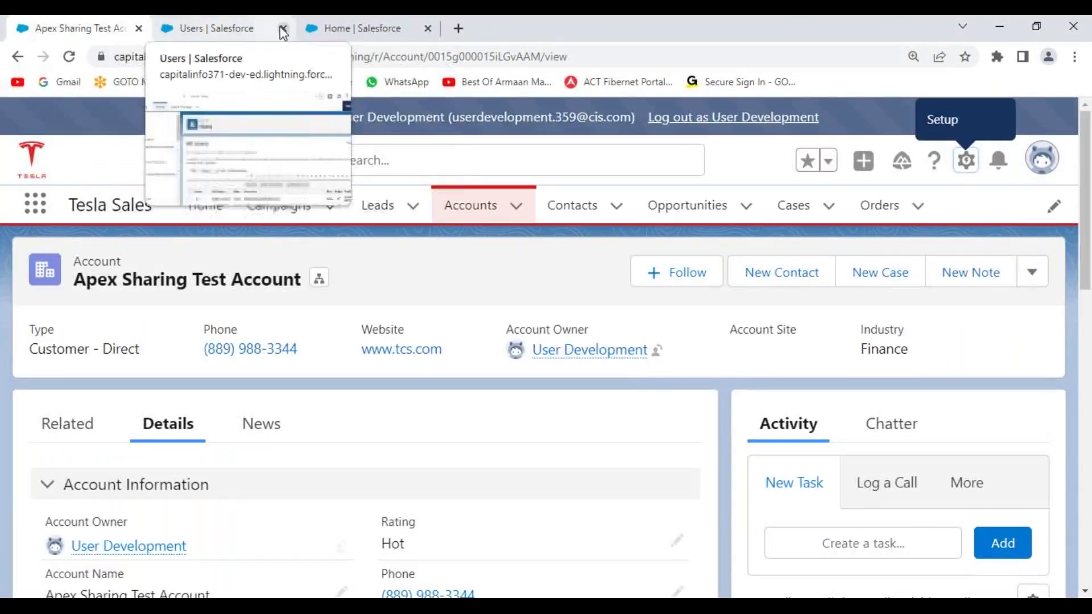
left_click(427, 28)
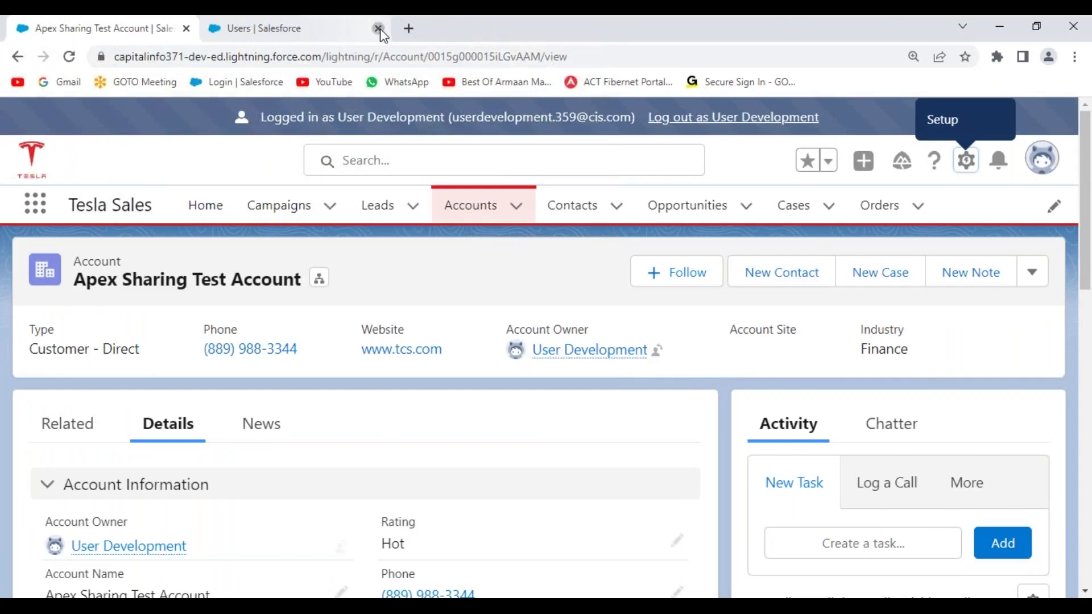
left_click(378, 29)
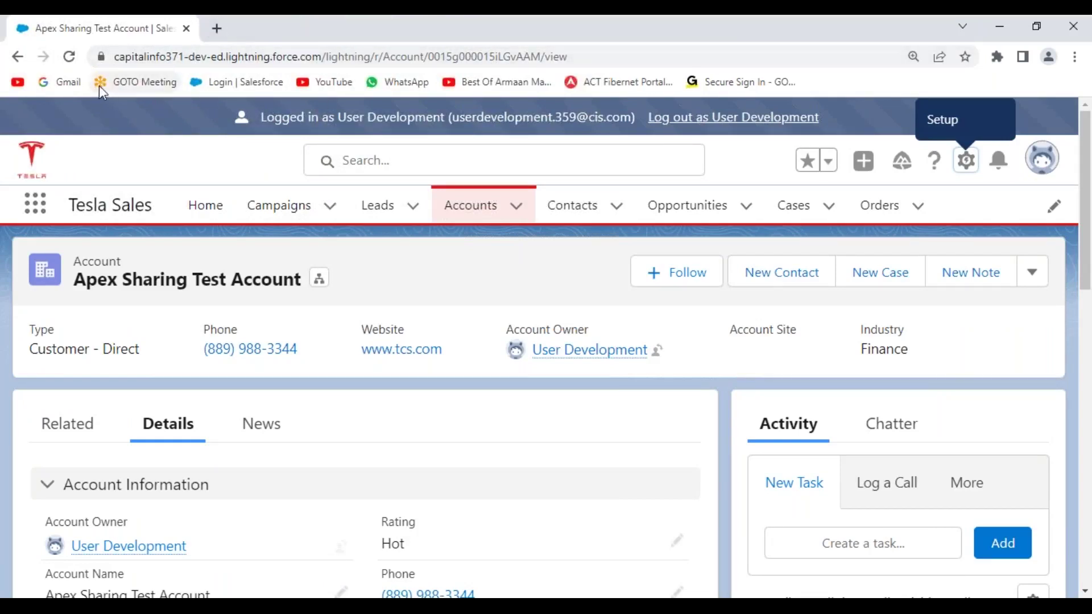
- Reload the account page, go to the All Accounts list and start a new account
left_click(69, 57)
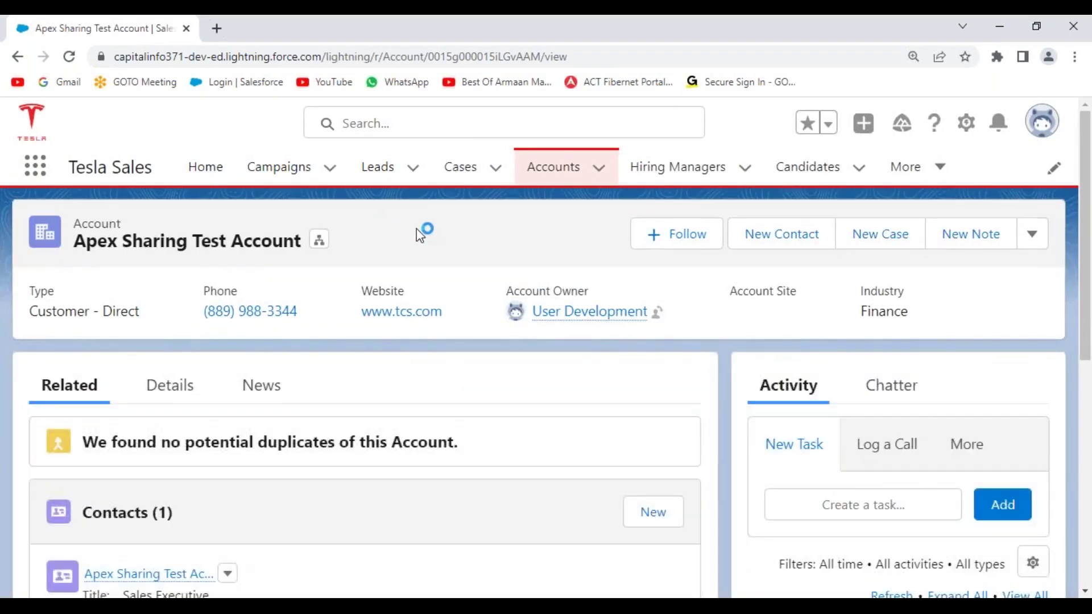
left_click(559, 171)
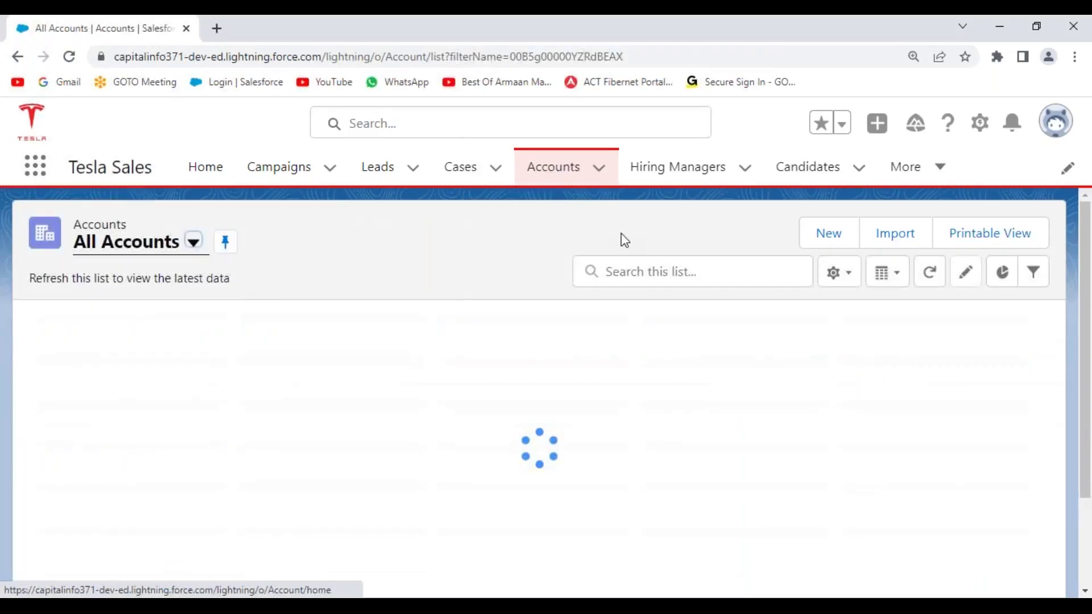
left_click(835, 234)
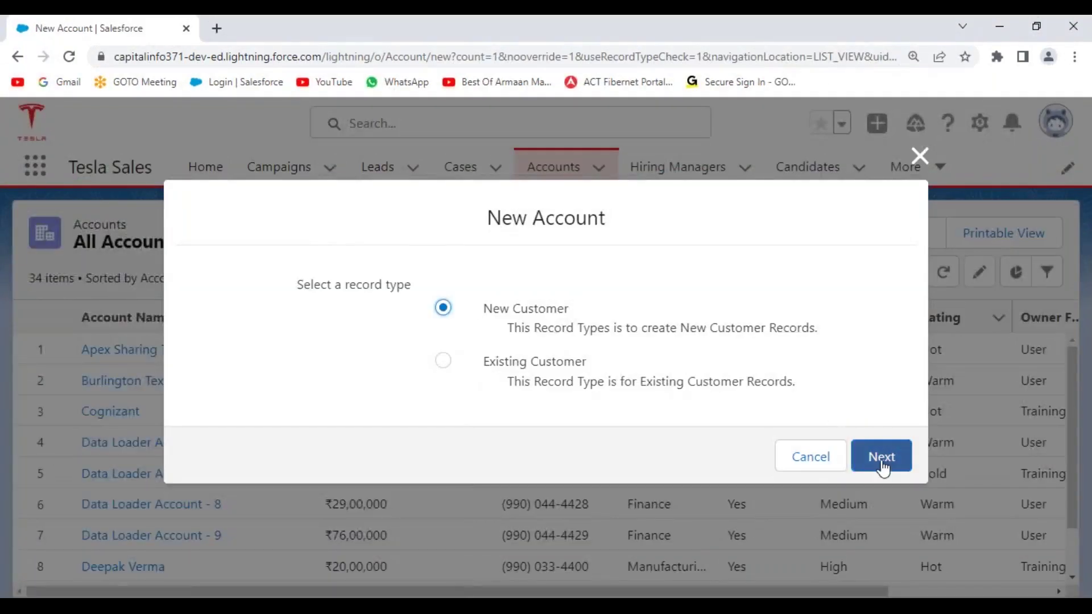
- Continue with the New Customer record type and inspect the Share Record To people list
left_click(882, 457)
scroll(418, 391, "down", 4)
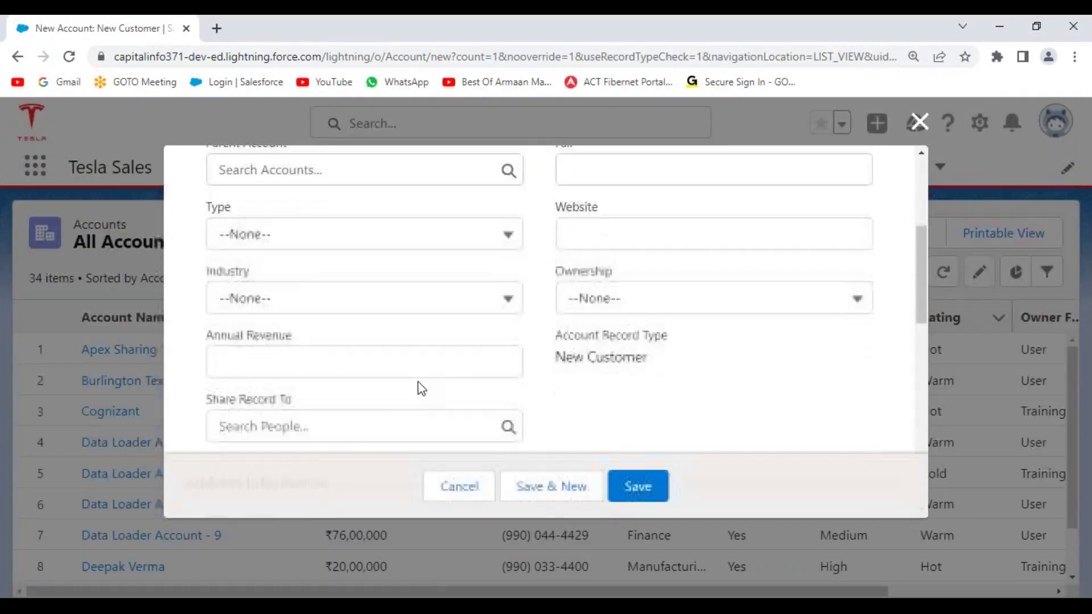
scroll(419, 387, "down", 3)
scroll(399, 369, "up", 3)
left_click(233, 257)
left_click_drag(233, 257, 300, 255)
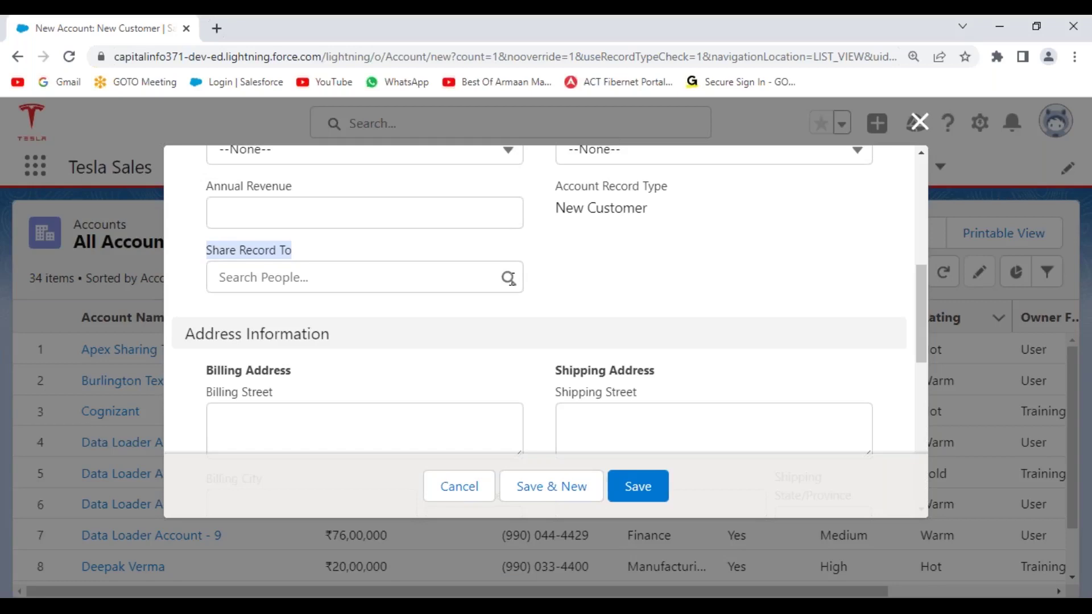
left_click(510, 279)
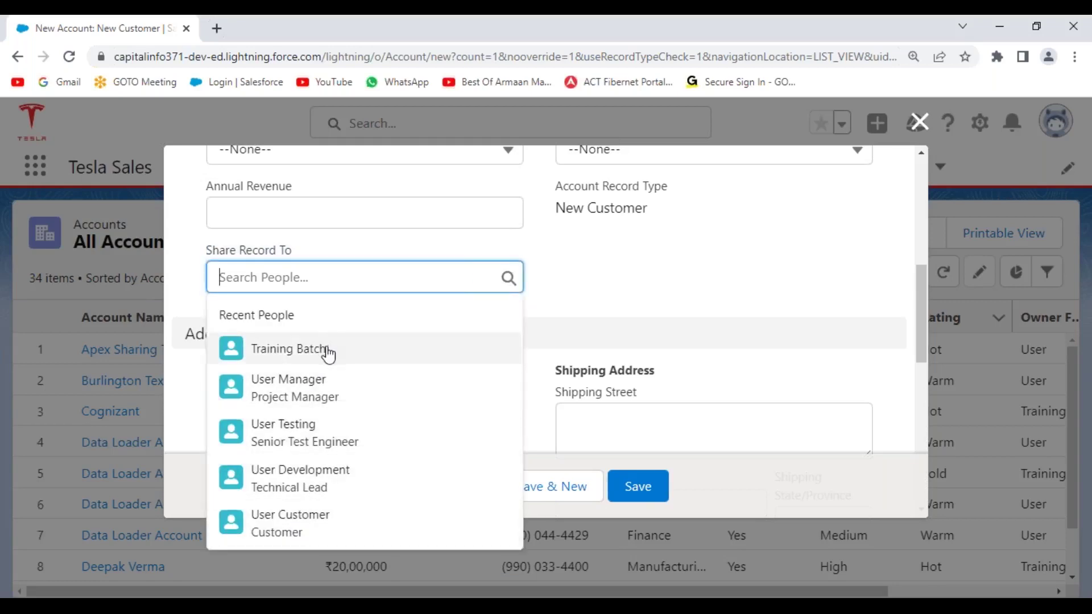
left_click(647, 273)
- Choose a user in the Share Record To field
scroll(587, 302, "up", 3)
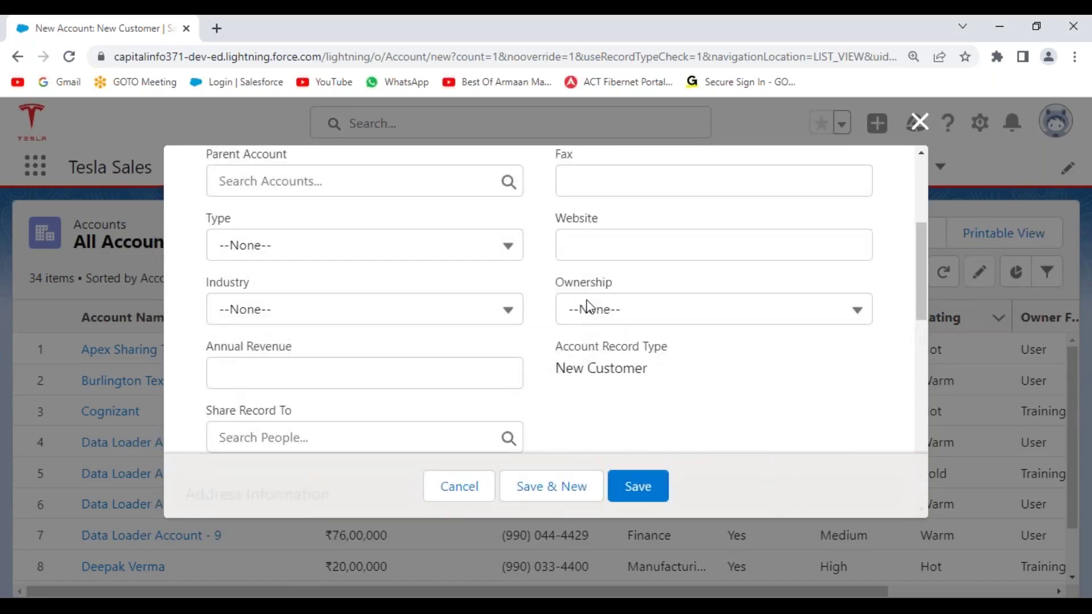
scroll(589, 308, "up", 3)
scroll(471, 261, "down", 5)
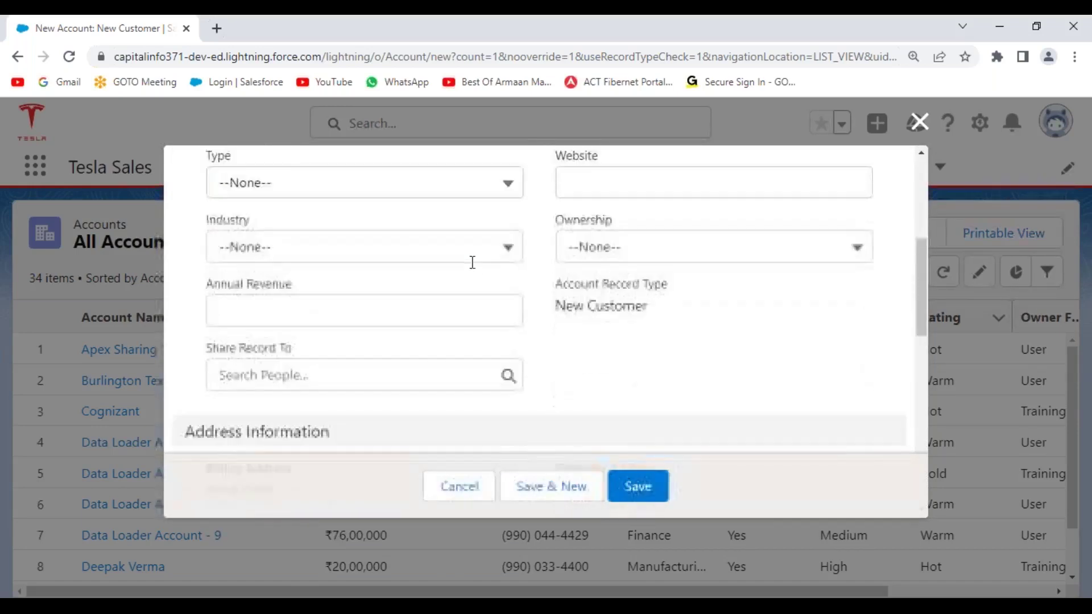
left_click(508, 277)
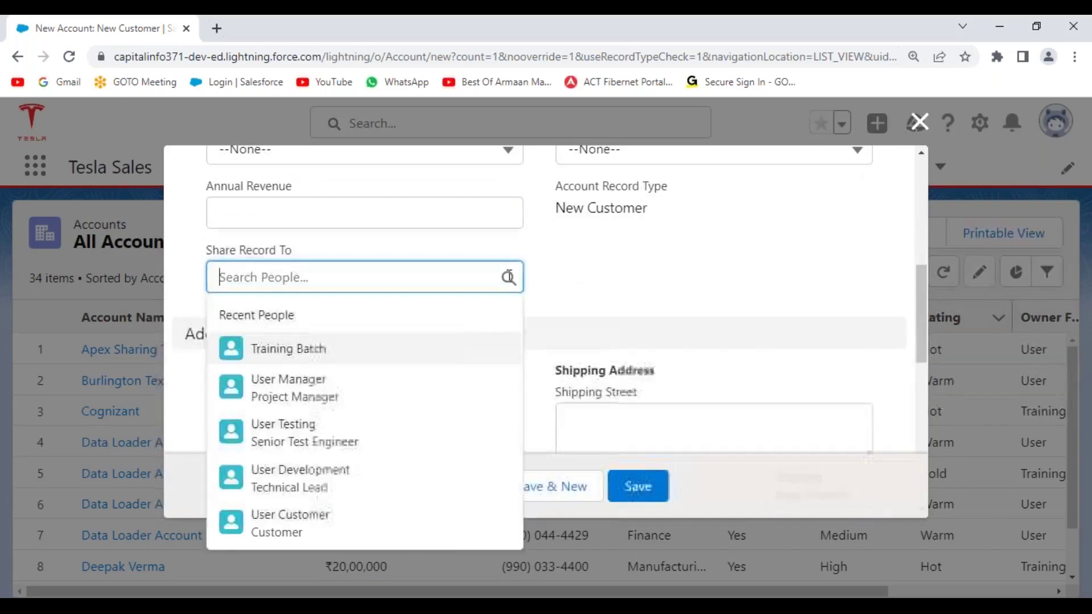
left_click(323, 488)
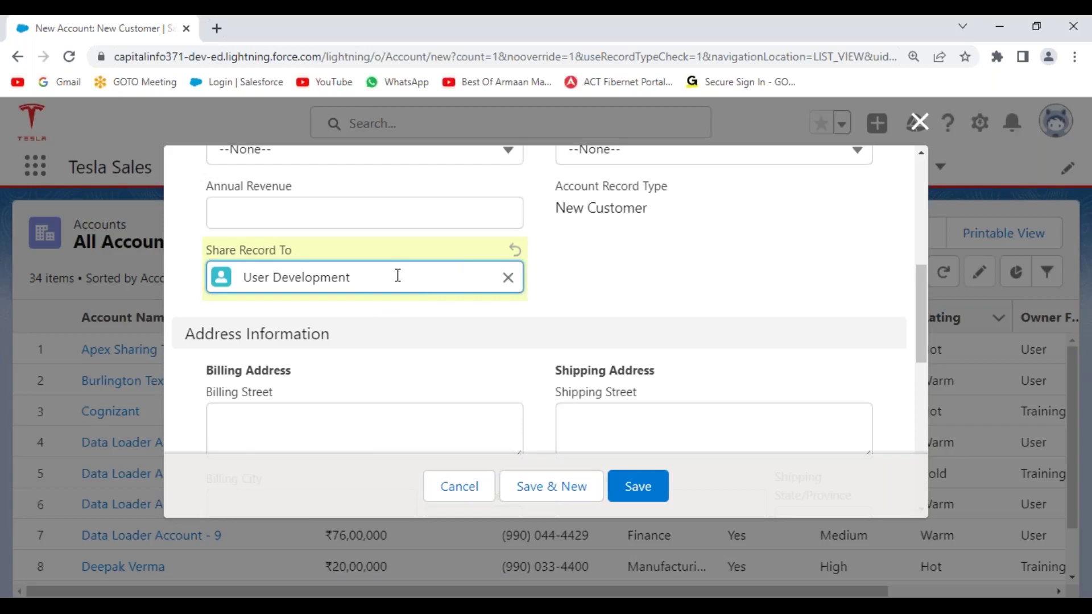
- Focus the Annual Revenue field twice, dismissing its suggestions each time
scroll(626, 324, "up", 2)
left_click(282, 291)
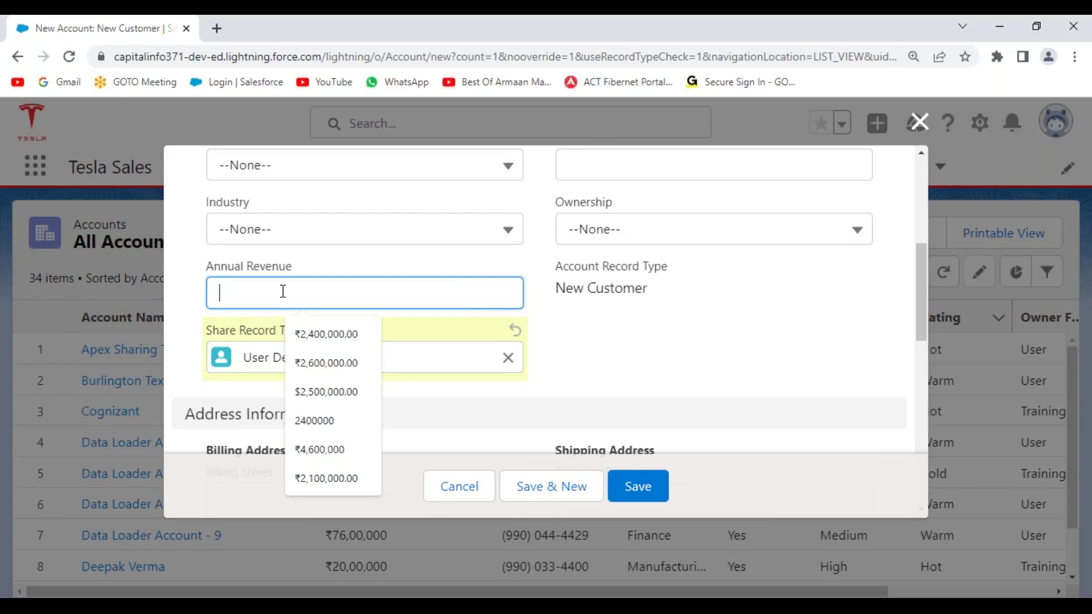
left_click(613, 322)
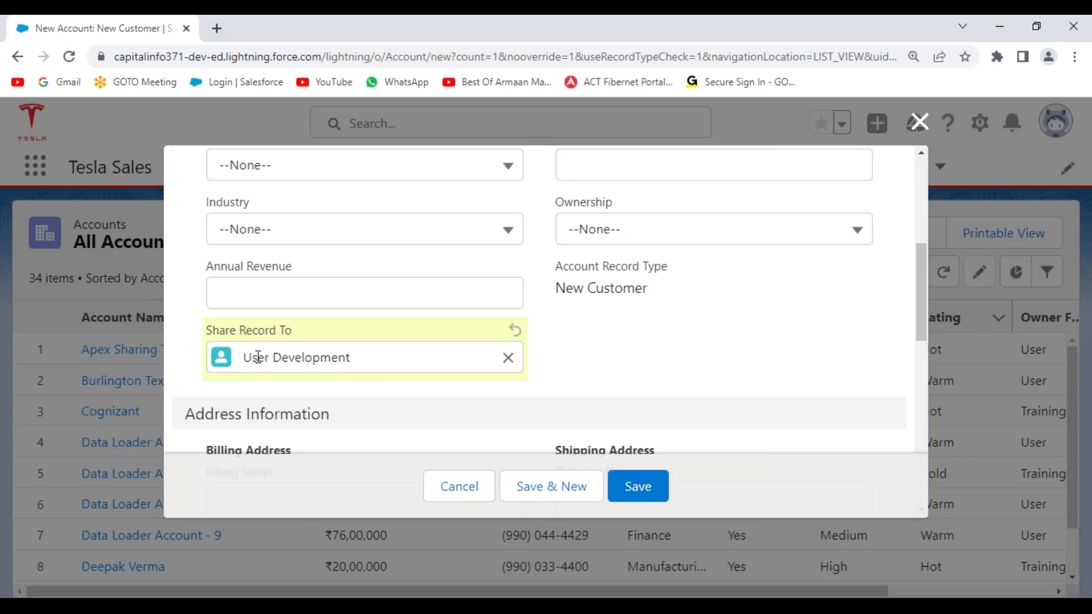
left_click(233, 290)
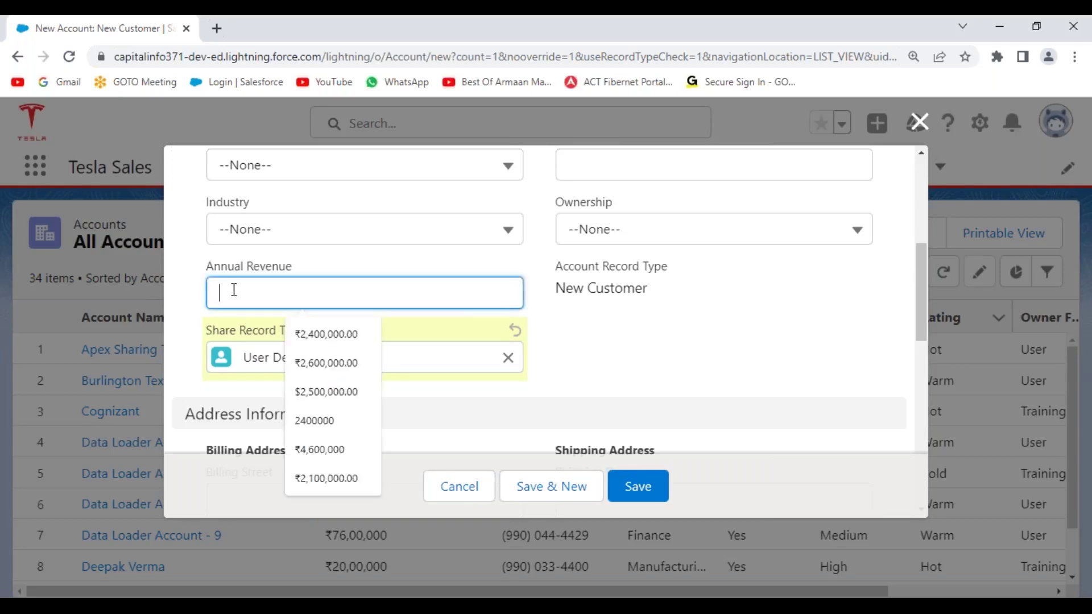
left_click(264, 361)
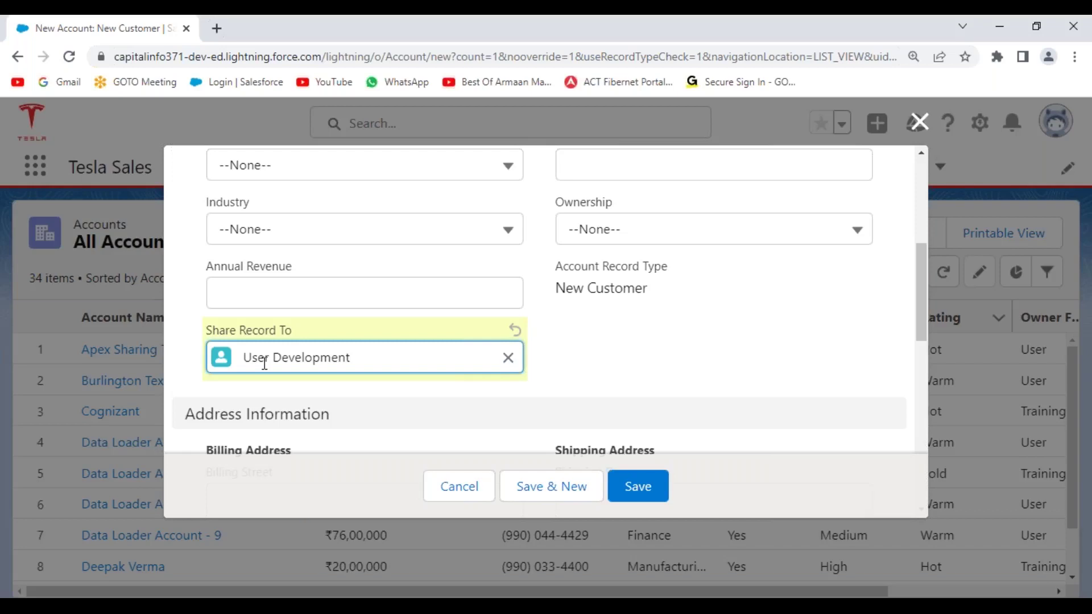
- Clear the Share Record To user and close the New Customer form unsaved
left_click(508, 358)
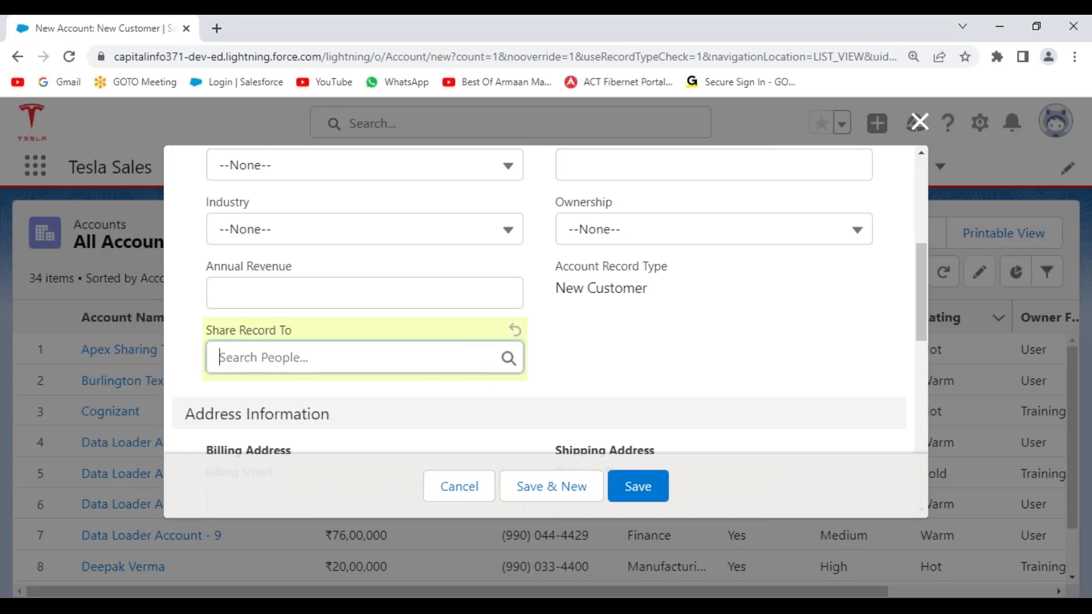
left_click(595, 356)
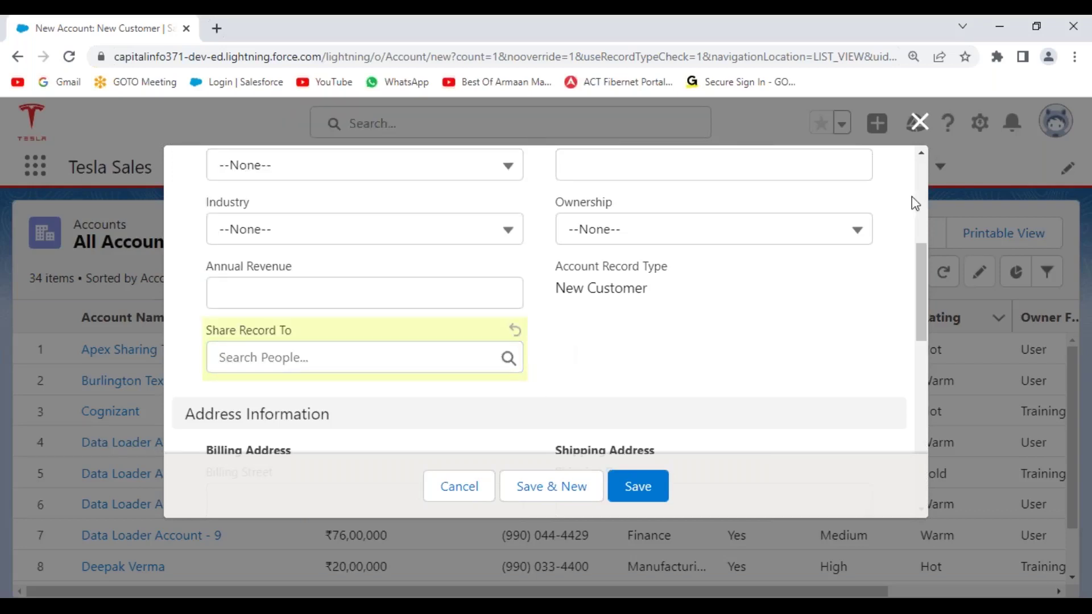
left_click(919, 122)
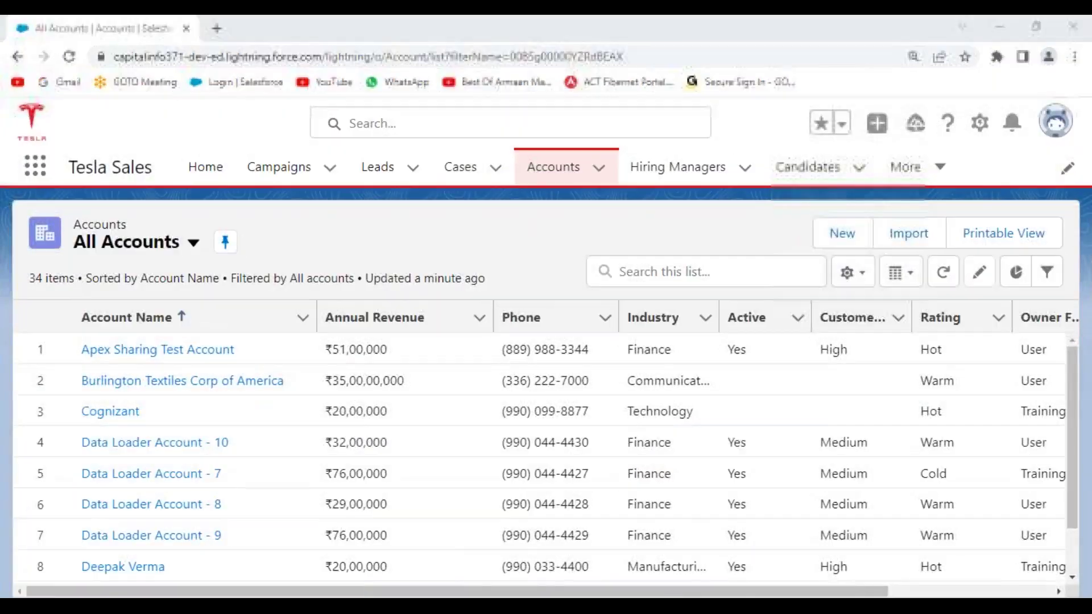
- Under an underlined 'UseCase:' heading, describe an Account trigger sharing records with a selected user
key("alt+Tab")
scroll(140, 379, "down", 1)
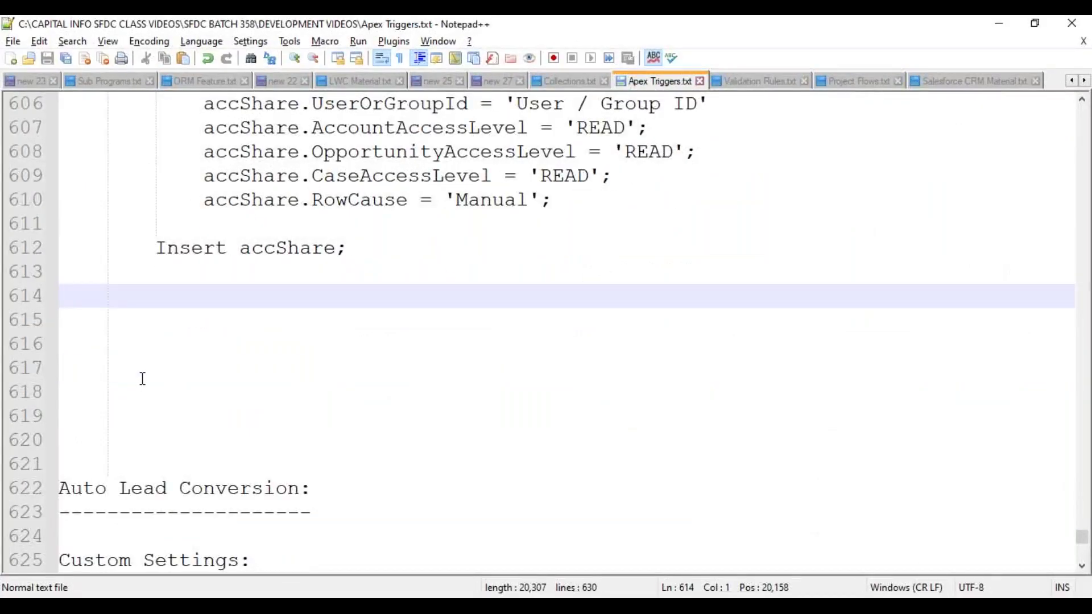
type("UseCase:")
key("Return")
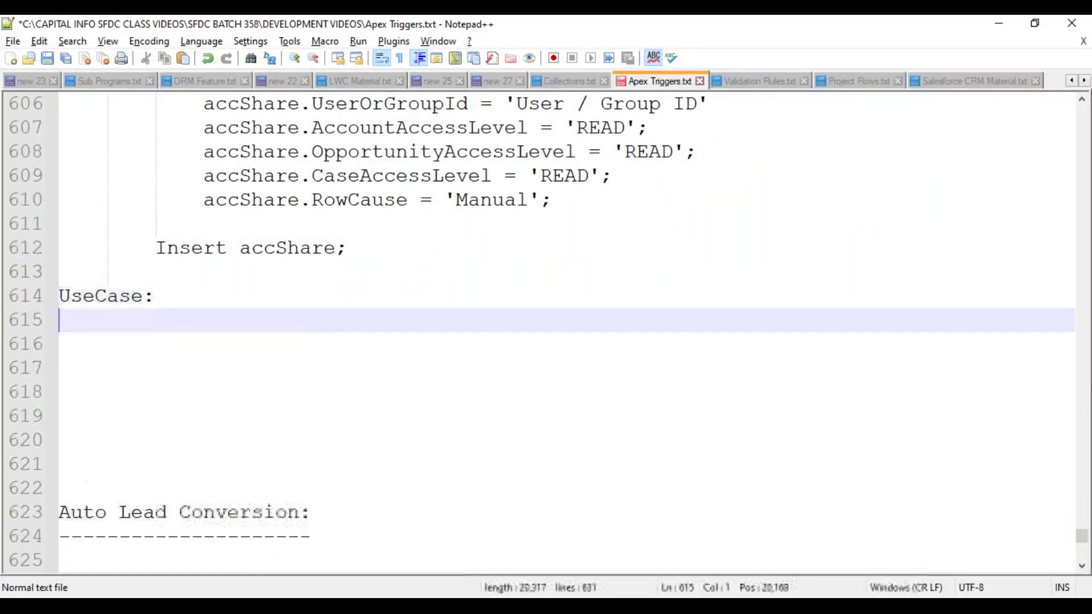
type("========")
key("Return")
key("Tab")
type("Configu")
key("BackSpace")
key("BackSpace")
key("BackSpace")
type("igure a T")
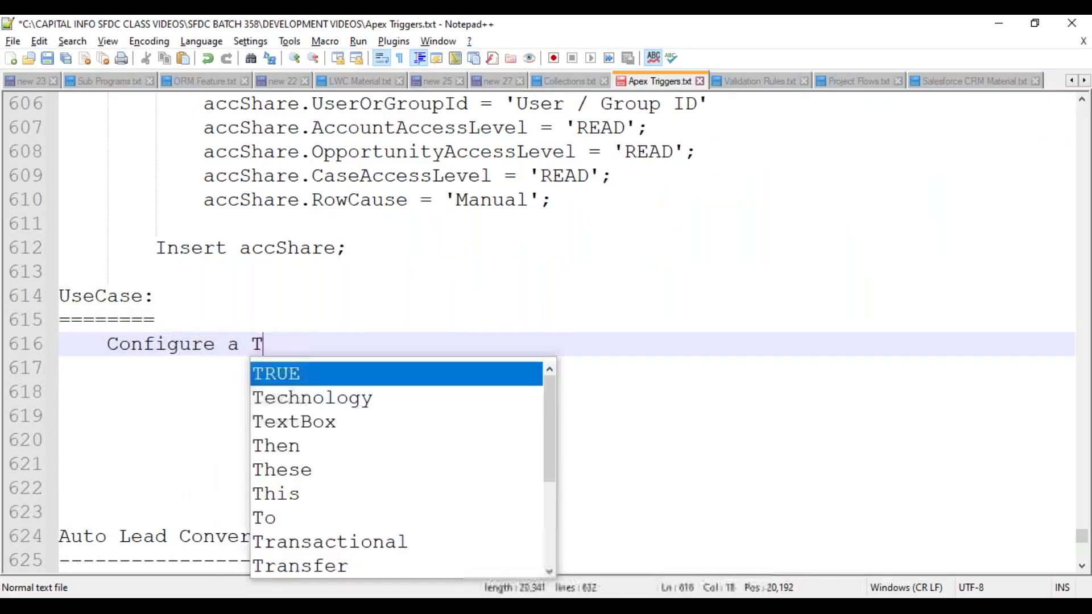
type("rigger on")
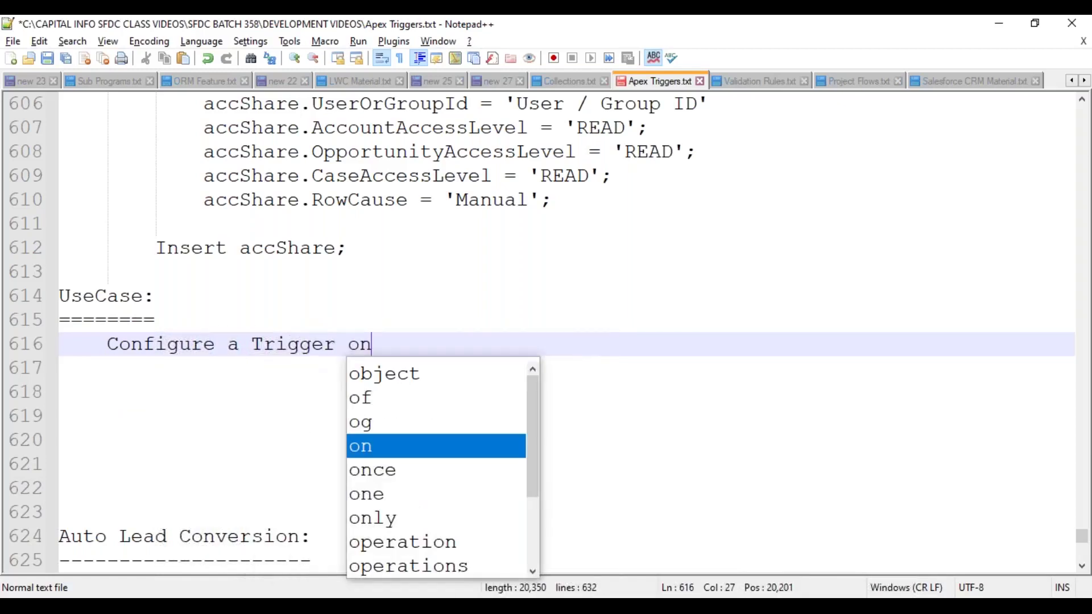
type(" Account O")
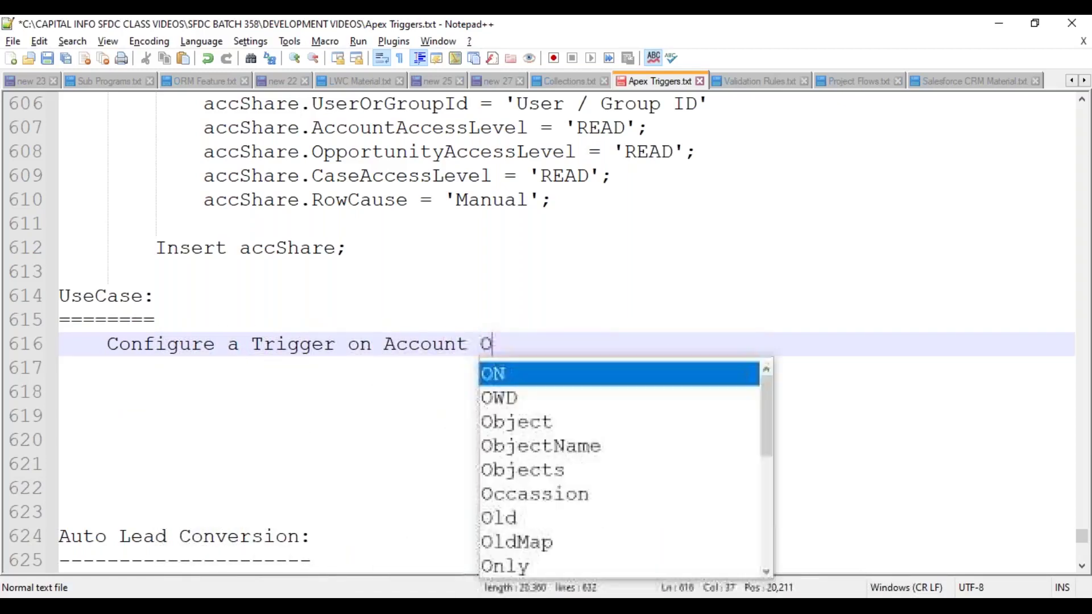
type("bject, to Tr")
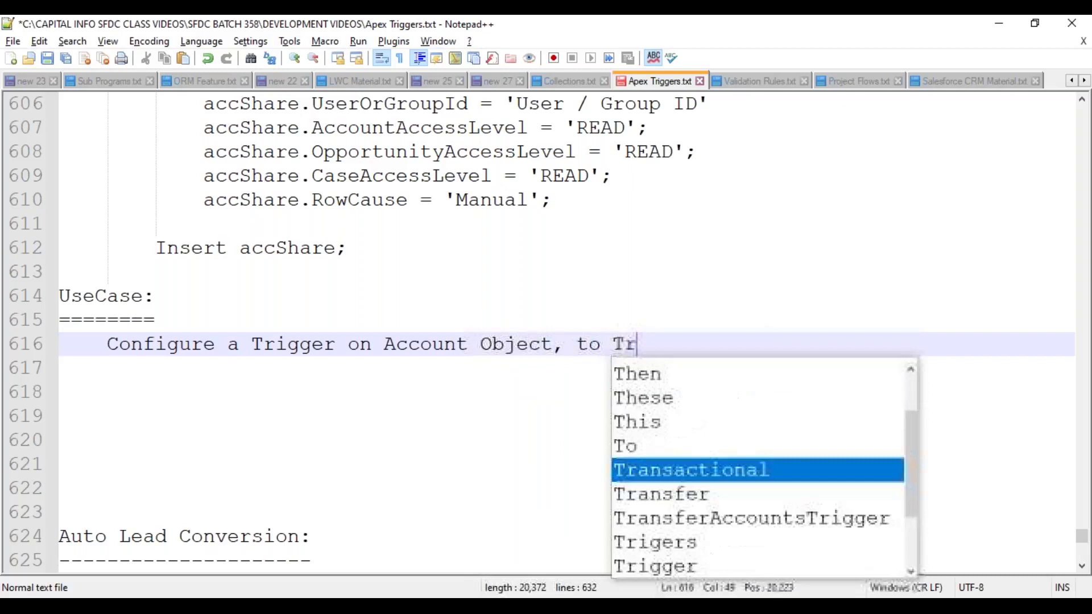
key("BackSpace")
key("BackSpace")
type("Shar")
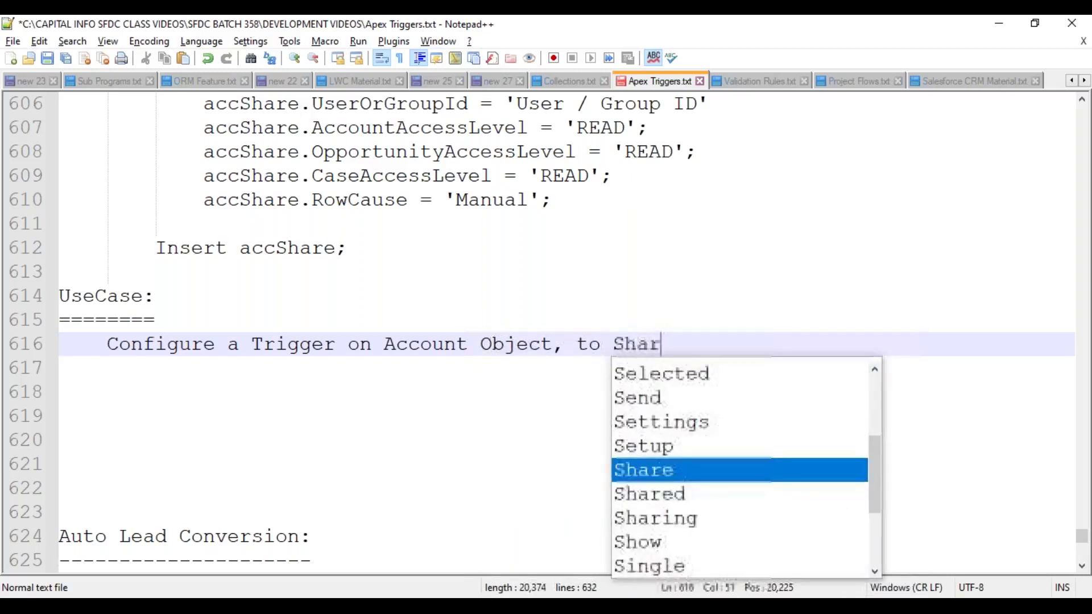
type("e the Account ")
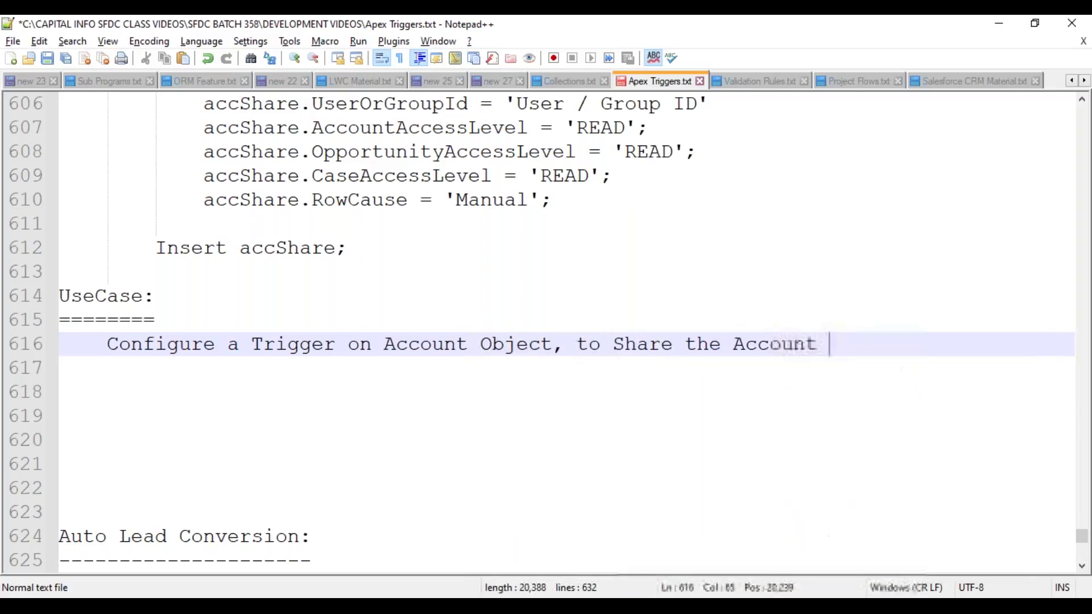
type("Records t")
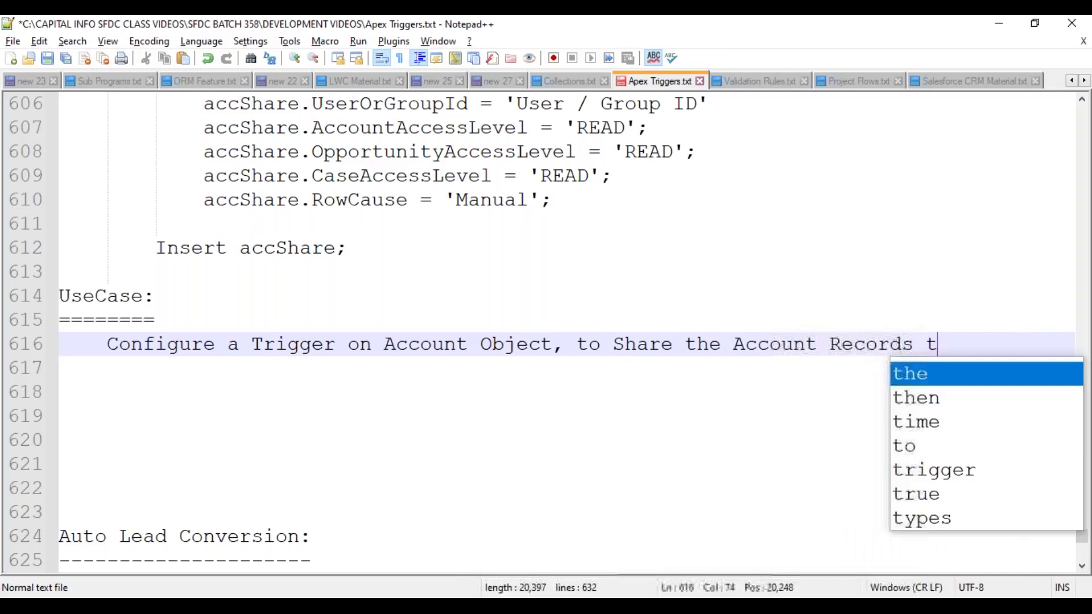
type("o the ")
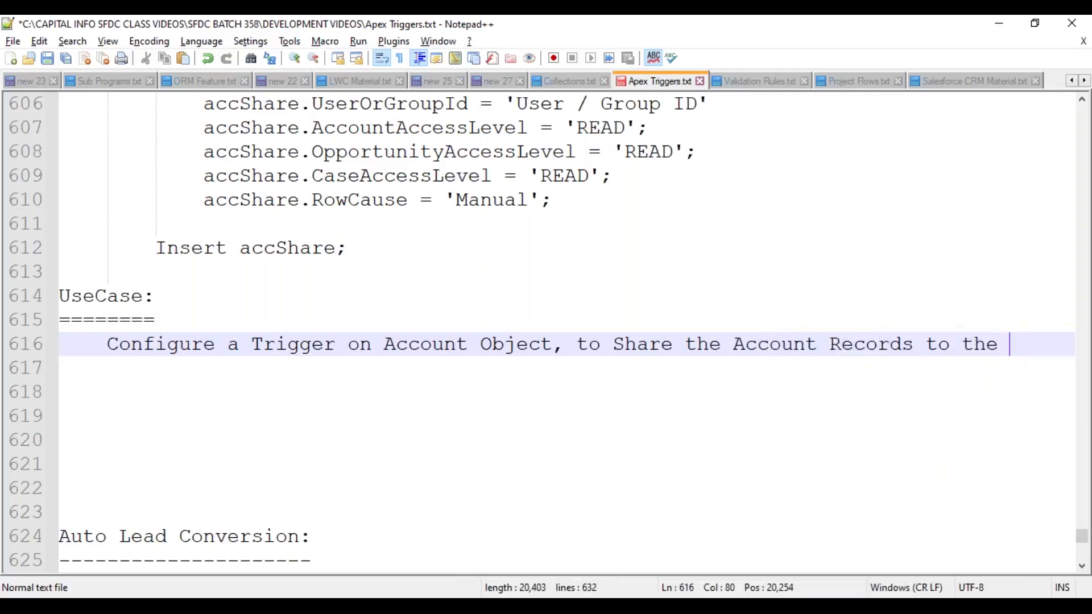
type("Selected ")
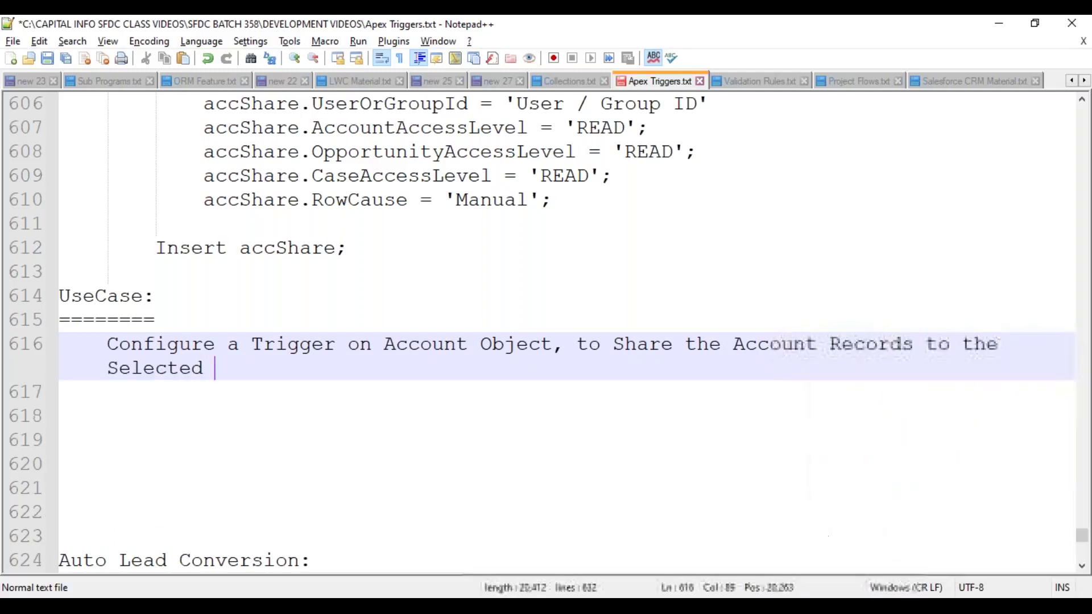
type("User")
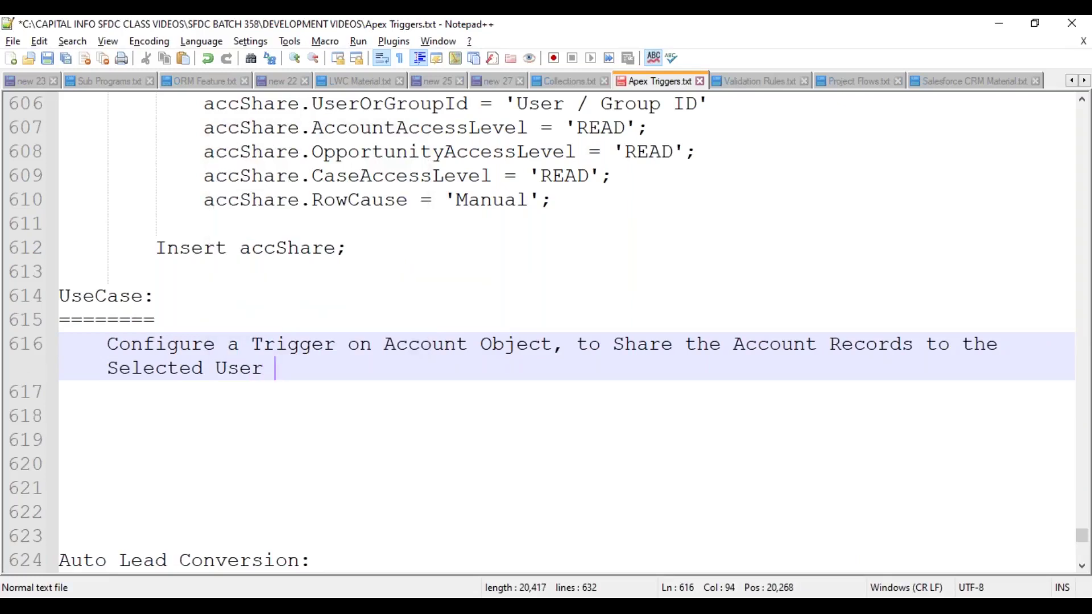
type(" b")
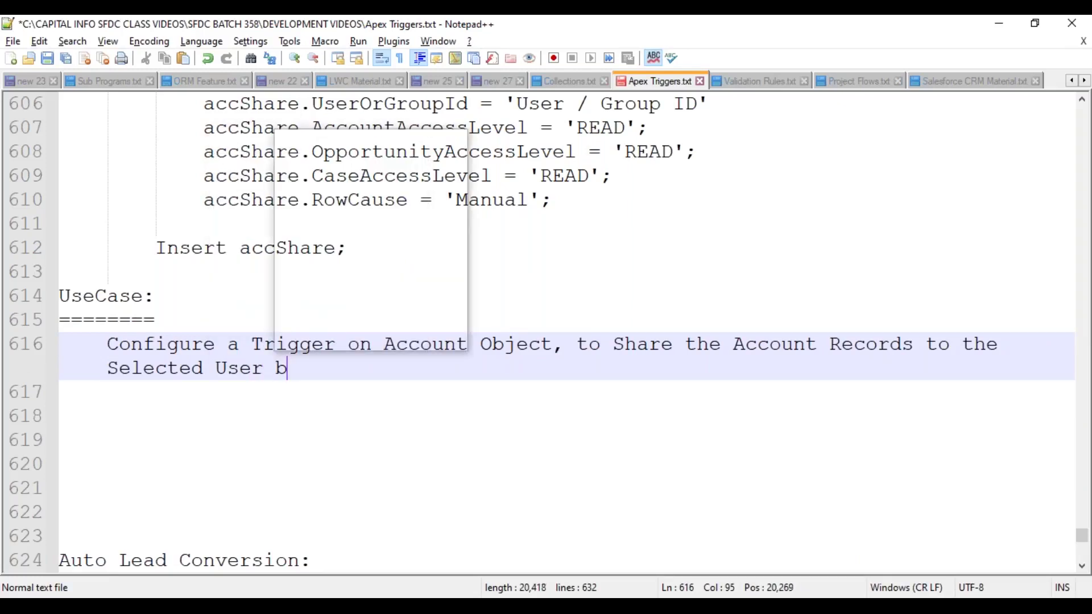
type("y granting the Levle")
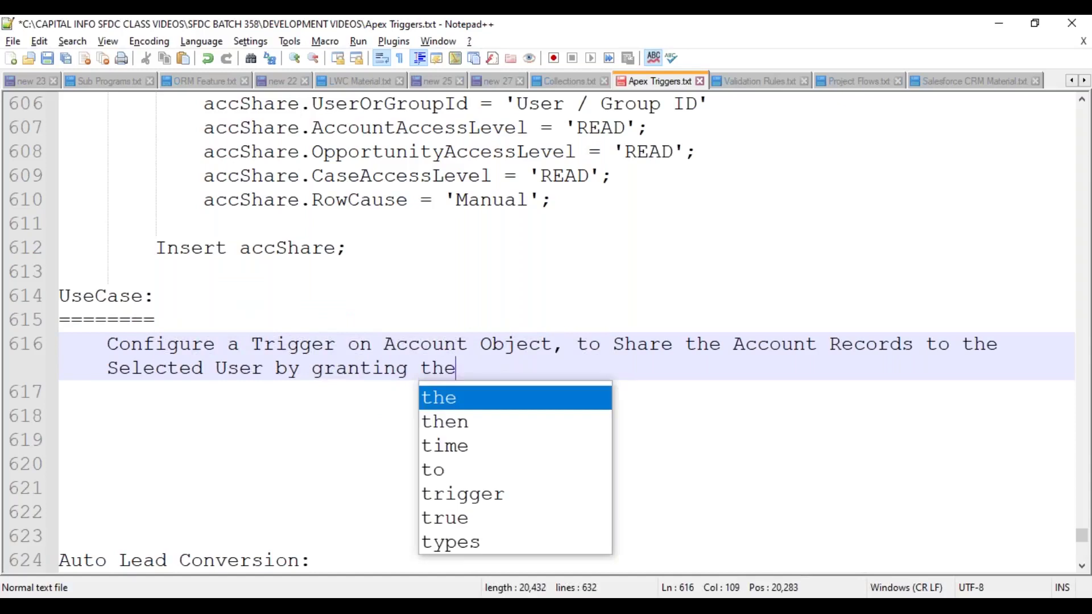
key("BackSpace")
key("BackSpace")
type("el of acc")
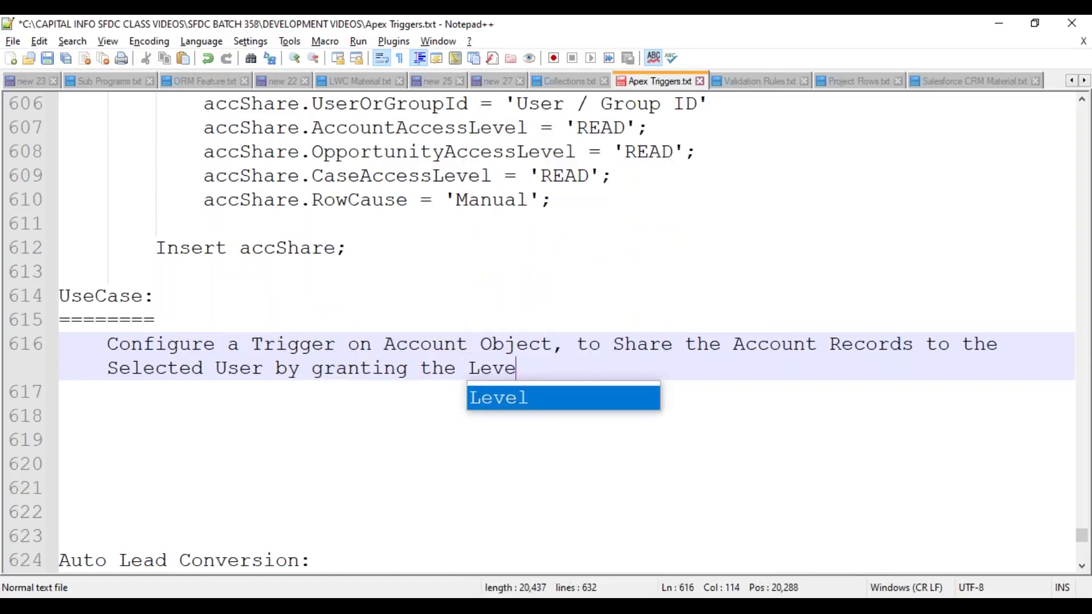
type("ess as below.")
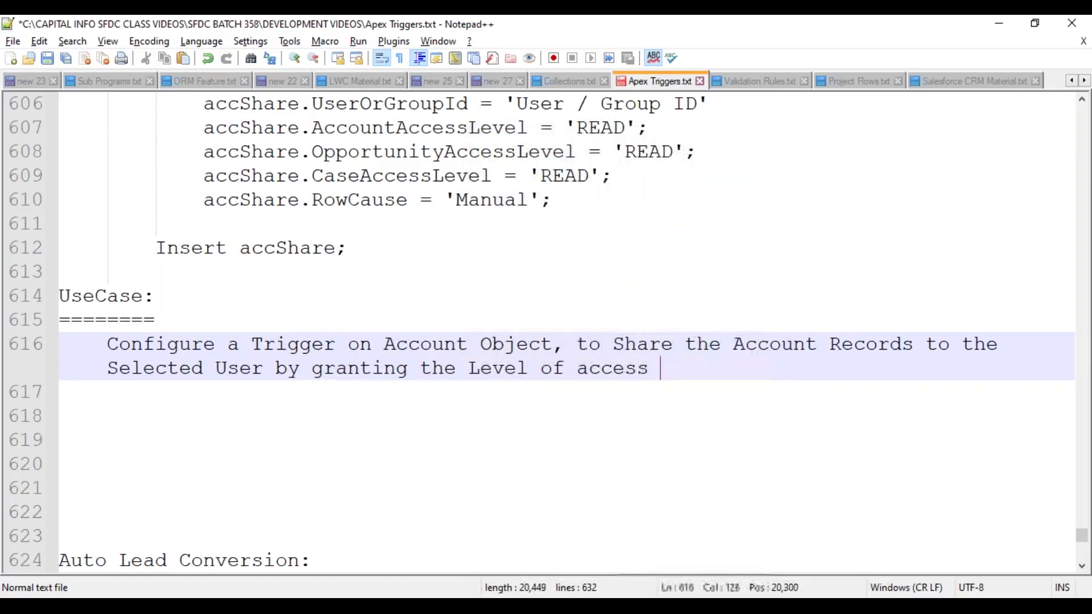
- Add rule 1: 'If AnnualRevenue > 5000000 ----> READ WRITE Access.'
key("Return")
key("Tab")
key("Tab")
type("1. Af A")
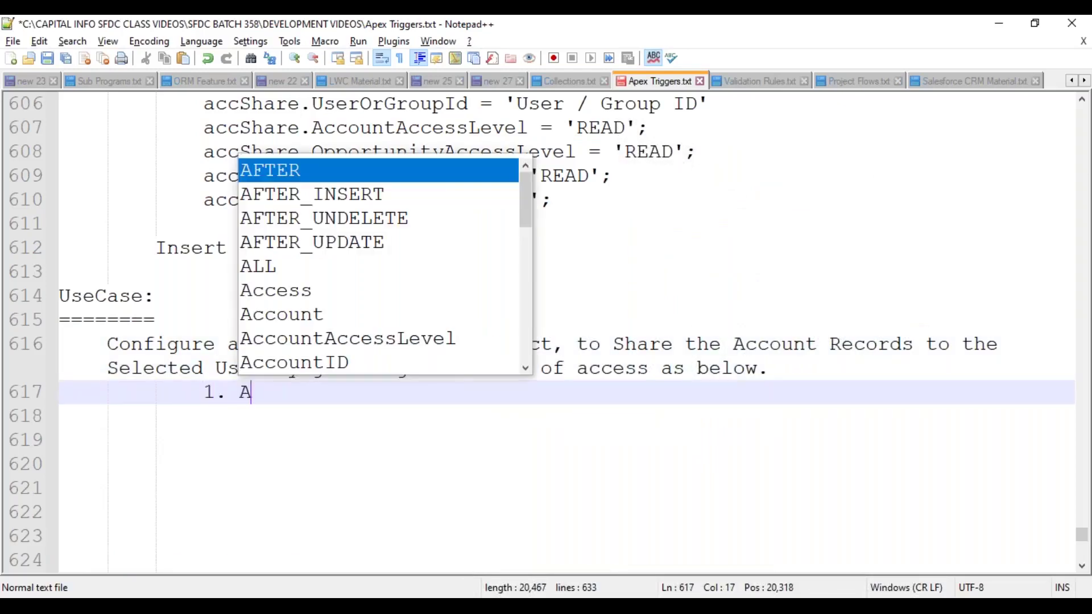
key("BackSpace")
key("BackSpace")
key("BackSpace")
key("BackSpace")
type("If Annual")
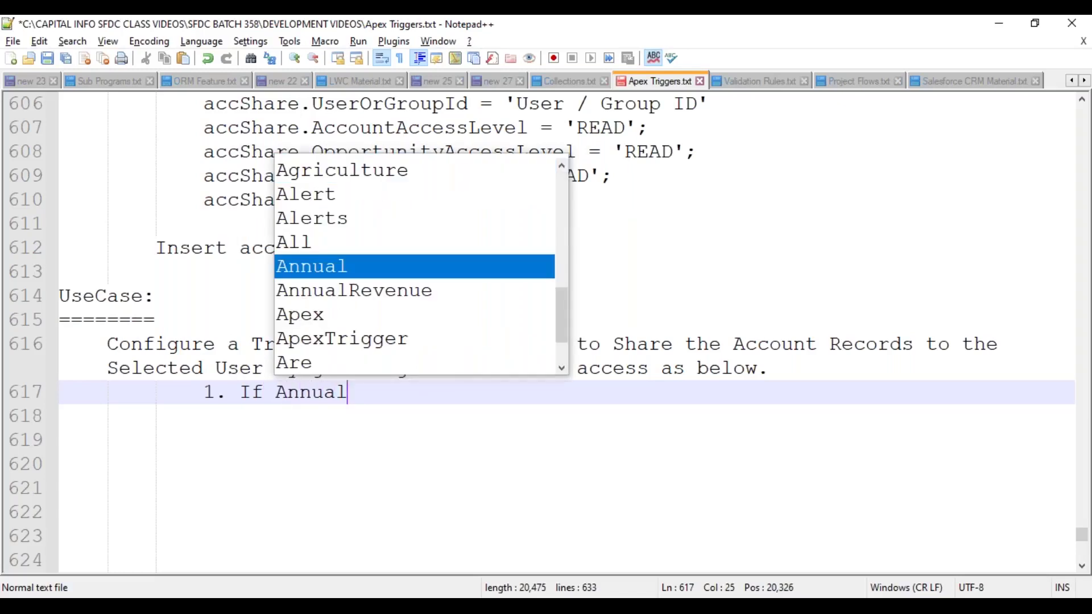
key("Left")
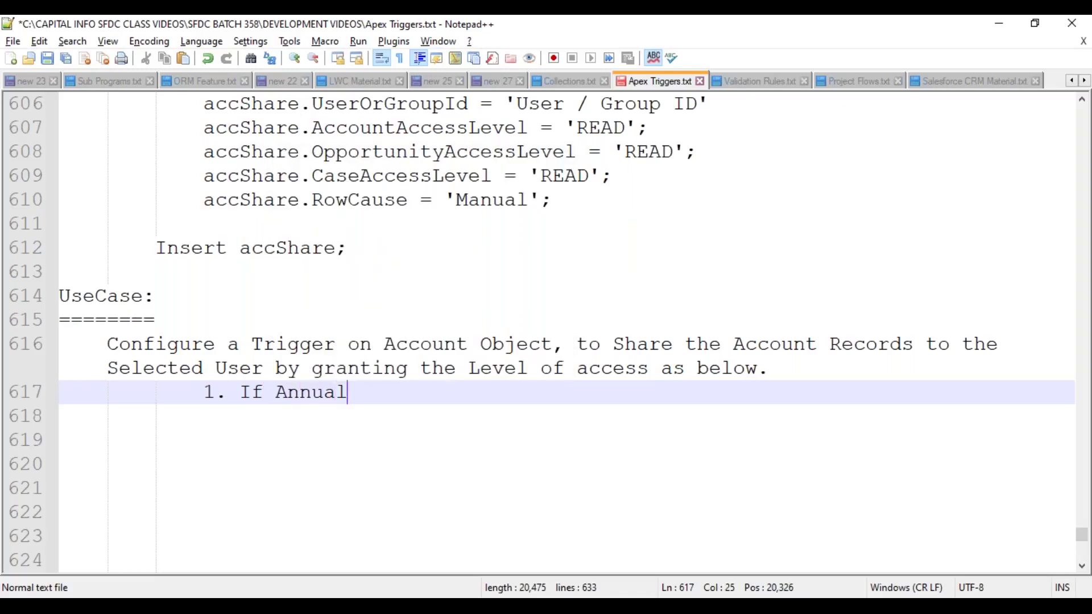
type("Revenue >")
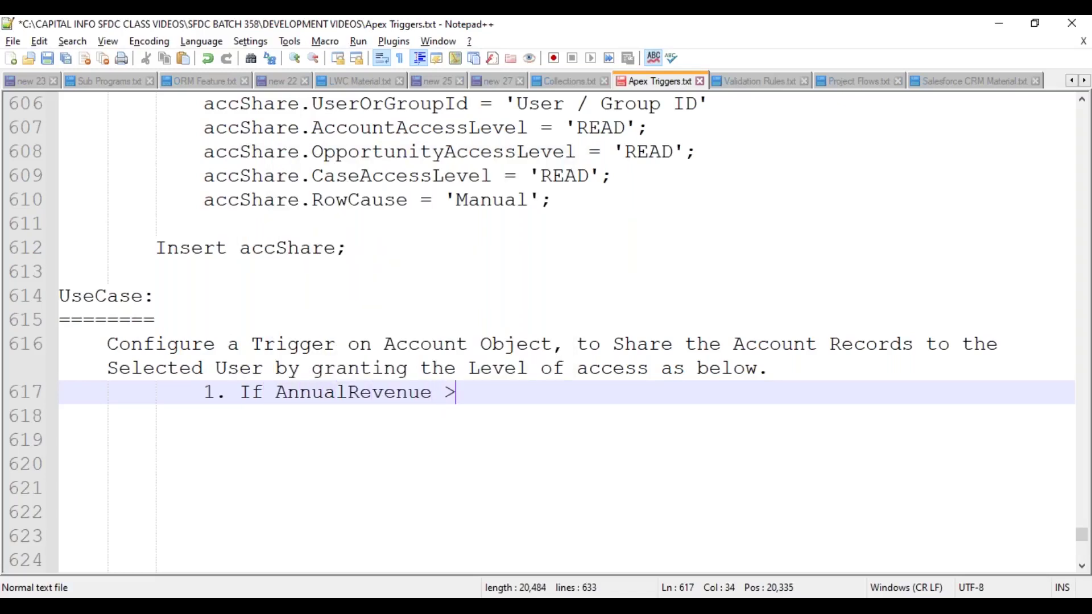
type(" 50000")
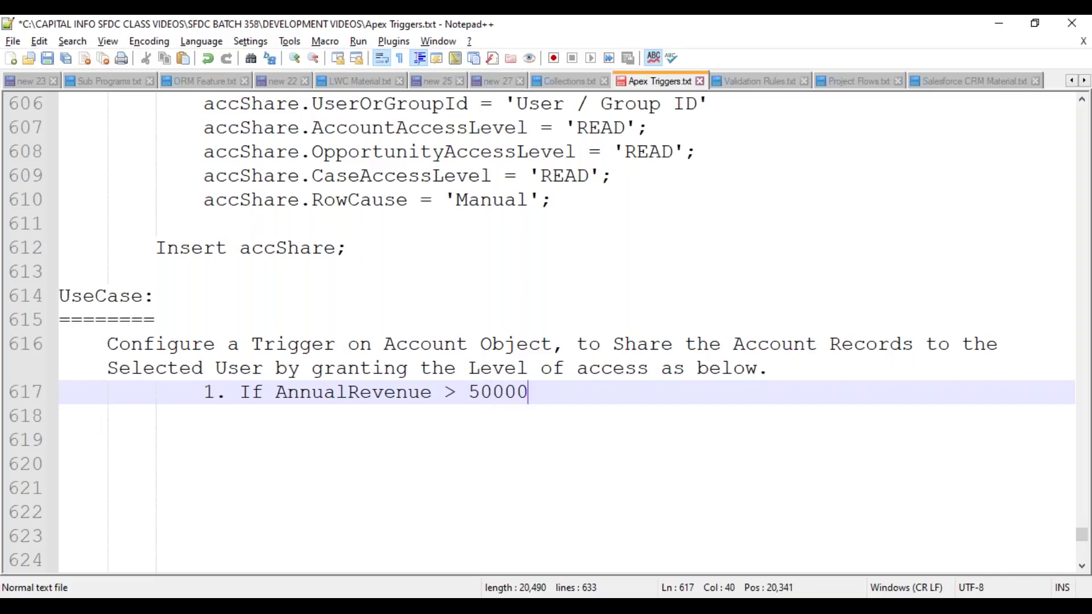
type("00 ----> READWrite")
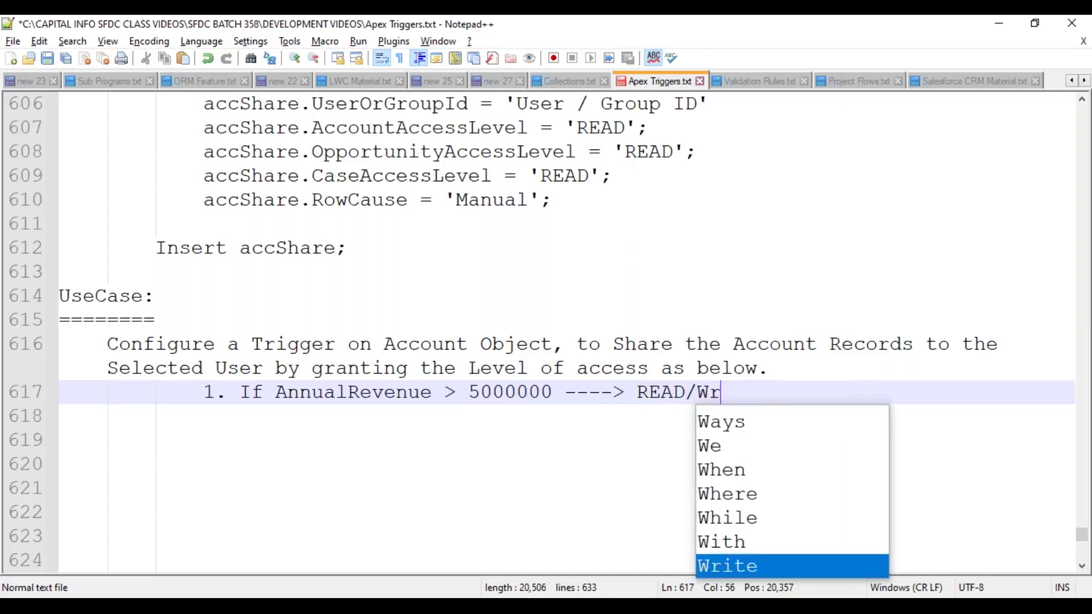
key("BackSpace")
key("BackSpace")
key("BackSpace")
key("BackSpace")
type("R")
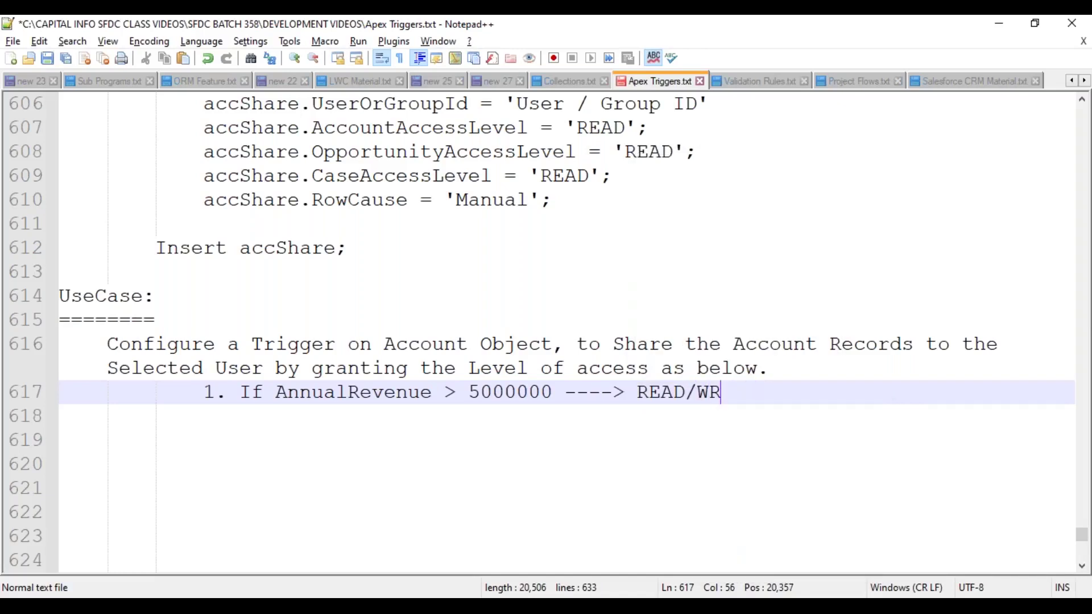
type("ITE Access.")
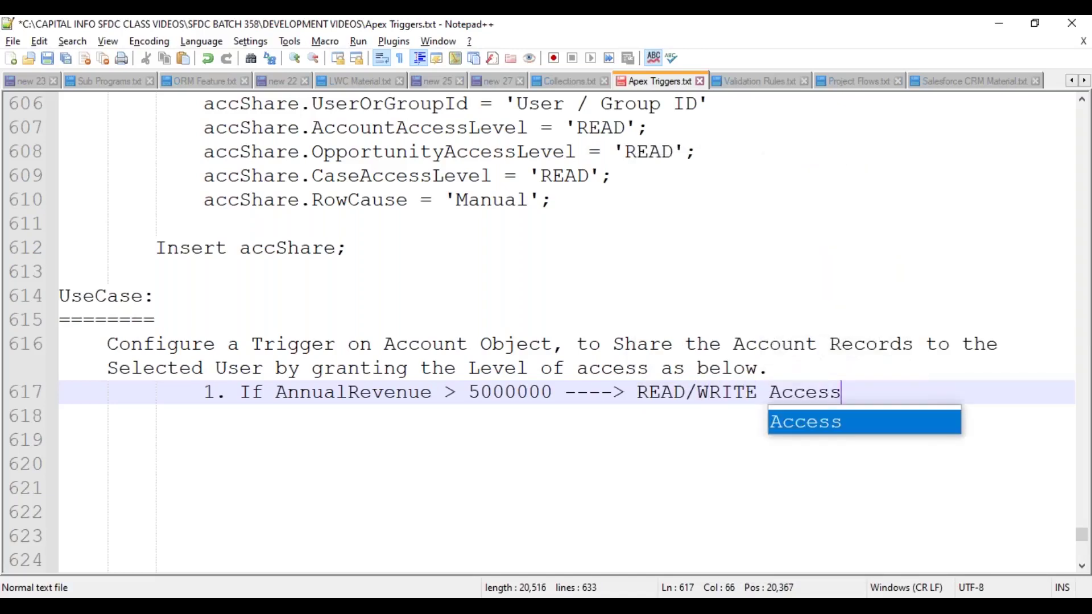
- Add rule 2: 'If AnnualRevenue > 5000000 ----> READ Only Permission.' and save the notes
key("Return")
type("2. If Ann")
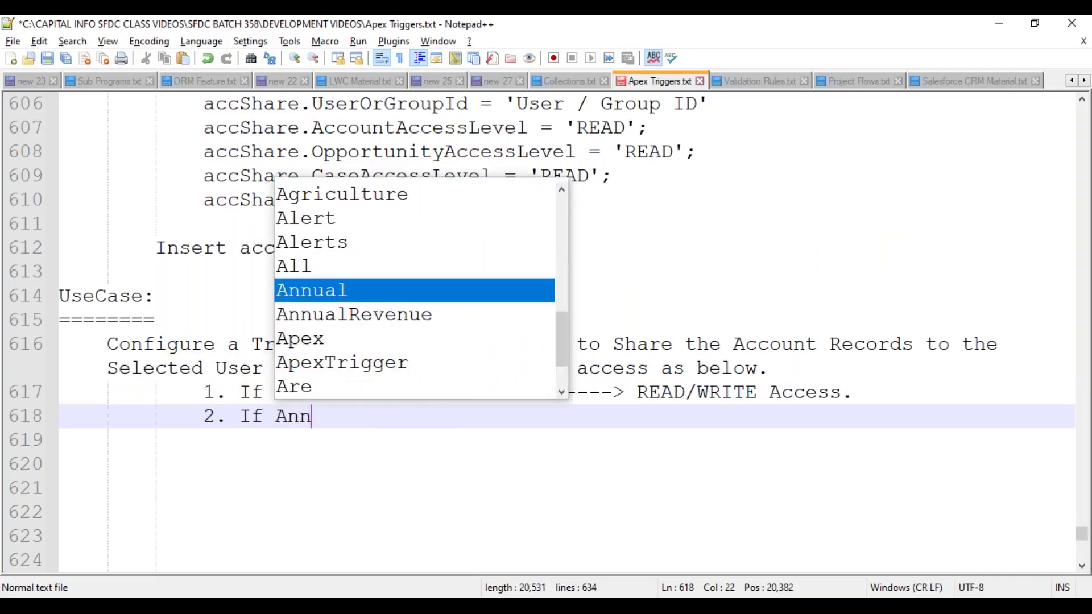
key("Down")
key("Return")
type("> 5")
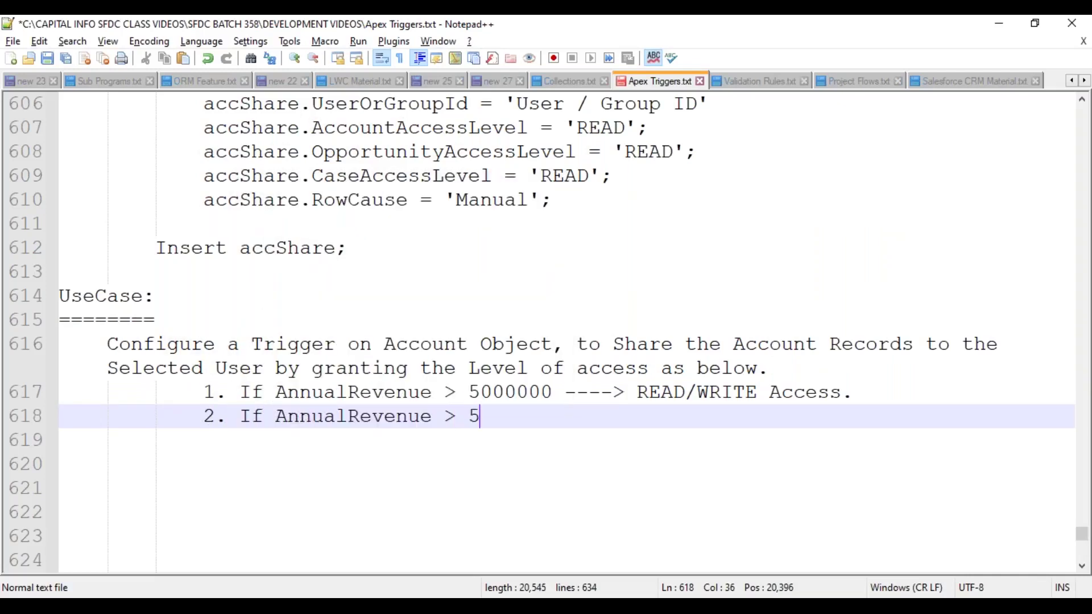
type("000000 ")
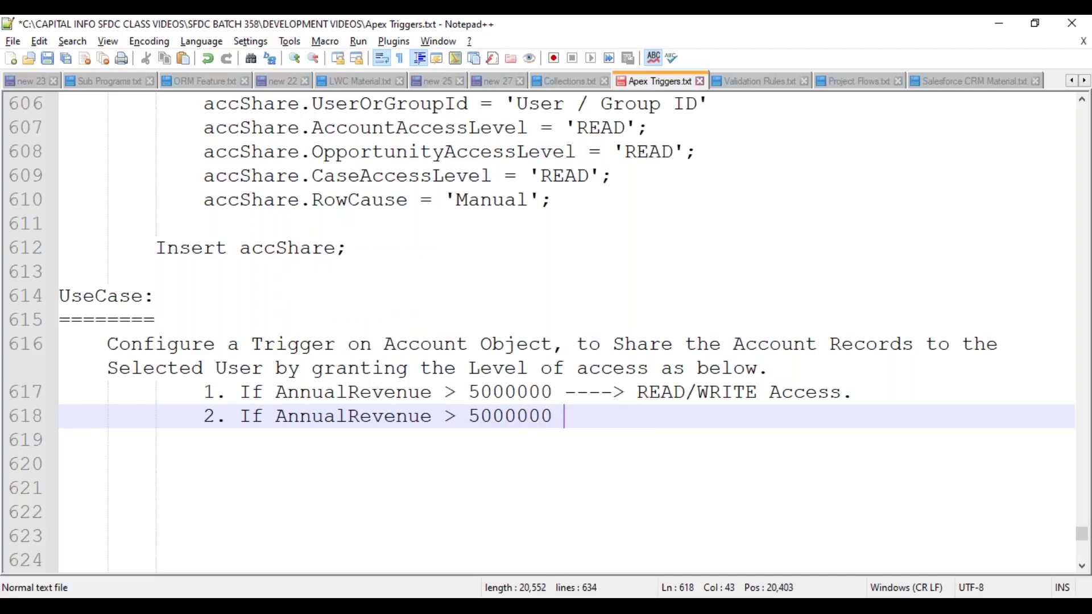
type("----> R")
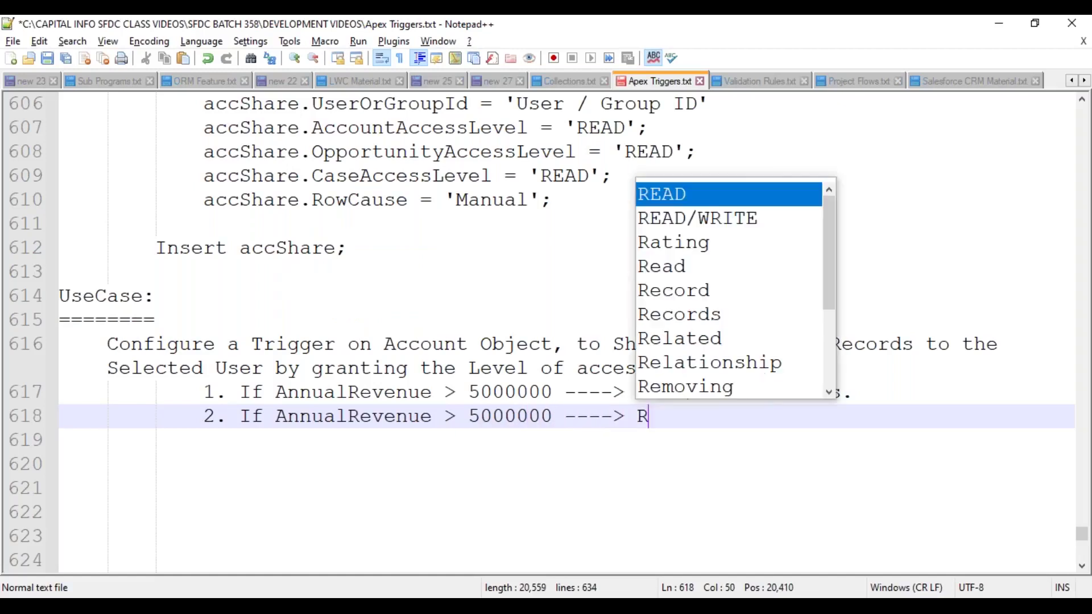
type("EAD Onl")
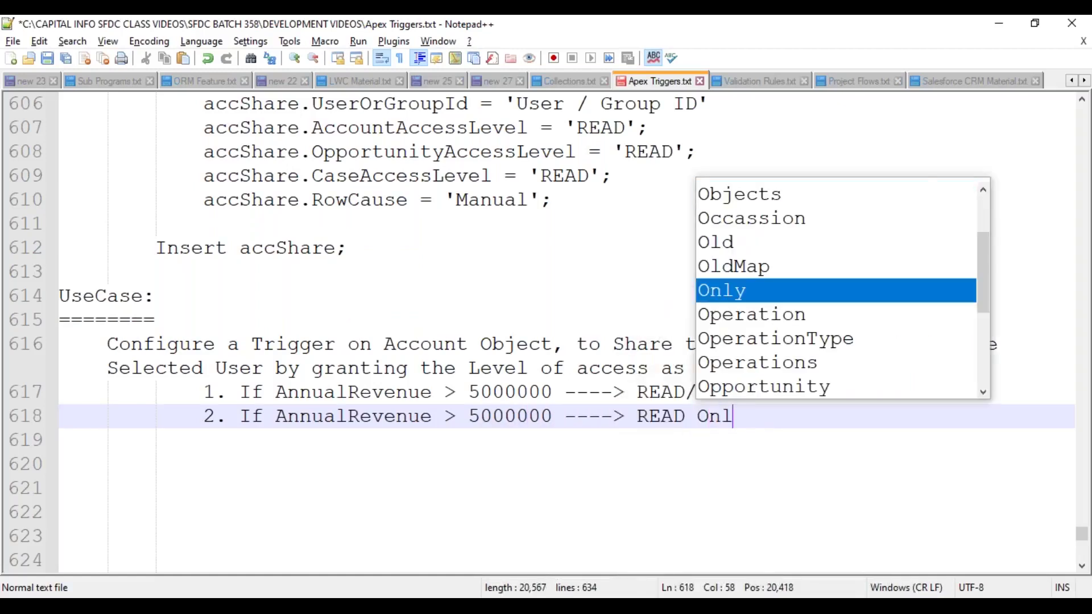
type("y Permissio")
key("BackSpace")
type("ion.")
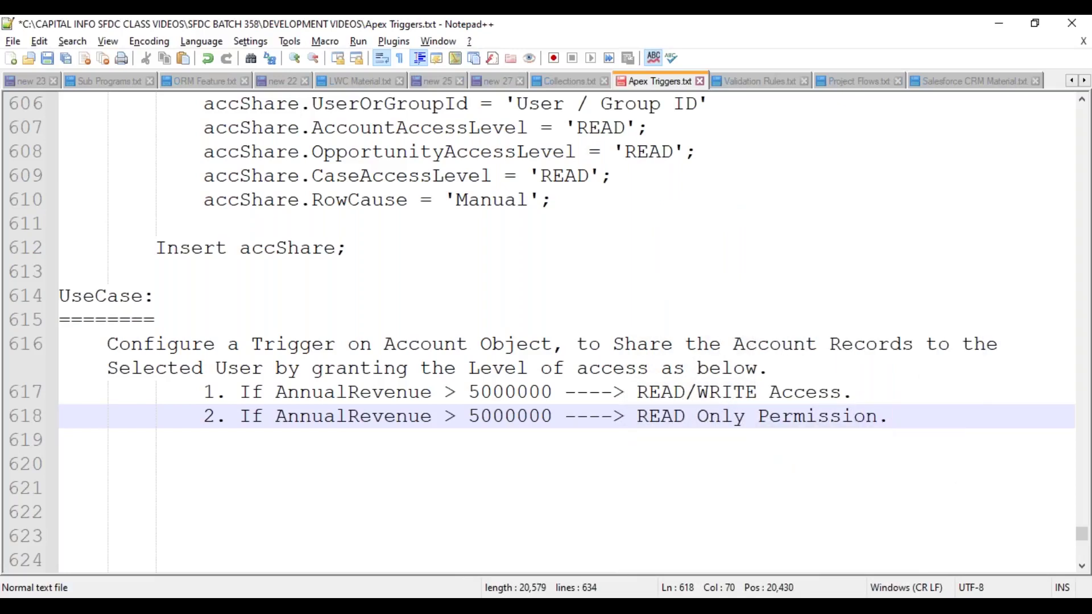
key("Down")
key("Down")
key("Tab")
key("ctrl+s")
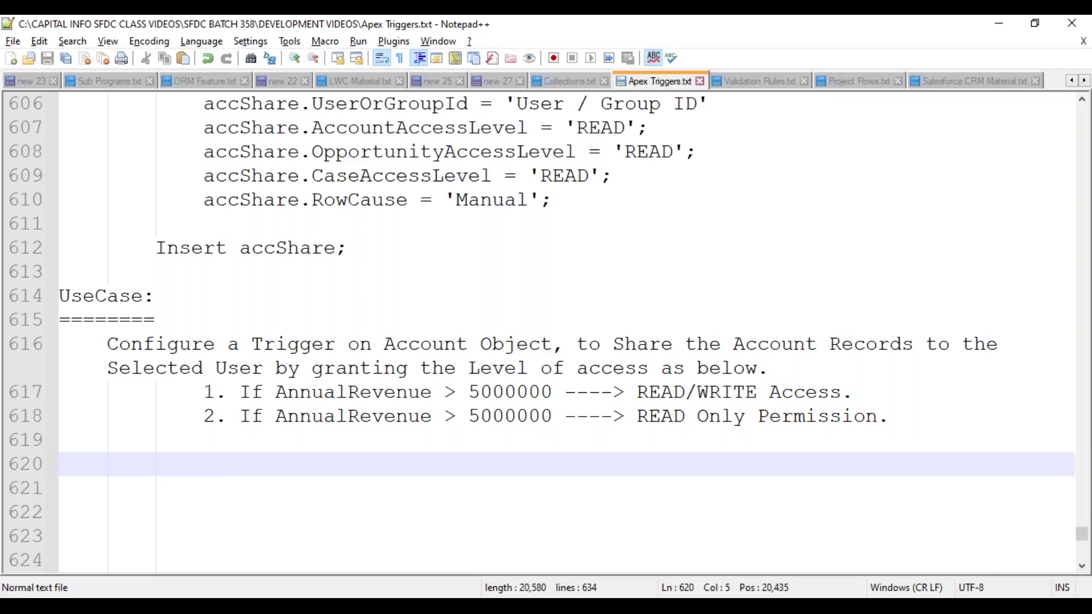
- Add 'Object Name: Account Object' and an 'Event Name :' line below the use case
type("Object Name:")
key("Return")
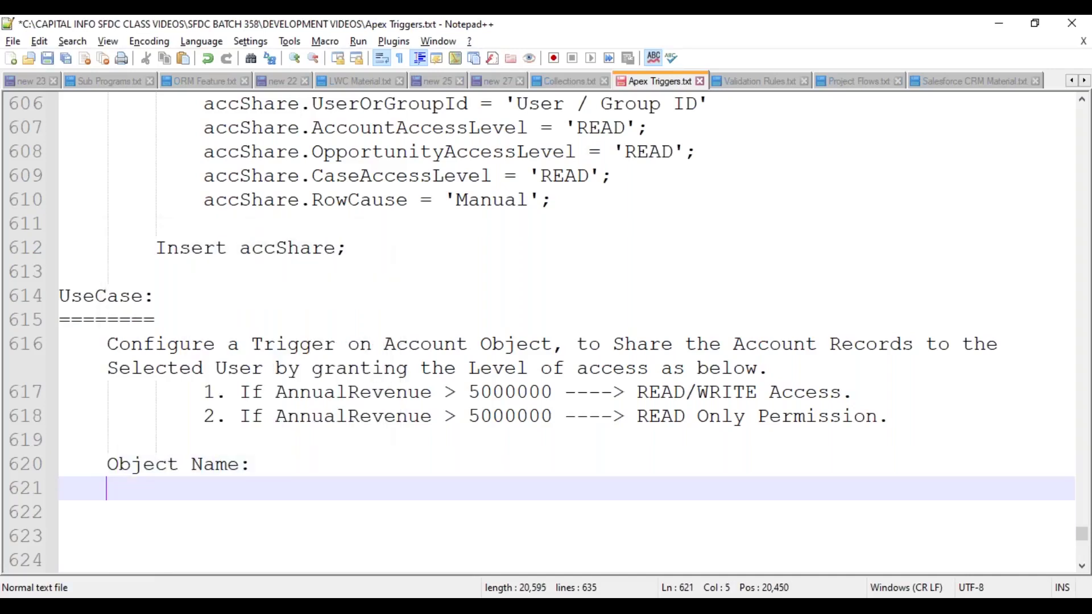
type("Event Name :")
left_click(250, 464)
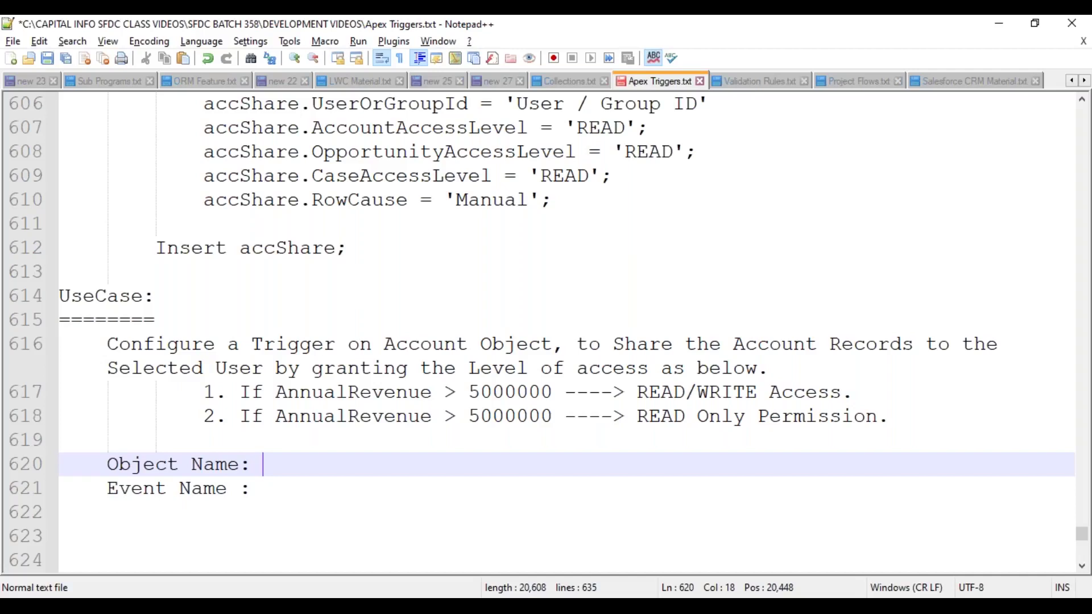
type("Account O")
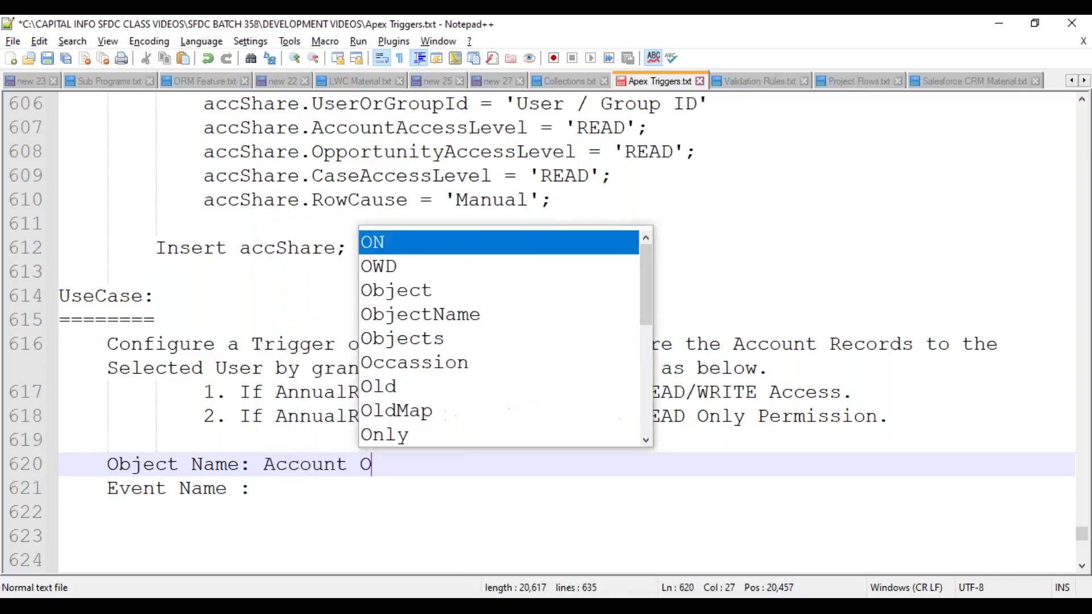
type("bject")
left_click(250, 488)
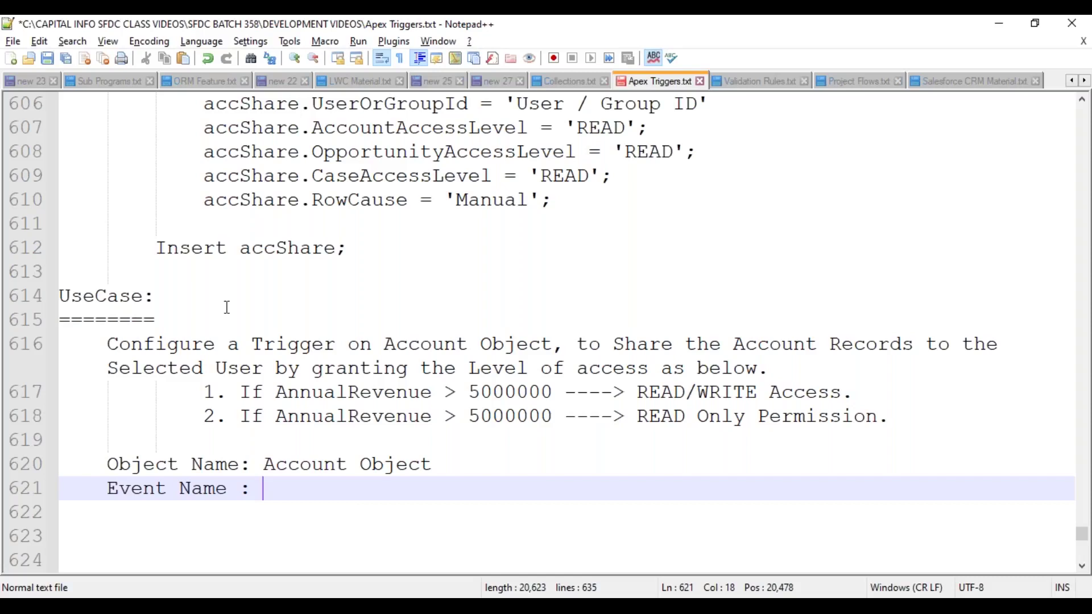
- Enter 'After Insert' beside Event Name, add blank lines and save the notes file
scroll(226, 307, "up", 1)
scroll(227, 307, "up", 1)
double_click(365, 223)
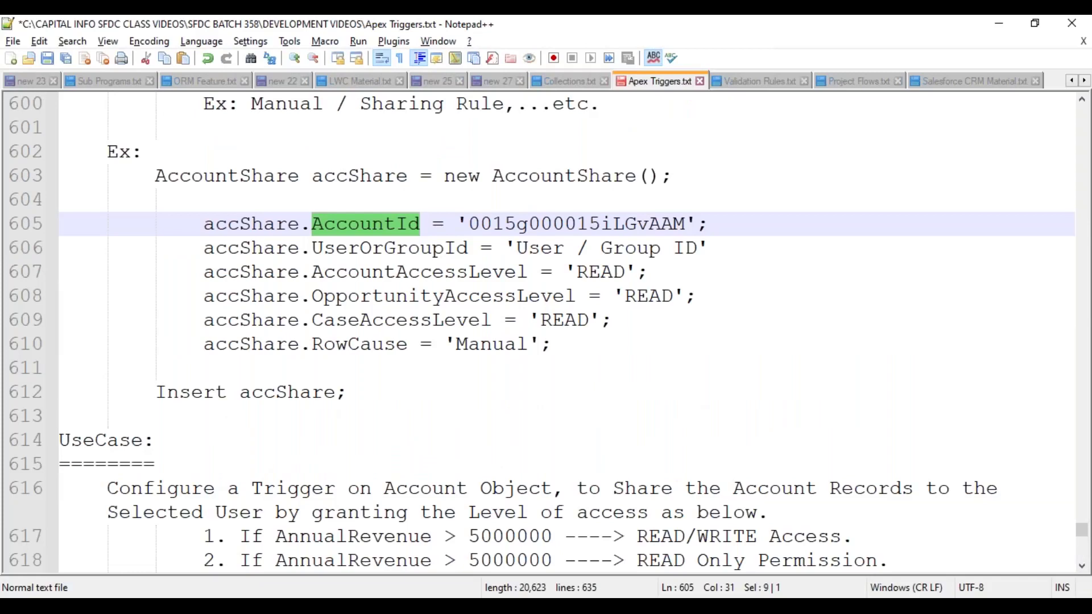
scroll(409, 307, "down", 5)
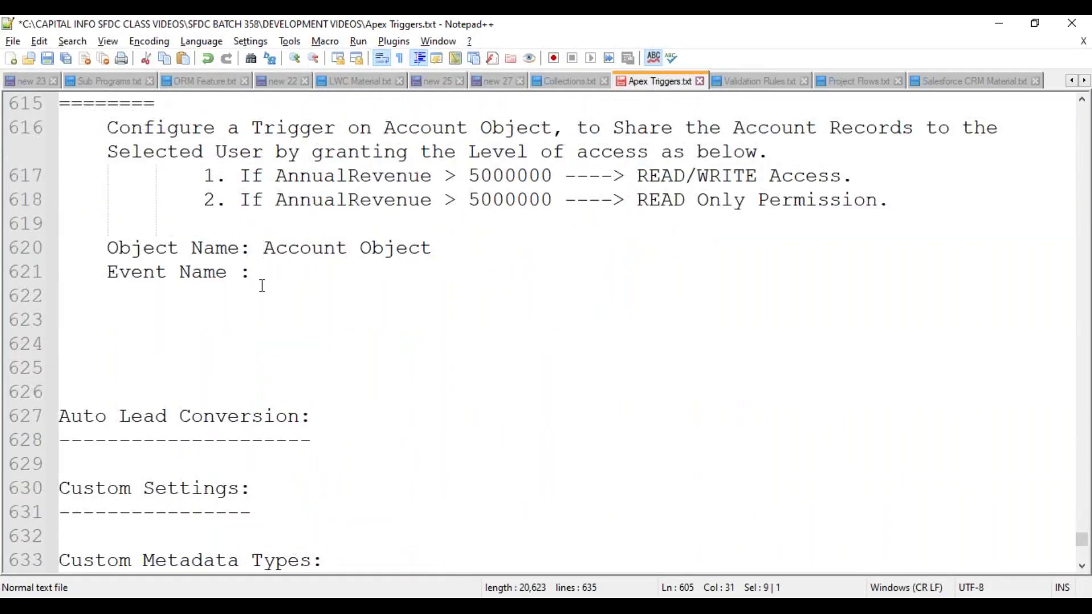
left_click(266, 271)
type("After Inser")
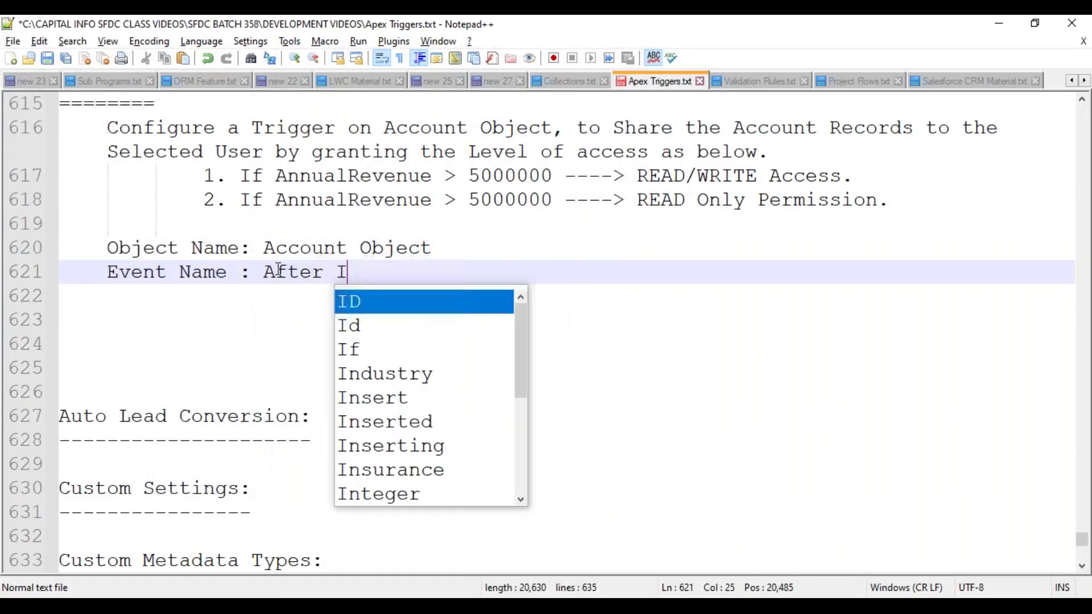
key("Return")
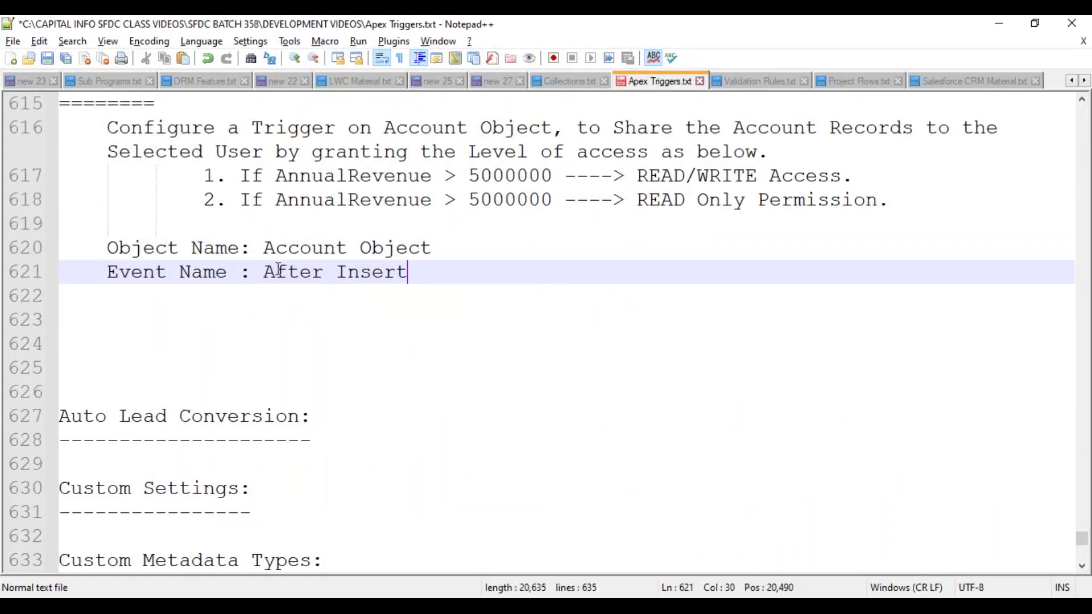
key("Return")
key("Return")
key("ctrl+s")
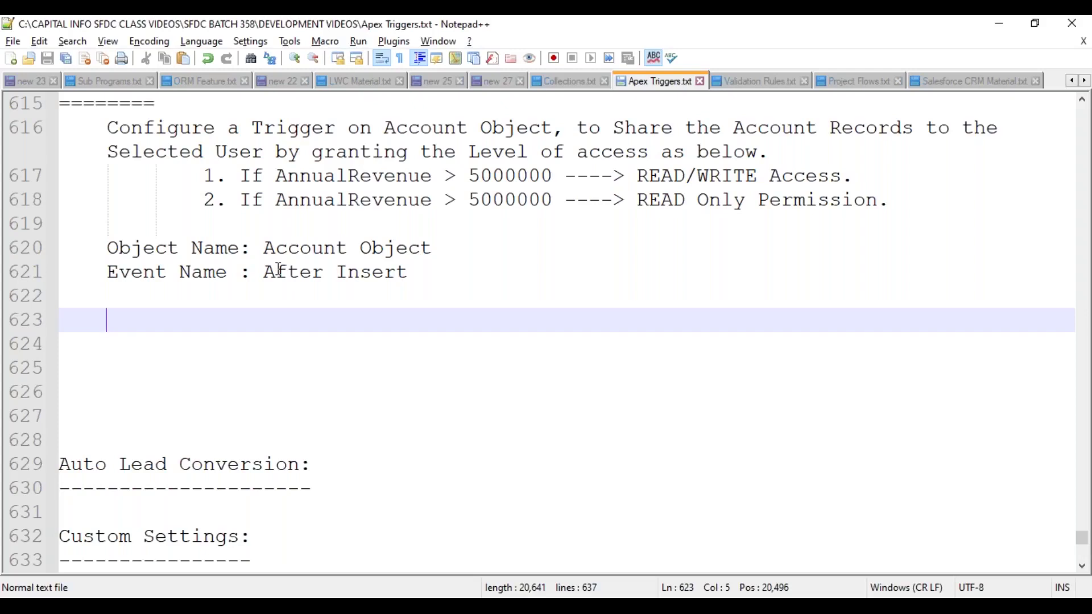
key("Tab")
key("ctrl+z")
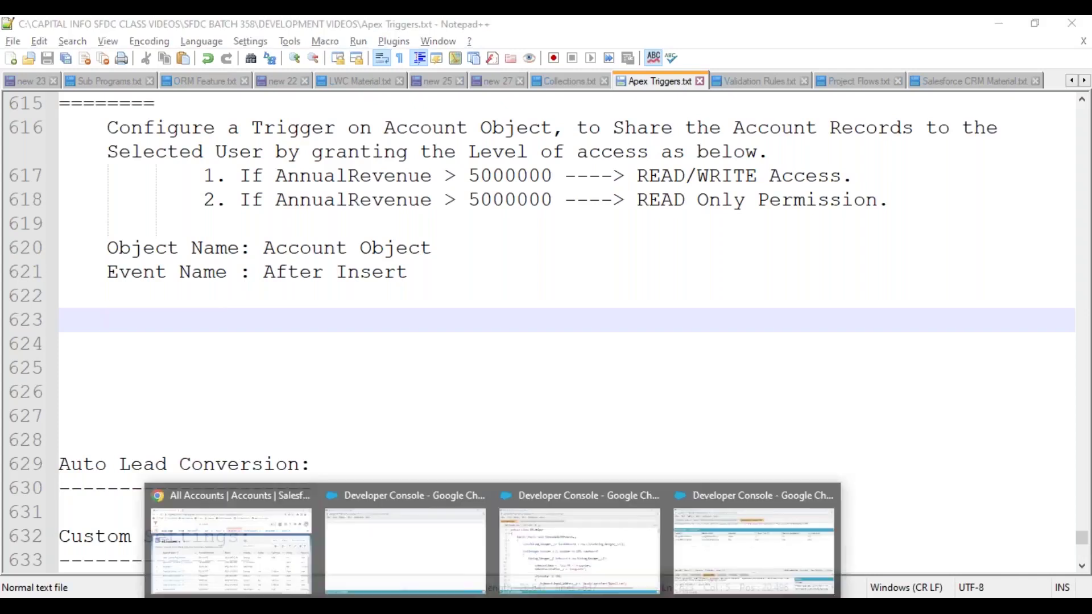
left_click(257, 488)
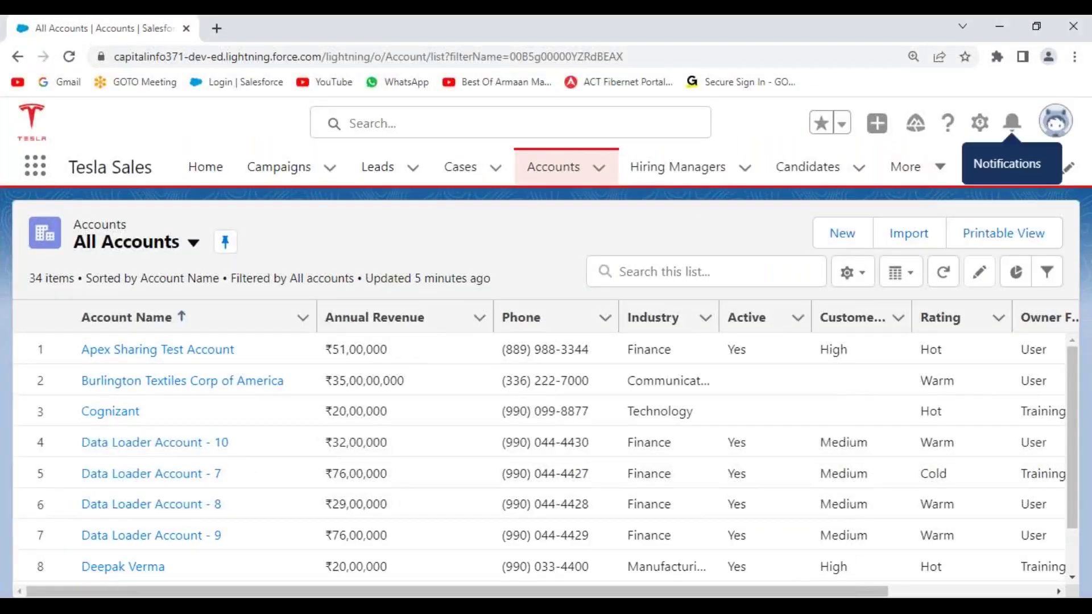
- Open the Account object's Fields & Relationships in Setup, then return to the full Object Manager list
left_click(979, 123)
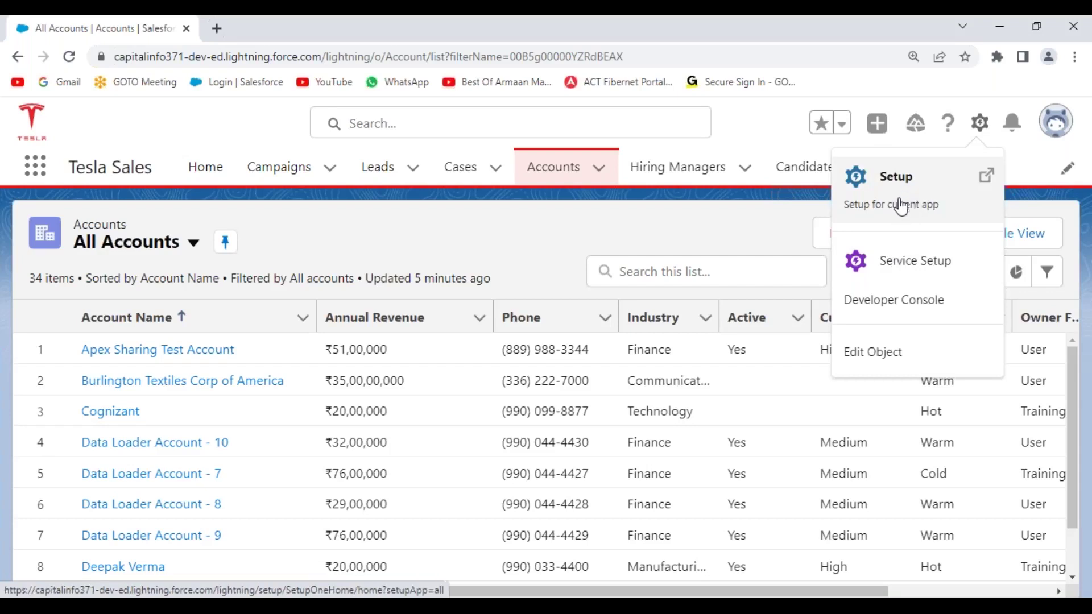
left_click(882, 353)
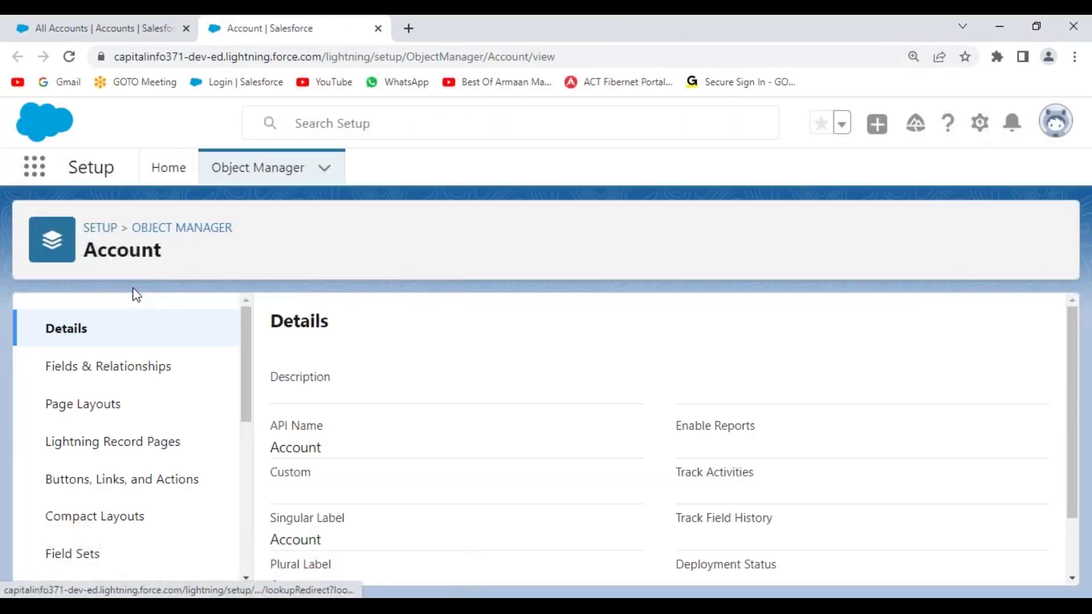
left_click_drag(245, 342, 248, 498)
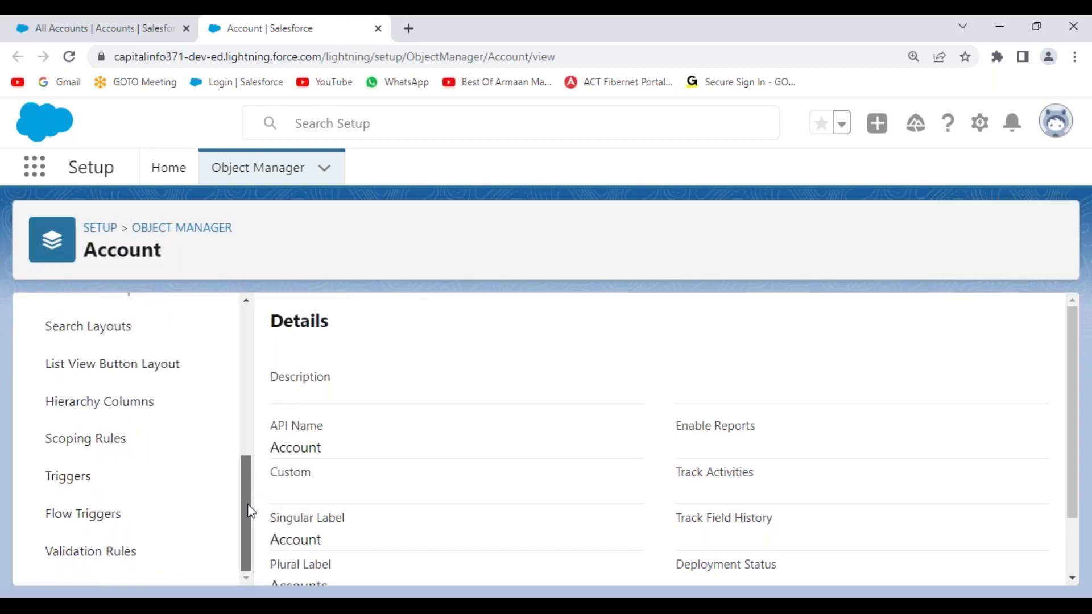
left_click_drag(248, 505, 244, 332)
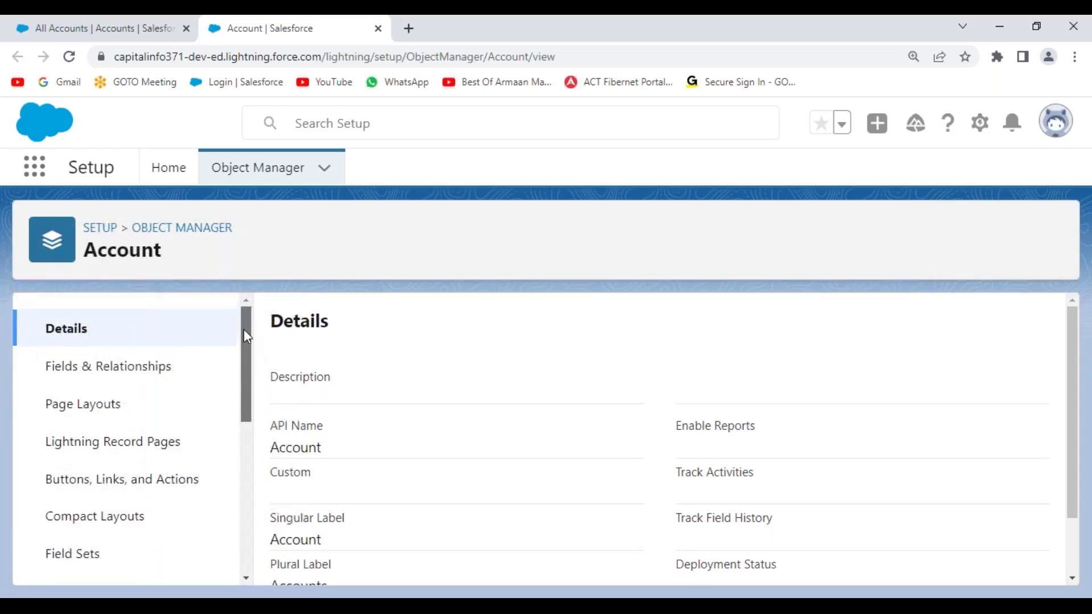
left_click(126, 371)
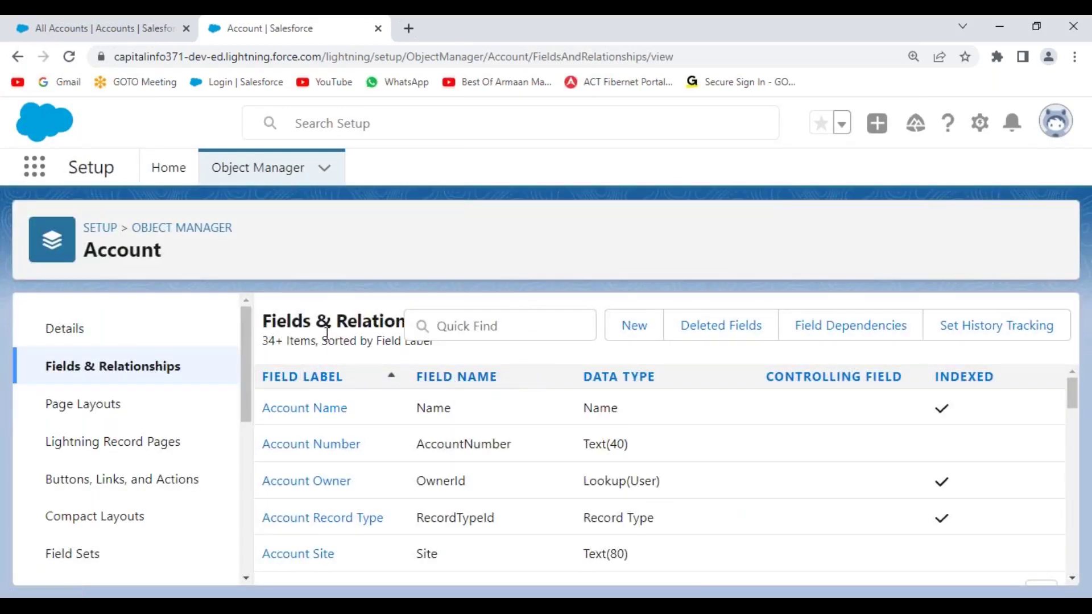
left_click(164, 231)
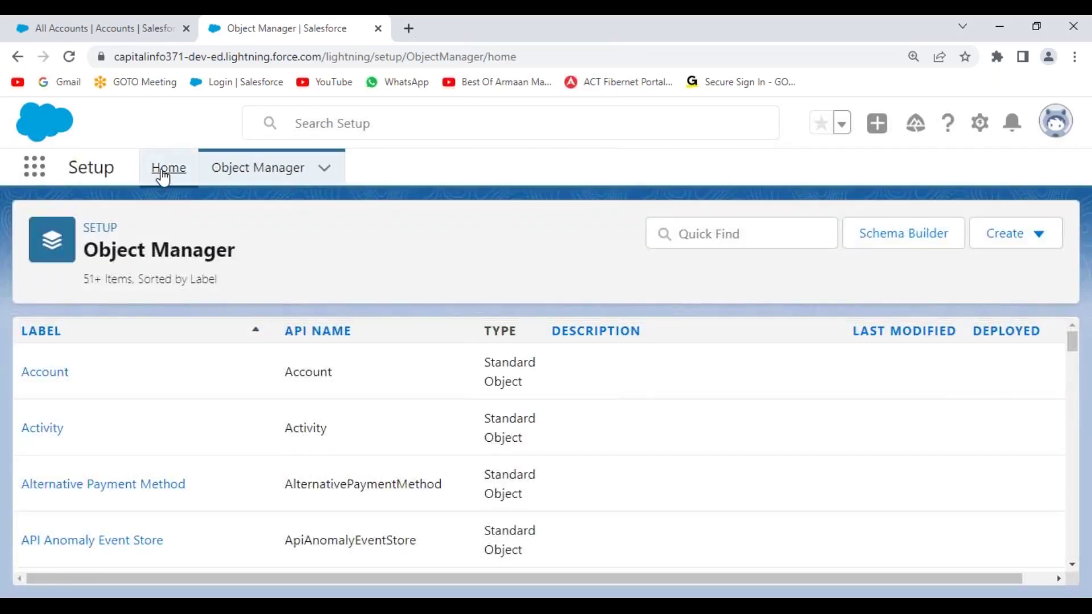
- Search Setup Quick Find for 'management' and scroll through User Management Settings
left_click(163, 173)
left_click(112, 226)
type("management")
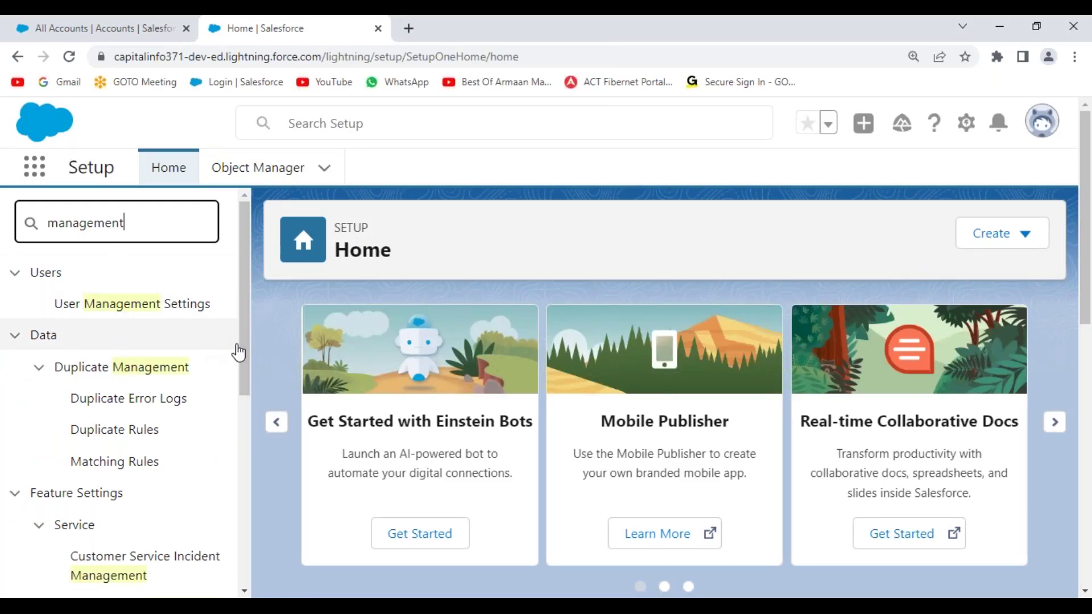
mouse_move(244, 315)
left_mouse_down()
mouse_move(248, 521)
mouse_move(248, 308)
left_mouse_up()
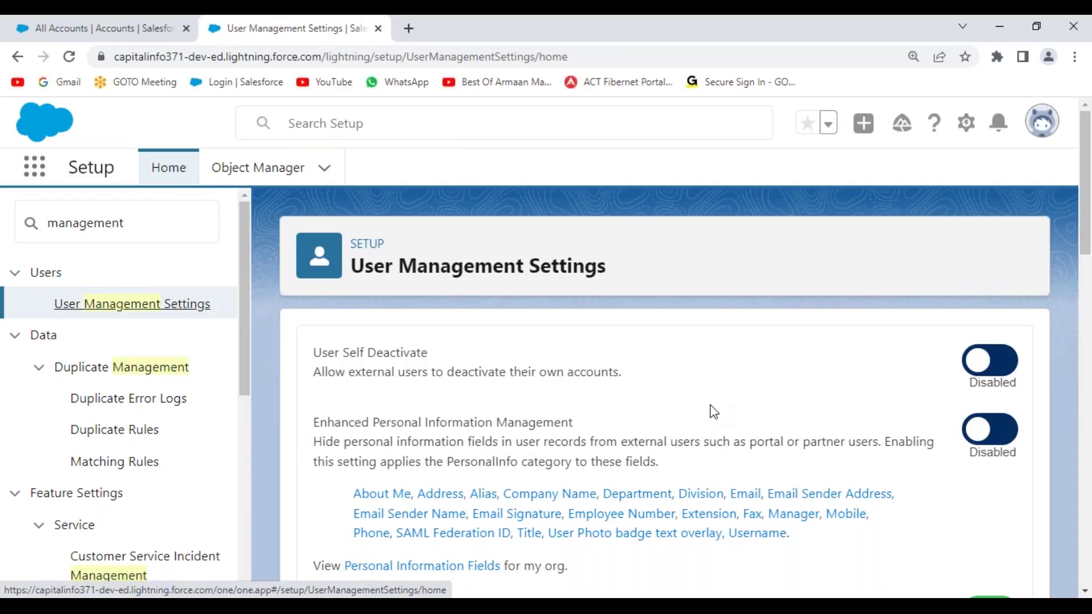
scroll(711, 409, "down", 2)
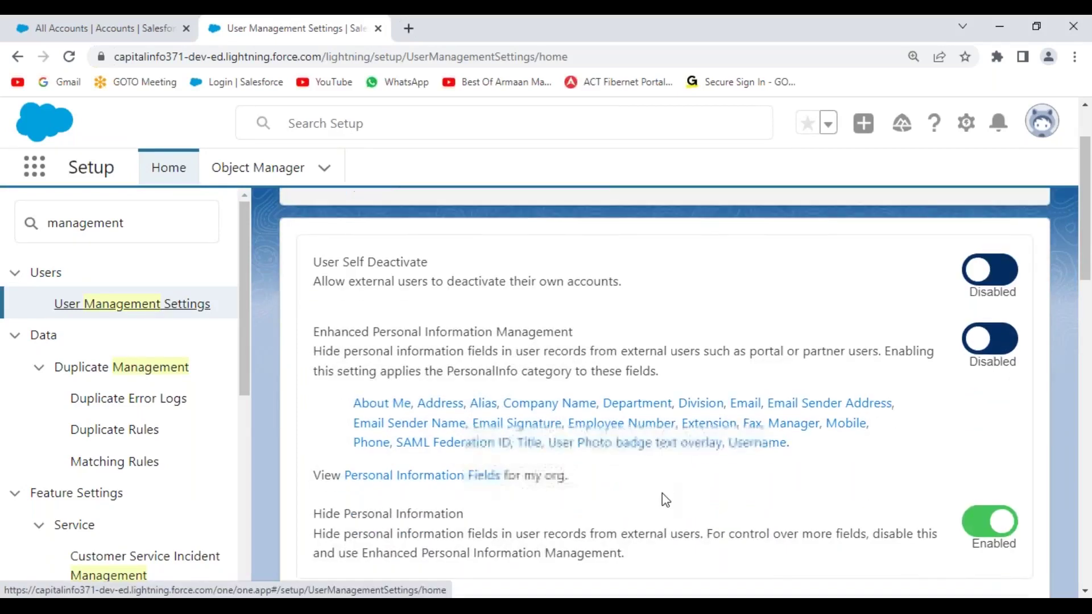
scroll(666, 501, "down", 3)
scroll(663, 498, "down", 4)
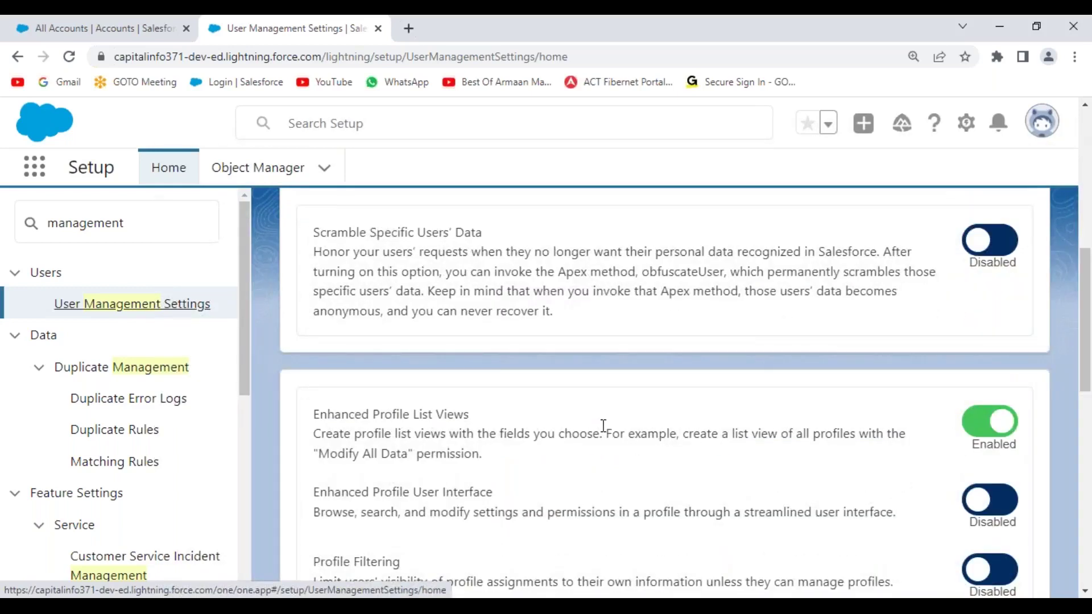
scroll(603, 426, "down", 2)
scroll(603, 425, "down", 5)
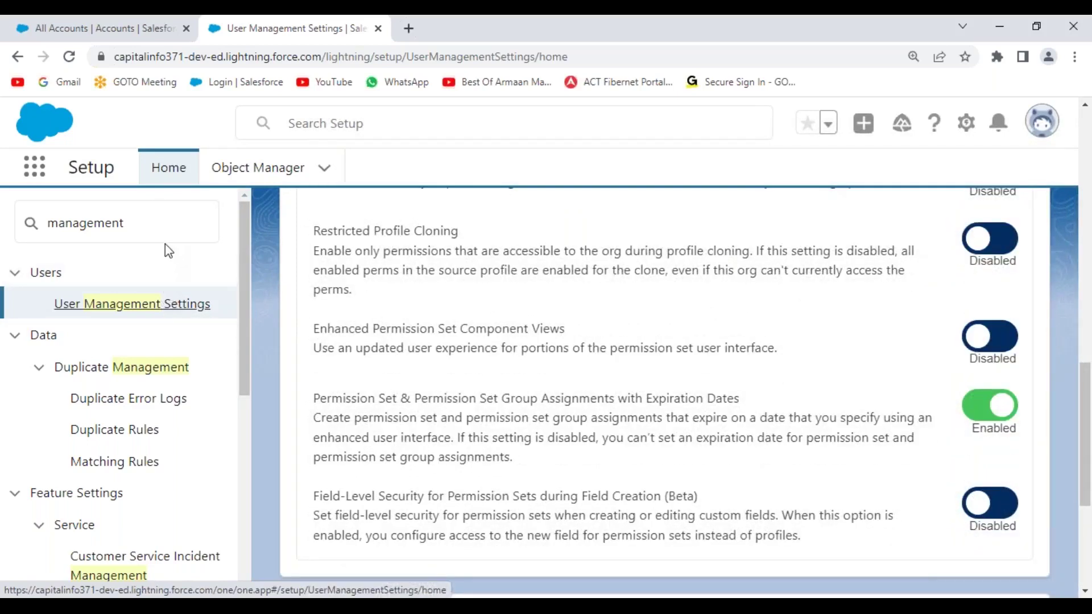
double_click(121, 229)
- Search Quick Find for 'sharing', then replace the search with 'managem'
type("sha")
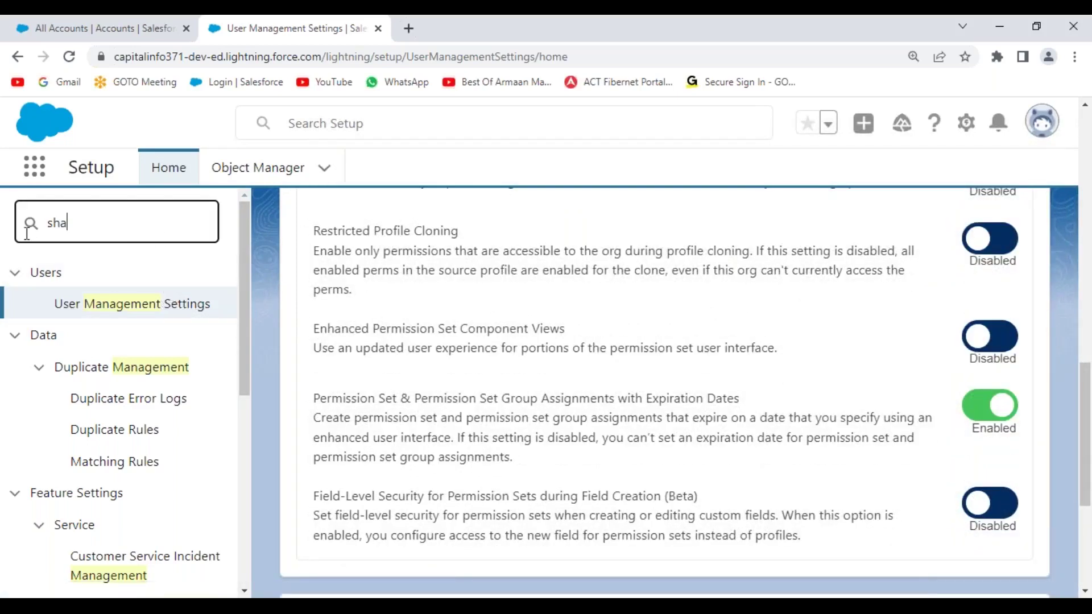
type("ring r")
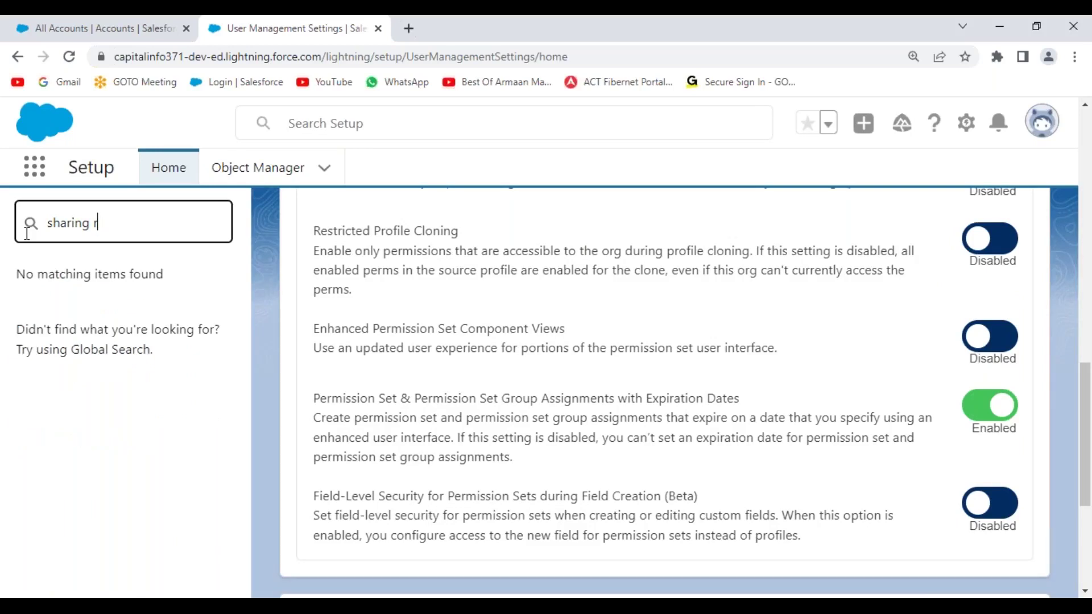
type("erea")
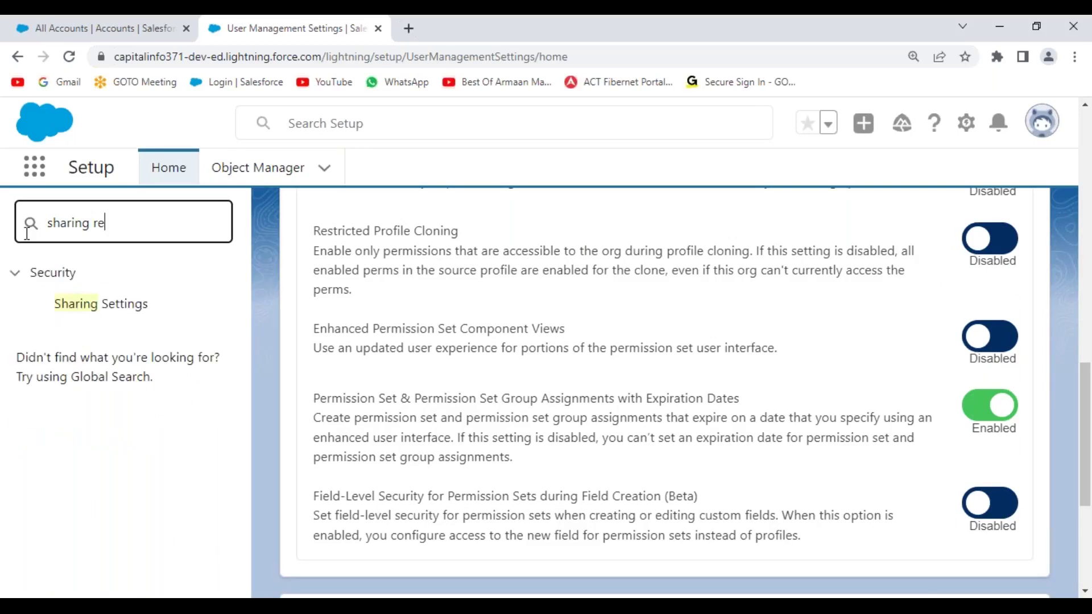
key("BackSpace")
key("BackSpace")
key("BackSpace")
key("BackSpace")
key("BackSpace")
key("BackSpace")
key("BackSpace")
key("BackSpace")
key("BackSpace")
key("BackSpace")
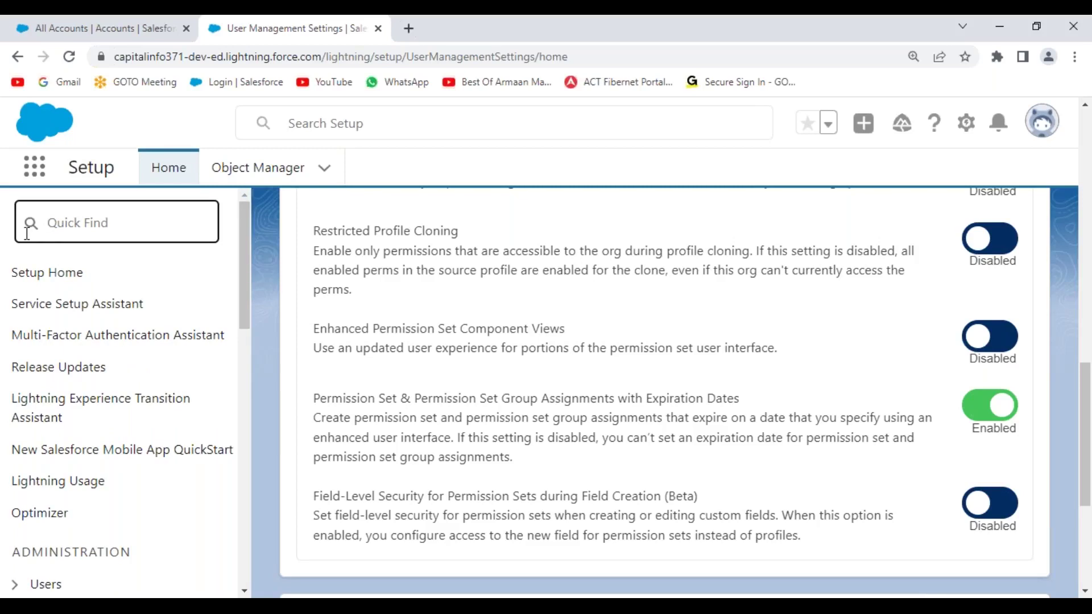
type("managem")
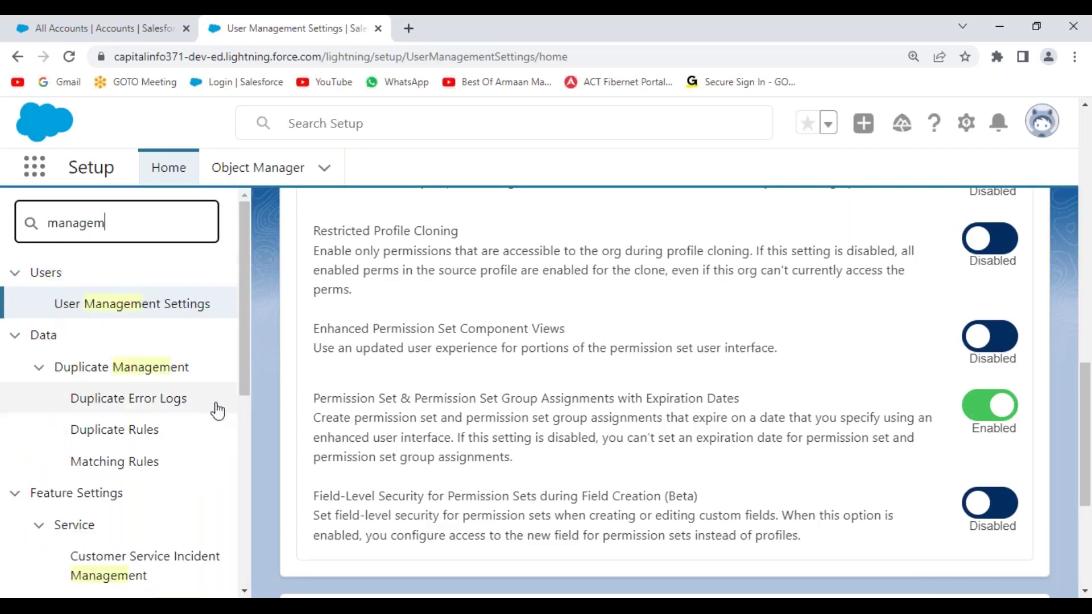
left_click_drag(247, 303, 260, 261)
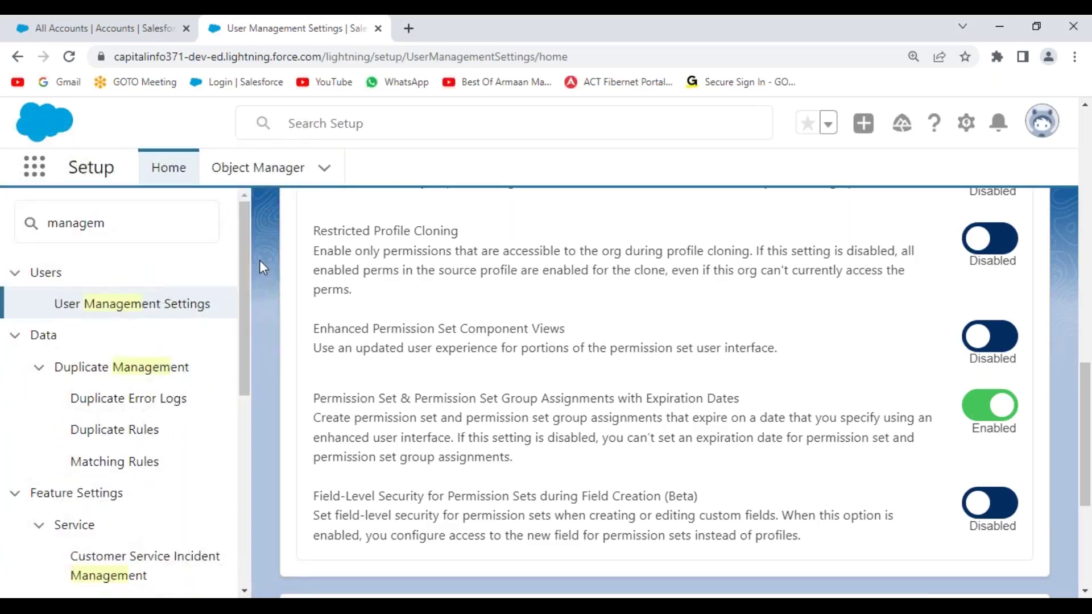
- Scroll through the User Management Settings, then switch to the Object Manager list
scroll(426, 393, "up", 1)
scroll(426, 392, "up", 10)
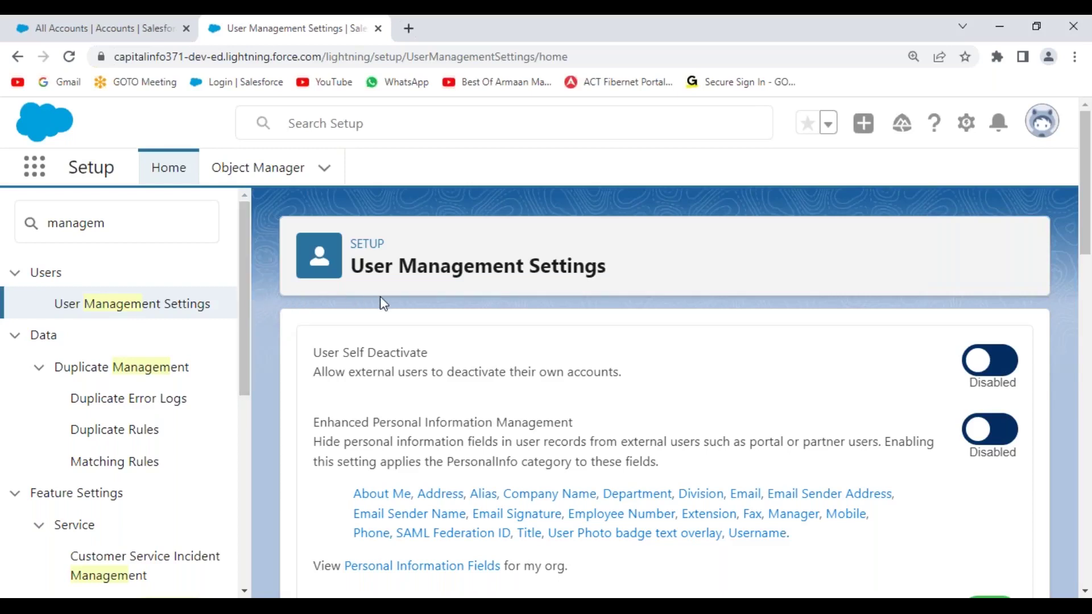
scroll(682, 400, "down", 4)
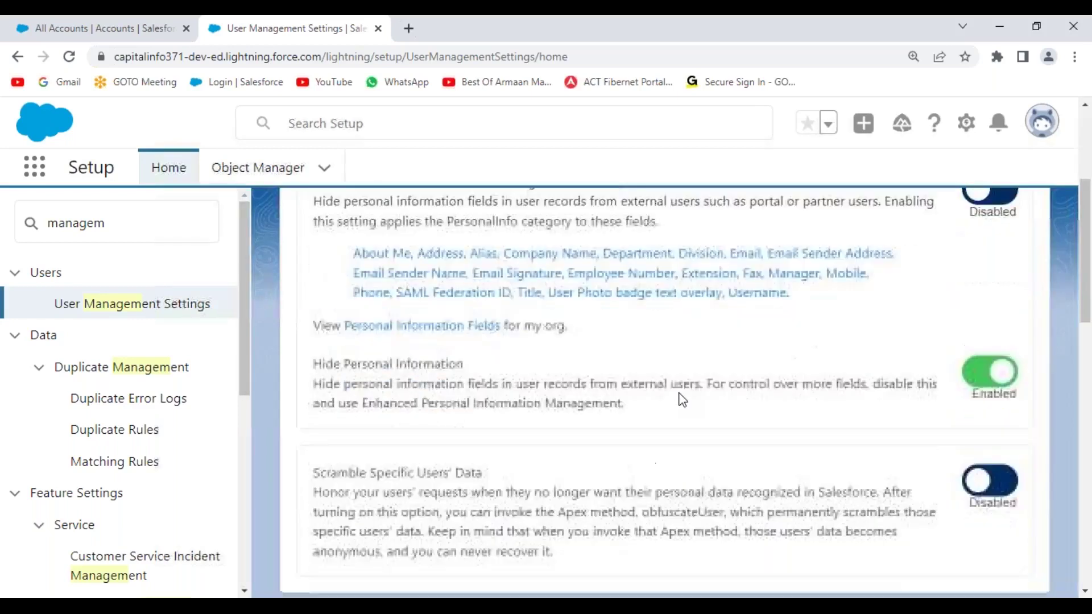
scroll(615, 384, "down", 5)
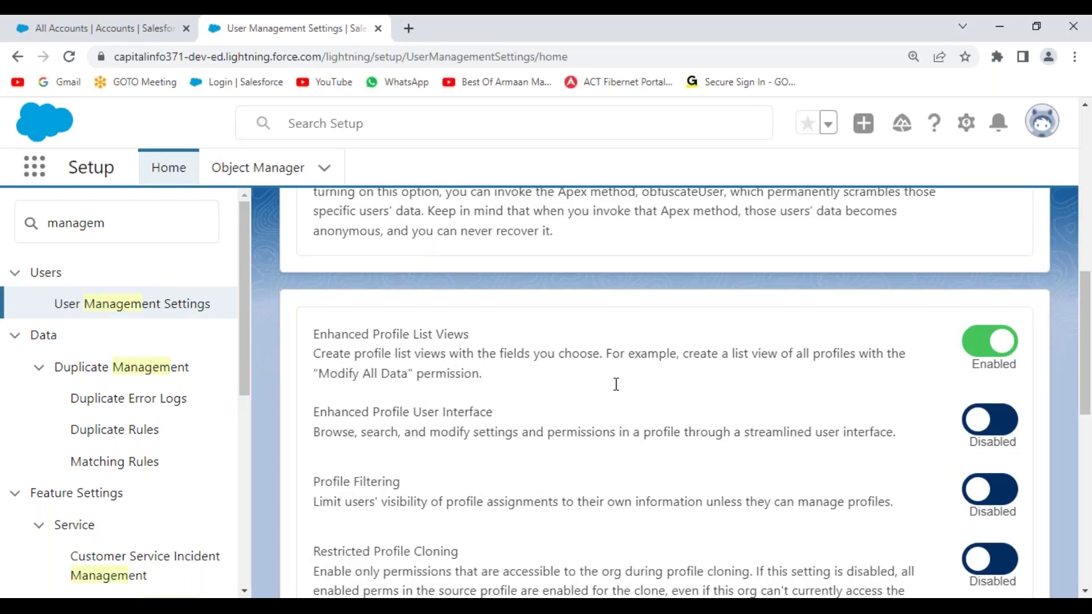
scroll(616, 384, "down", 1)
scroll(616, 384, "down", 3)
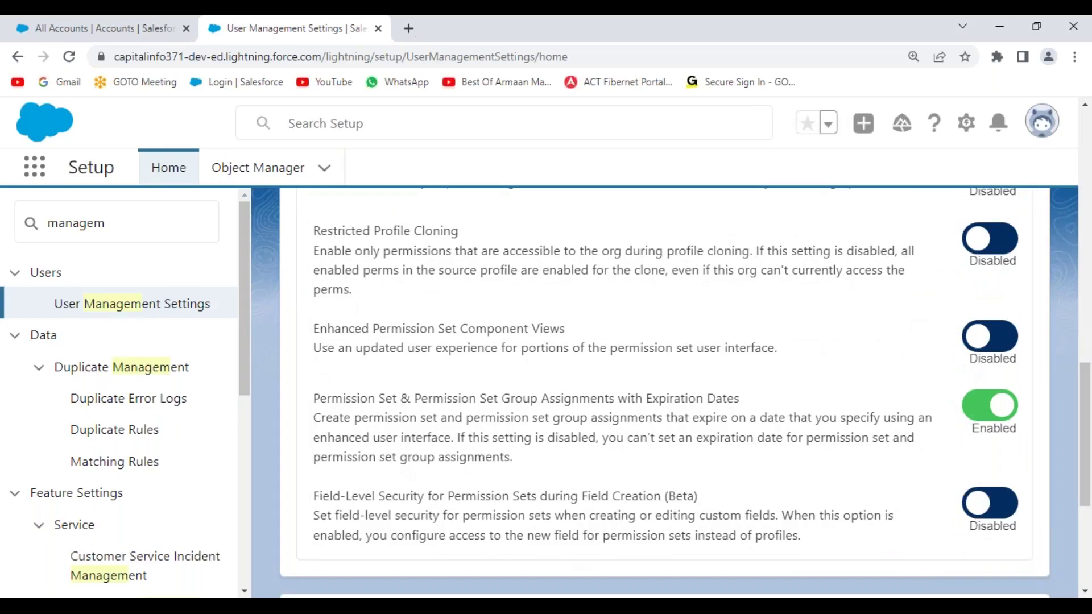
scroll(616, 390, "down", 1)
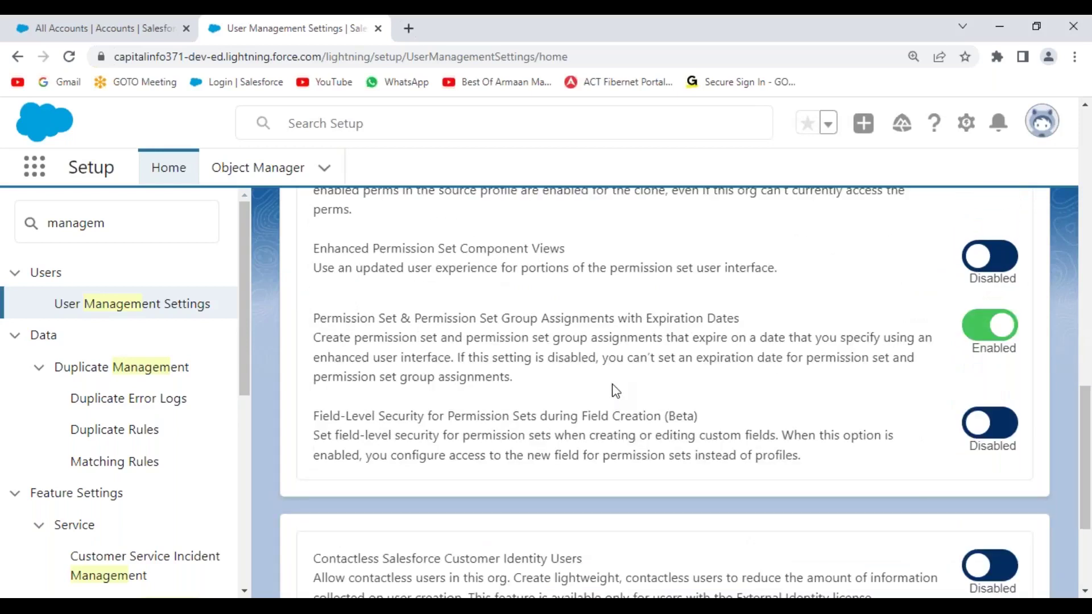
scroll(615, 382, "down", 2)
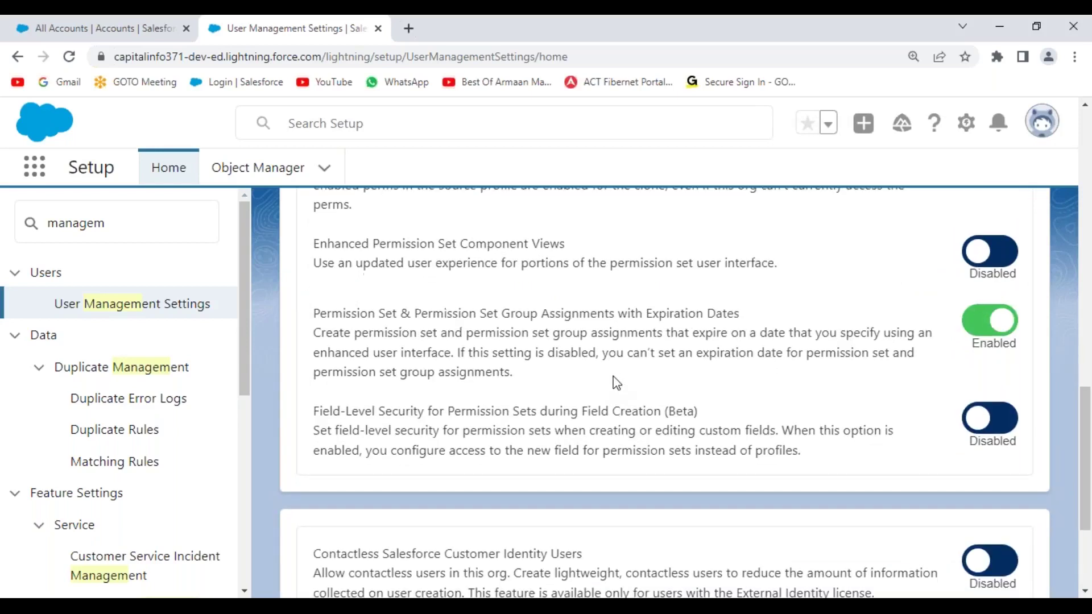
scroll(614, 383, "up", 10)
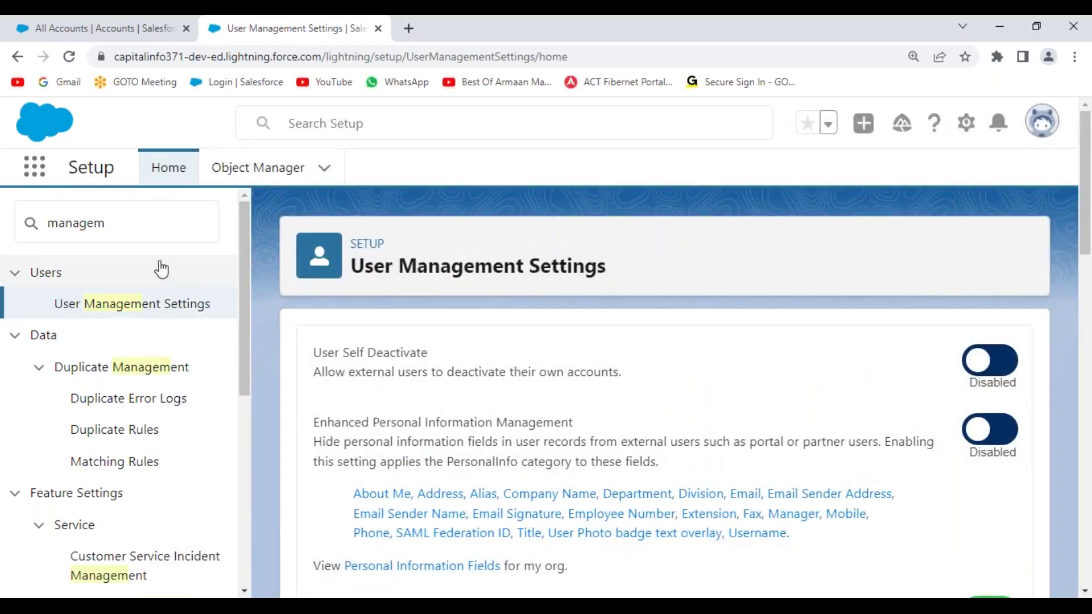
left_click(250, 179)
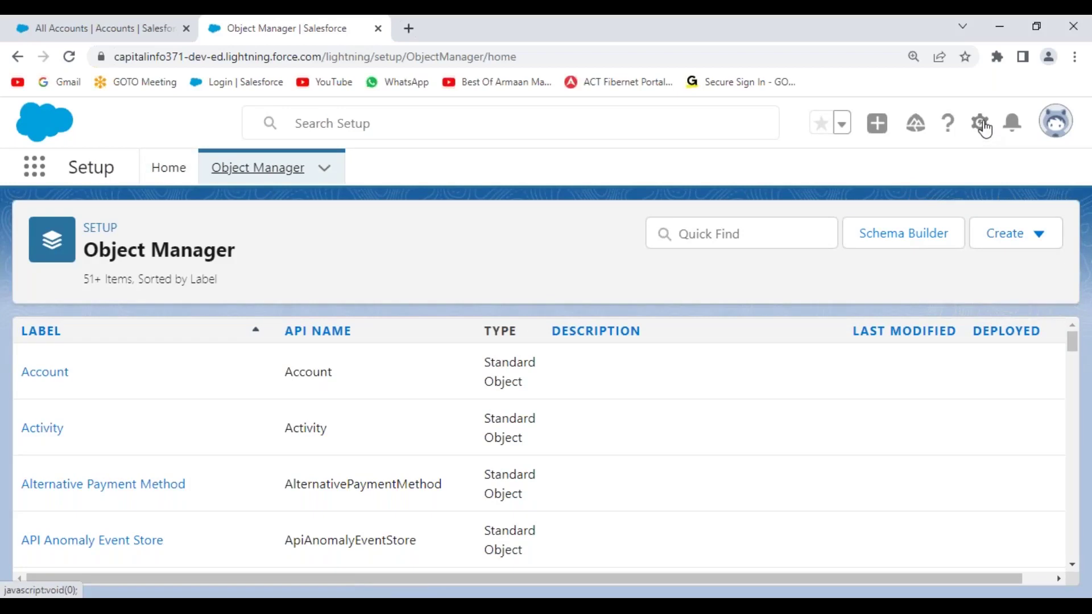
- Filter Object Manager by 'hiring' and open the Hiring Manager object's details
left_click(749, 237)
type("hiring")
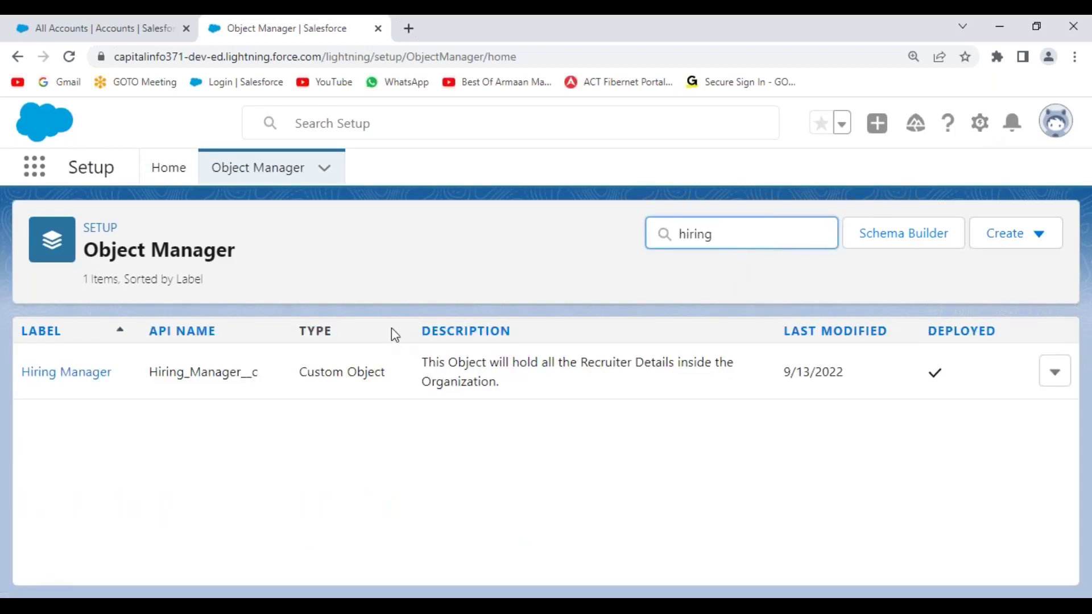
left_click(91, 375)
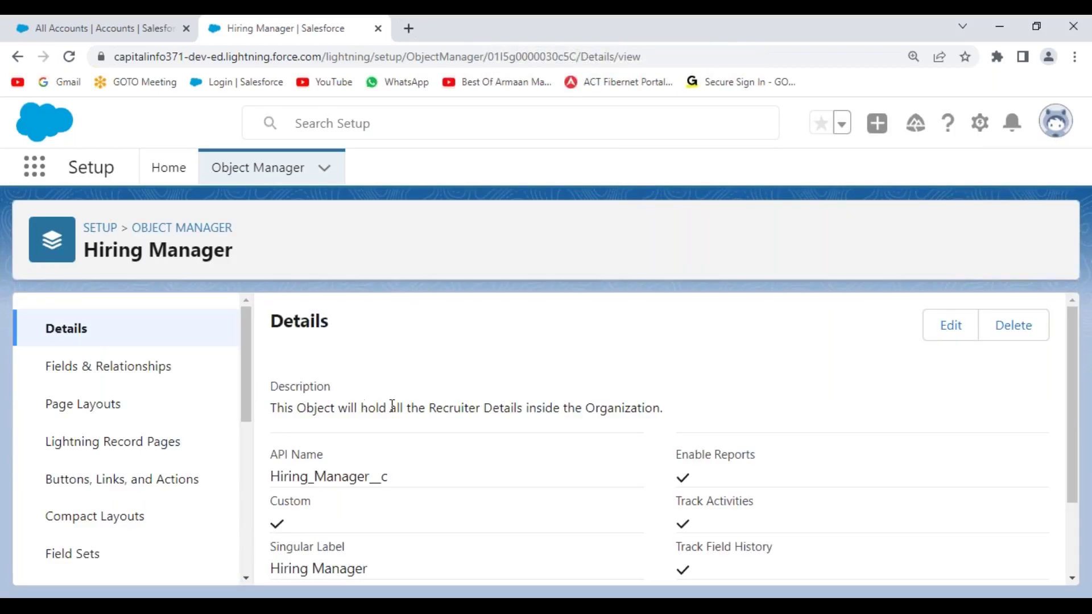
left_click_drag(248, 360, 250, 304)
- Google 'custom sharing reason in salesforce' and open the Create Apex Sharing Reasons help article
left_click(170, 170)
left_click(408, 28)
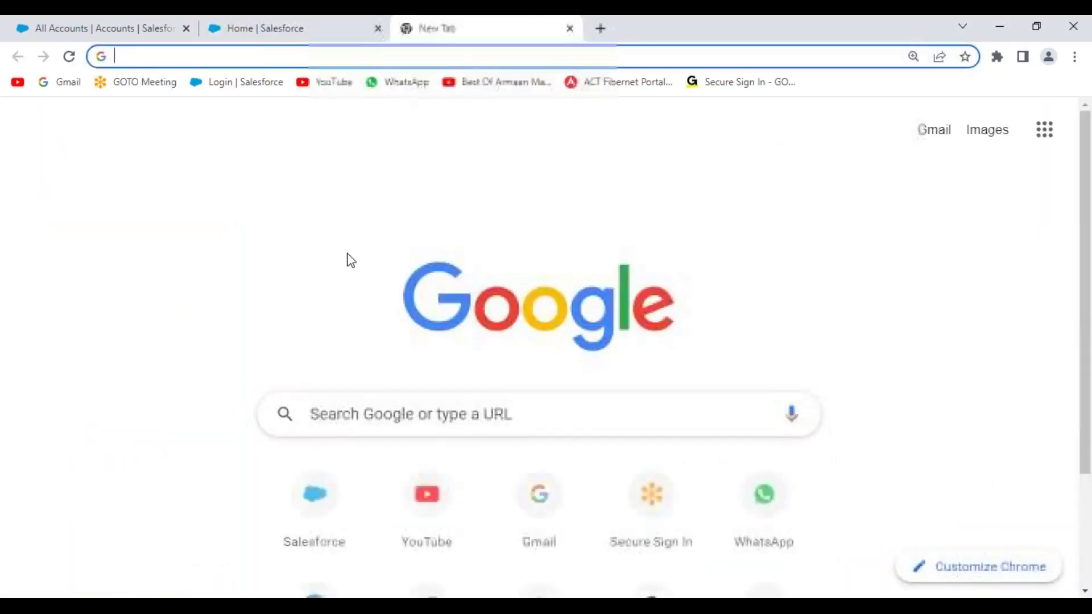
left_click(395, 402)
type("custom sharing reason ")
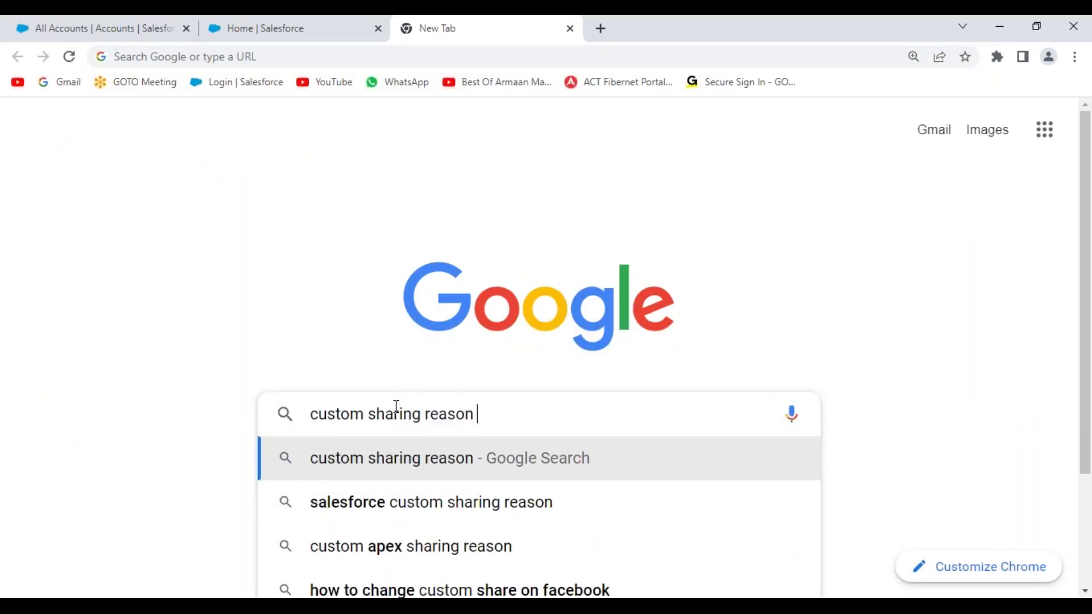
type("in salesforce")
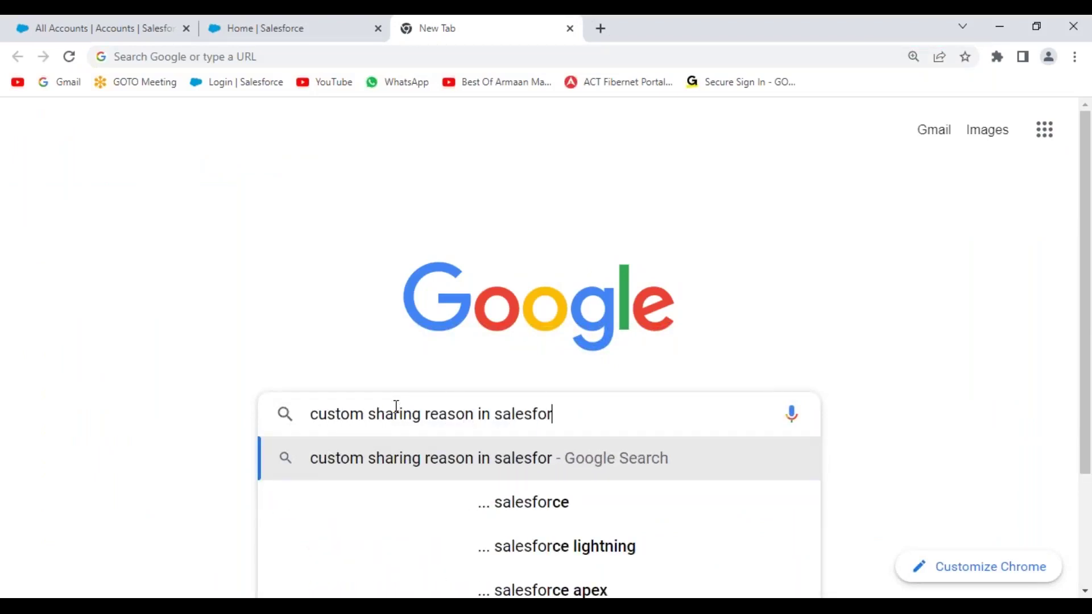
key("Return")
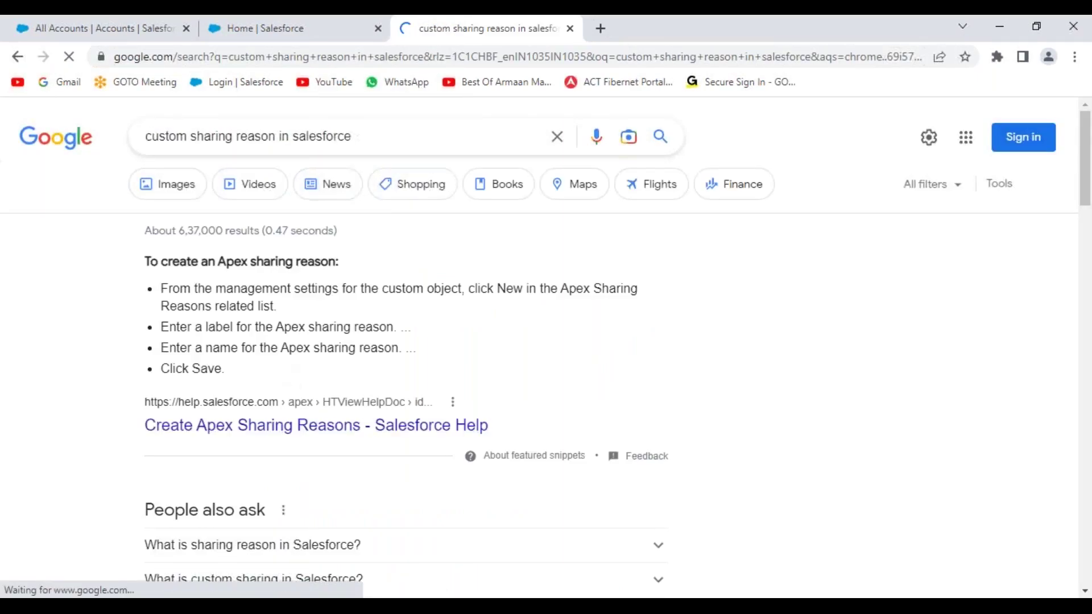
left_click(277, 427)
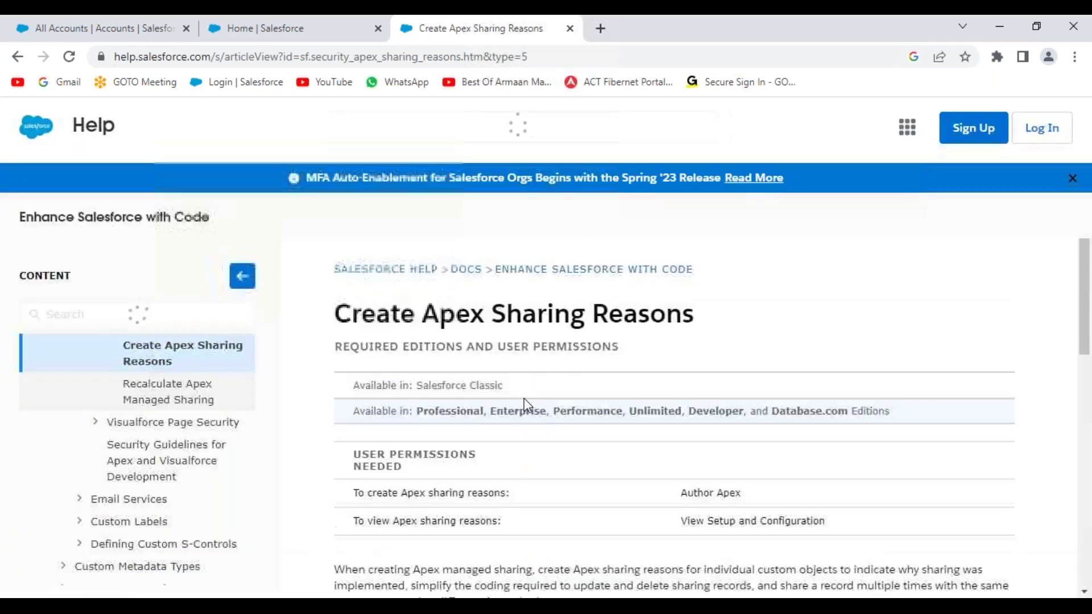
- Read the article, highlight its Modify All Data requirement, then return to All Accounts
scroll(523, 398, "down", 5)
scroll(683, 427, "down", 3)
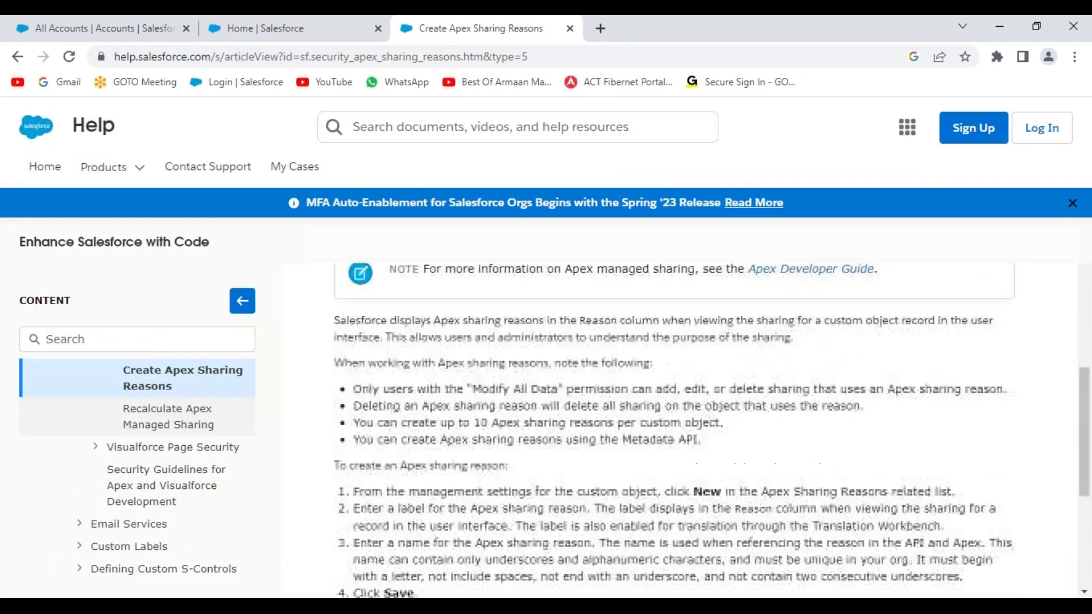
scroll(683, 427, "down", 2)
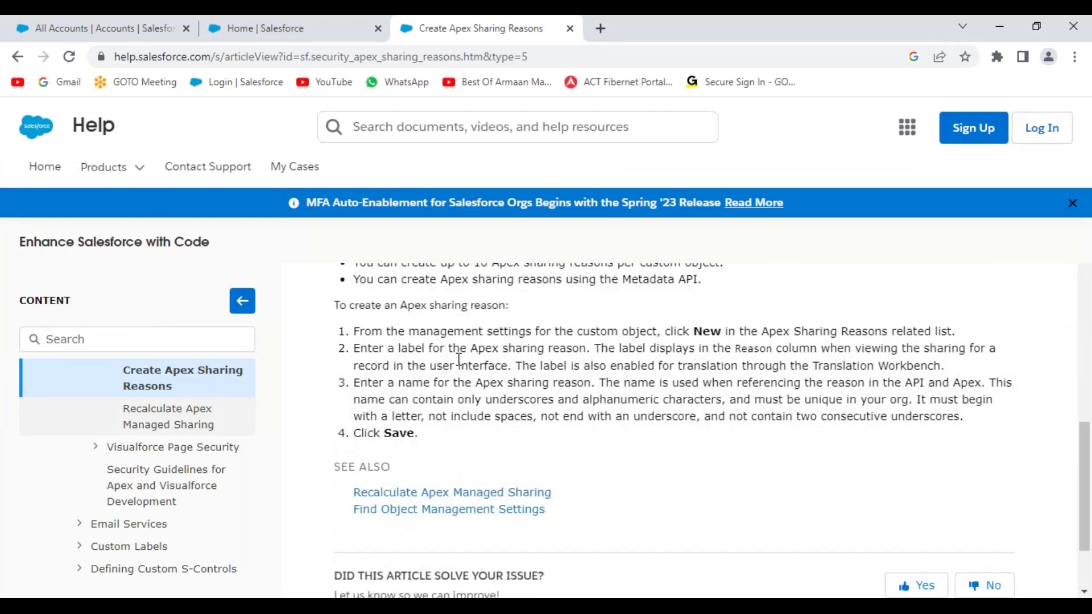
scroll(566, 395, "up", 1)
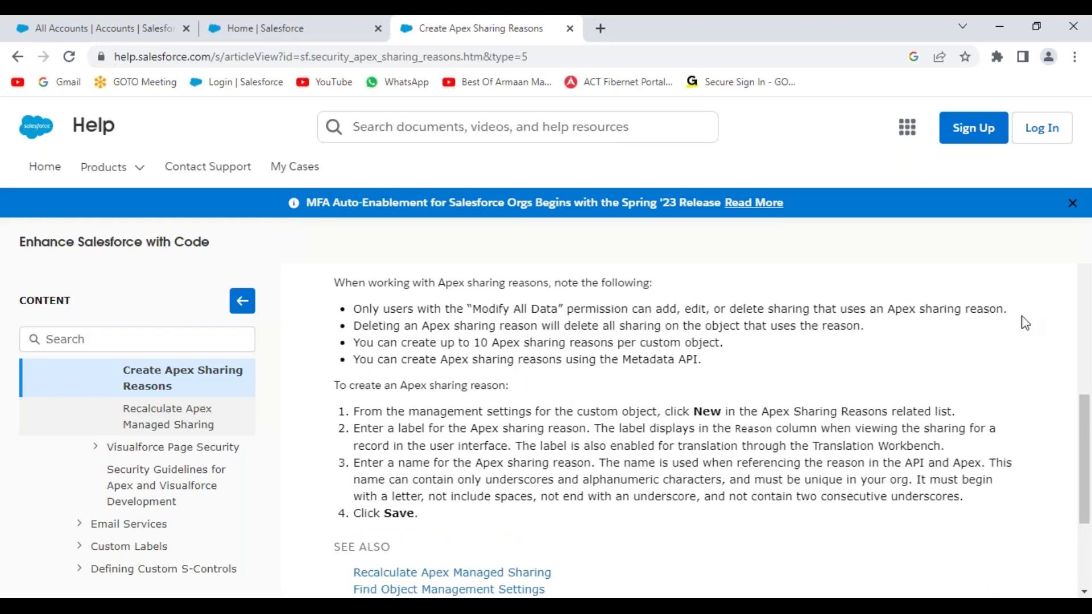
scroll(565, 395, "up", 1)
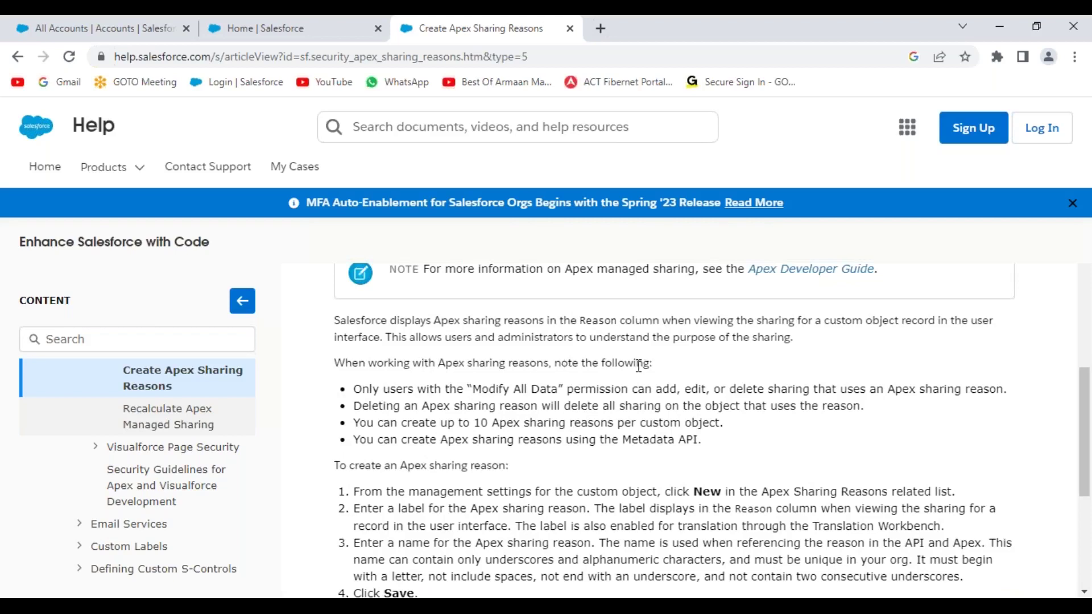
left_click_drag(476, 384, 557, 385)
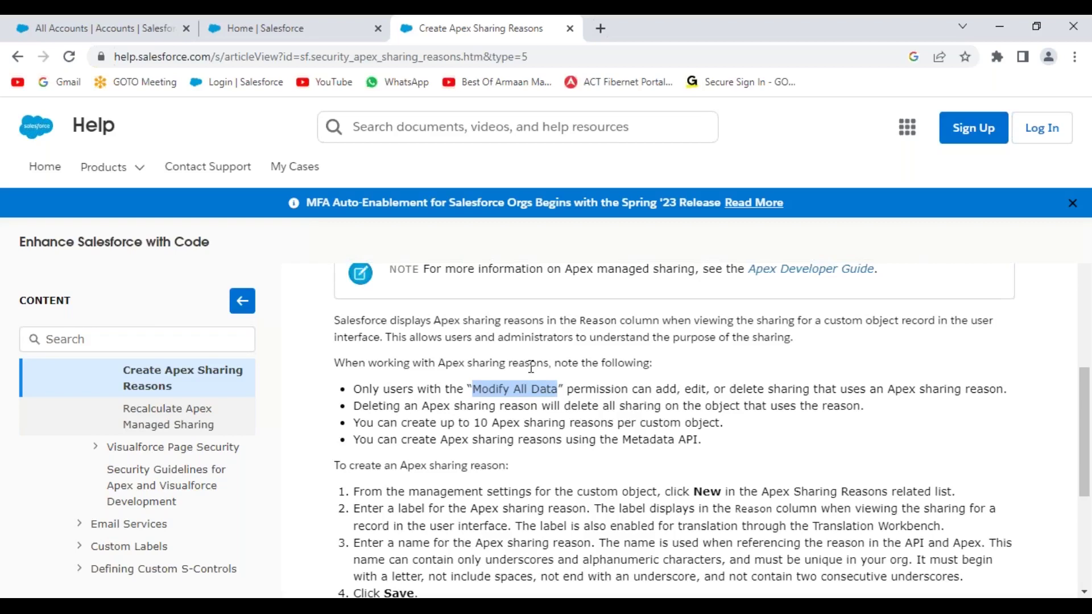
left_click(146, 24)
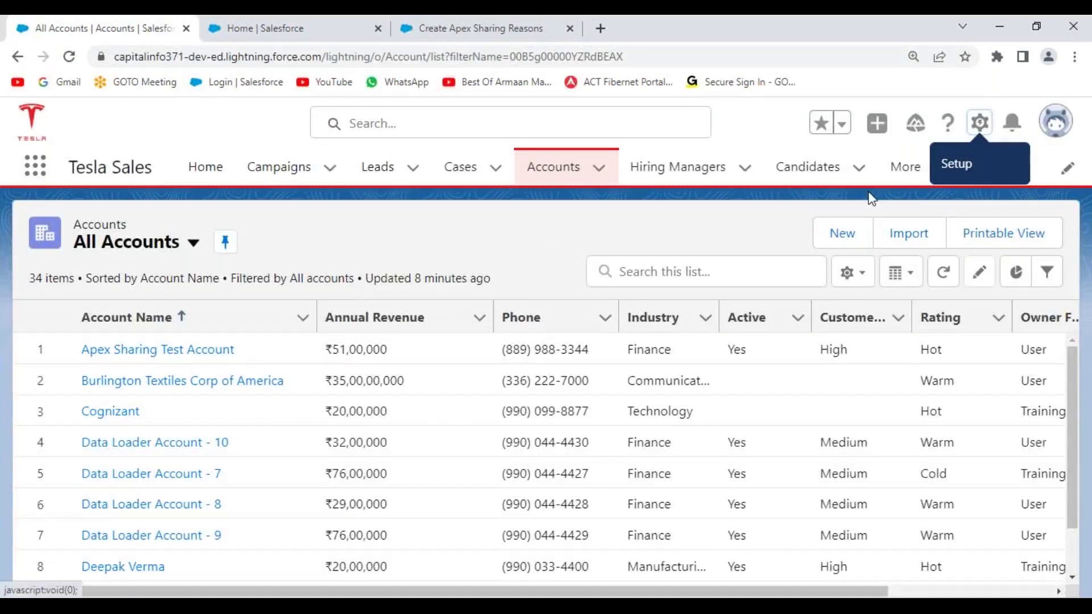
- Open Setup from the gear menu and reach the Users page via Quick Find 'users'
left_click(979, 124)
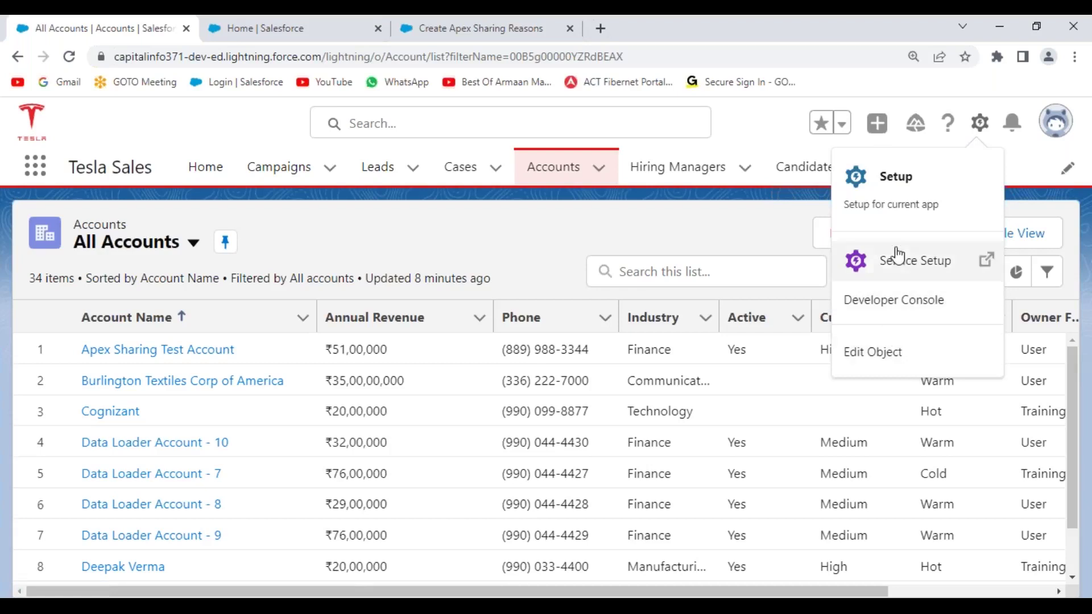
left_click(903, 181)
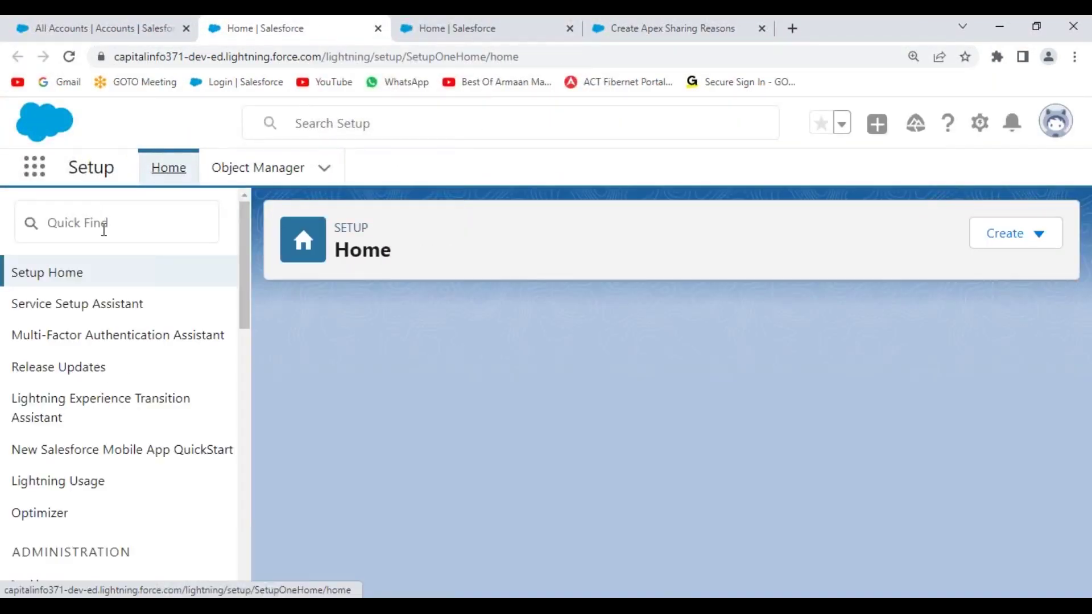
left_click(104, 229)
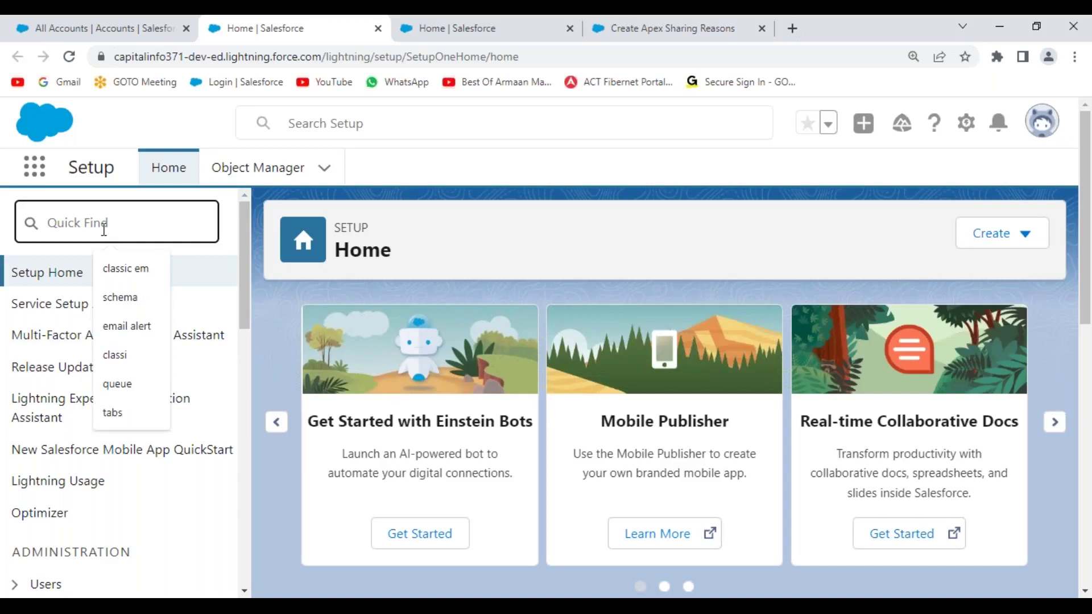
type("users")
left_click(82, 528)
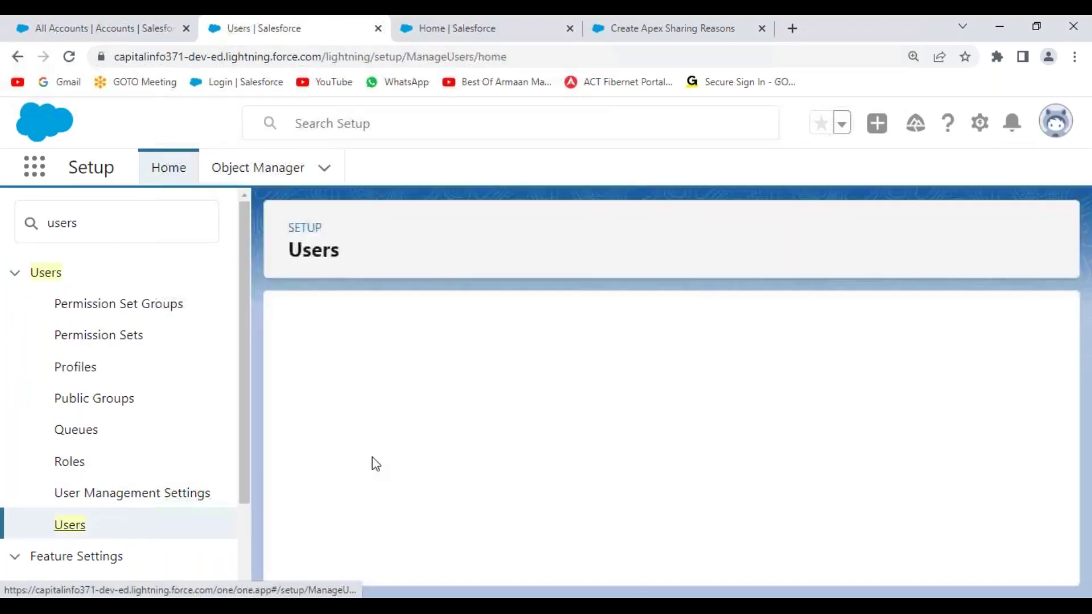
scroll(665, 413, "down", 5)
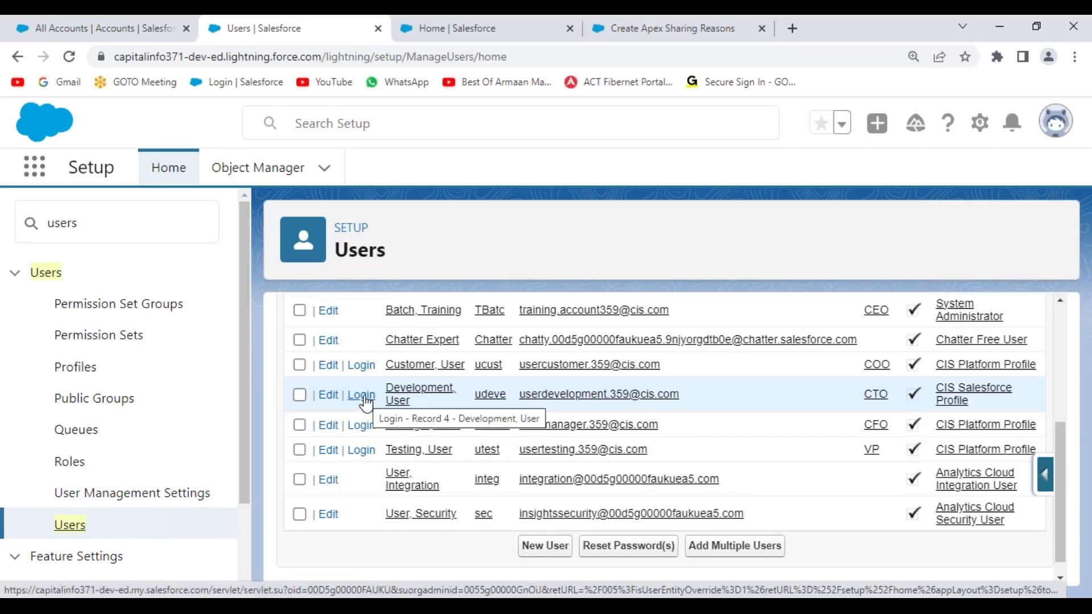
left_click(366, 403)
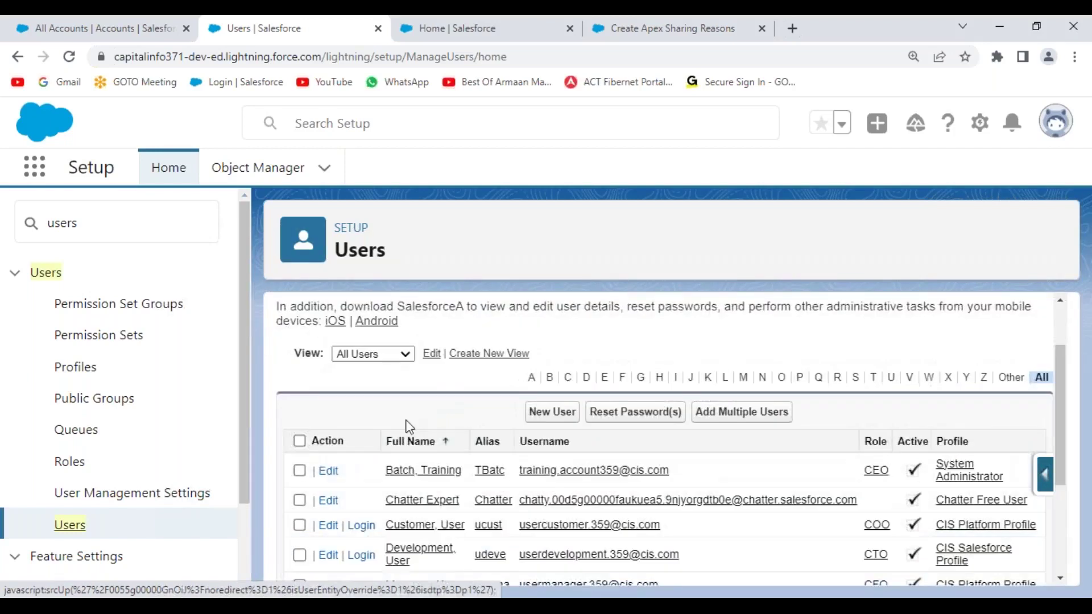
- Open the System Administrator profile and start editing it
left_click(967, 470)
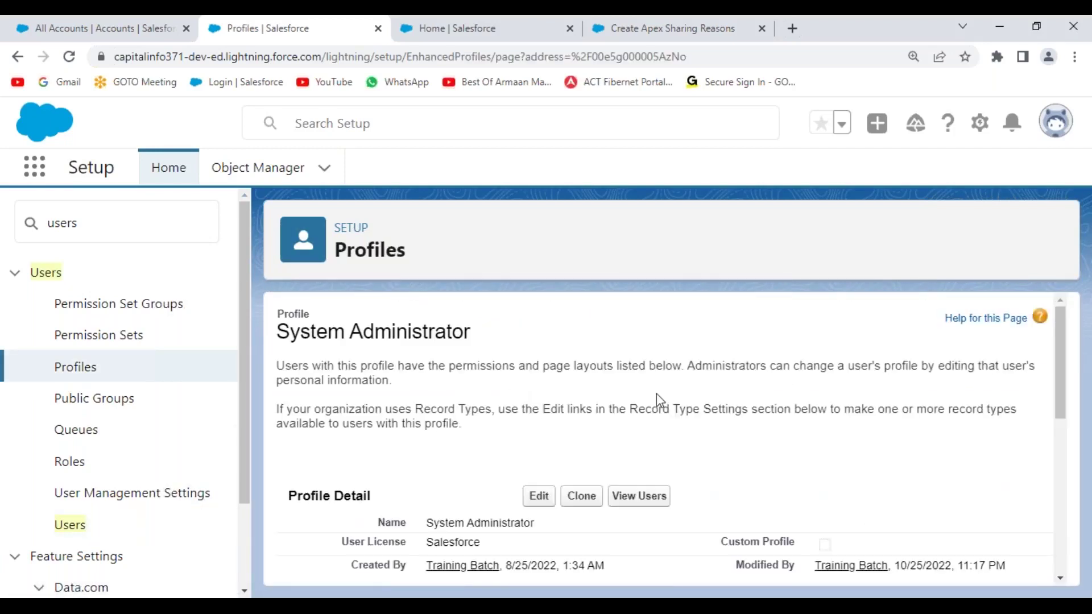
scroll(657, 405, "down", 4)
scroll(647, 401, "up", 2)
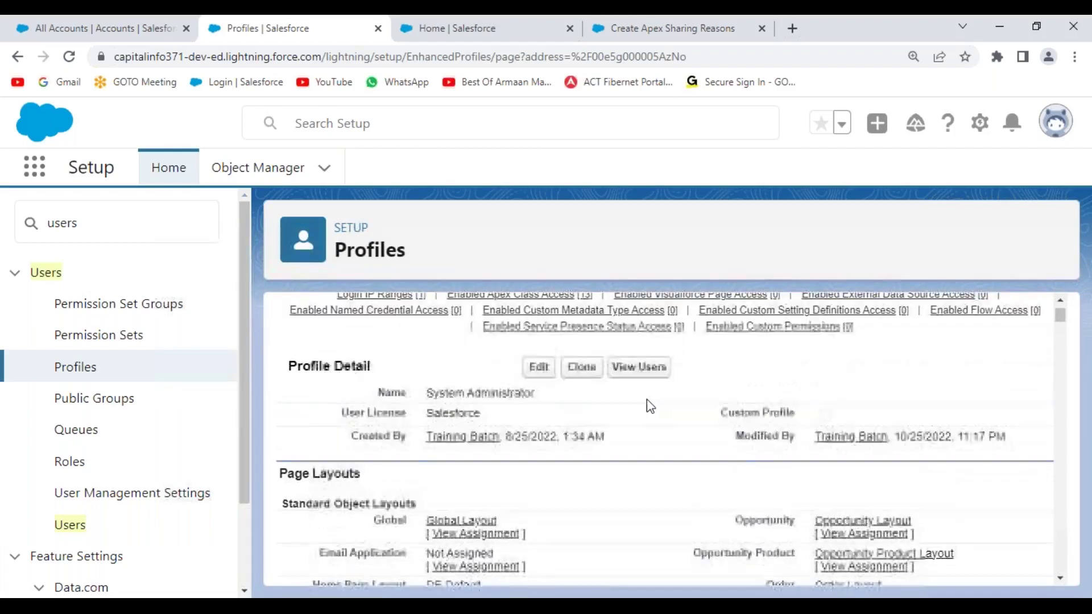
left_click(538, 369)
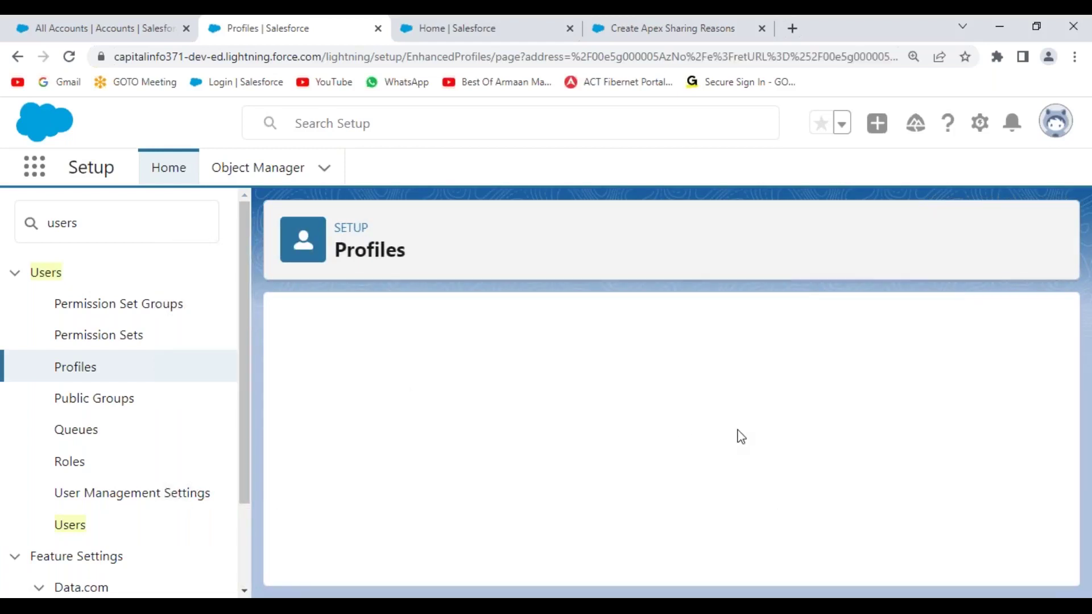
- Locate the Modify All Data permission with a page search for 'modify a'
key("ctrl+f")
type("mod")
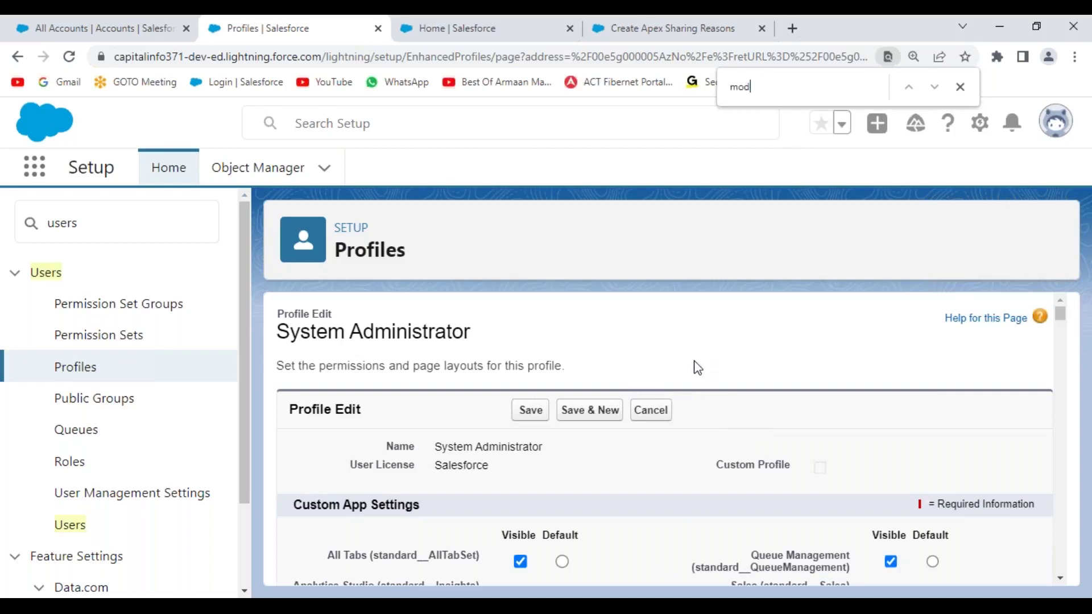
type("ify")
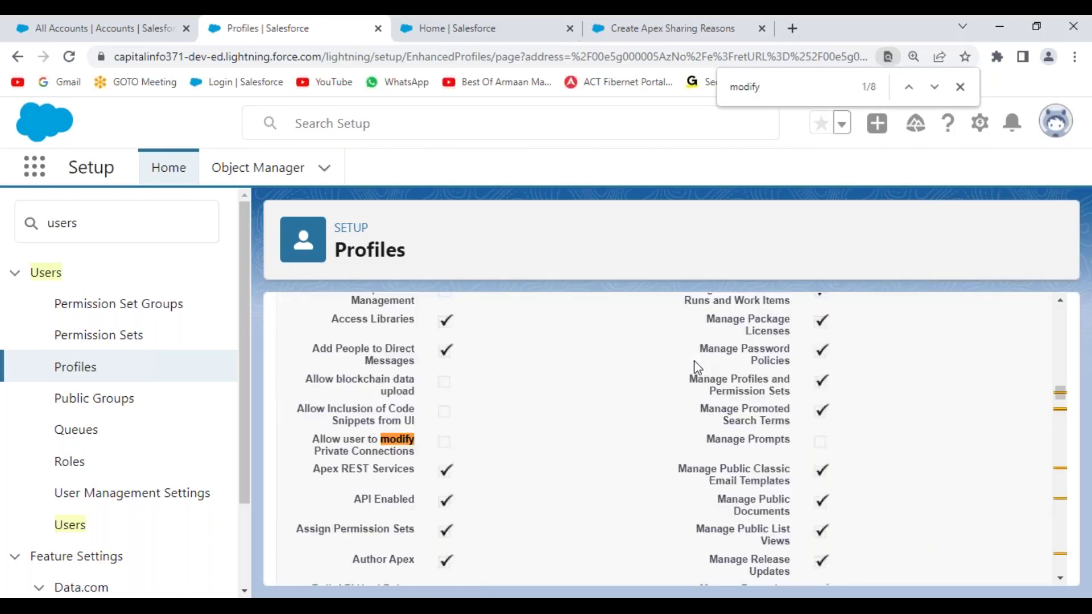
type(" all")
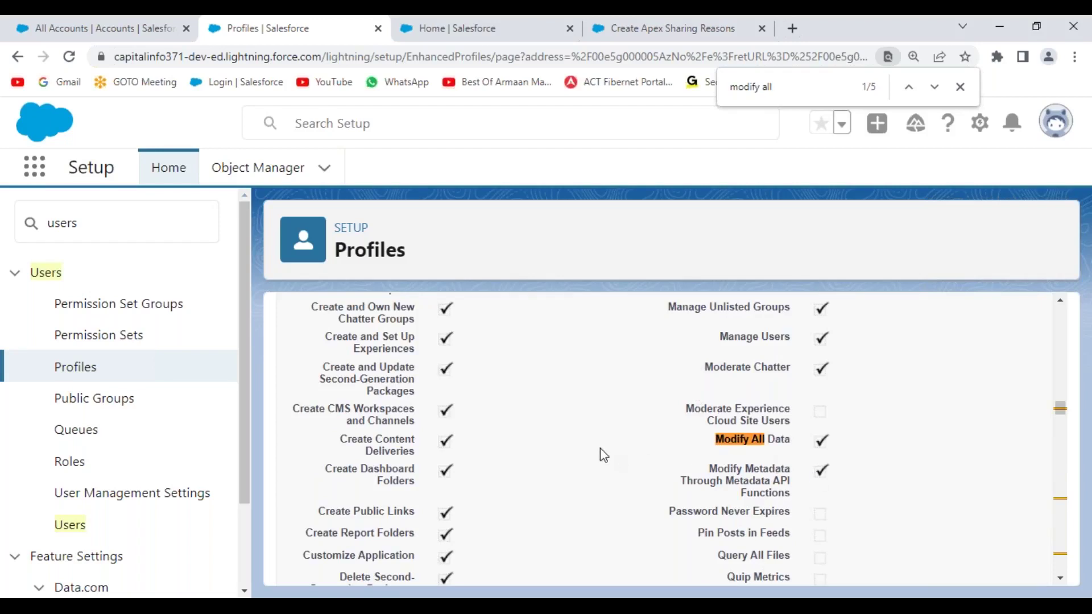
scroll(601, 458, "down", 10)
scroll(599, 448, "down", 10)
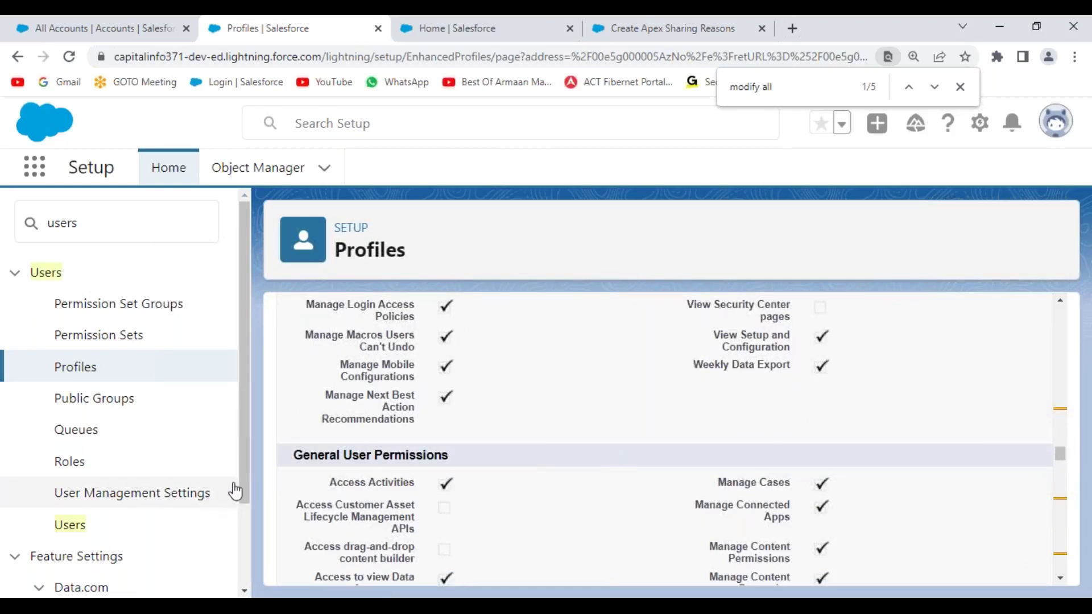
mouse_move(246, 394)
left_mouse_down()
mouse_move(244, 479)
mouse_move(244, 395)
left_mouse_up()
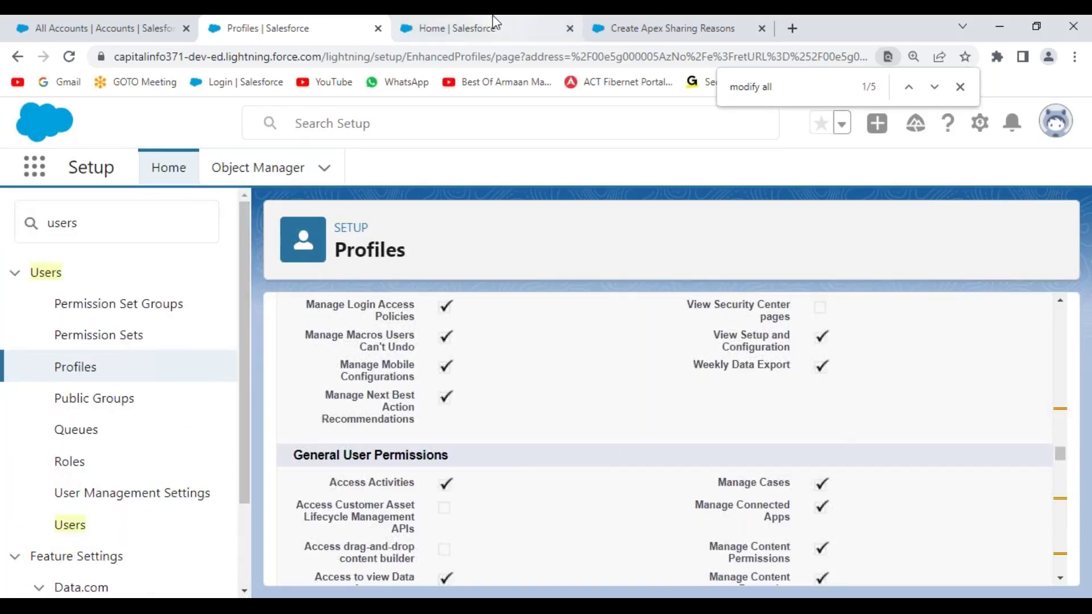
left_click(492, 17)
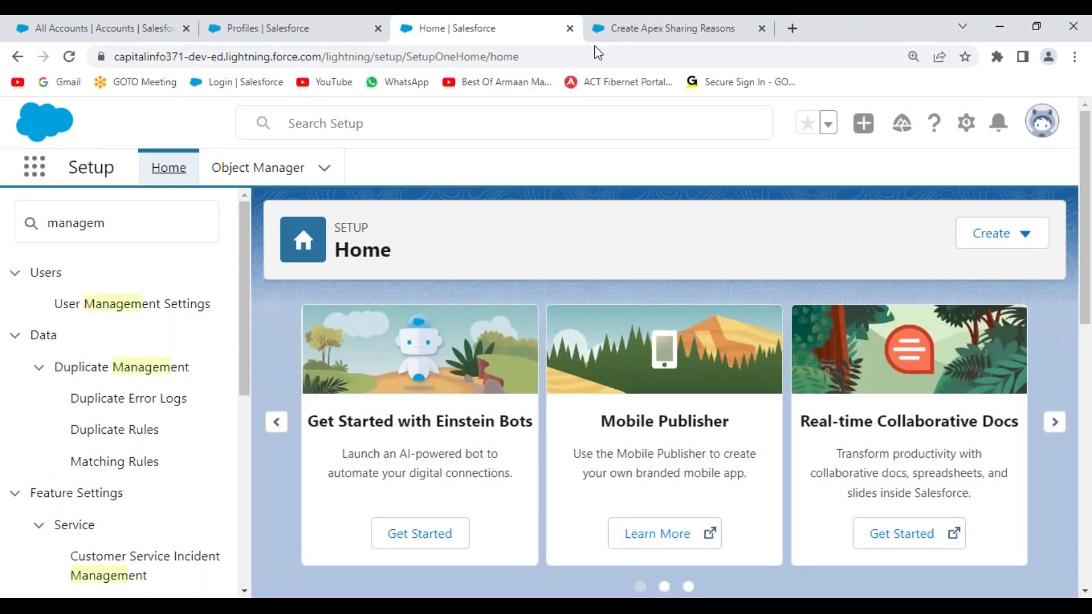
- Reread the Create Apex Sharing Reasons article's Modify All Data and Author Apex requirements
left_click(680, 33)
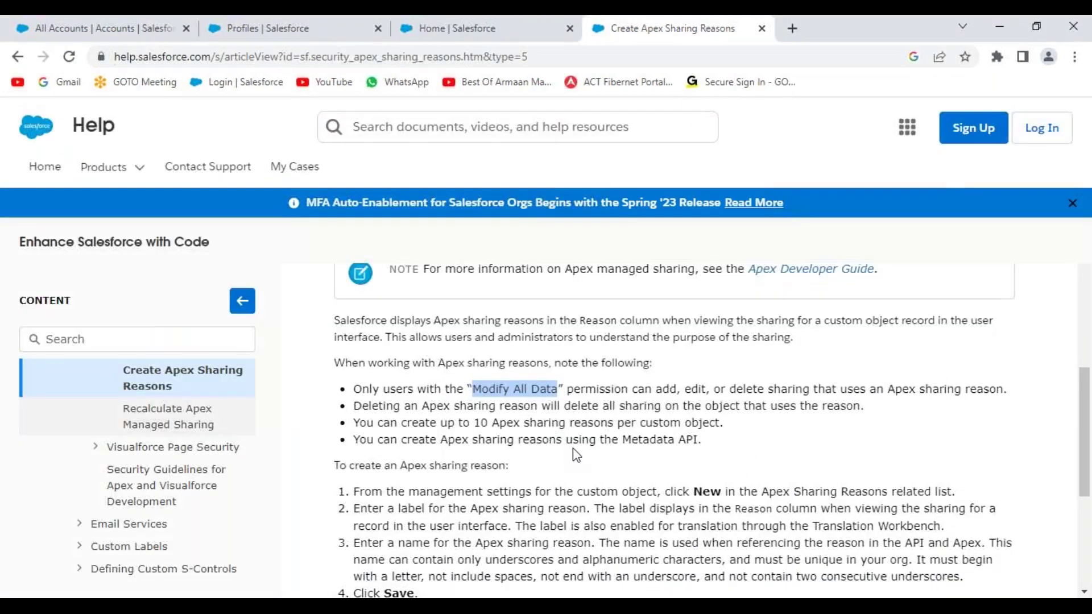
scroll(654, 440, "down", 3)
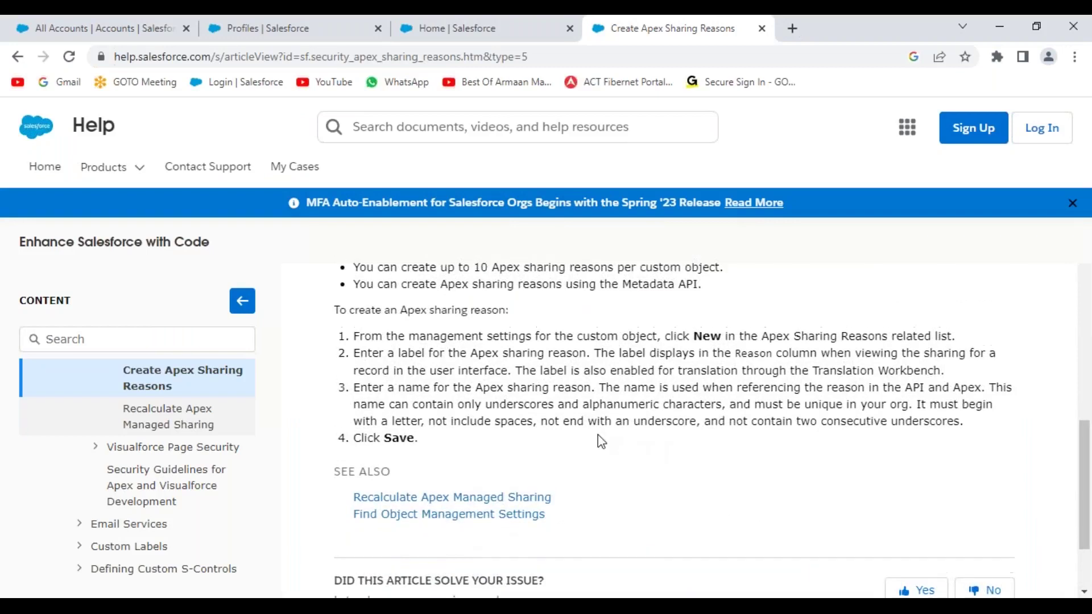
scroll(598, 434, "up", 2)
scroll(599, 441, "up", 3)
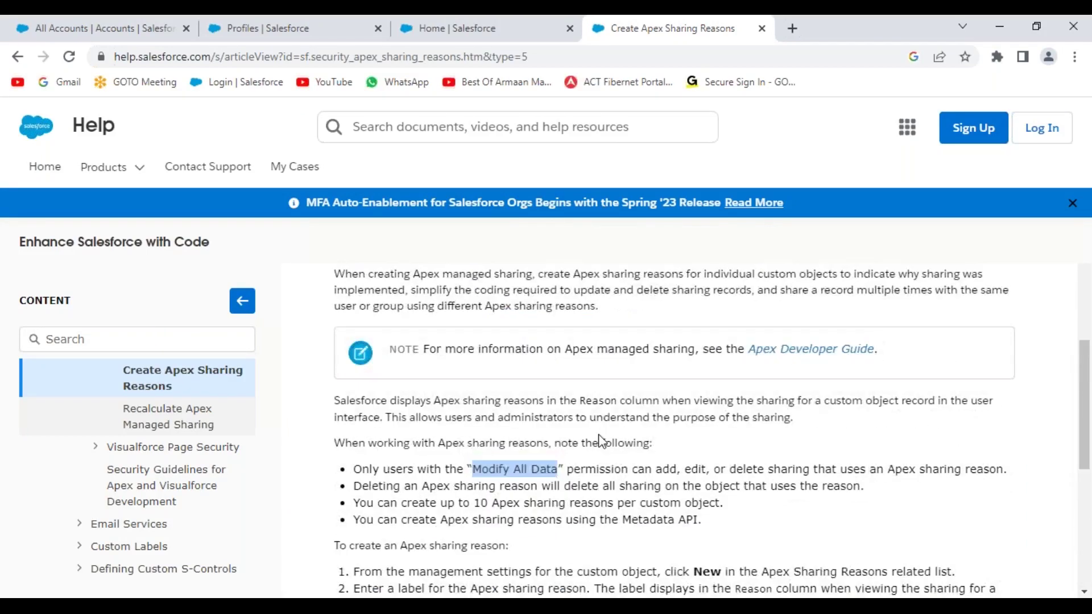
scroll(629, 441, "up", 3)
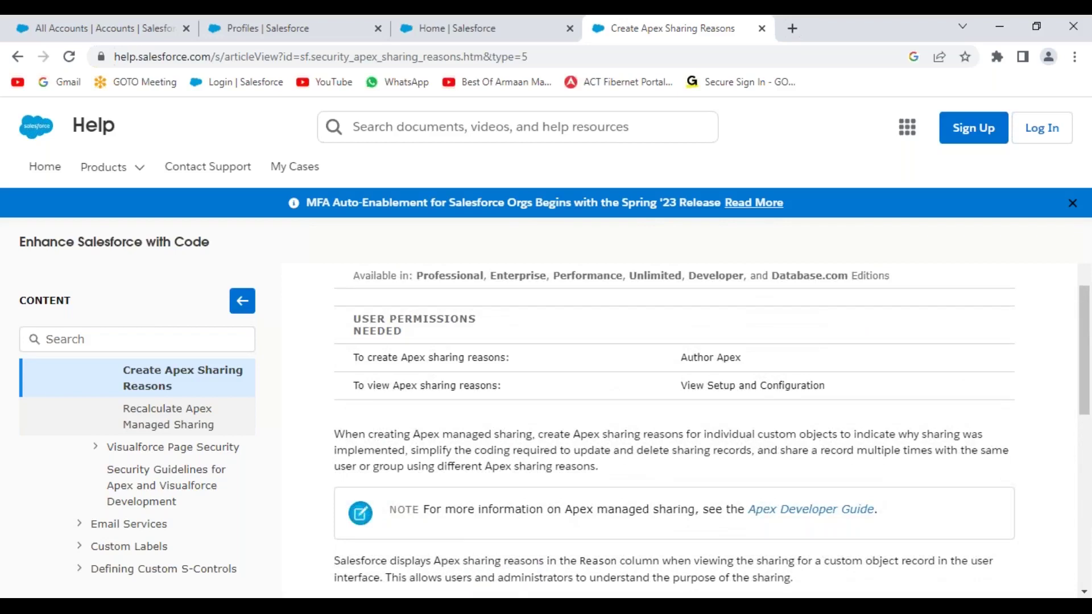
scroll(625, 432, "down", 1)
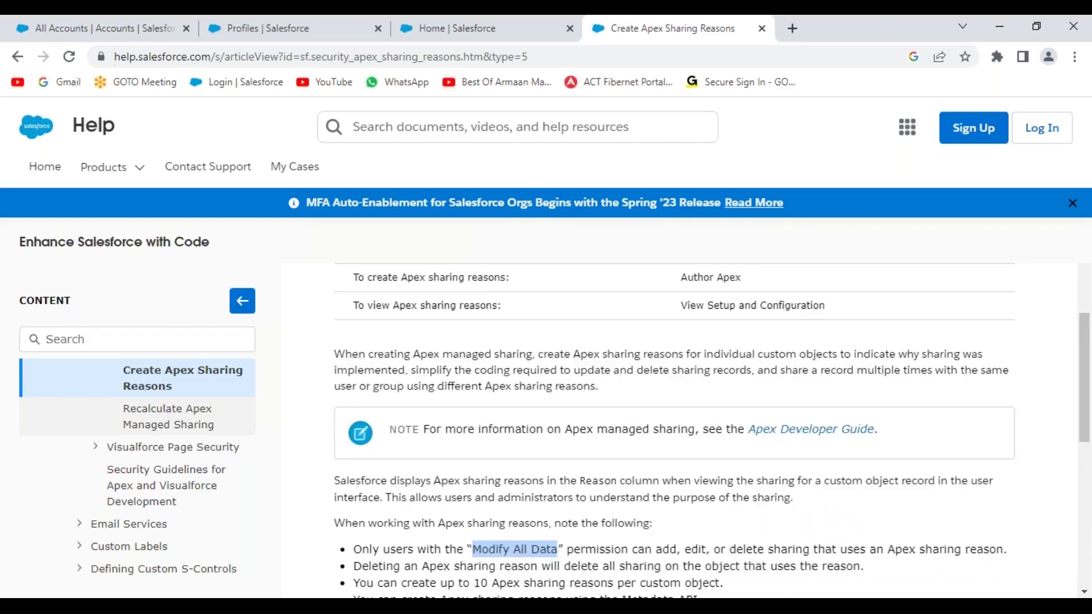
scroll(625, 433, "down", 3)
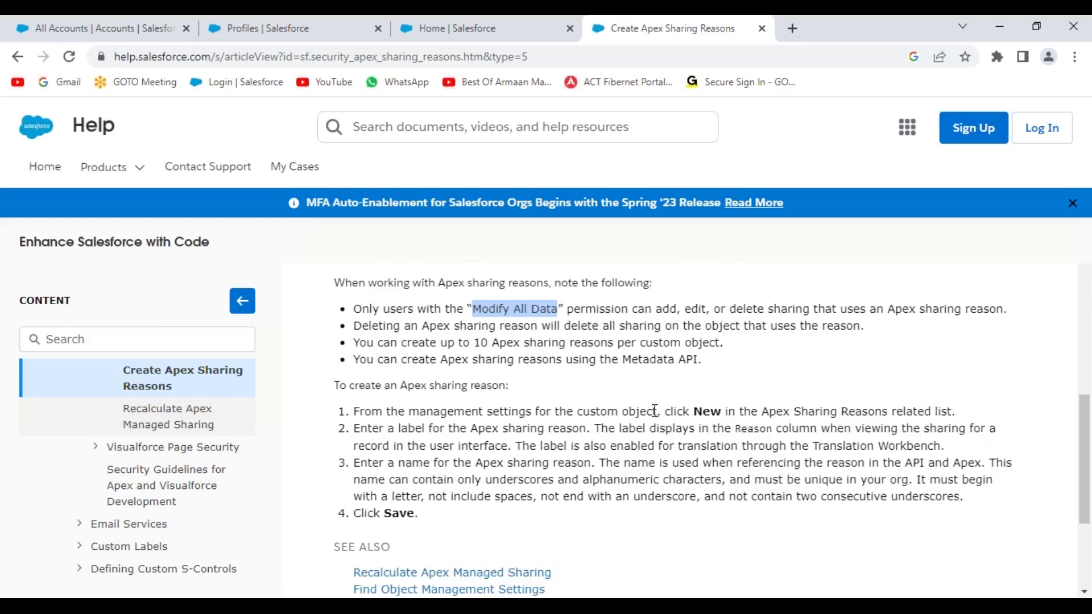
- Scroll through the profile's permissions down to Custom Object Permissions and Modify All
left_click(352, 28)
scroll(591, 354, "down", 10)
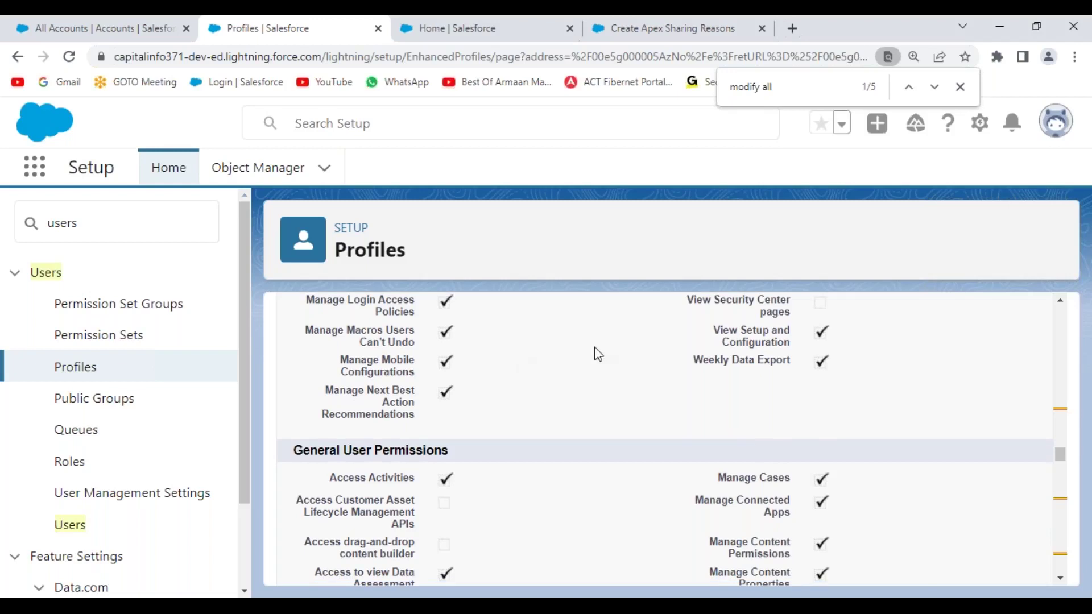
scroll(597, 351, "down", 10)
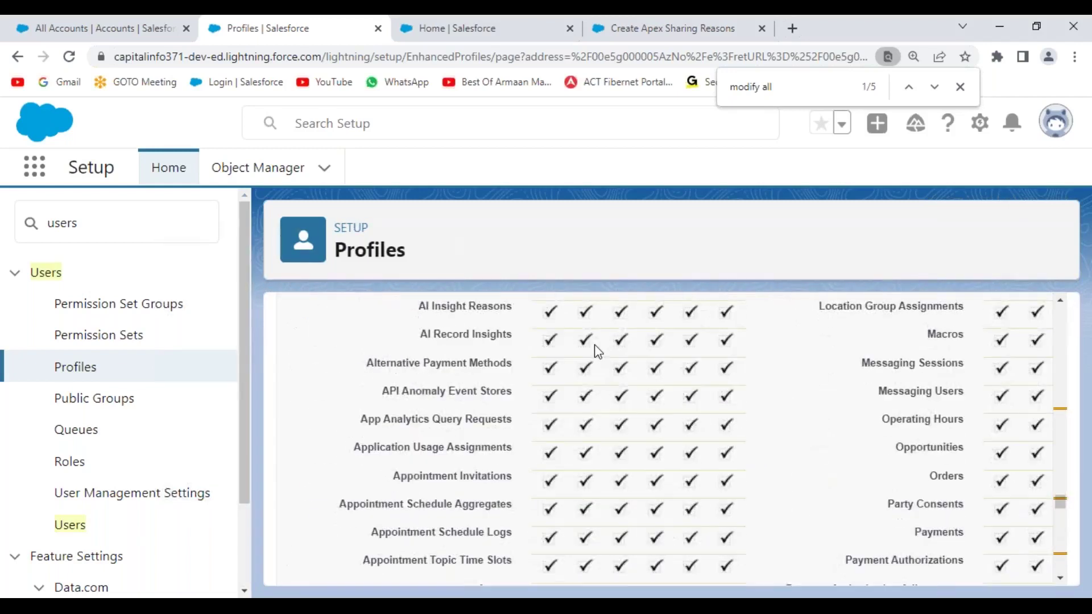
scroll(597, 351, "down", 10)
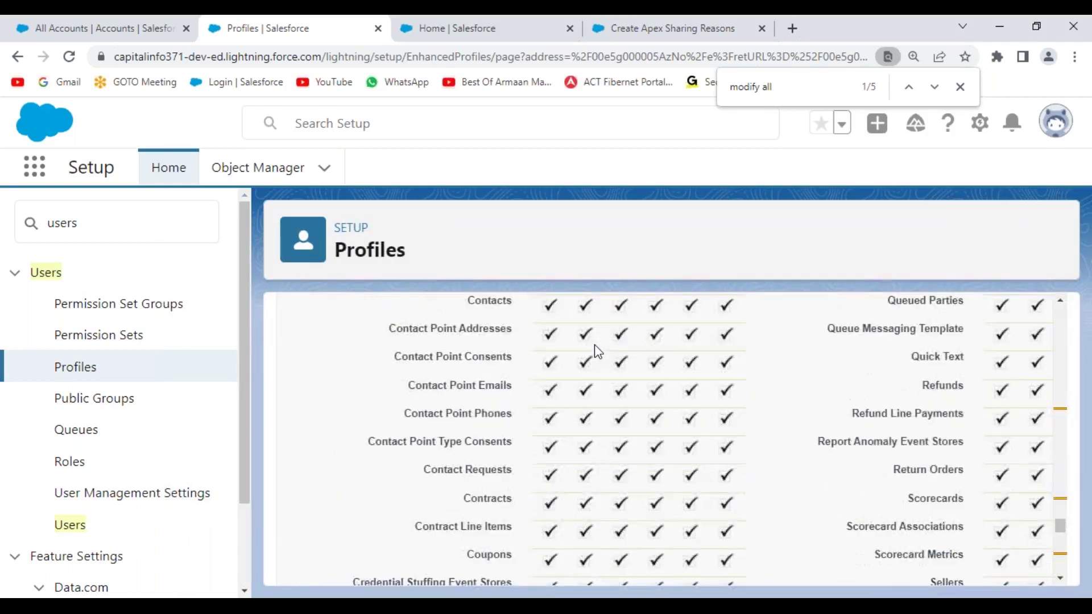
scroll(598, 351, "down", 3)
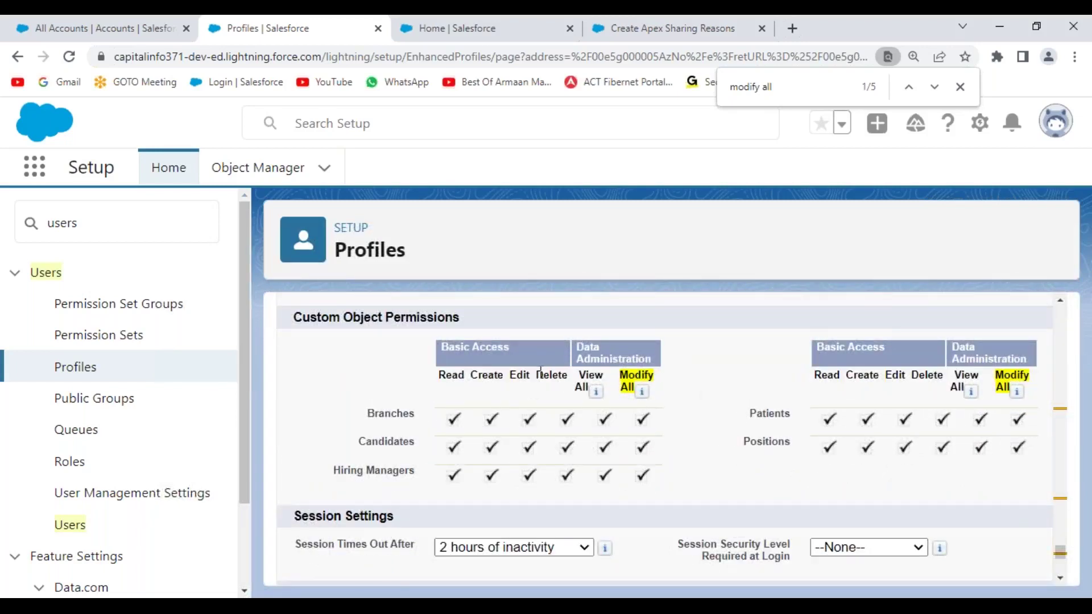
scroll(540, 374, "down", 8)
scroll(540, 372, "up", 15)
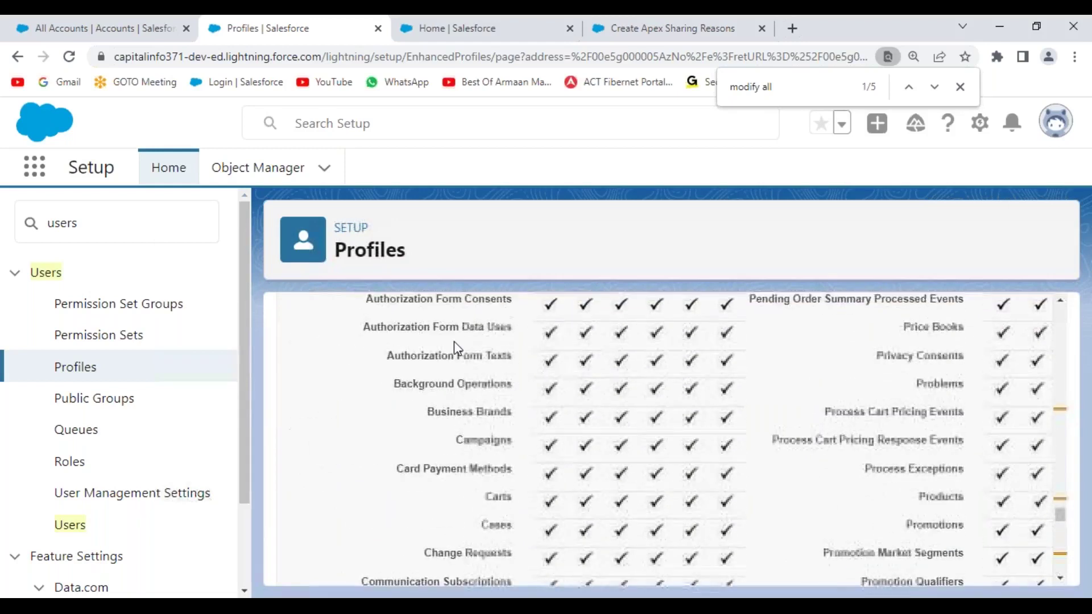
scroll(454, 347, "up", 4)
- Open Object Manager and filter the object list by 'hir'
left_click(257, 171)
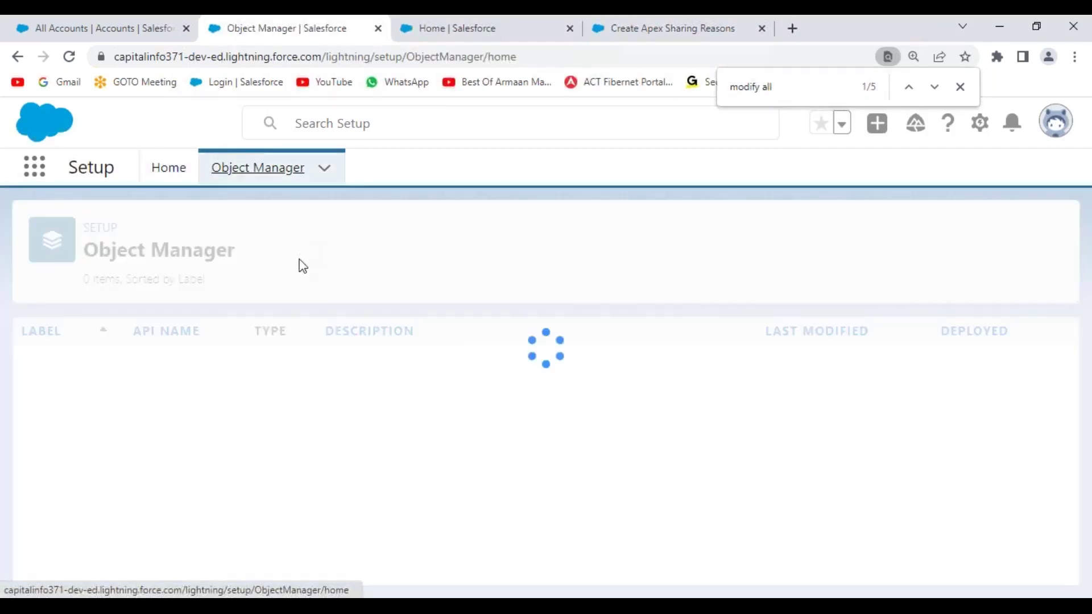
left_click(723, 232)
type("hiring")
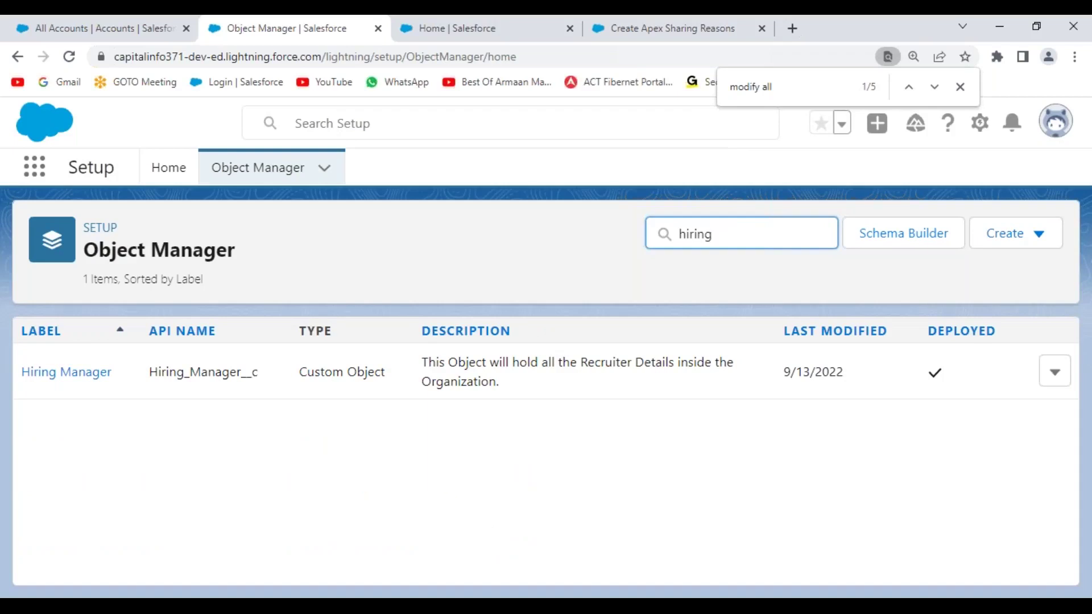
- Check Hiring Manager, then filter Object Manager by 'positi' and open the Position object
left_click(80, 373)
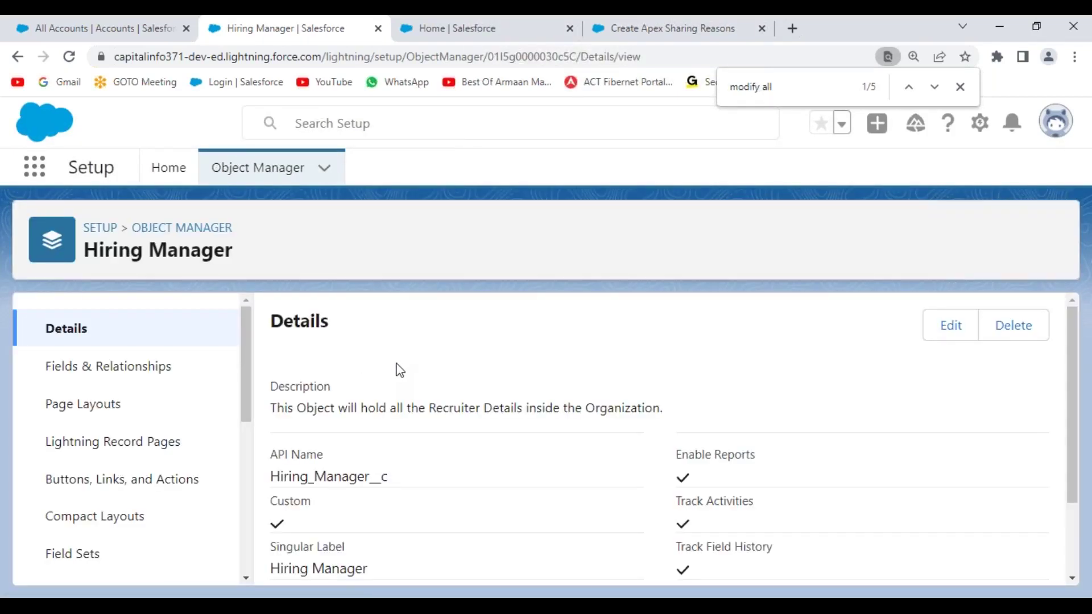
left_click(249, 168)
left_click(701, 243)
type("pos")
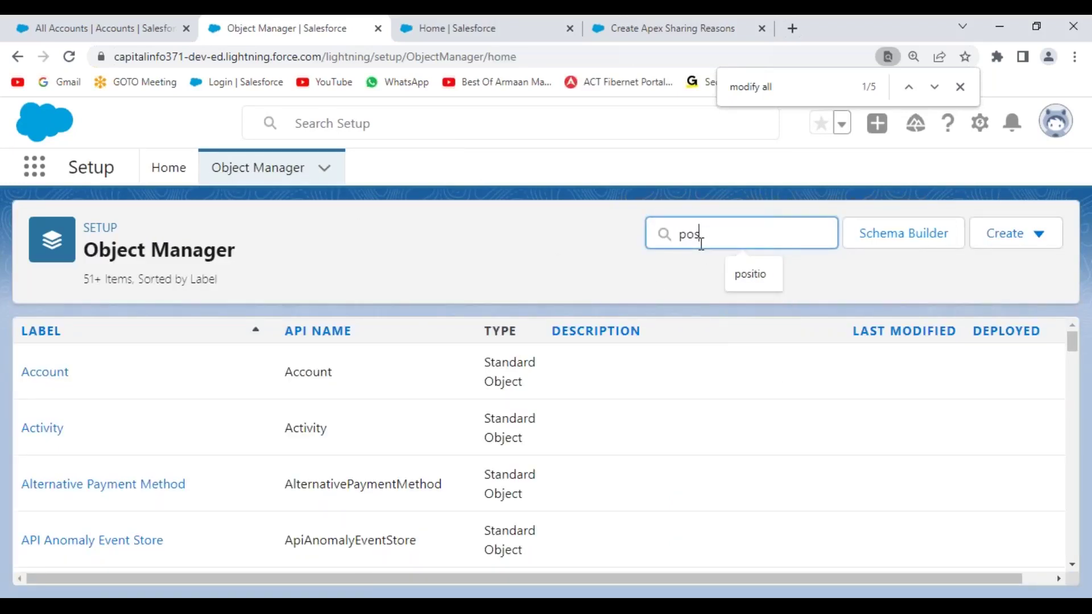
type("iti")
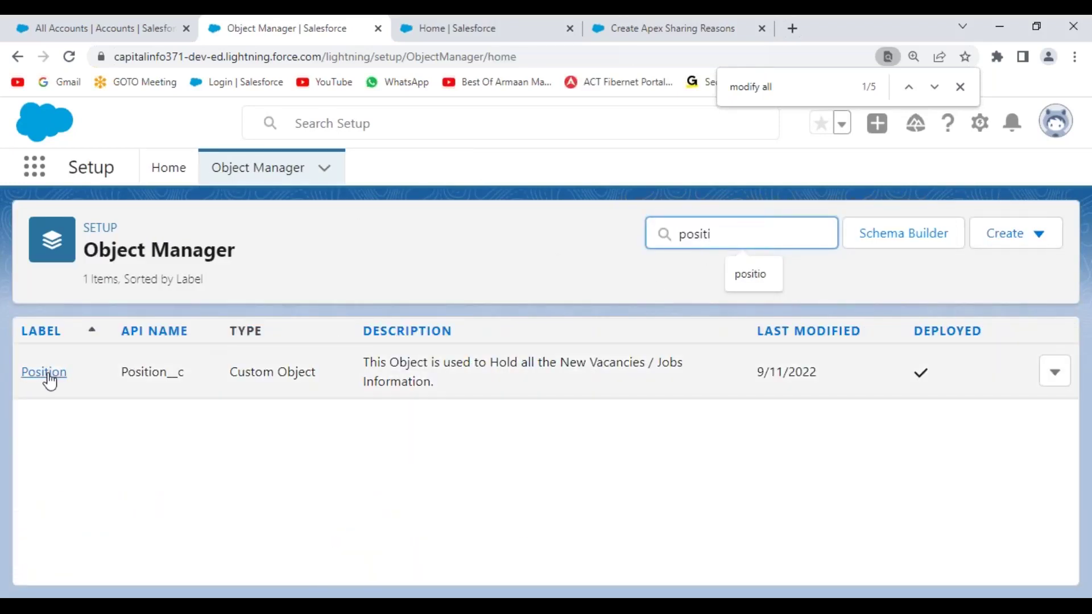
left_click(48, 376)
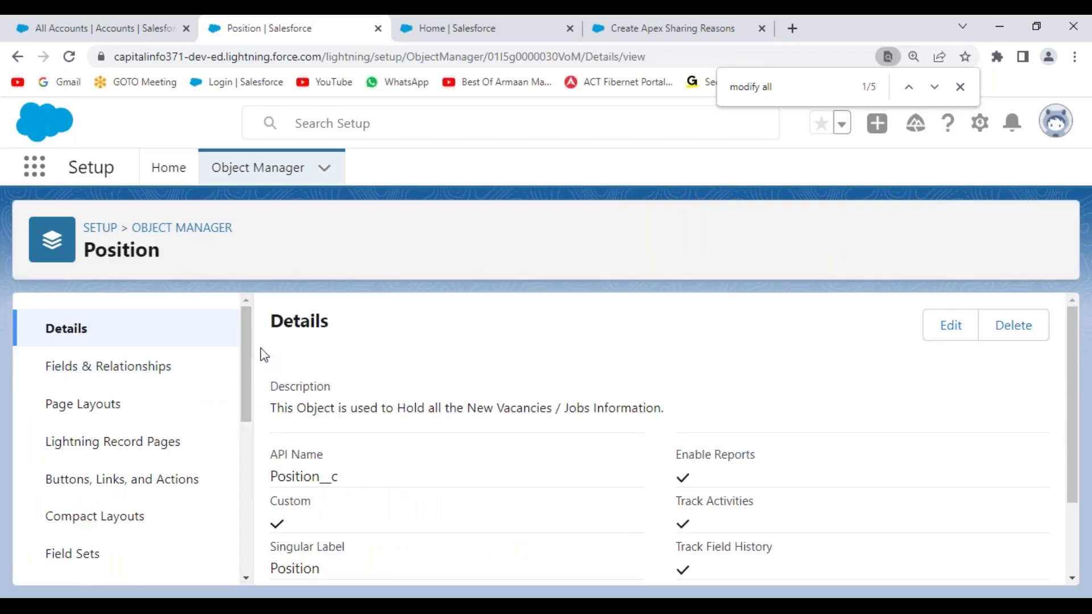
mouse_move(249, 332)
left_mouse_down()
mouse_move(254, 497)
mouse_move(251, 341)
left_mouse_up()
- Edit the Position object and review its Object Classification and Deployment Status options
left_click(938, 334)
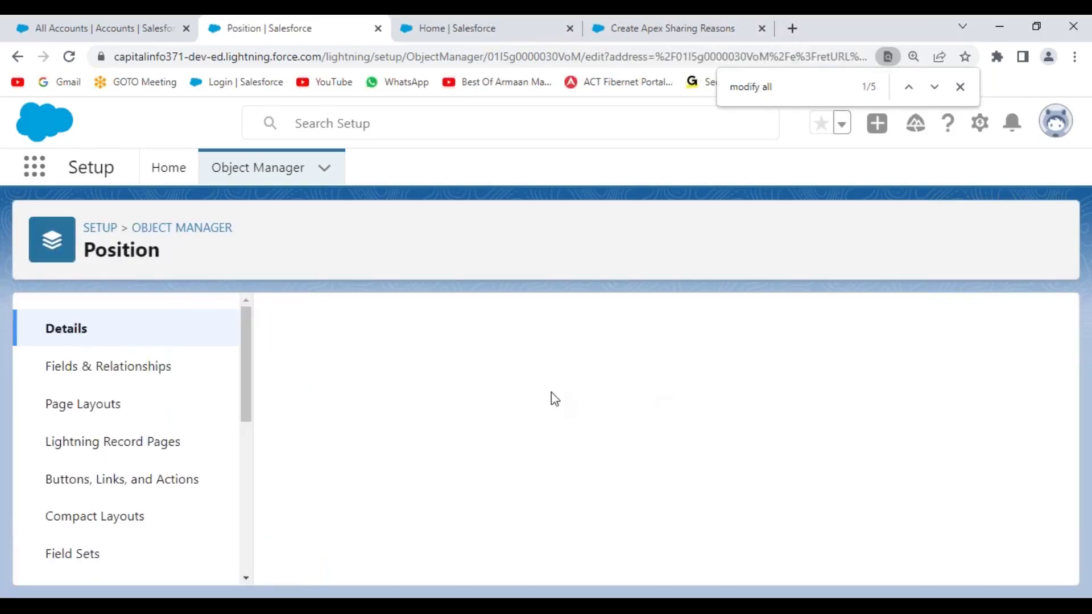
scroll(787, 453, "down", 5)
scroll(787, 453, "down", 10)
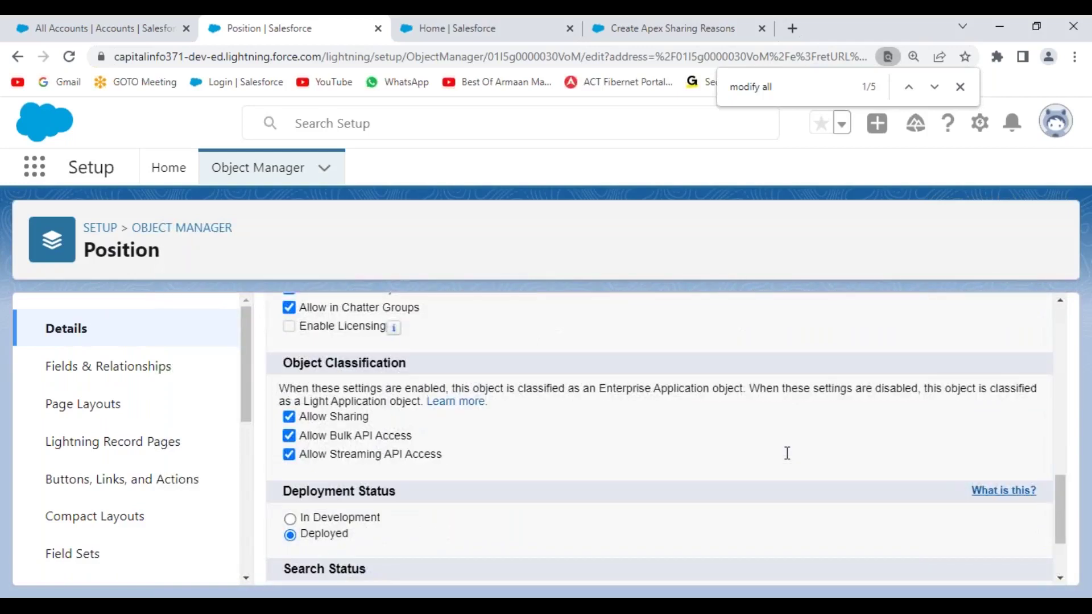
scroll(787, 454, "down", 3)
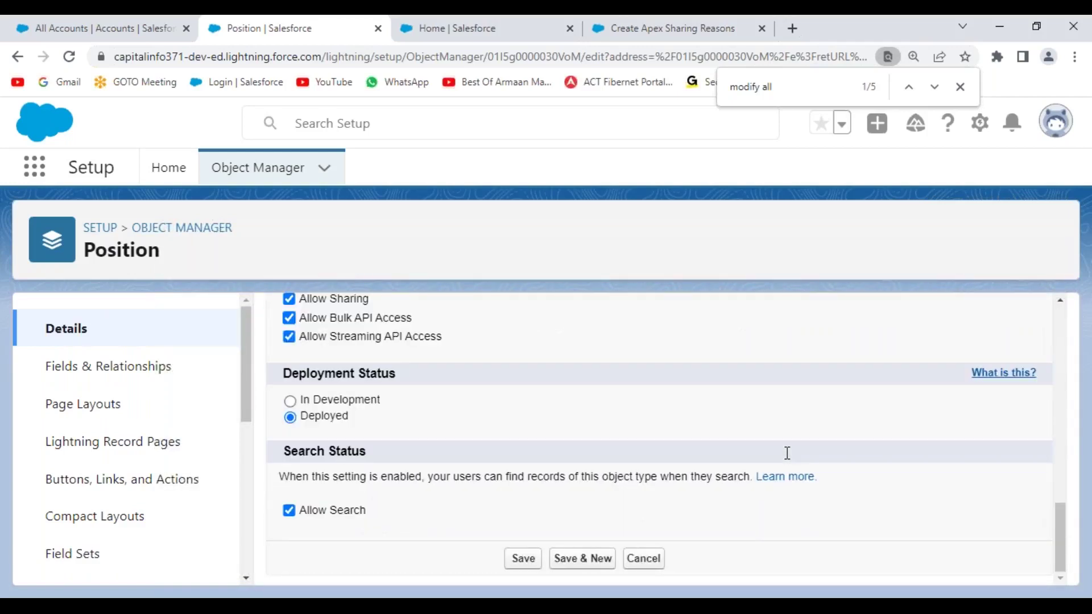
scroll(788, 454, "up", 2)
scroll(787, 453, "down", 2)
left_click(690, 29)
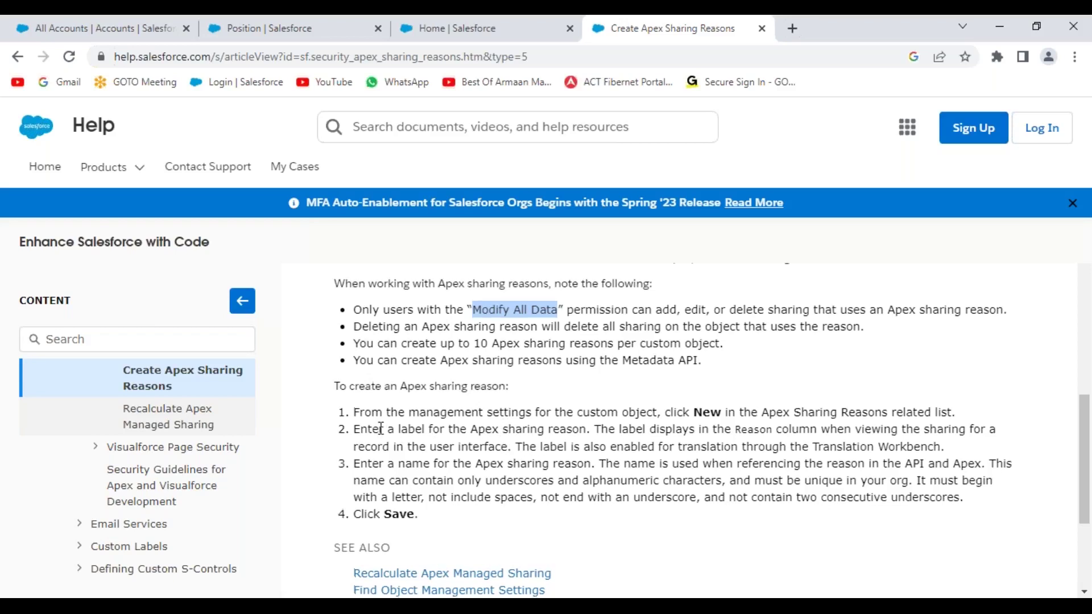
- Scroll to the article's top and highlight Developer in its Available in editions line
scroll(381, 429, "up", 1)
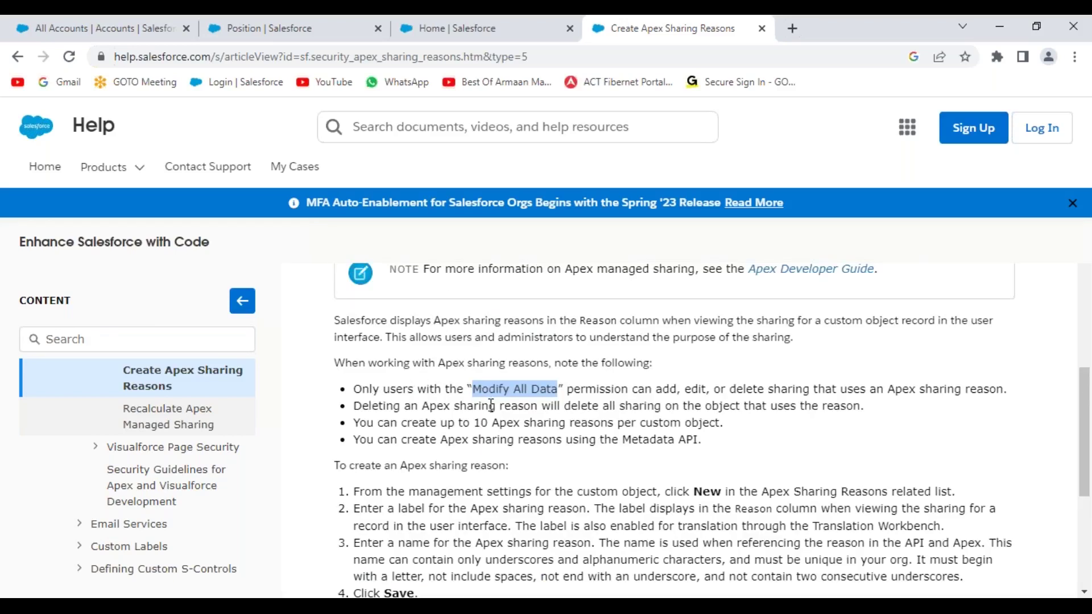
scroll(490, 406, "up", 2)
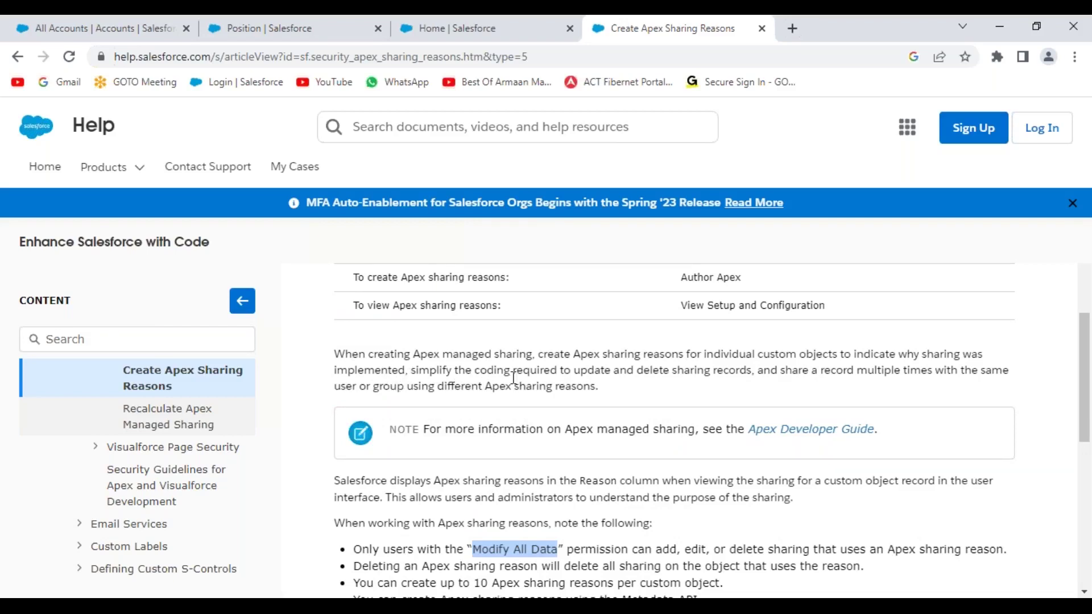
scroll(587, 383, "up", 1)
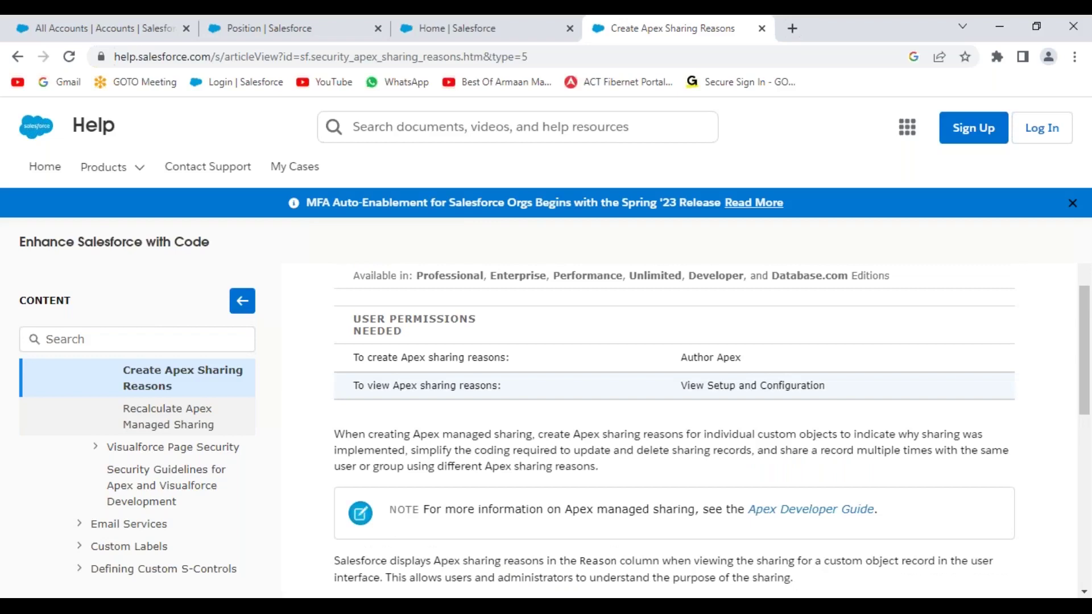
scroll(586, 382, "up", 1)
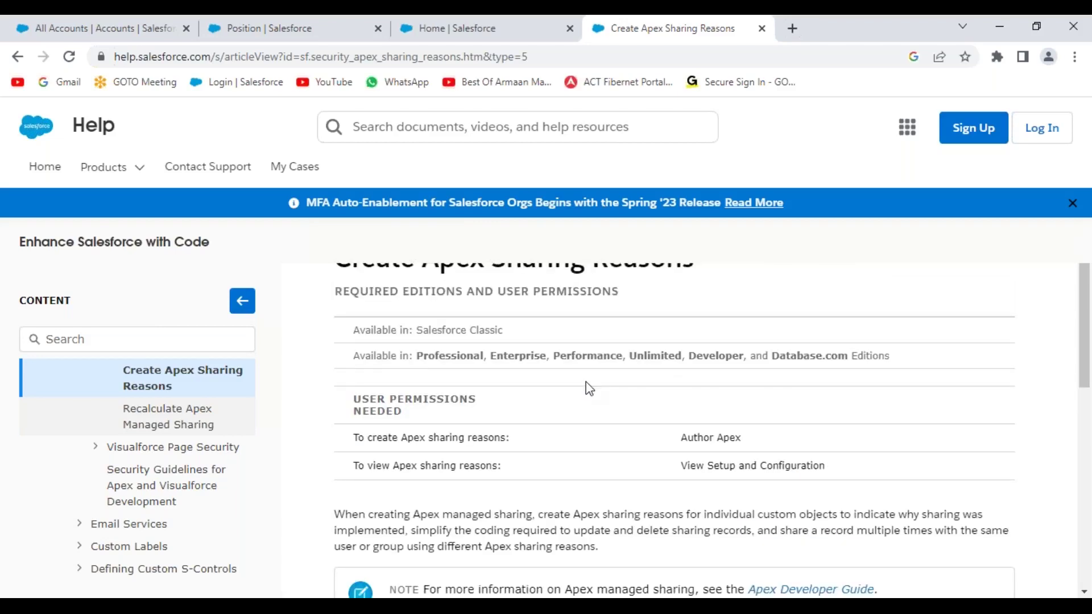
scroll(586, 387, "up", 1)
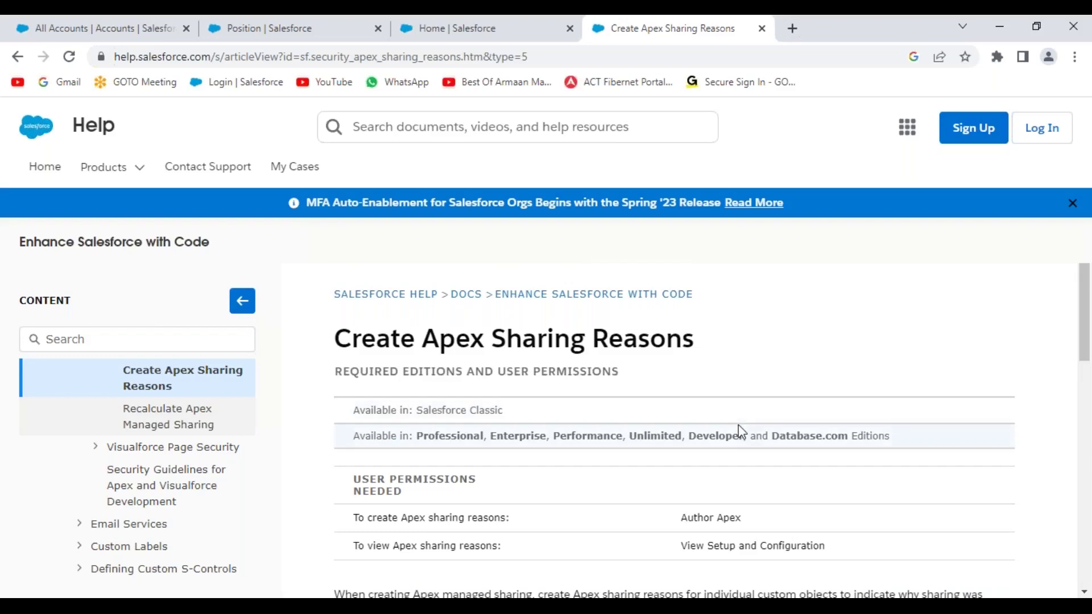
double_click(715, 435)
scroll(239, 439, "up", 3)
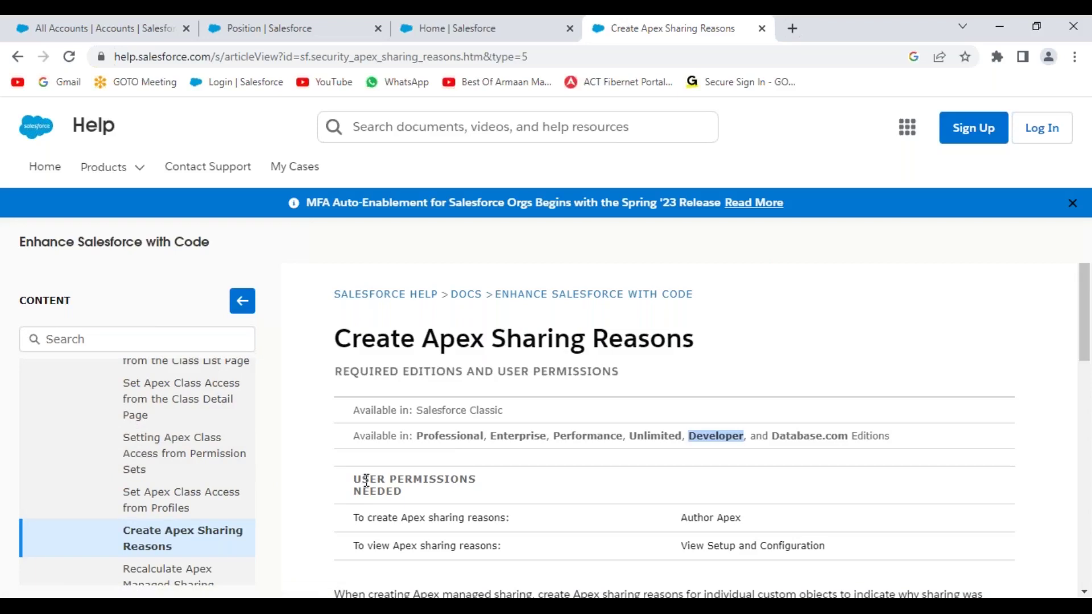
scroll(353, 489, "down", 1)
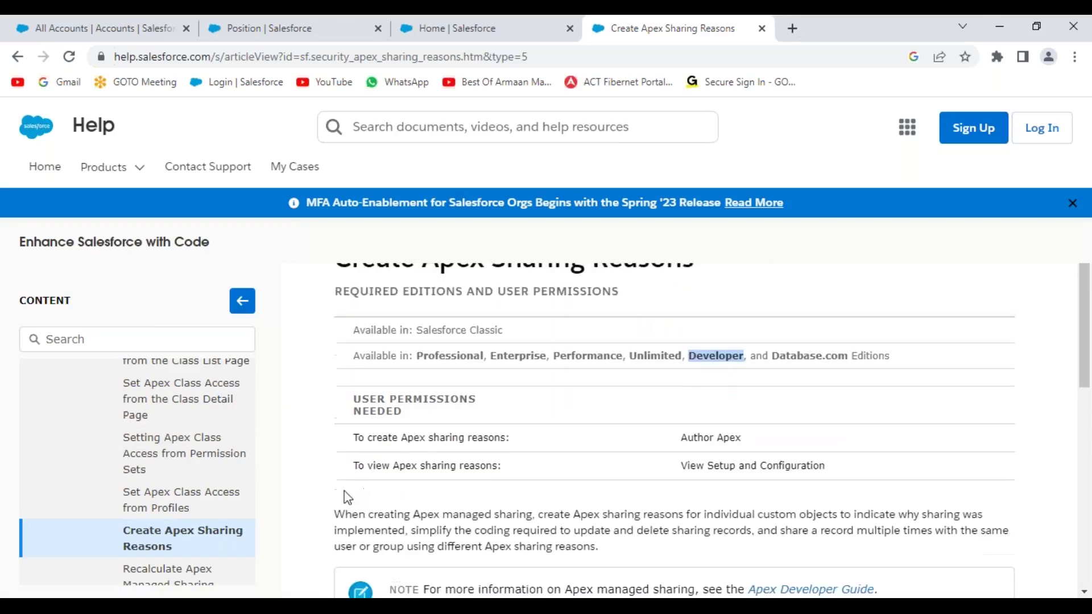
- Search Help for 'management settings for cu' and open the Find Object Management Settings article
left_click(122, 336)
type("management setting")
type("s for custom object")
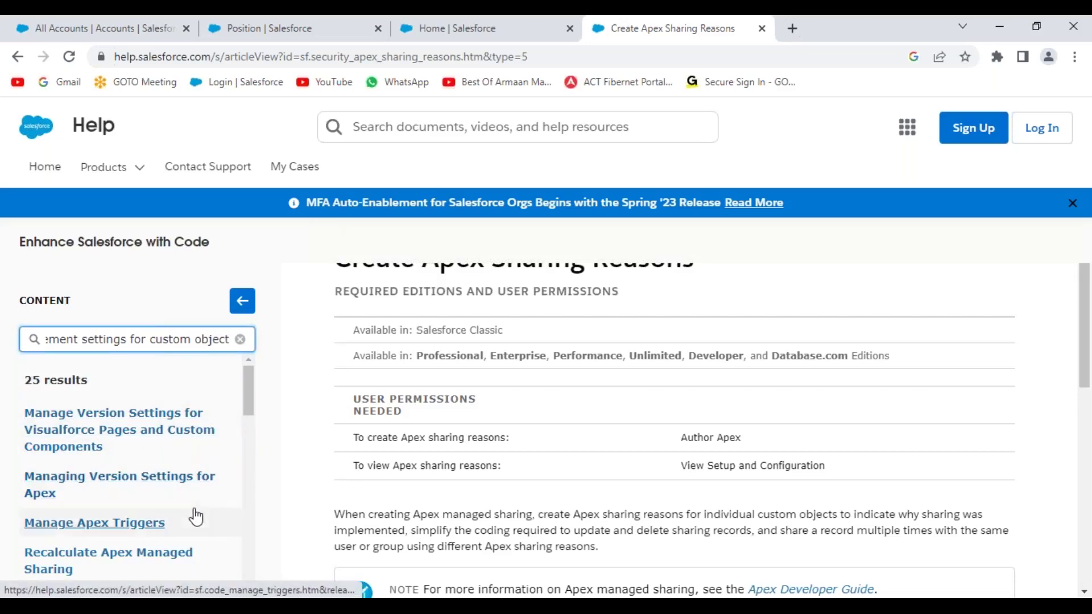
left_click(442, 134)
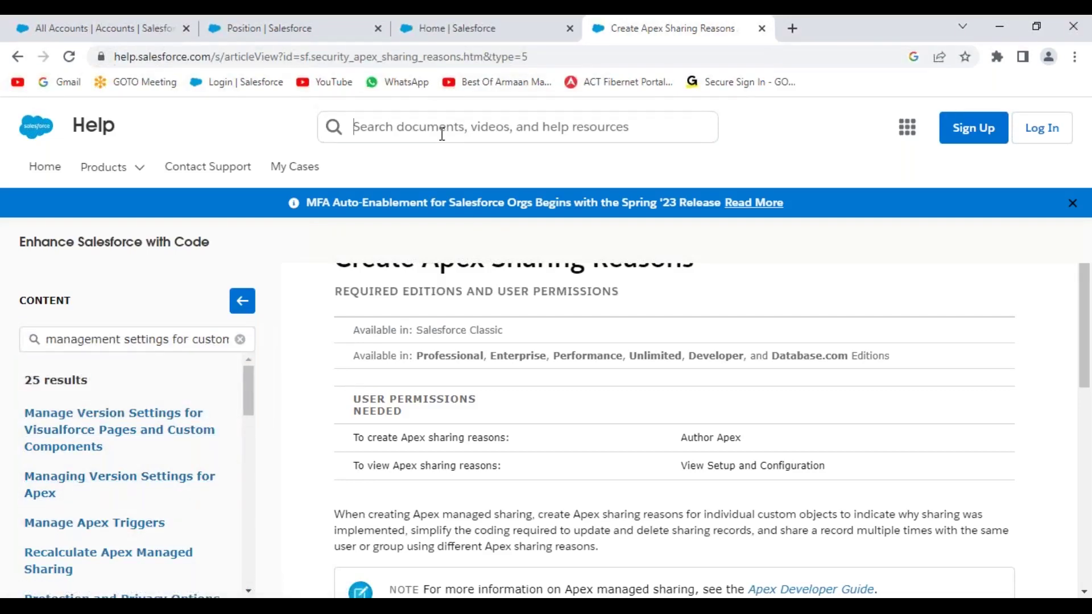
type("management settings for custom obe")
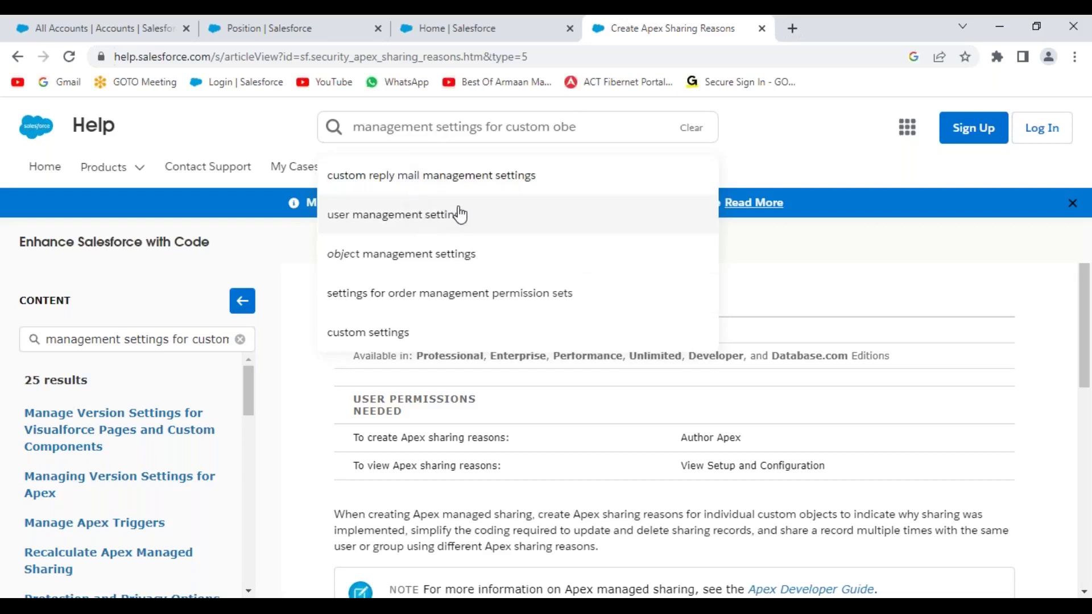
left_click(434, 253)
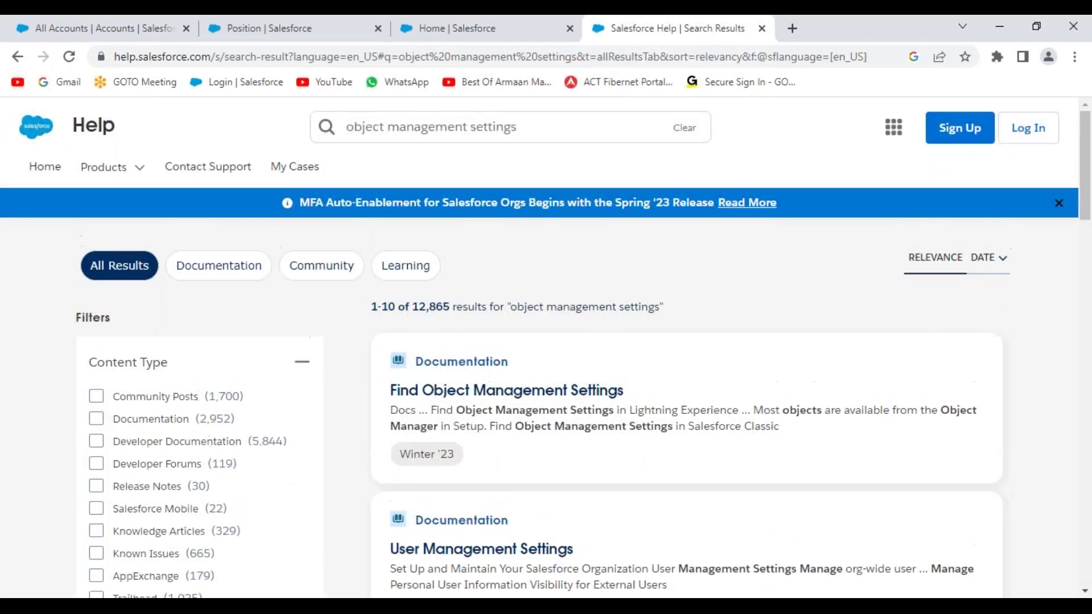
left_click(529, 395)
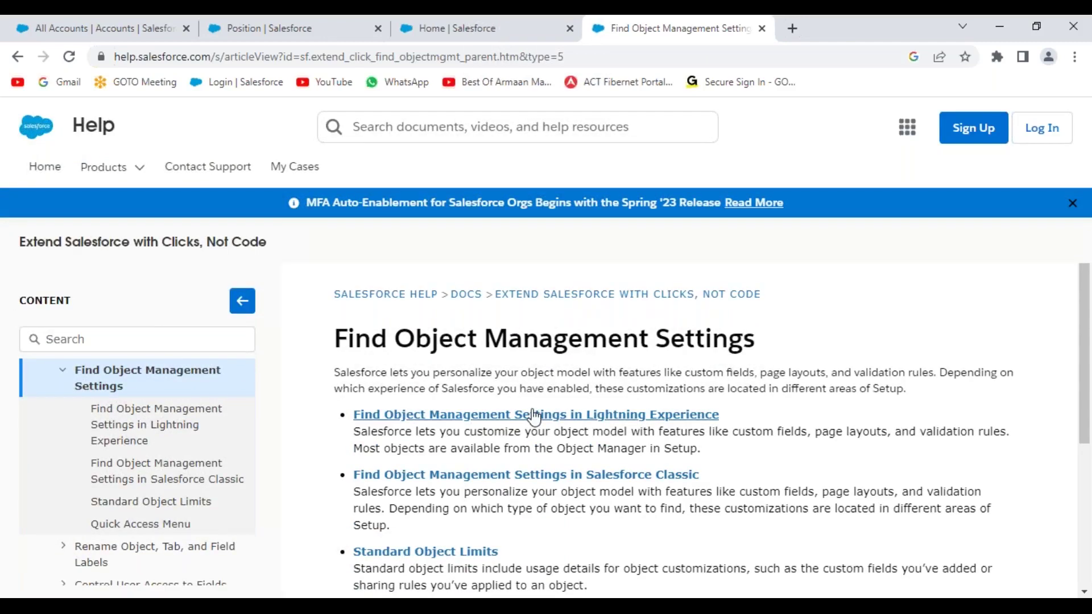
left_click(533, 419)
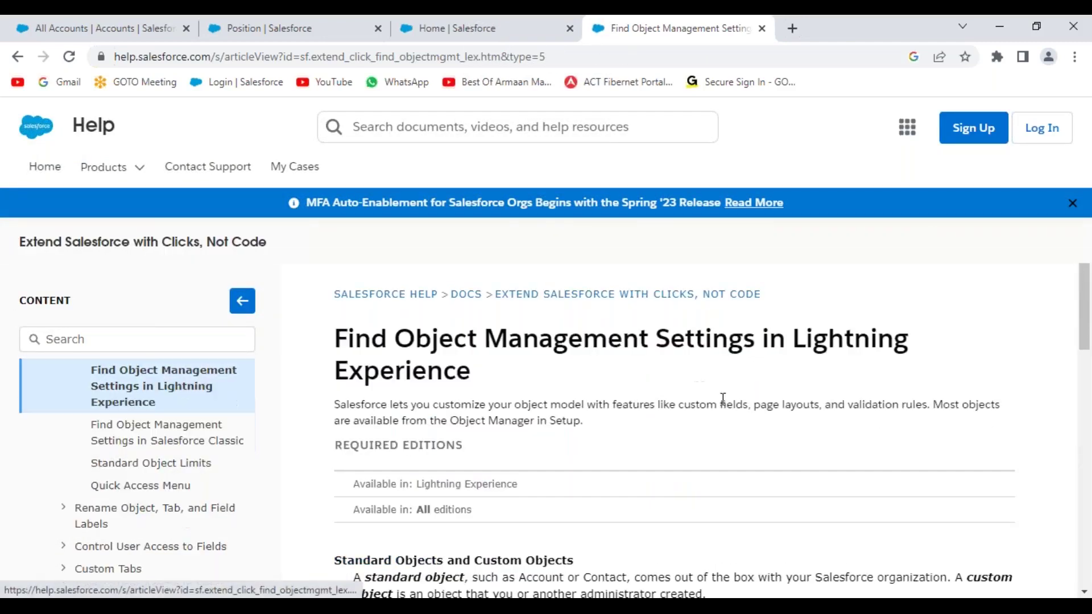
scroll(755, 392, "down", 5)
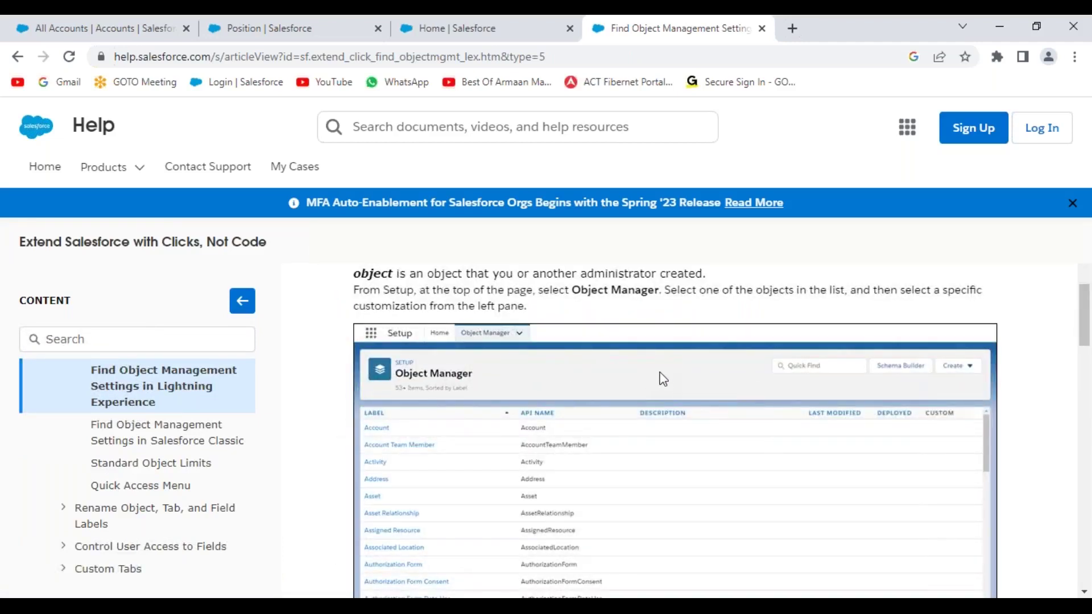
scroll(691, 378, "down", 4)
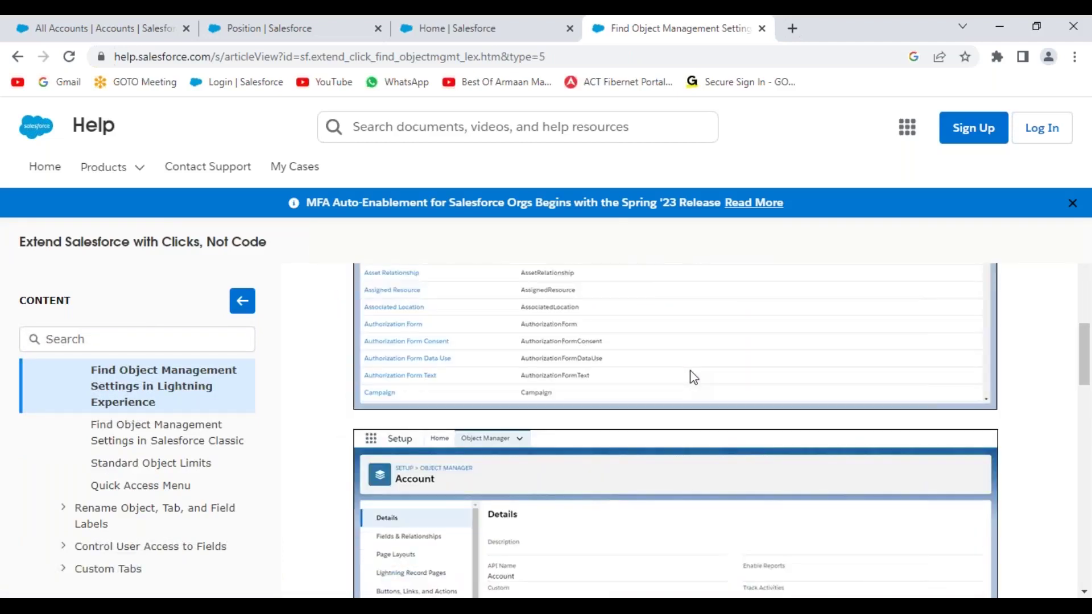
scroll(693, 378, "down", 5)
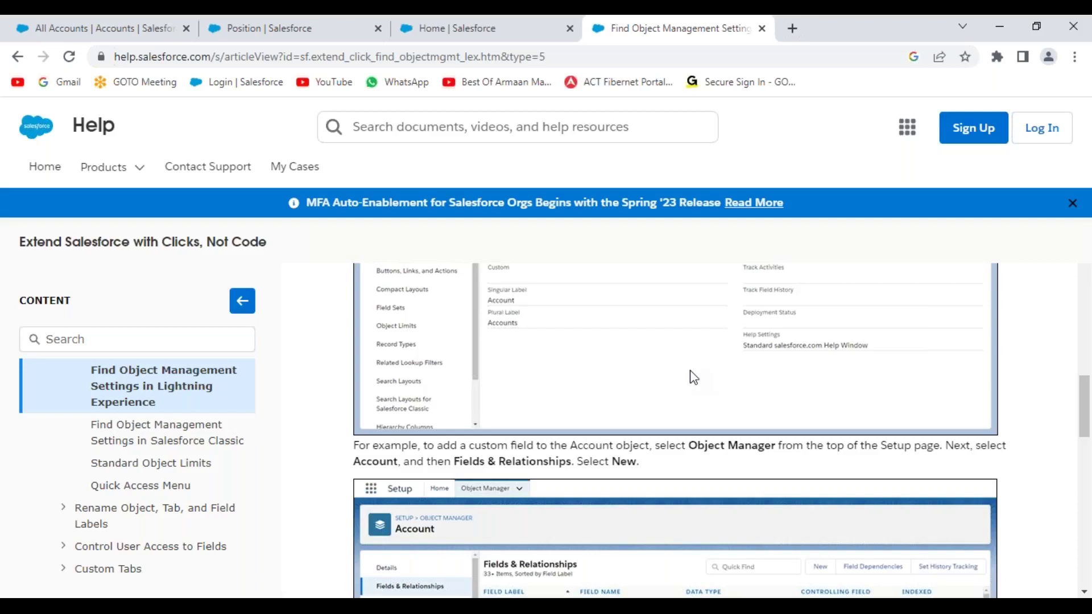
scroll(693, 378, "up", 1)
scroll(693, 377, "down", 3)
scroll(694, 378, "down", 2)
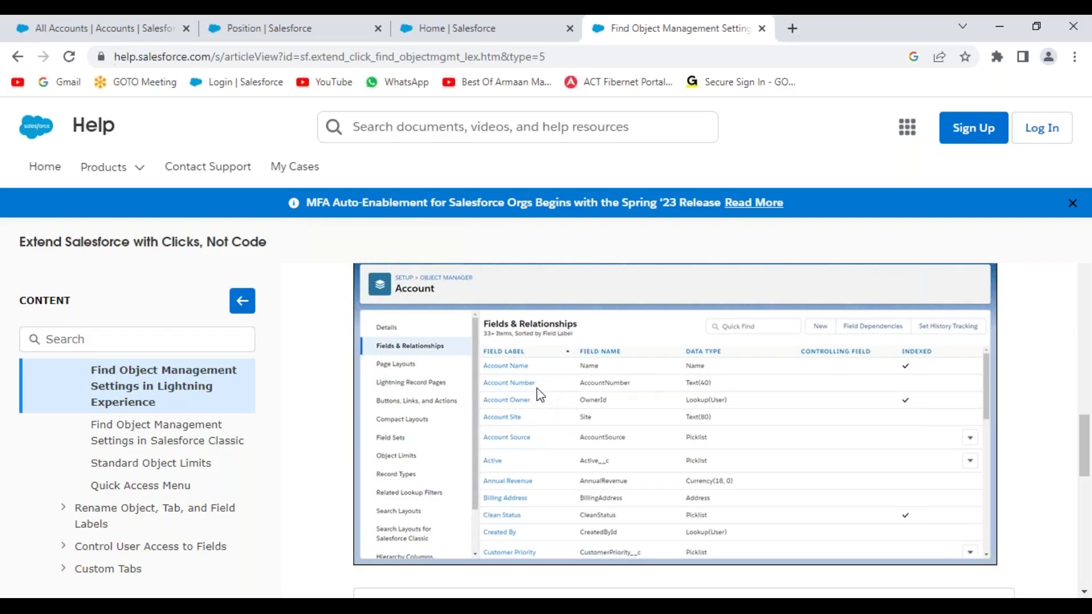
scroll(544, 392, "down", 4)
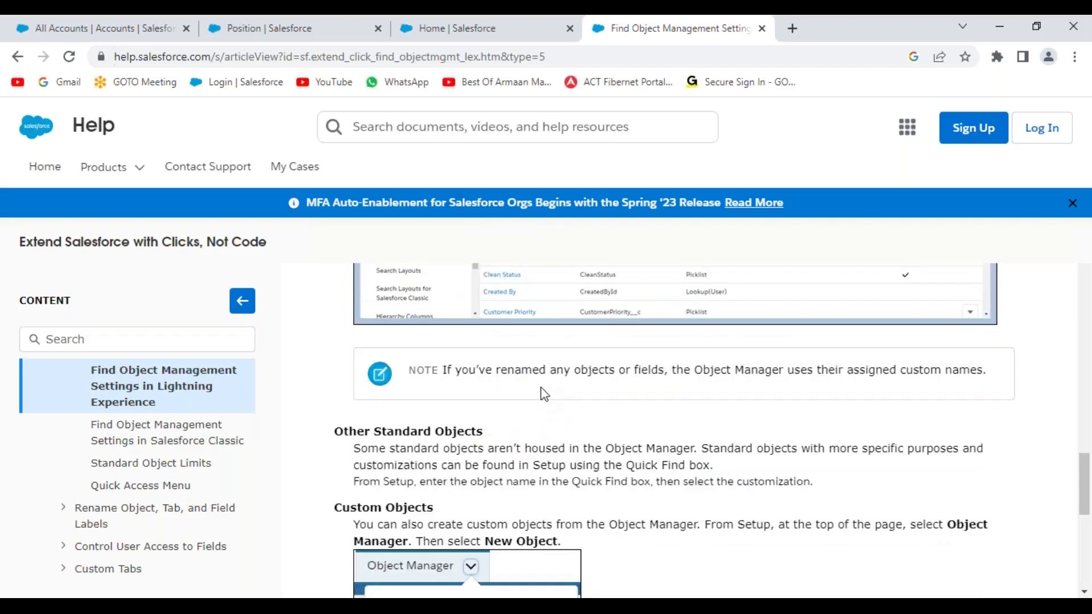
scroll(543, 393, "down", 1)
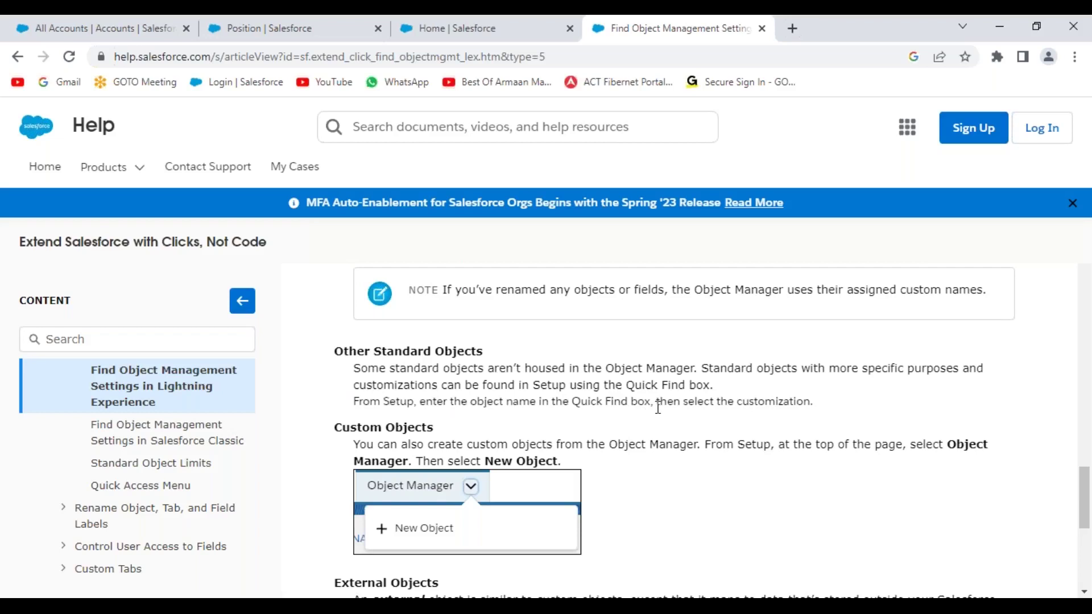
scroll(658, 408, "down", 4)
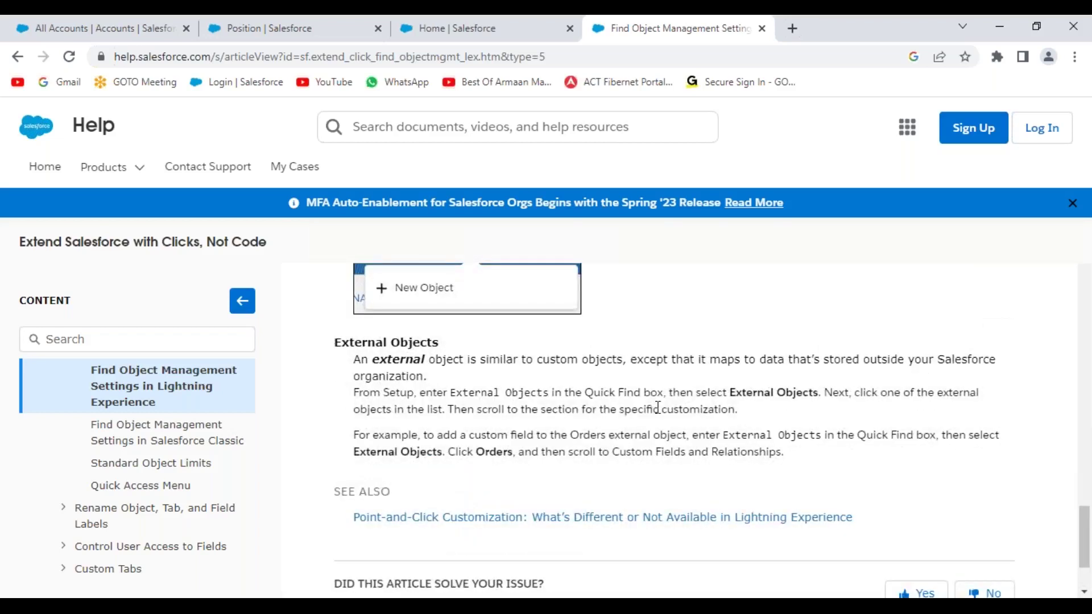
scroll(658, 407, "up", 5)
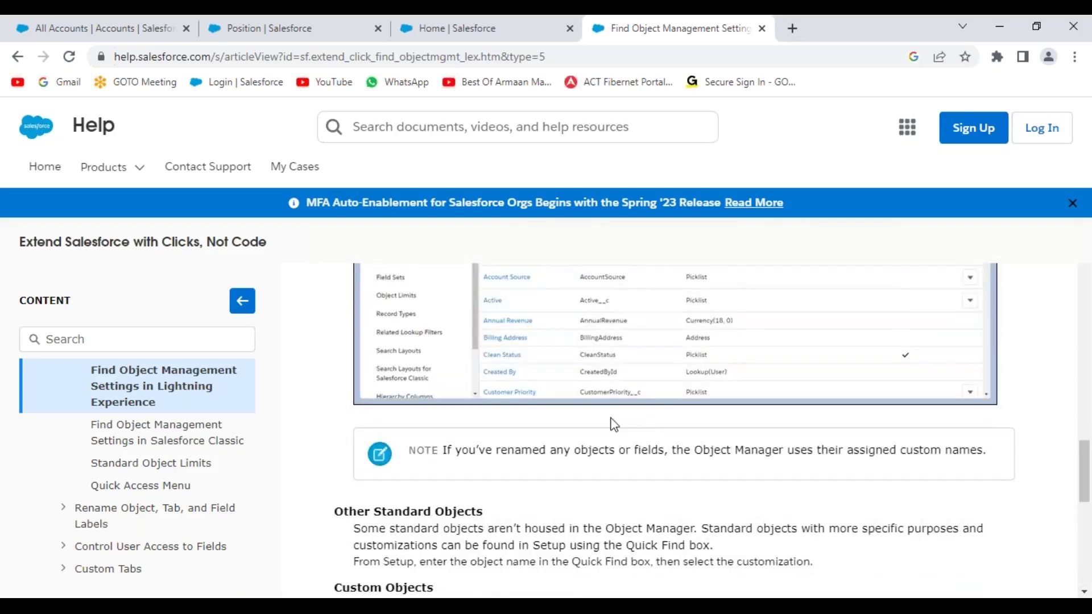
scroll(604, 421, "up", 1)
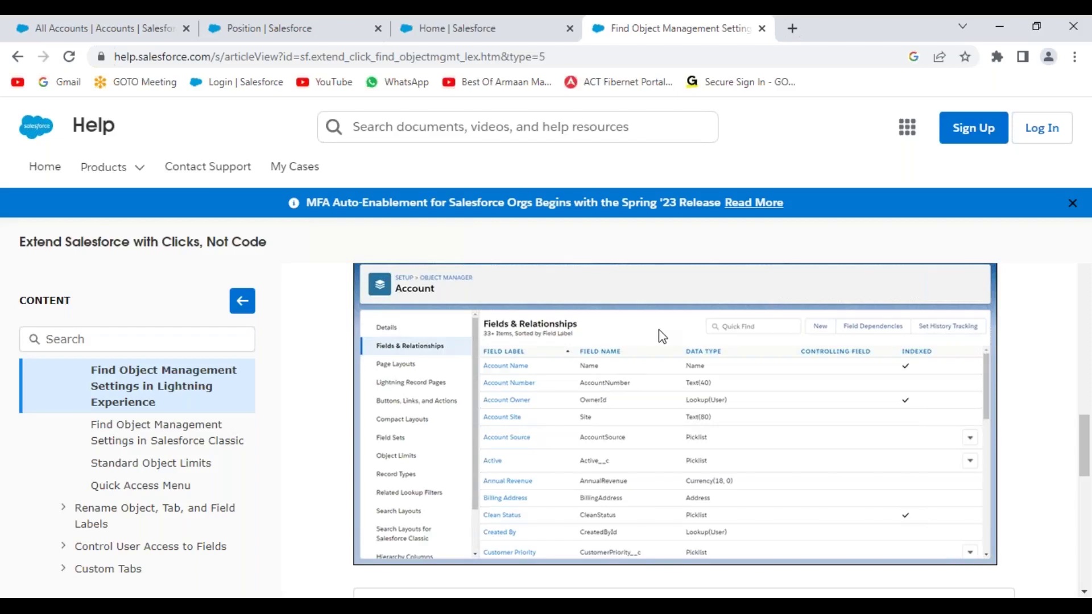
scroll(658, 329, "down", 4)
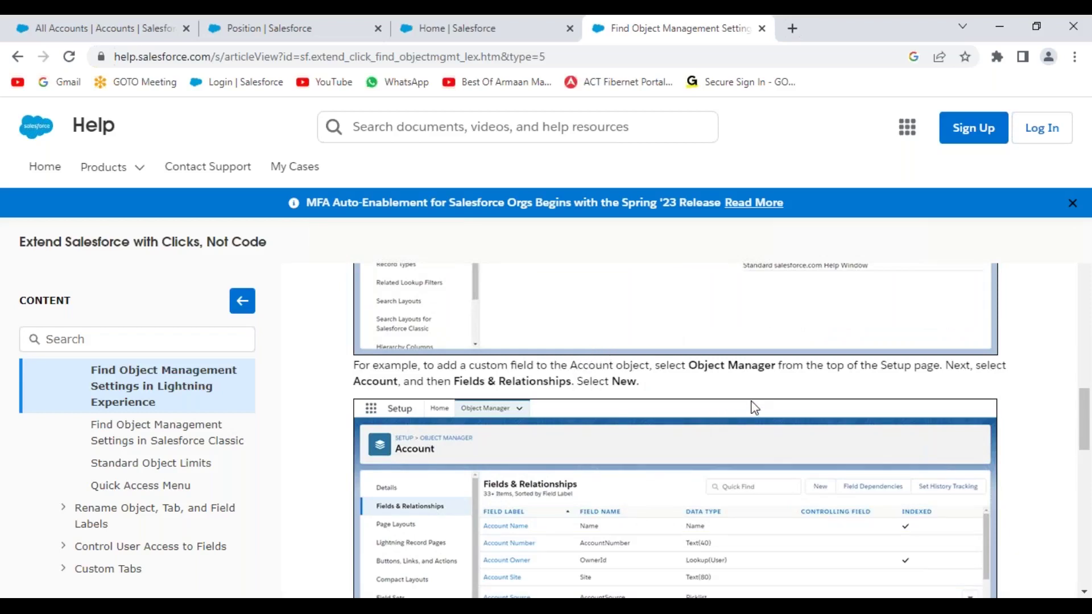
scroll(754, 408, "down", 3)
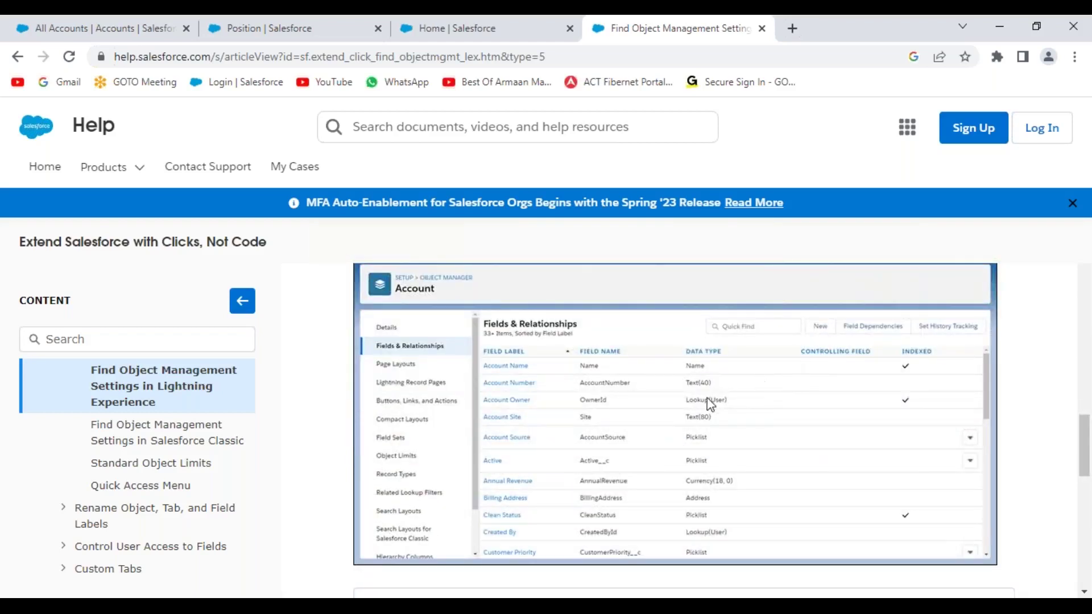
scroll(707, 400, "down", 5)
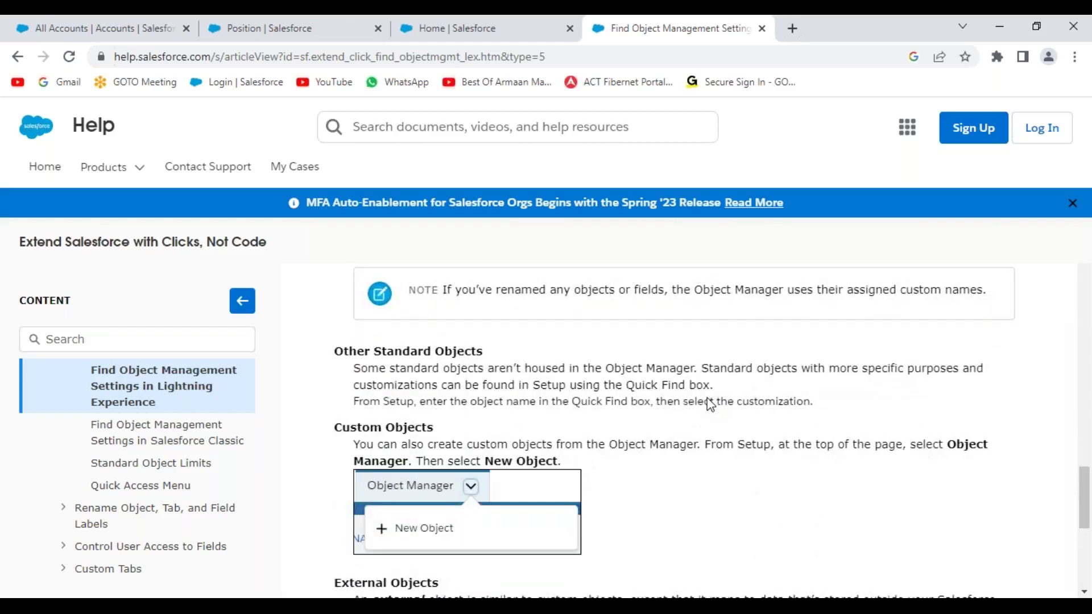
scroll(709, 404, "up", 3)
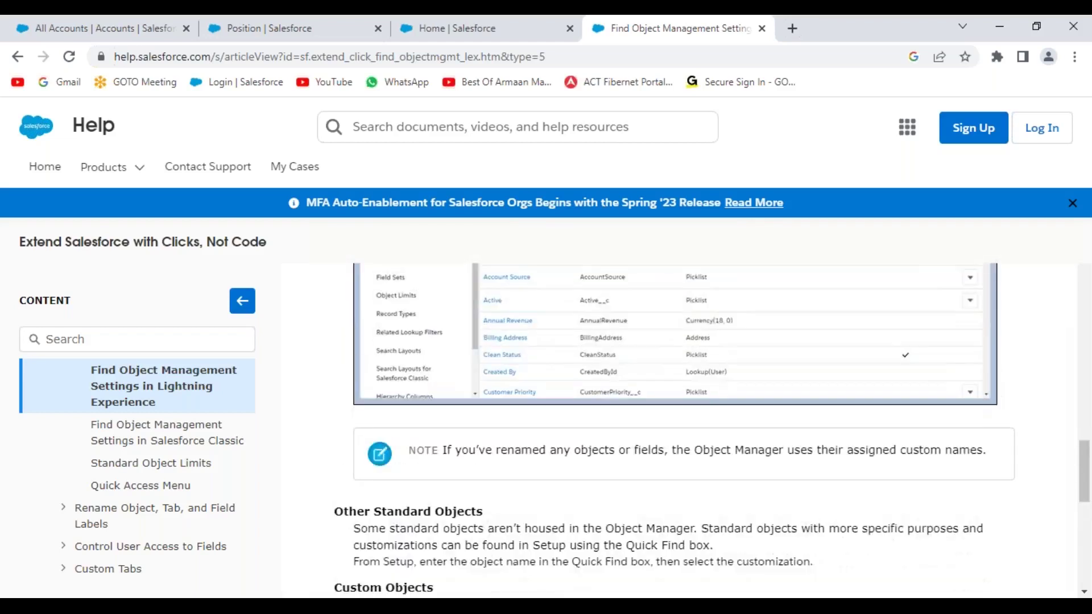
- Open the Account object's Fields & Relationships in Object Manager and start a new custom field
left_click(251, 30)
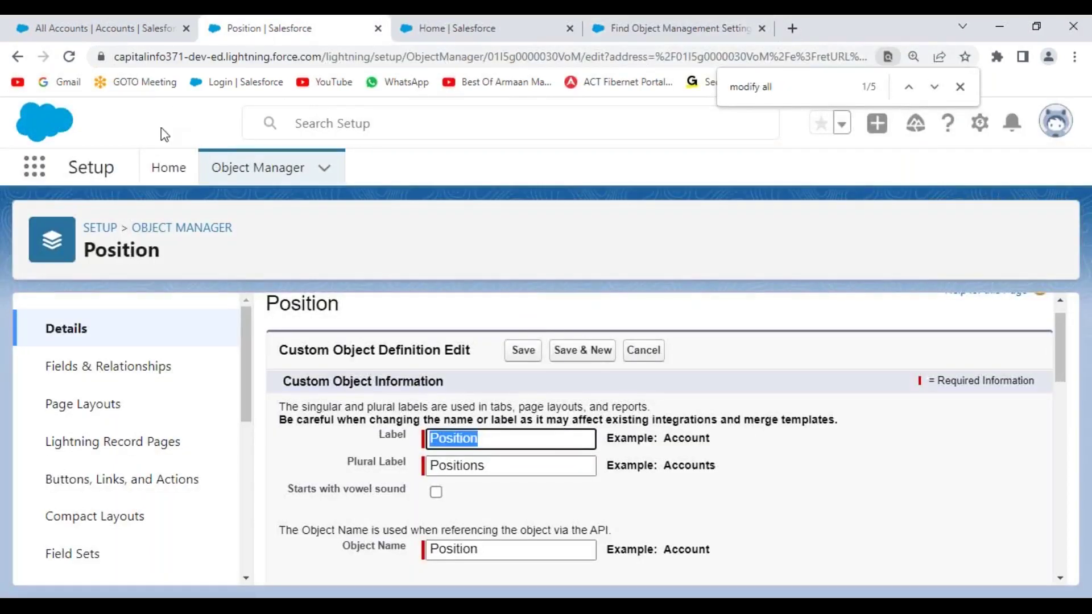
left_click(244, 173)
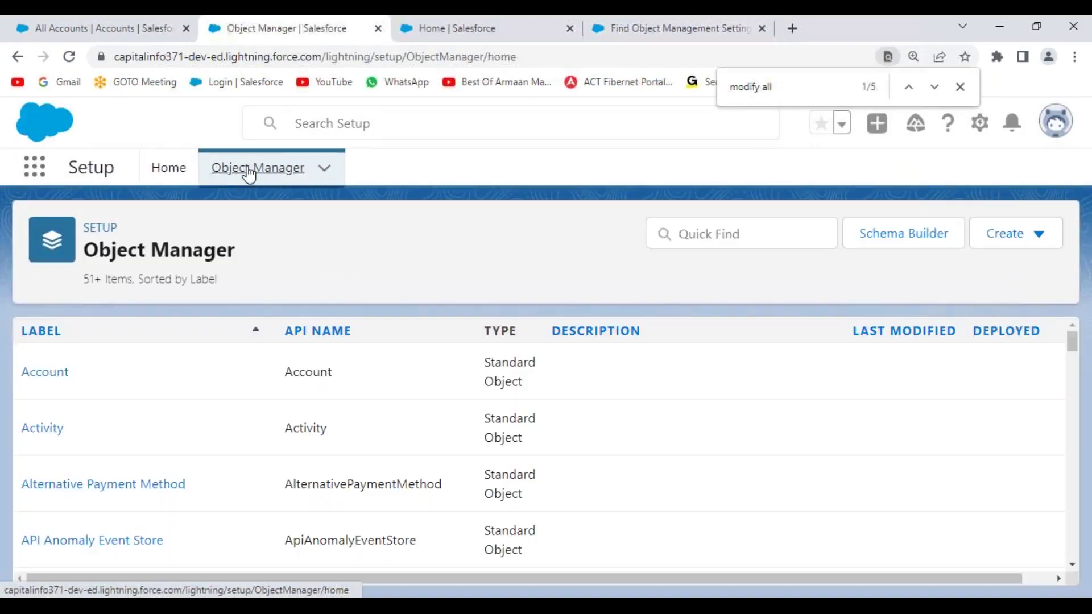
left_click(30, 377)
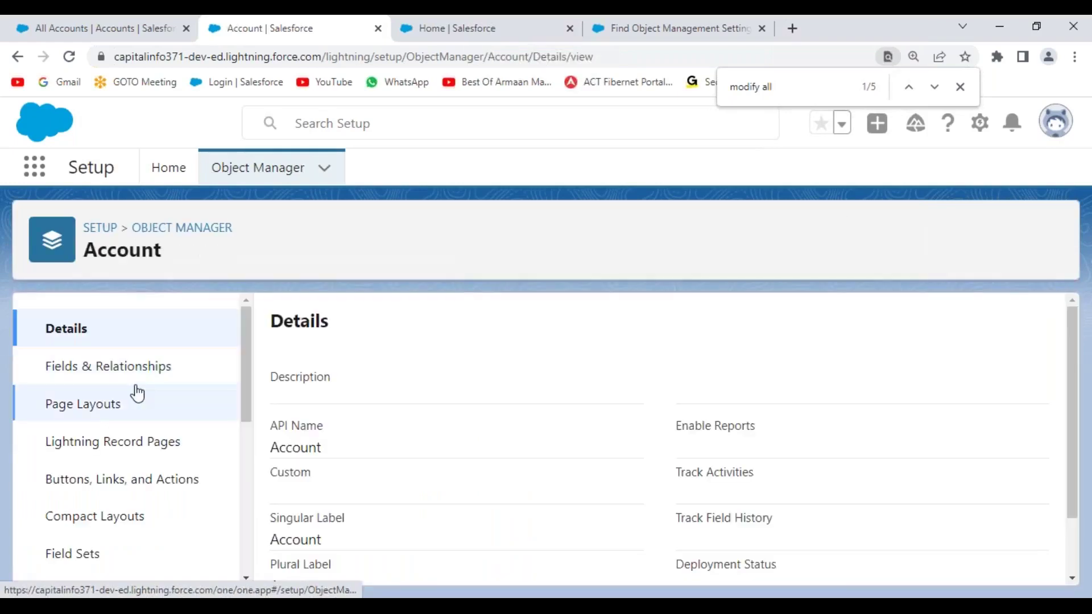
left_click(129, 370)
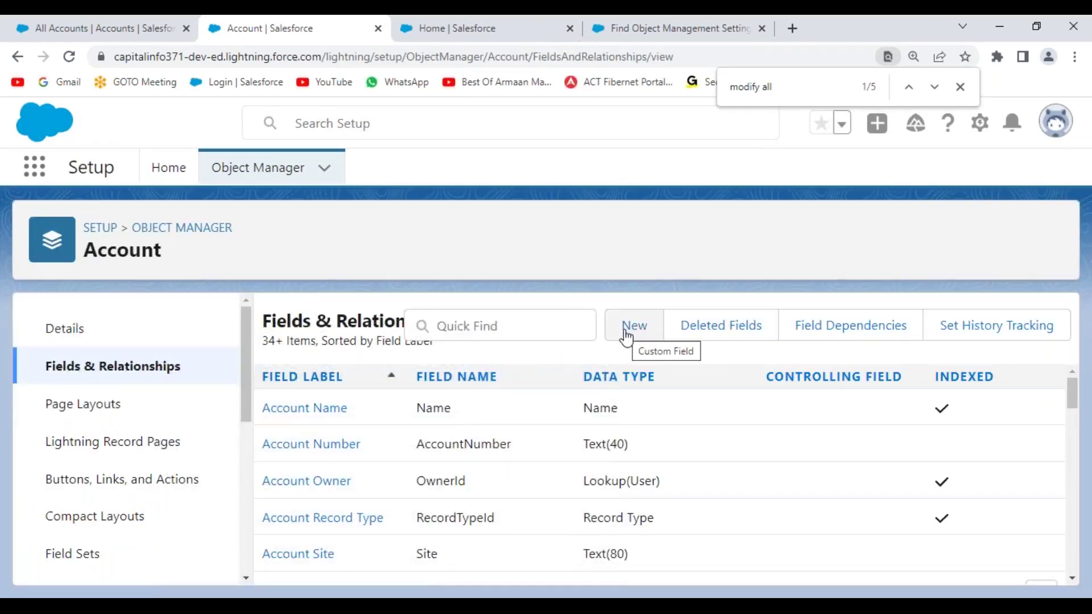
left_click(626, 325)
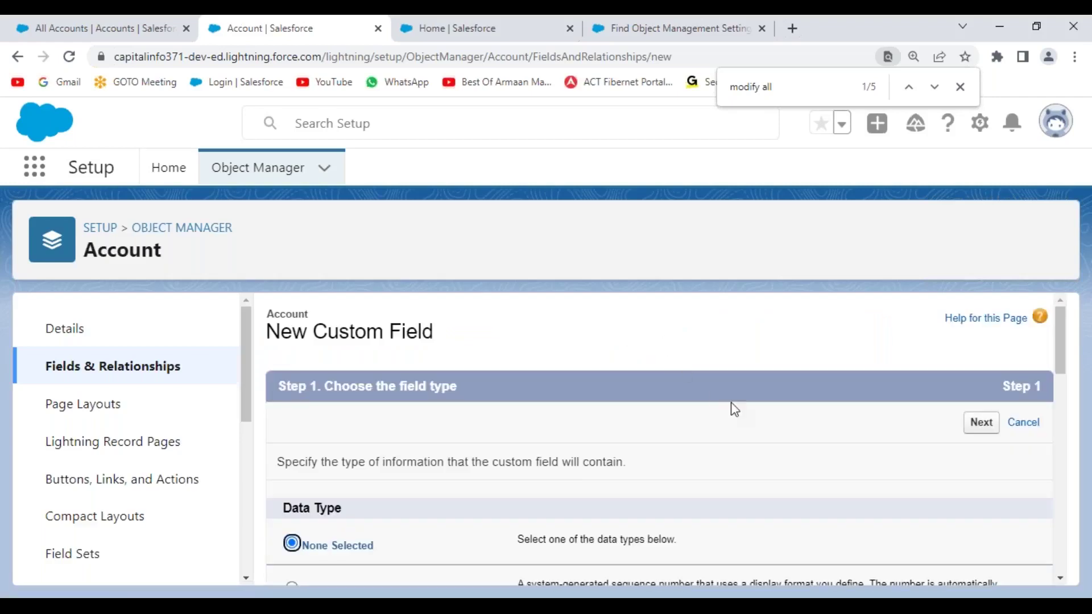
- Close the extra Setup Home page and help article to get back to Account setup
scroll(749, 404, "down", 4)
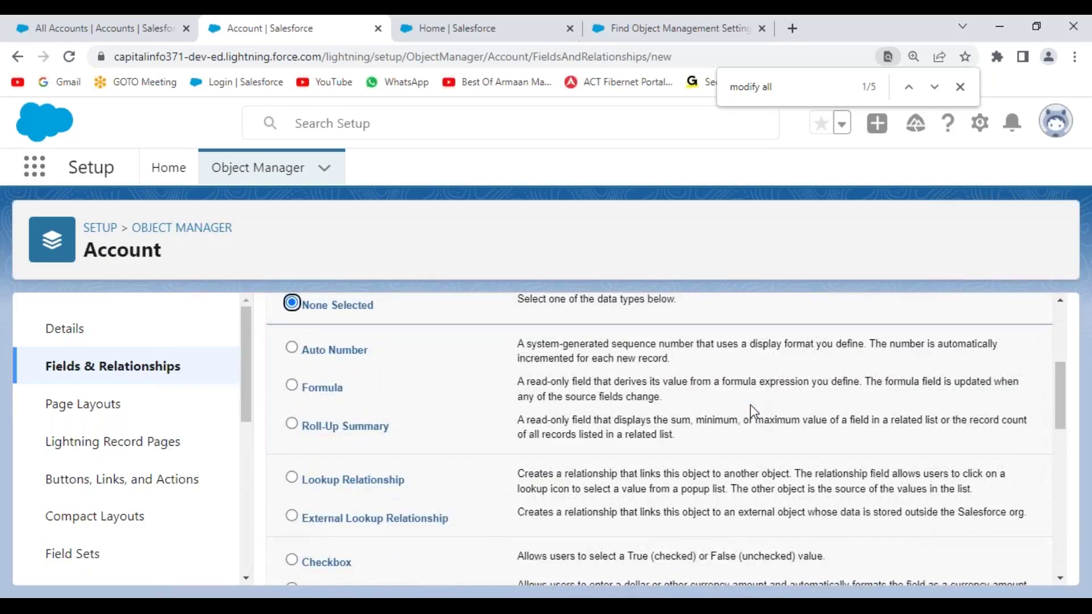
scroll(750, 408, "down", 7)
scroll(749, 405, "up", 11)
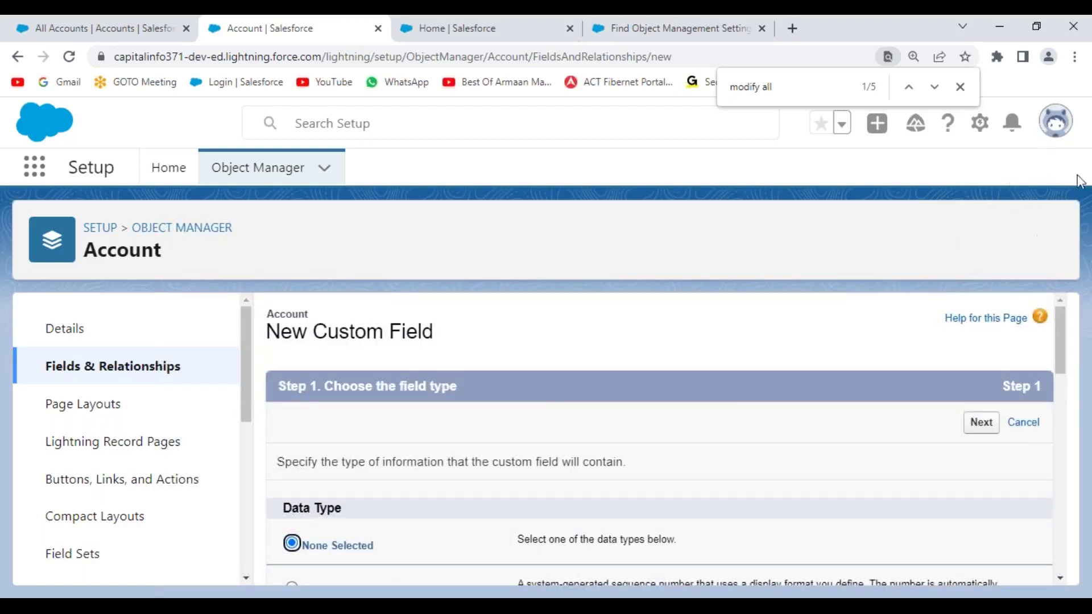
left_click(507, 31)
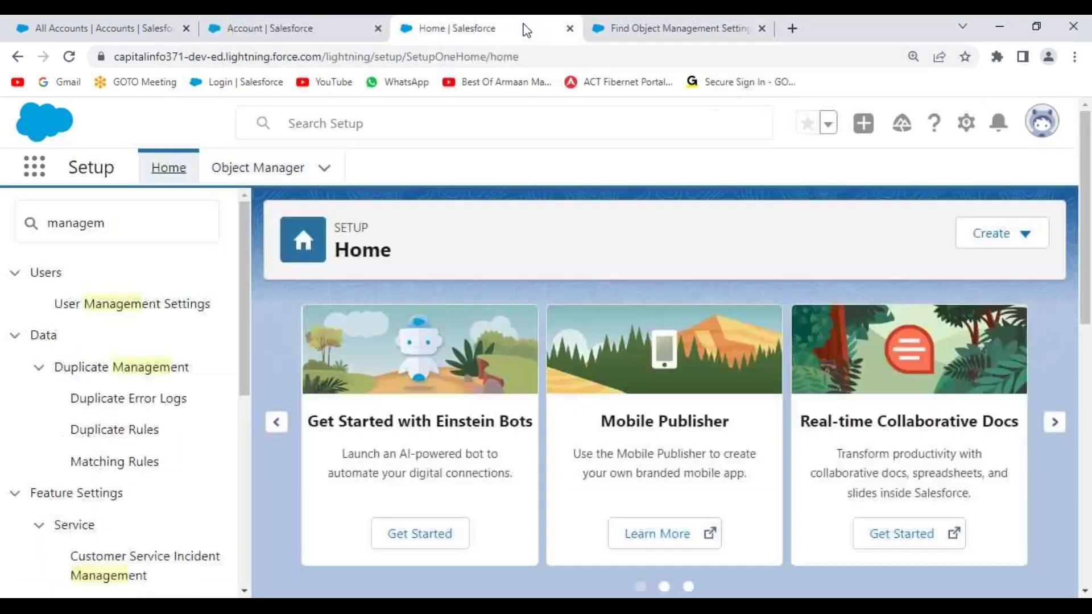
left_click(569, 29)
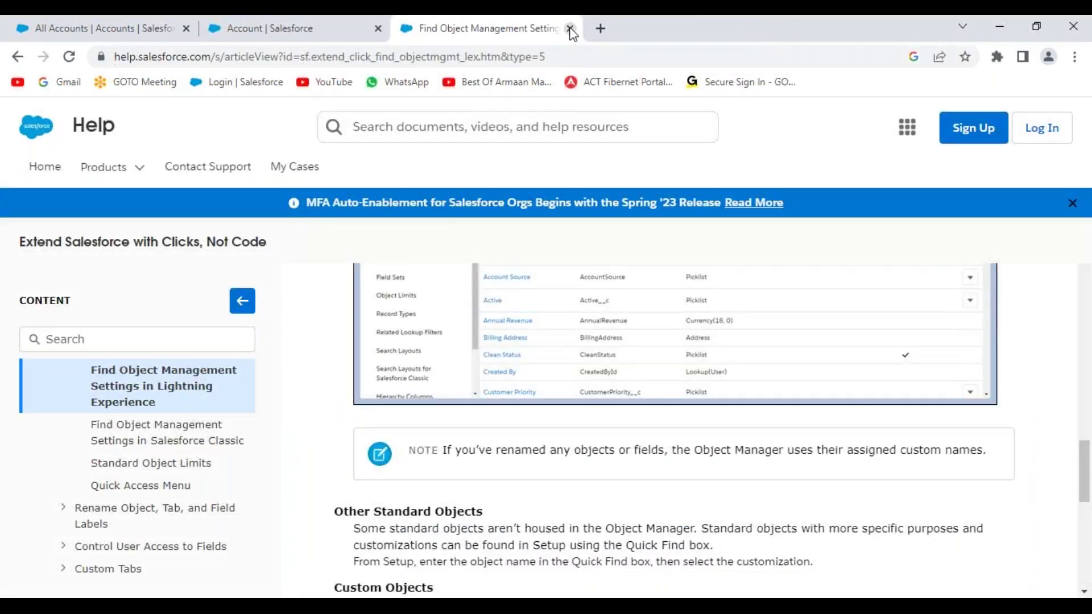
left_click(569, 28)
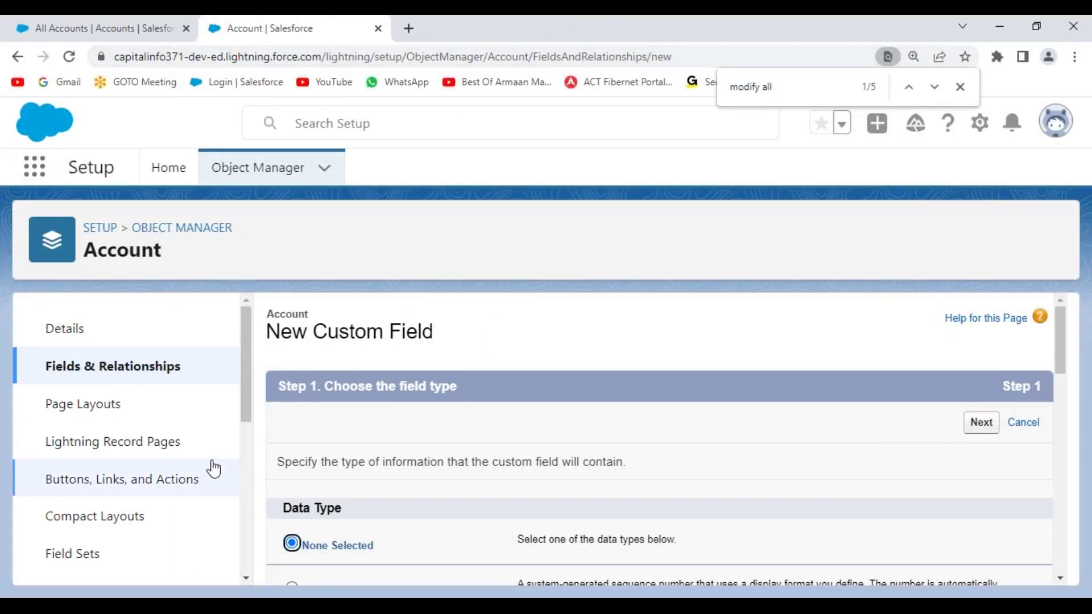
- Browse the Account's Buttons, Links and Actions, Compact Layouts, and Limits pages
scroll(249, 388, "down", 3)
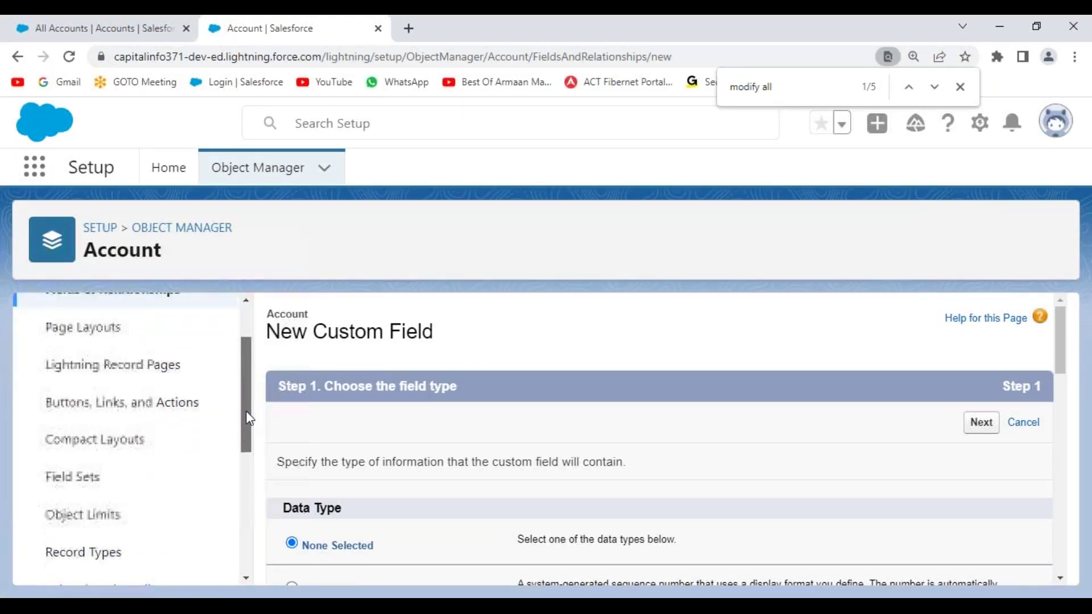
left_click(136, 405)
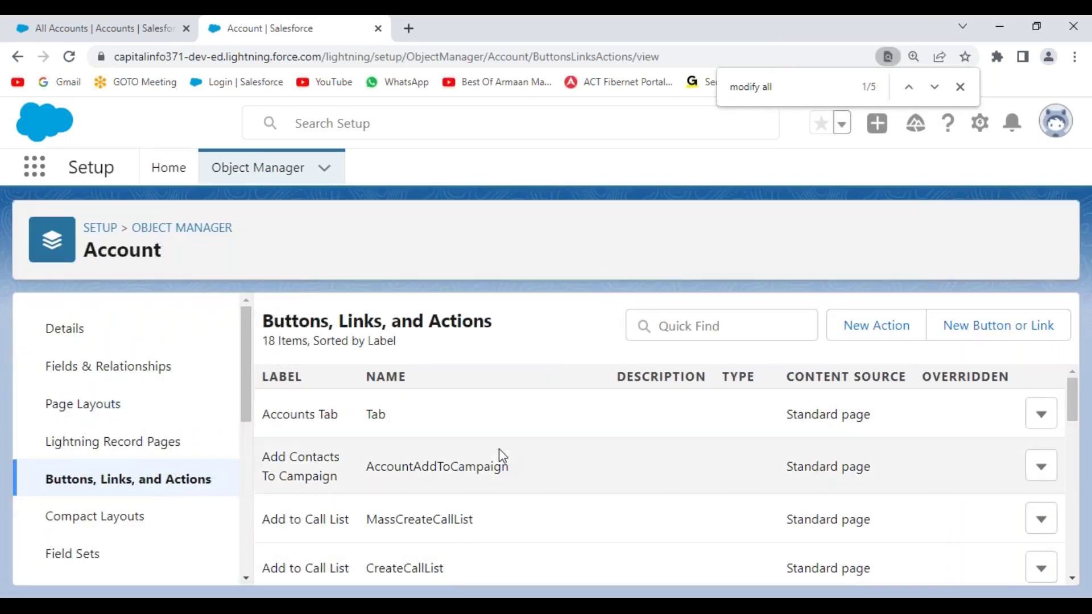
left_click(95, 522)
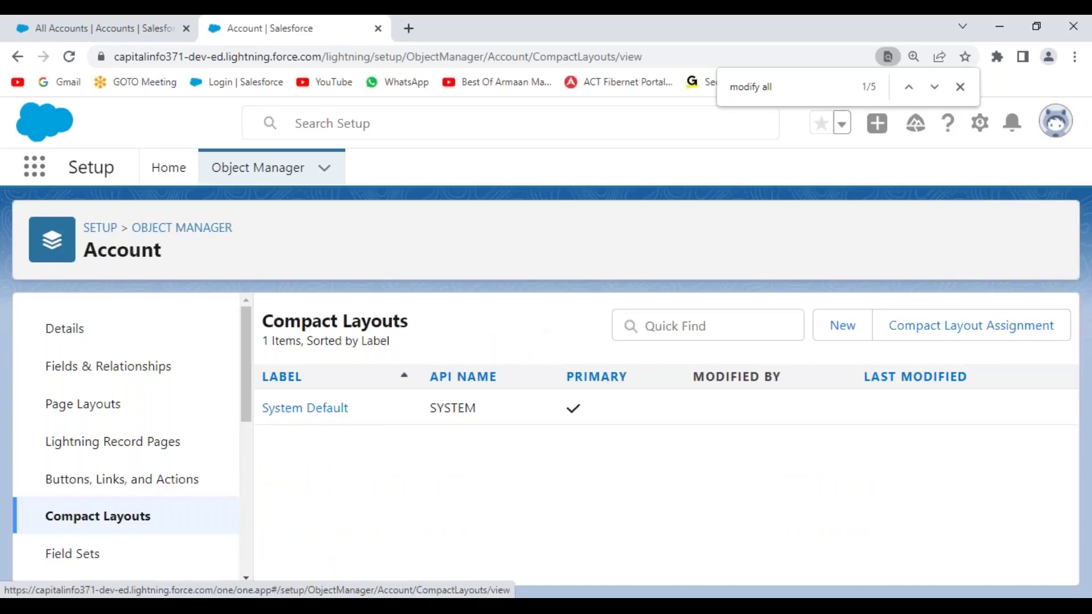
scroll(190, 483, "down", 3)
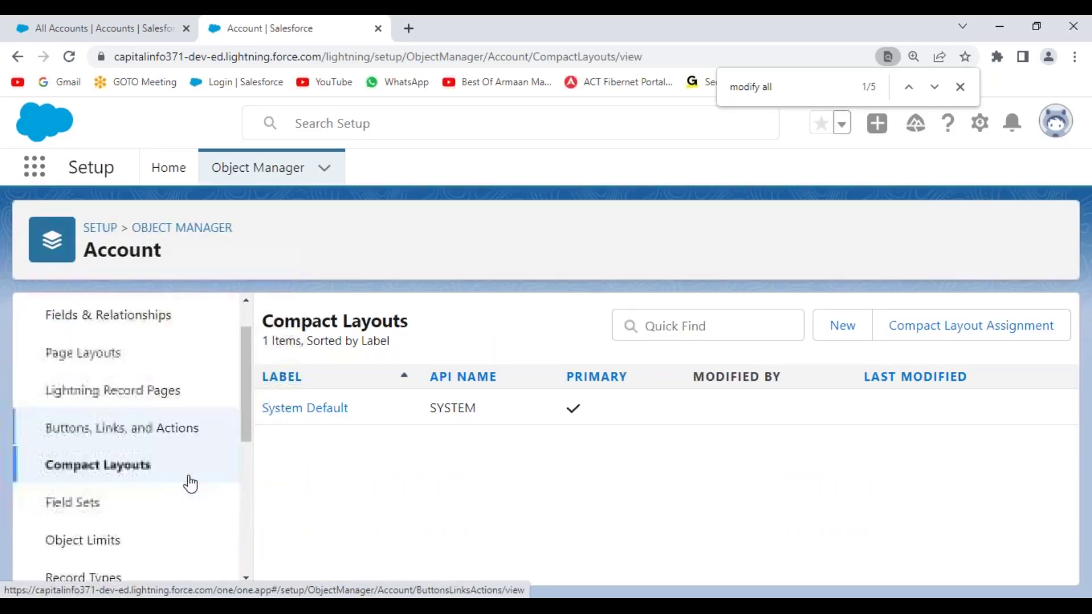
left_click(71, 435)
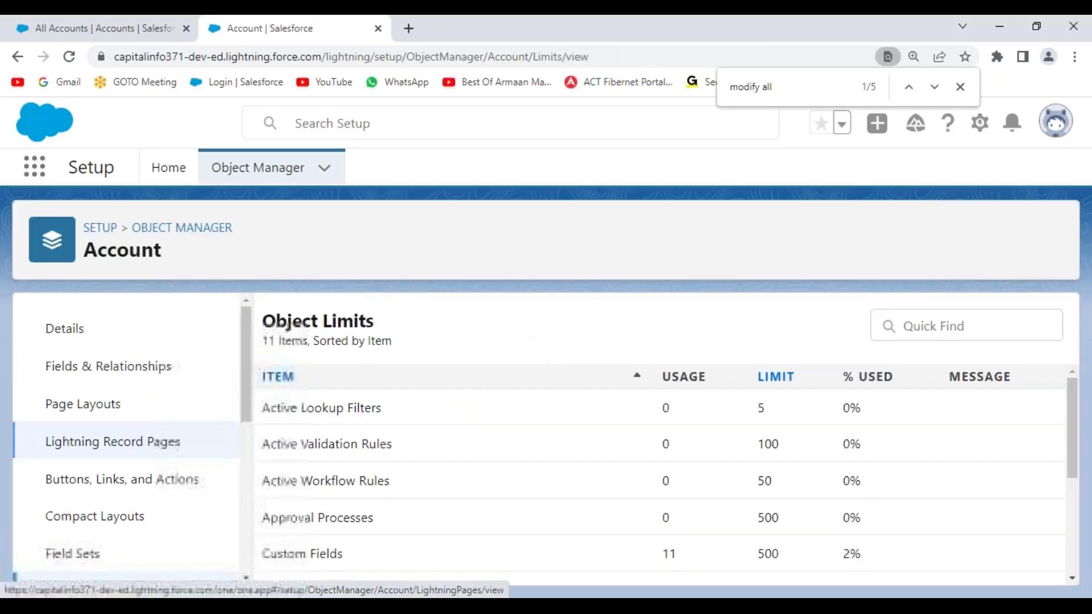
scroll(604, 463, "down", 4)
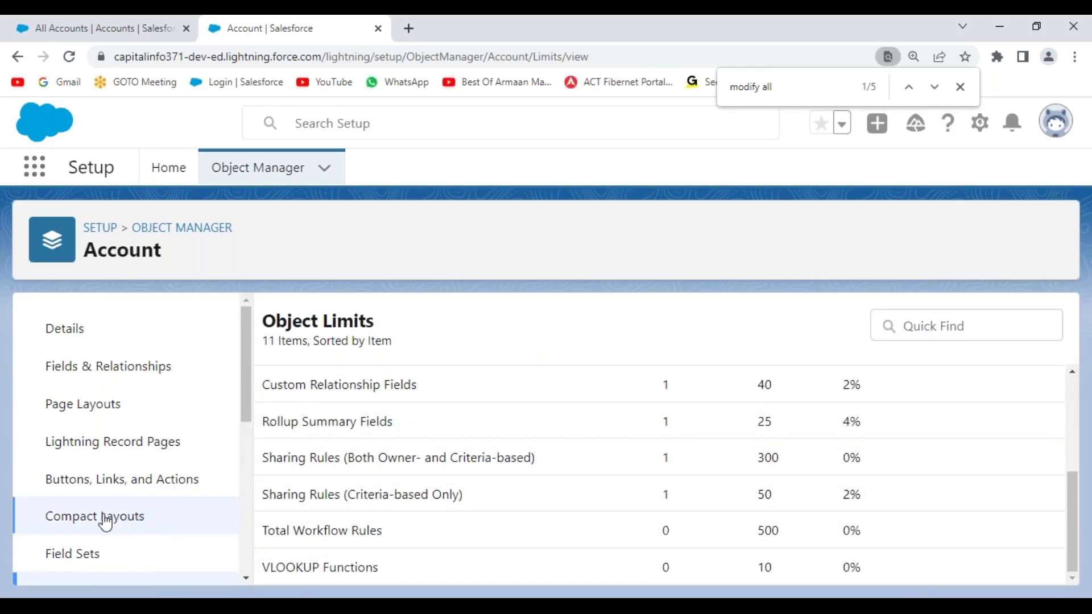
scroll(148, 515, "down", 4)
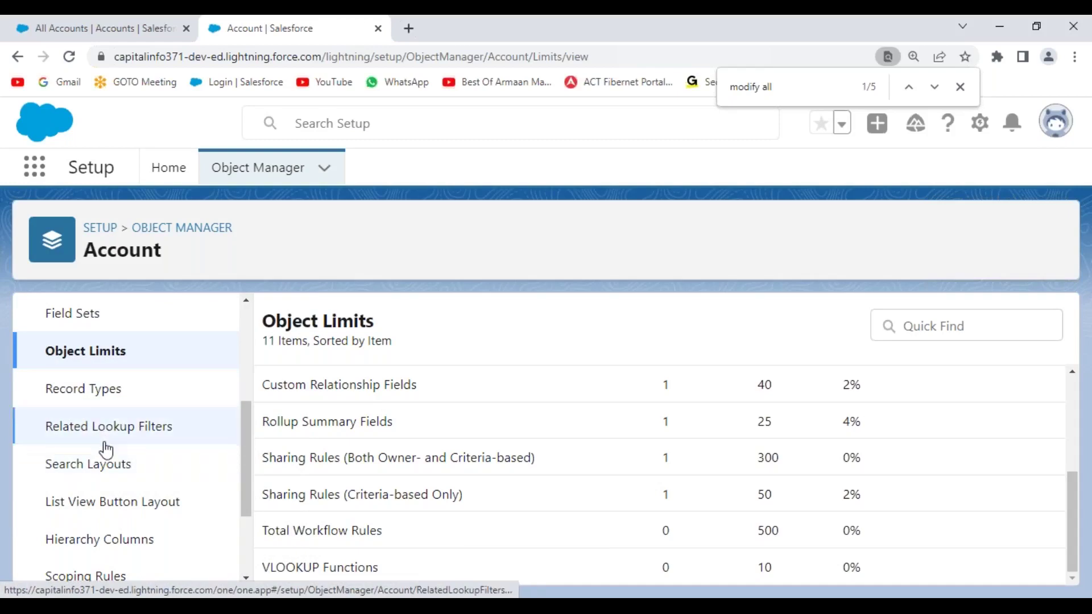
- View Account's Related Lookup Filters, Scoping Rules and Search Layouts, then return to Object Manager
left_click(110, 438)
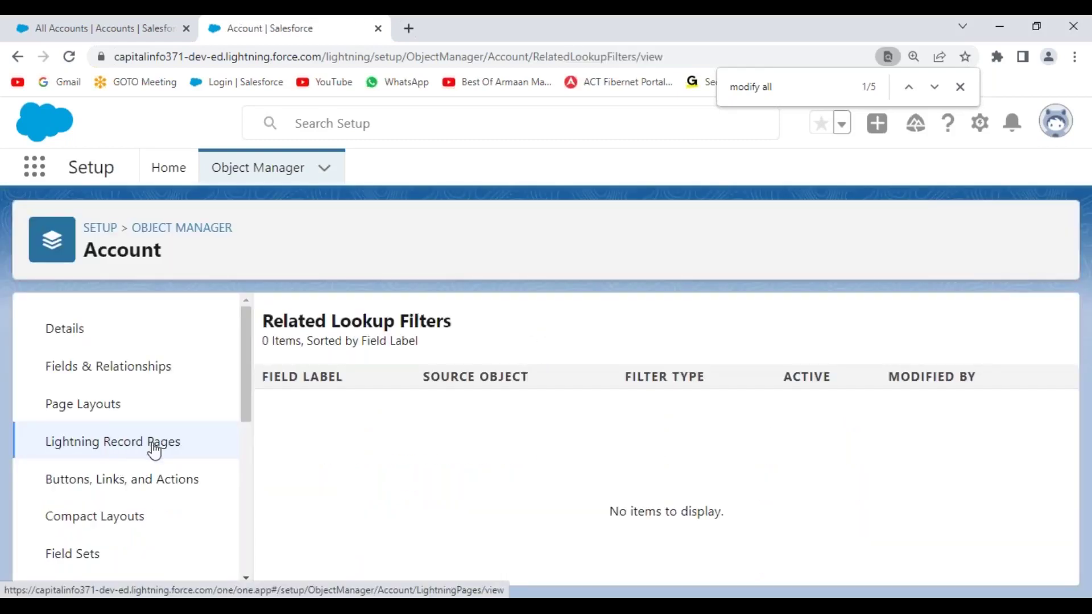
scroll(151, 449, "down", 6)
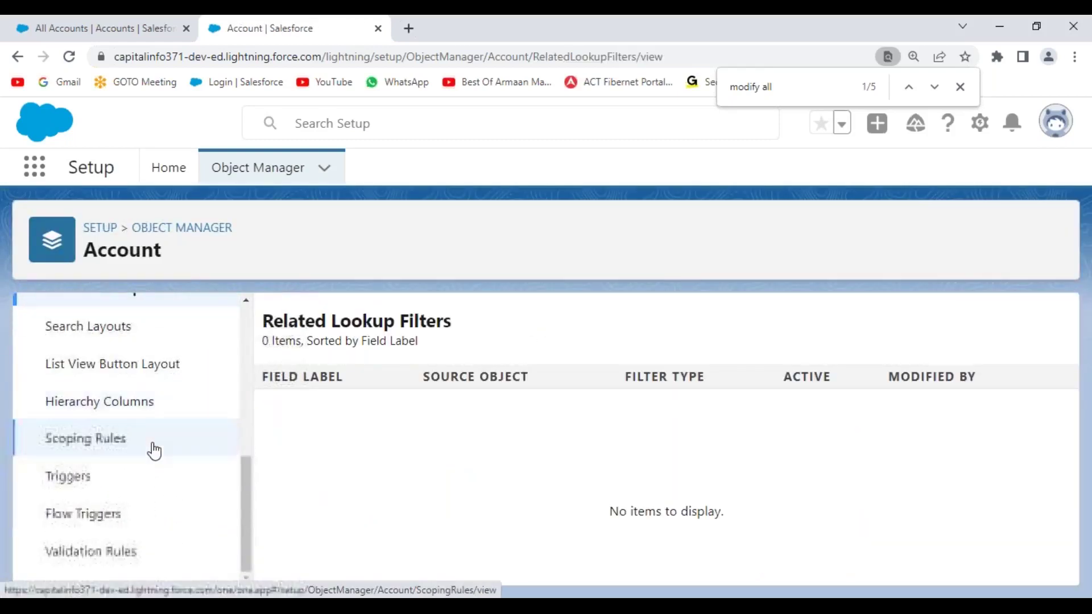
left_click(88, 448)
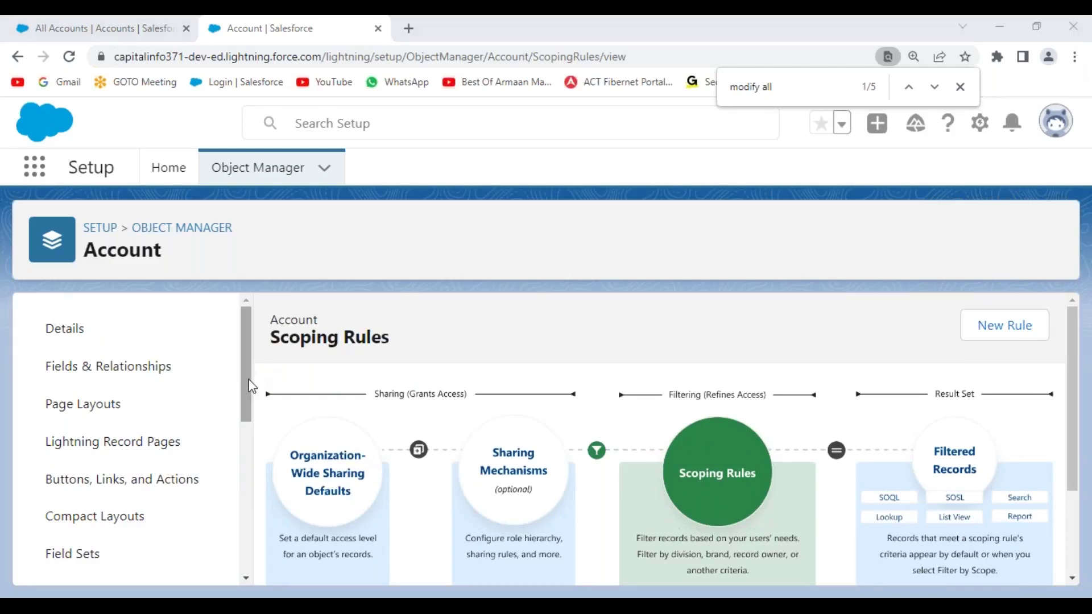
scroll(282, 433, "down", 2)
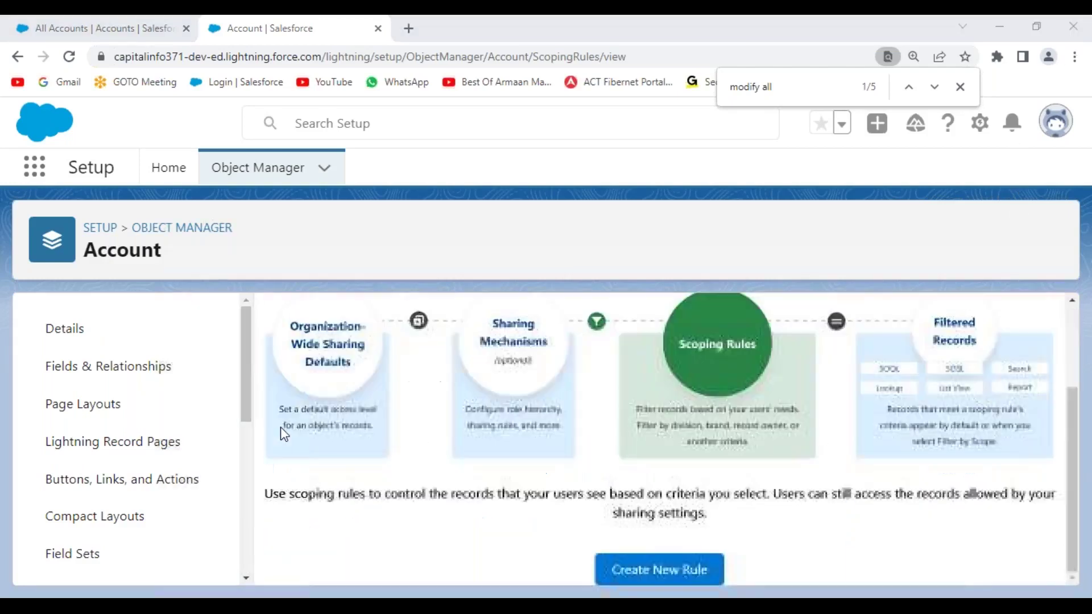
scroll(162, 461, "down", 6)
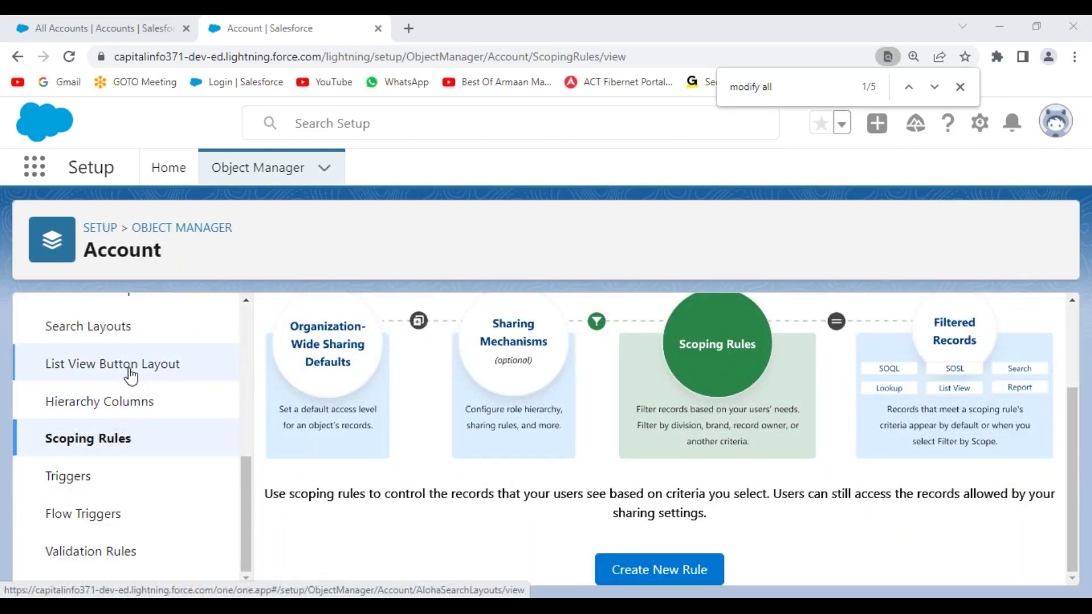
left_click(141, 332)
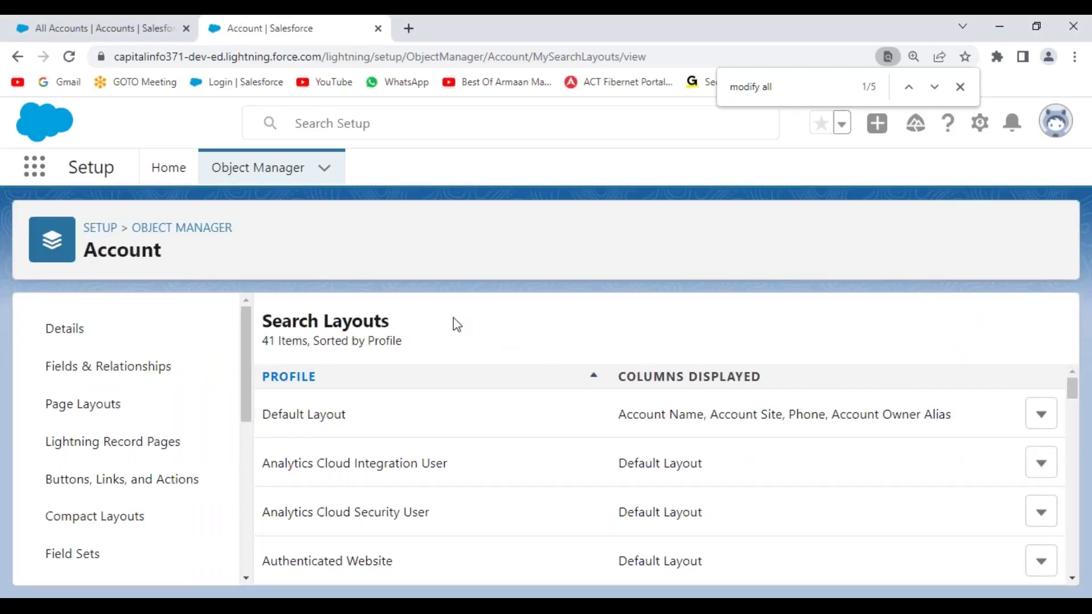
left_click(178, 233)
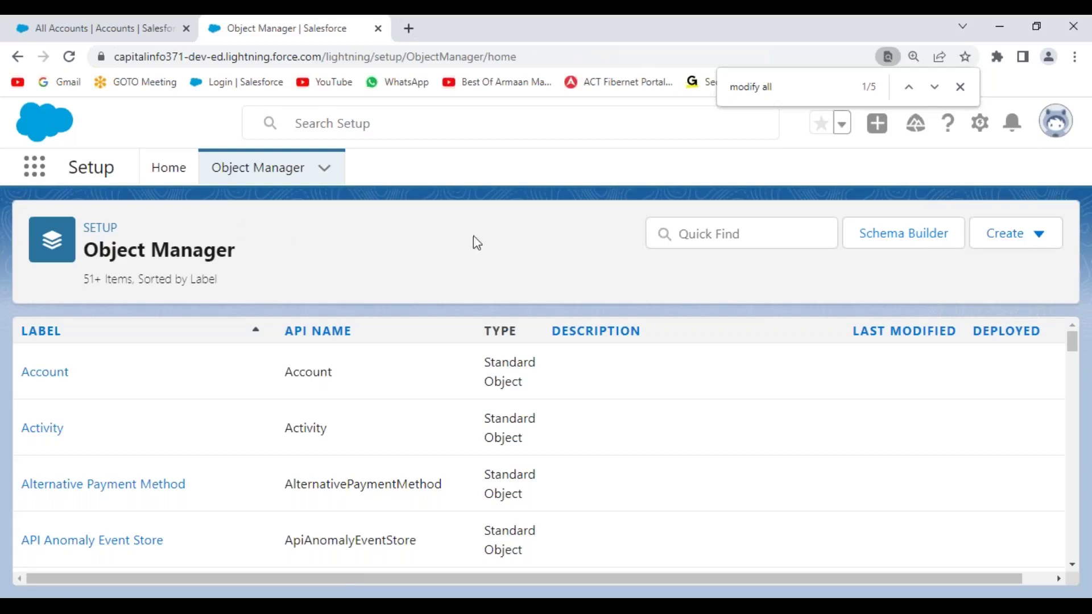
- Check the Create dropdown options, dismiss them, and switch to the Apex Triggers.txt notes
left_click(1036, 243)
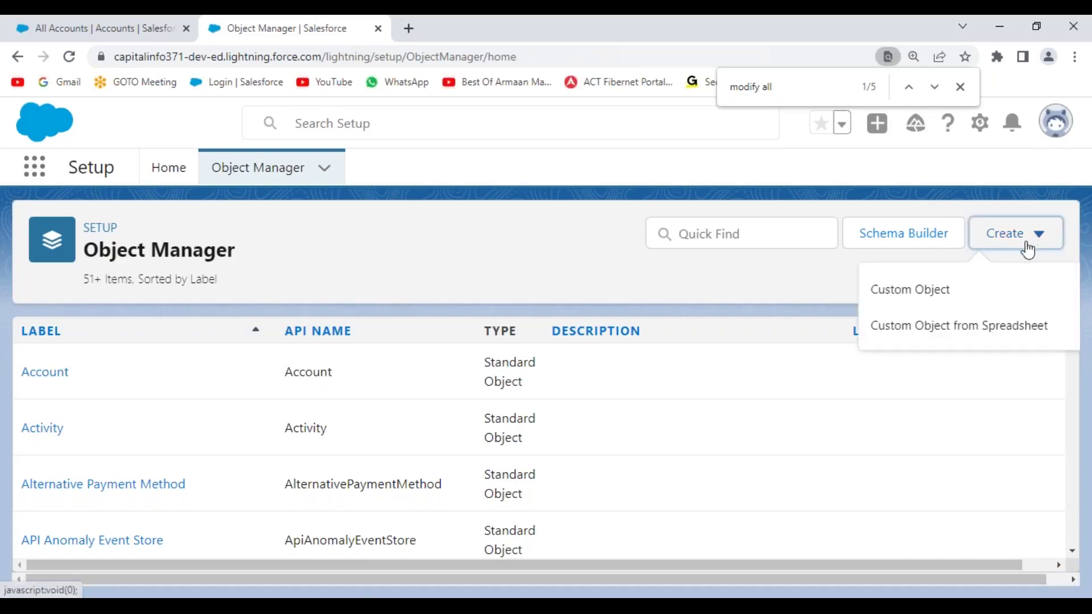
left_click(424, 243)
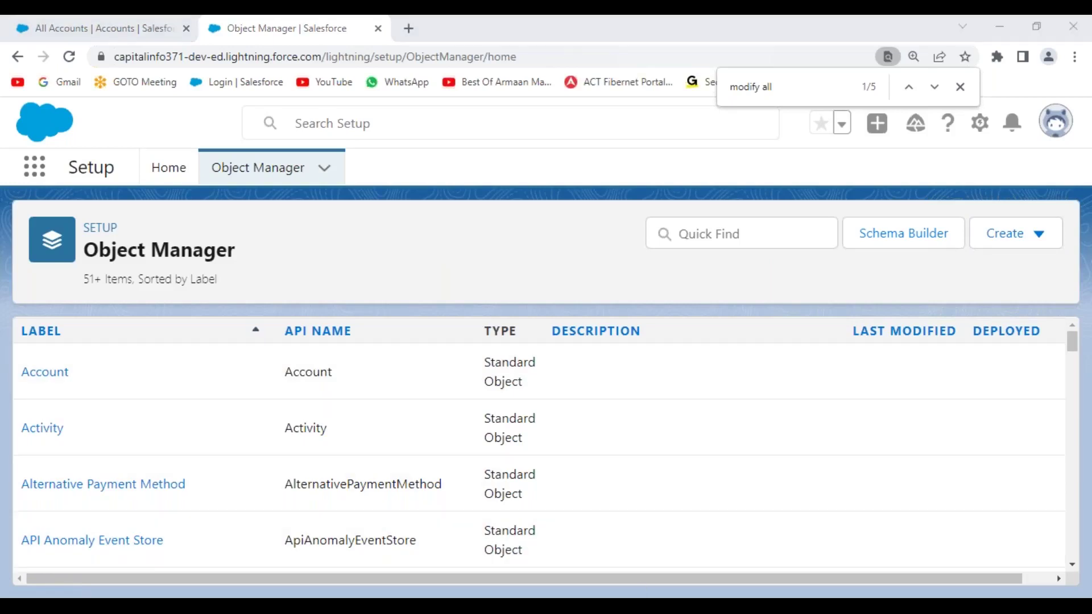
key("alt+Tab")
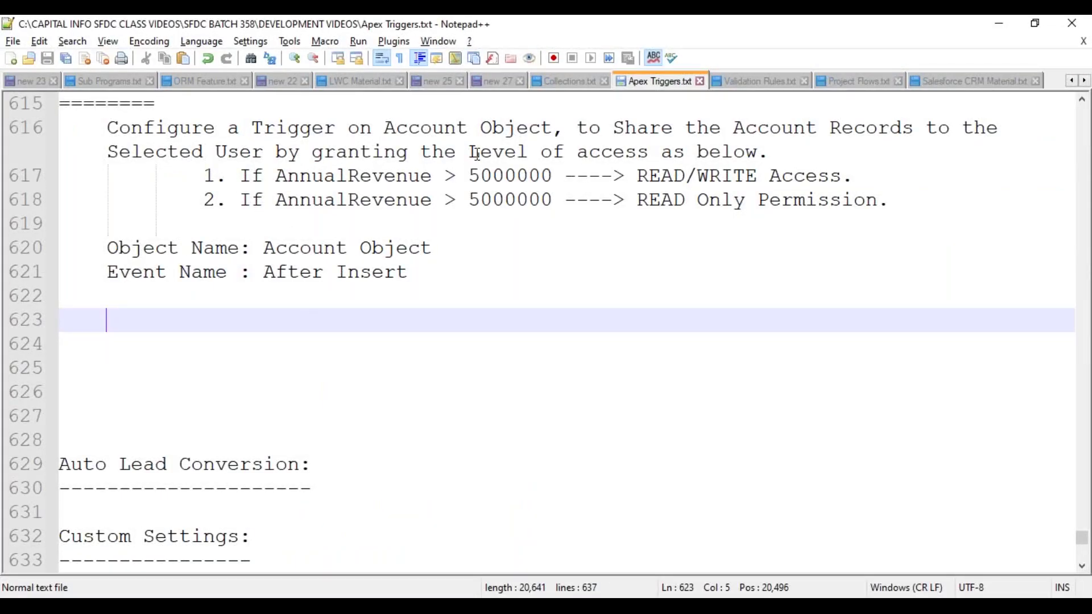
- Highlight 'Share the Account' on line 616, then return to Chrome's All Accounts list
left_click(617, 128)
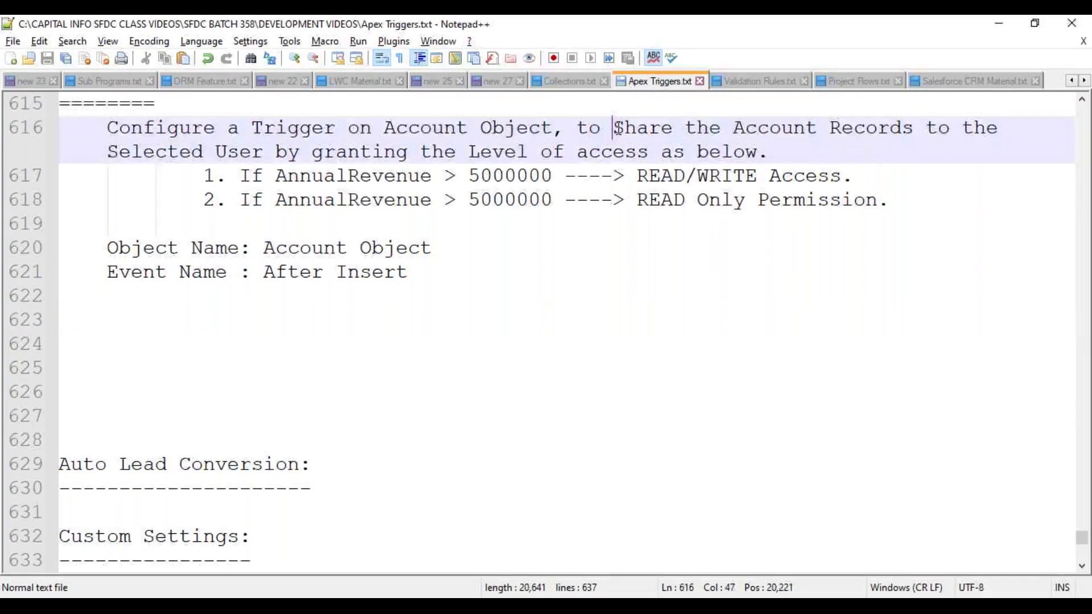
left_click_drag(619, 128, 821, 128)
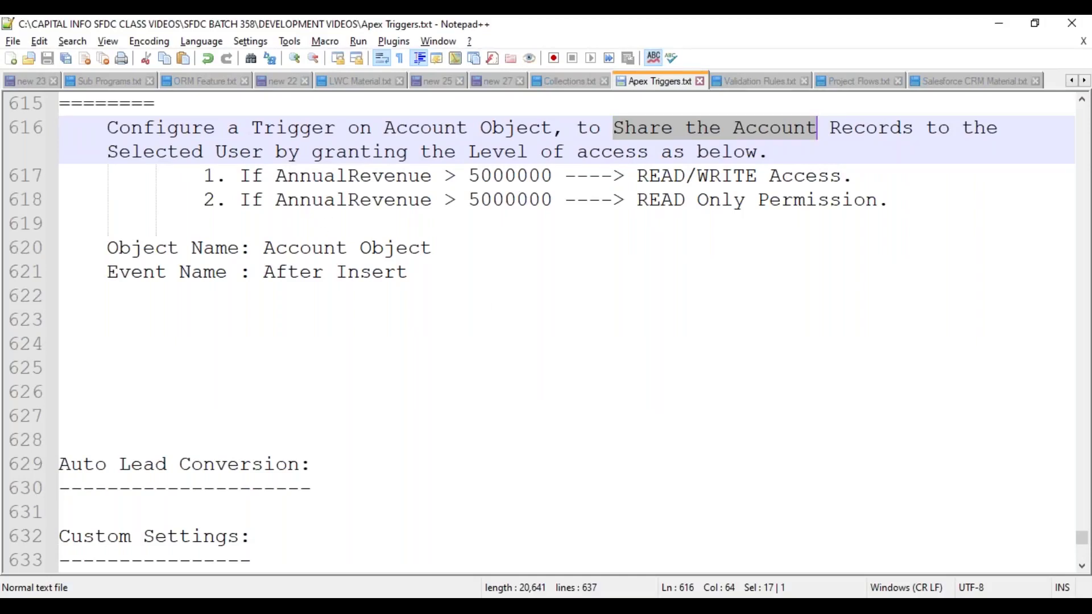
left_click(493, 606)
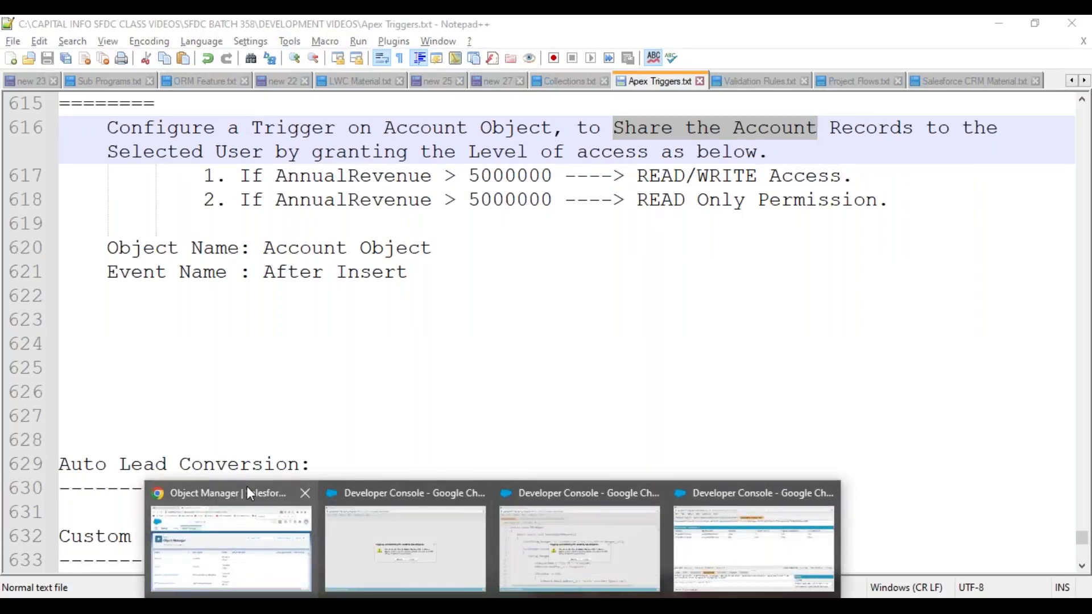
left_click(247, 489)
left_click(151, 38)
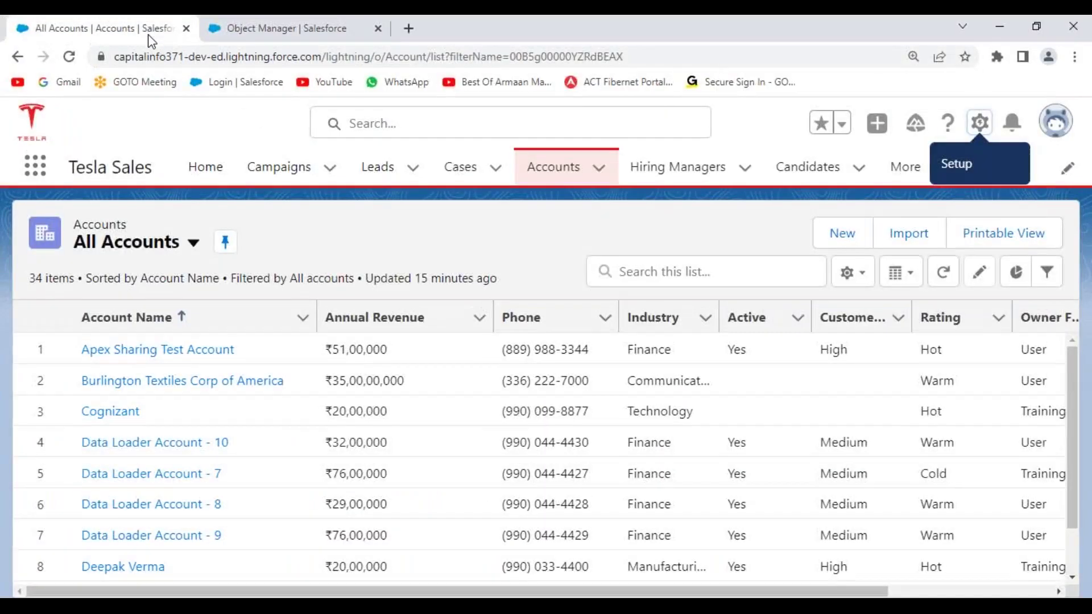
- Start a New Customer account, try the Annual Revenue field, then cancel without saving
left_click(846, 241)
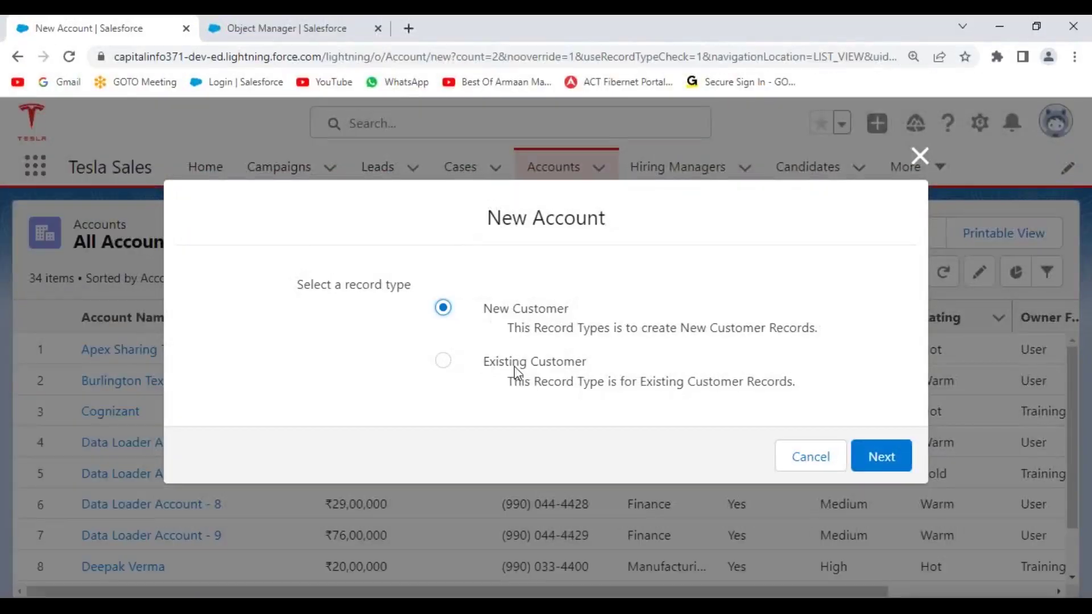
left_click(882, 471)
scroll(397, 443, "down", 4)
scroll(364, 341, "down", 3)
left_click(250, 213)
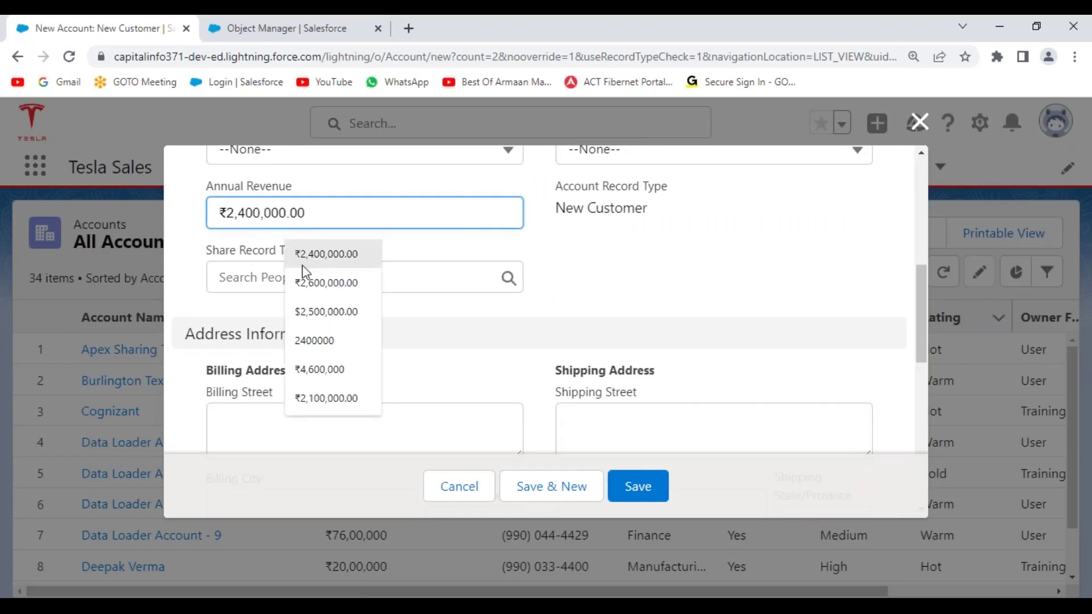
left_click(607, 292)
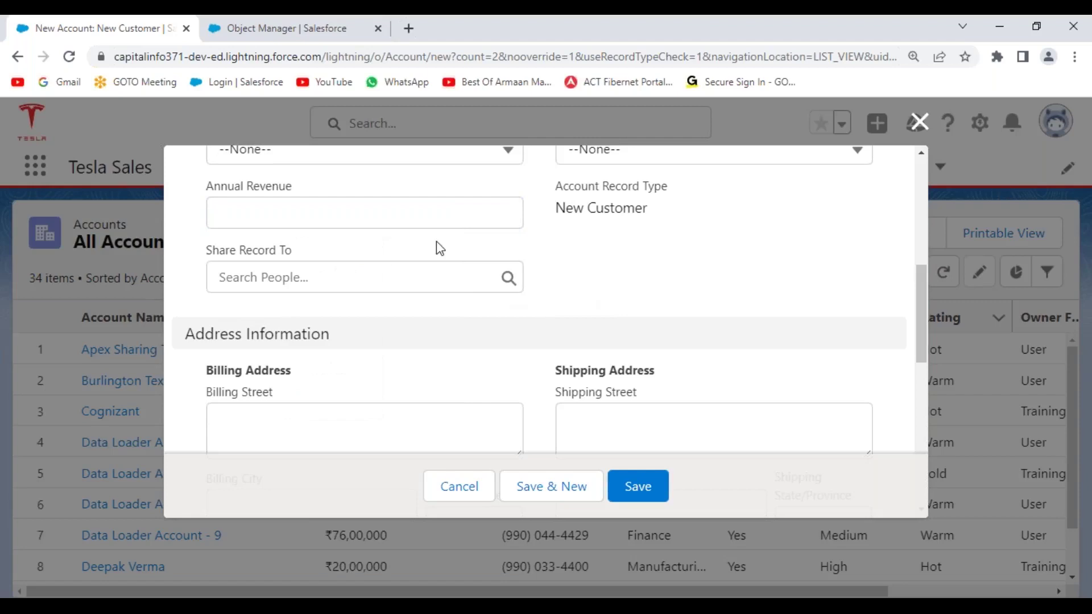
left_click(252, 216)
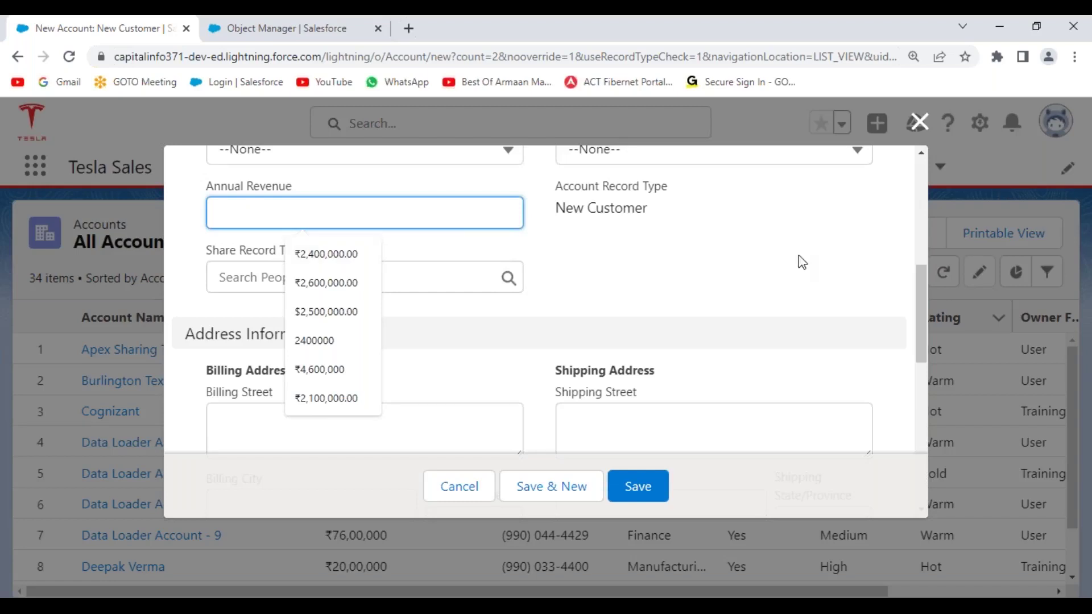
left_click(717, 324)
left_click(460, 490)
- Launch the Developer Console from the gear menu and maximize its window
left_click(976, 132)
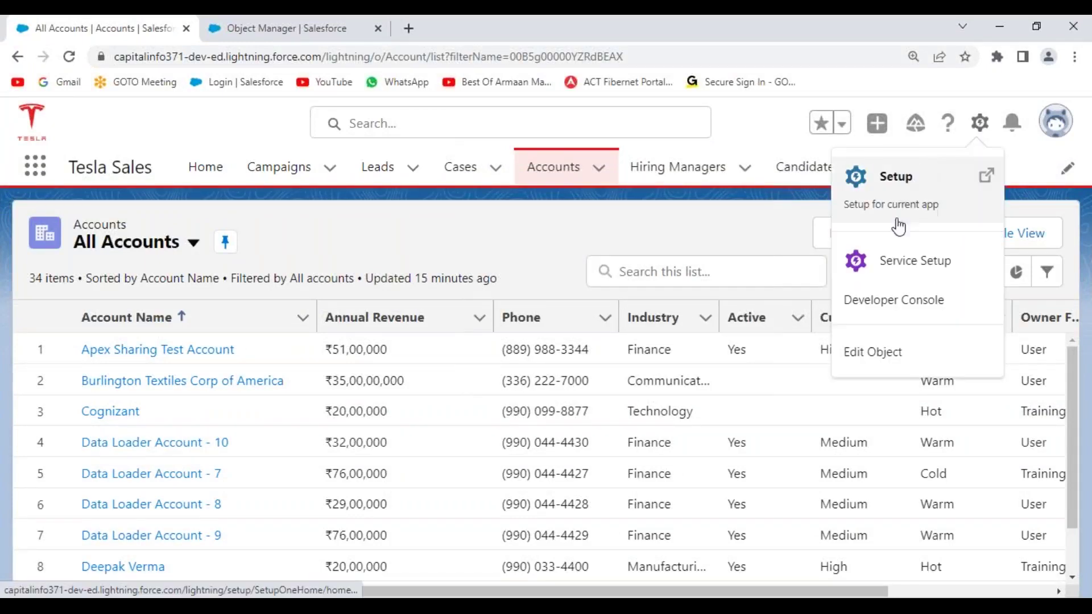
left_click(894, 302)
double_click(454, 34)
- Close the log and DMLHelper tabs, then create Apex trigger ShareAccountRecordsTrigger on Account
left_click(444, 102)
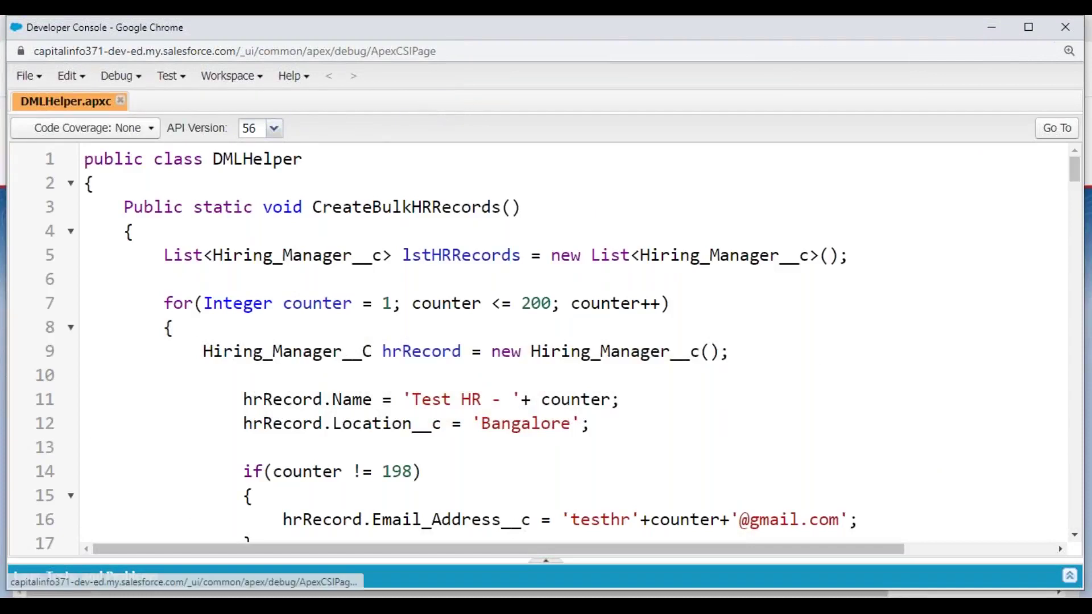
left_click(120, 101)
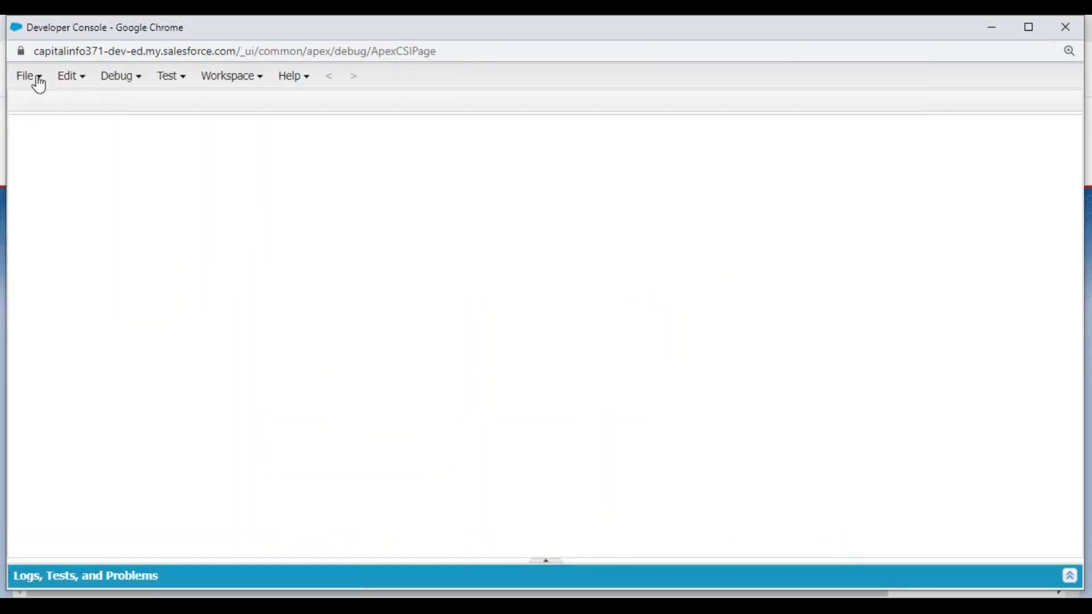
left_click(34, 81)
mouse_move(71, 111)
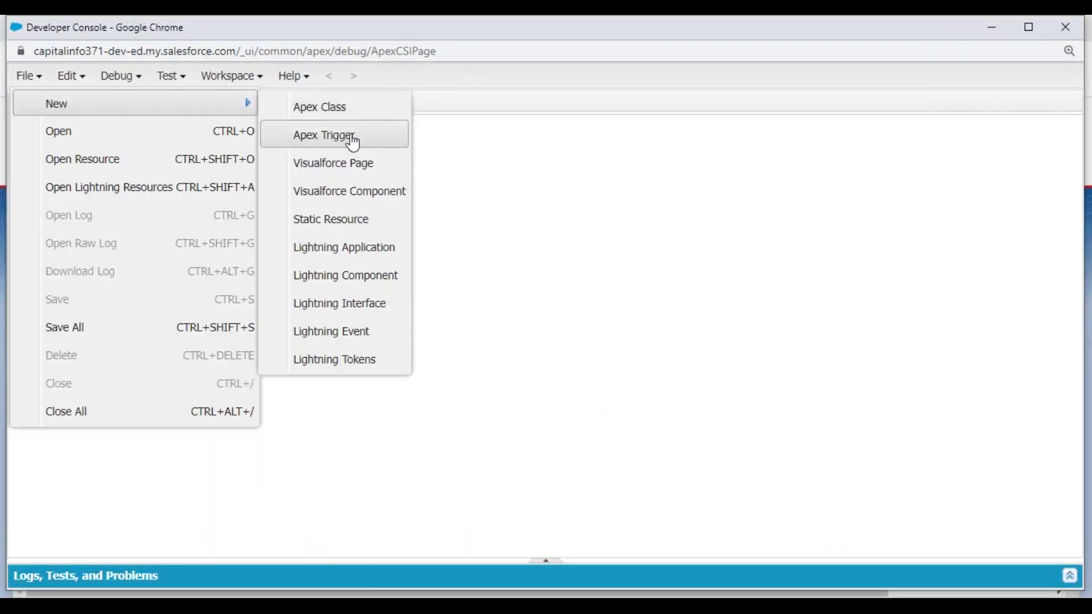
left_click(352, 138)
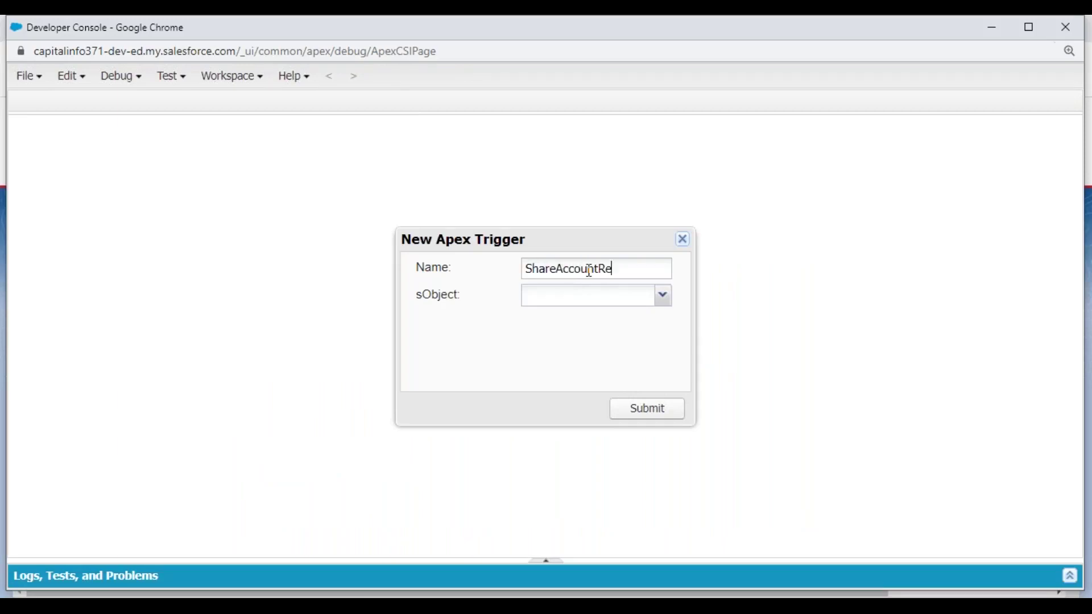
type("ShareAccountRecordsTrigger")
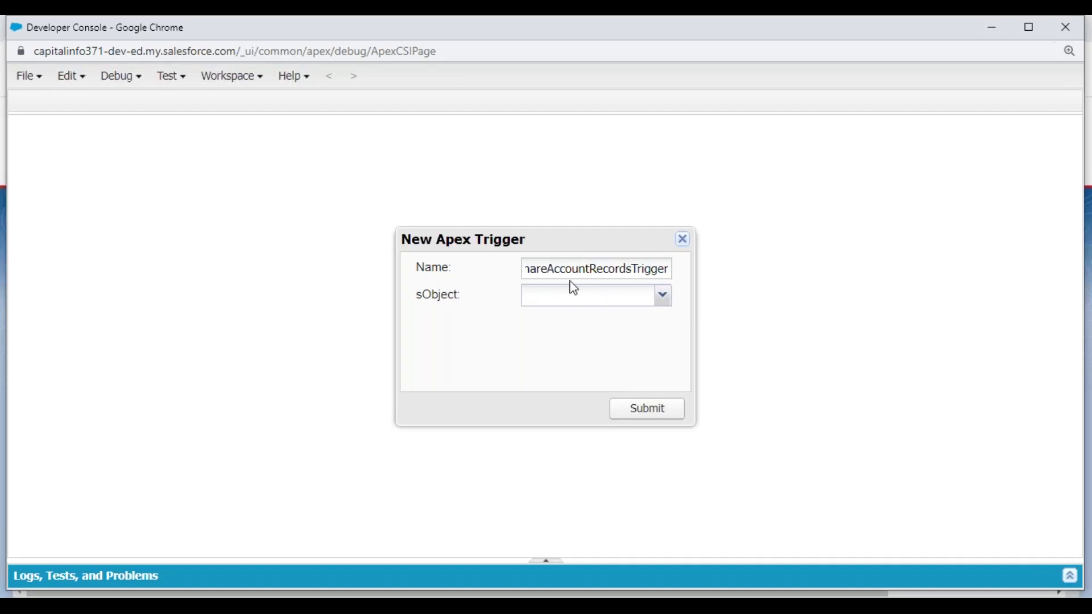
left_click(663, 296)
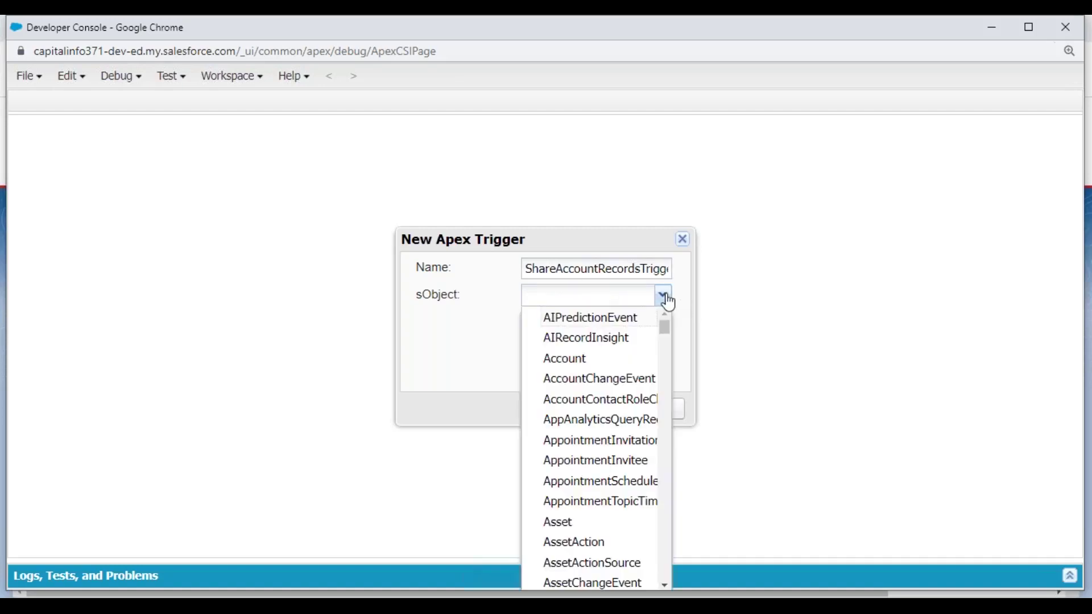
left_click(604, 365)
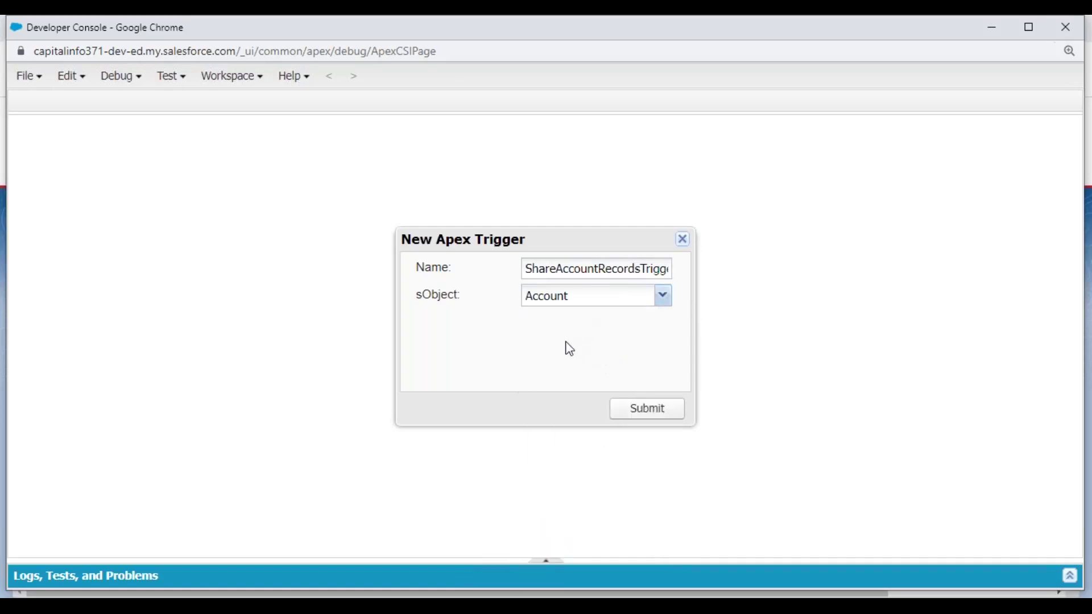
left_click(647, 411)
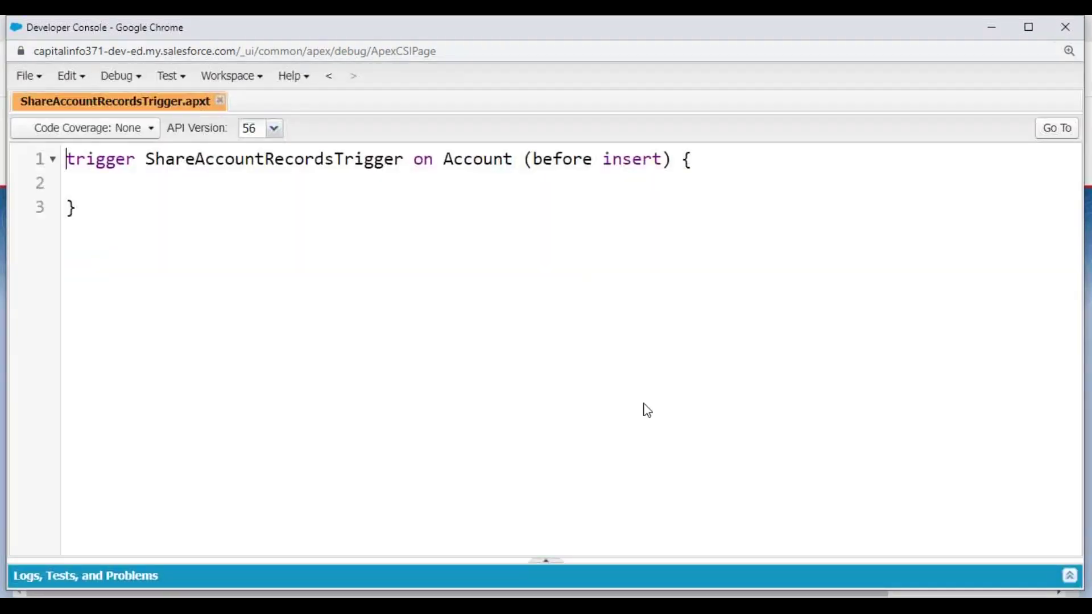
left_click(681, 161)
- Move the opening brace to its own line, change 'before insert' to 'after insert', and save
key("Return")
key("Up")
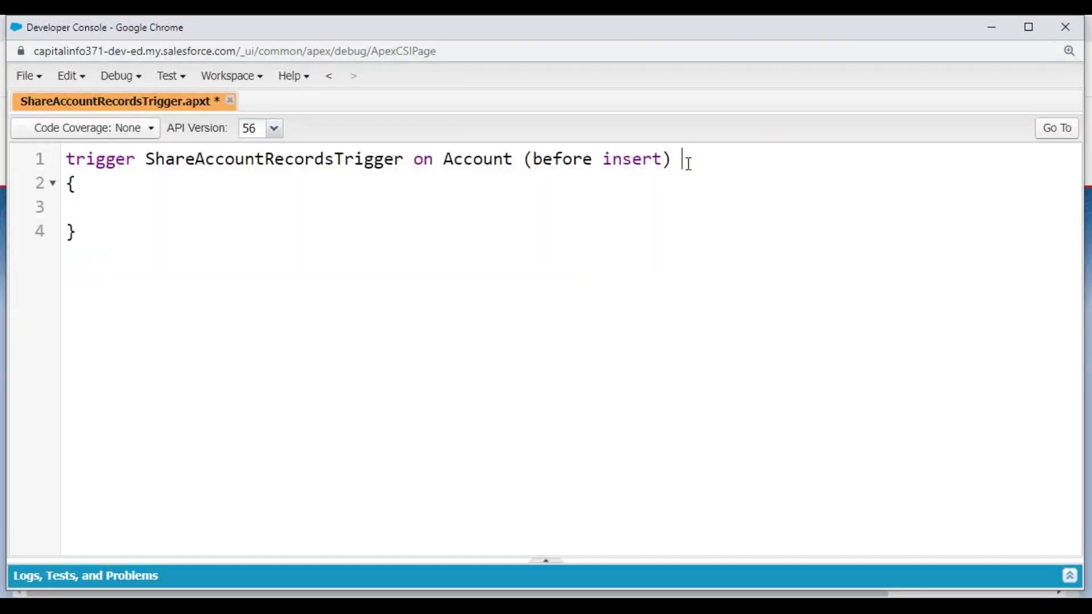
key("Left")
key("Left")
key("Left")
key("Left")
key("shift+Left")
key("shift+Left")
key("shift+Left")
key("shift+Left")
key("shift+Left")
key("shift+Left")
type("after inse")
key("BackSpace")
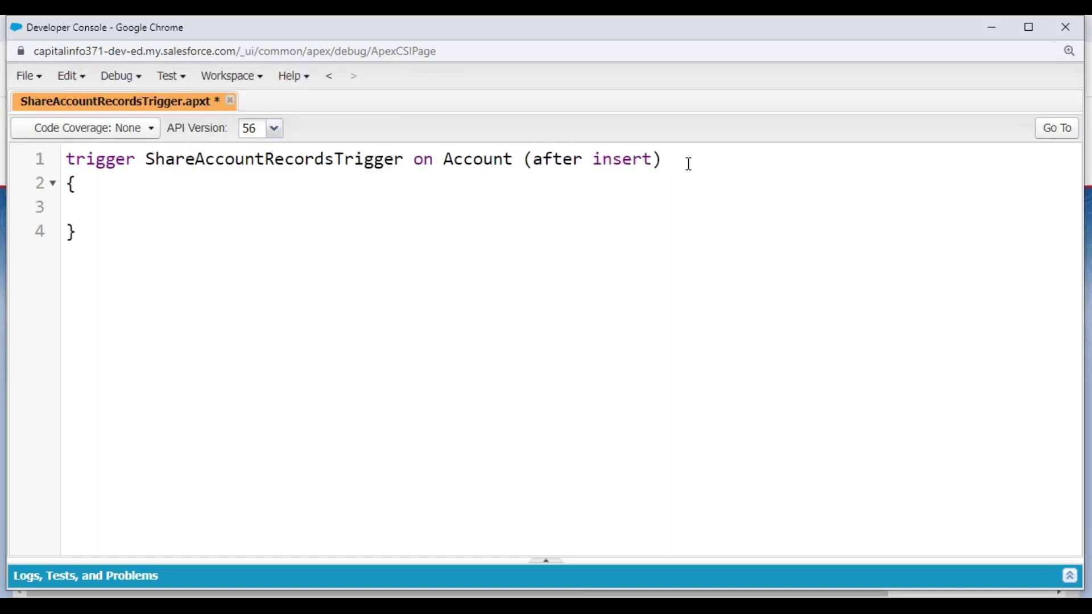
key("ctrl+s")
- Add an empty if (Trigger.isAfter && Trigger.isInsert) { } block in the body and save
key("Down")
key("Down")
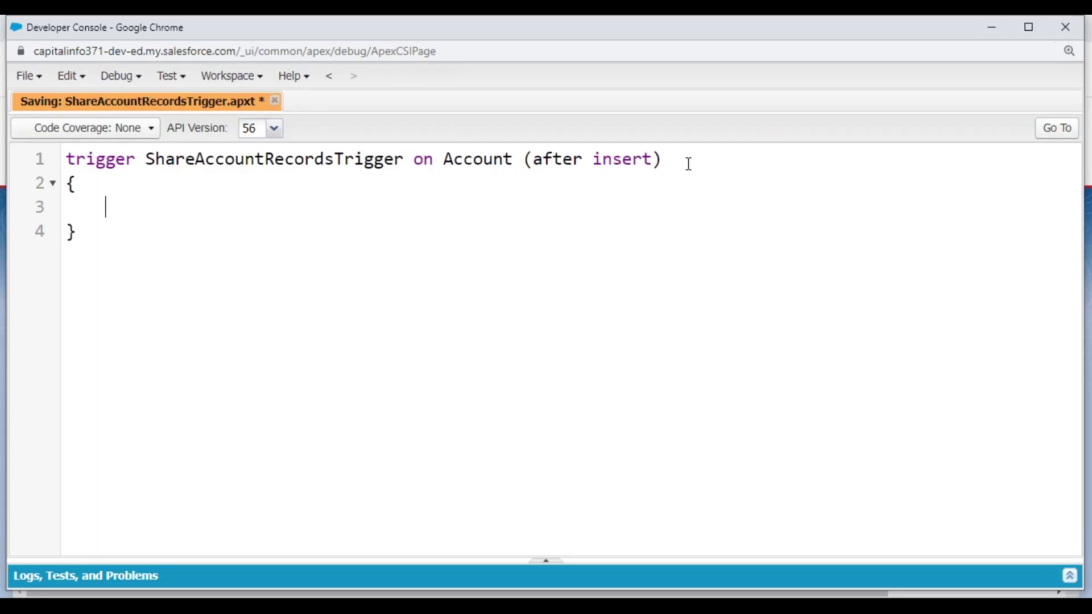
type("if")
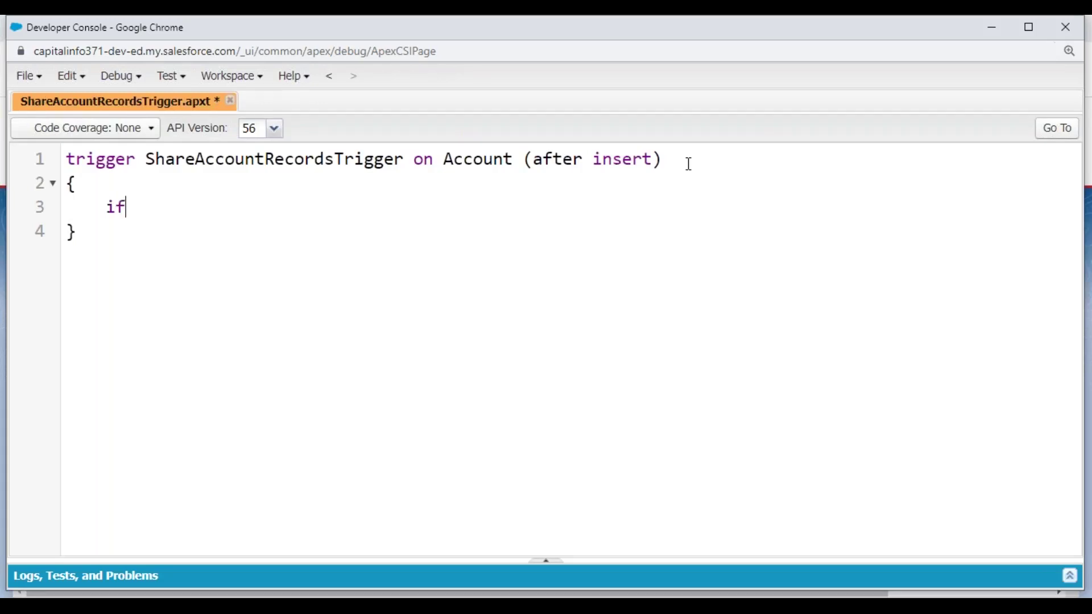
type("(Trigger.isAf")
type("ter &&")
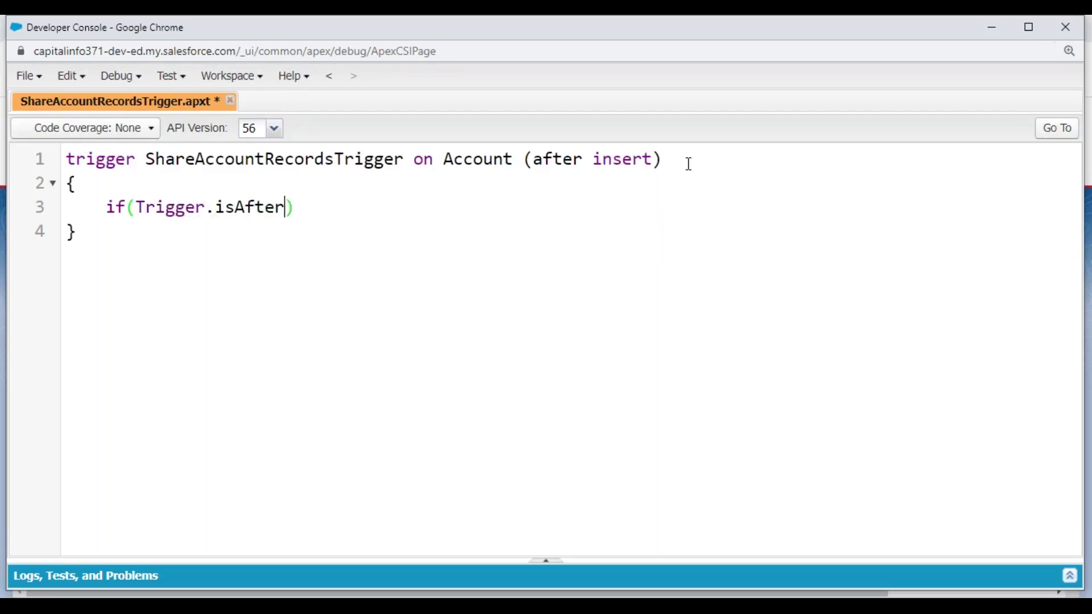
type("igger.isI")
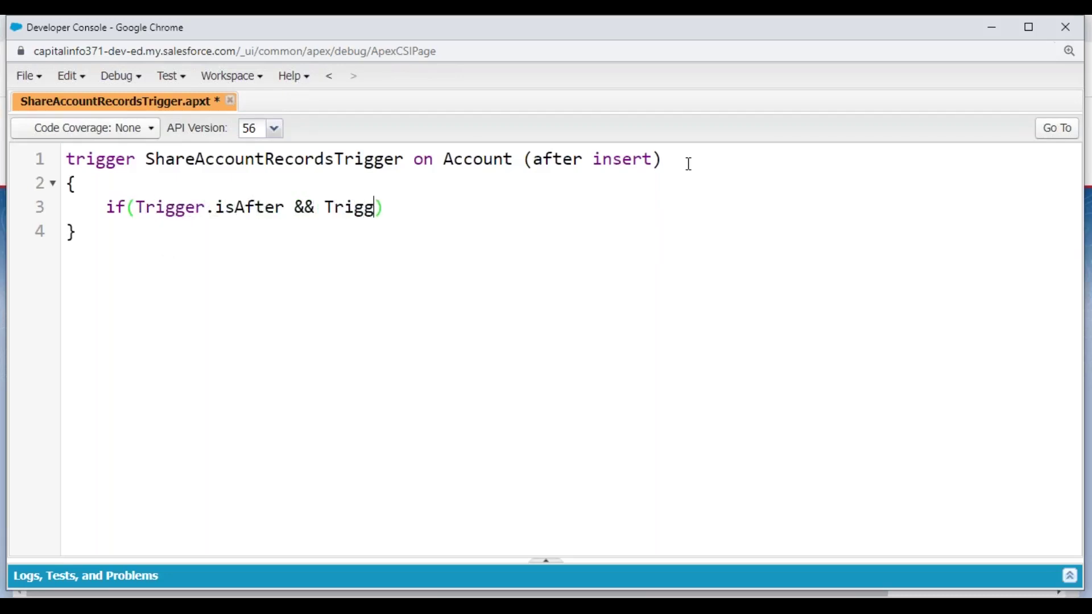
type("nsert)")
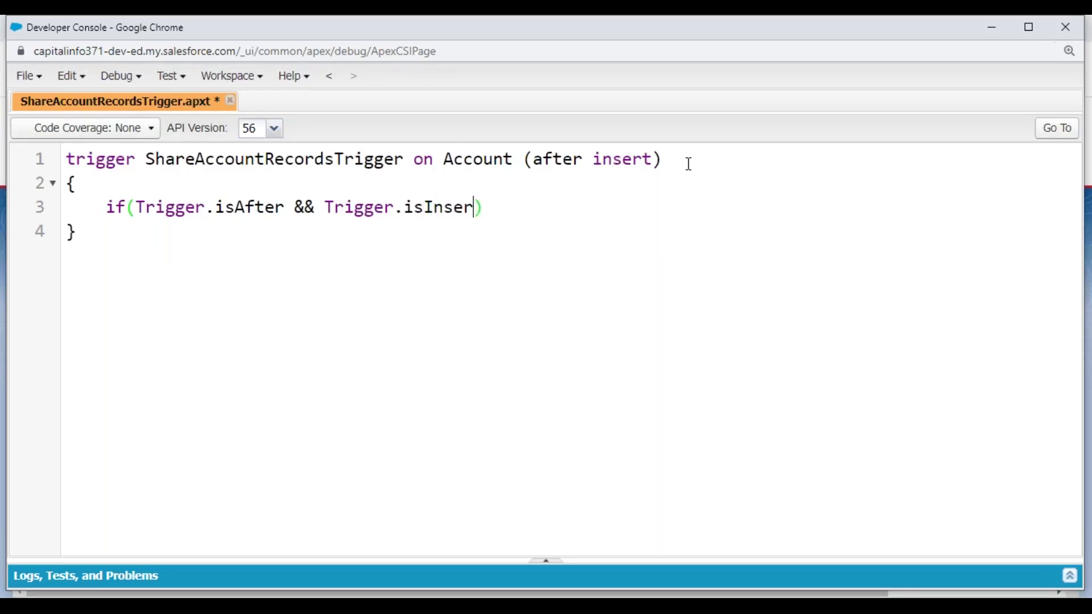
key("Return")
type("{")
key("Return")
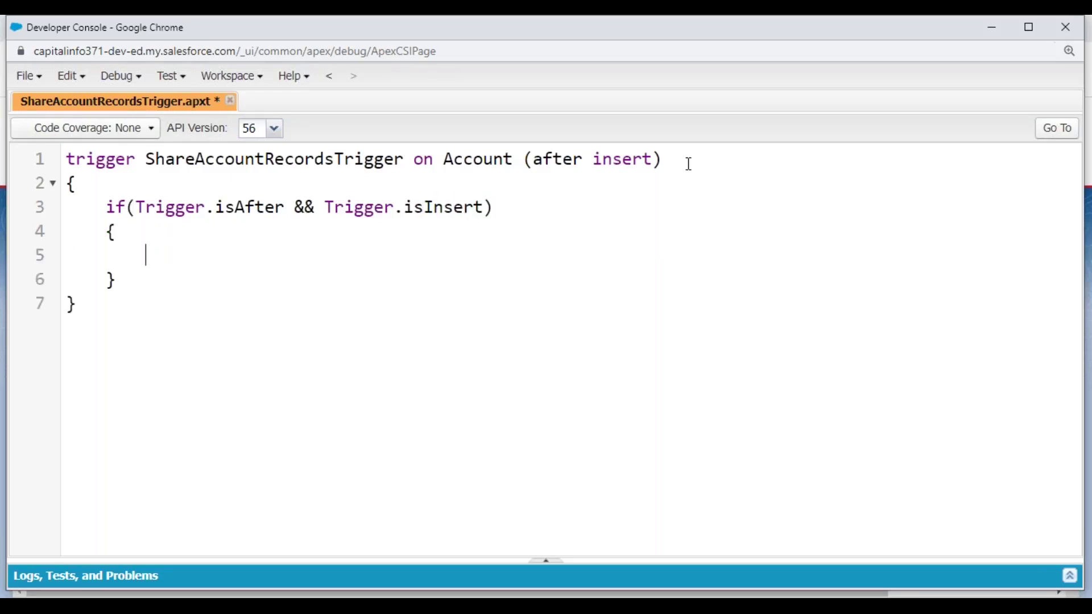
key("ctrl+s")
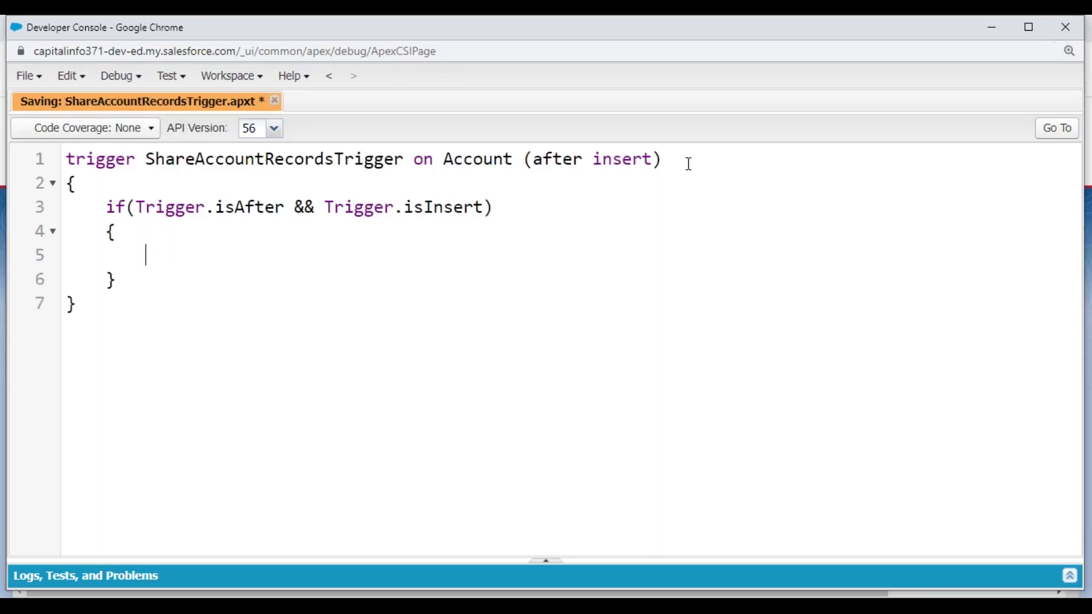
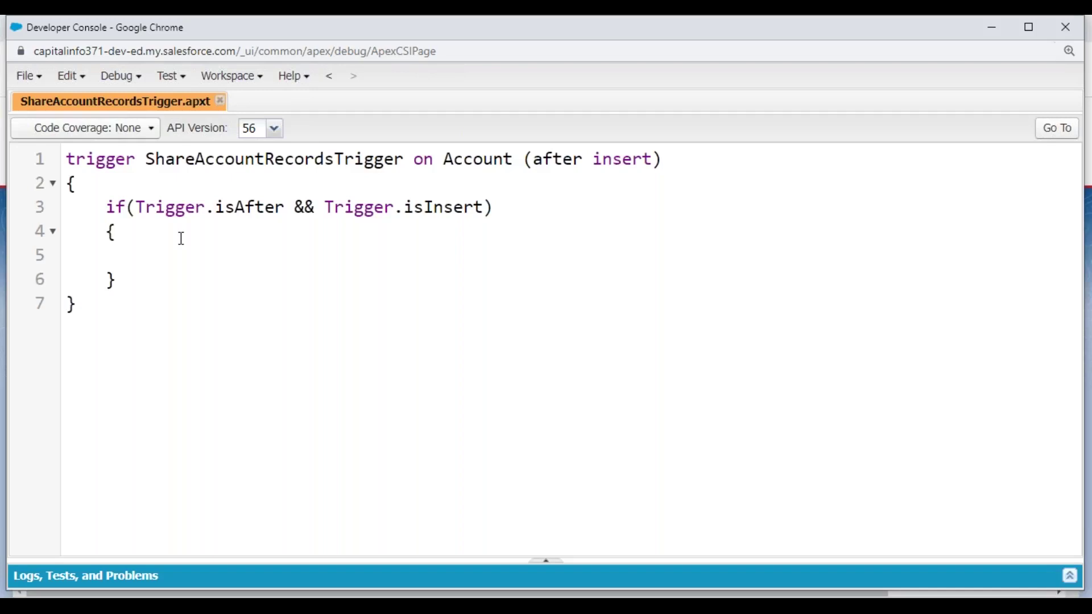
- Add a for loop over Trigger.New as Account accRecord with braces, and save
type("for()")
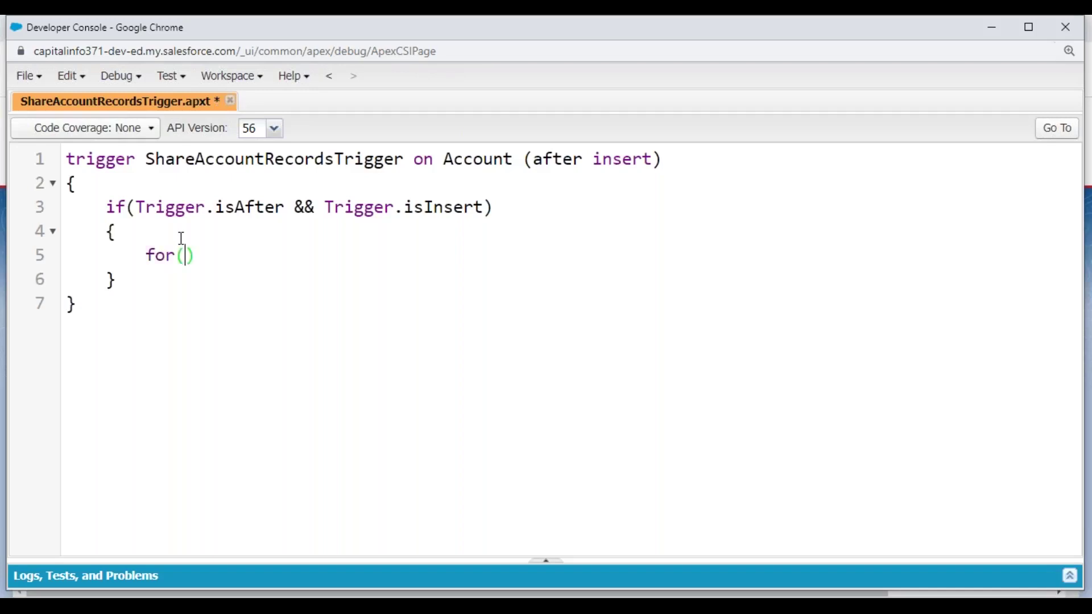
key("Left")
type("Account a")
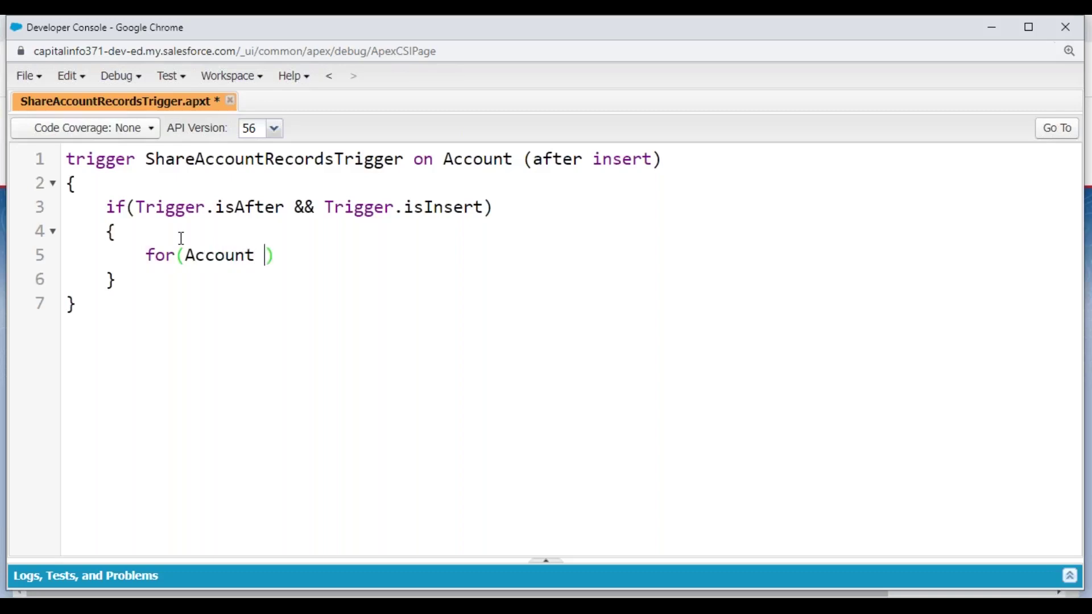
type("ccRecord : ")
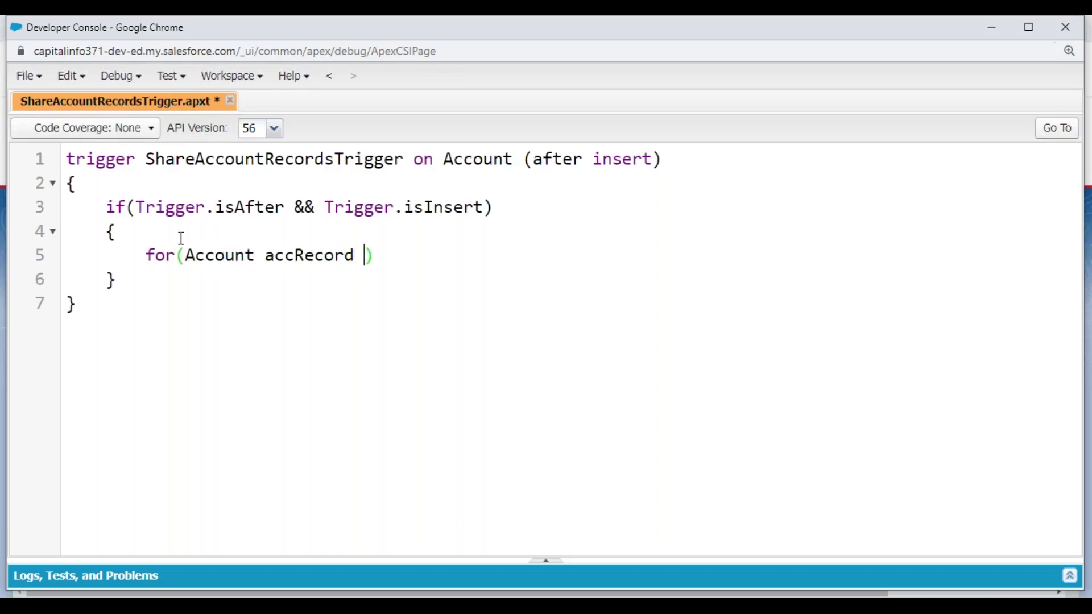
type("Trigger.New")
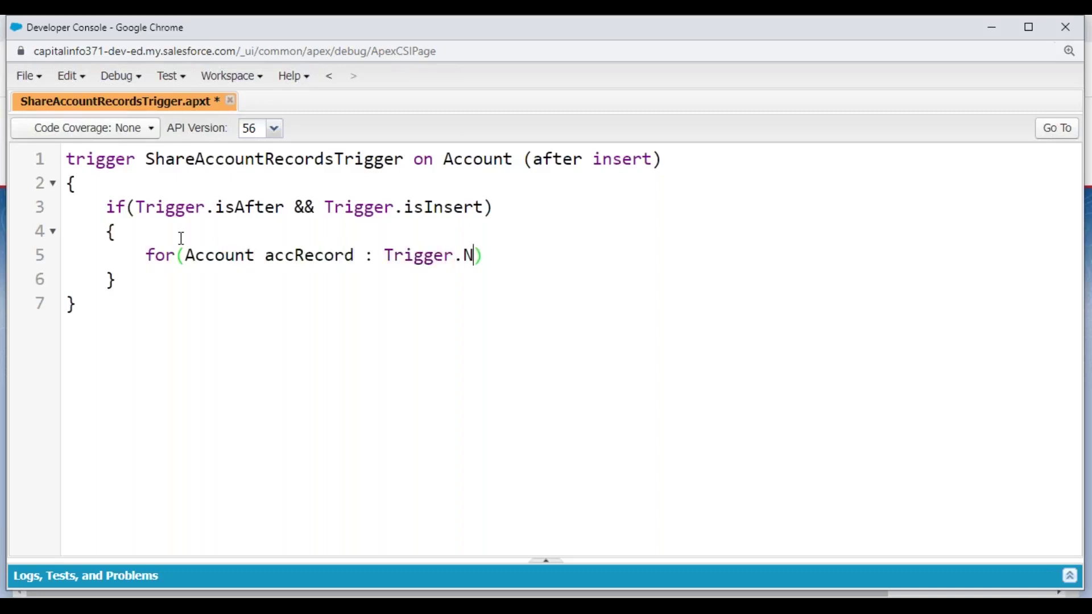
key("Right")
key("Return")
type("{")
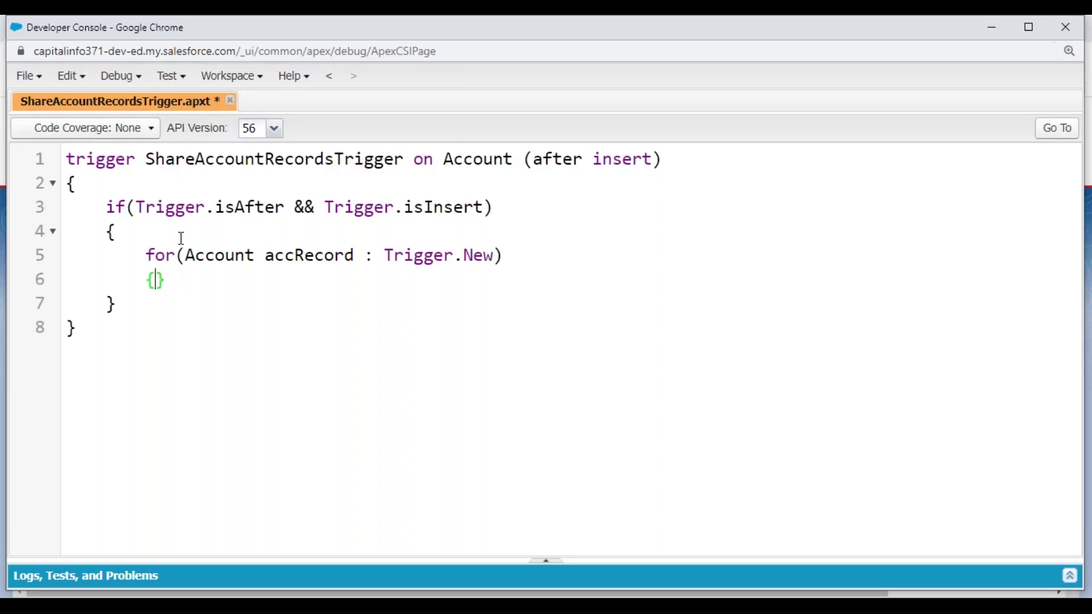
key("Return")
key("ctrl+s")
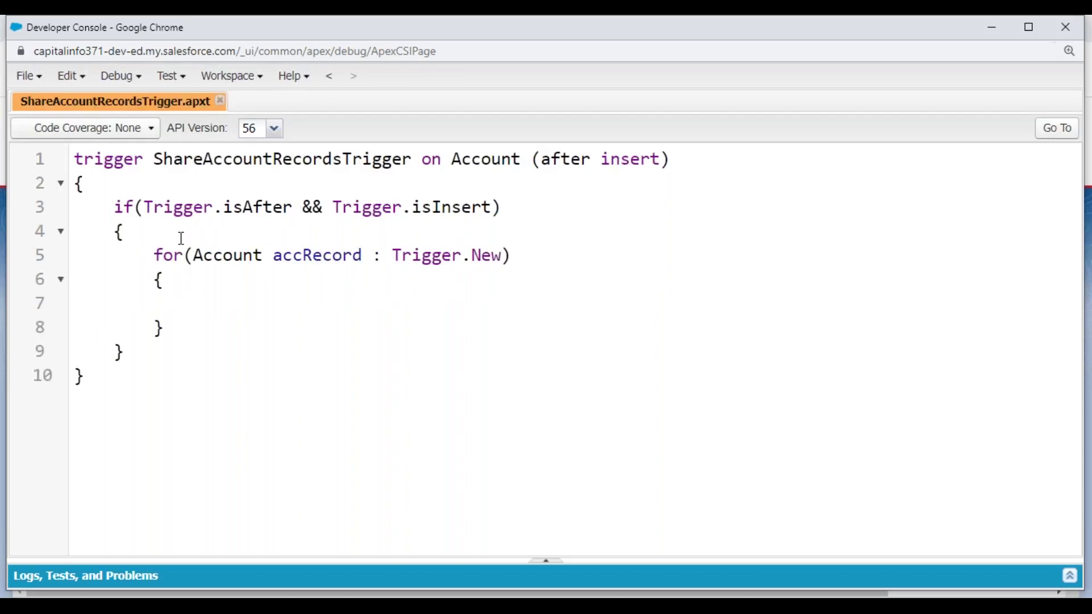
- Write an if testing Active__c == 'Yes', Share_Record_To__c != Null and AnnualRevenue != Null
type("if()")
key("Left")
type("accRecord.")
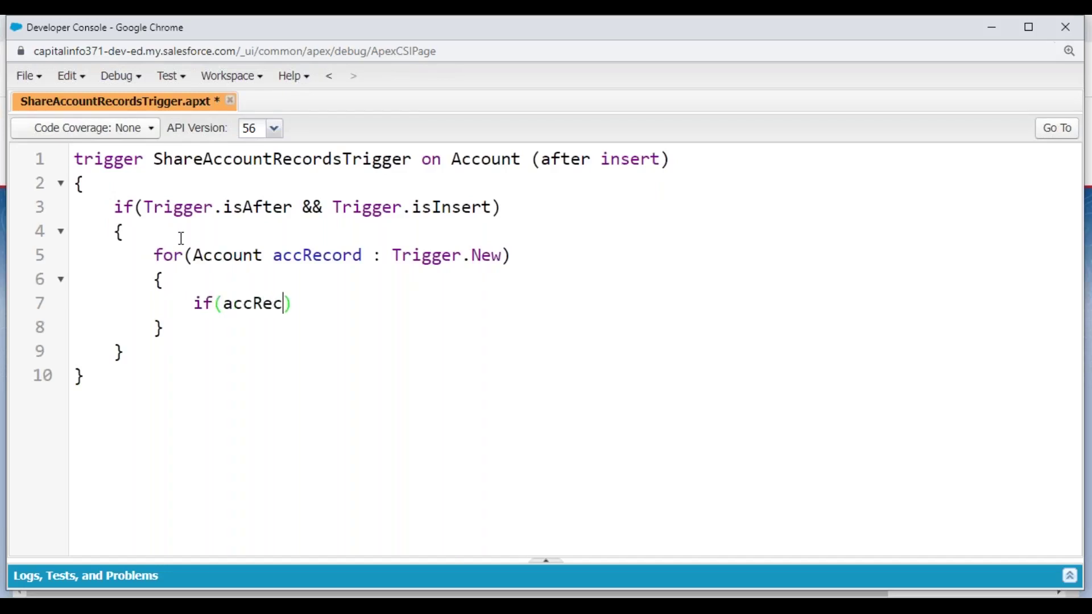
type("Act")
key("Return")
type("== 'Yes")
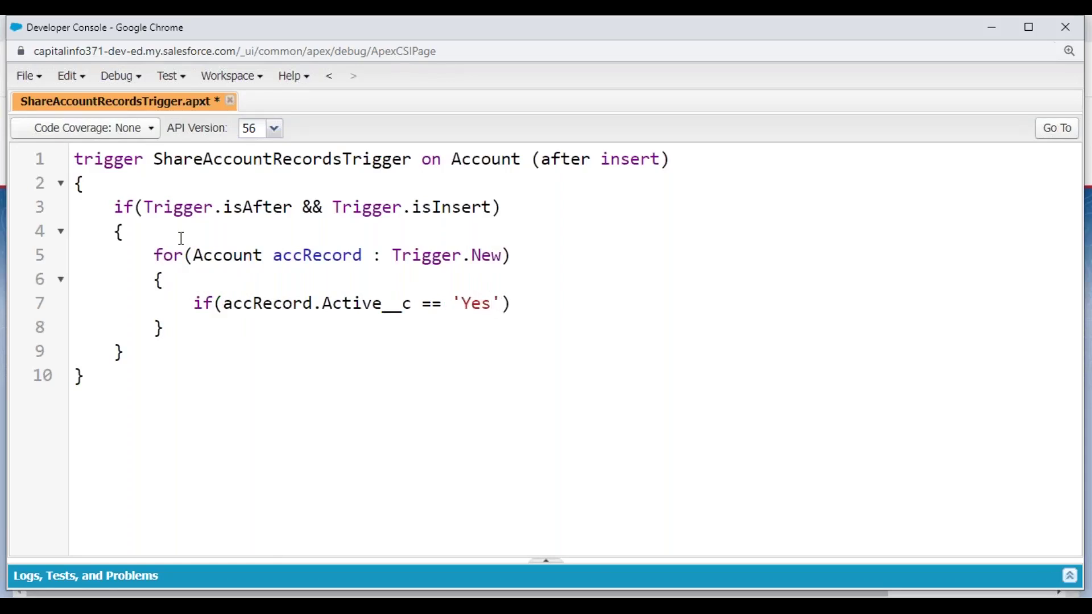
type("' && ")
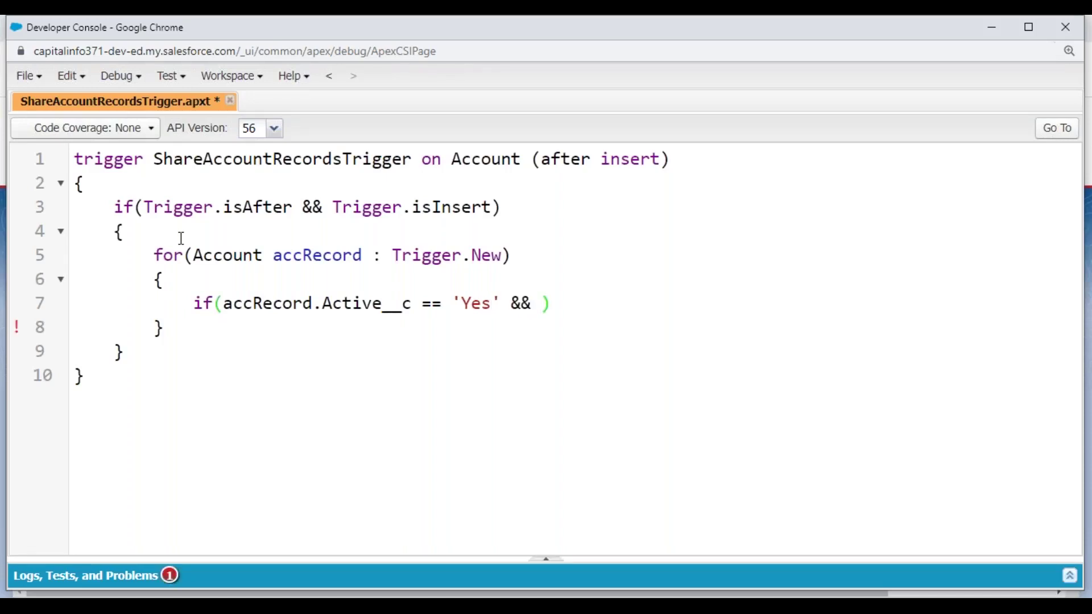
type("accRecord.Sh")
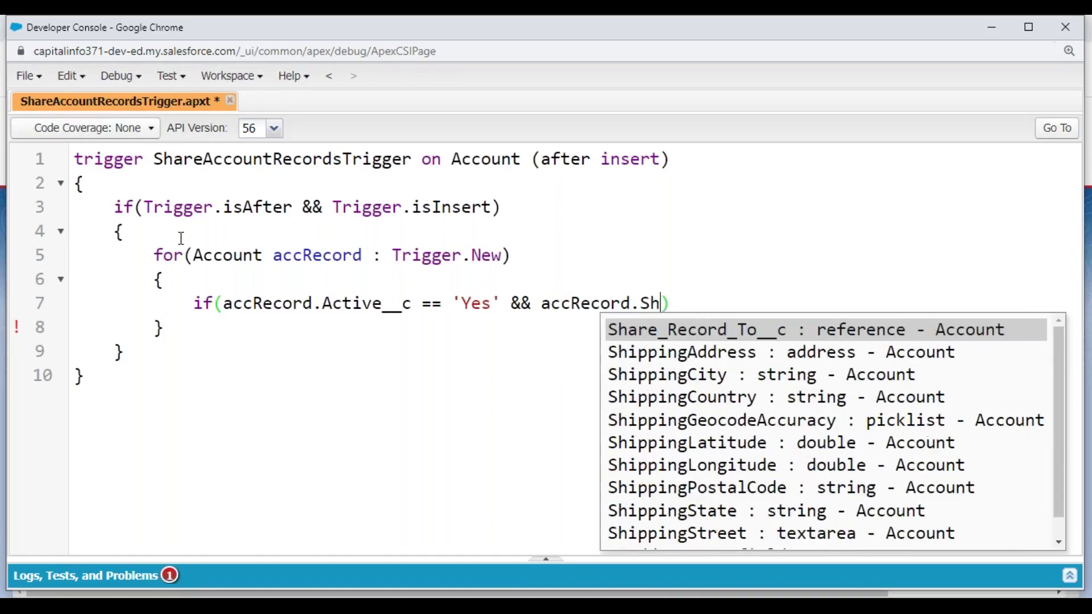
key("Return")
type("!= Null")
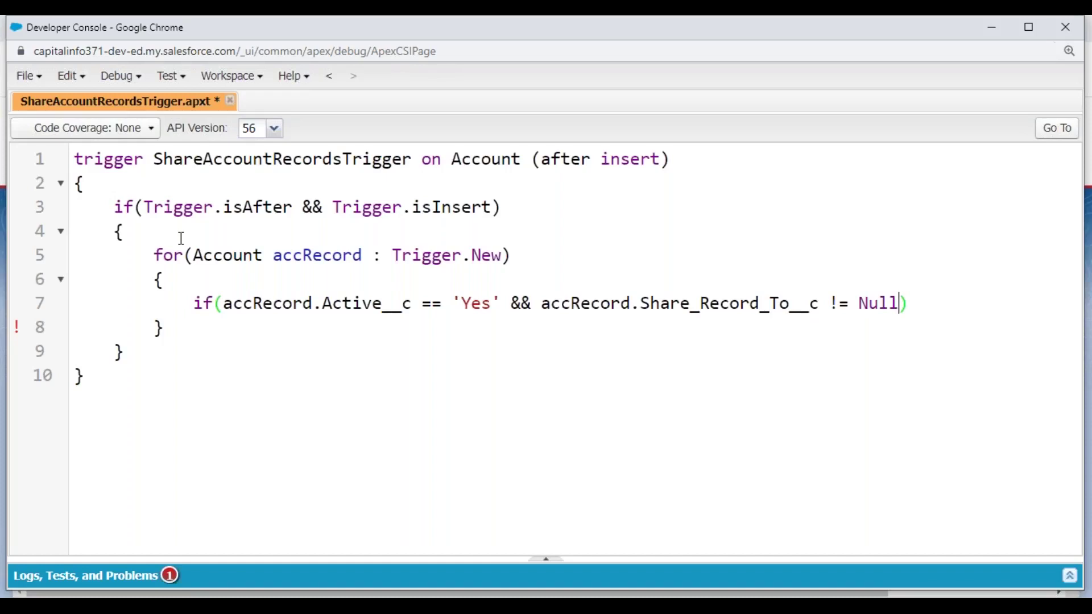
type("&& accRecord.An")
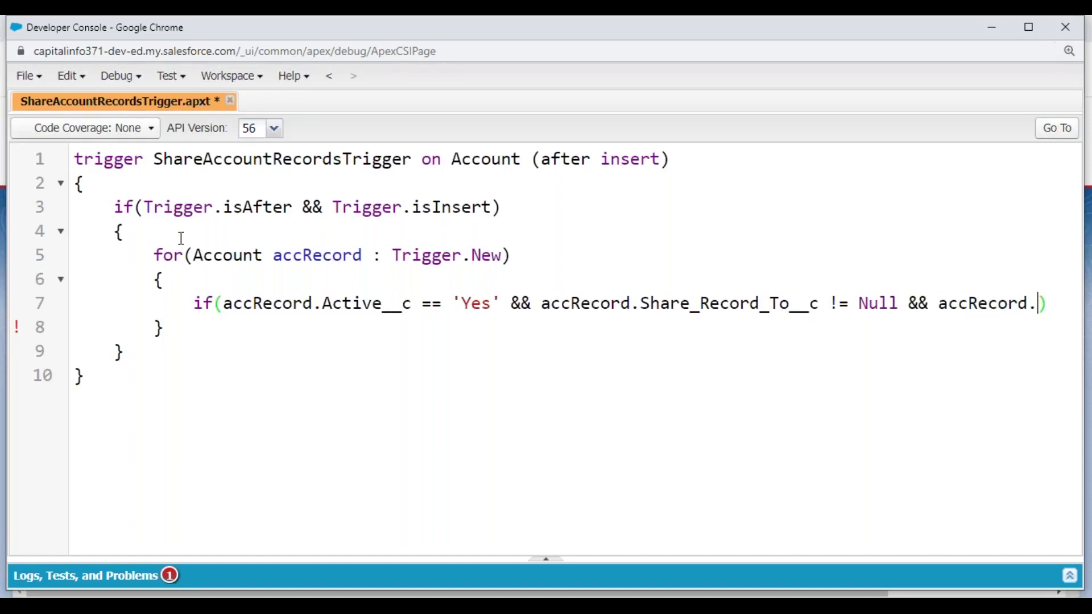
key("Return")
type("!= Null")
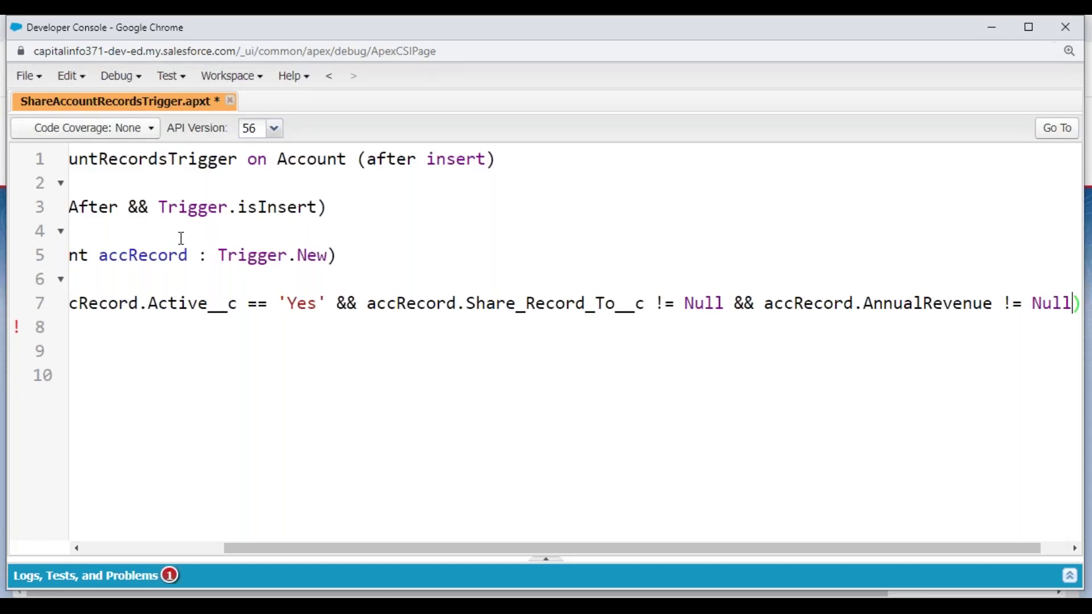
- Highlight the Active__c, Share_Record_To__c and AnnualRevenue fields in the condition
double_click(206, 303)
left_click(298, 305)
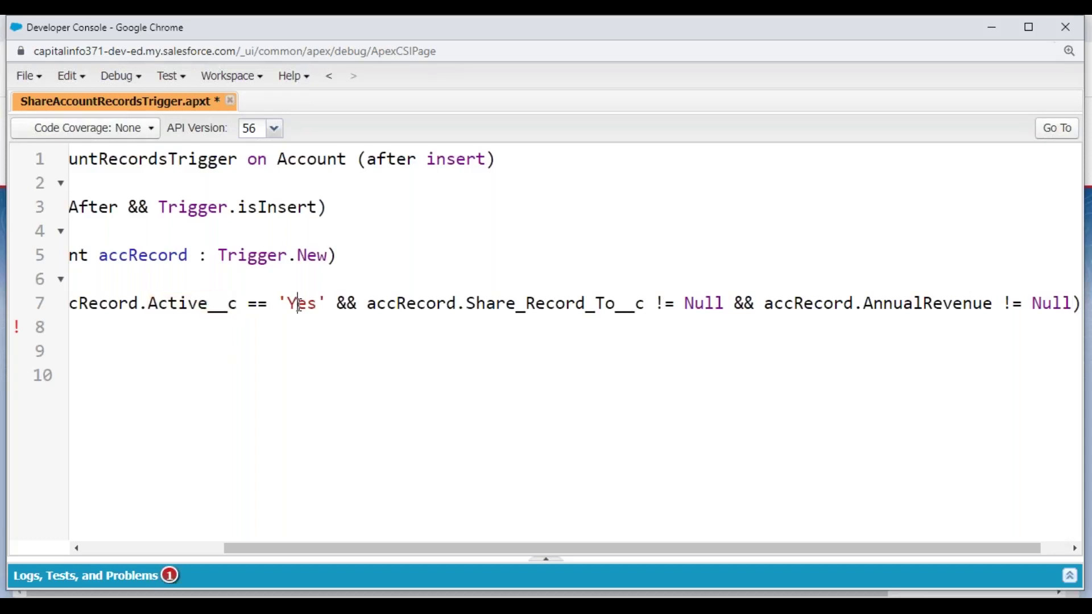
double_click(563, 307)
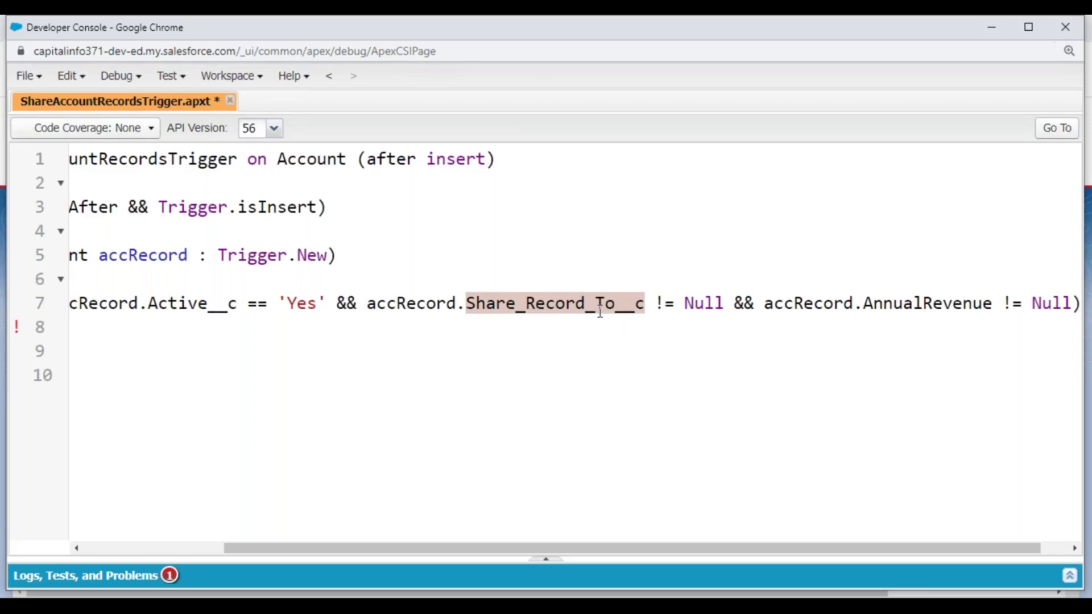
left_click(923, 305)
double_click(923, 304)
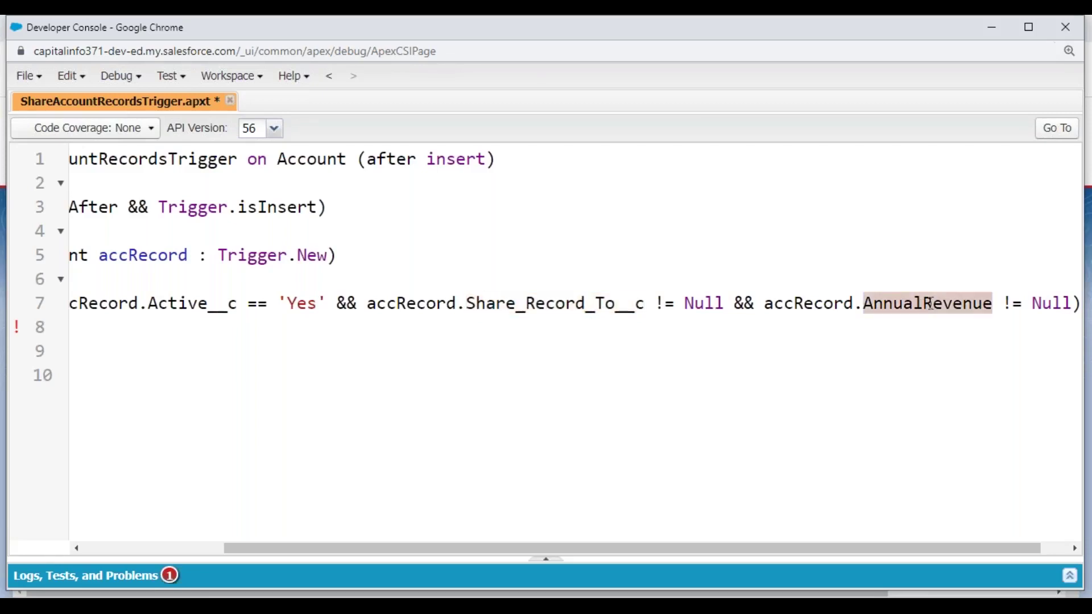
- Add an empty brace body under the if, save, and declare AccountShare accShare = new AccountShare()
left_click(1053, 304)
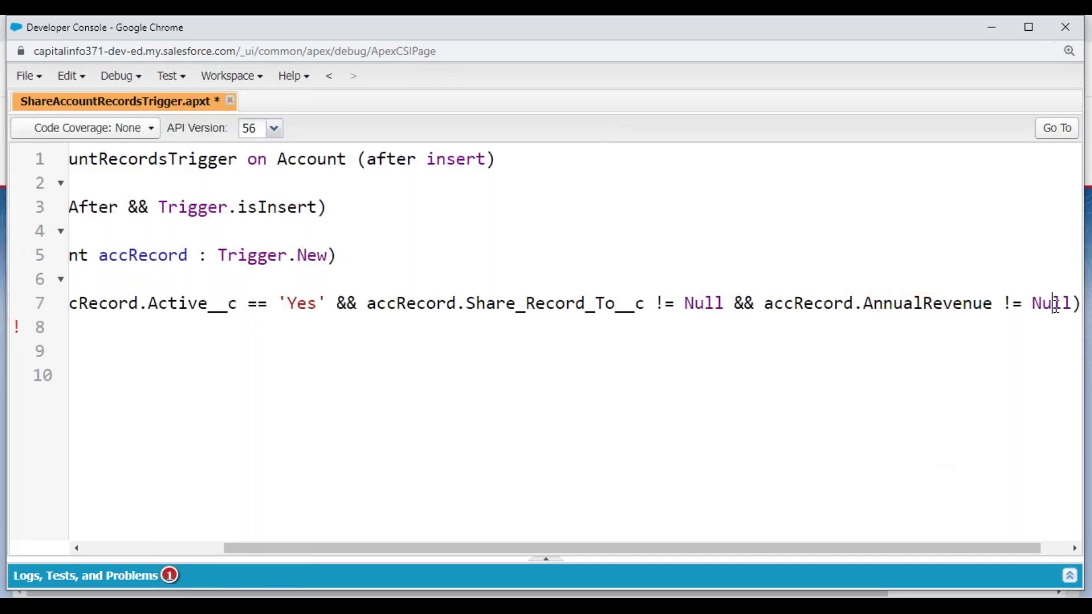
key("End")
key("Return")
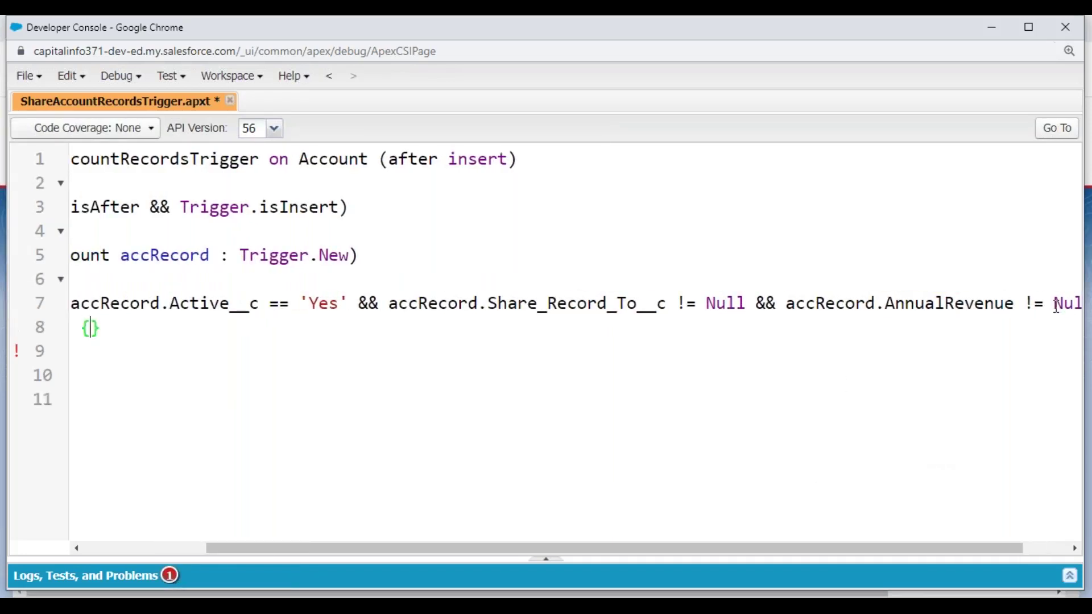
type("{")
key("Return")
left_click_drag(860, 550, 360, 472)
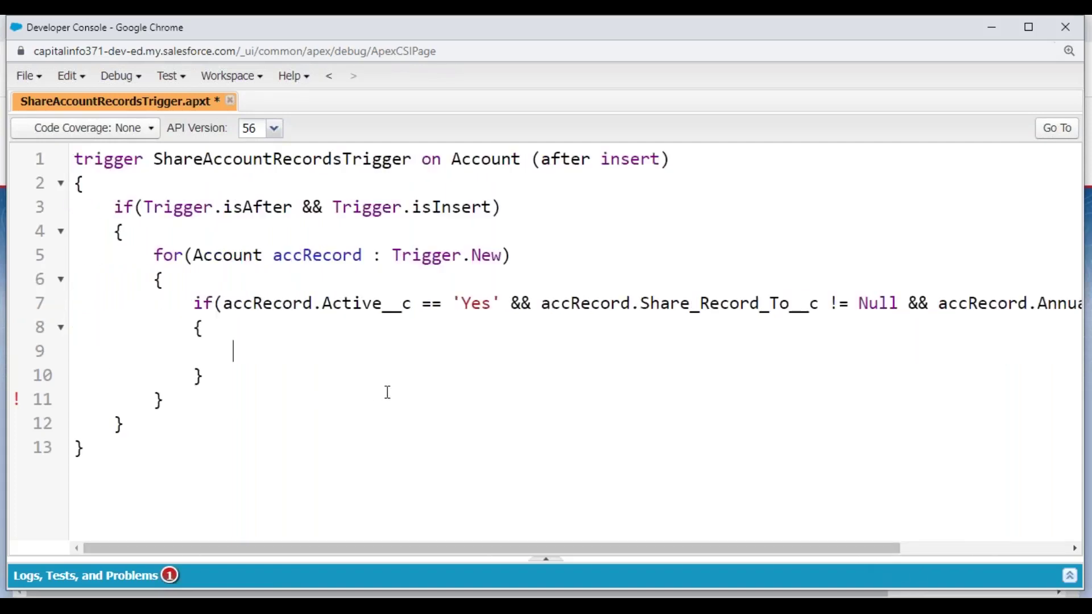
key("ctrl+s")
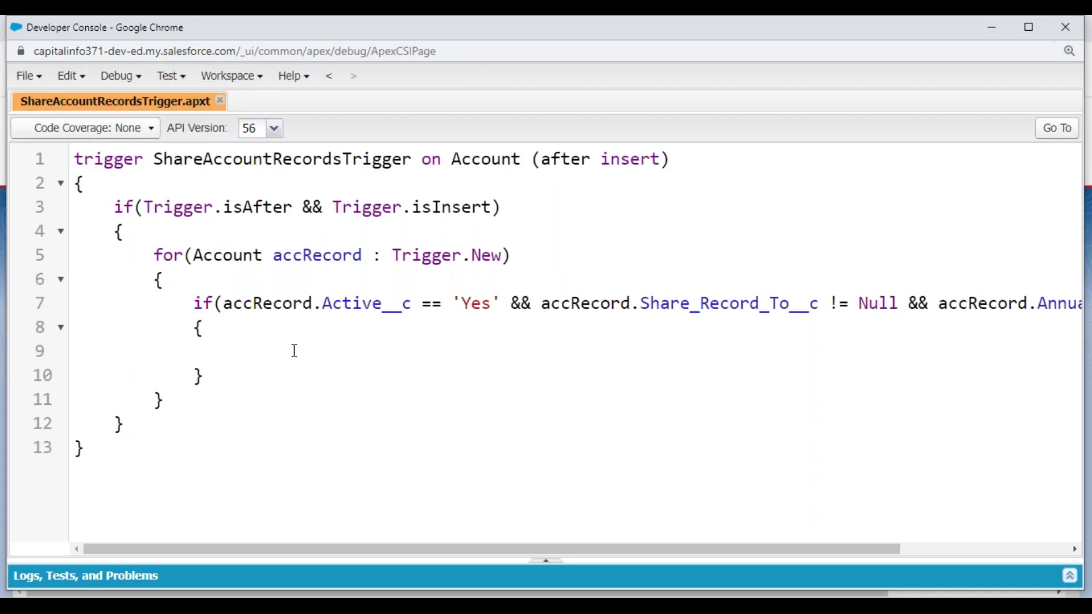
type("Account")
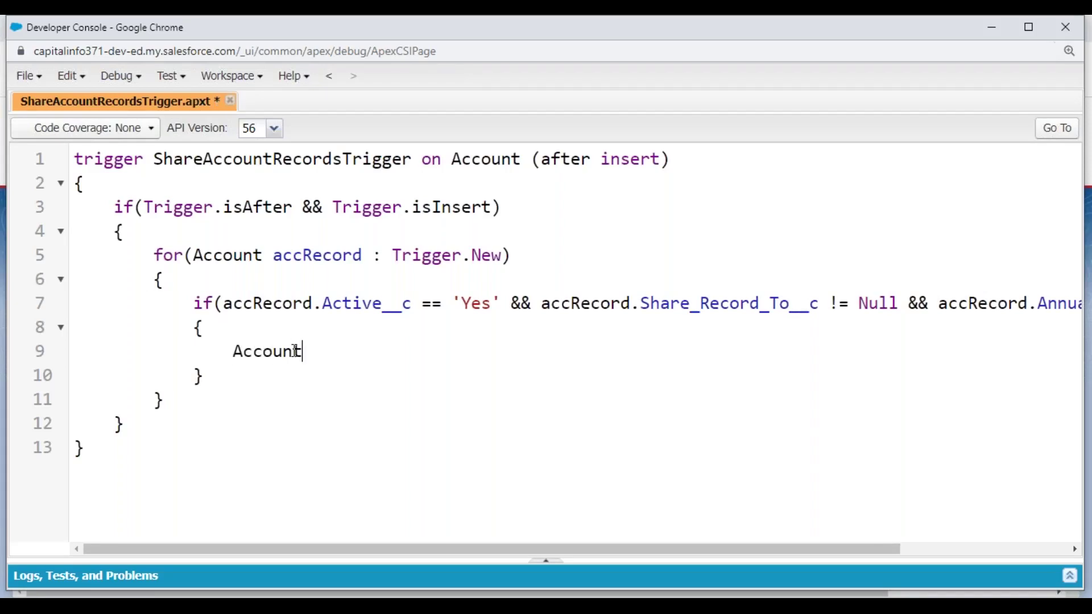
type("Share accShare = new AccountShare();")
- Set accShare.AccountId to accRecord.Id
key("Return")
key("Return")
key("ctrl+s")
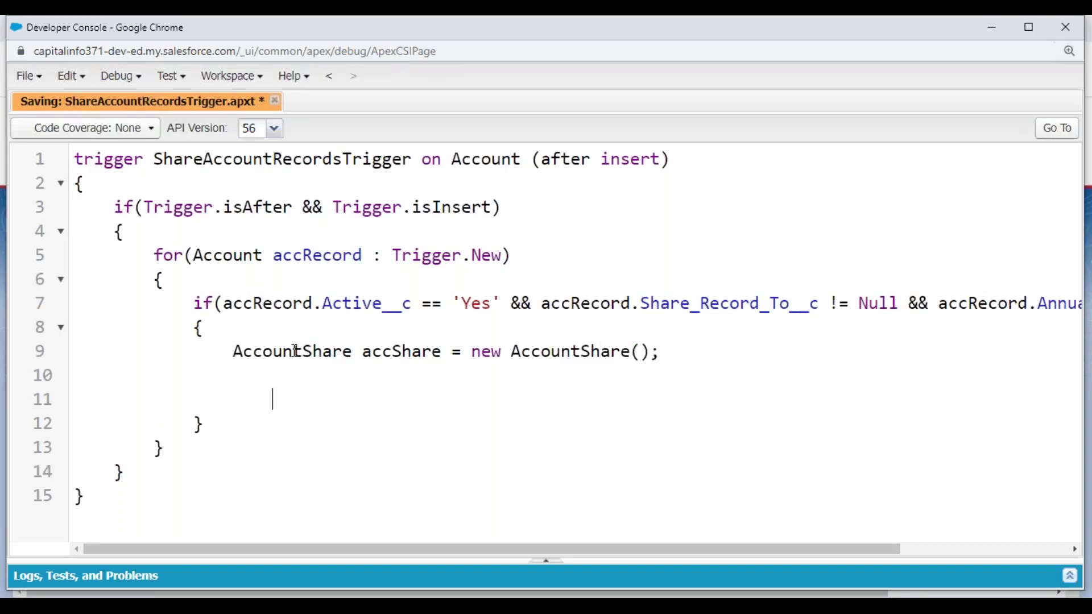
type("accShare.")
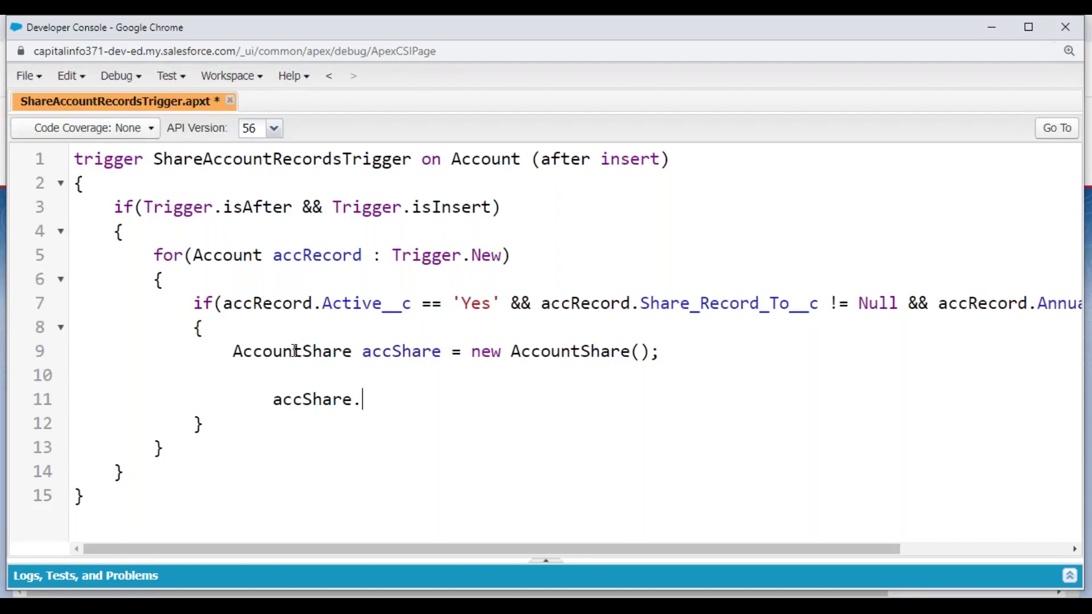
type(".Accoun")
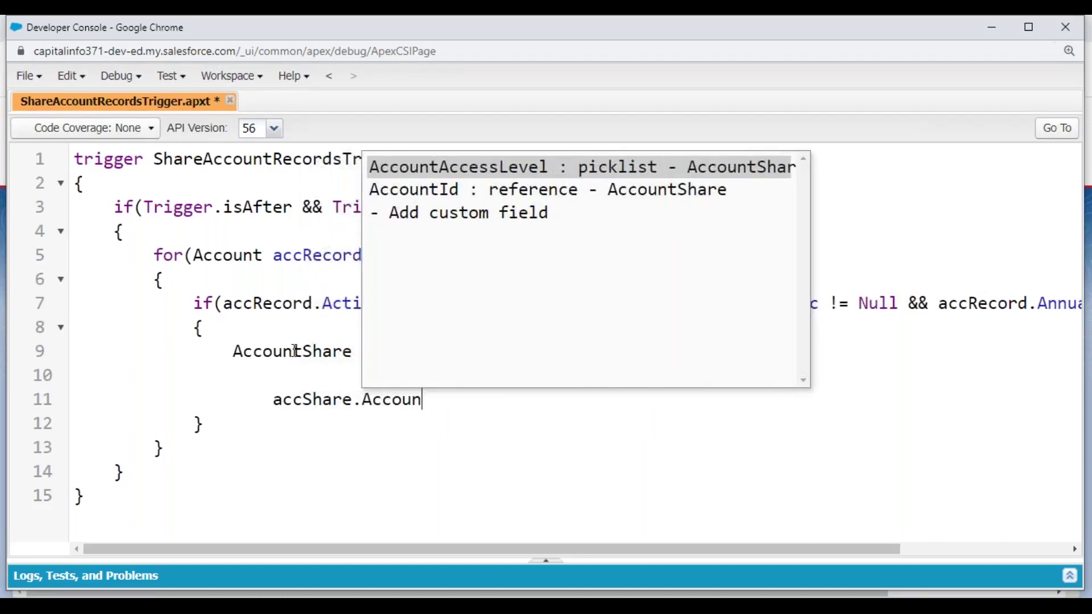
key("Down")
key("Return")
type("= acc")
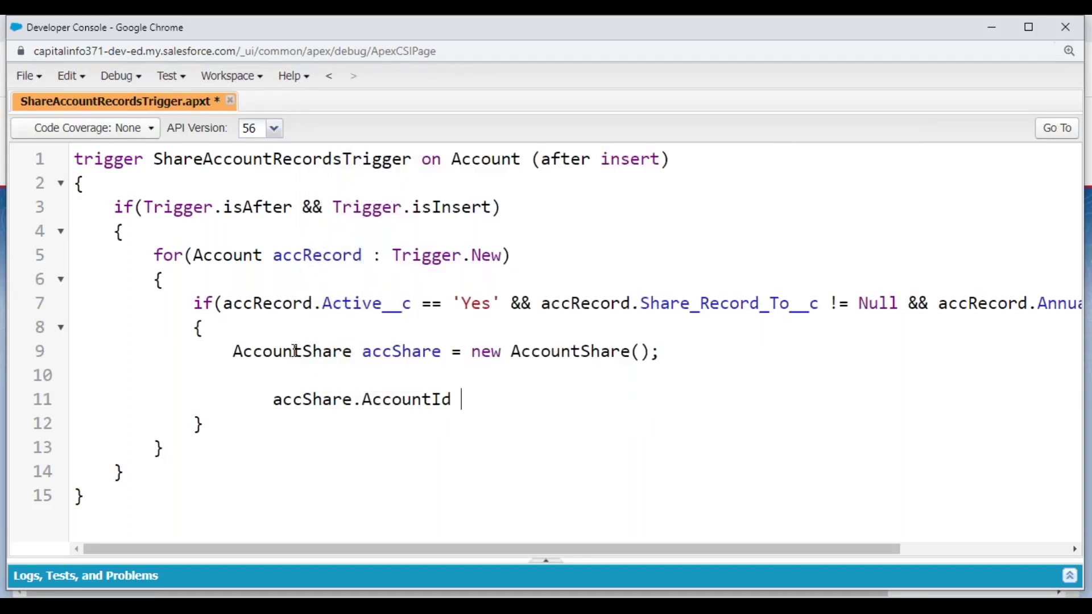
type("record.")
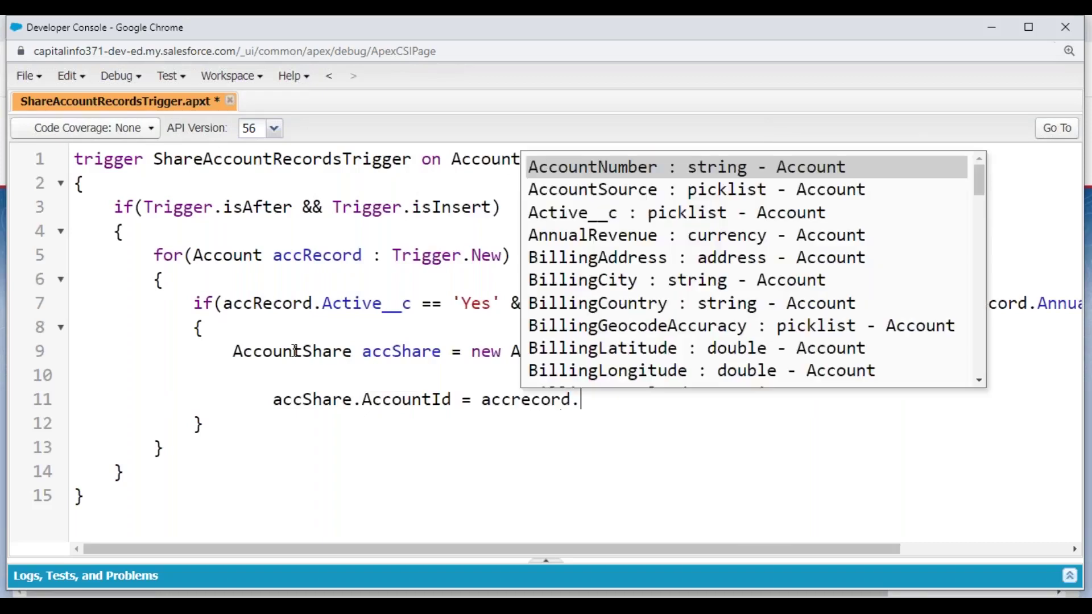
type("id")
key("Return")
type(";")
key("Left")
key("Left")
key("Left")
key("Left")
key("Left")
key("Left")
key("Left")
key("Left")
key("Left")
key("BackSpace")
type("R")
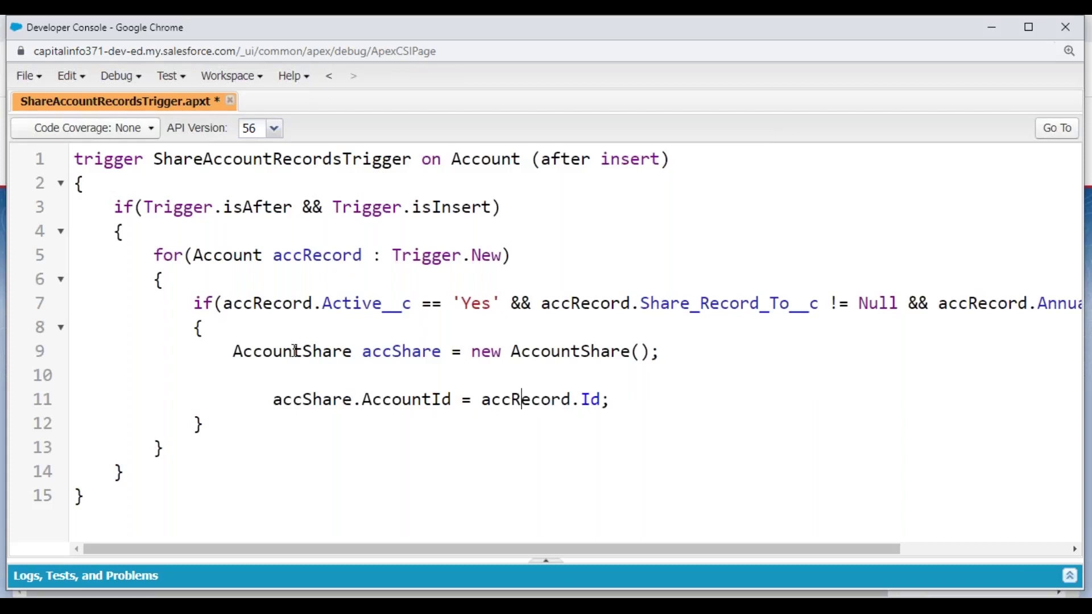
key("End")
- Set accShare.UserOrGroupId to accRecord.Share_Record_To__c
key("Return")
key("Tab")
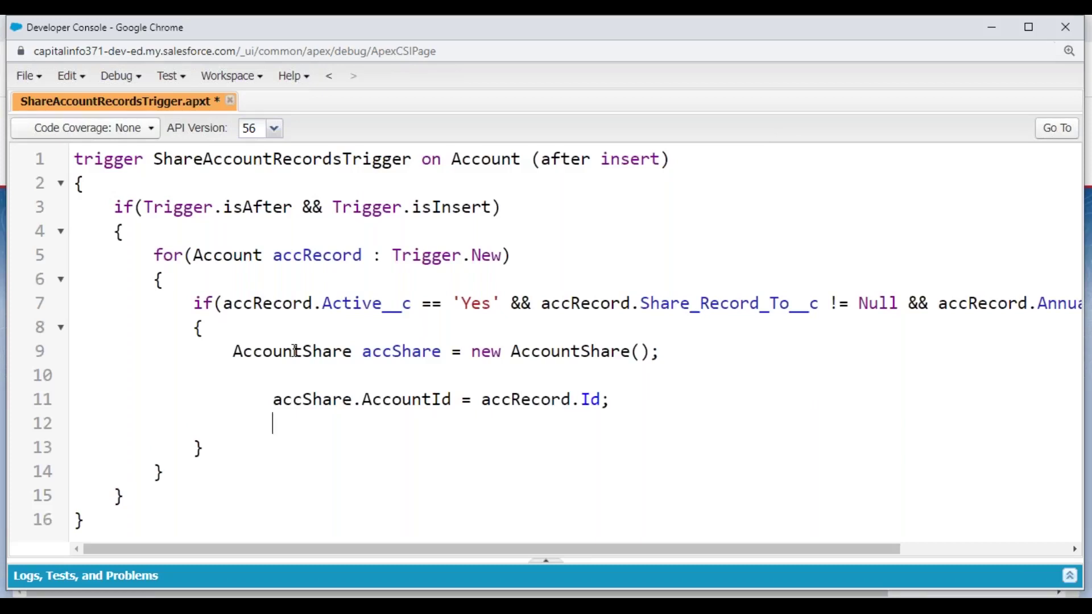
type("accShare.")
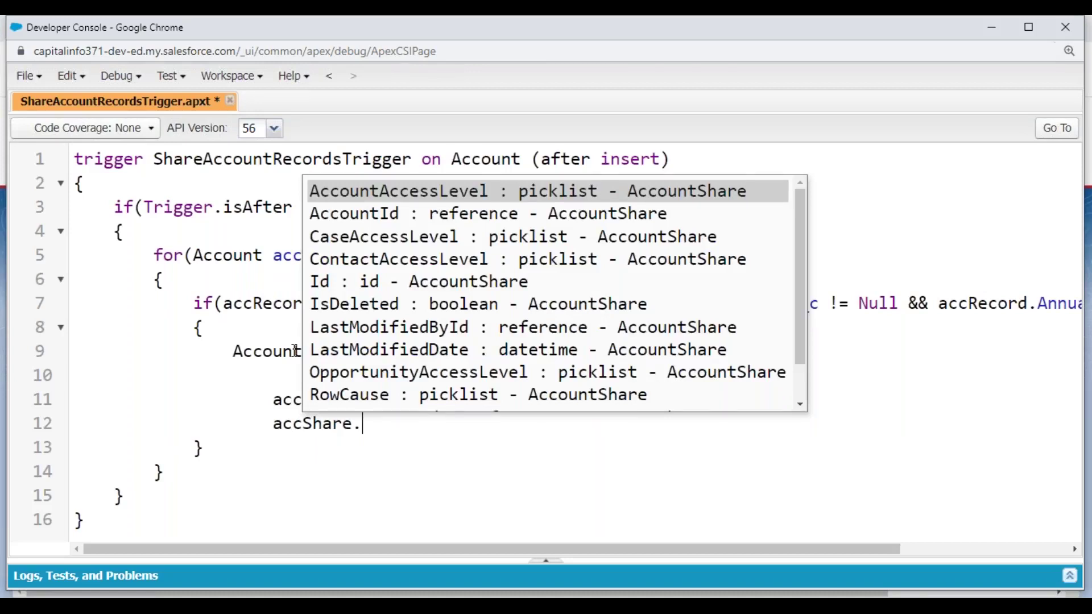
type("Row")
key("BackSpace")
key("BackSpace")
key("BackSpace")
type("User")
key("Return")
type("= accRecord/.")
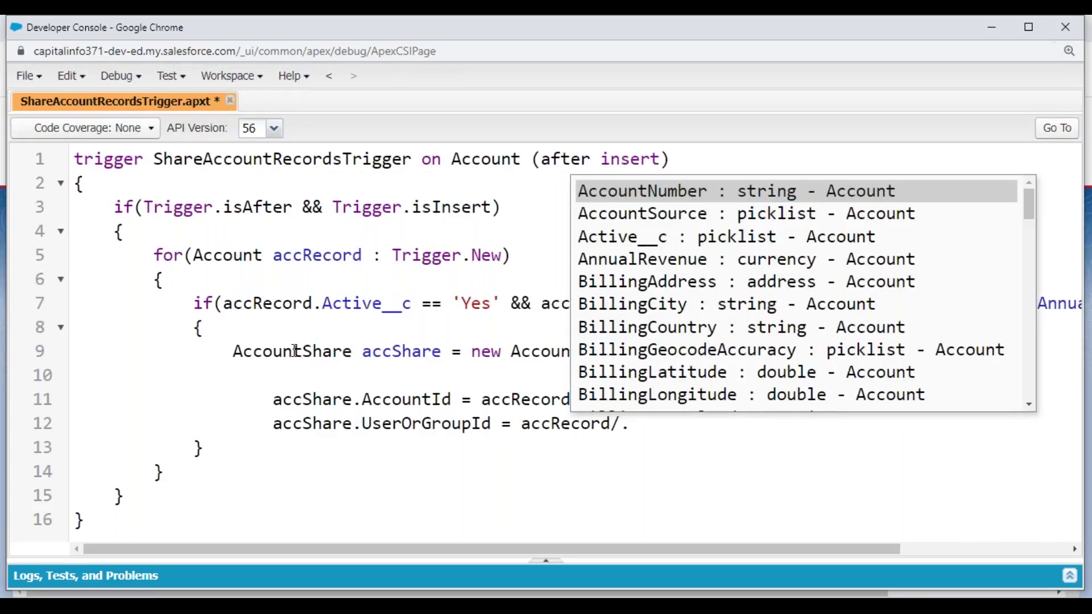
key("BackSpace")
key("BackSpace")
type(".Share_Record_To__c;")
key("Return")
type(";")
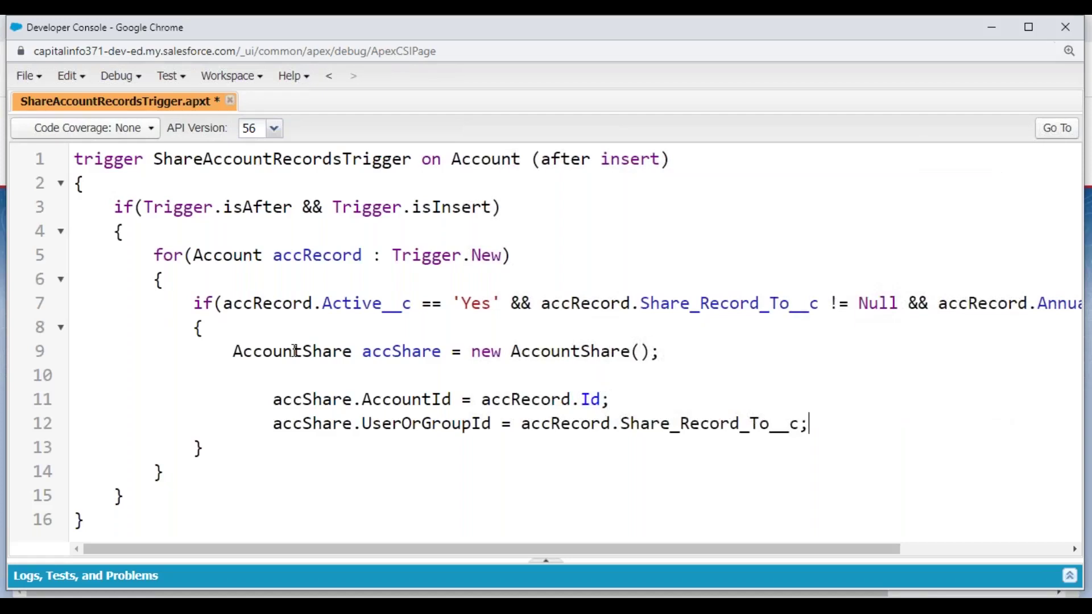
key("Return")
type("accShare.")
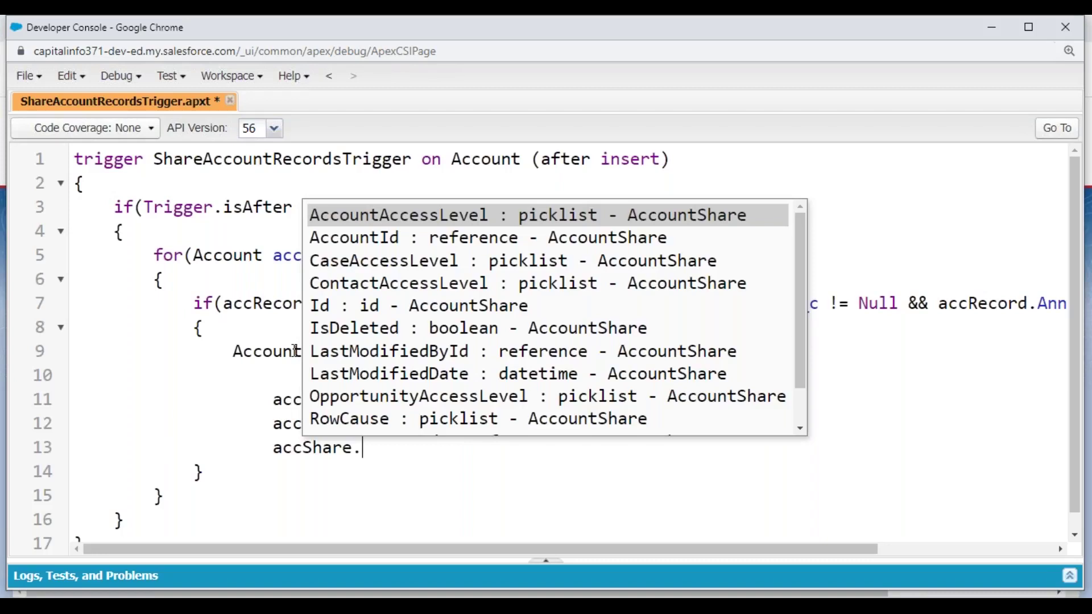
type("Ro")
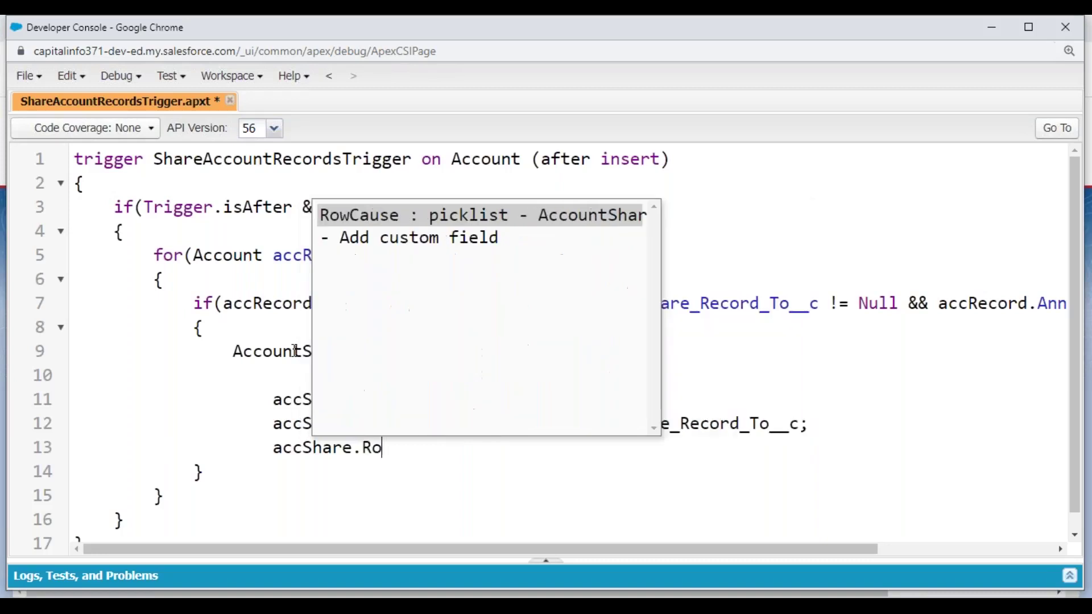
- Set accShare.RowCause to 'Manual' and save the trigger
key("Return")
type("= '';")
key("Left")
key("Left")
type("Manual")
key("End")
key("Return")
key("Return")
key("Tab")
key("ctrl+s")
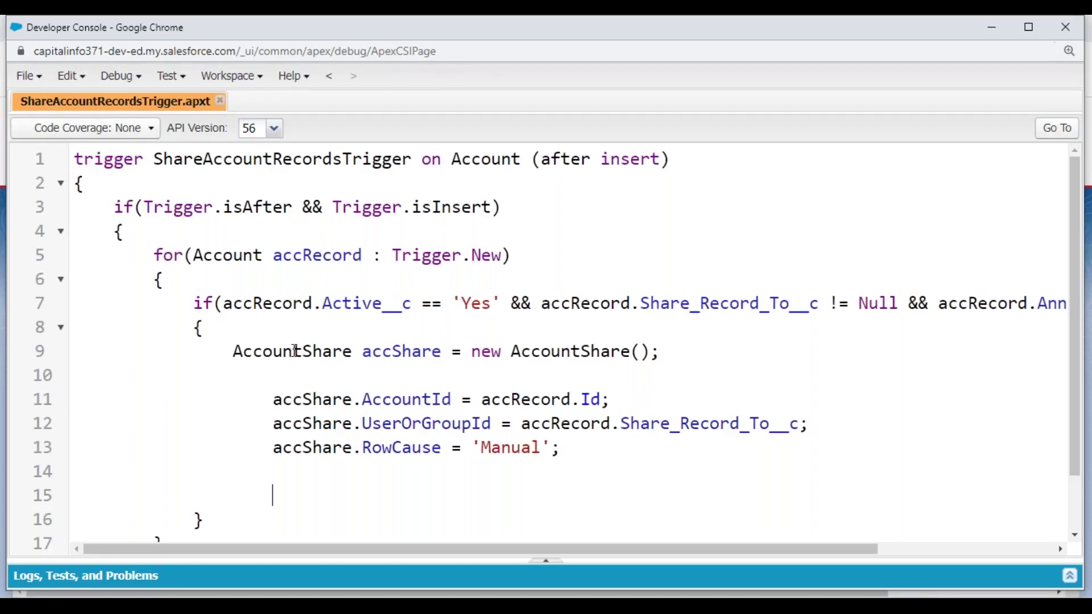
- Open an if block checking accRecord.AnnualRevenue >= 5000000
type("if")
type("(accReco")
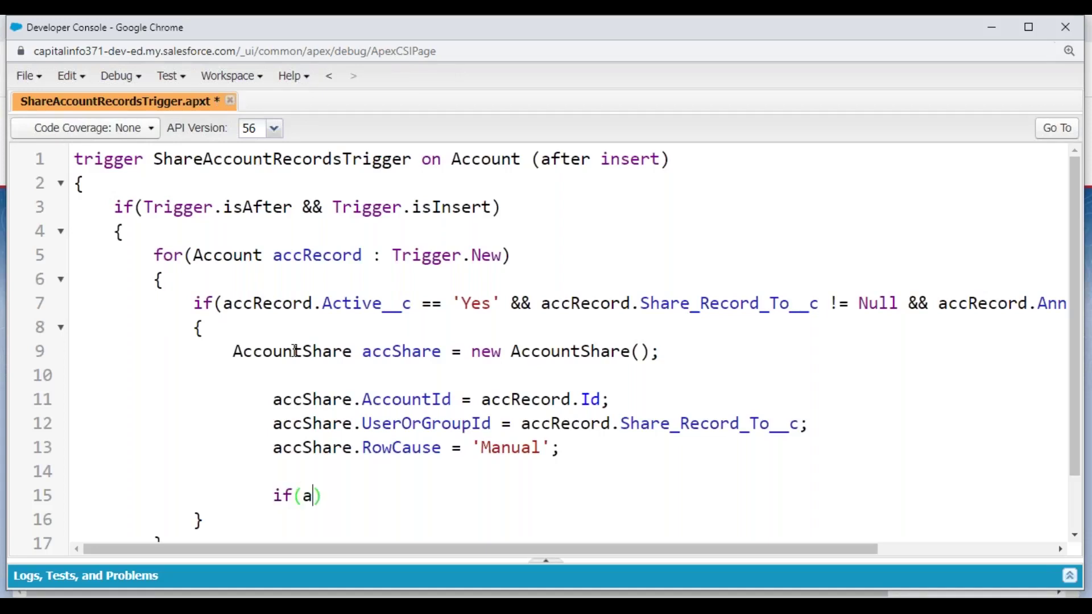
type("rd.Ann")
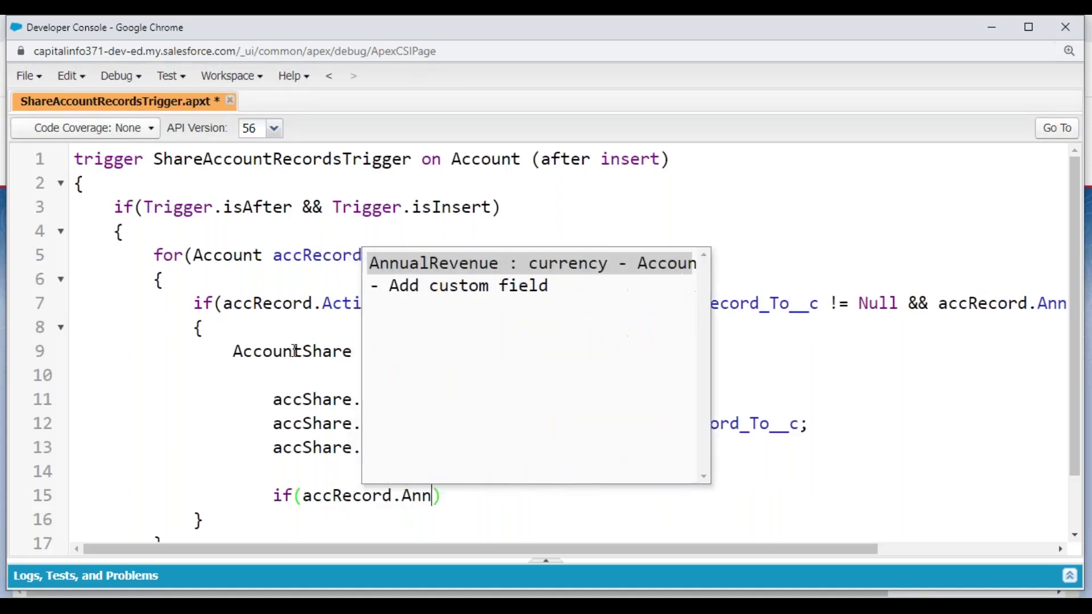
key("Return")
type(">")
key("BackSpace")
type(">= 500")
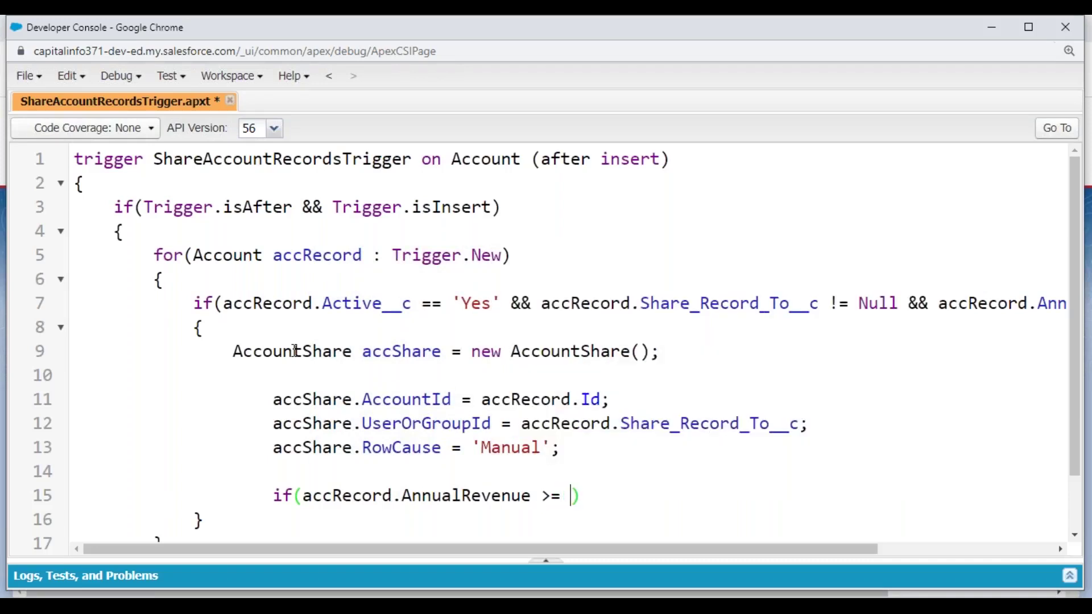
type("0000")
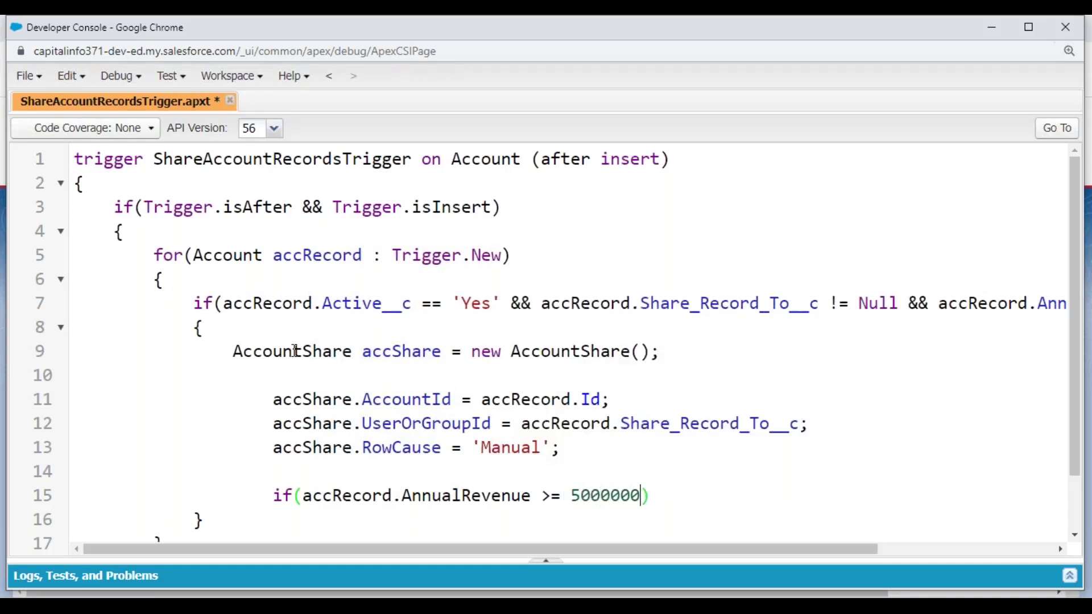
key("Return")
type("{")
key("Return")
- Inside it, set accShare.AccountAccessLevel to 'EDIT'
type("accRecord.")
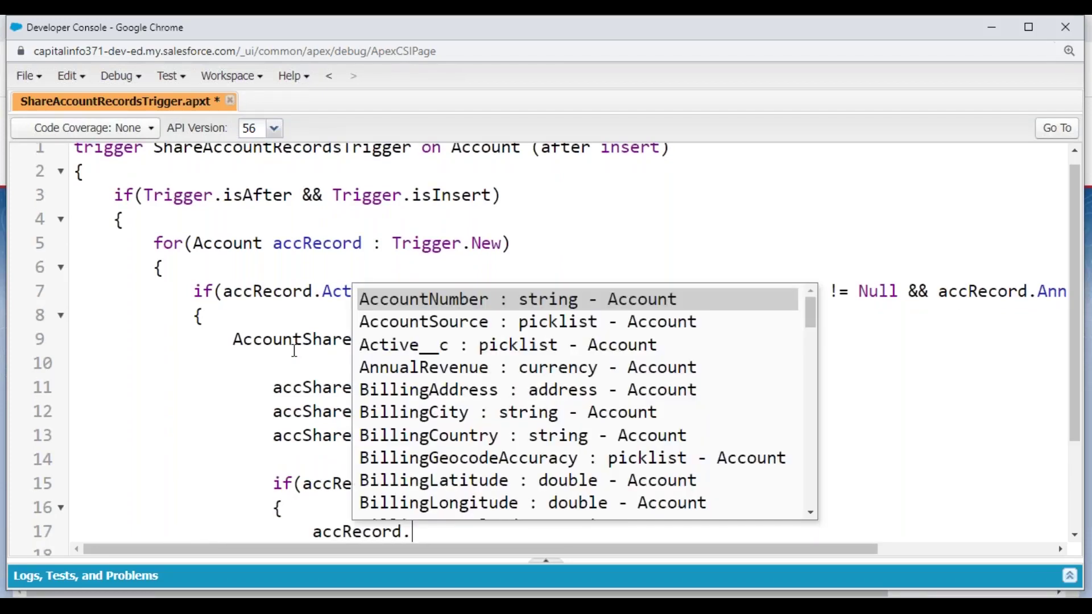
type("Acc")
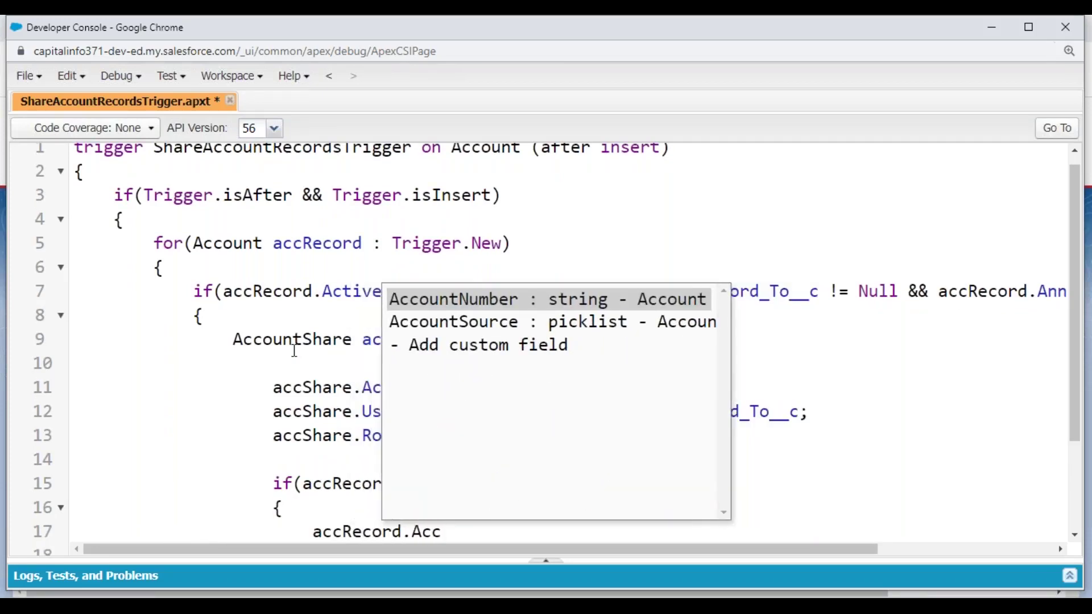
key("BackSpace")
key("BackSpace")
type("cco")
key("BackSpace")
key("BackSpace")
key("BackSpace")
key("BackSpace")
key("BackSpace")
key("BackSpace")
key("BackSpace")
key("BackSpace")
key("BackSpace")
key("BackSpace")
key("BackSpace")
type("Share")
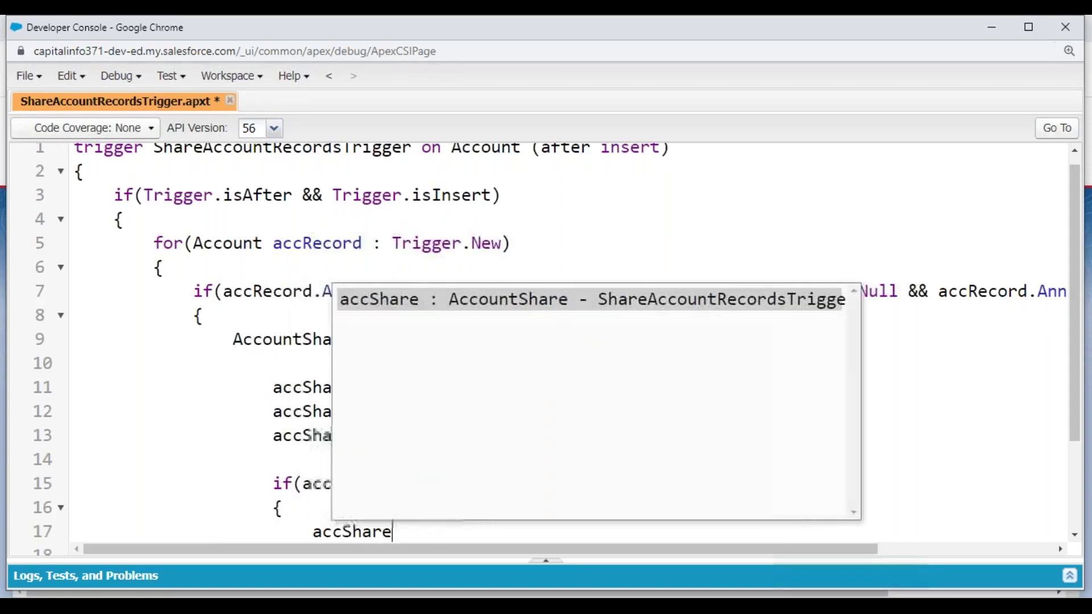
type(".AccountAccessLevel = ")
type("''")
type("E")
key("BackSpace")
type("EDIT")
type(";")
key("Return")
- Set OpportunityAccessLevel and CaseAccessLevel to 'READ' in the high-revenue block
type("accShare")
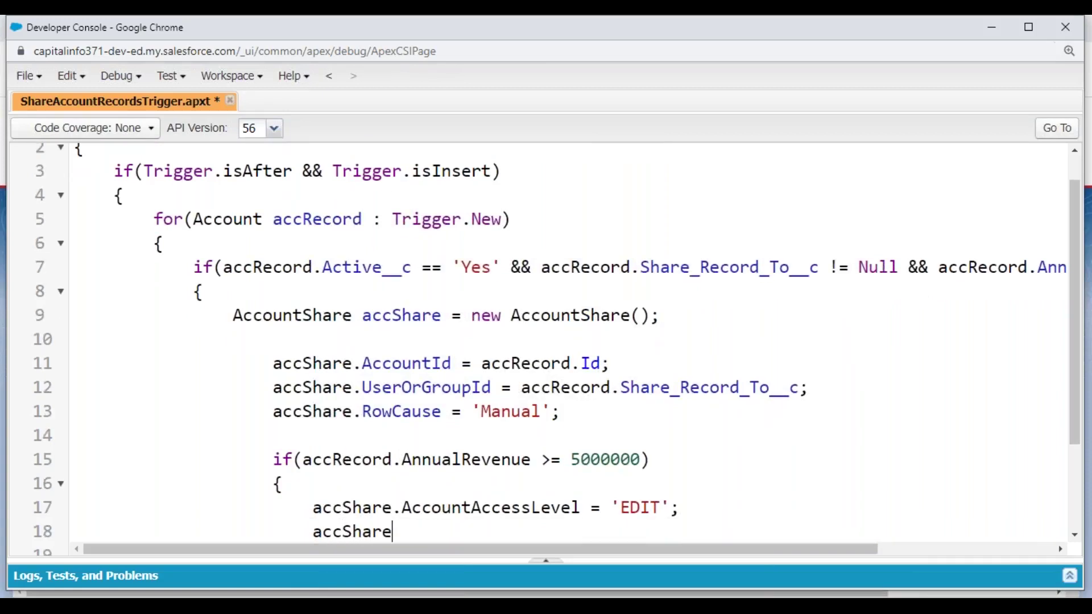
type(".Opp")
key("Return")
type("= ")
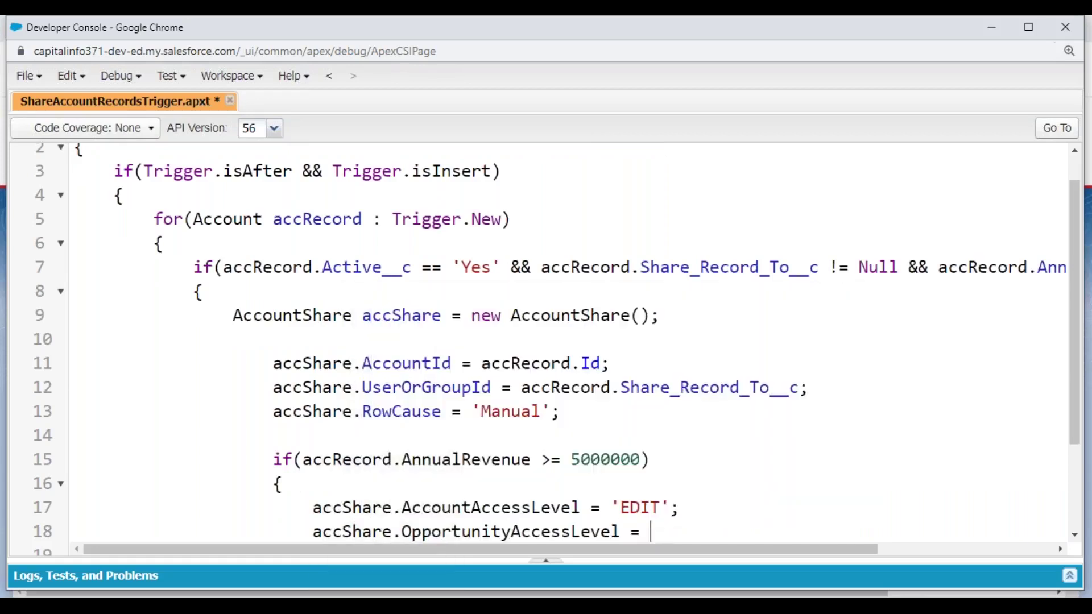
type("'READ';")
key("Left")
key("Left")
type("READ")
key("End")
key("Return")
type("accSha")
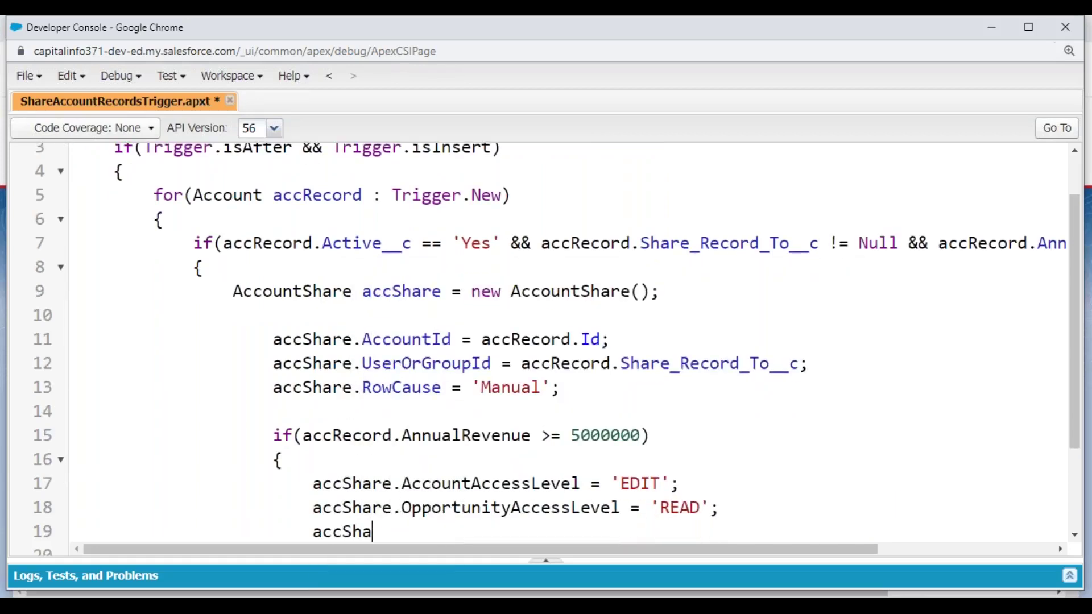
type("re.Case")
key("Return")
type("= '';")
key("Left")
key("Left")
type("READ")
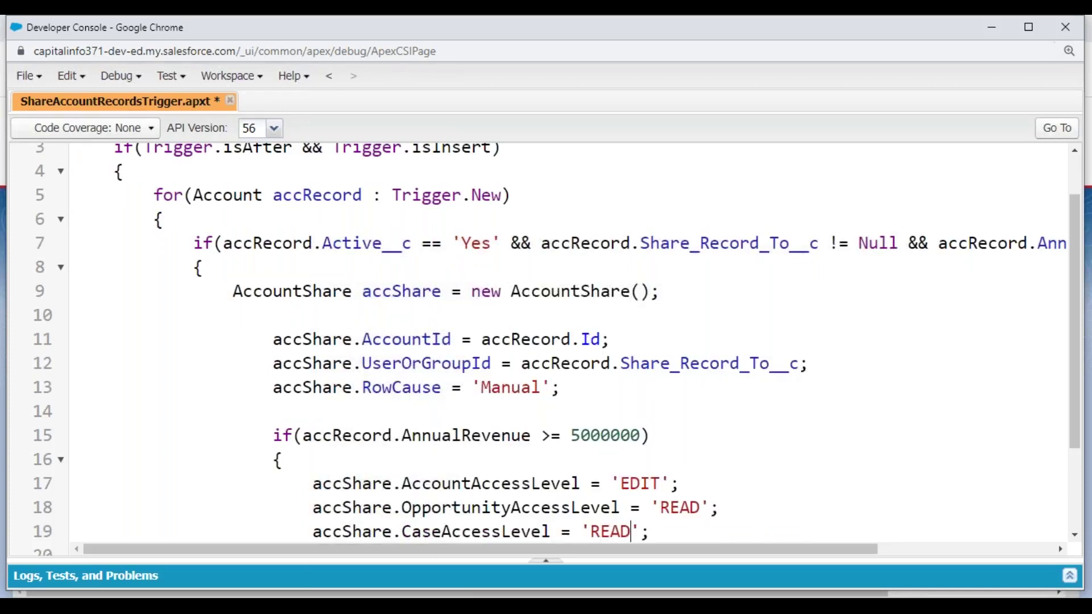
- Close the revenue if block and start an else branch
key("Return")
type("}")
key("Return")
key("Tab")
type("else")
key("Return")
- In the else block, set accShare.AccountAccessLevel to 'READ'
type("{")
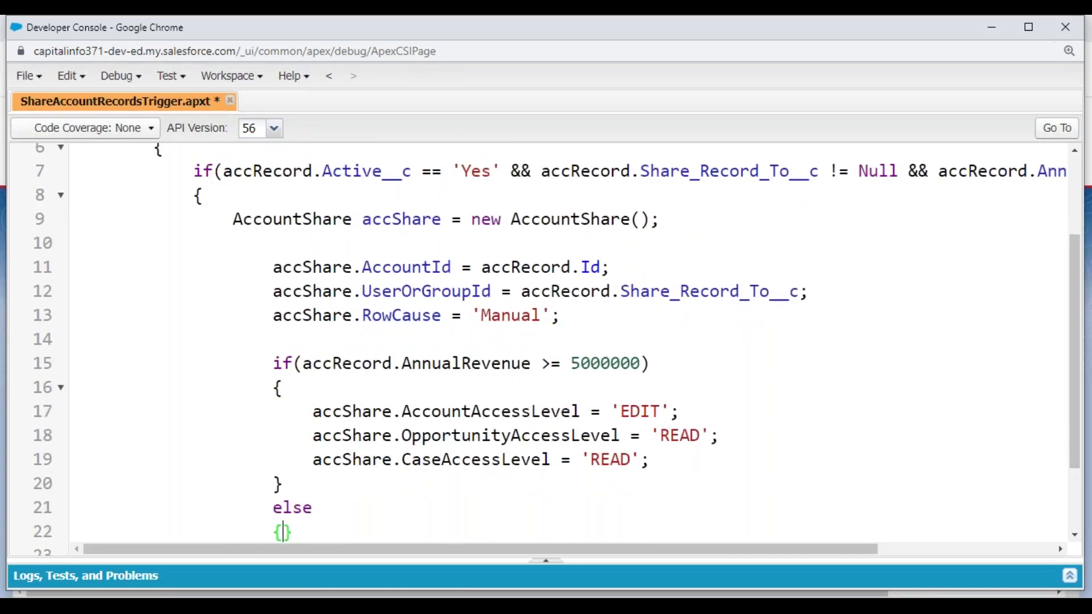
key("Return")
type("accShare.,")
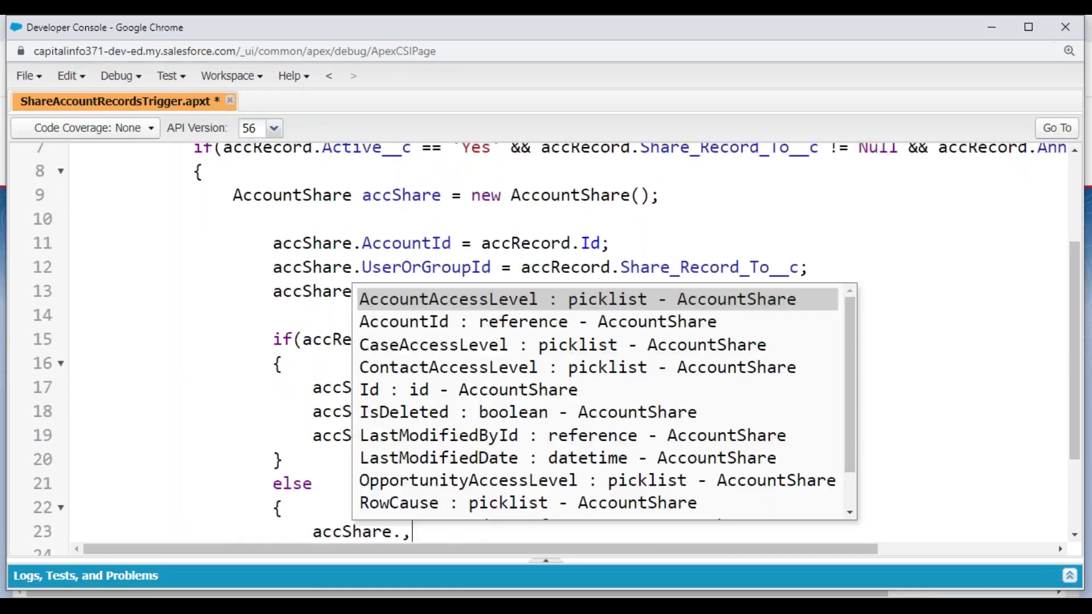
type("Acc")
key("Return")
type("= ")
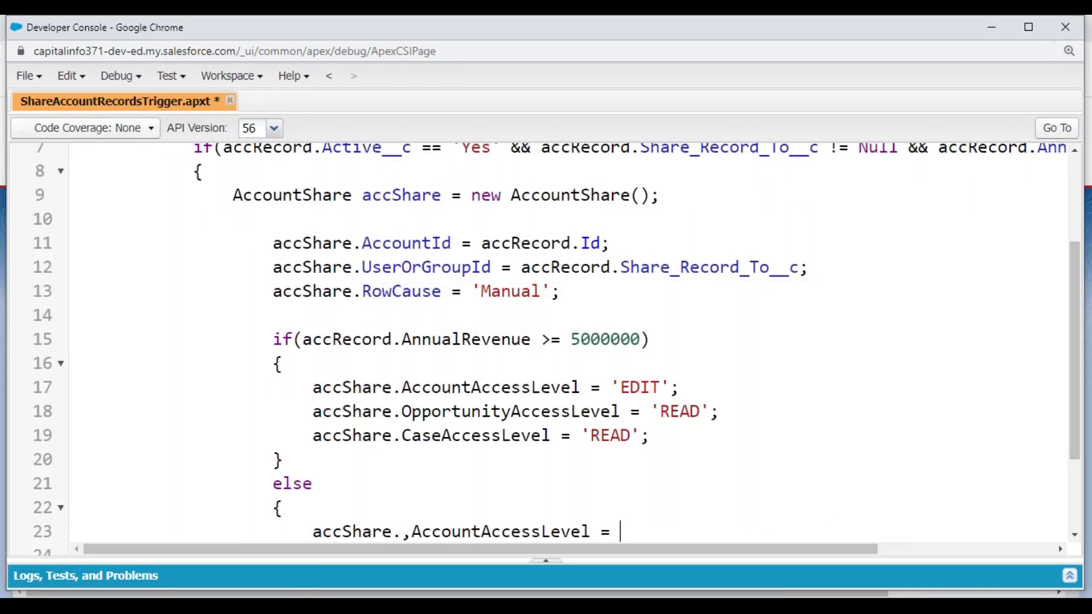
type("'READ")
key("Left")
key("Left")
key("Left")
key("Left")
key("Left")
key("Left")
key("Left")
key("Left")
key("Left")
key("Left")
key("Left")
key("Left")
key("Left")
key("Left")
key("Left")
key("Left")
key("Left")
key("Left")
key("Left")
key("Left")
key("BackSpace")
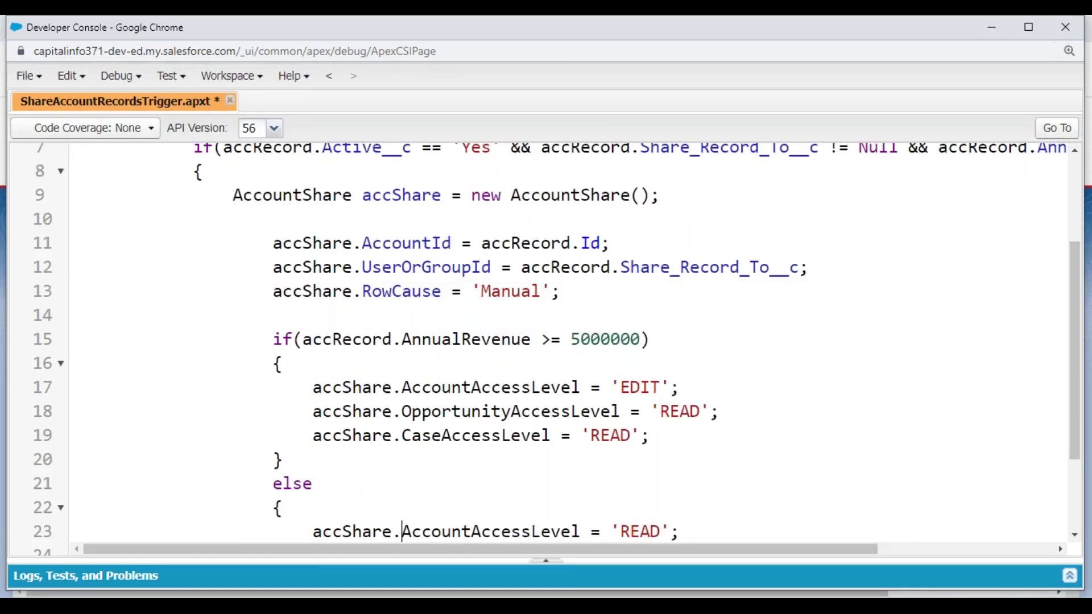
- Set OpportunityAccessLevel and CaseAccessLevel to 'READ' in the else block, then save
key("Return")
type("accS")
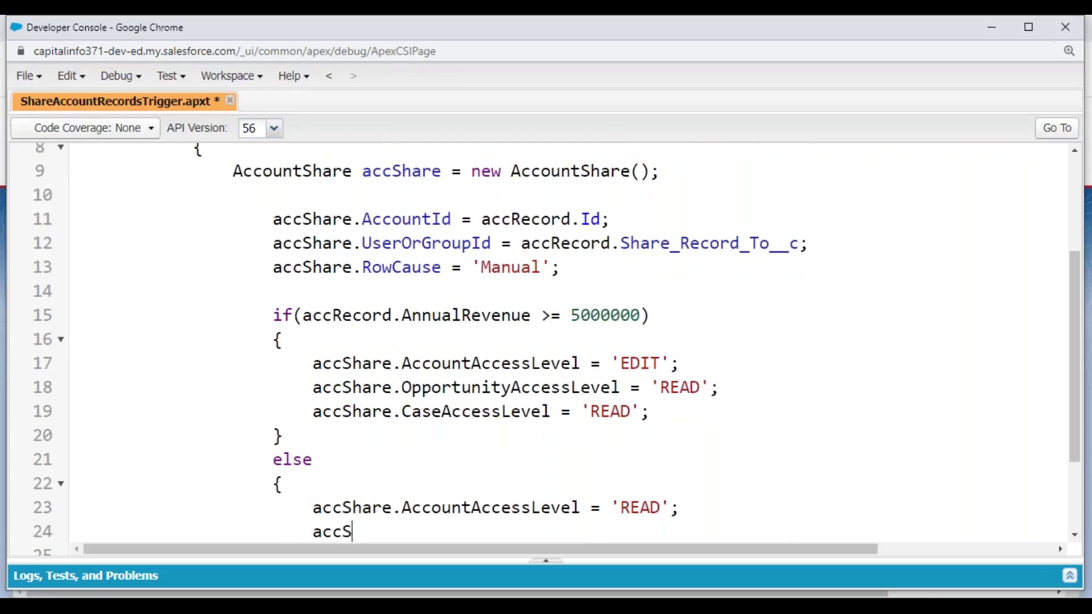
type("hare.Opp")
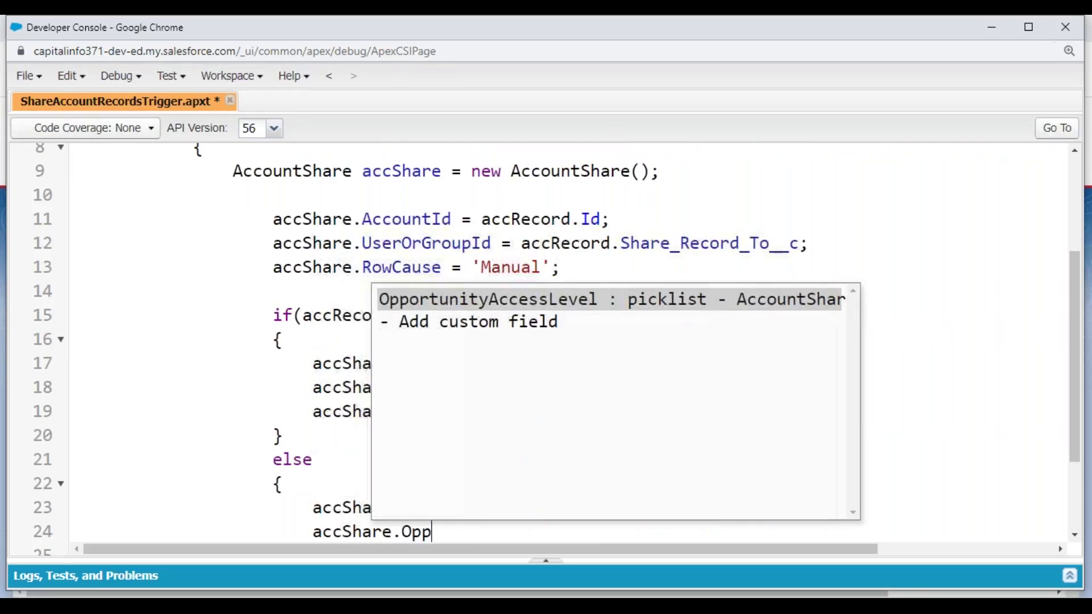
key("Return")
type("= '';")
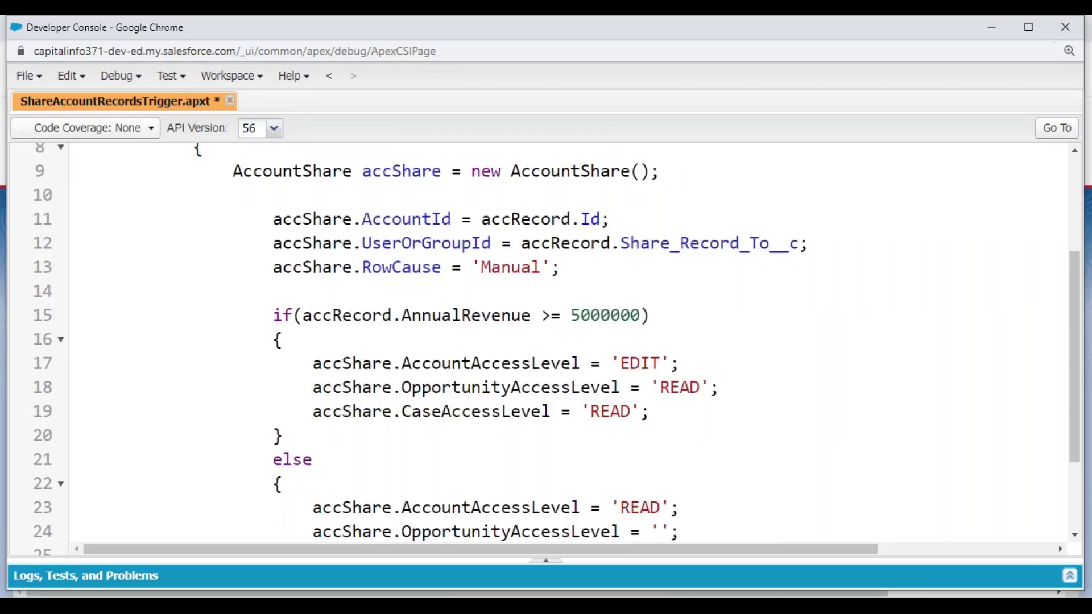
type("READ")
key("End")
key("Return")
type("accS")
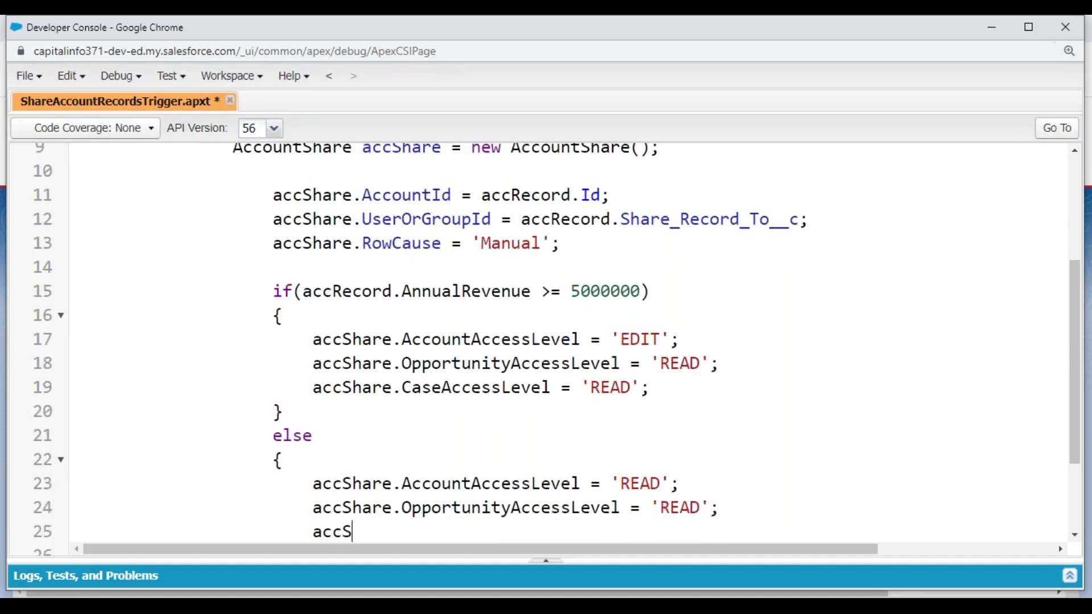
type("hare.Case")
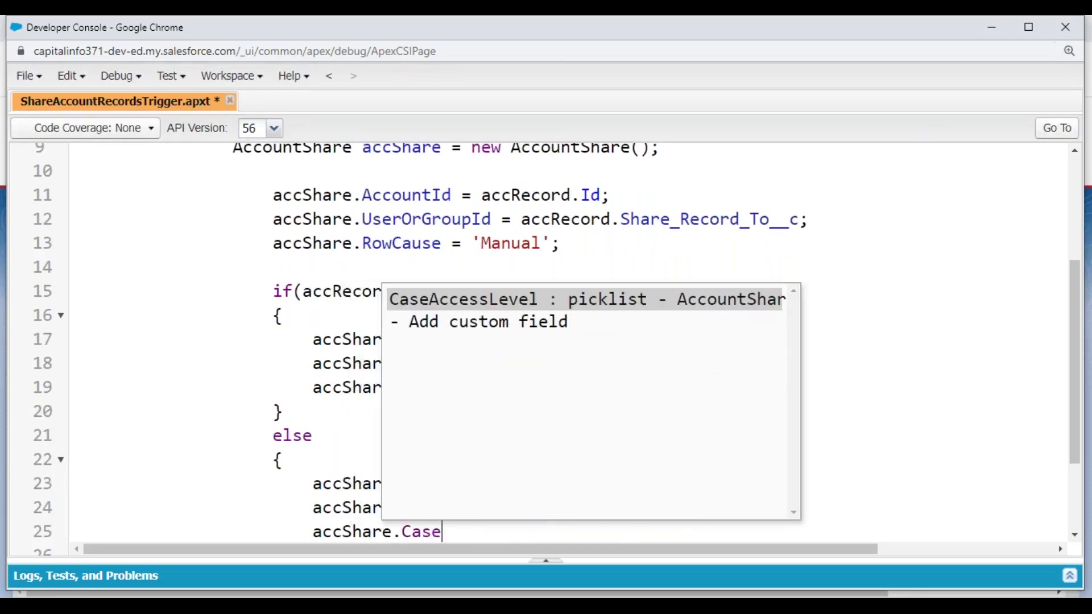
key("Return")
type("= 'READ';")
key("Left")
key("Left")
type("READ")
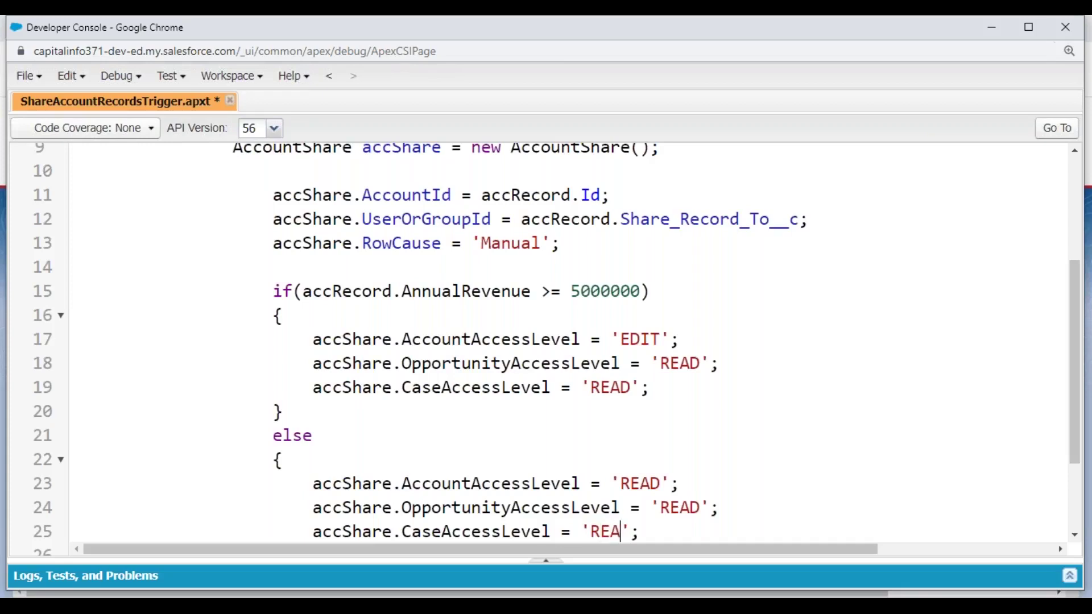
key("Down")
key("Down")
key("ctrl+s")
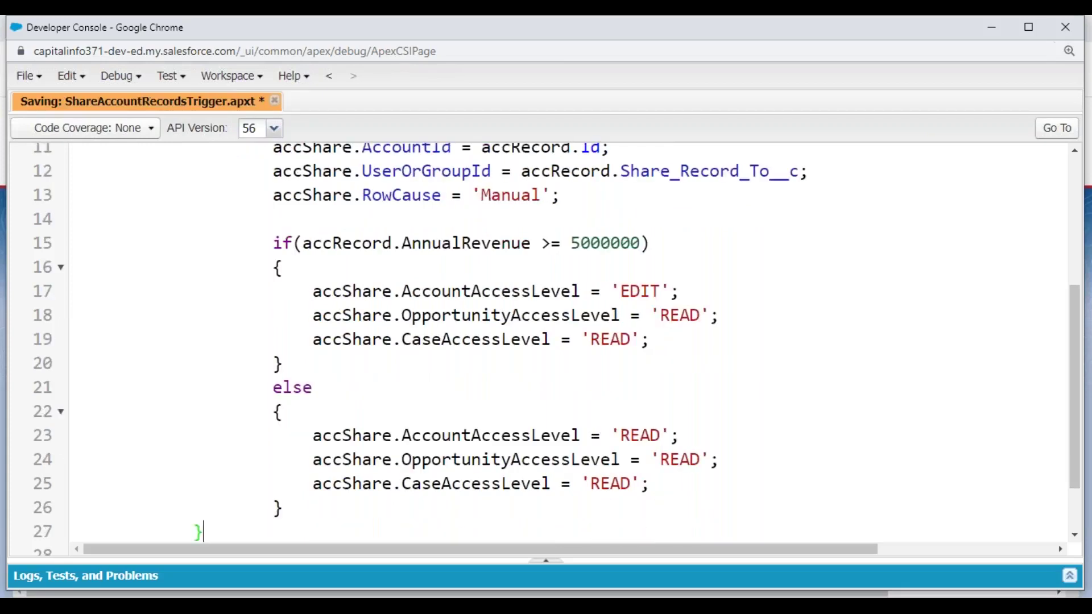
scroll(333, 288, "up", 3)
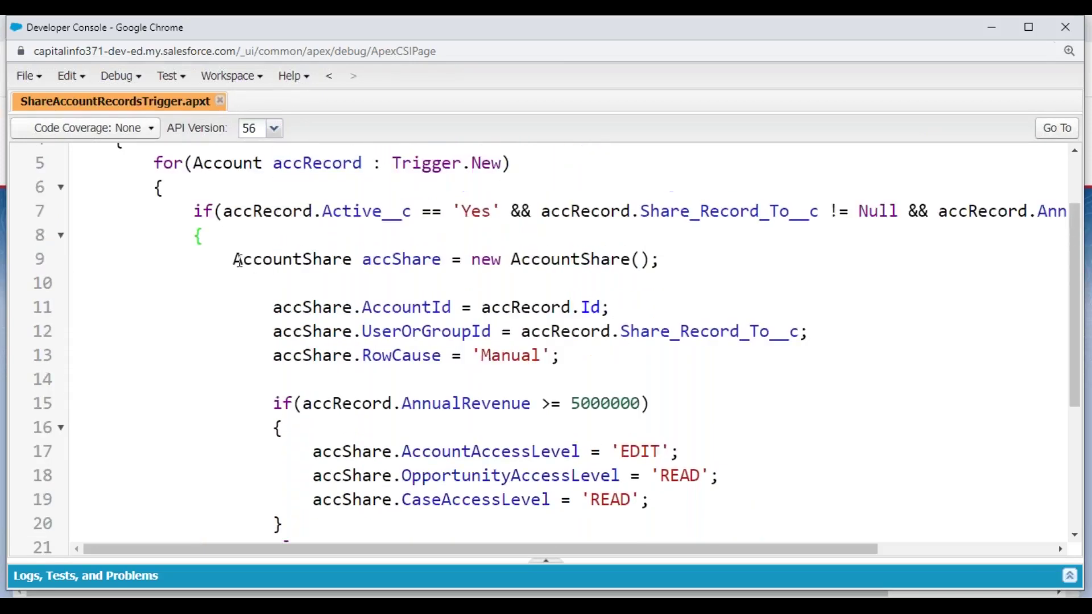
left_click_drag(233, 259, 680, 265)
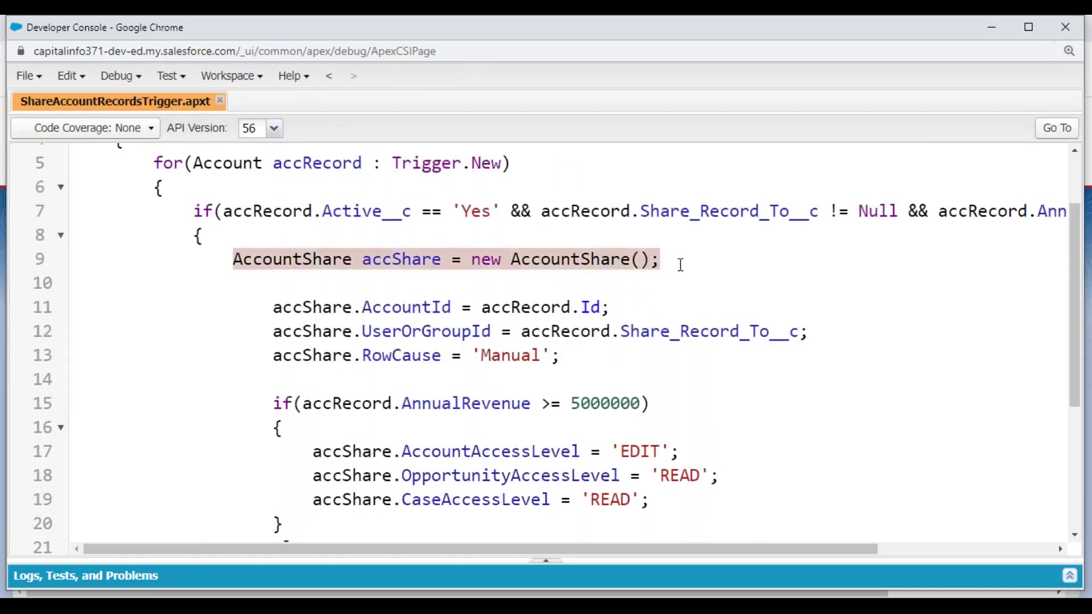
left_click_drag(272, 307, 635, 309)
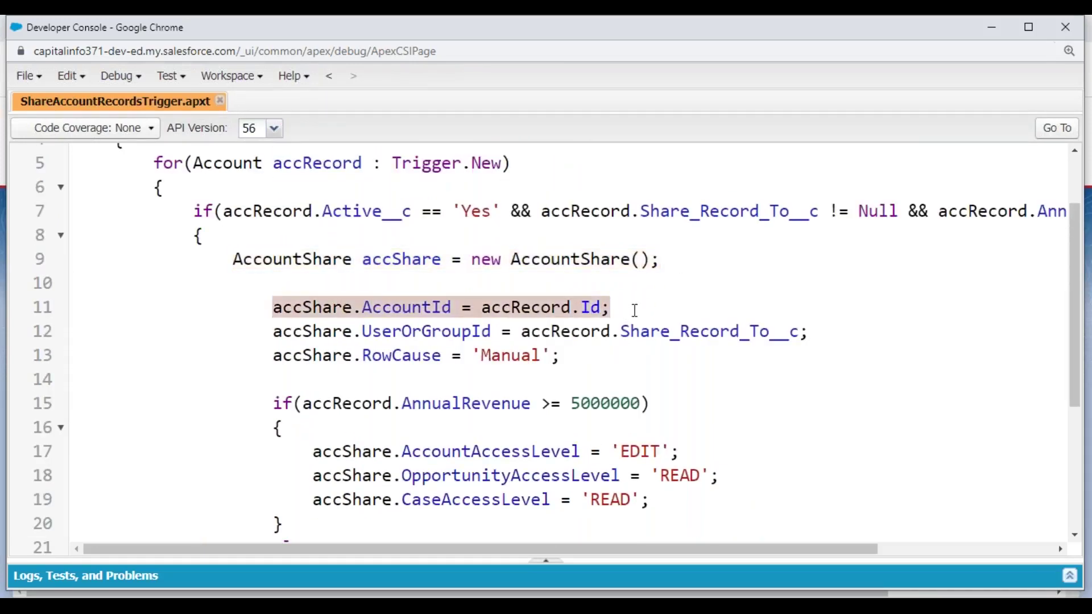
left_click_drag(276, 335, 788, 340)
left_click_drag(274, 357, 549, 358)
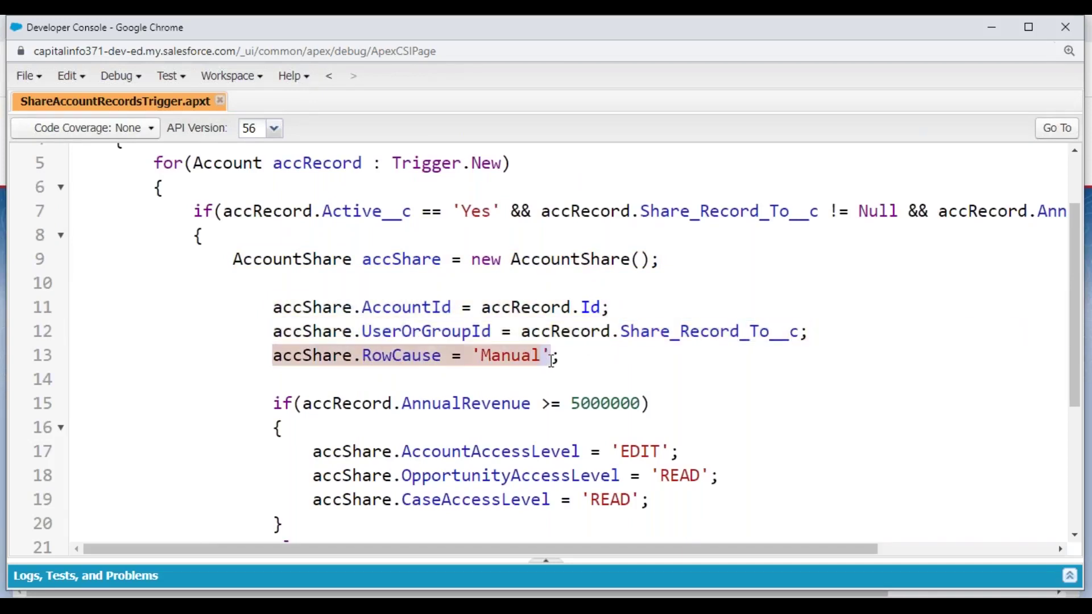
double_click(461, 451)
scroll(466, 378, "down", 3)
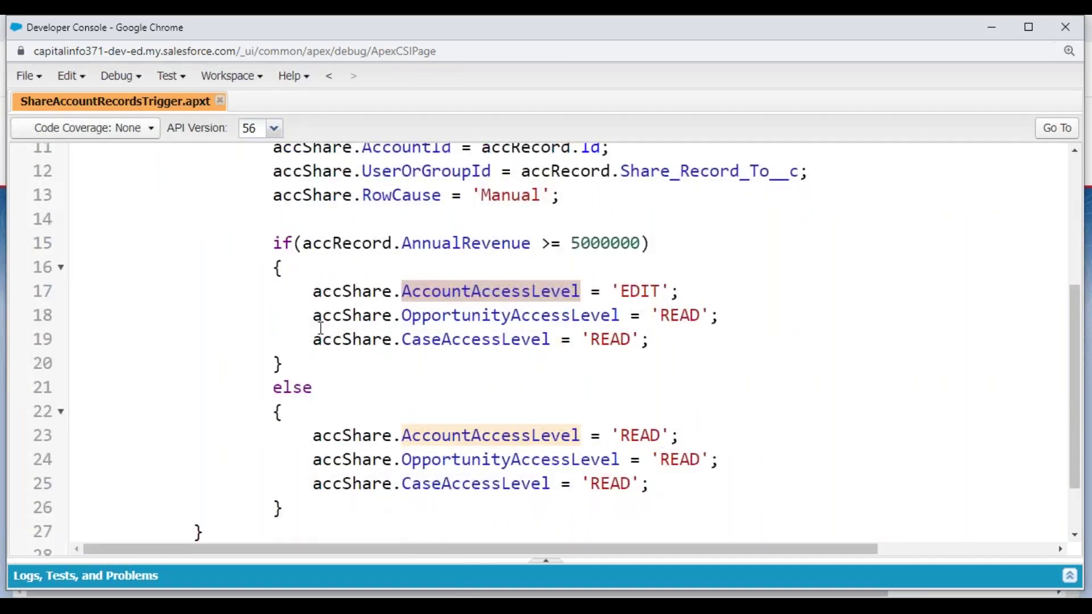
scroll(320, 328, "up", 3)
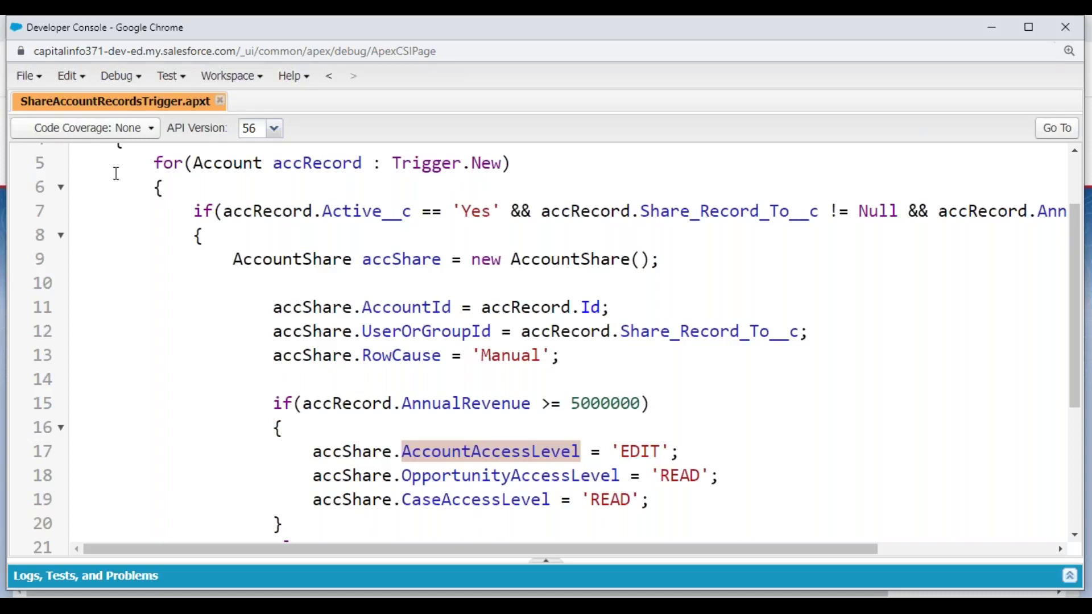
left_click_drag(154, 160, 196, 290)
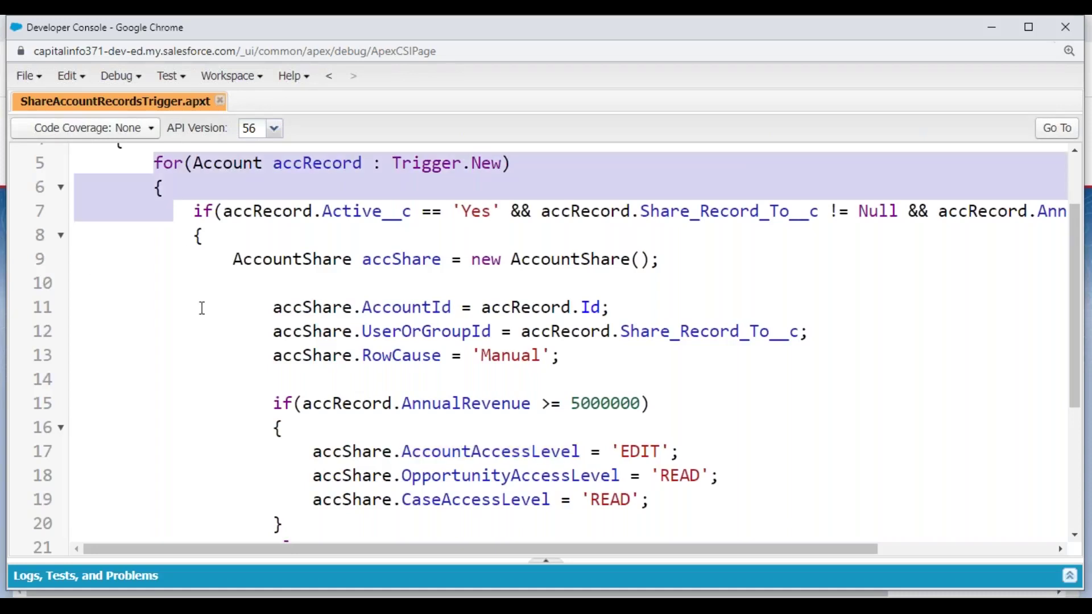
scroll(196, 310, "up", 2)
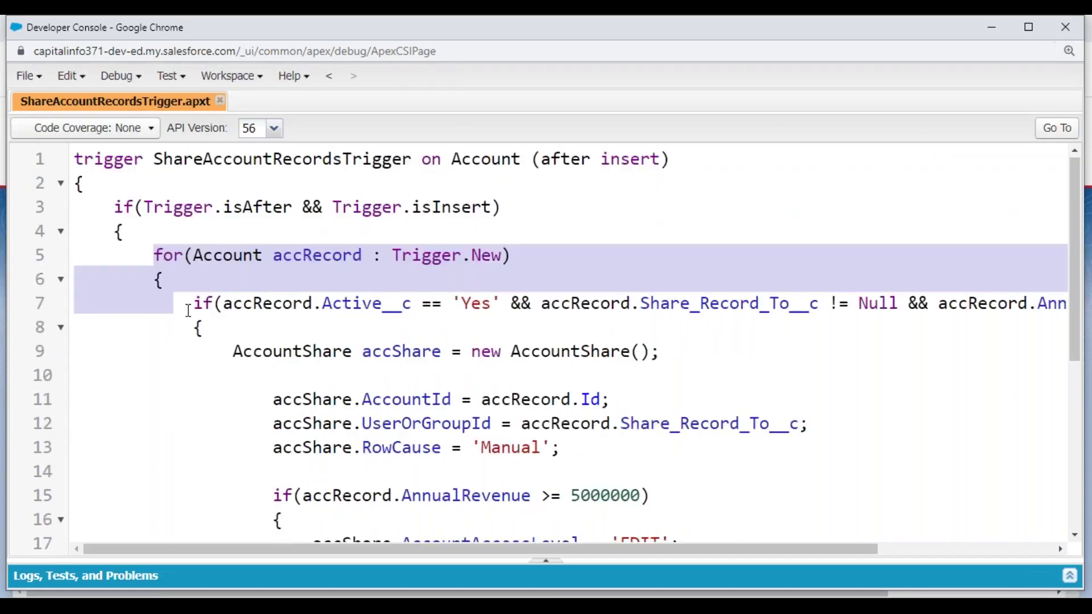
scroll(287, 310, "down", 3)
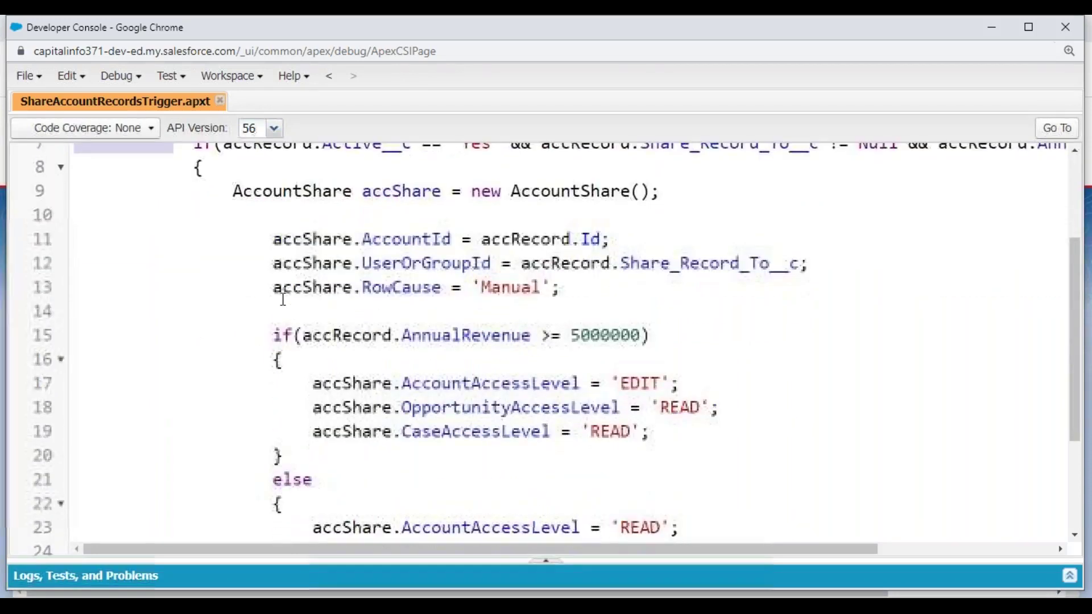
scroll(203, 208, "up", 2)
left_click_drag(201, 218, 249, 532)
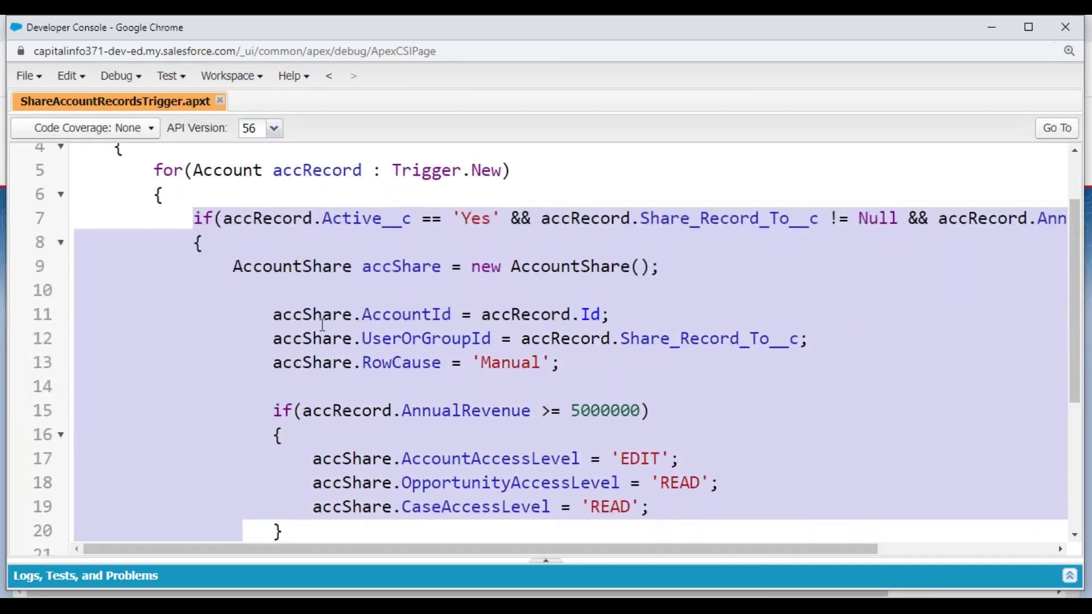
scroll(319, 327, "down", 4)
left_click(244, 451)
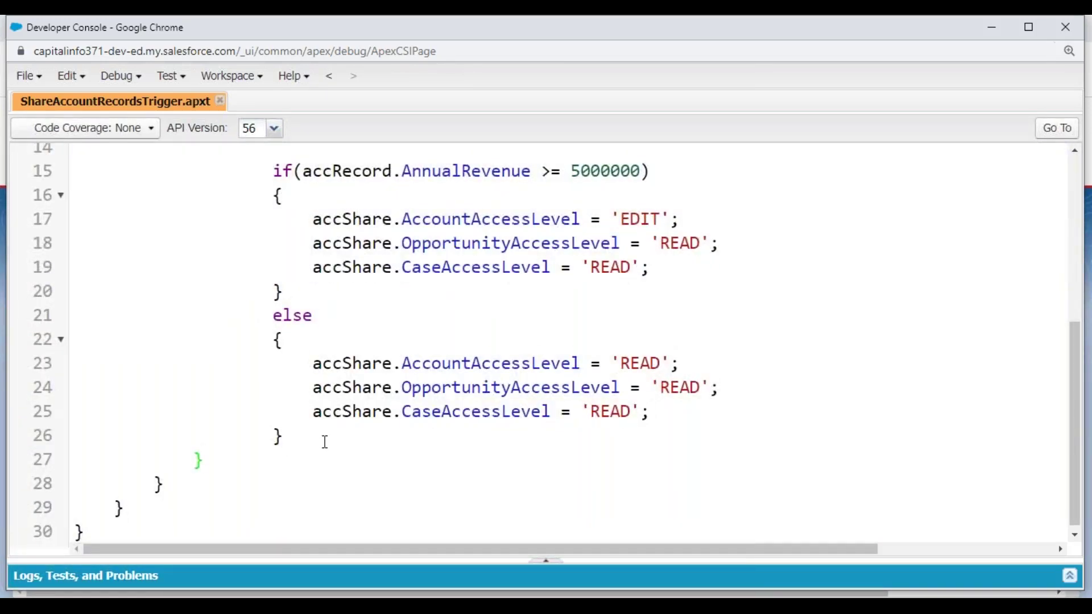
scroll(324, 442, "up", 5)
left_click(219, 238)
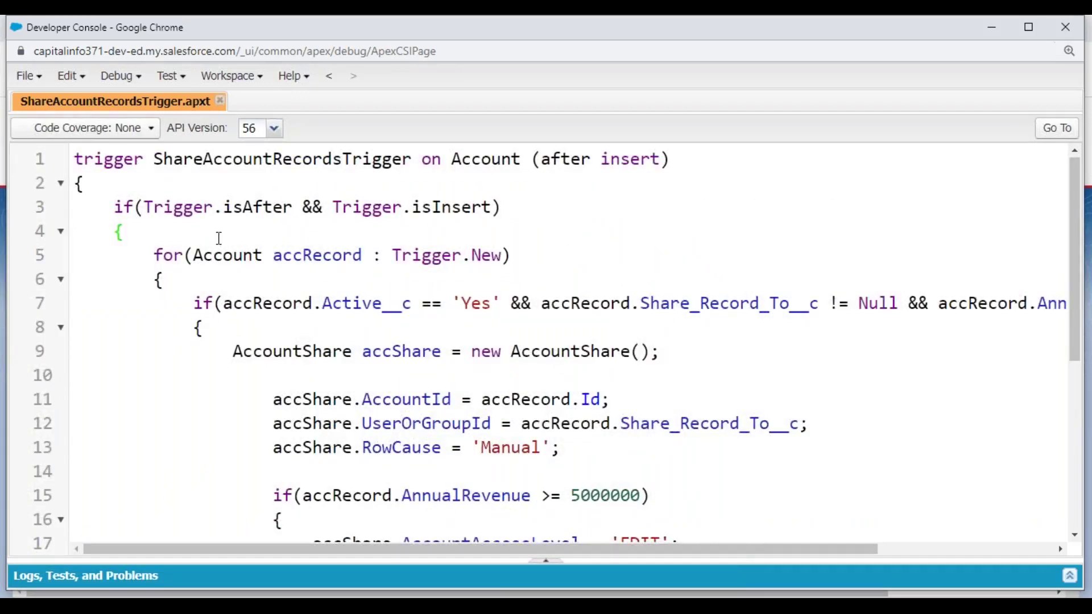
- Insert List<AccountShare> lstAccountsShare = new List<AccountShare>(); on line 5 and save
key("Return")
key("Return")
key("Up")
type("List")
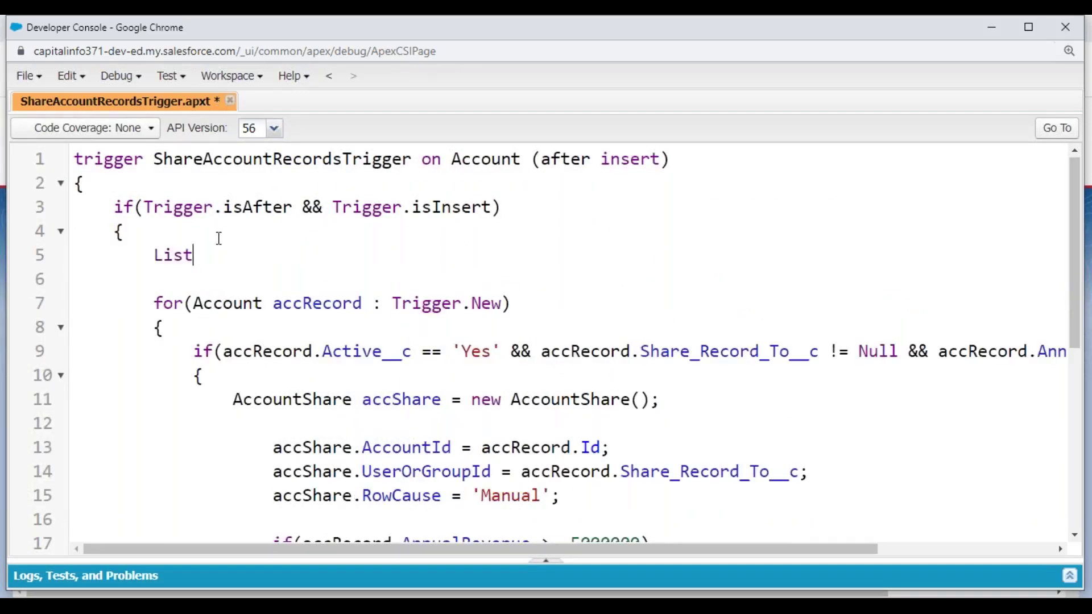
type("<AccountS")
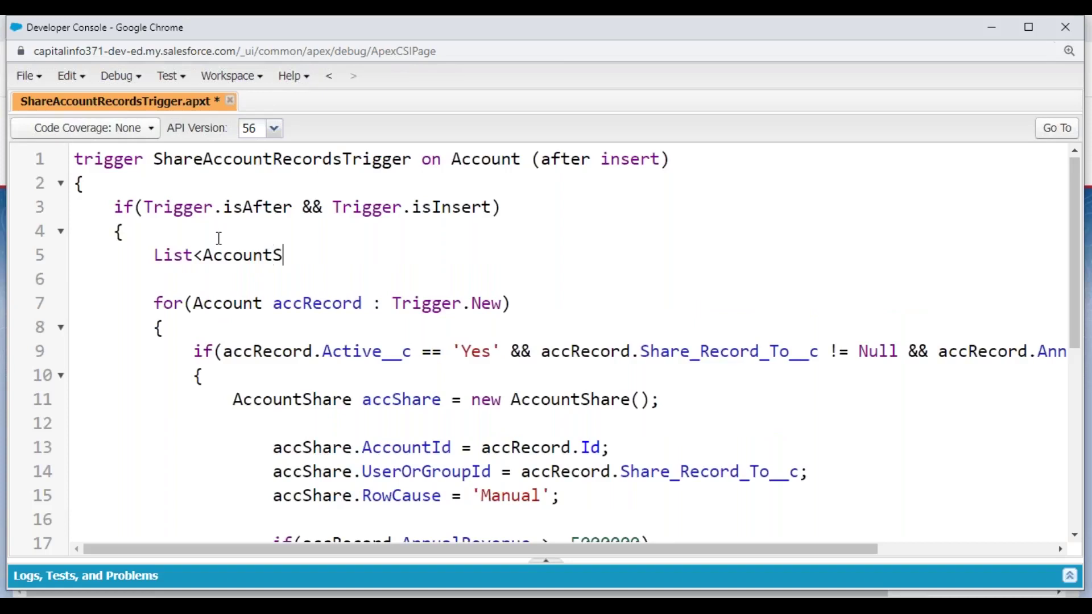
type("hare> lstAccountsAha")
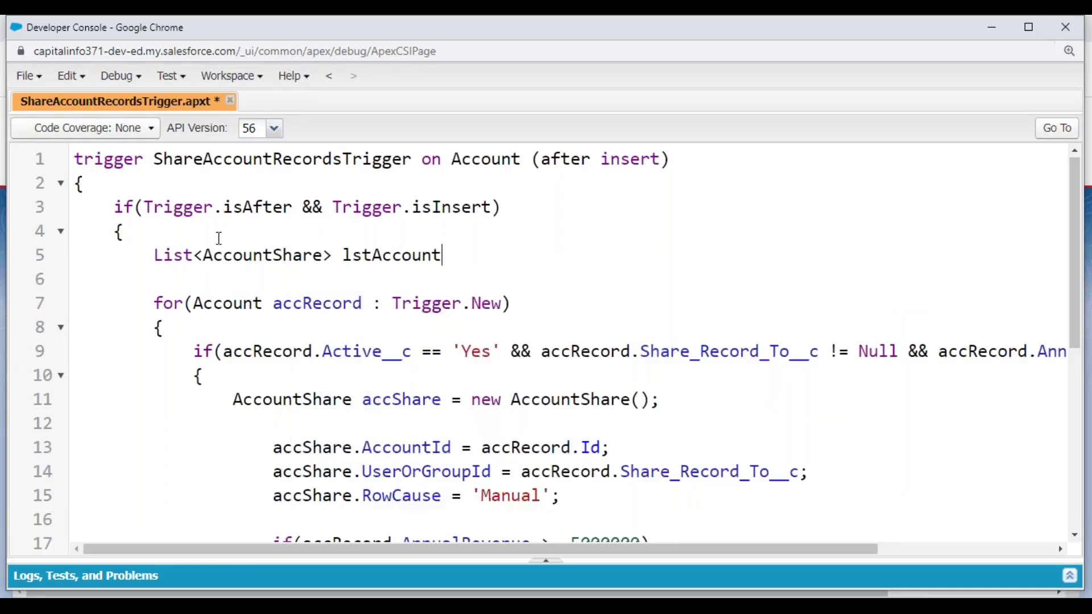
key("BackSpace")
key("BackSpace")
key("BackSpace")
type("Share = new L")
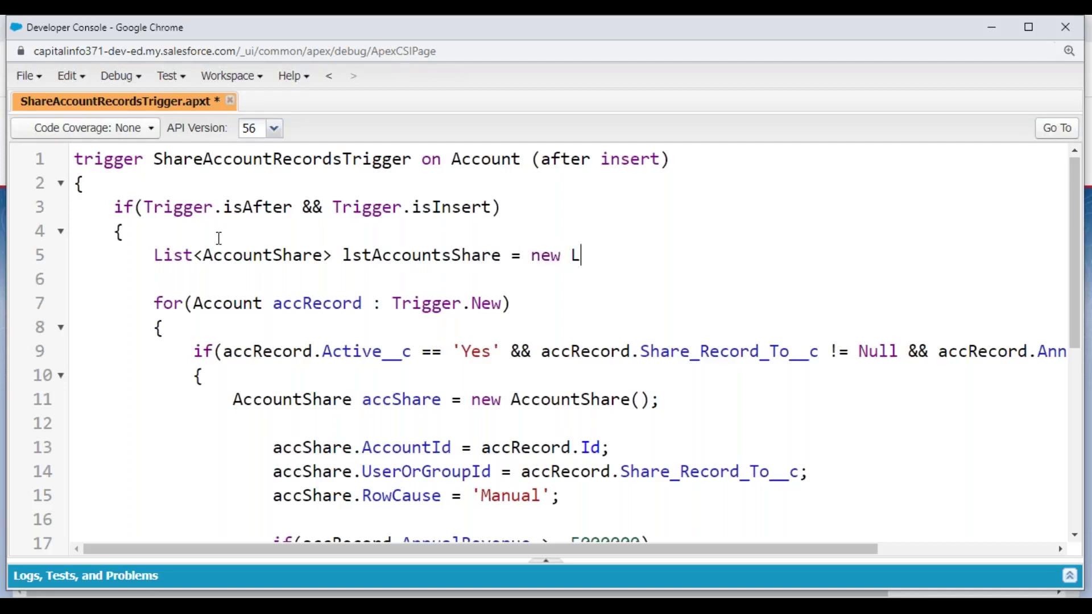
type("ist<AccountShare>")
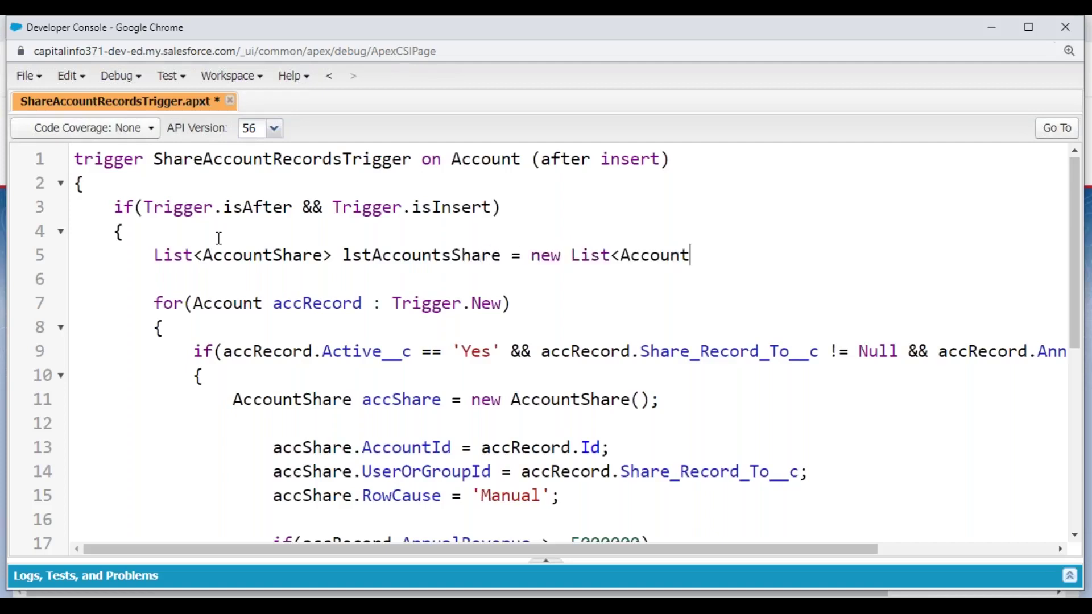
type("();")
key("ctrl+s")
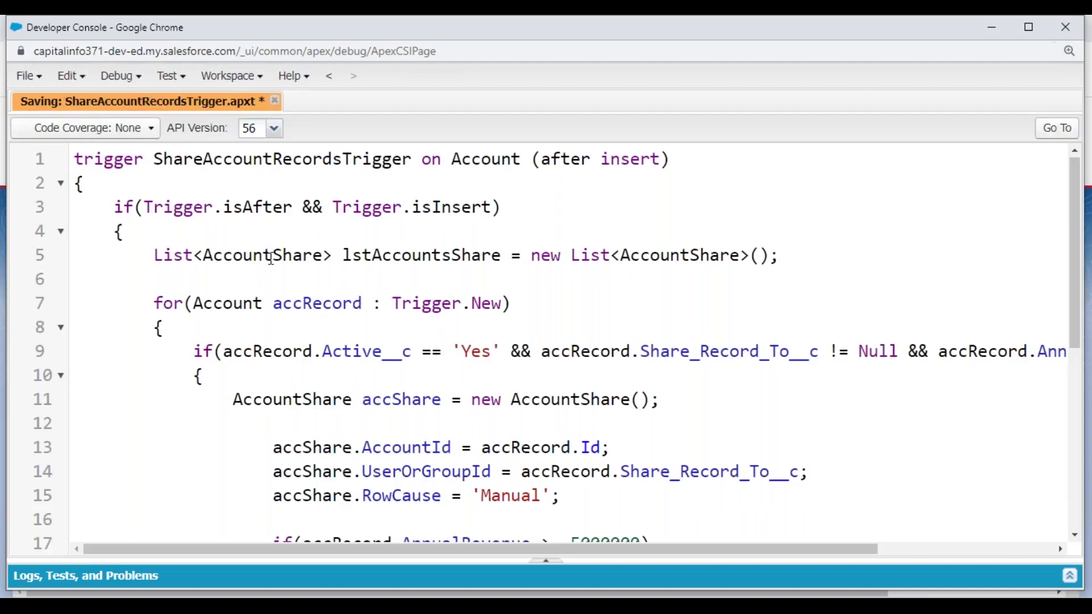
double_click(405, 253)
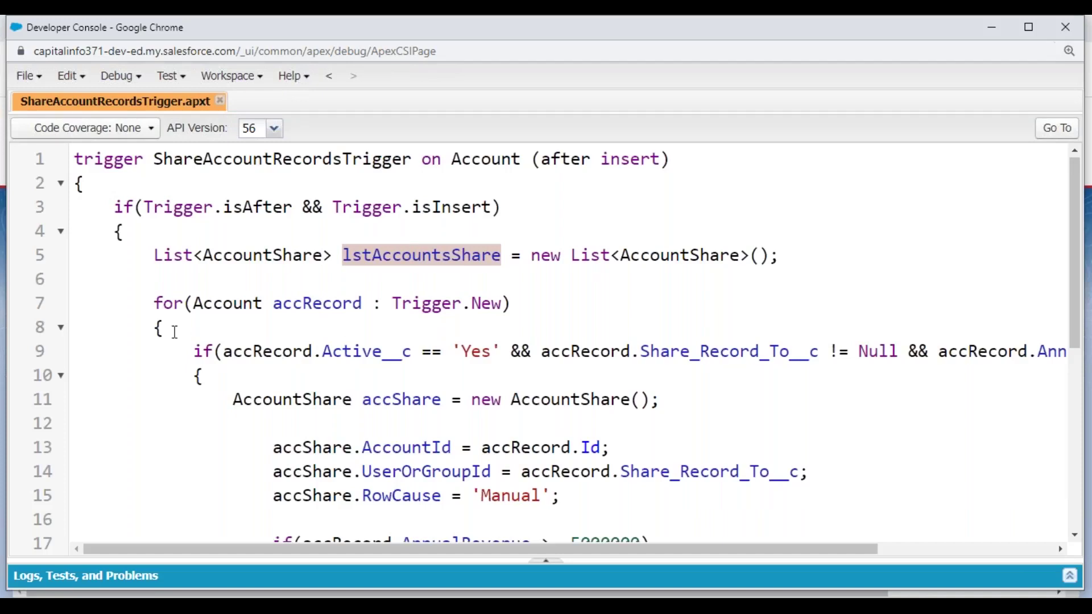
- Add lstAccountsShare.Add(accShare); after the else block's closing brace and save the trigger
left_click(197, 375)
scroll(205, 364, "down", 3)
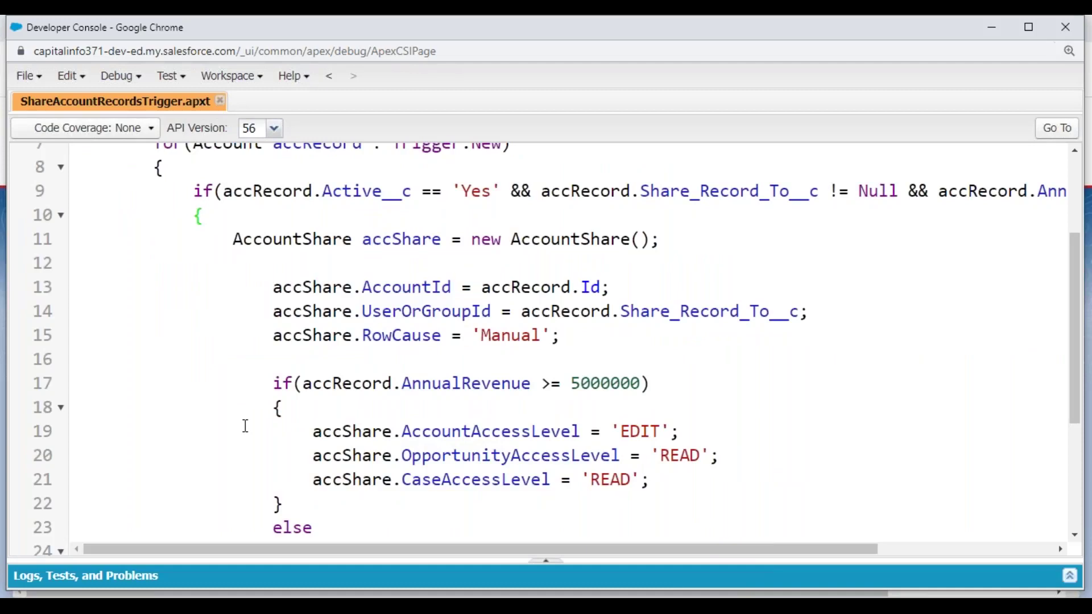
scroll(244, 426, "down", 4)
left_click(311, 437)
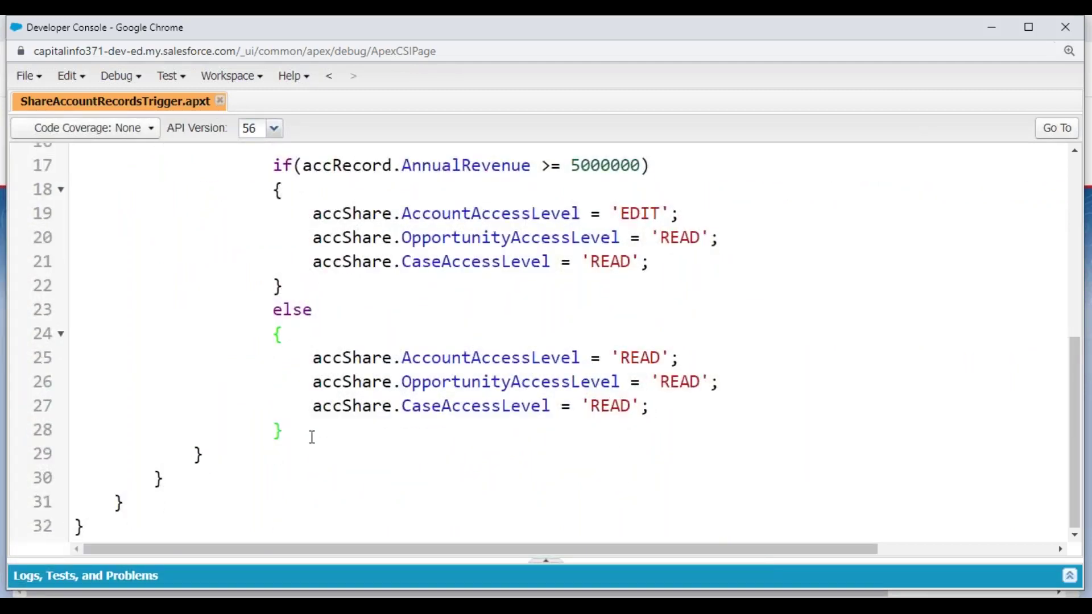
key("Return")
key("Return")
type("lstAccountsShare")
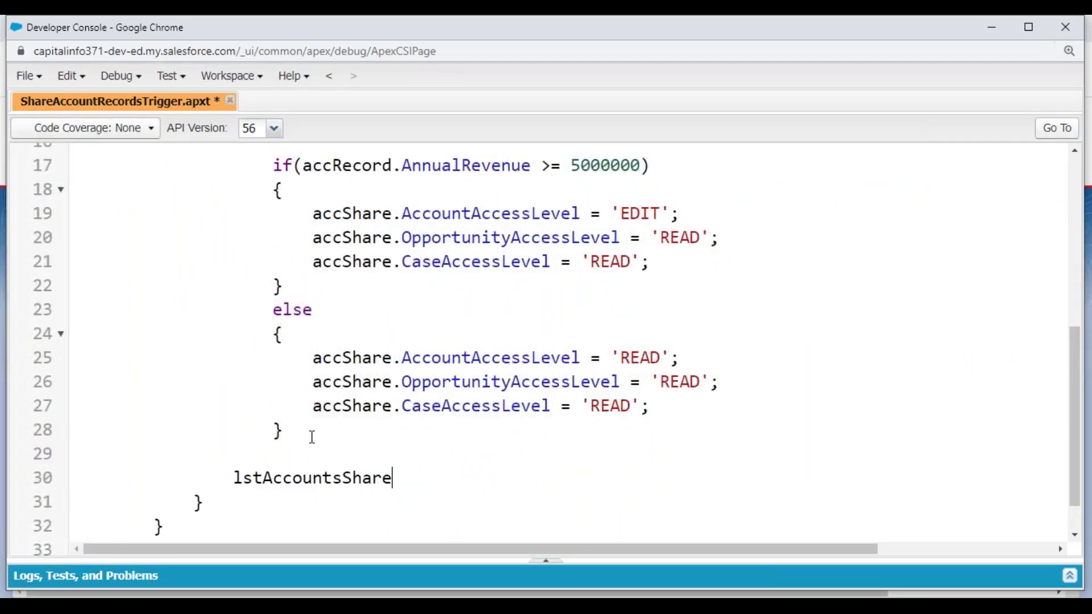
type(".Add(accS);")
key("Left")
key("Left")
type("accShare")
key("Down")
key("ctrl+s")
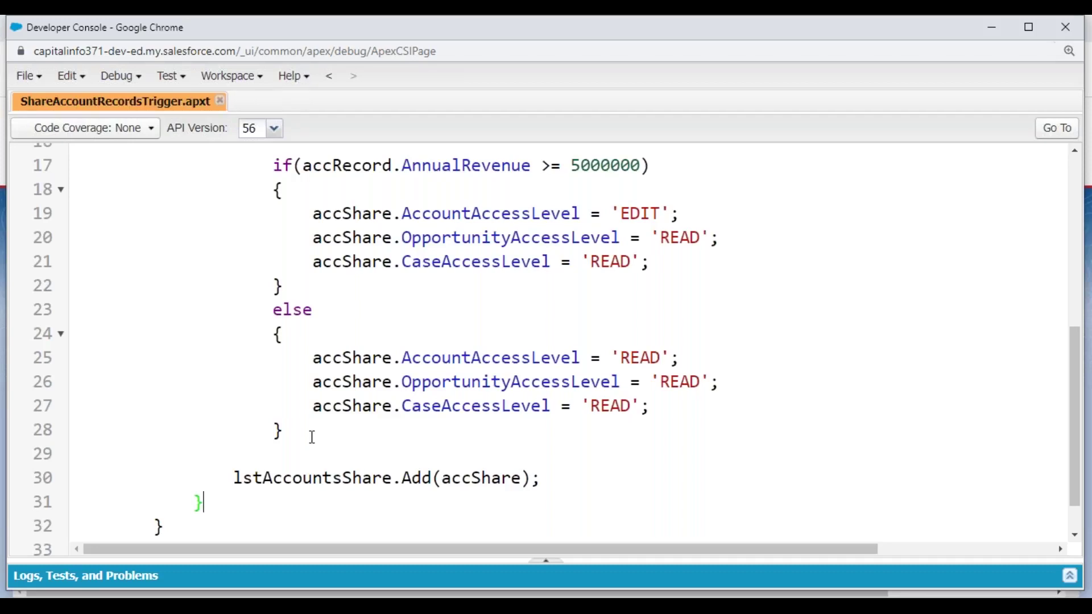
- Fold the for-loop body in ShareAccountRecordsTrigger
scroll(272, 417, "up", 7)
left_click(154, 327)
left_click(61, 328)
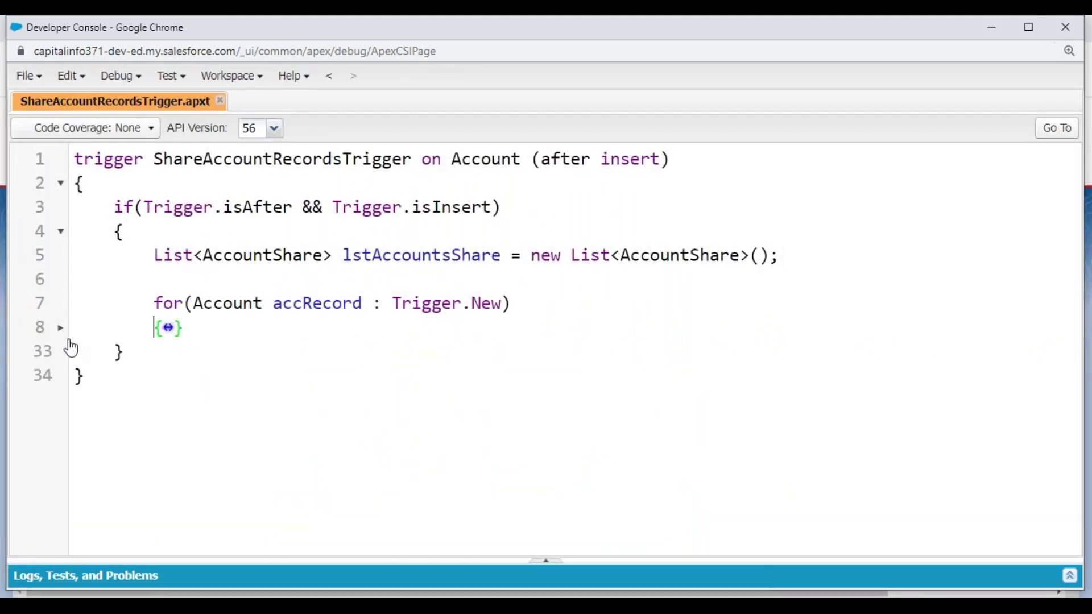
- Below the folded loop, add if(! lstAccountsShare.isEmpty()) Insert lstAccountsShare; and save
key("Return")
key("Return")
type("if()! lstAccou")
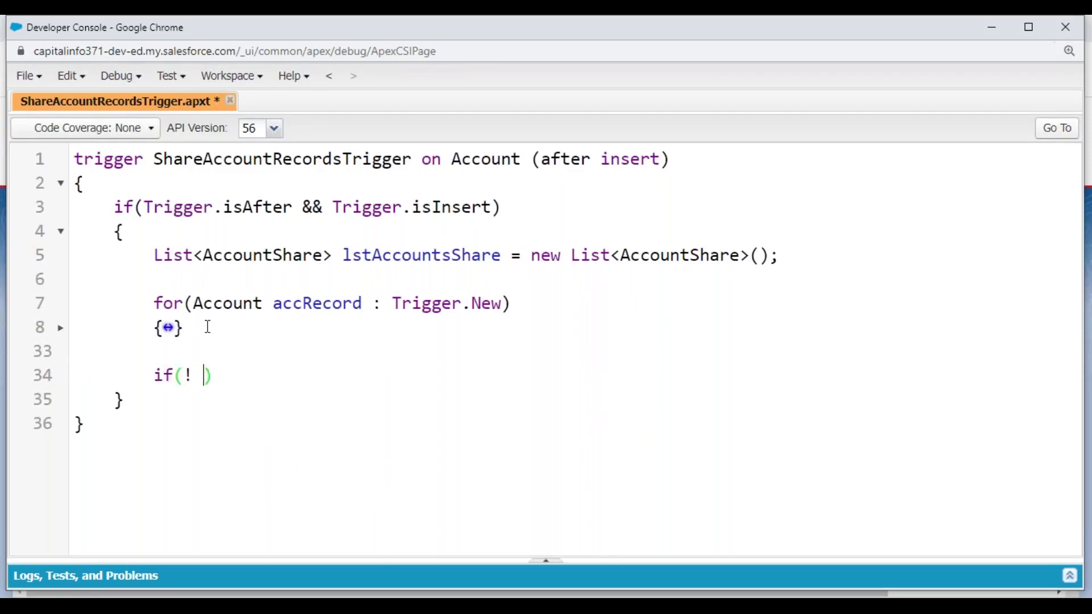
type("ntsahar")
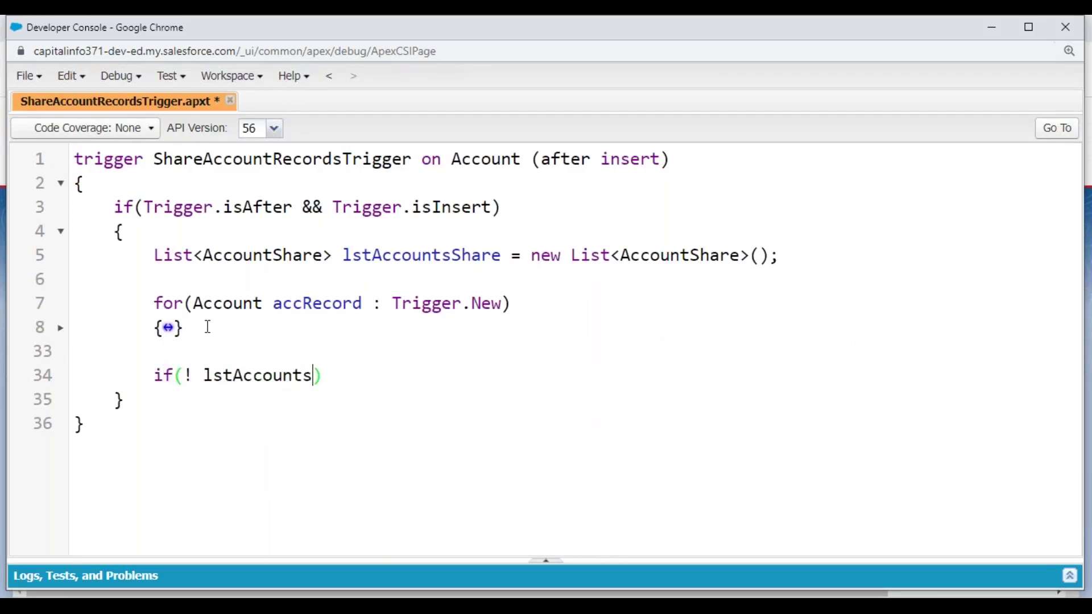
key("BackSpace")
key("BackSpace")
key("BackSpace")
key("BackSpace")
type("Share.is")
type("Empty")
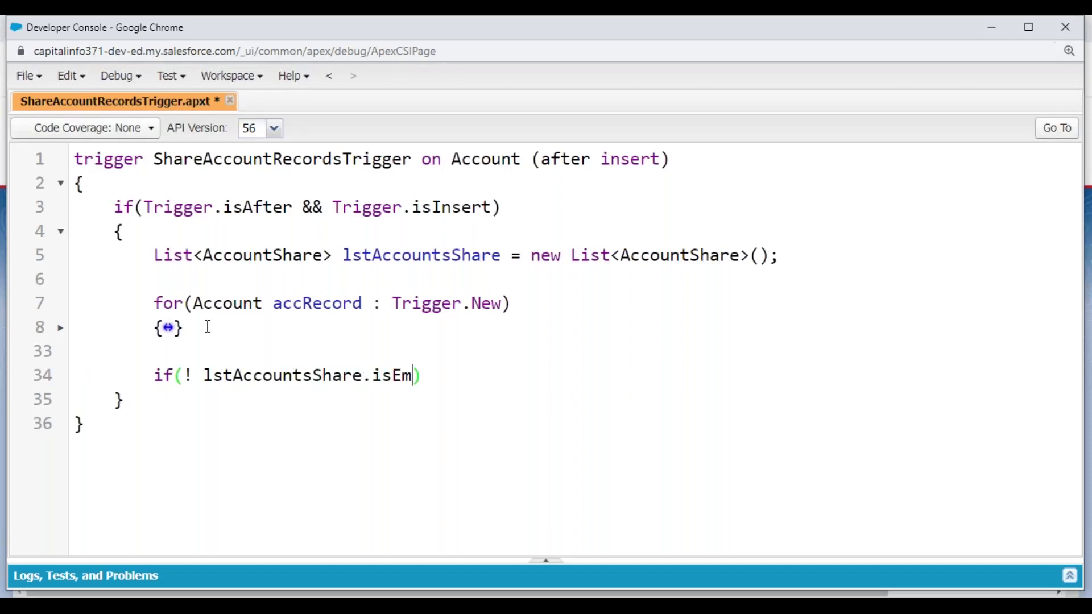
type("()")
key("End")
key("Return")
type("In")
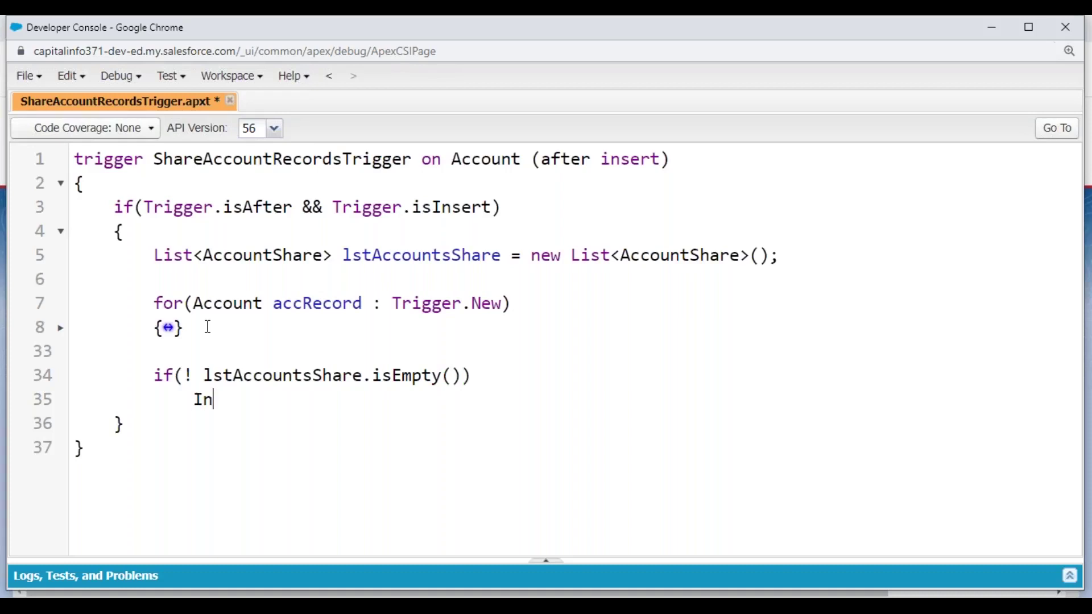
type("sert lstAccou")
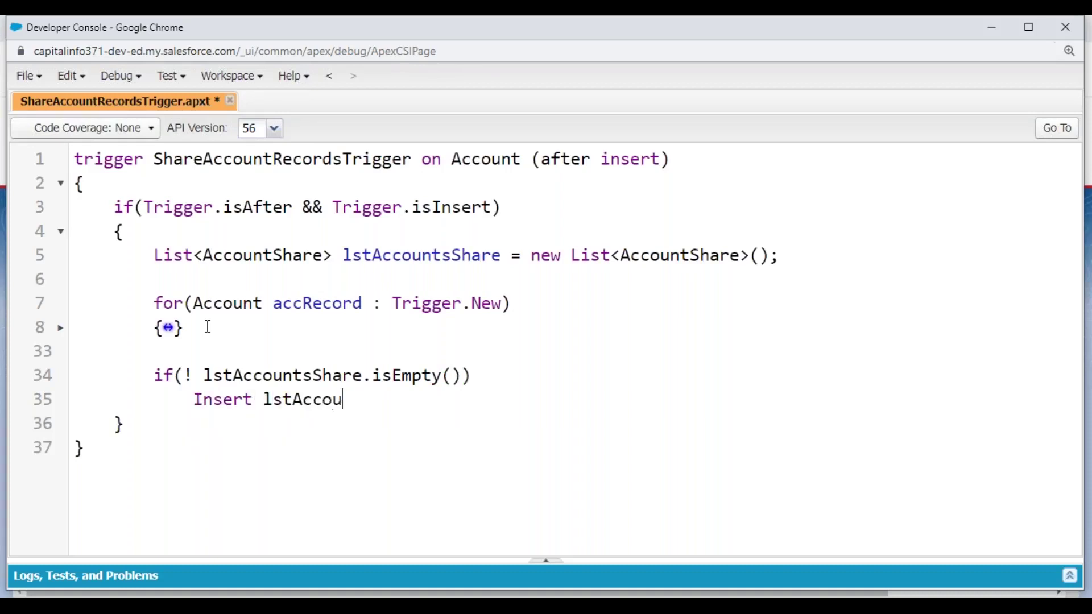
type("ntsShare;")
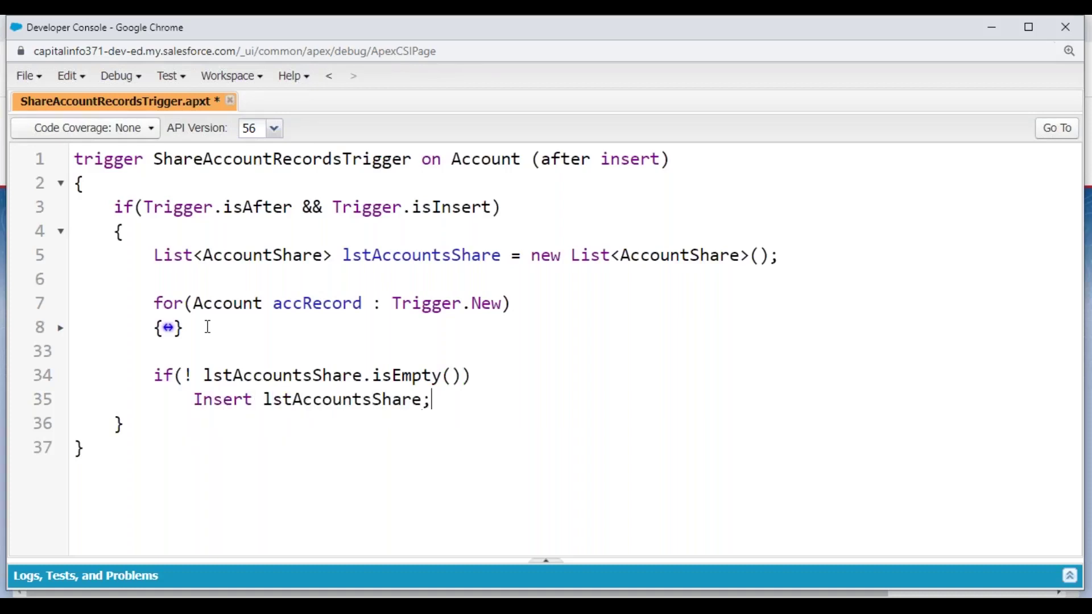
key("ctrl+s")
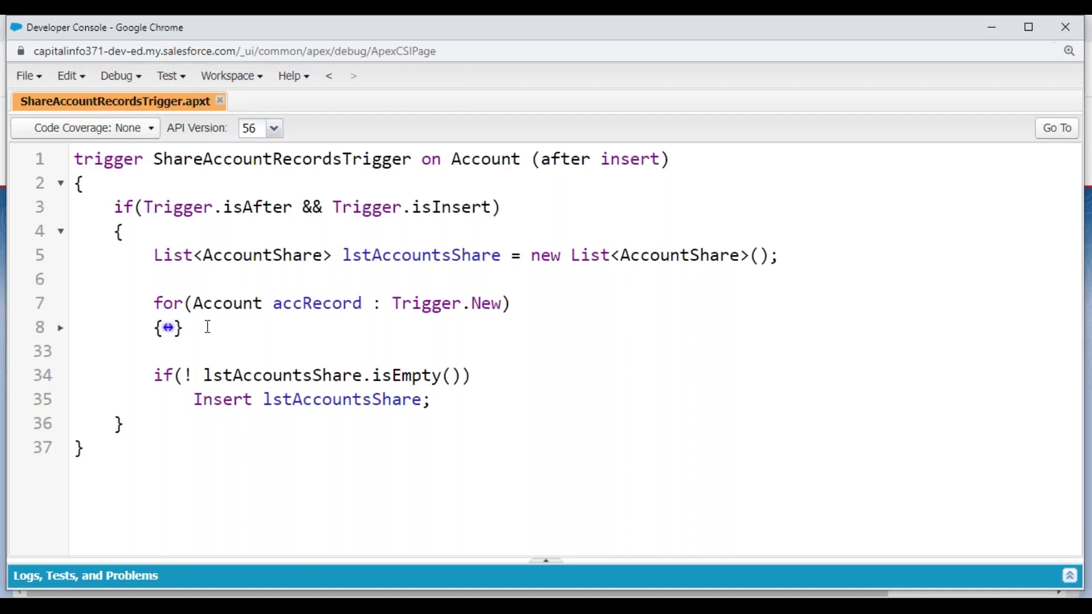
- Unfold the for loop, highlight every AccountShare occurrence, then switch to the Apex Triggers.txt notes
left_click(168, 328)
scroll(324, 314, "down", 3)
scroll(372, 297, "up", 2)
double_click(306, 320)
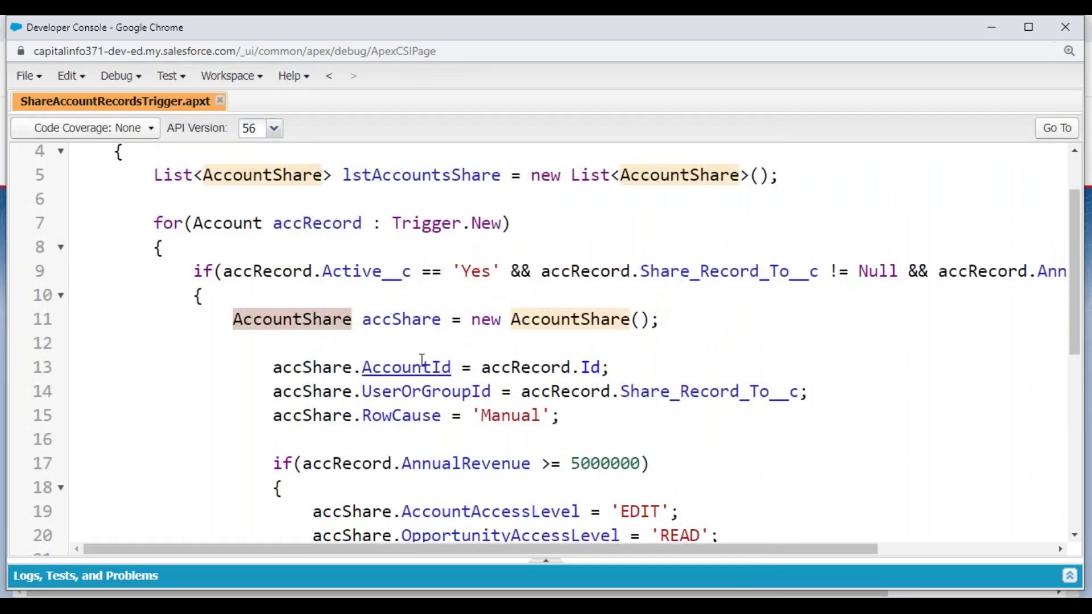
scroll(392, 370, "down", 2)
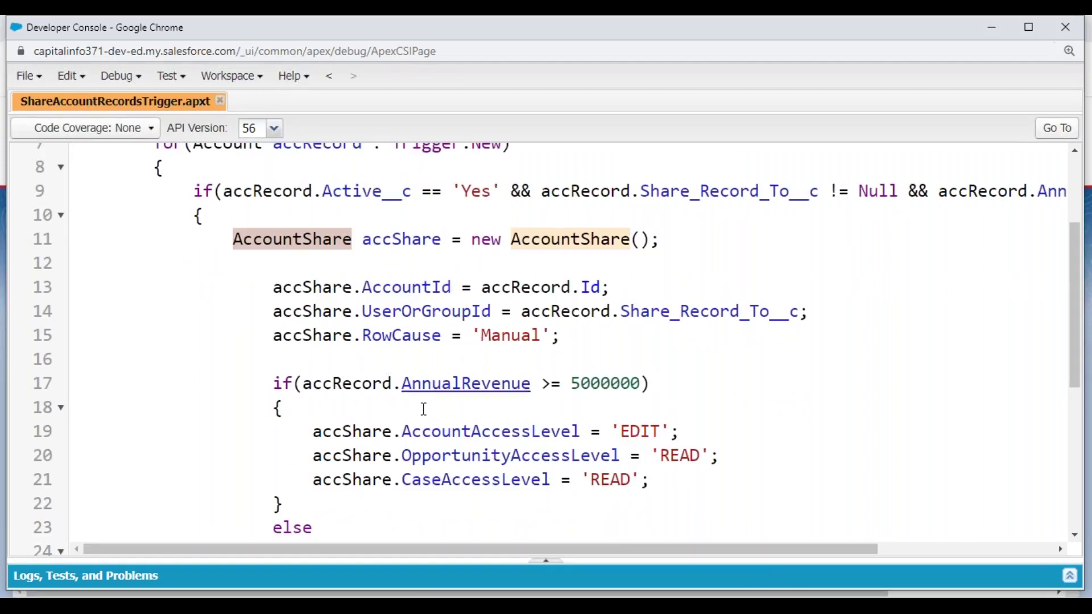
key("alt+Tab")
scroll(179, 421, "down", 2)
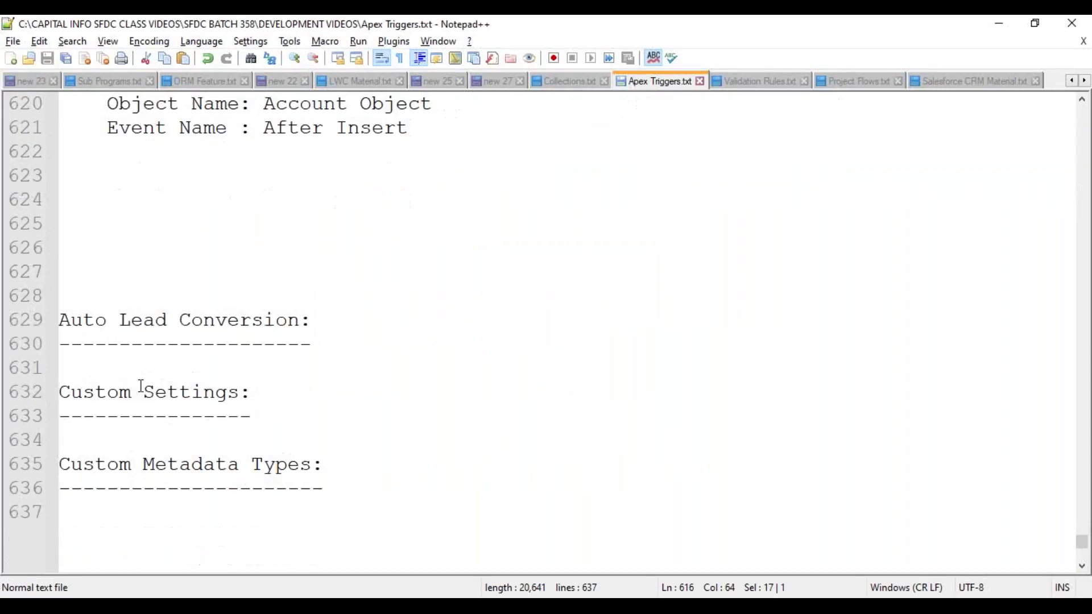
- Select a passage in the Apex Triggers notes, clear it, and return to Developer Console
left_click_drag(58, 319, 345, 347)
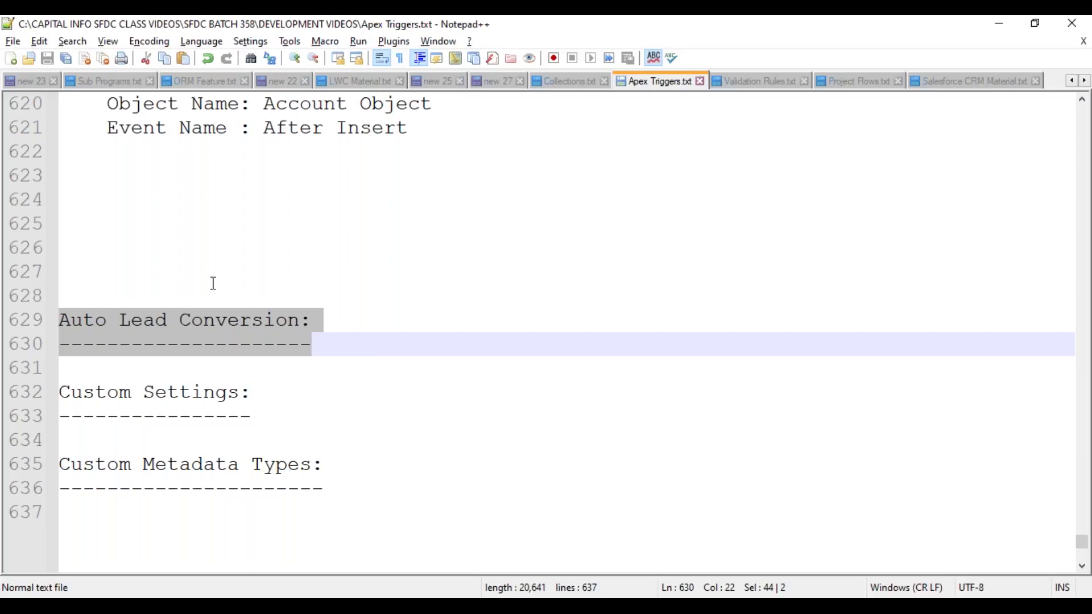
left_click(186, 270)
key("alt+Tab")
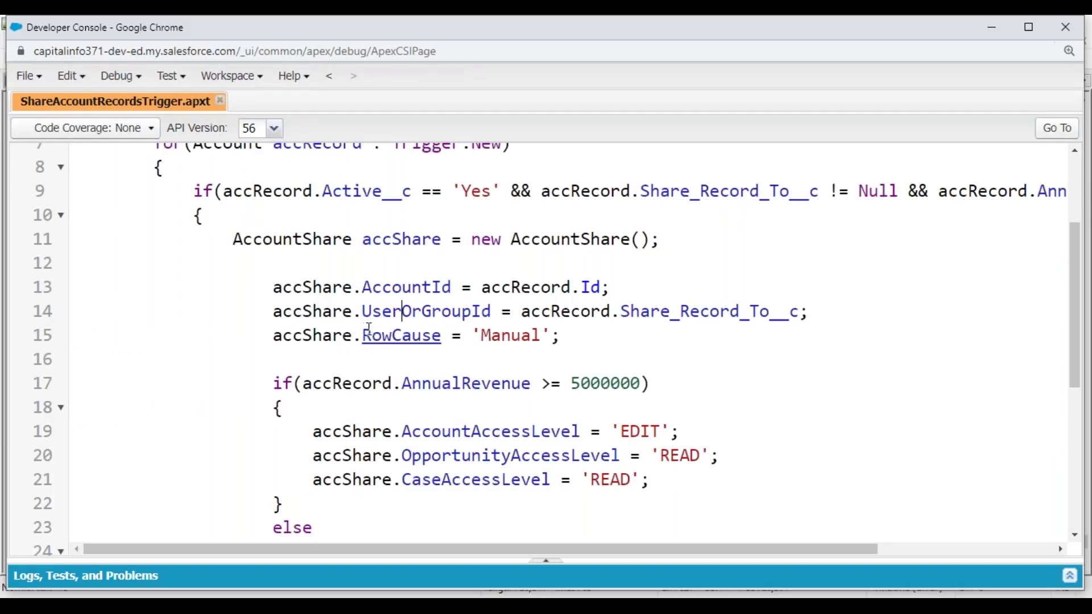
- Close the DMLHelper, AccountShare and Logging stopped console windows, then bring up All Accounts
scroll(370, 324, "up", 3)
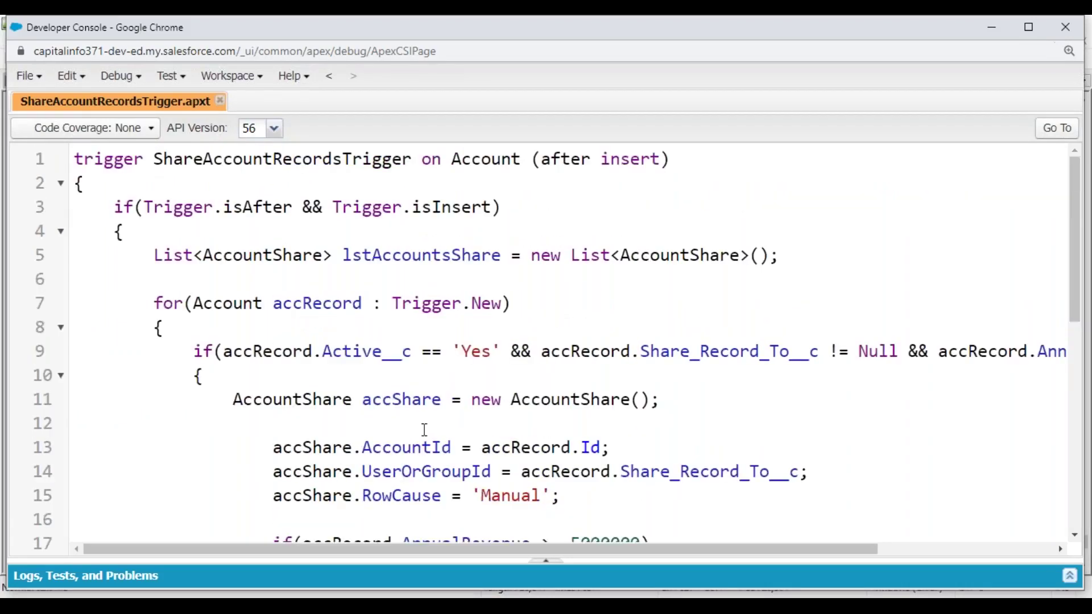
left_click(502, 604)
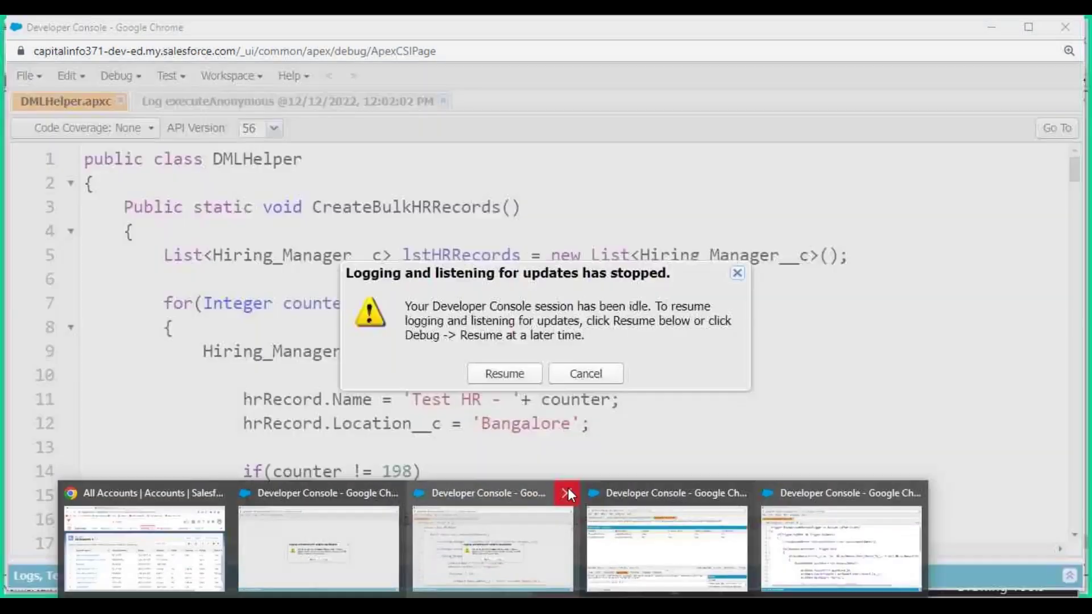
left_click(567, 491)
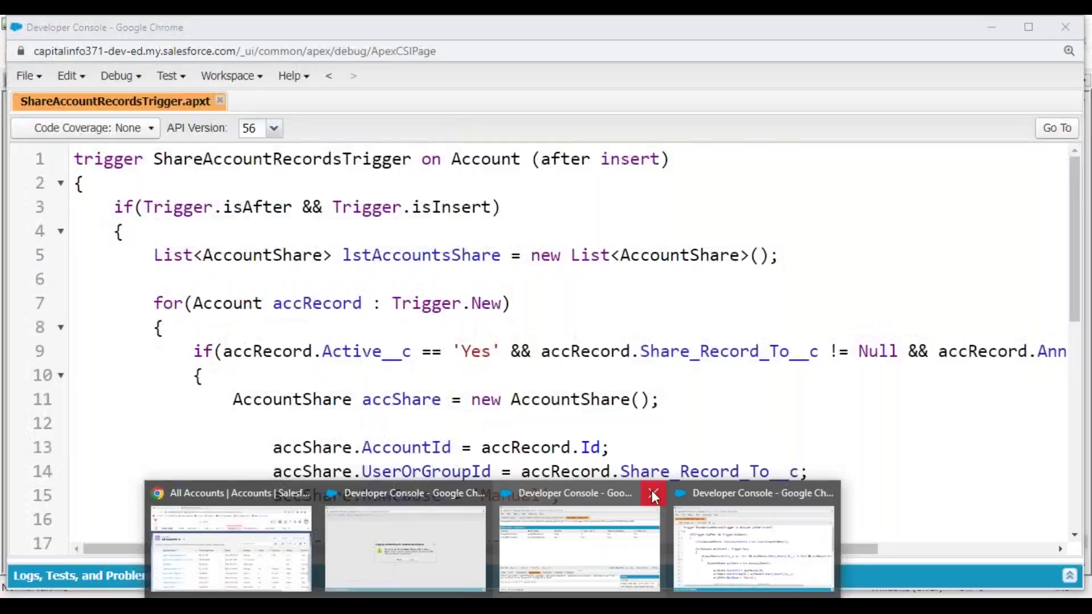
left_click(653, 493)
left_click(564, 493)
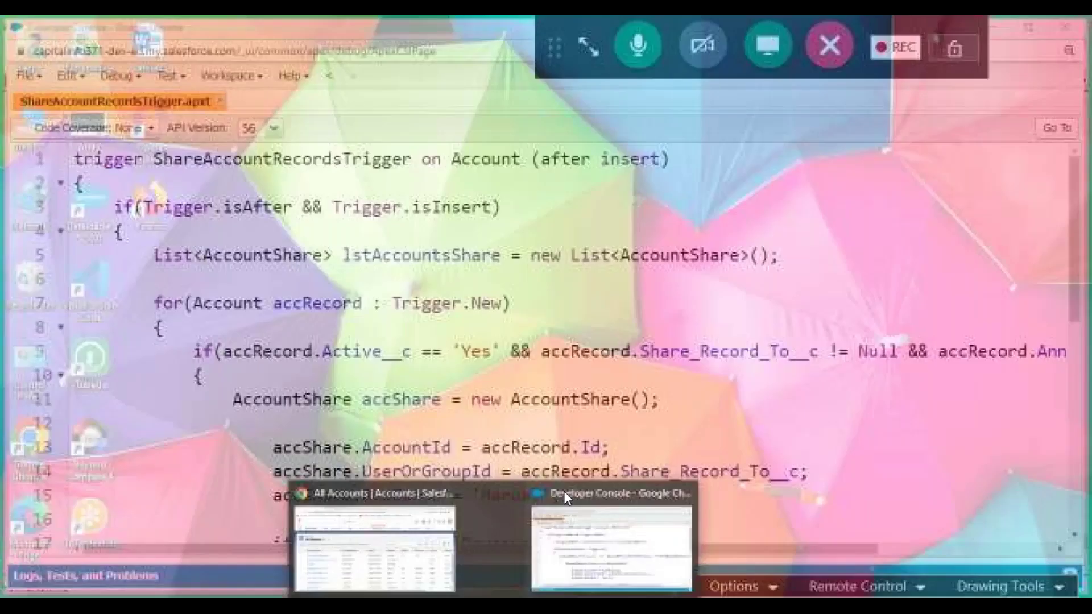
left_click(393, 495)
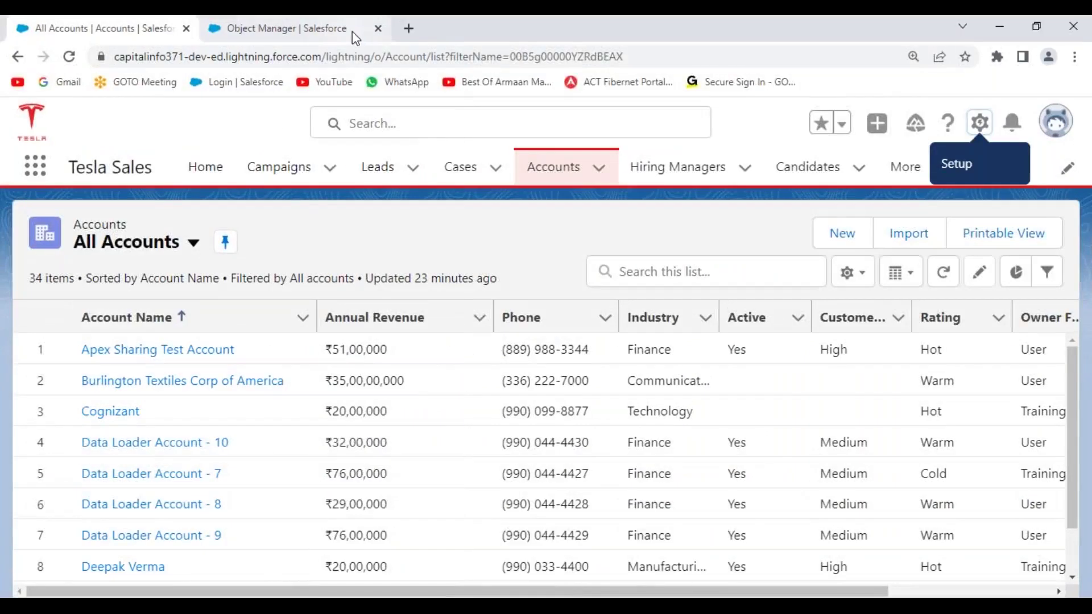
- Close Object Manager, reload All Accounts, and start a New Customer record-type account
left_click(379, 28)
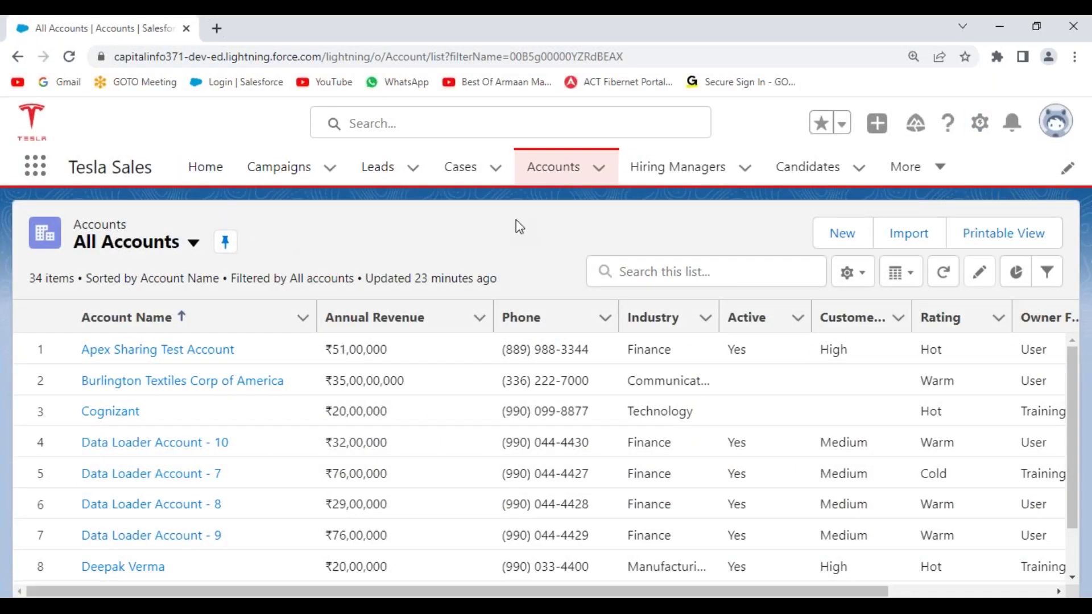
left_click(550, 174)
left_click(838, 234)
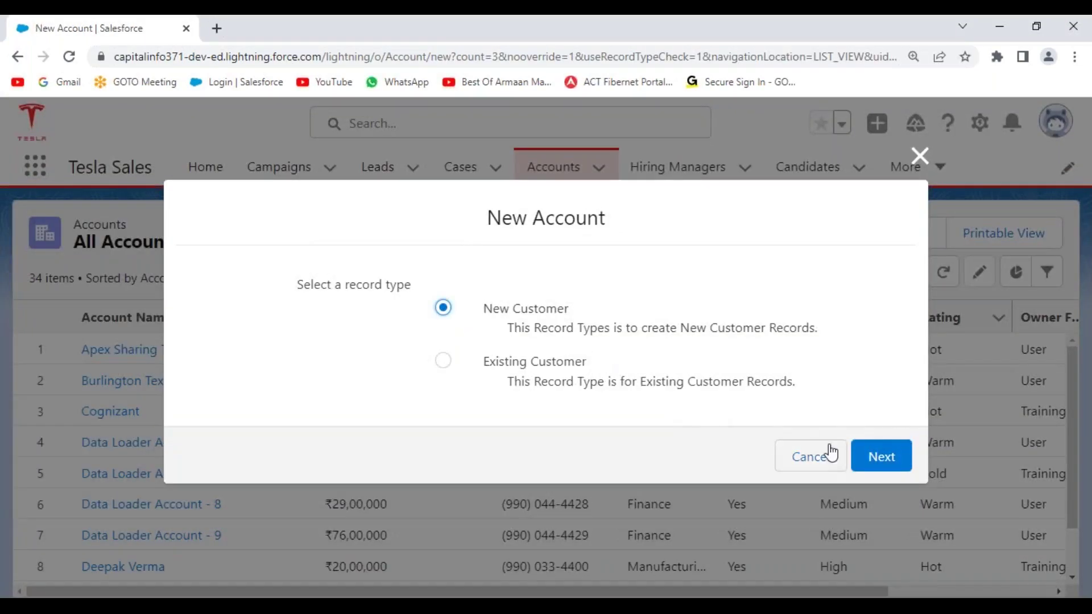
left_click(887, 458)
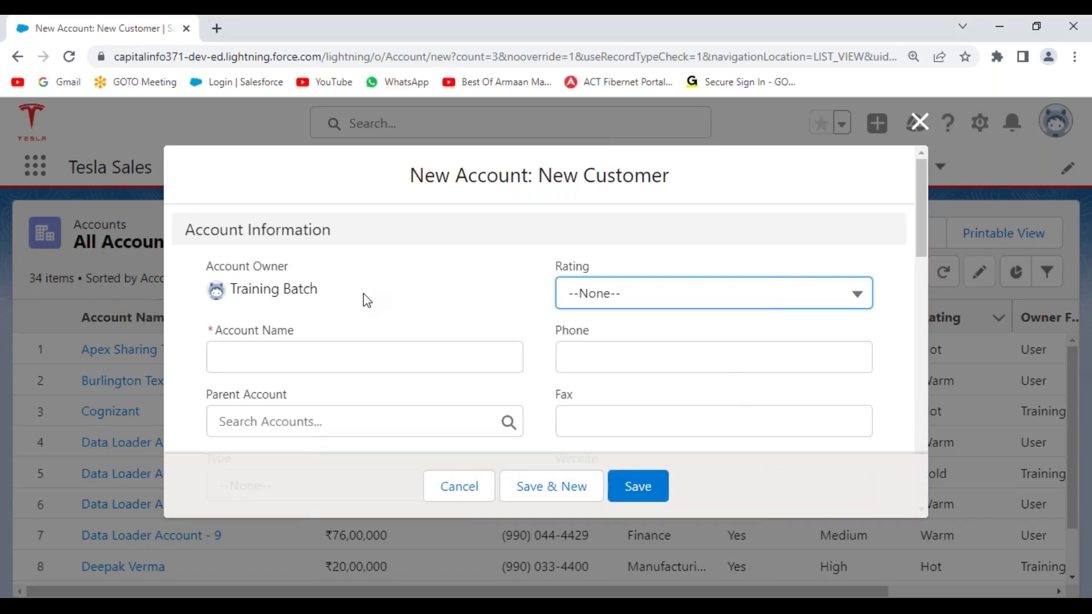
- Name the account 'Sharing Process Test Account', rate it Hot, and enter the phone number, reusing it for Fax
scroll(363, 297, "down", 3)
left_click(277, 275)
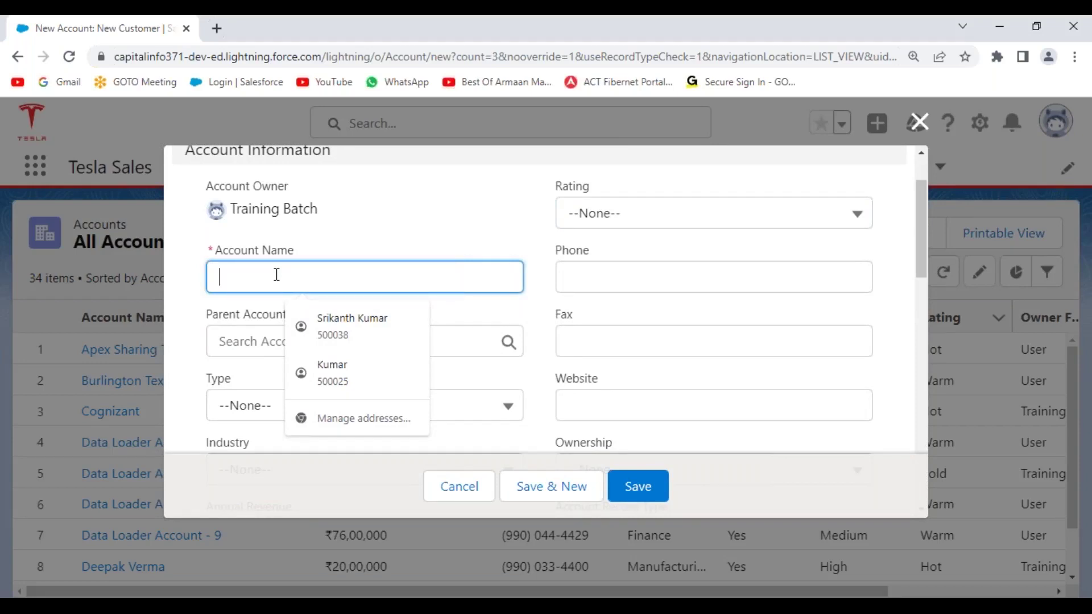
type("Sharing")
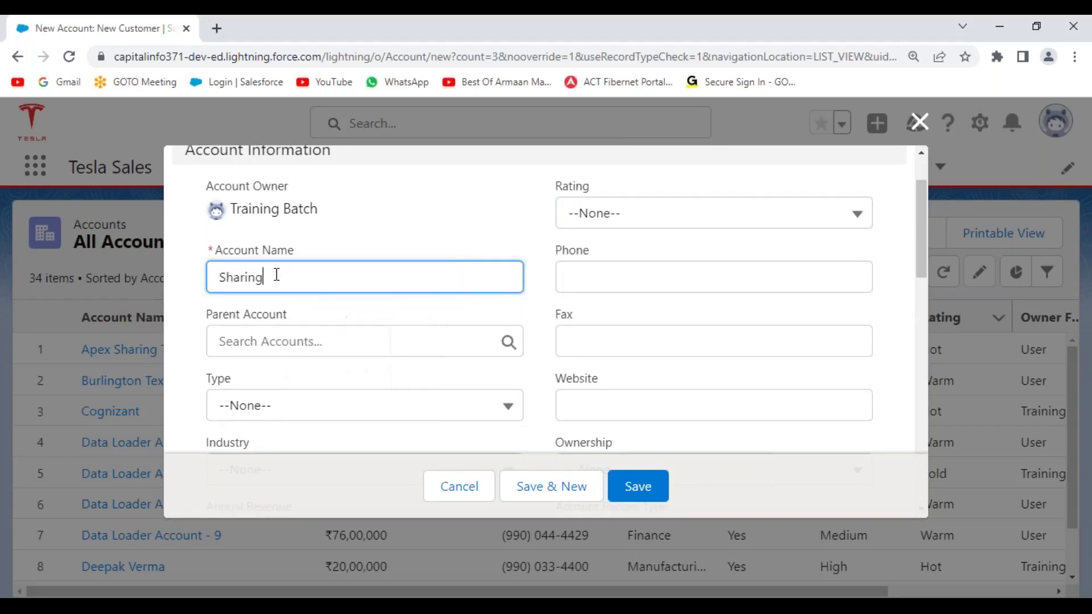
type(" Process Test Account")
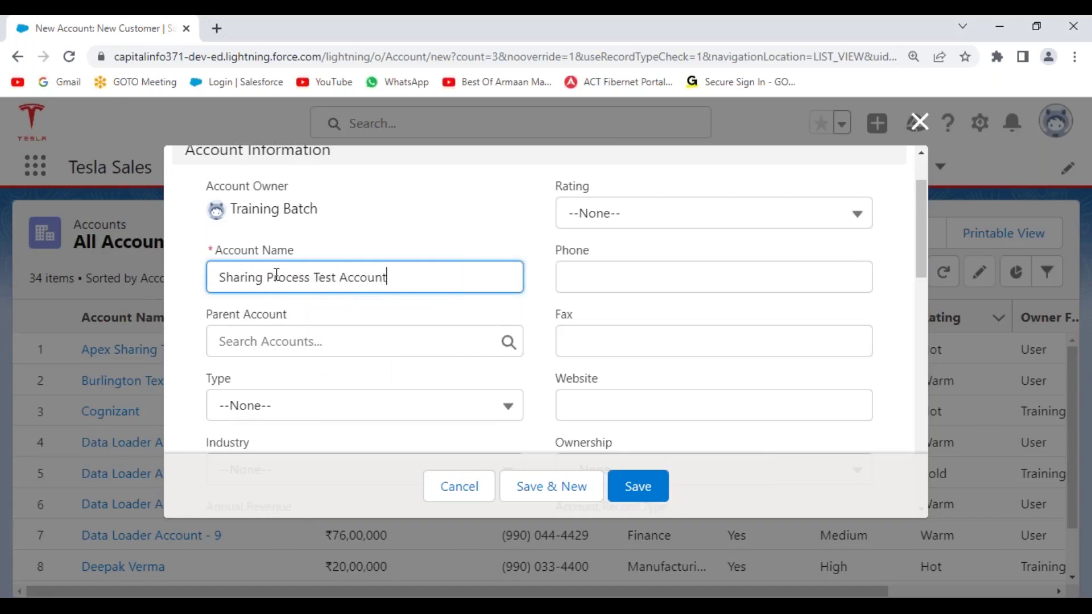
left_click(660, 215)
left_click(643, 287)
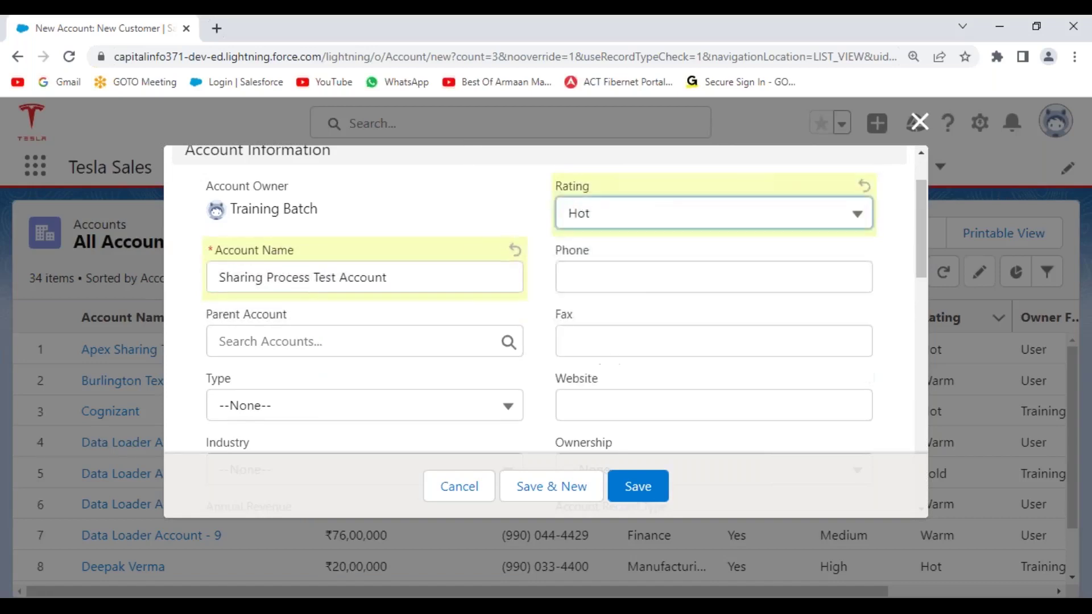
left_click(616, 277)
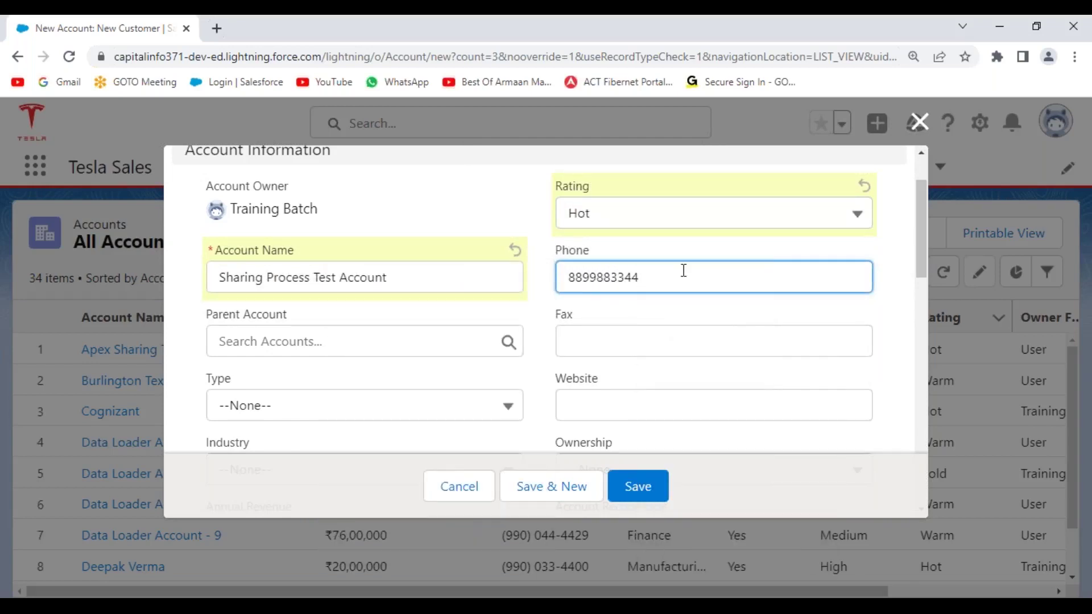
left_click_drag(683, 271, 531, 278)
key("ctrl+c")
left_click(631, 329)
key("ctrl+v")
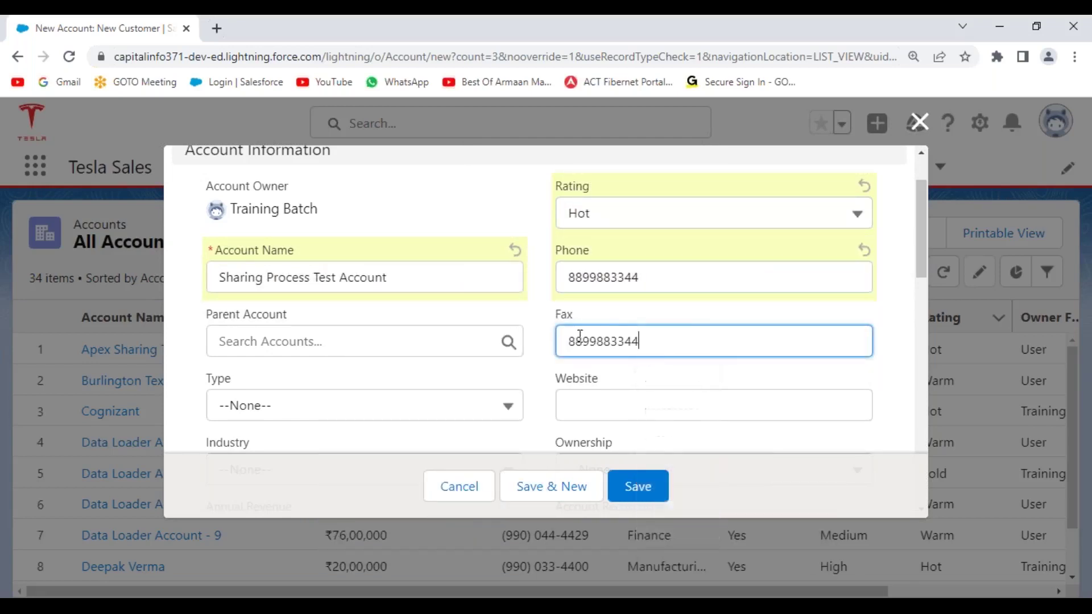
- Set Type to Customer - Channel, Industry to Healthcare, and Annual Revenue to 6700000
scroll(366, 371, "down", 3)
left_click(359, 249)
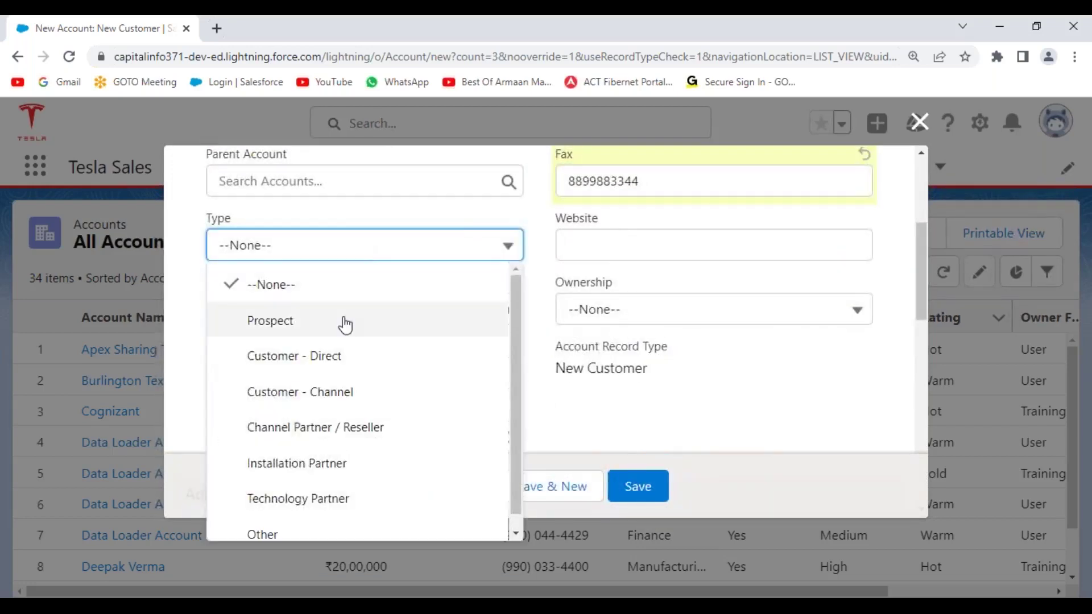
left_click(334, 392)
left_click(319, 314)
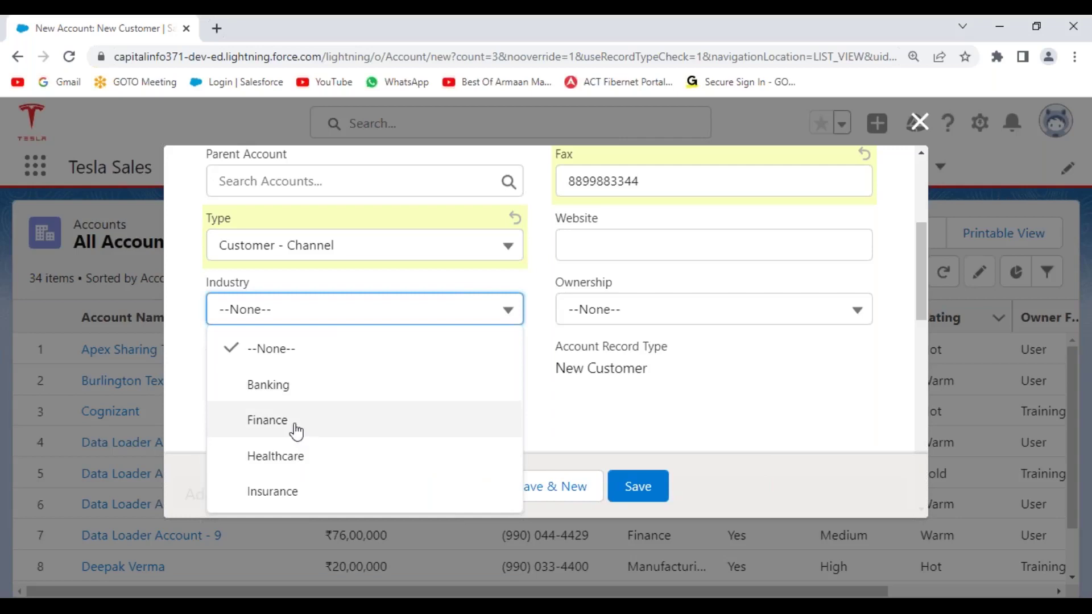
left_click(320, 465)
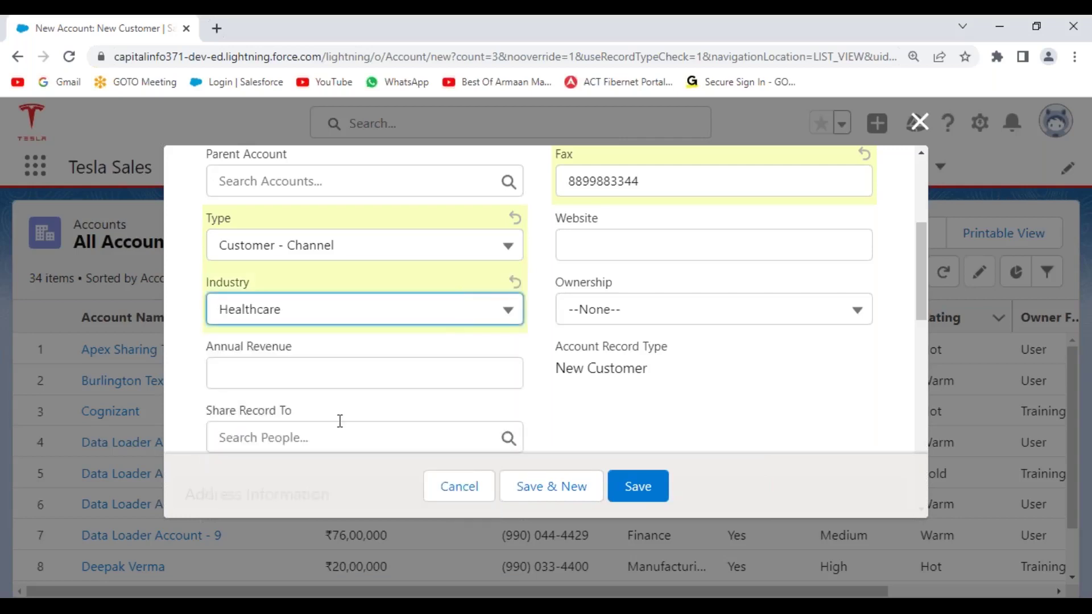
left_click(294, 376)
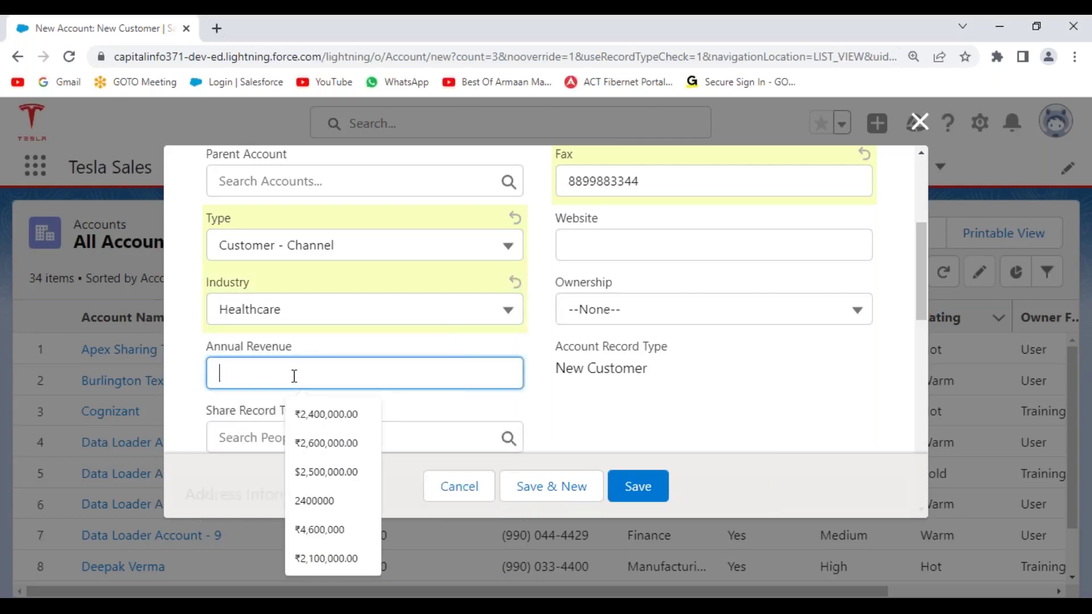
type("6700000")
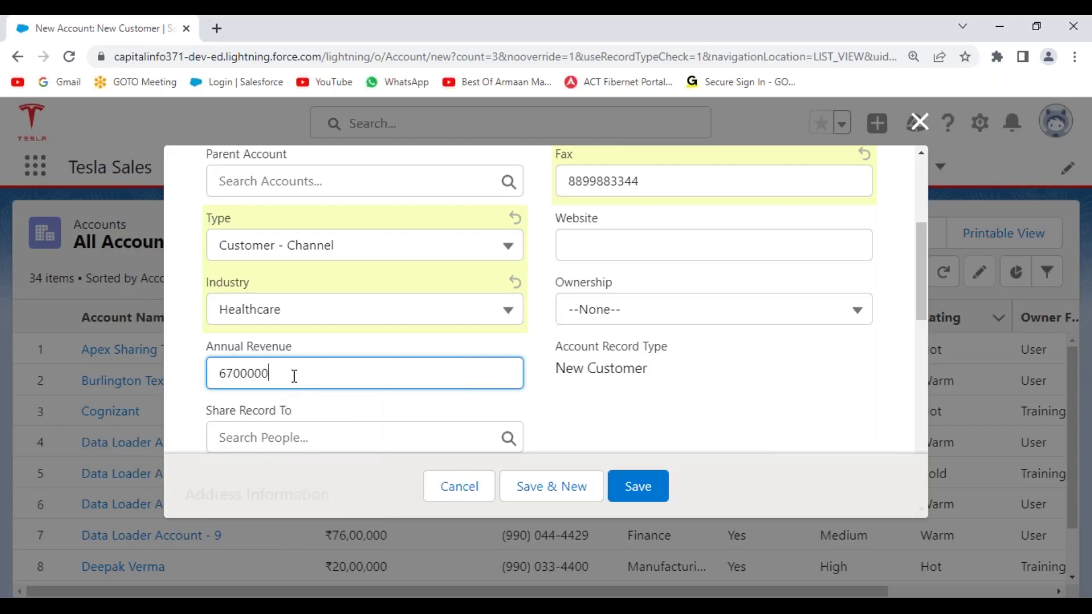
scroll(515, 293, "down", 3)
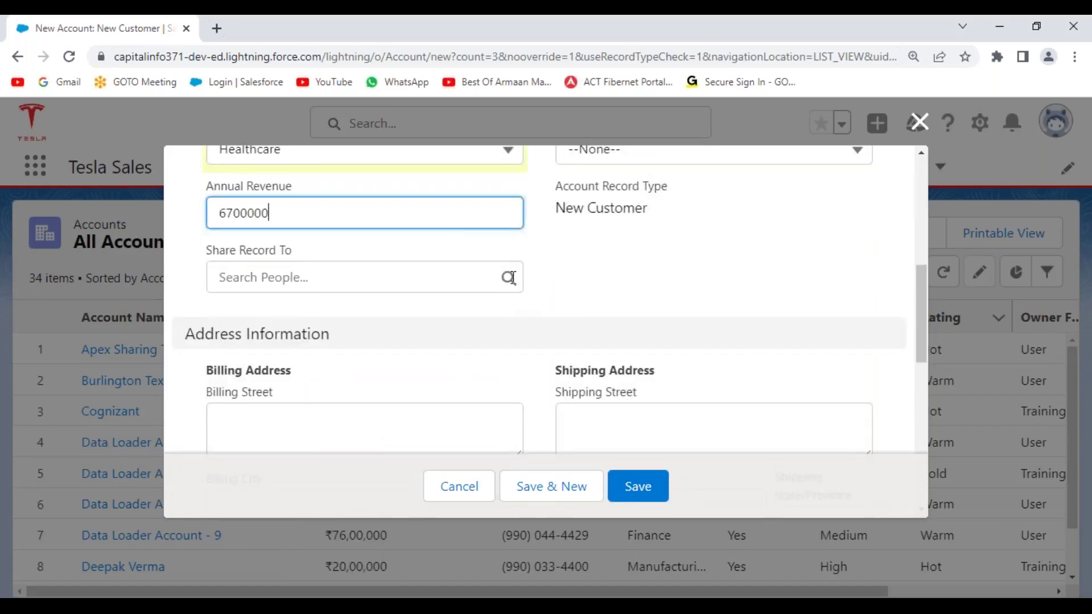
- Set Share Record To to the testing user
left_click(511, 277)
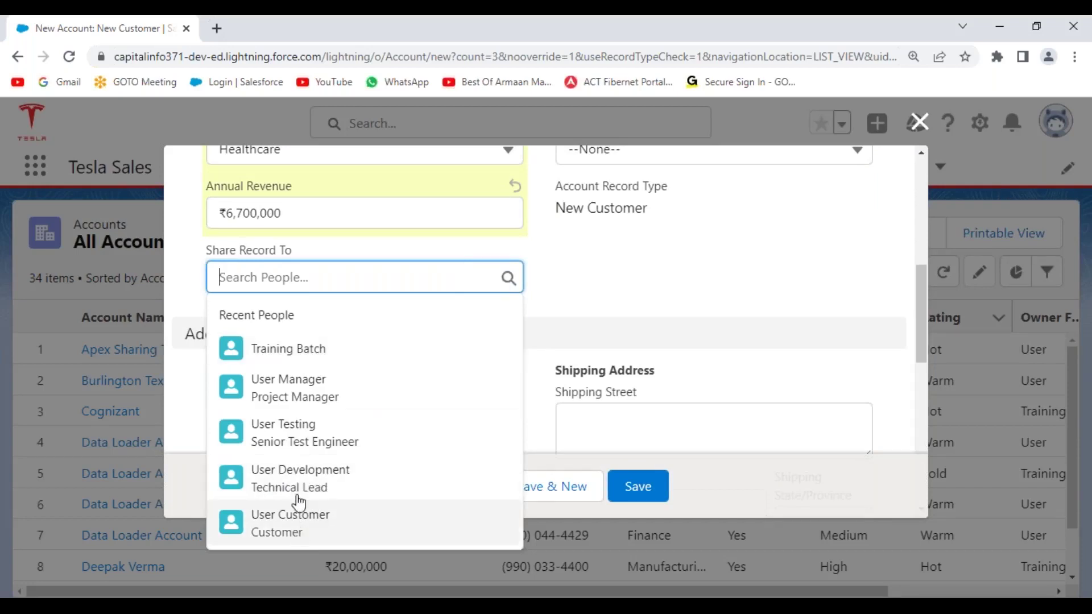
left_click(310, 437)
left_click(463, 331)
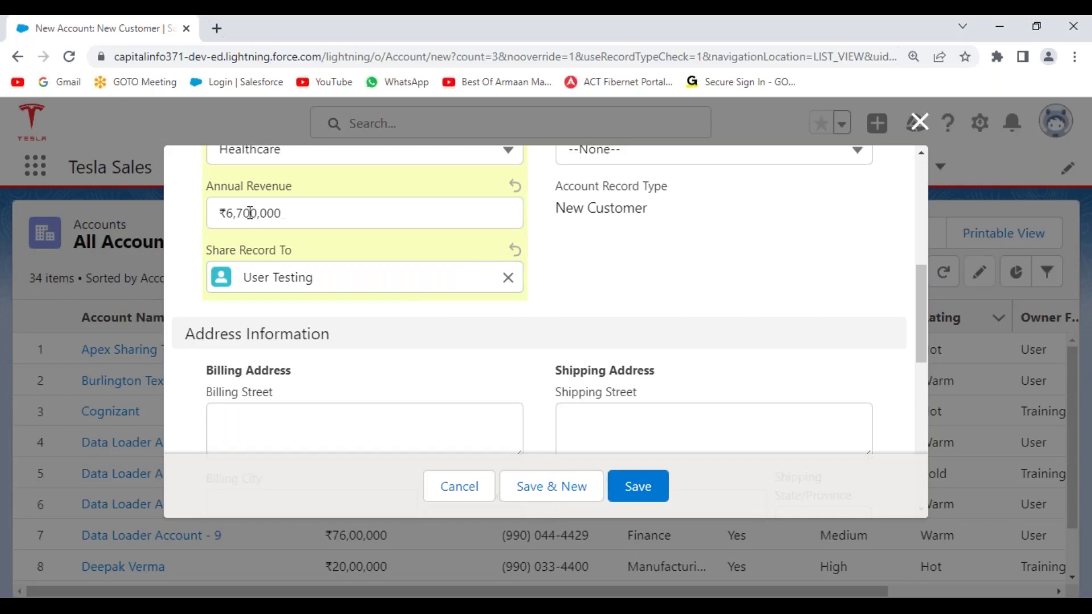
scroll(685, 278, "up", 3)
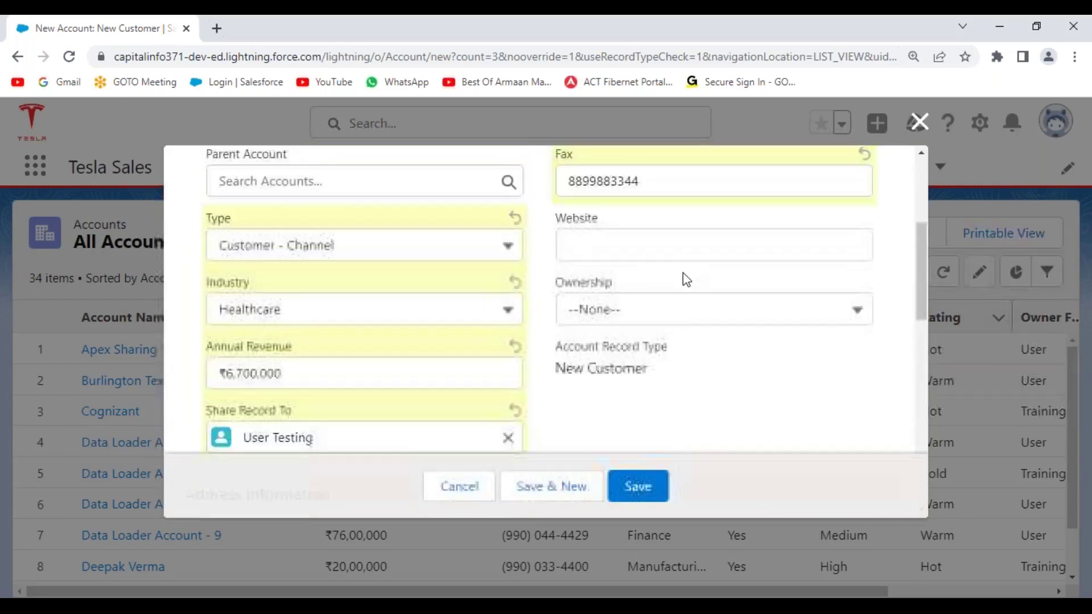
left_click(640, 253)
left_click(689, 316)
left_click(688, 310)
left_click(665, 382)
scroll(612, 427, "down", 10)
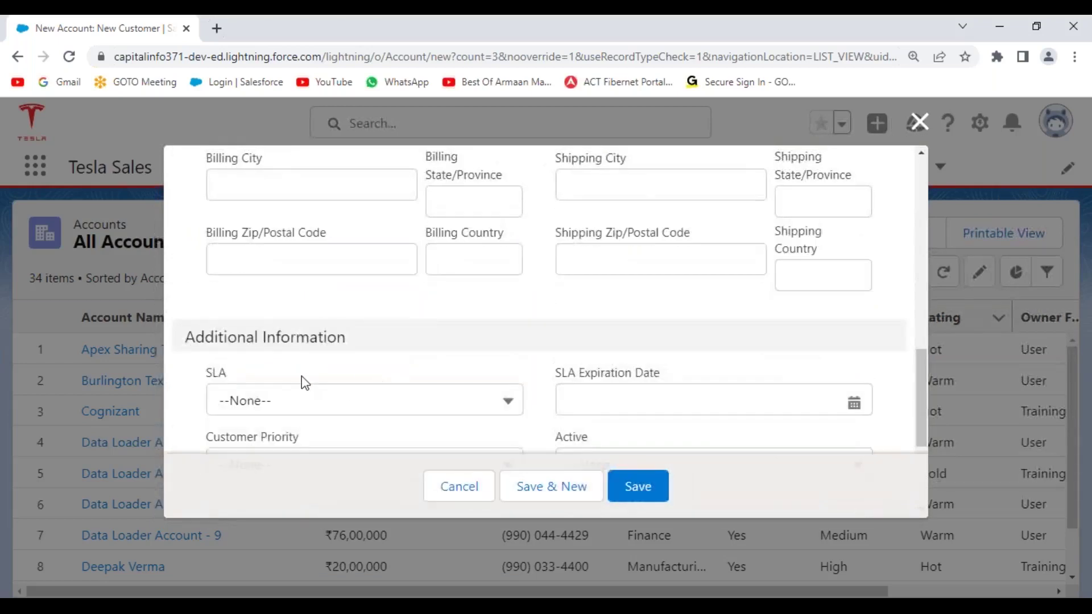
left_click(366, 305)
left_click(348, 376)
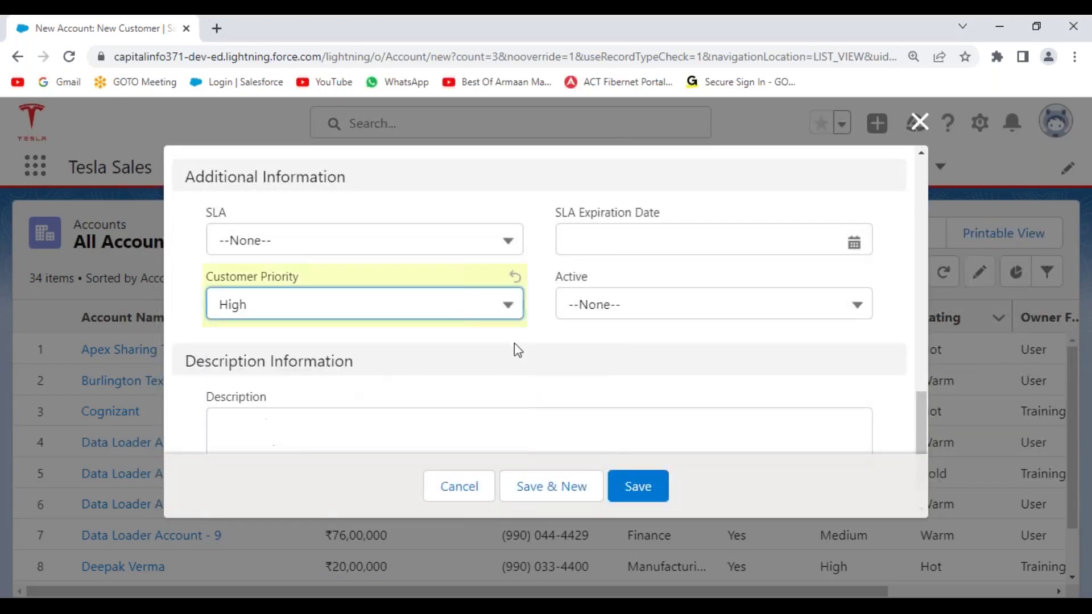
left_click(655, 307)
left_click(636, 416)
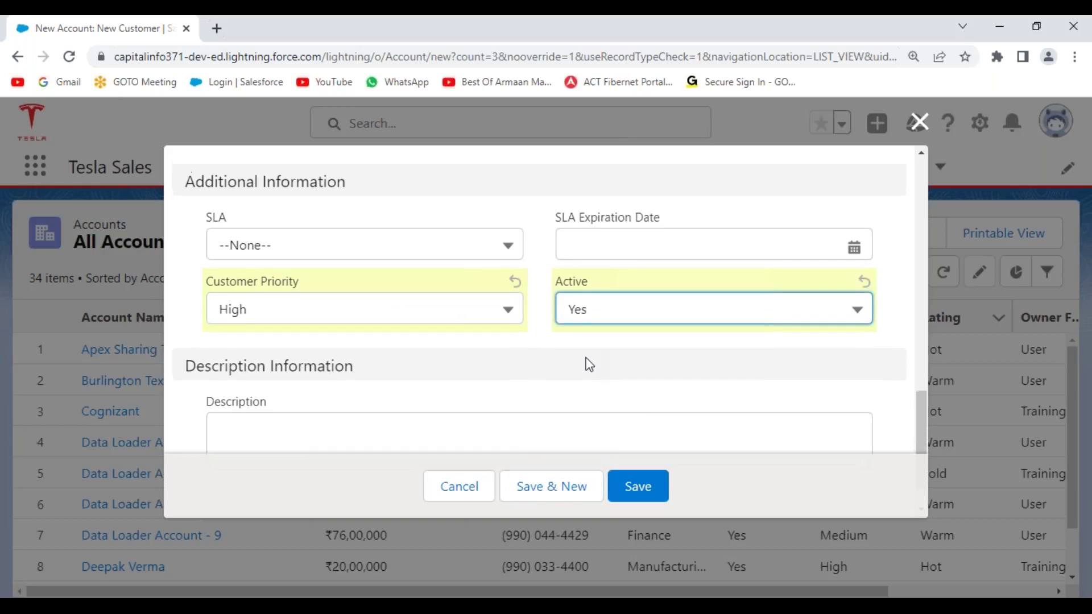
- Recheck the annual revenue, save the new account, and view its details
scroll(585, 364, "up", 5)
scroll(460, 326, "up", 2)
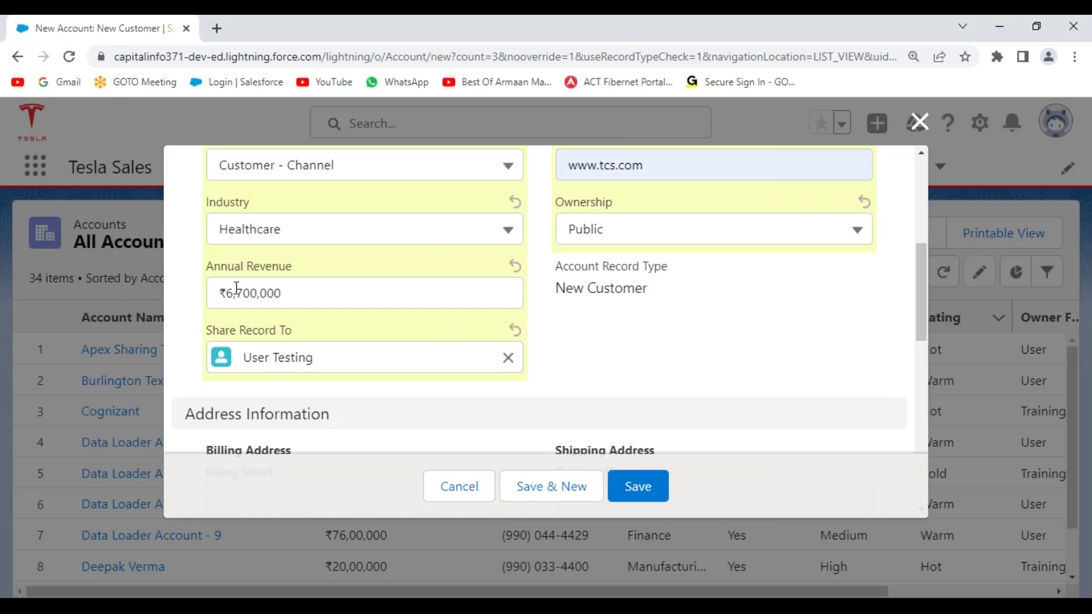
left_click_drag(227, 290, 295, 293)
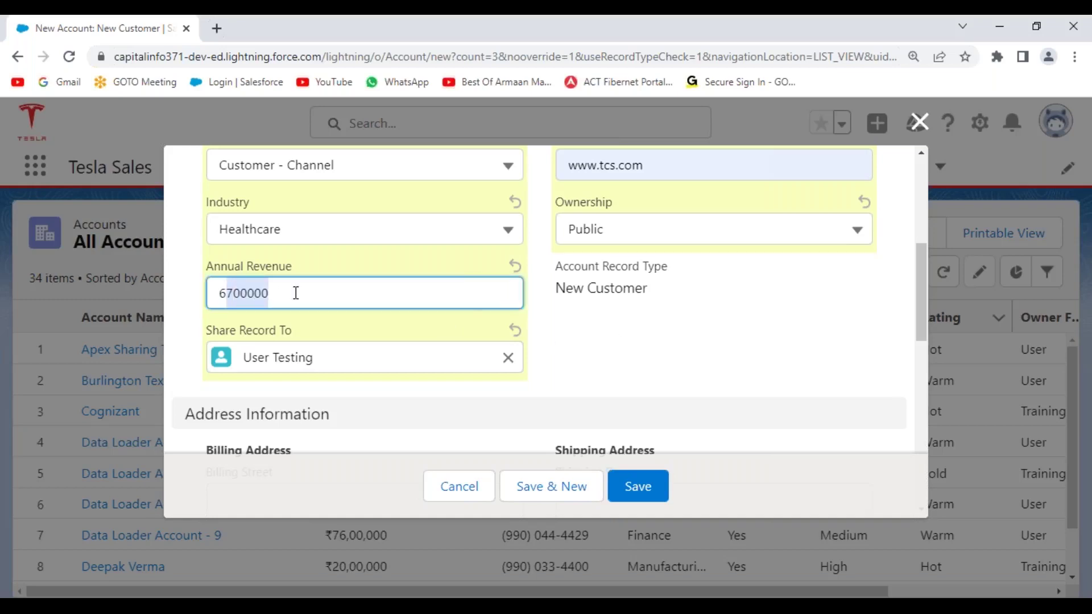
left_click(662, 322)
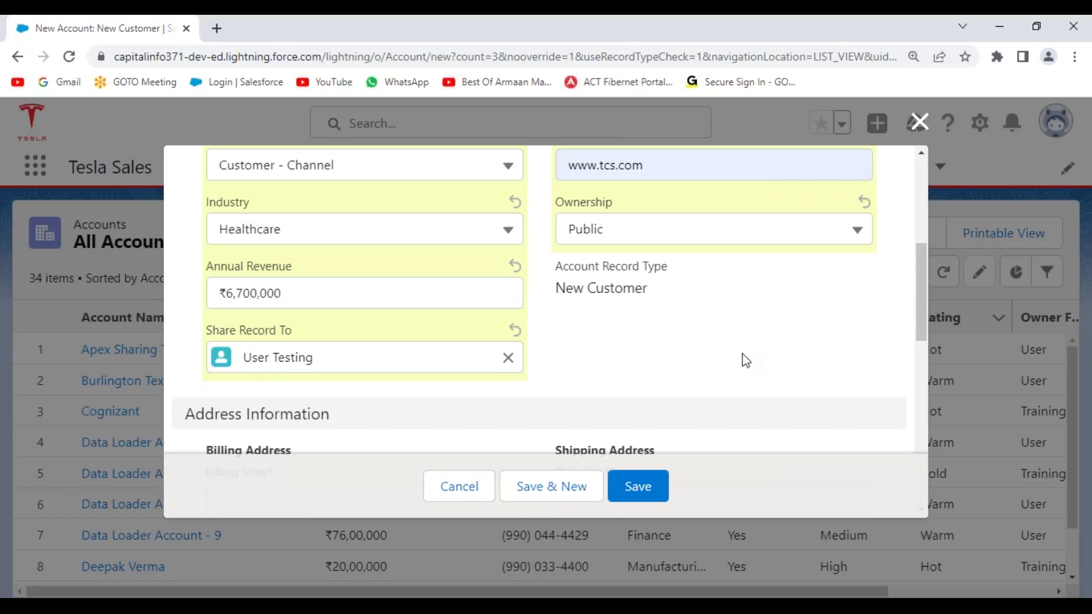
scroll(712, 355, "down", 7)
scroll(606, 364, "down", 2)
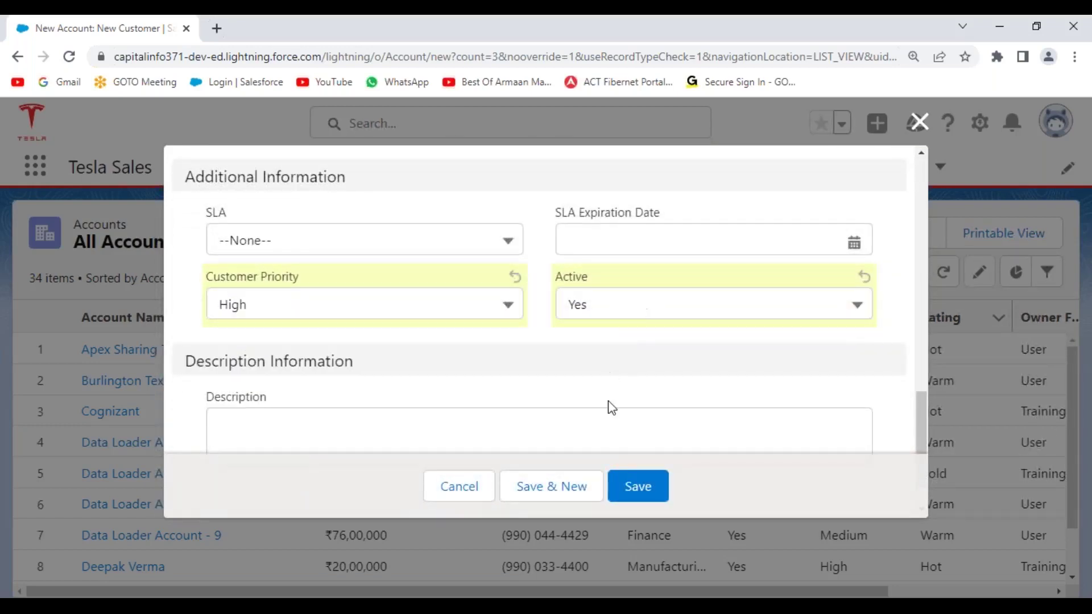
left_click(648, 488)
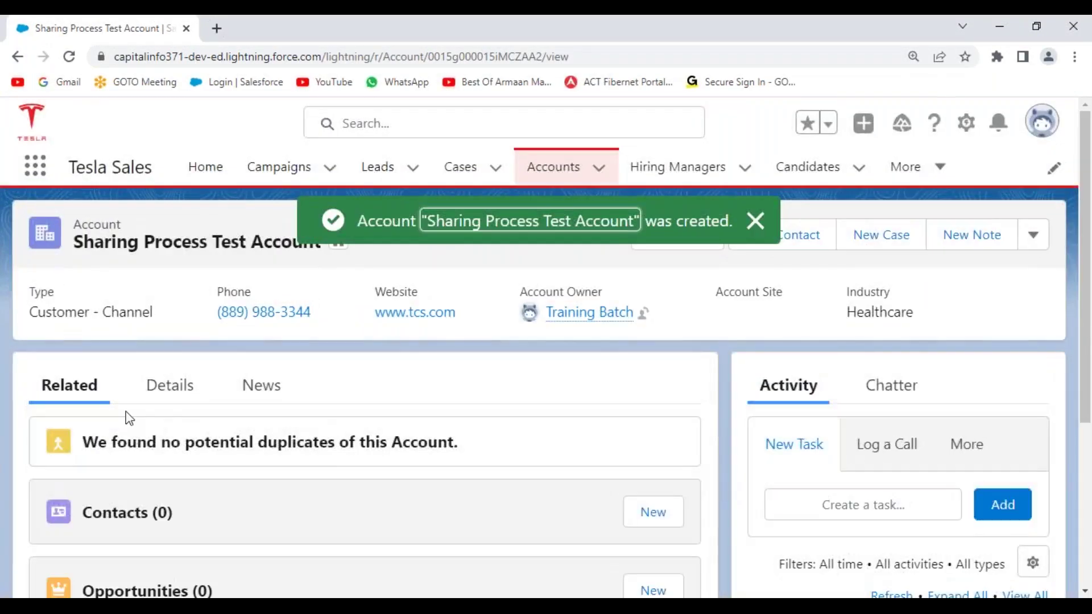
left_click(170, 391)
- Open Sharing for the Sharing Process Test Account from the record's actions menu
scroll(356, 441, "down", 2)
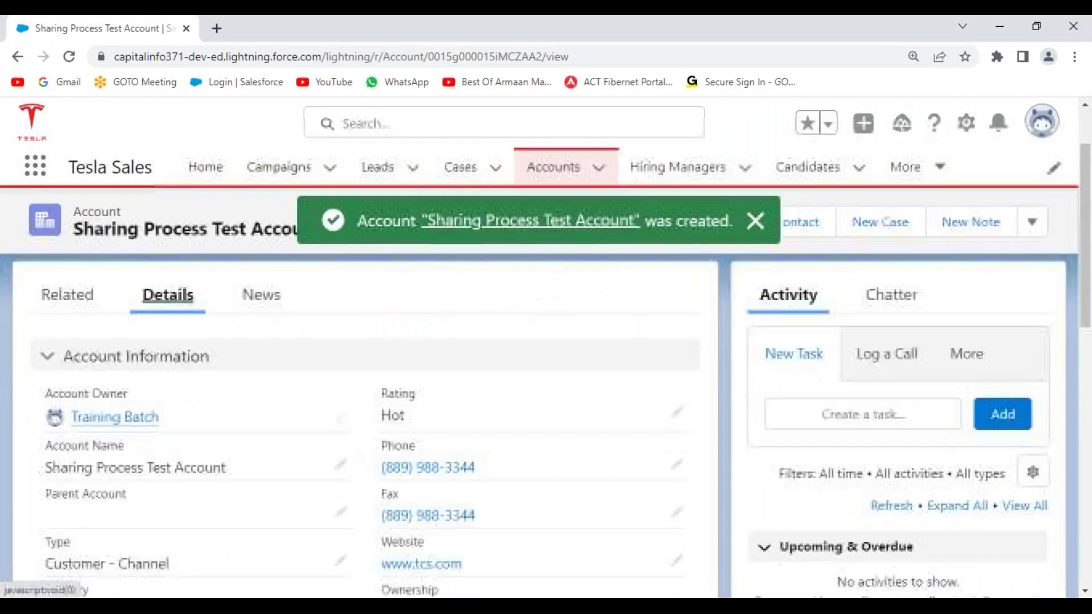
scroll(170, 451, "down", 3)
scroll(192, 438, "down", 3)
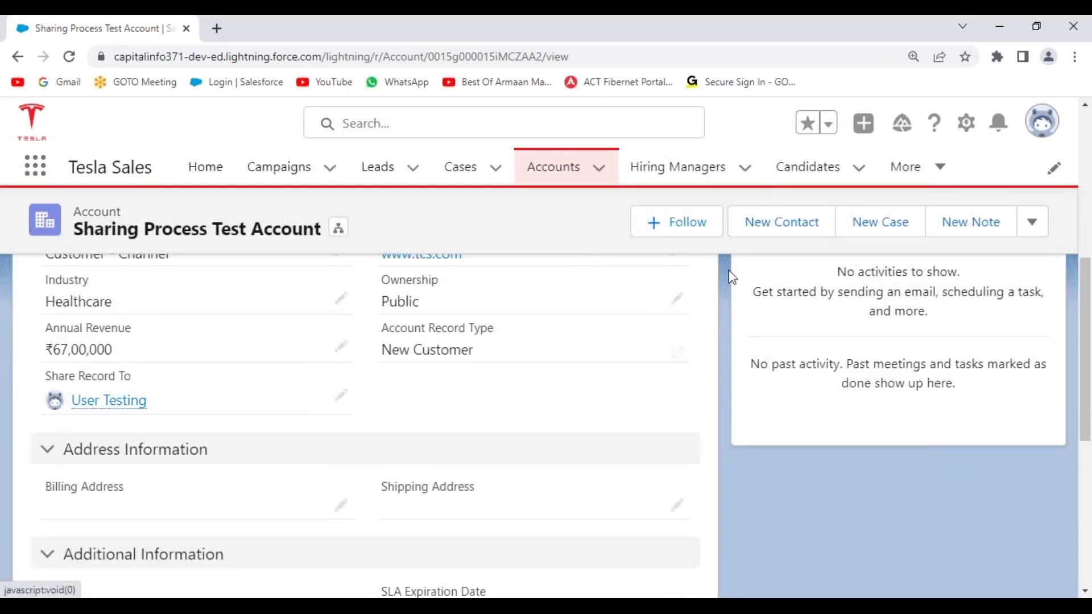
left_click(1033, 225)
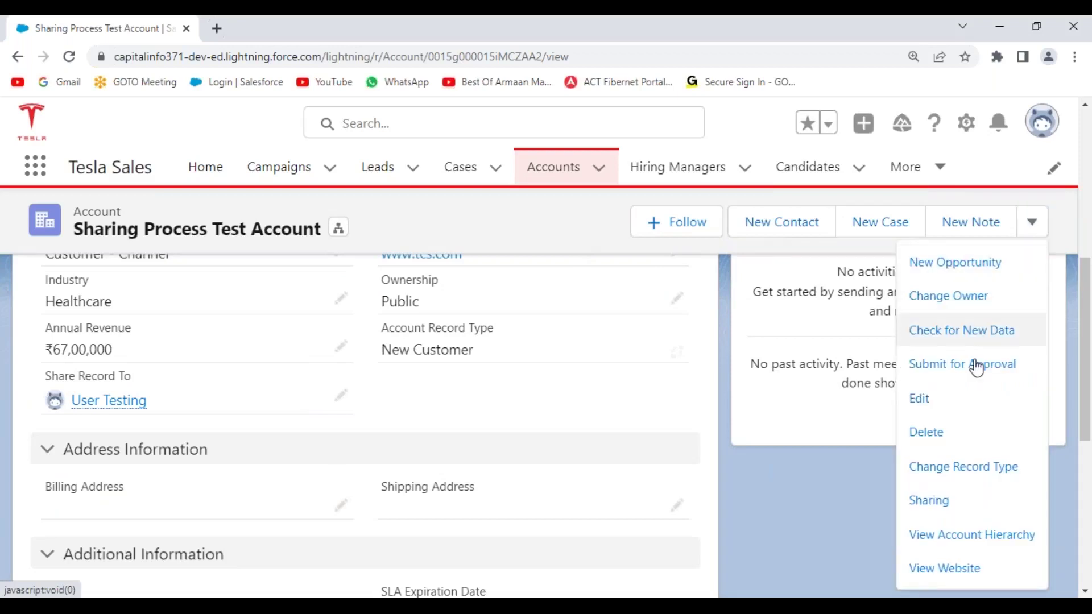
left_click(944, 501)
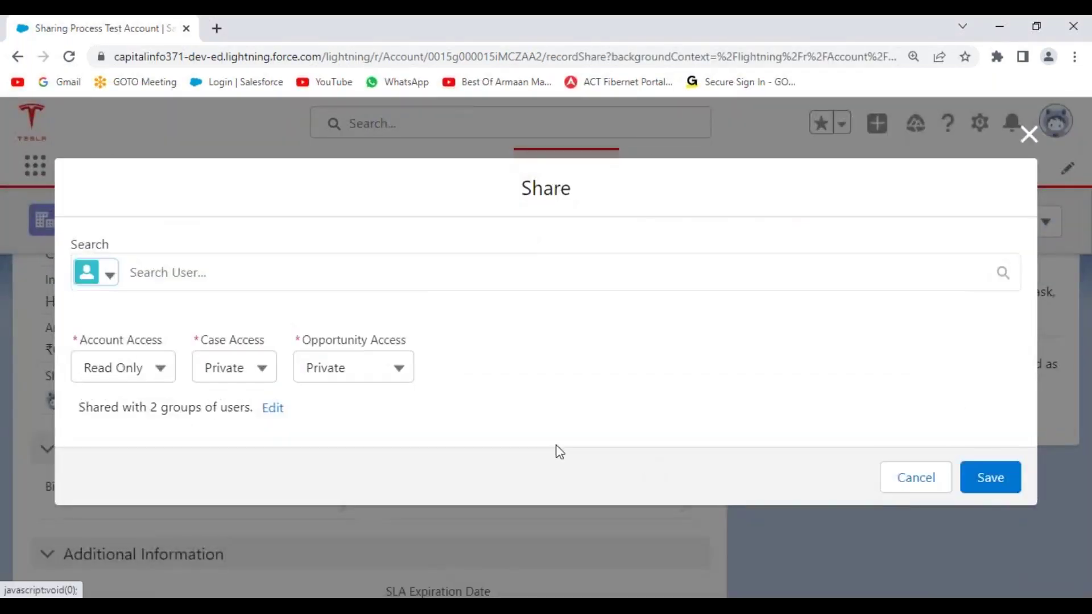
- Check the testing user's Read/Write access, cancel the Share dialog, and return to Developer Console
left_click(273, 407)
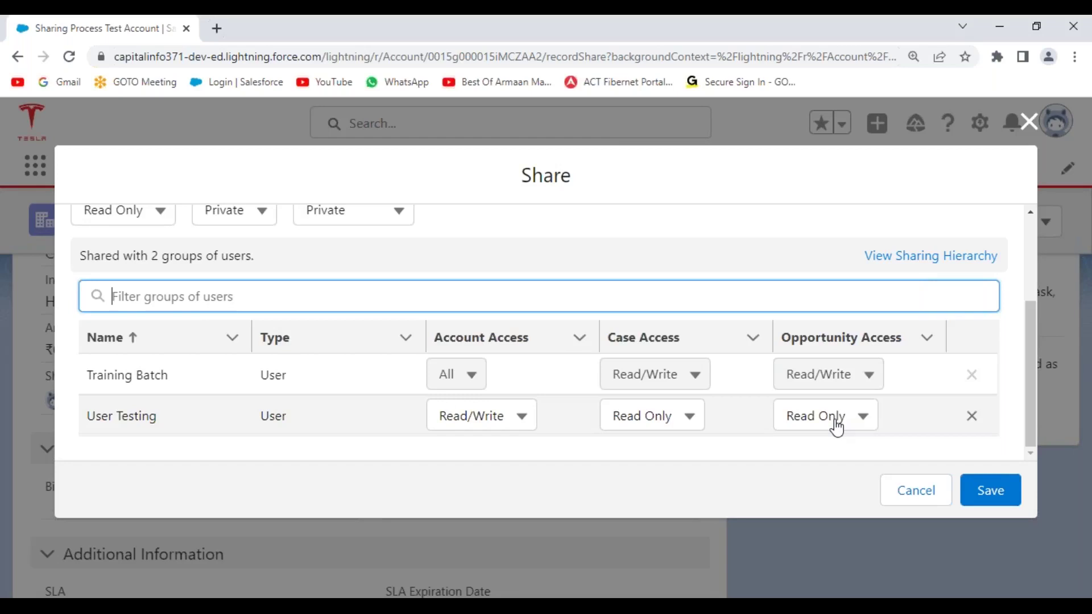
left_click(916, 498)
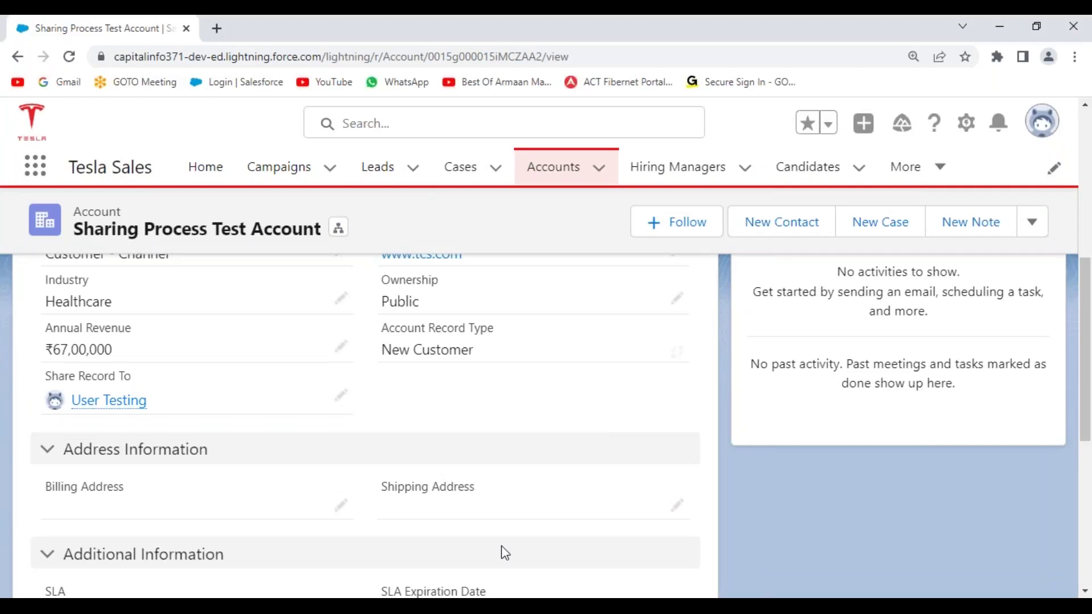
mouse_move(503, 597)
left_click(580, 557)
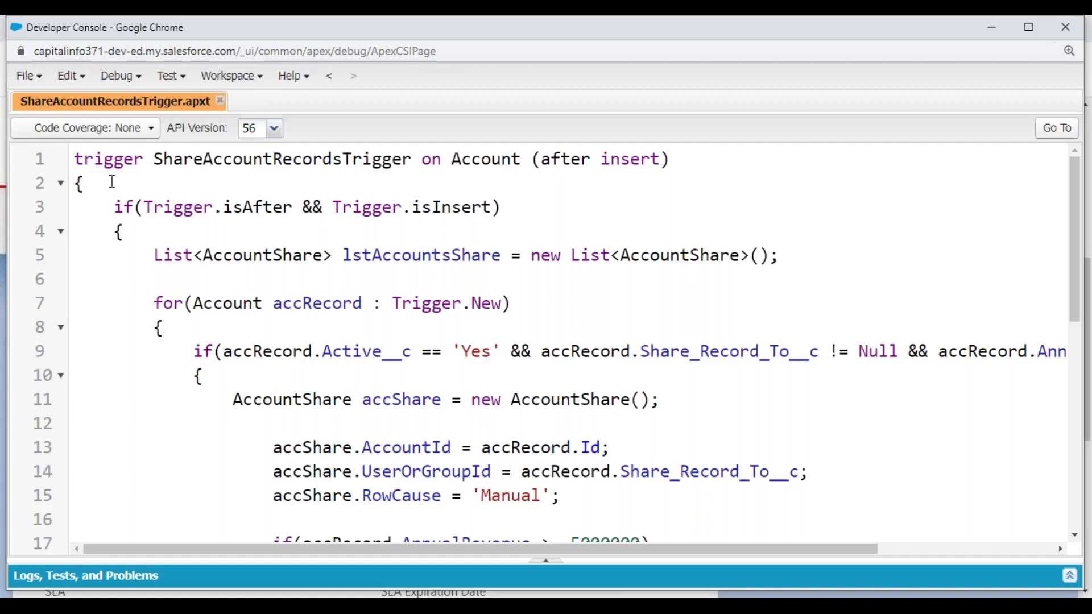
- Copy the whole ShareAccountRecordsTrigger code and place the cursor on line 623 of the notes
key("ctrl+Home")
scroll(189, 275, "down", 9)
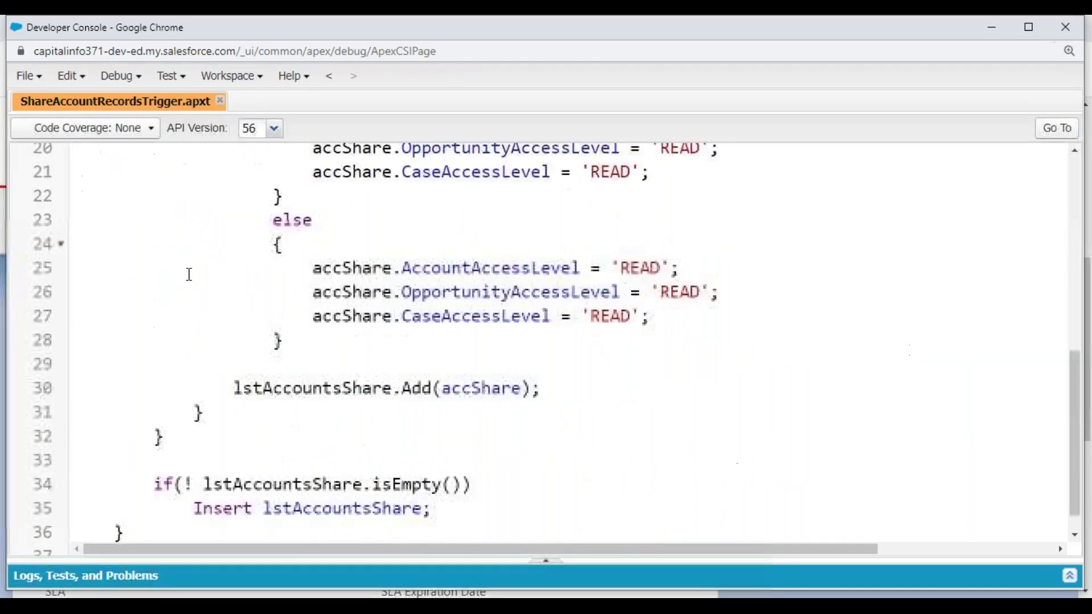
left_click(93, 529, "shift")
key("ctrl+c")
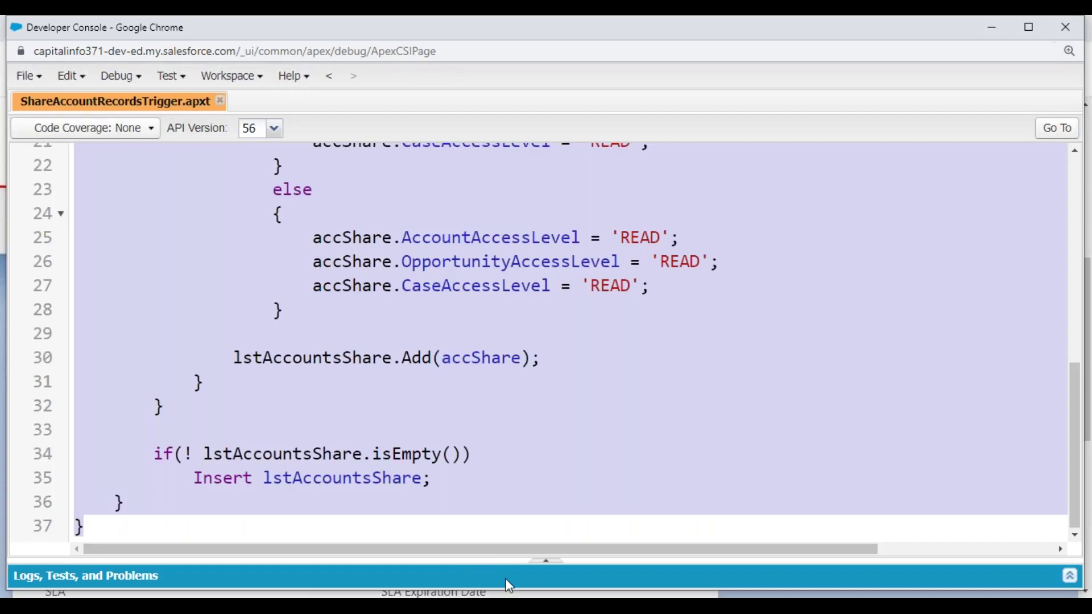
key("alt+Tab")
left_click(79, 175)
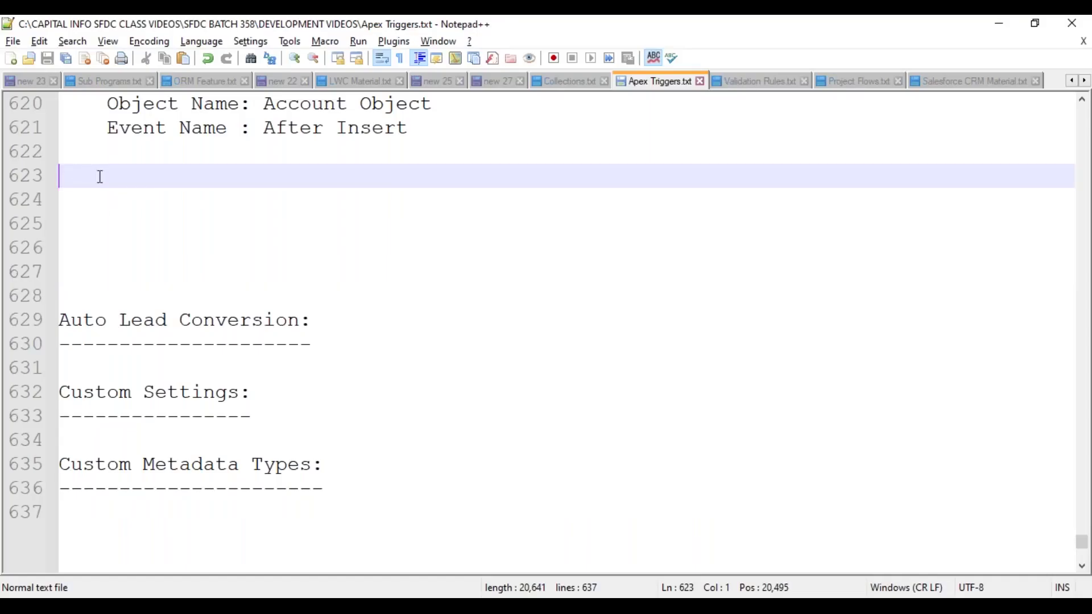
- Paste the ShareAccountRecordsTrigger code under the After Insert use case, indent it one level, and save
key("ctrl+v")
scroll(117, 339, "up", 9)
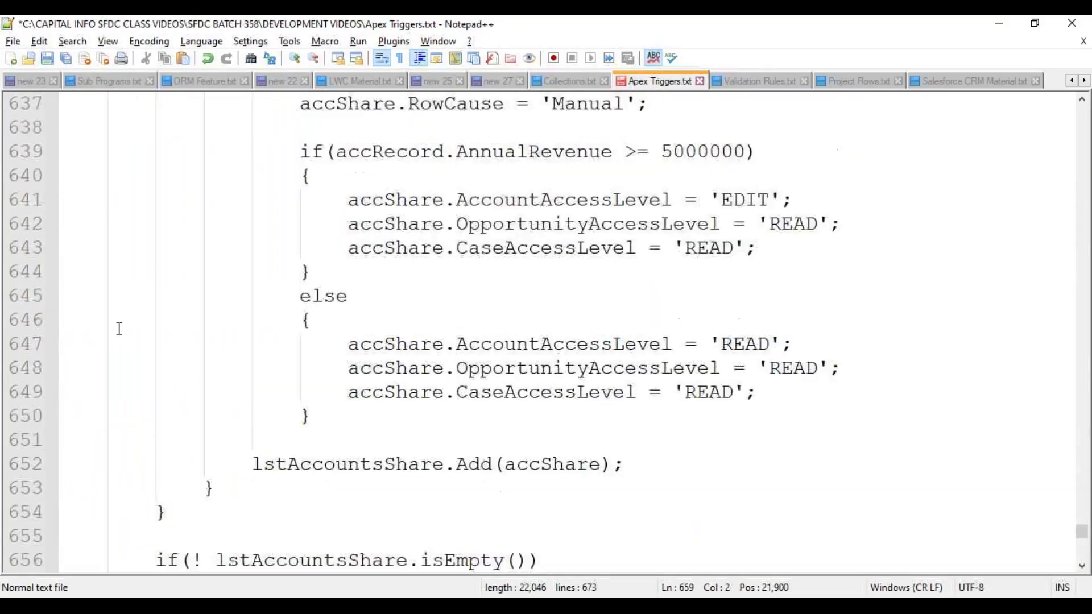
left_click(61, 320, "shift")
key("Tab")
left_click(243, 388)
key("ctrl+s")
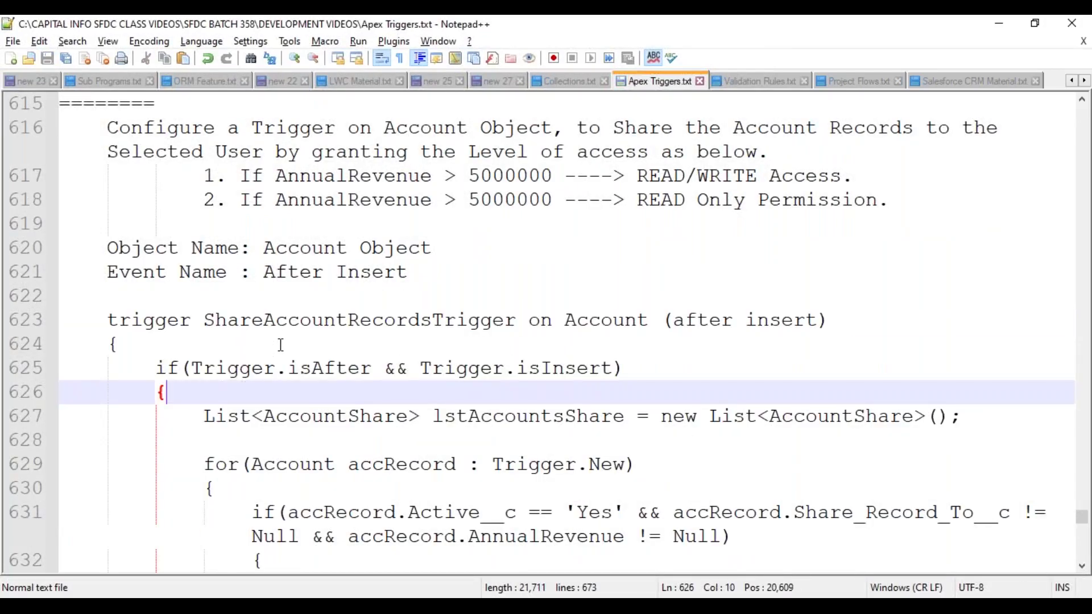
- Check the pasted trigger body's matching closing brace and review the code
left_click(206, 352)
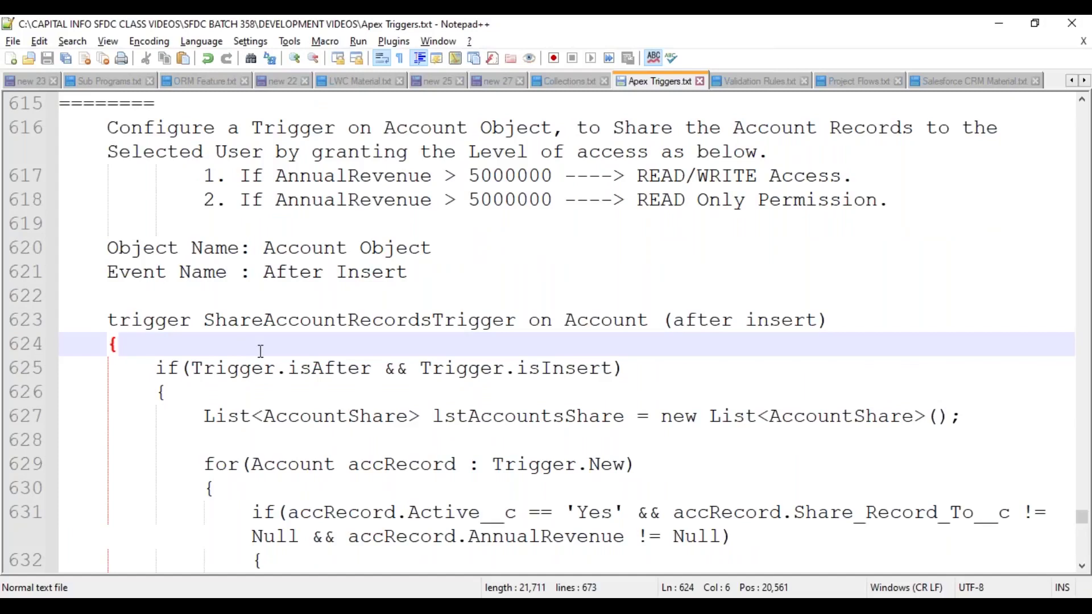
scroll(261, 351, "up", 9)
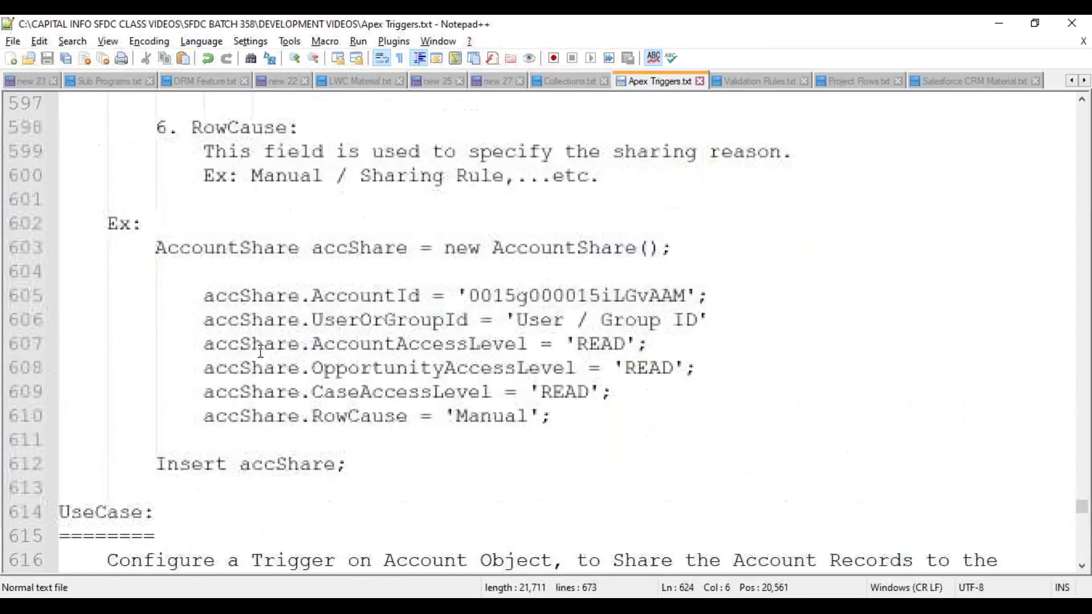
scroll(261, 351, "up", 12)
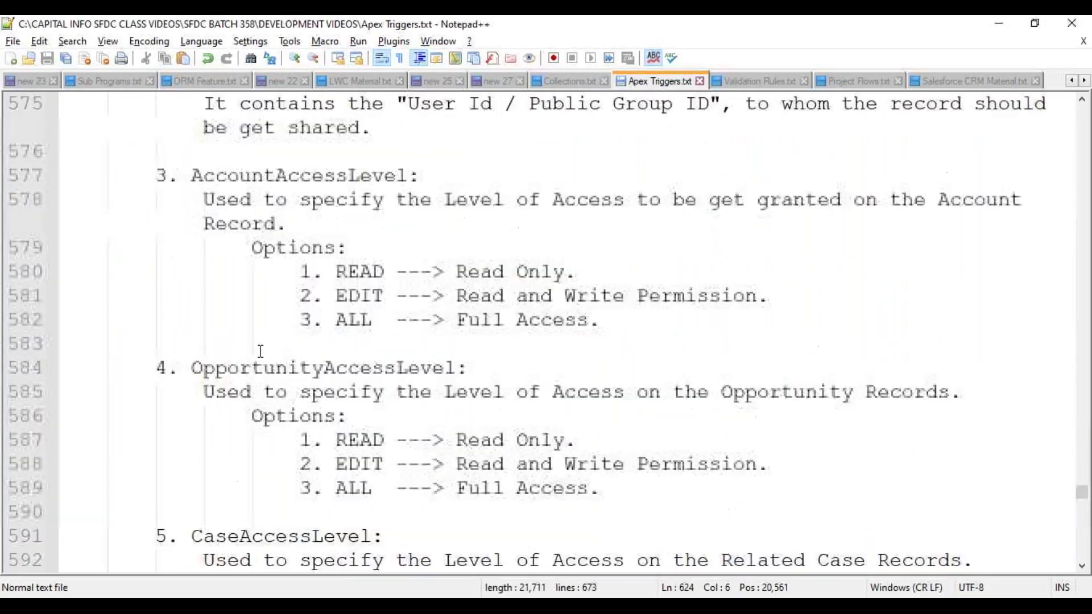
scroll(263, 351, "up", 5)
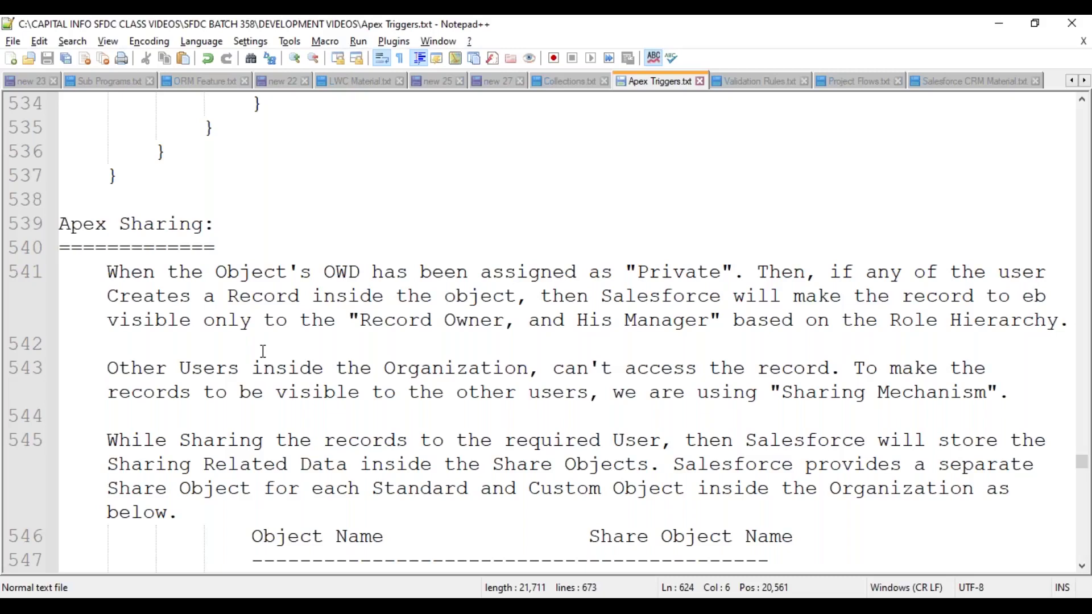
scroll(263, 351, "down", 10)
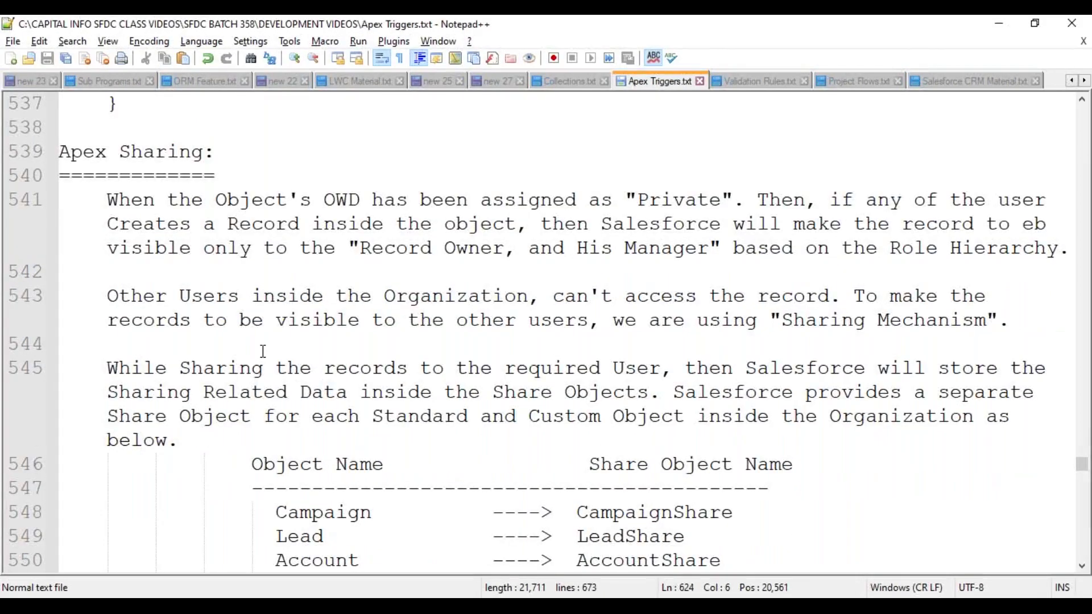
scroll(262, 347, "down", 17)
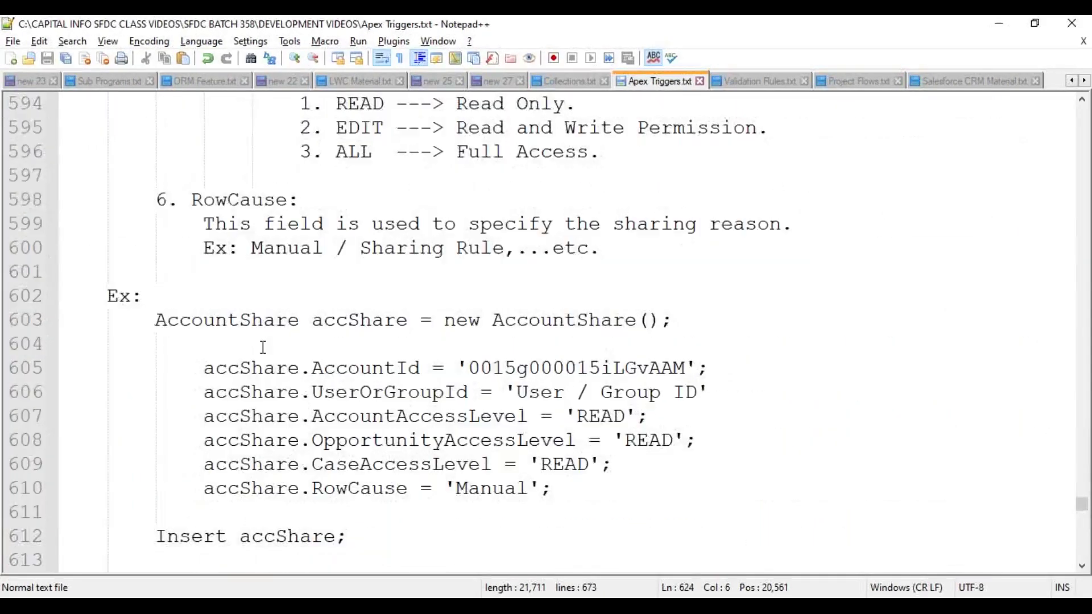
scroll(258, 344, "down", 13)
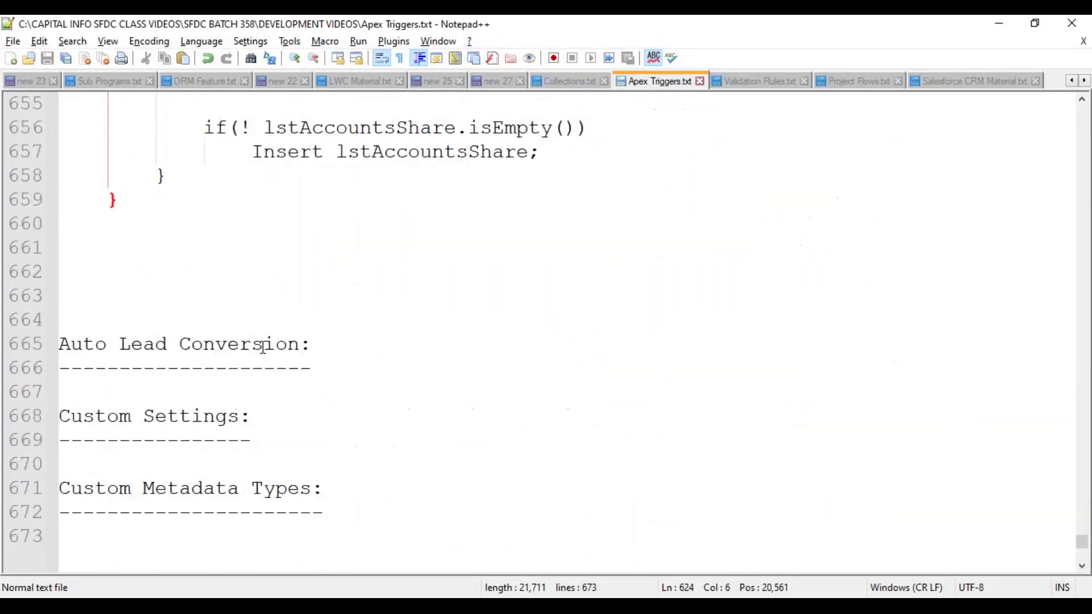
- Delete the extra blank lines before Auto Lead Conversion and save the notes file
left_click_drag(73, 226, 122, 312)
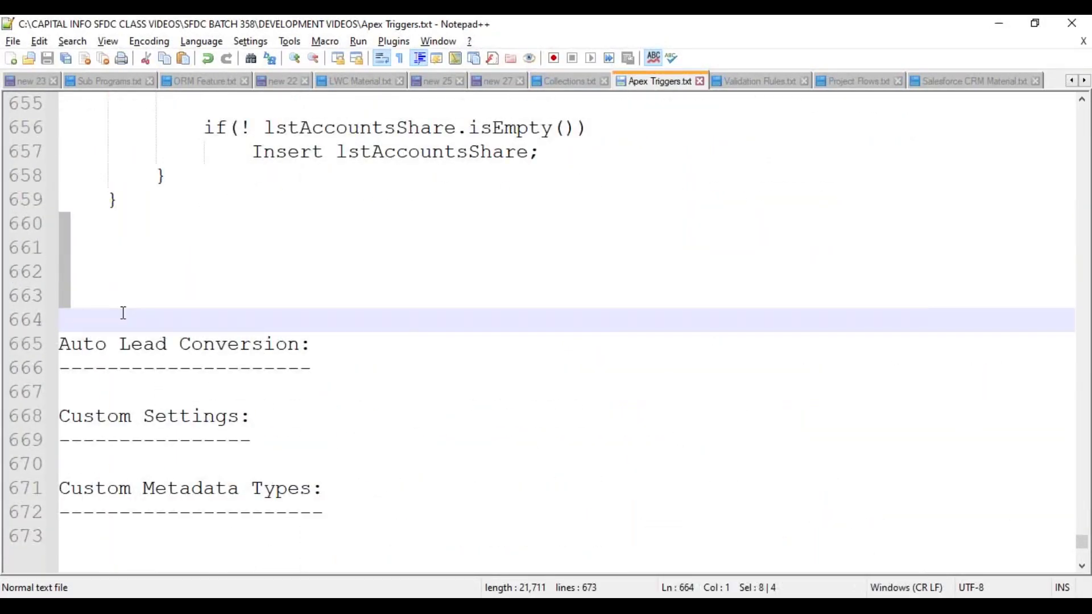
key("Delete")
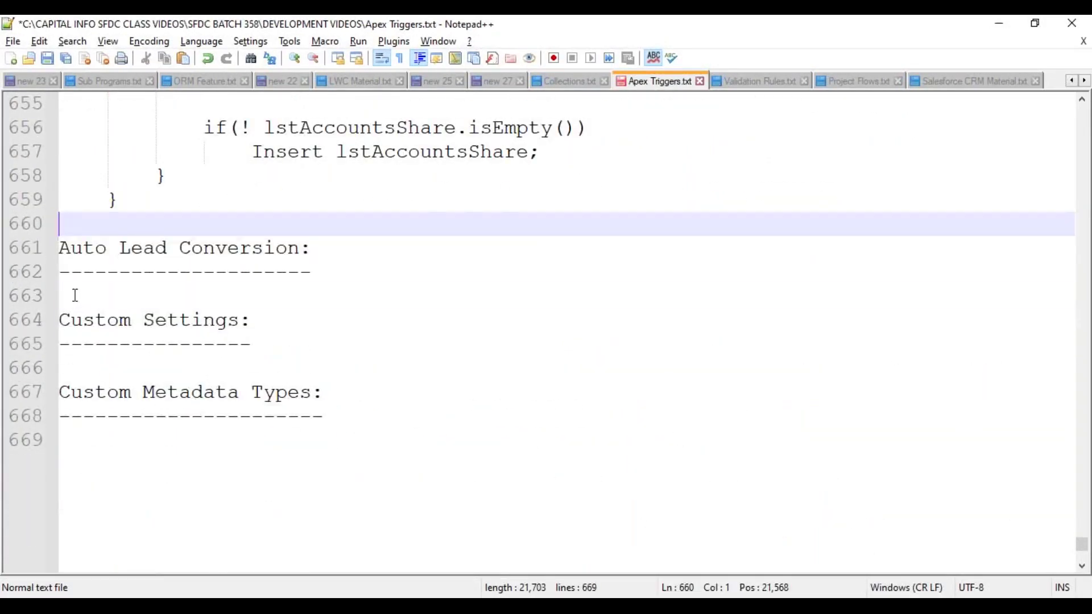
left_click(75, 296)
left_click_drag(318, 420, 60, 248)
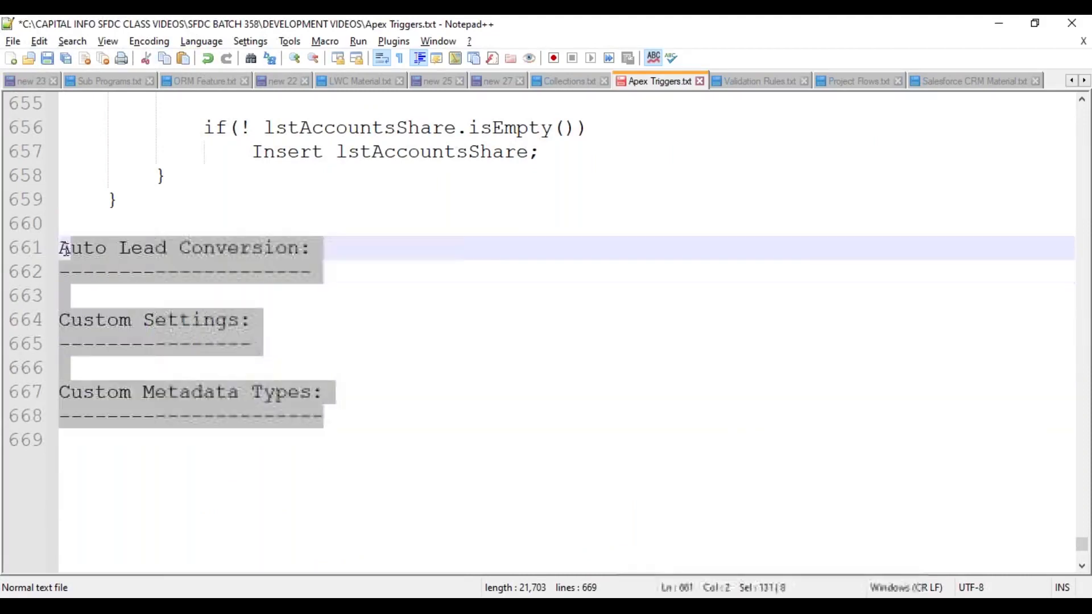
left_click(80, 448)
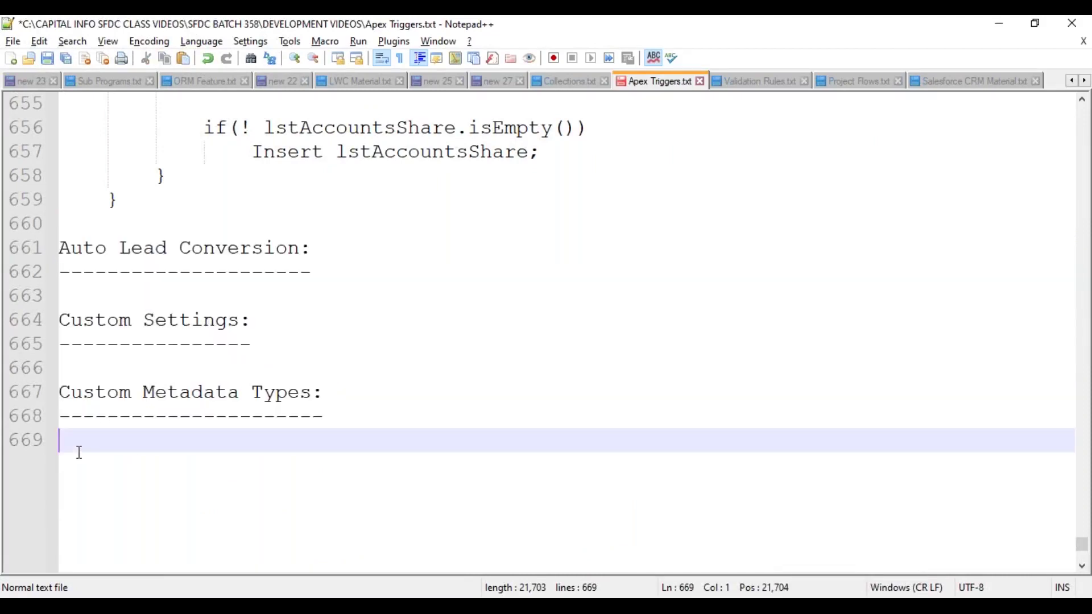
key("ctrl+s")
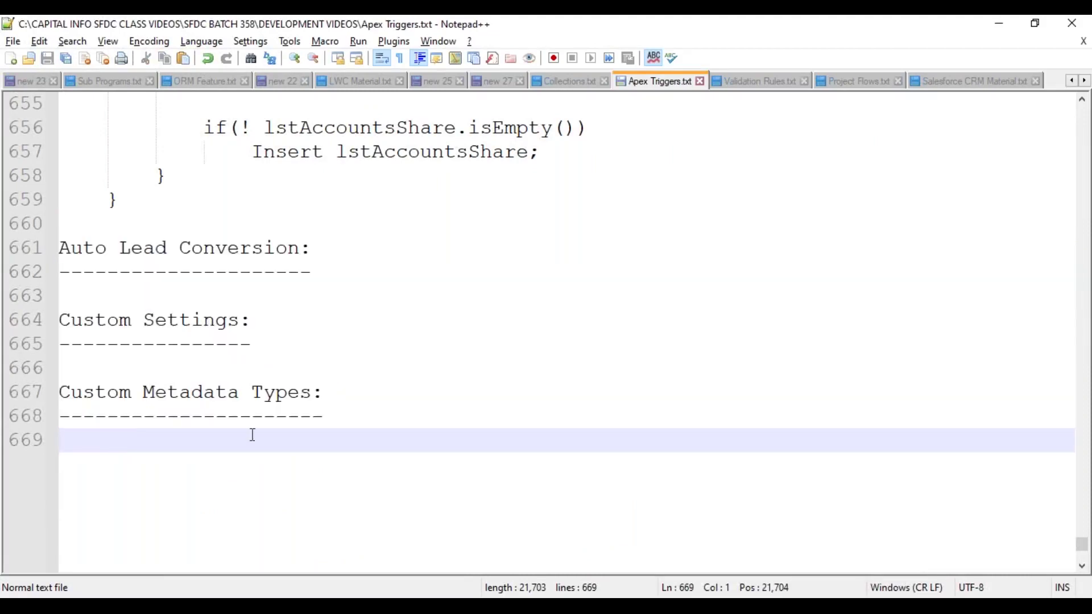